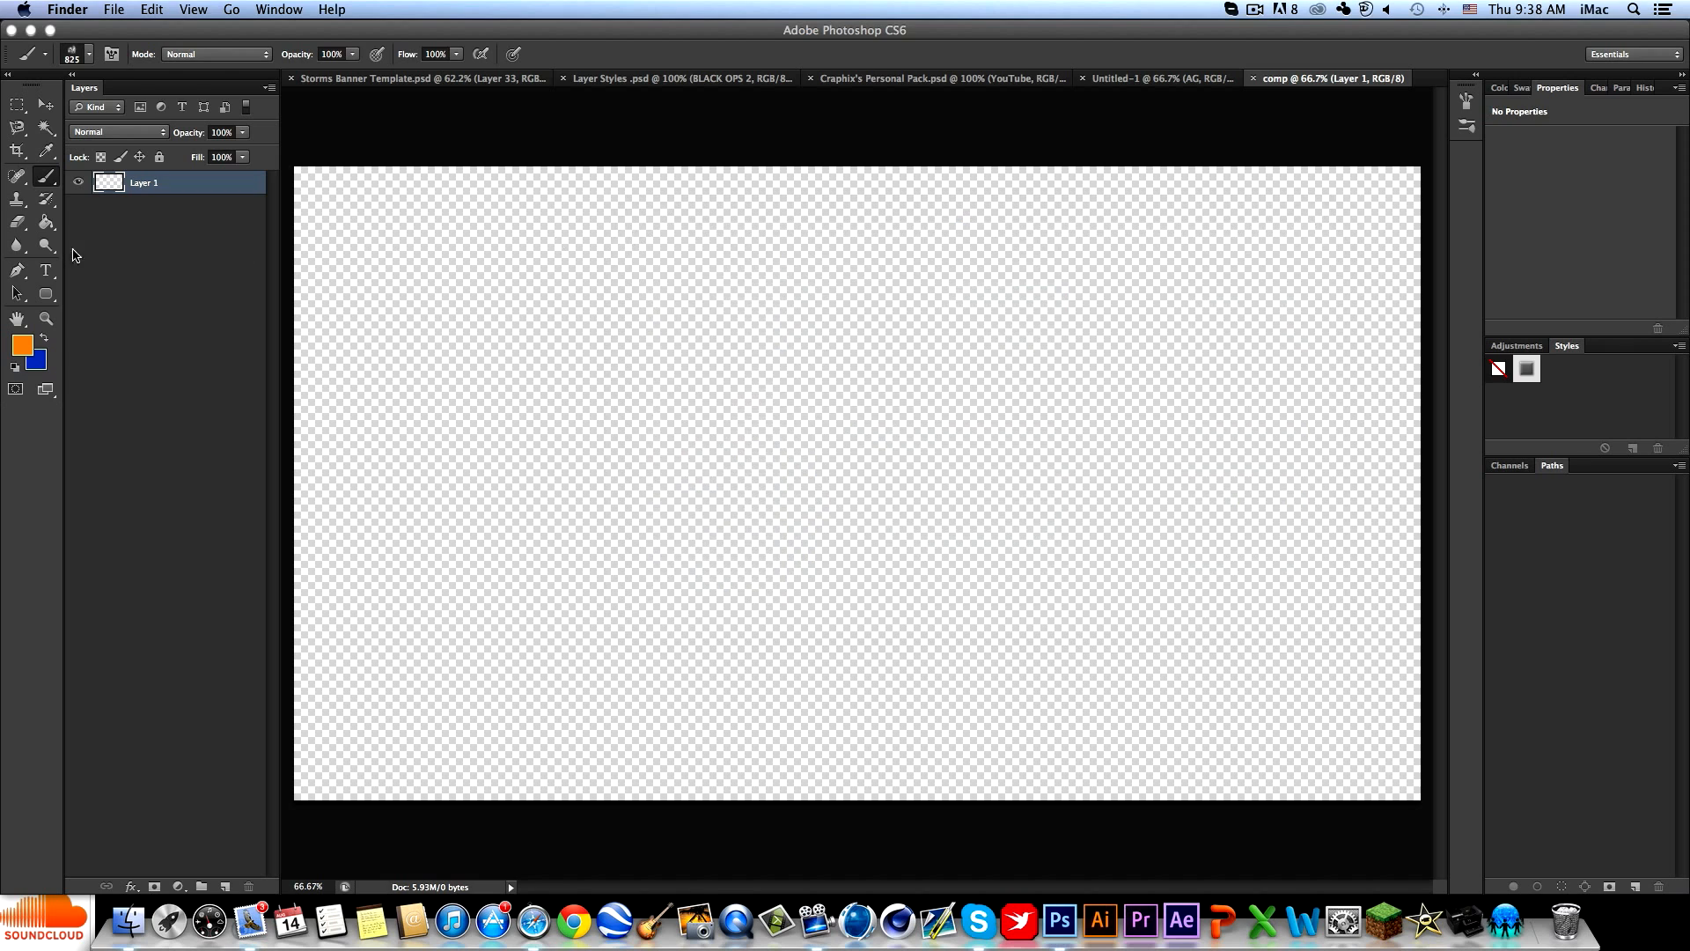
Switch to Finder and open the PART 1 FLEWDESIGNS STOCK PACK folder inside GFX to check its contents.
left_click(128, 921)
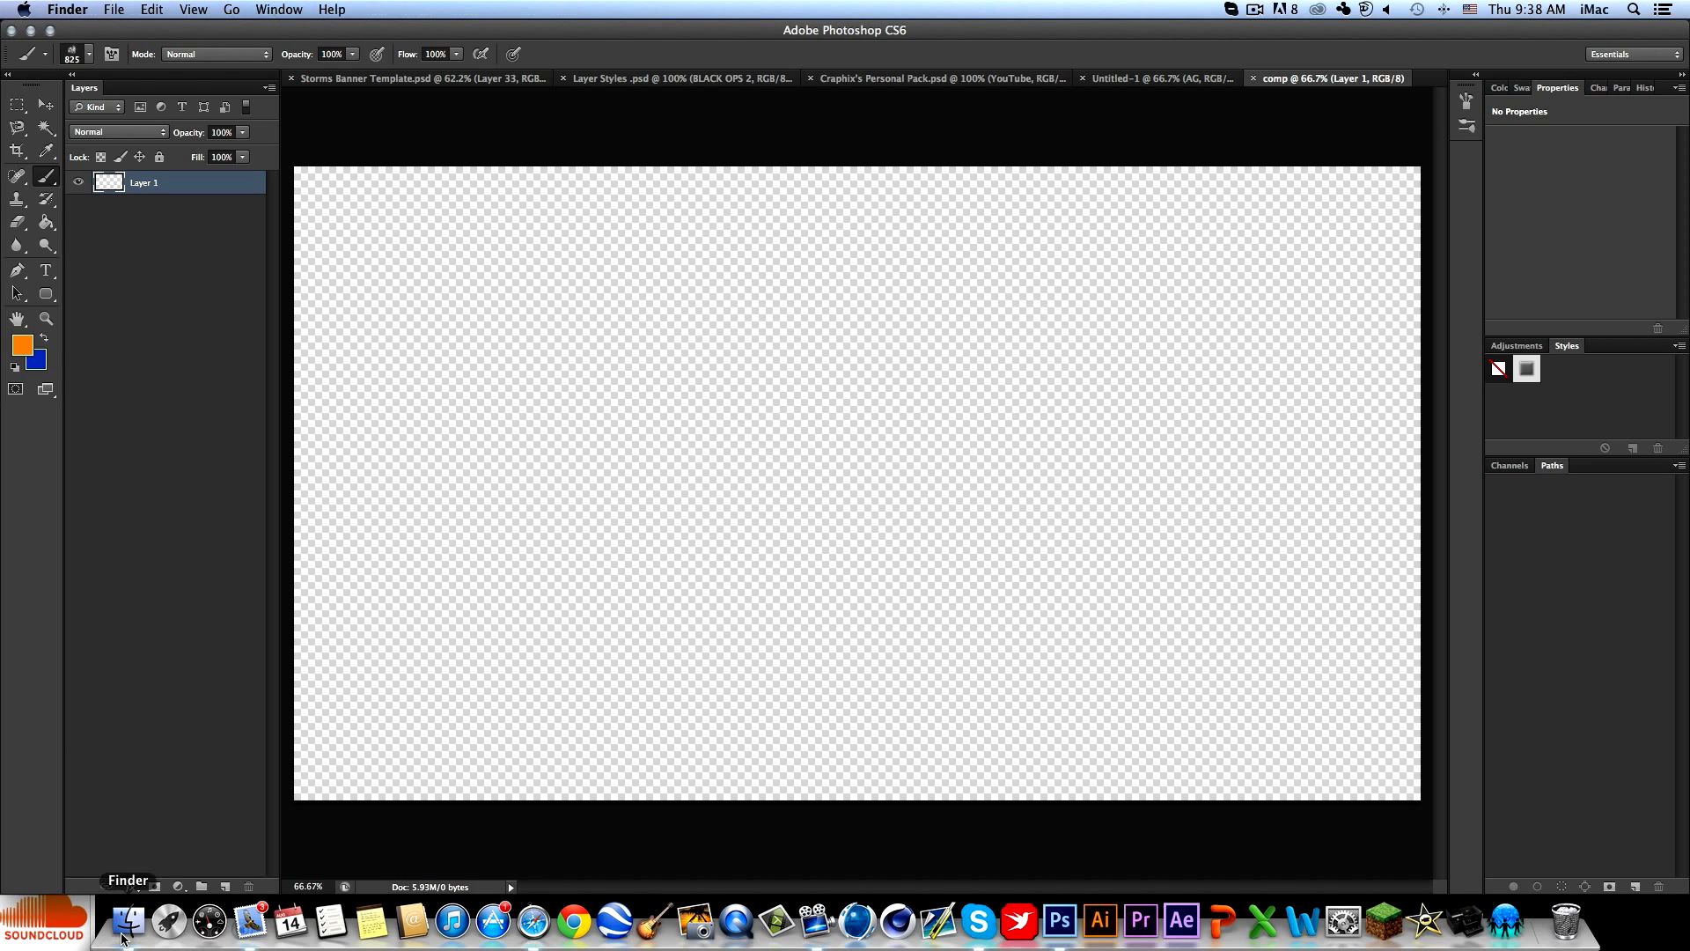
left_click(660, 354)
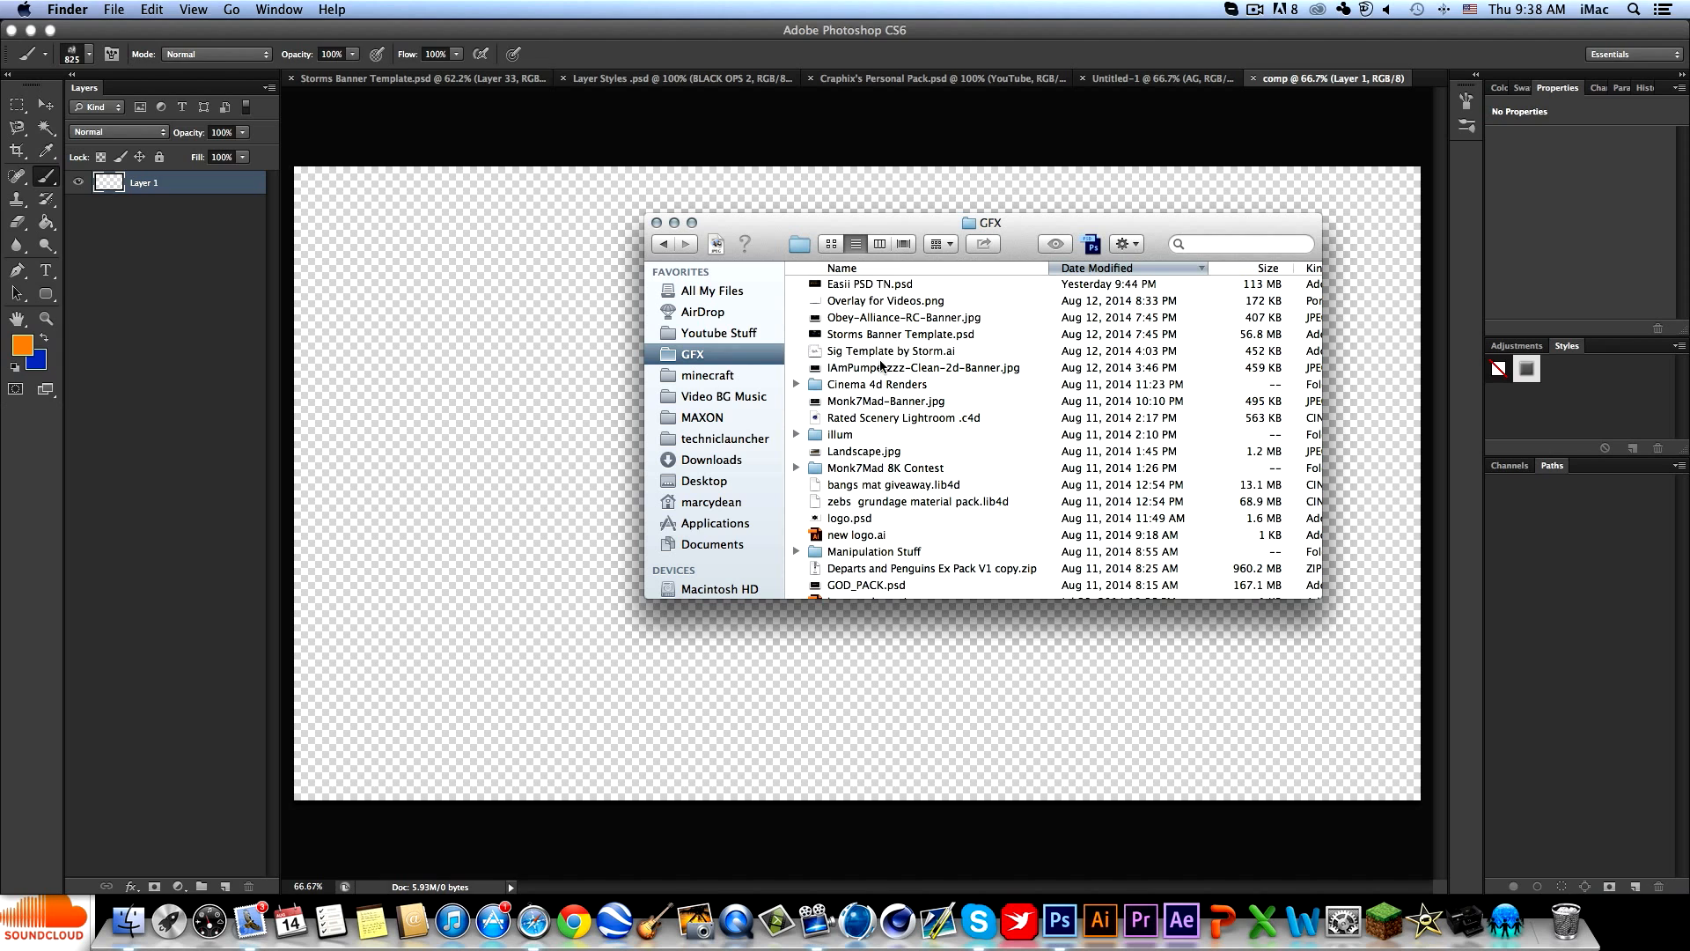
scroll(897, 499, "down", 5)
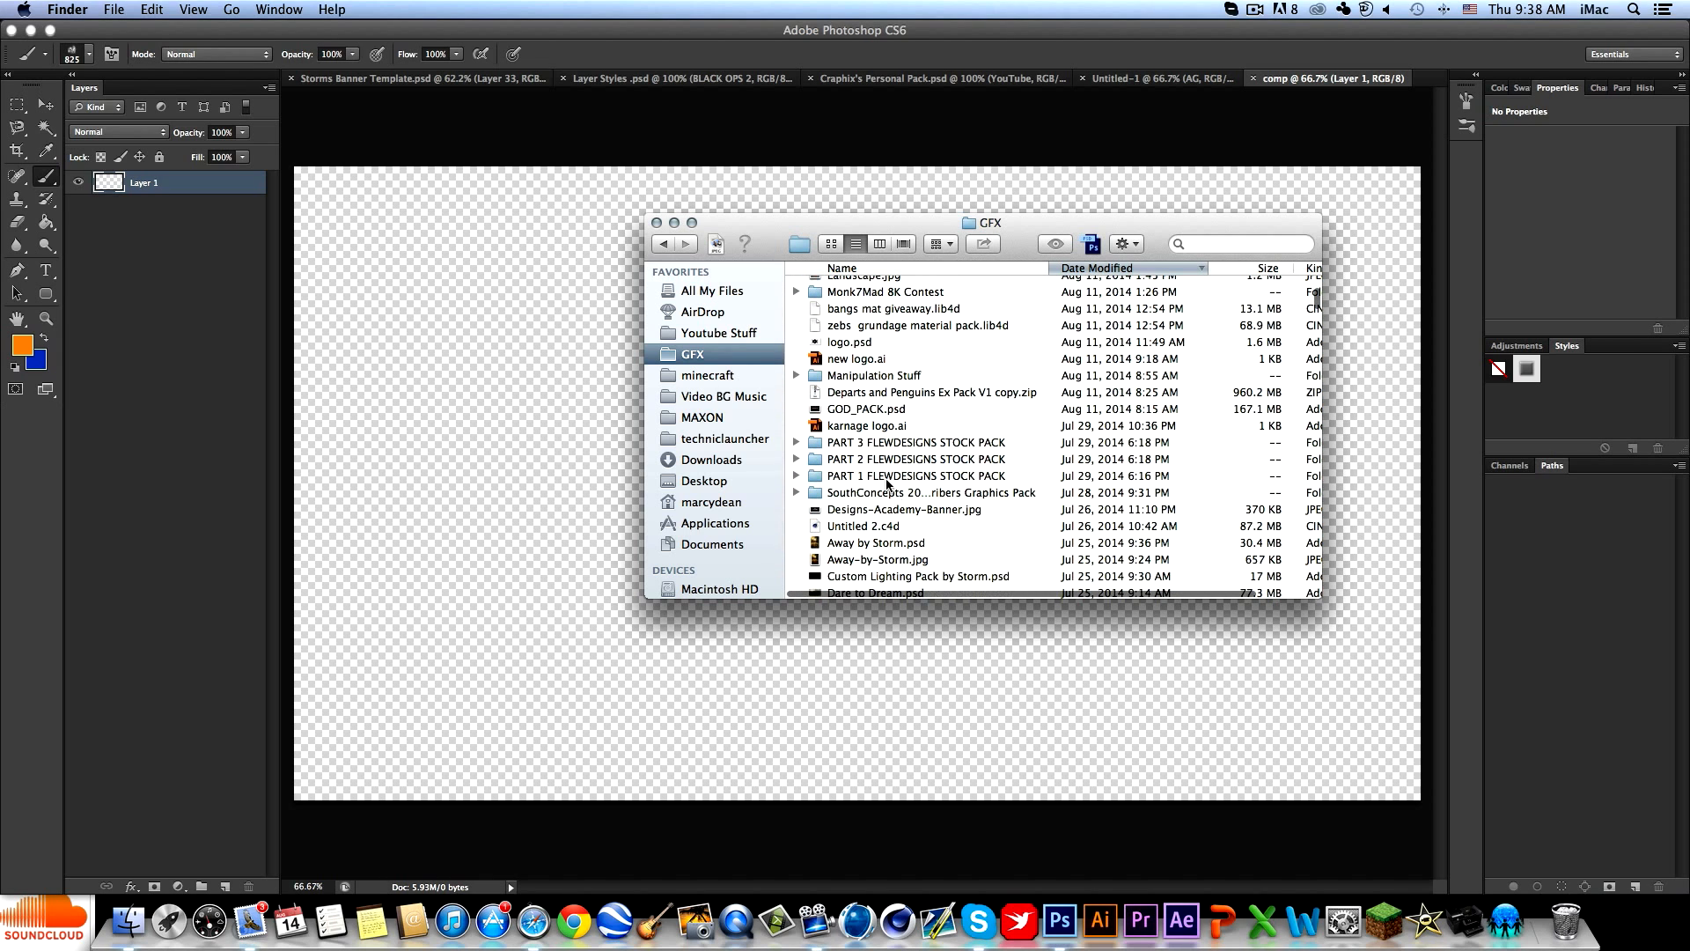
double_click(882, 475)
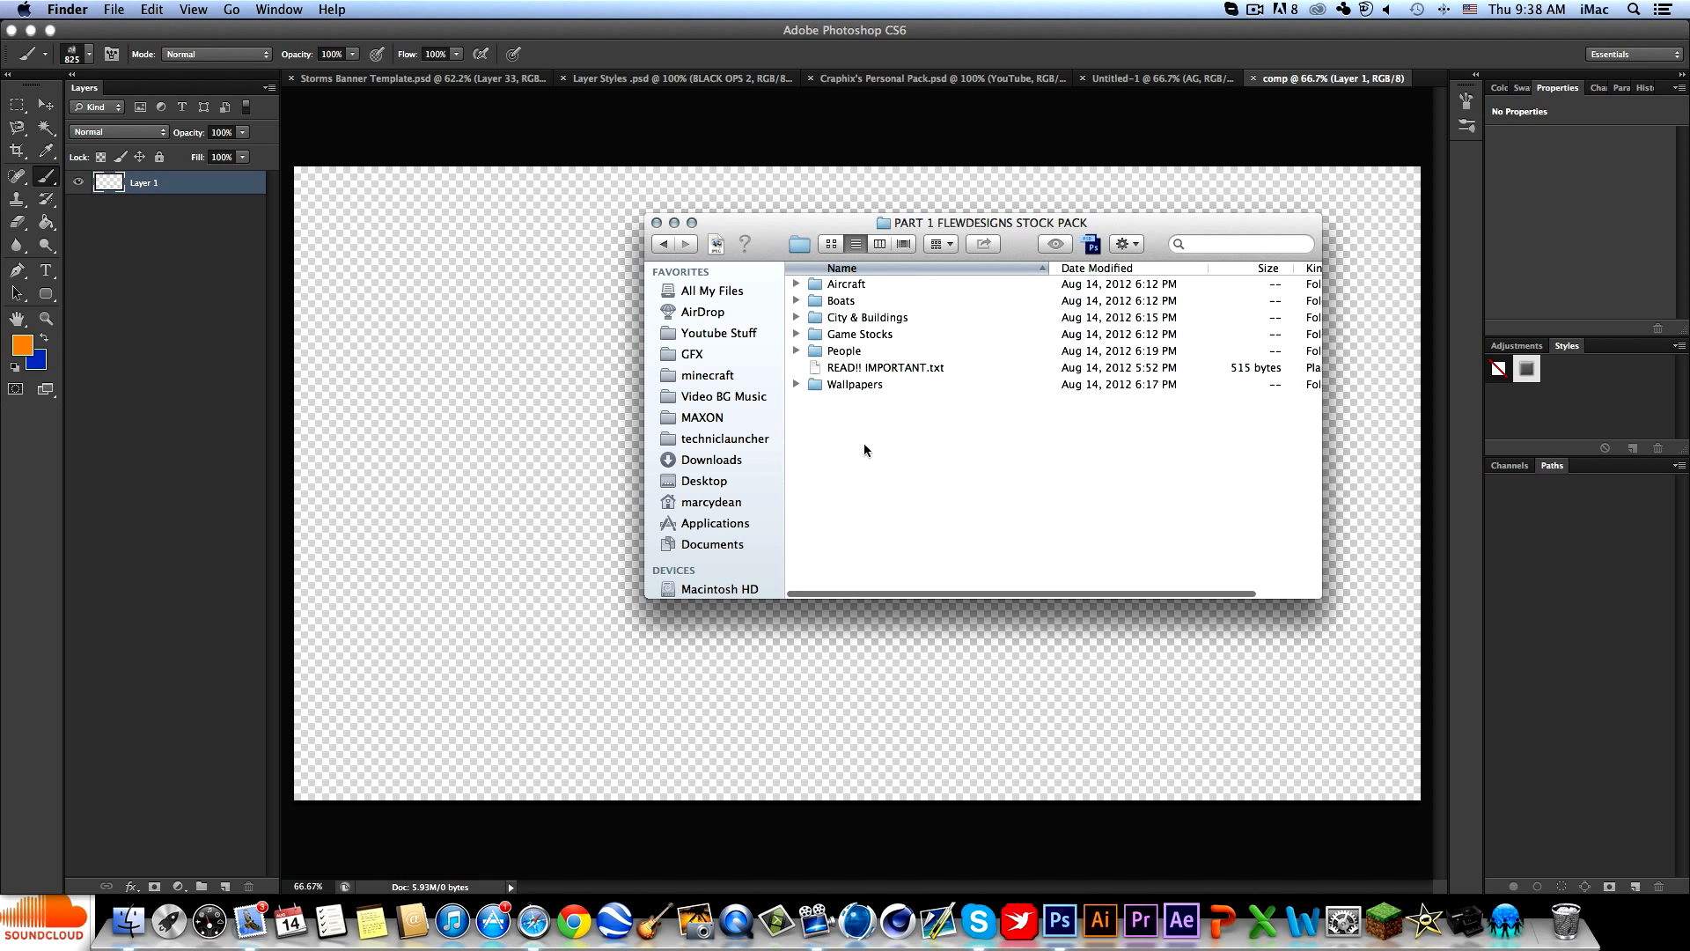
key("super+a")
left_click_drag(883, 244, 861, 516)
left_click(862, 533)
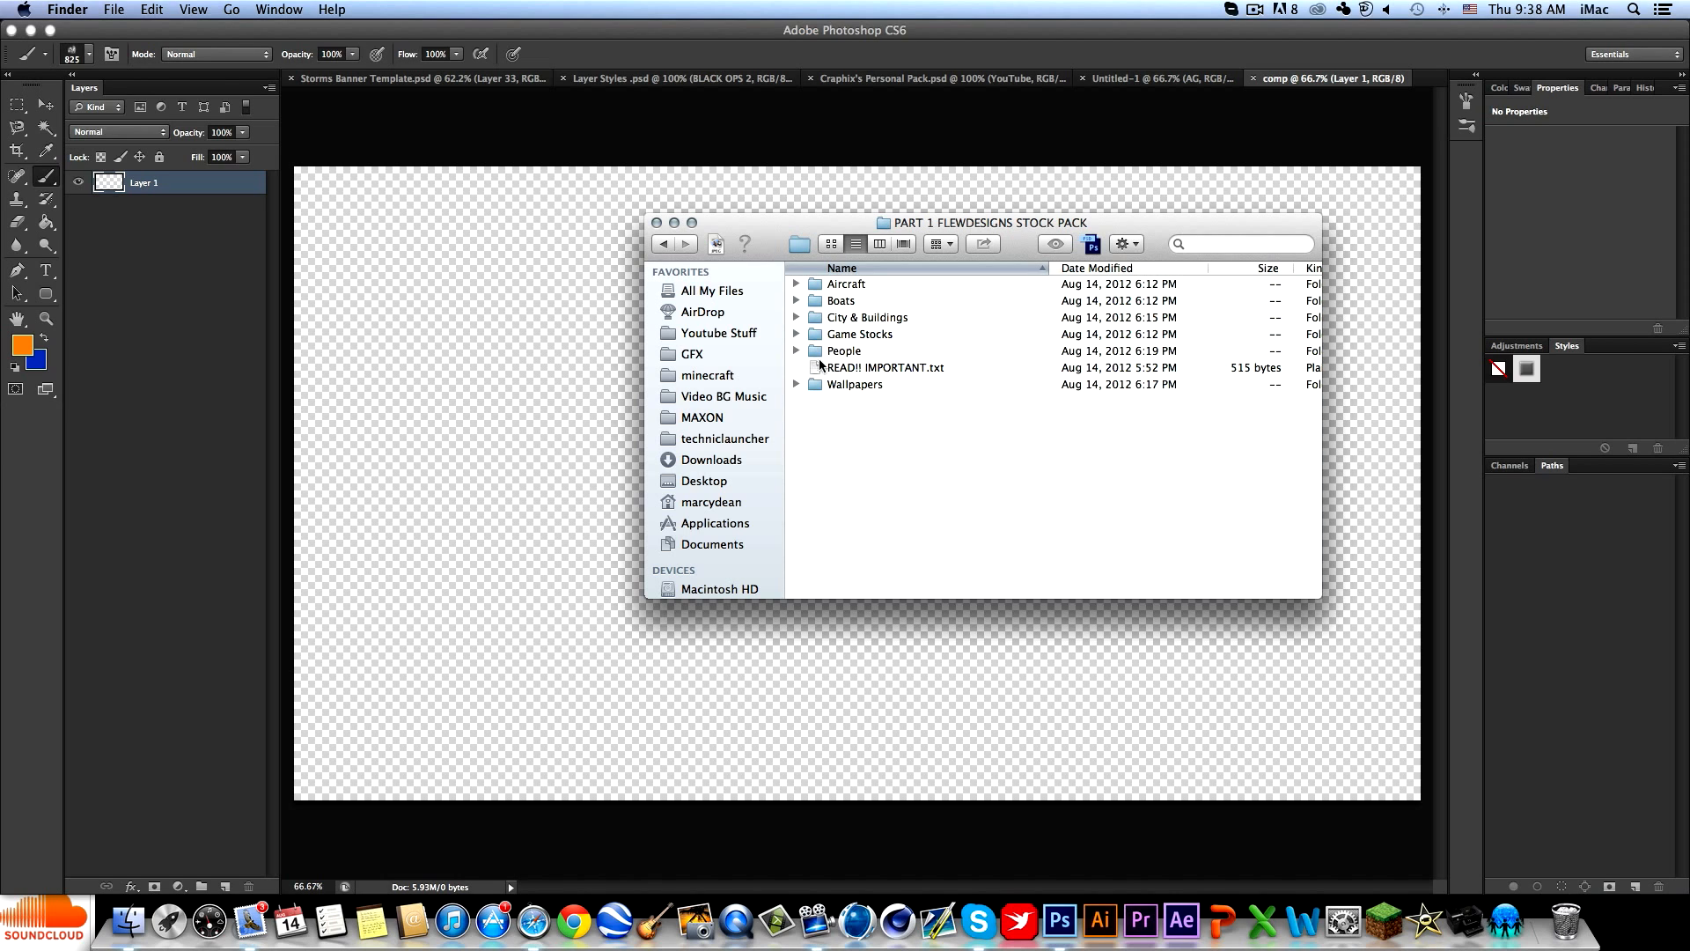
Go back to GFX and open the Landscapes folder within Nature in PART 3 FLEWDESIGNS STOCK PACK.
left_click(667, 243)
double_click(863, 443)
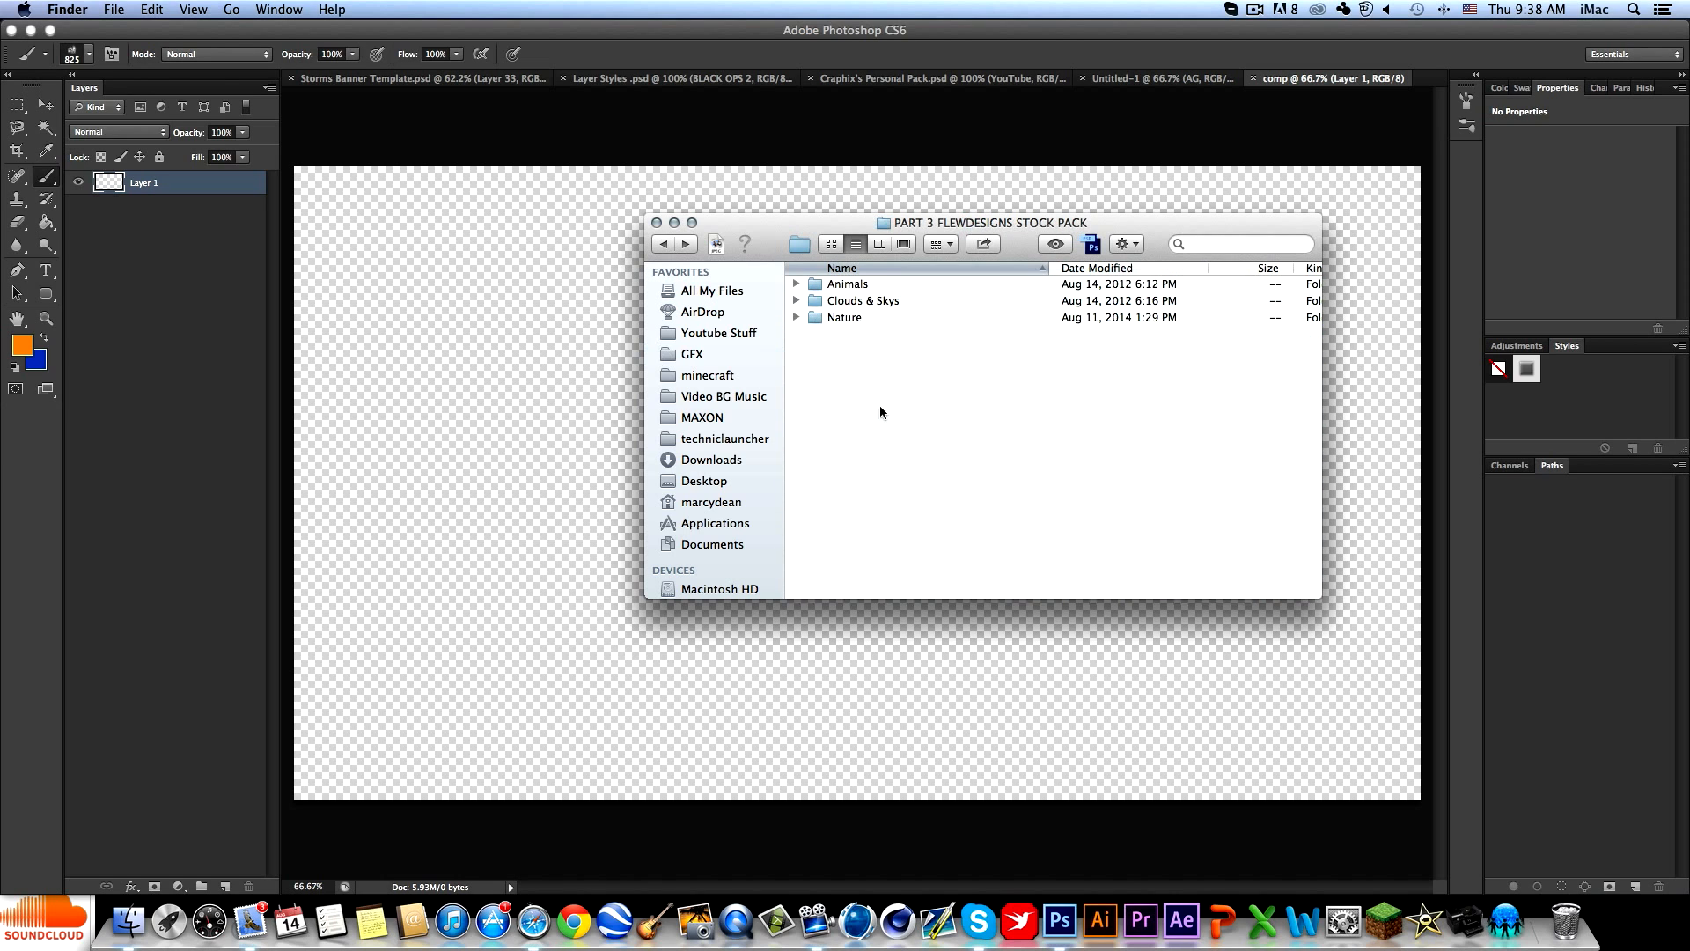
double_click(846, 319)
scroll(867, 423, "down", 5)
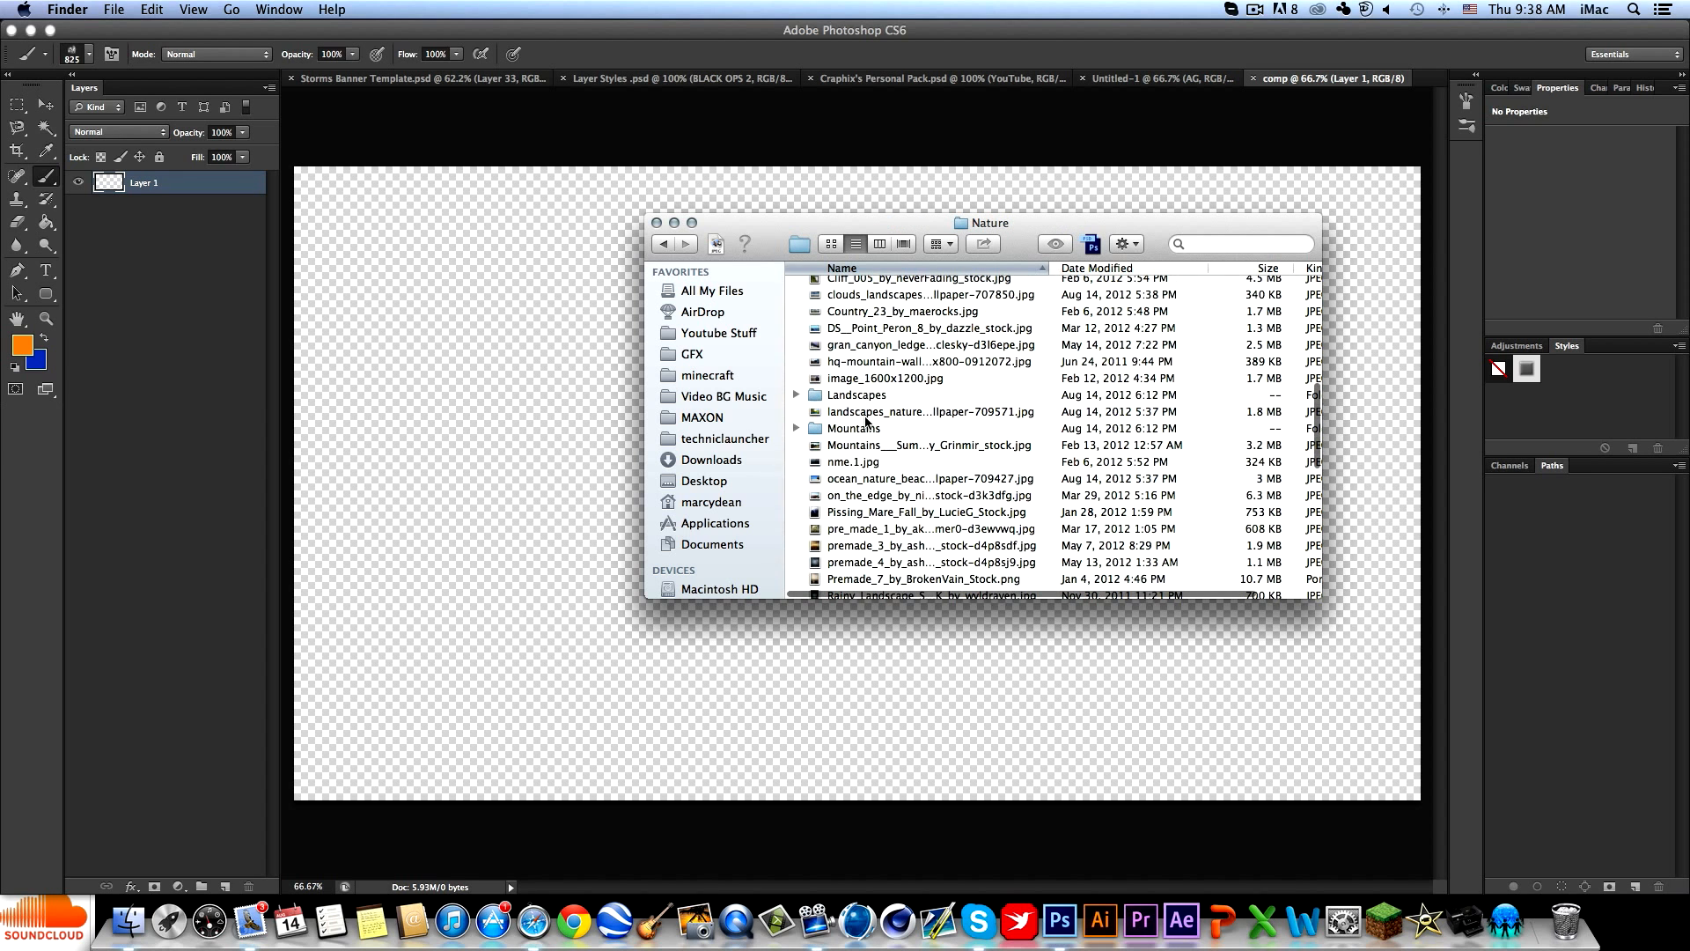
double_click(858, 395)
Preview the Landscapes stock photos one after another, from the 110208_beautiful ocean image through beach_rock_1920x1200.jpg.
left_click(863, 289)
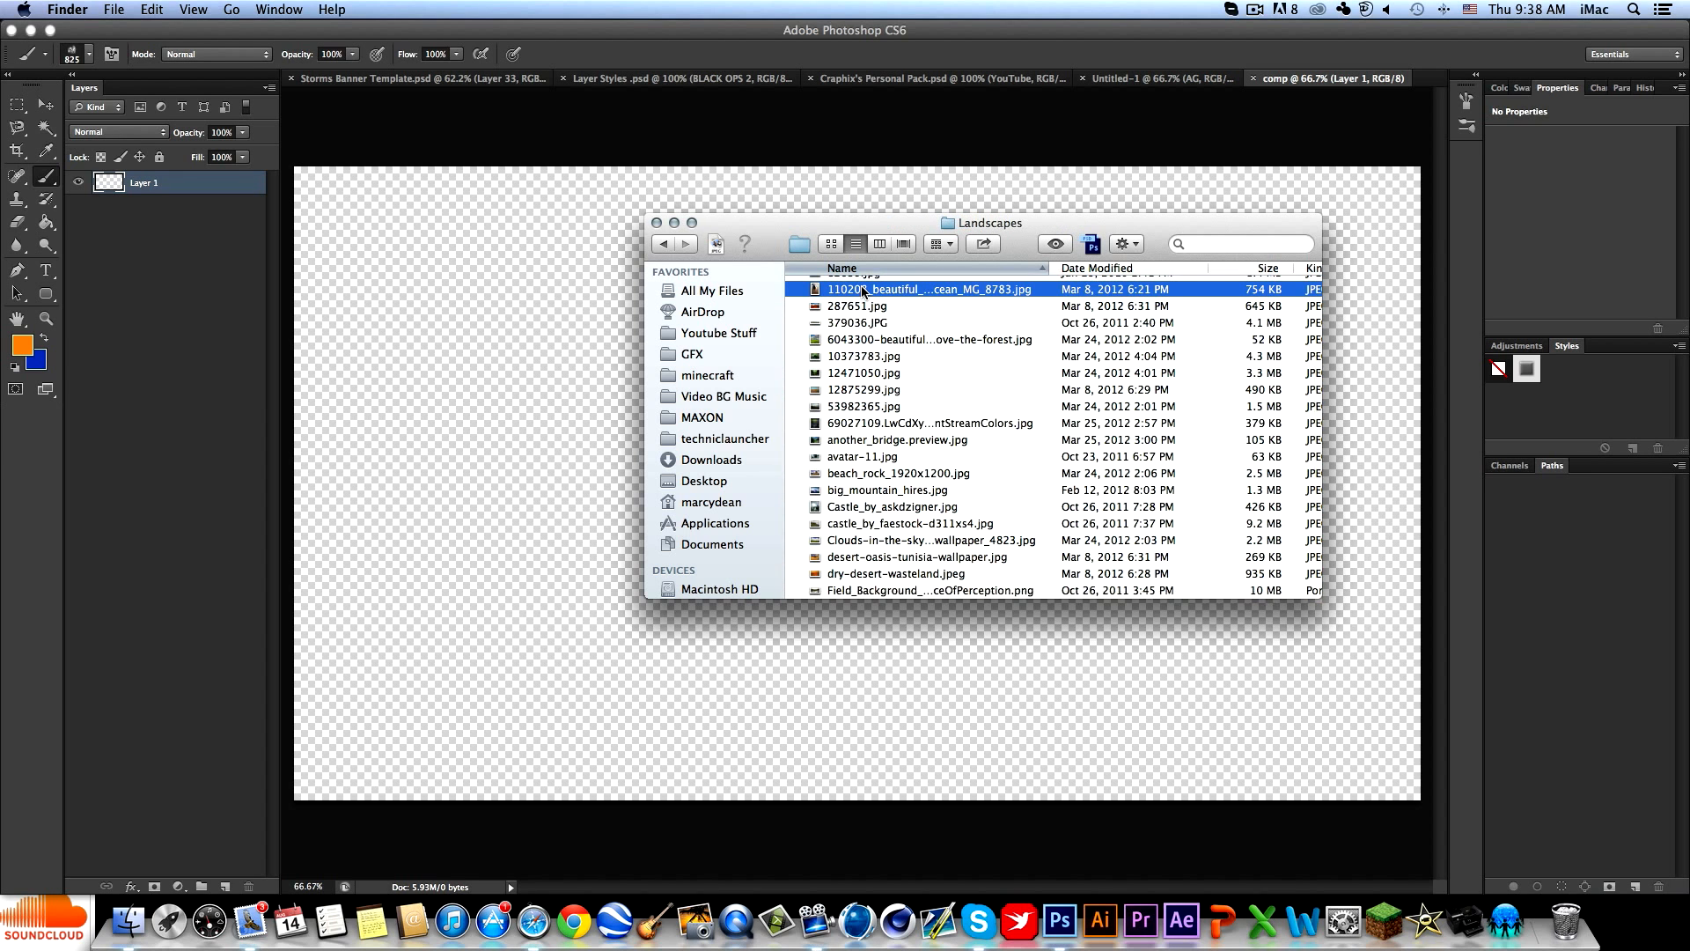
key("space")
key("Down")
key("Down")
key("Down")
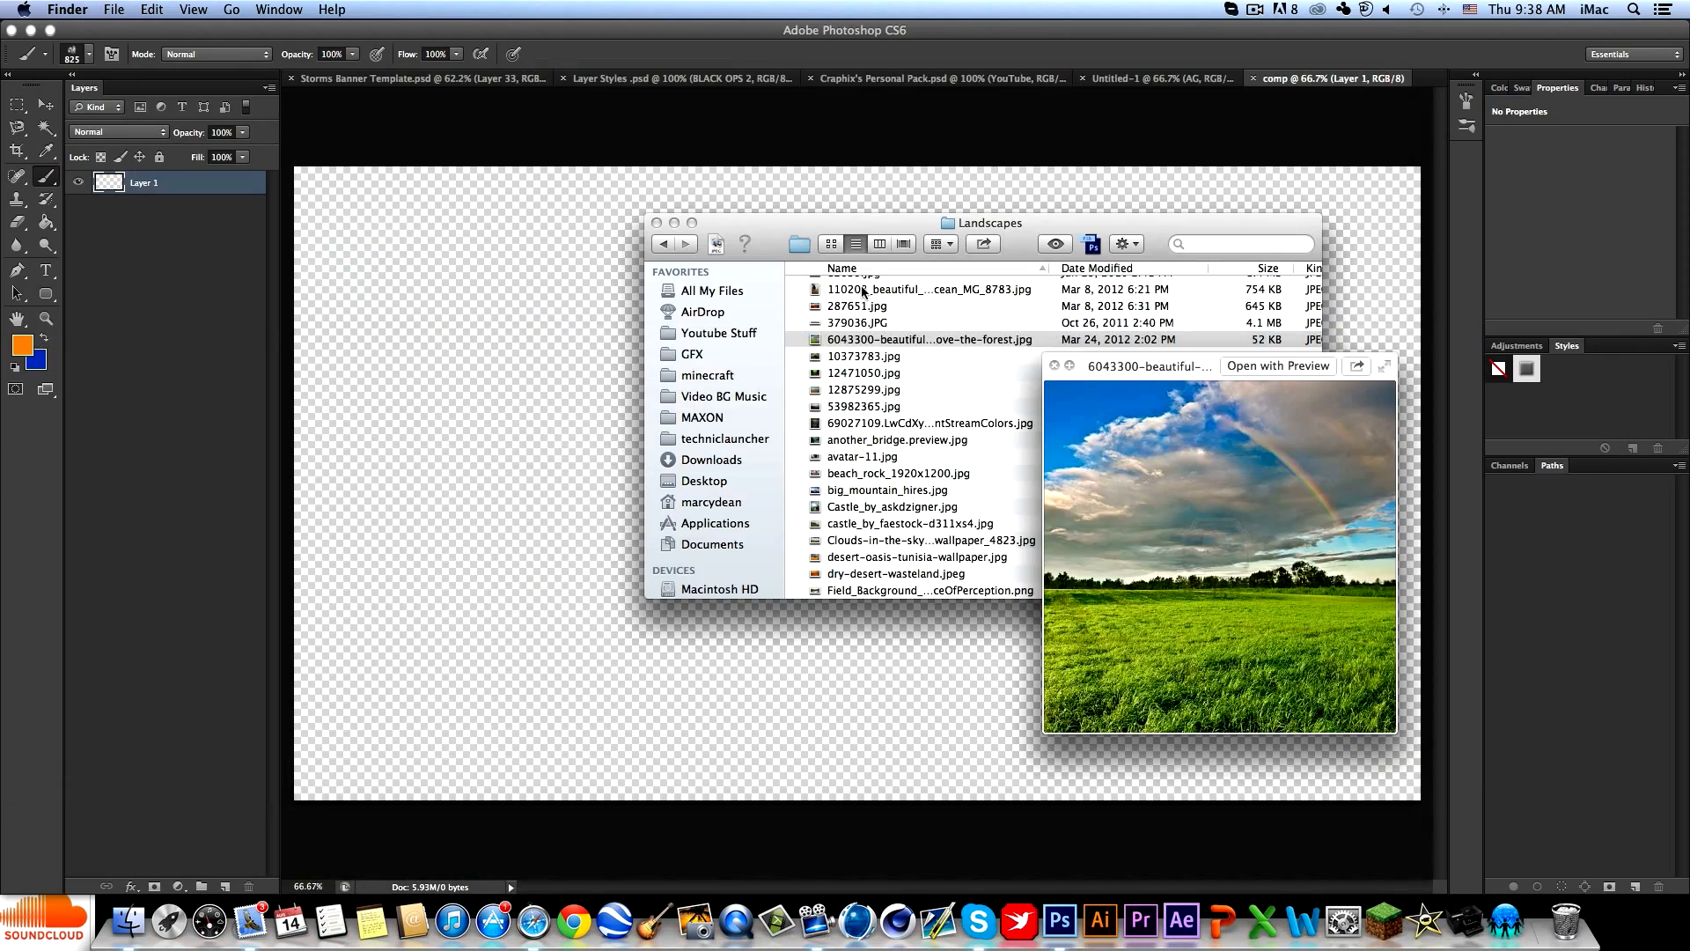
key("Down")
key("Down")
key("Down")
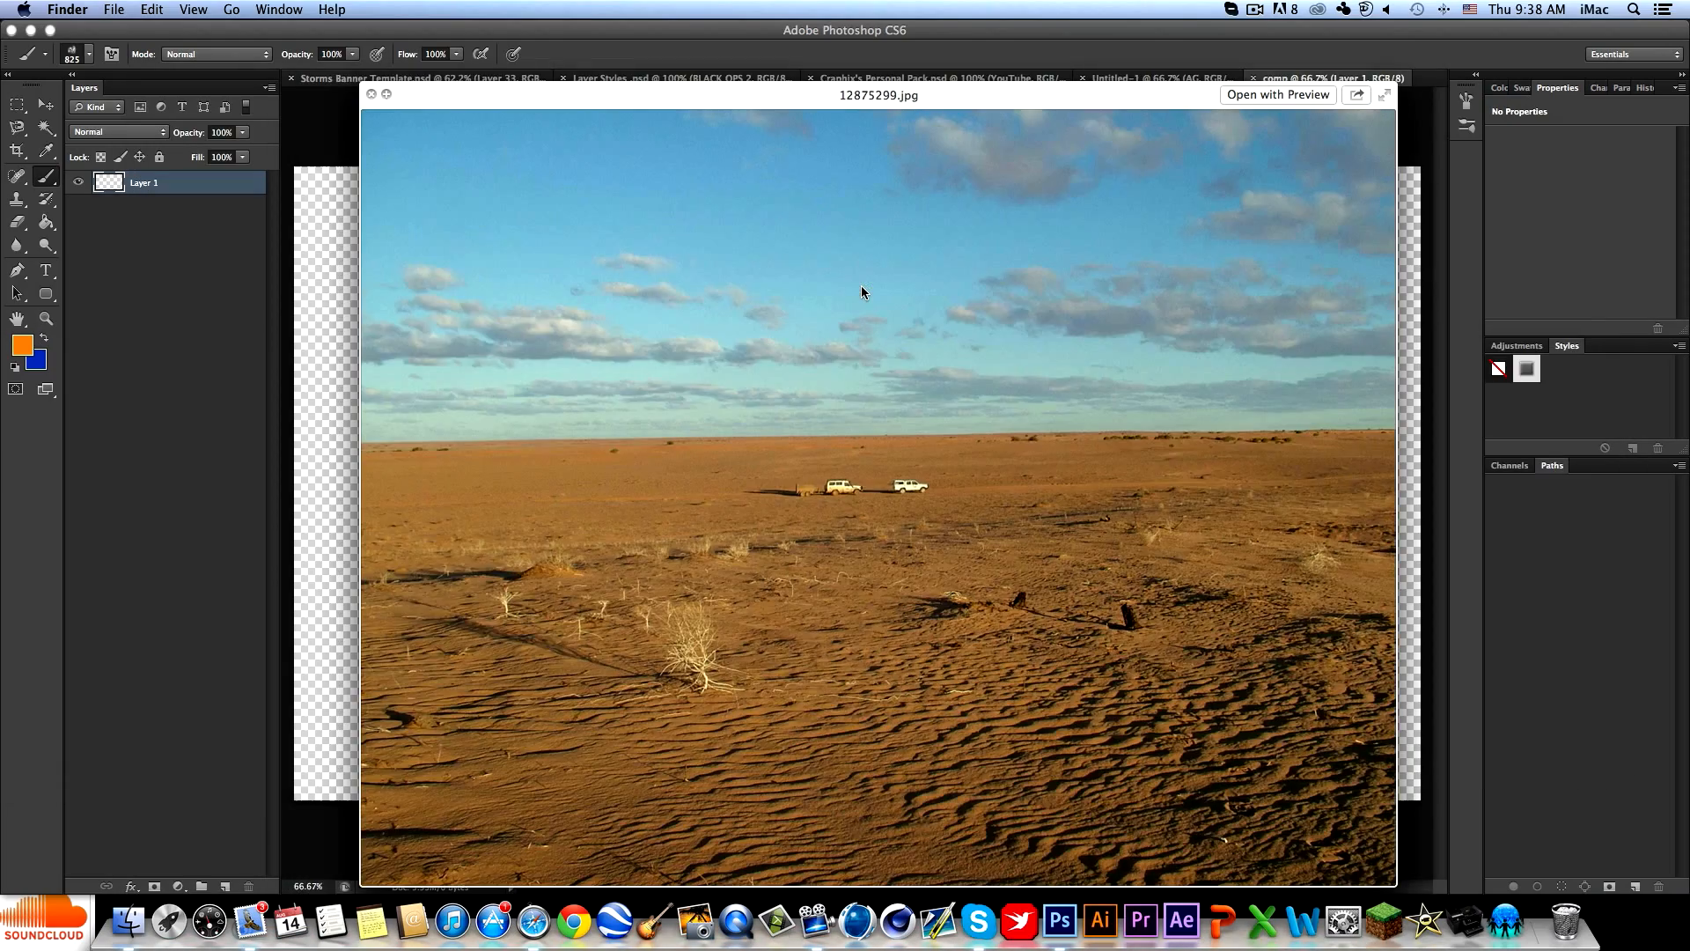
key("Down")
key("Down")
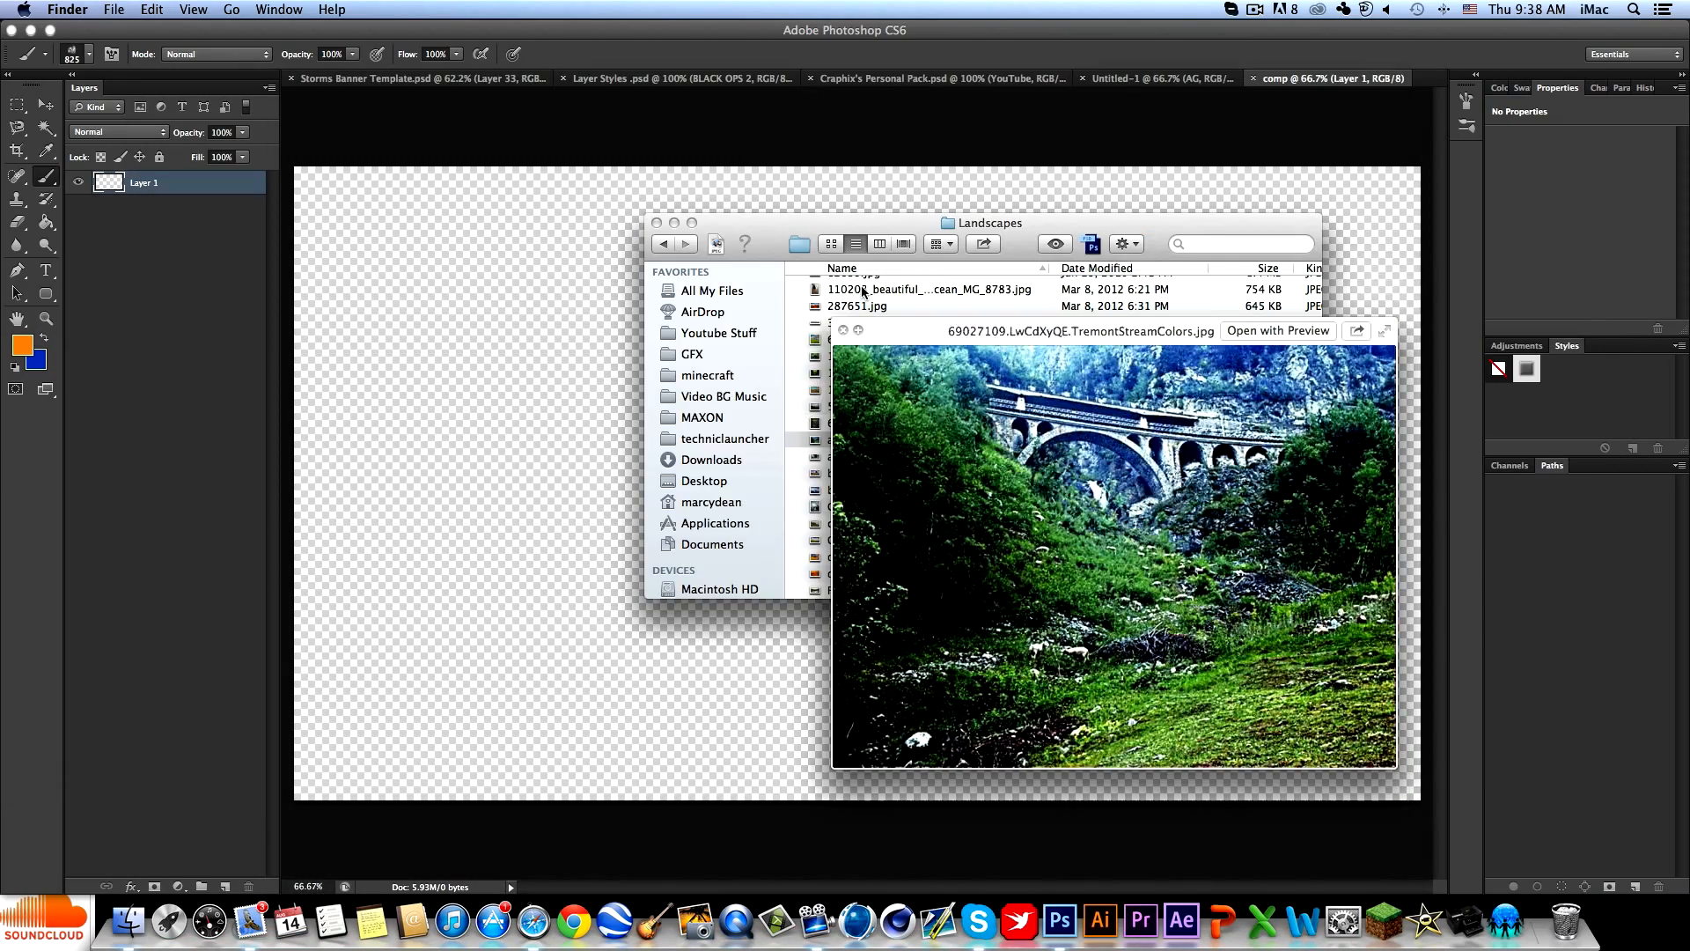
key("Down")
key("space")
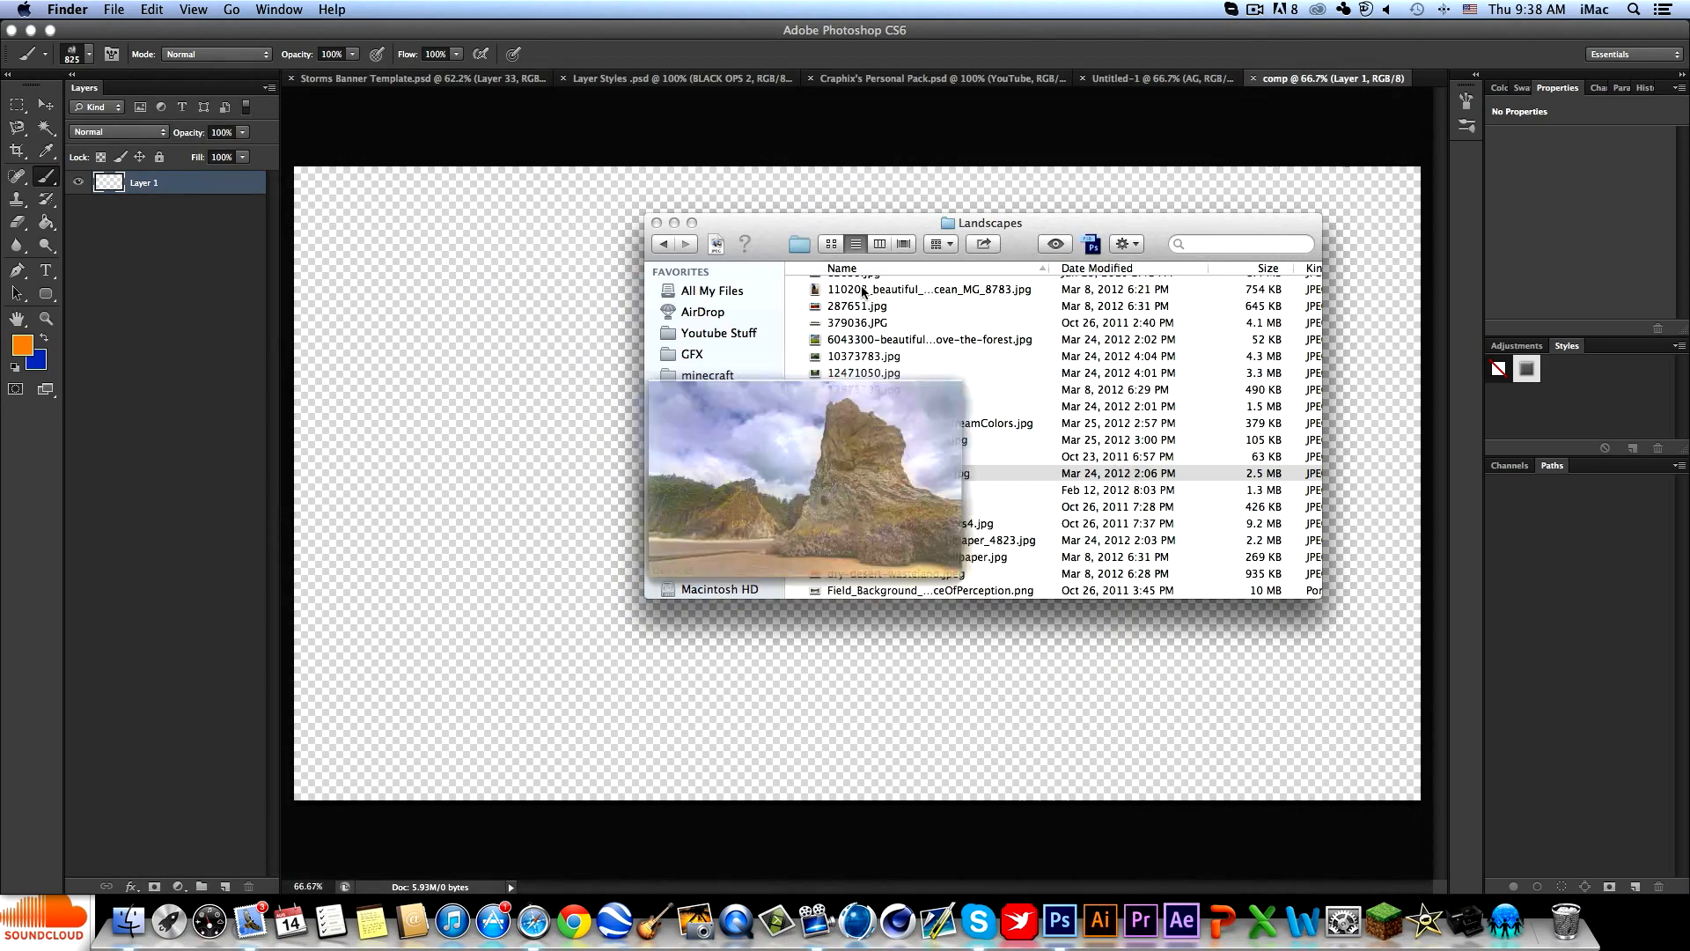
Preview the first images of the Landscapes folder, from 01 (4).jpg through 01 (9).jpg.
scroll(893, 366, "up", 5)
left_click(873, 285)
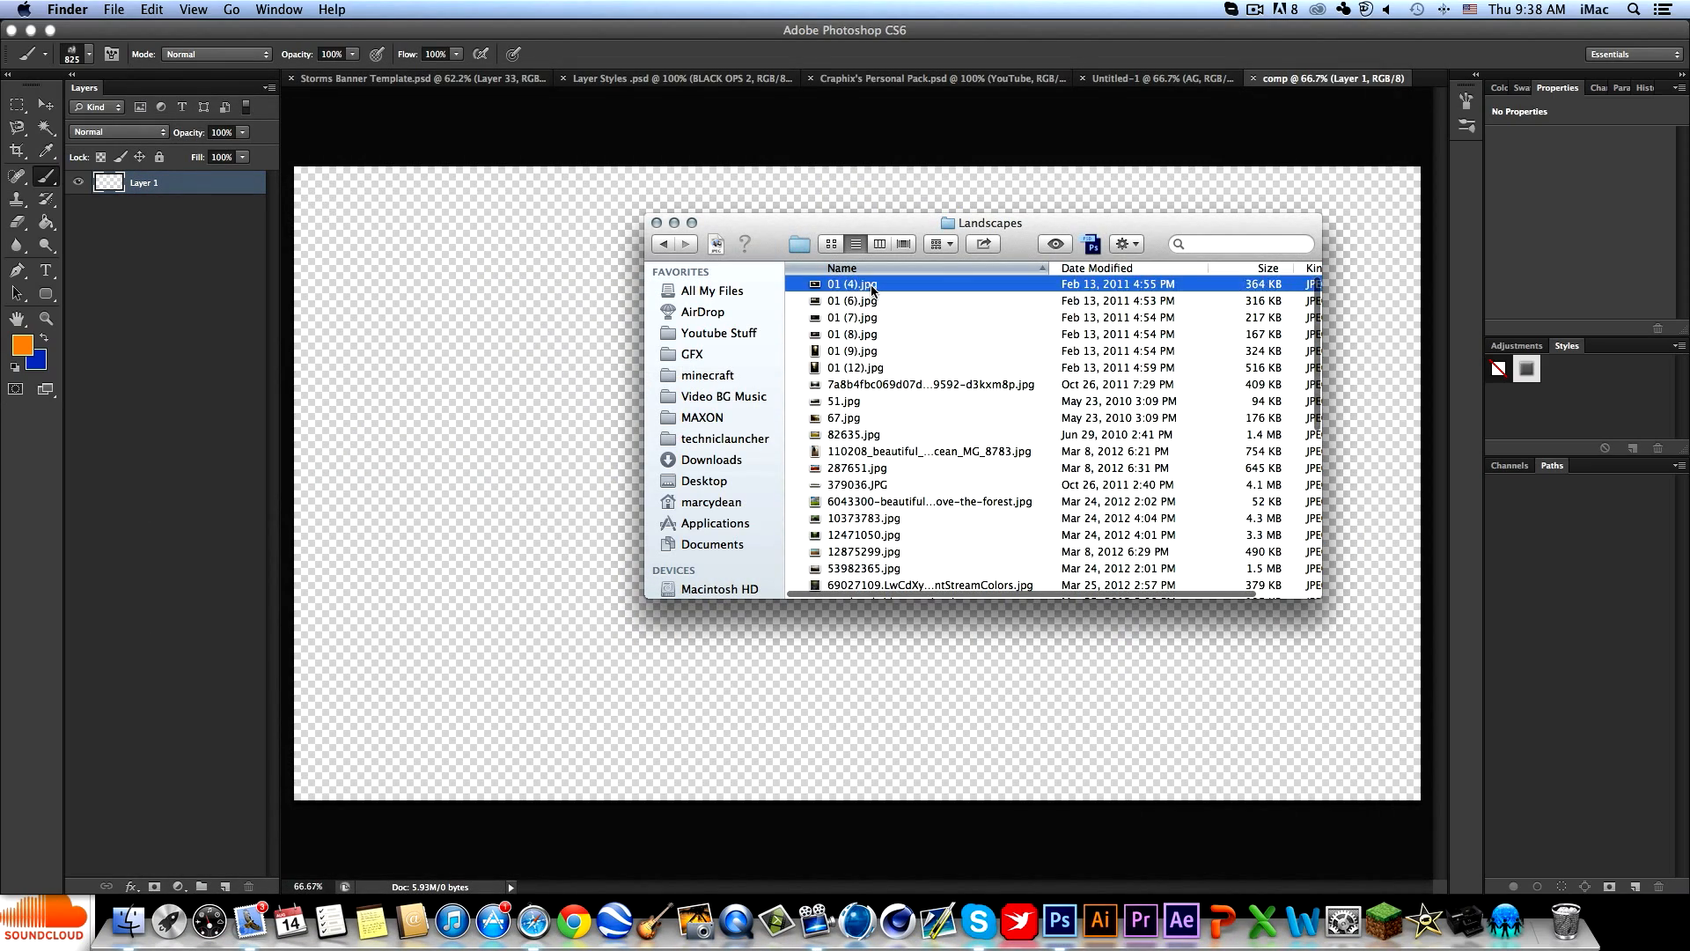
key("space")
key("Down")
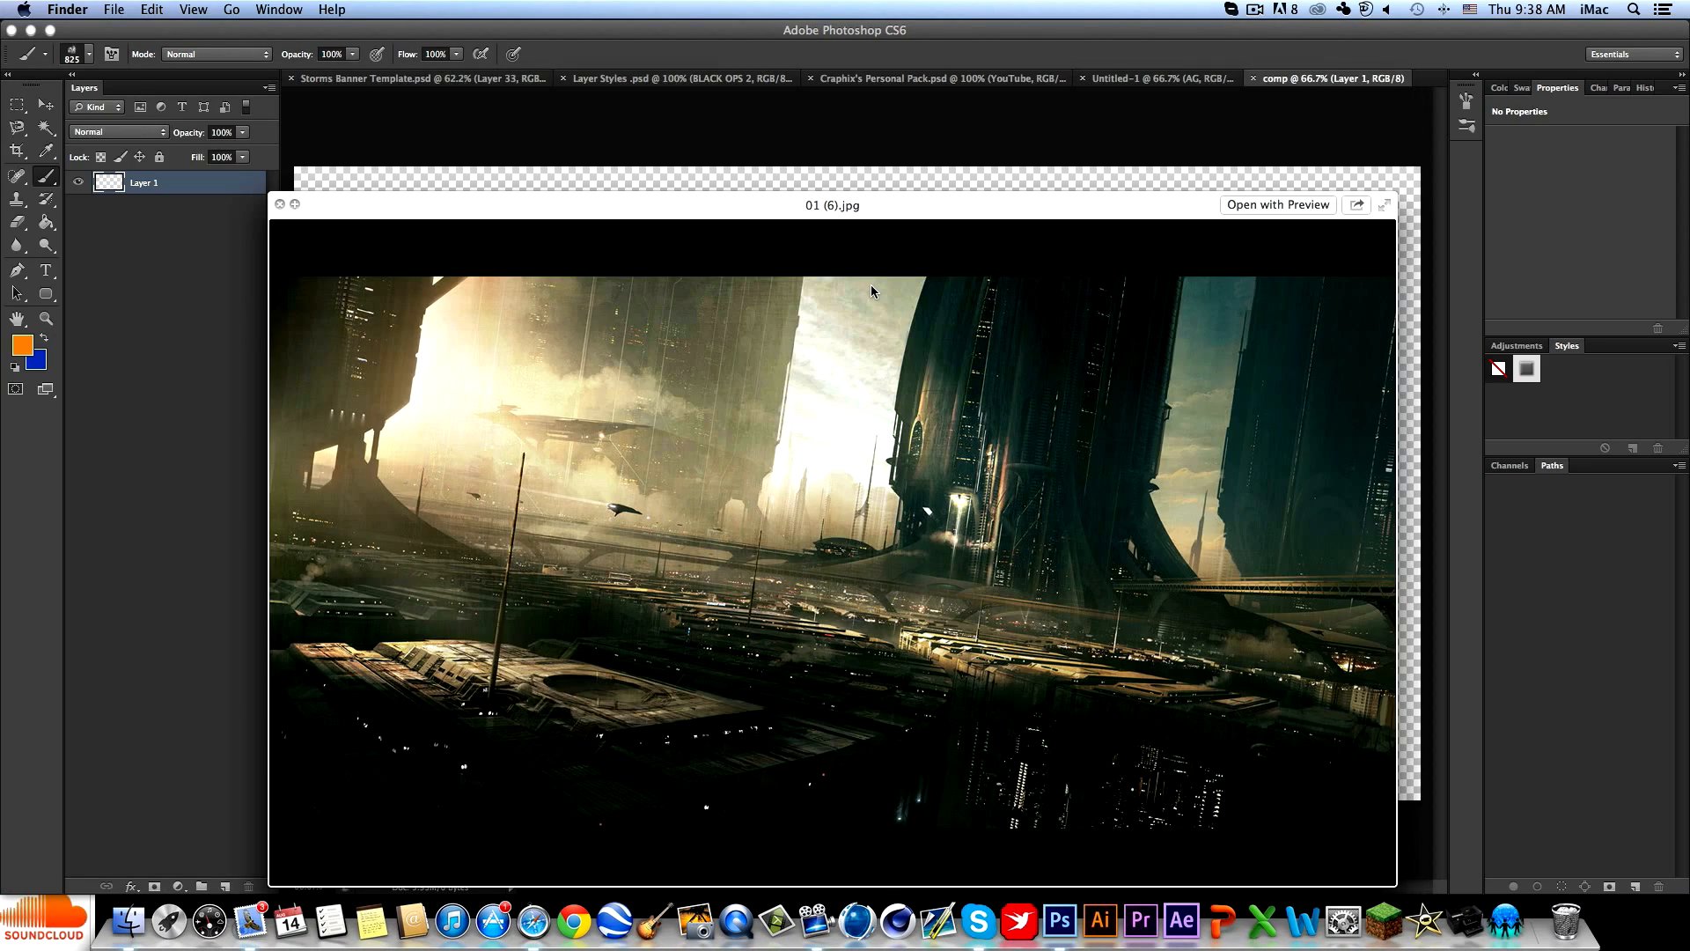
key("Up")
key("Down")
key("Down")
key("Down")
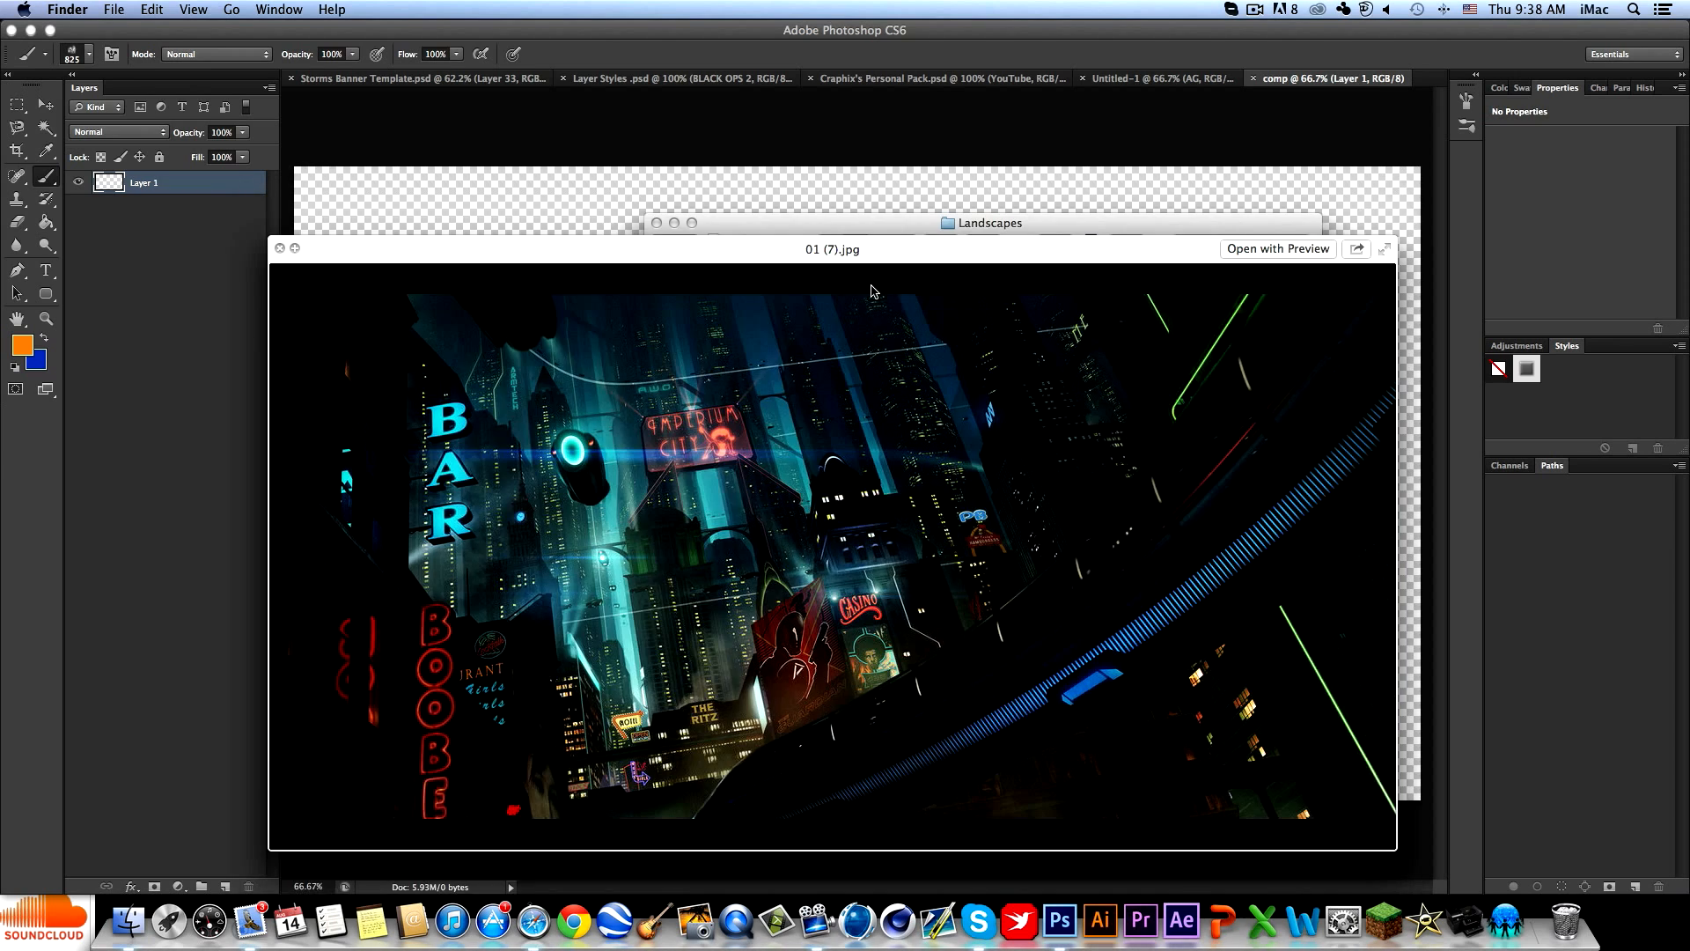
key("space")
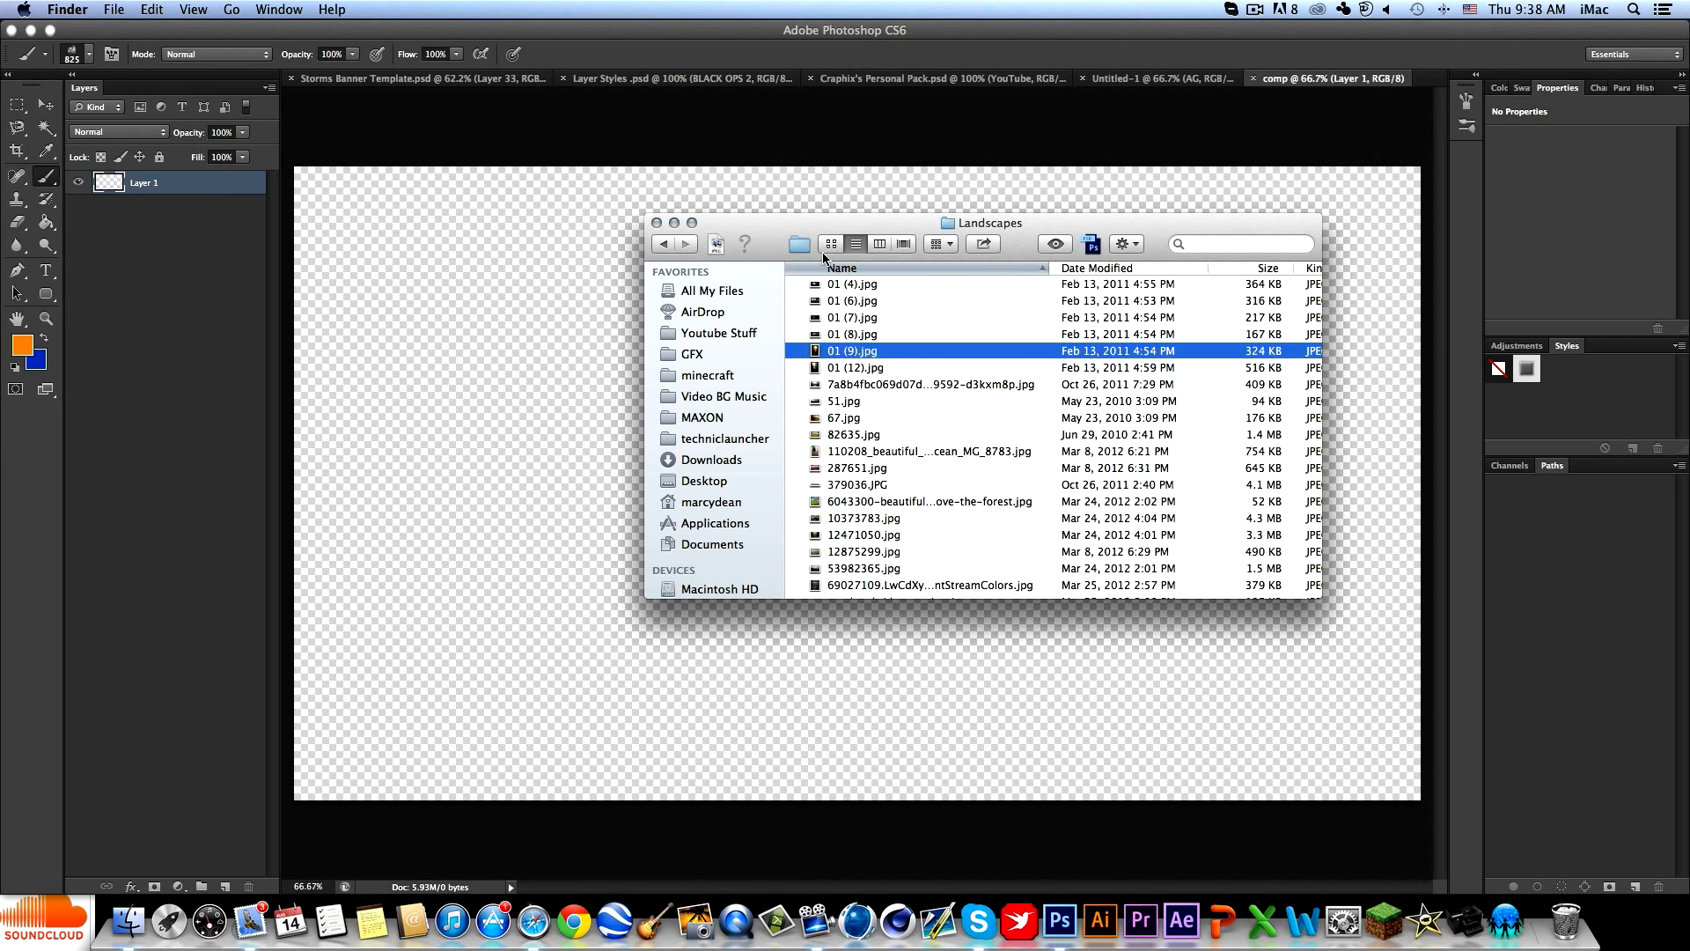
Return to the Nature folder and browse its images in Cover Flow as far as 1361281_75748921.jpg.
left_click(664, 246)
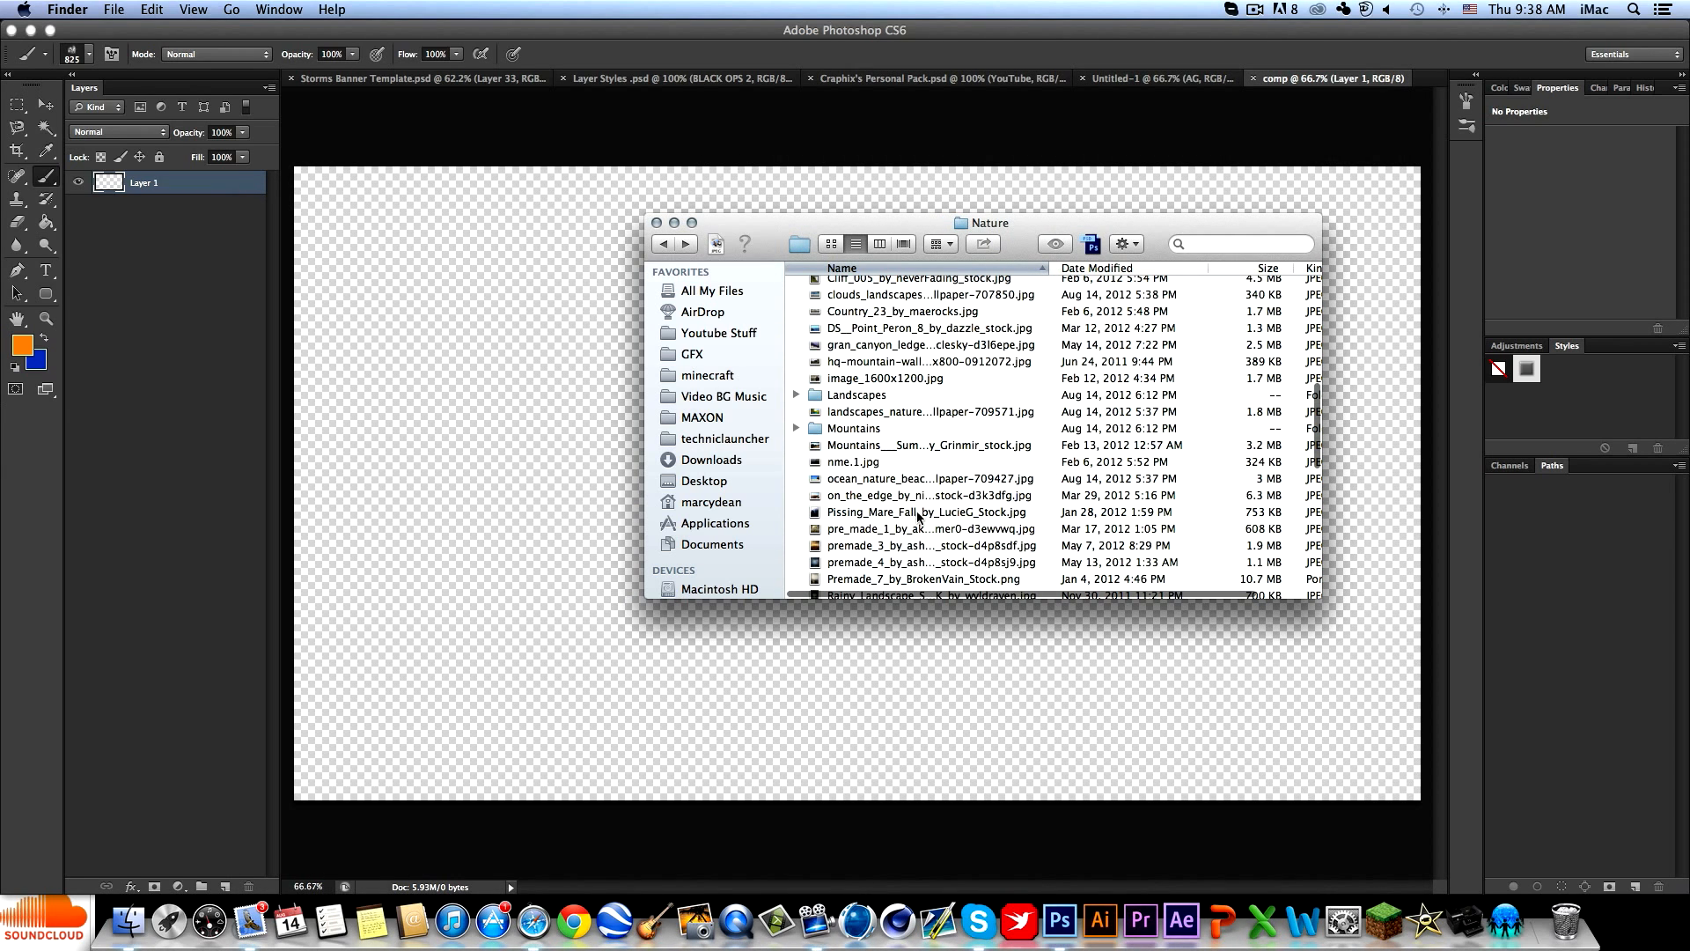
scroll(925, 510, "up", 10)
left_click(901, 246)
scroll(958, 378, "down", 5)
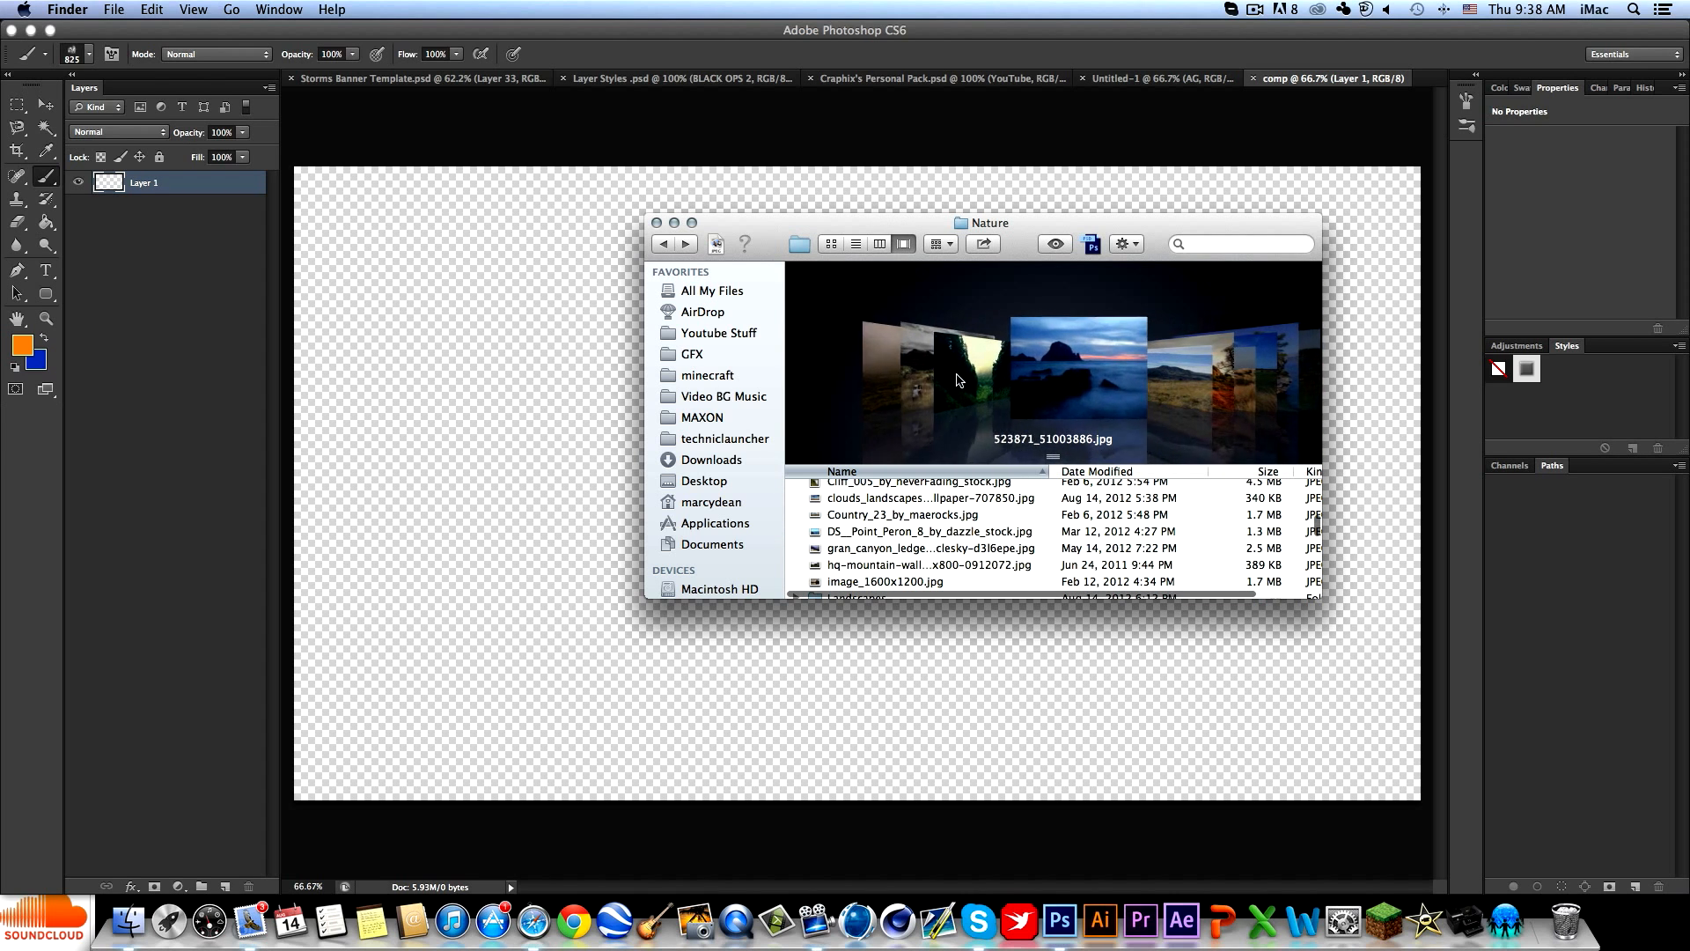
scroll(960, 380, "up", 1)
scroll(960, 381, "down", 1)
scroll(960, 380, "up", 1)
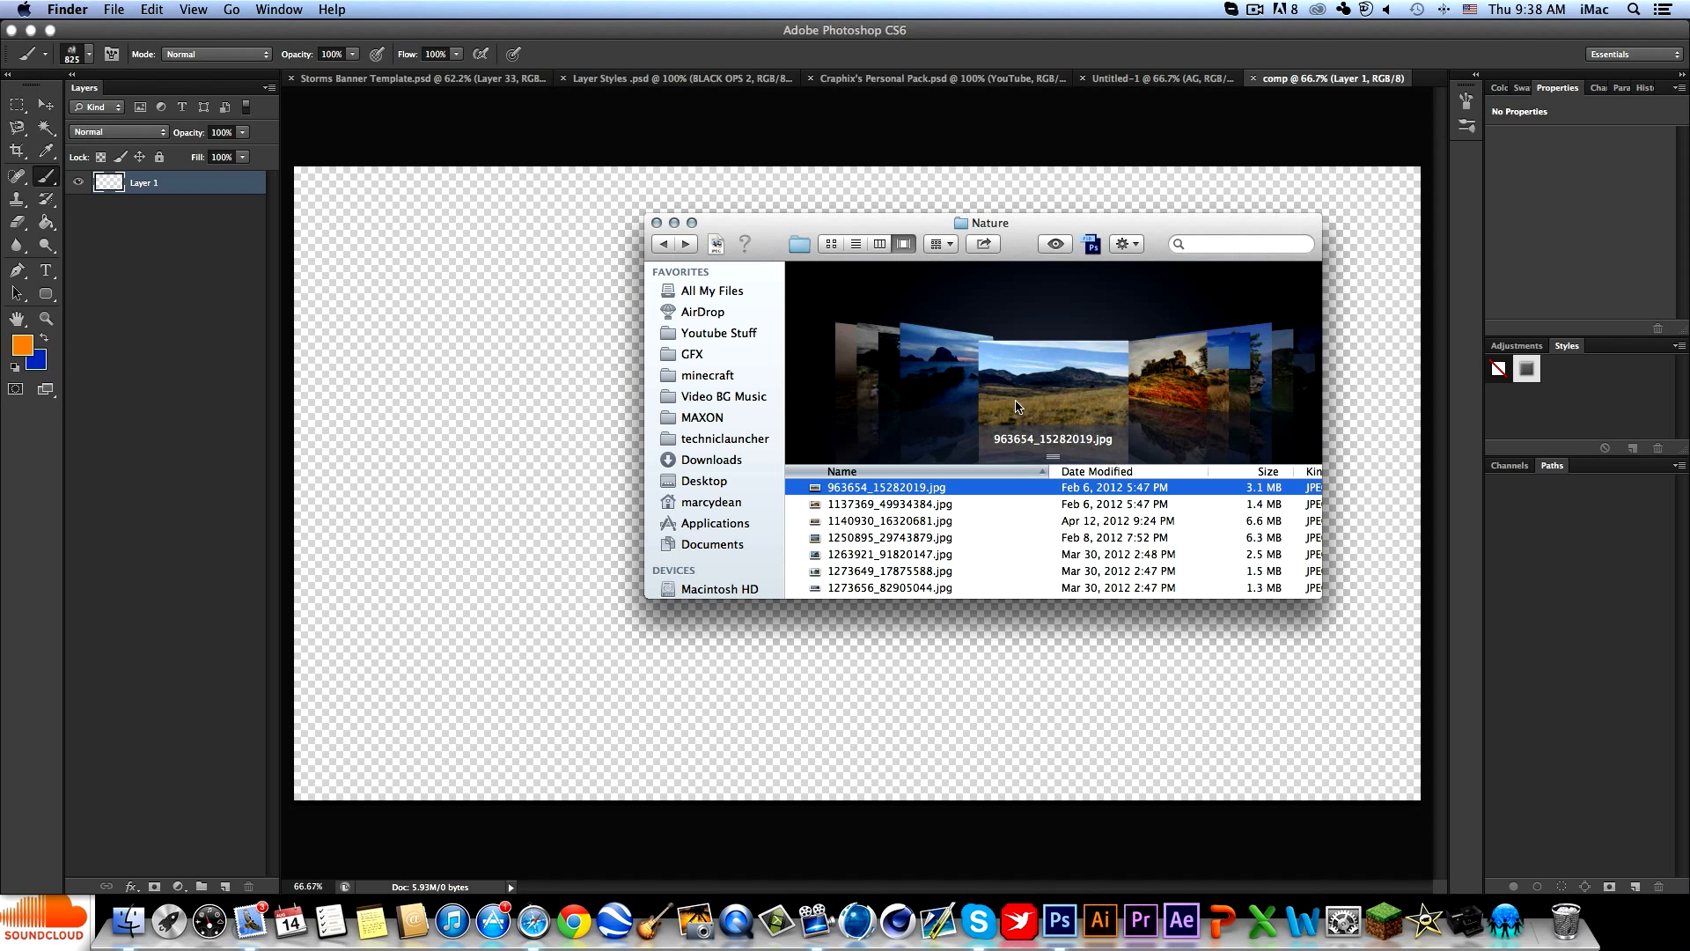
scroll(1024, 405, "down", 5)
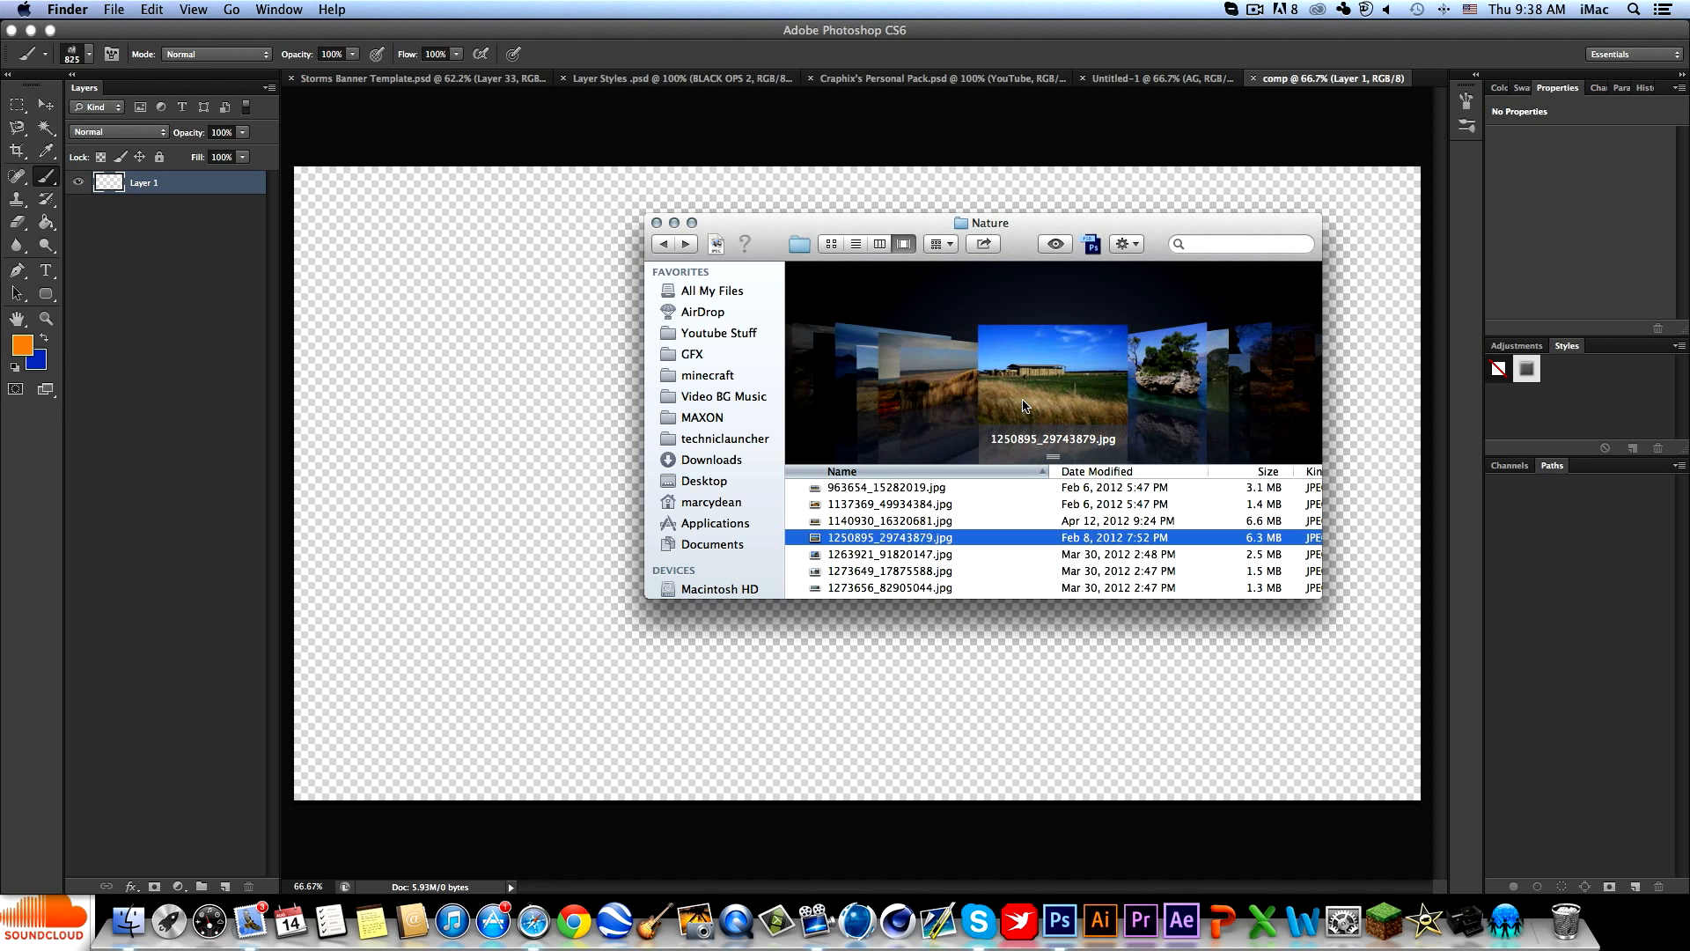
scroll(1024, 405, "down", 4)
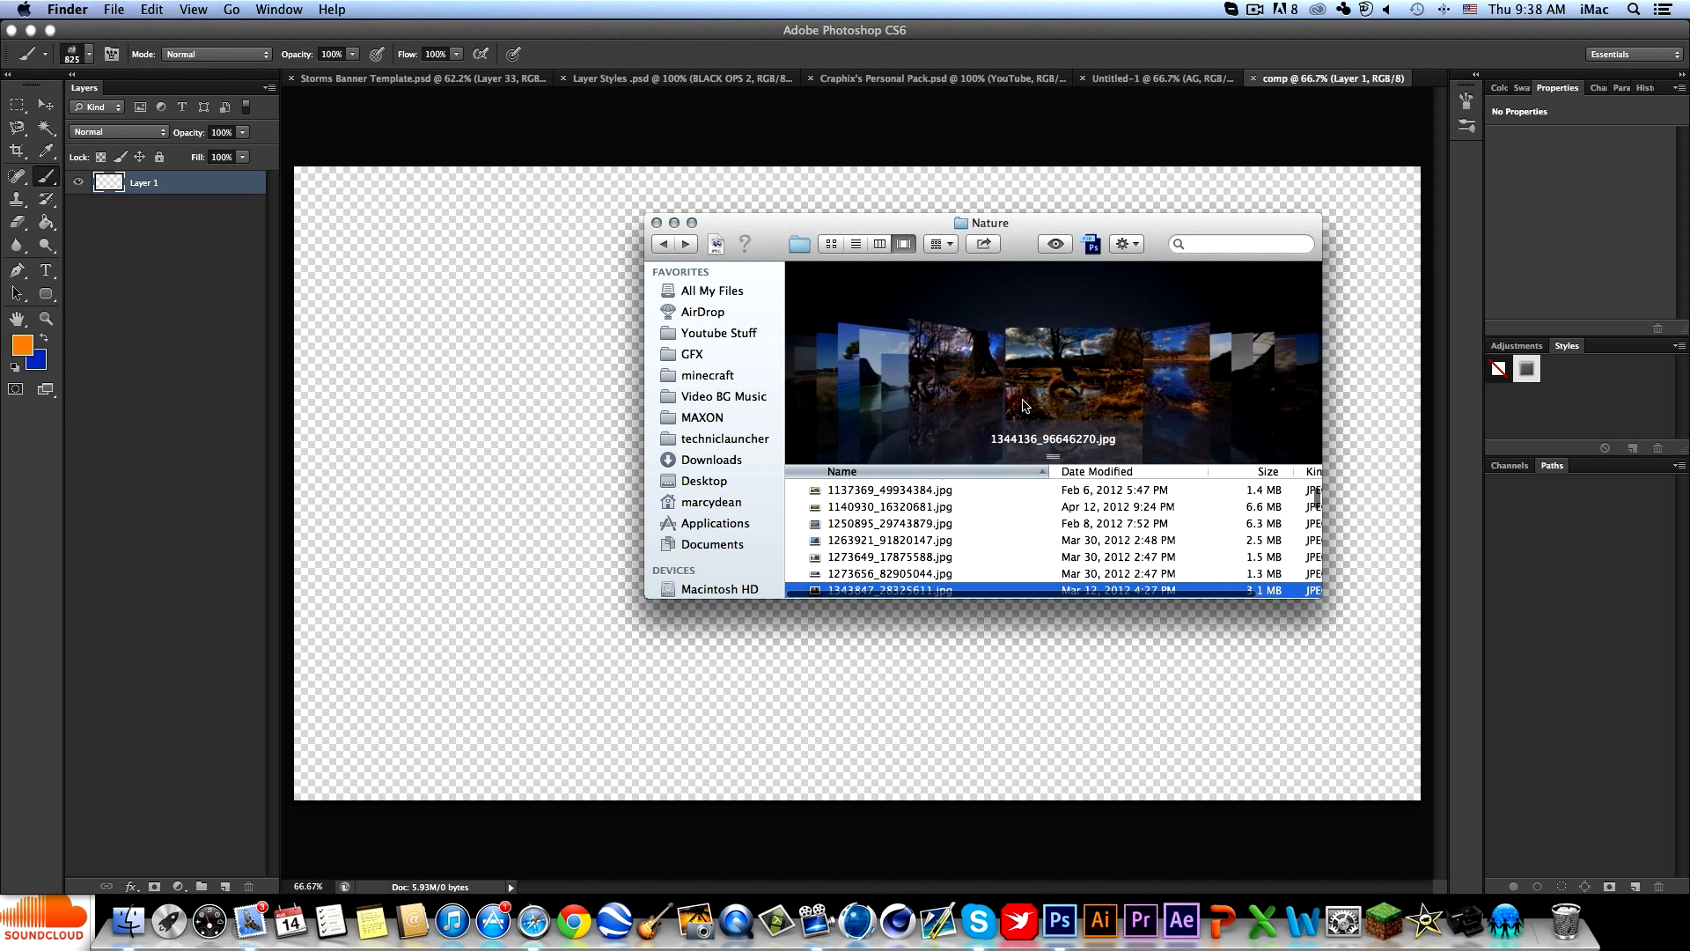
scroll(1024, 404, "down", 2)
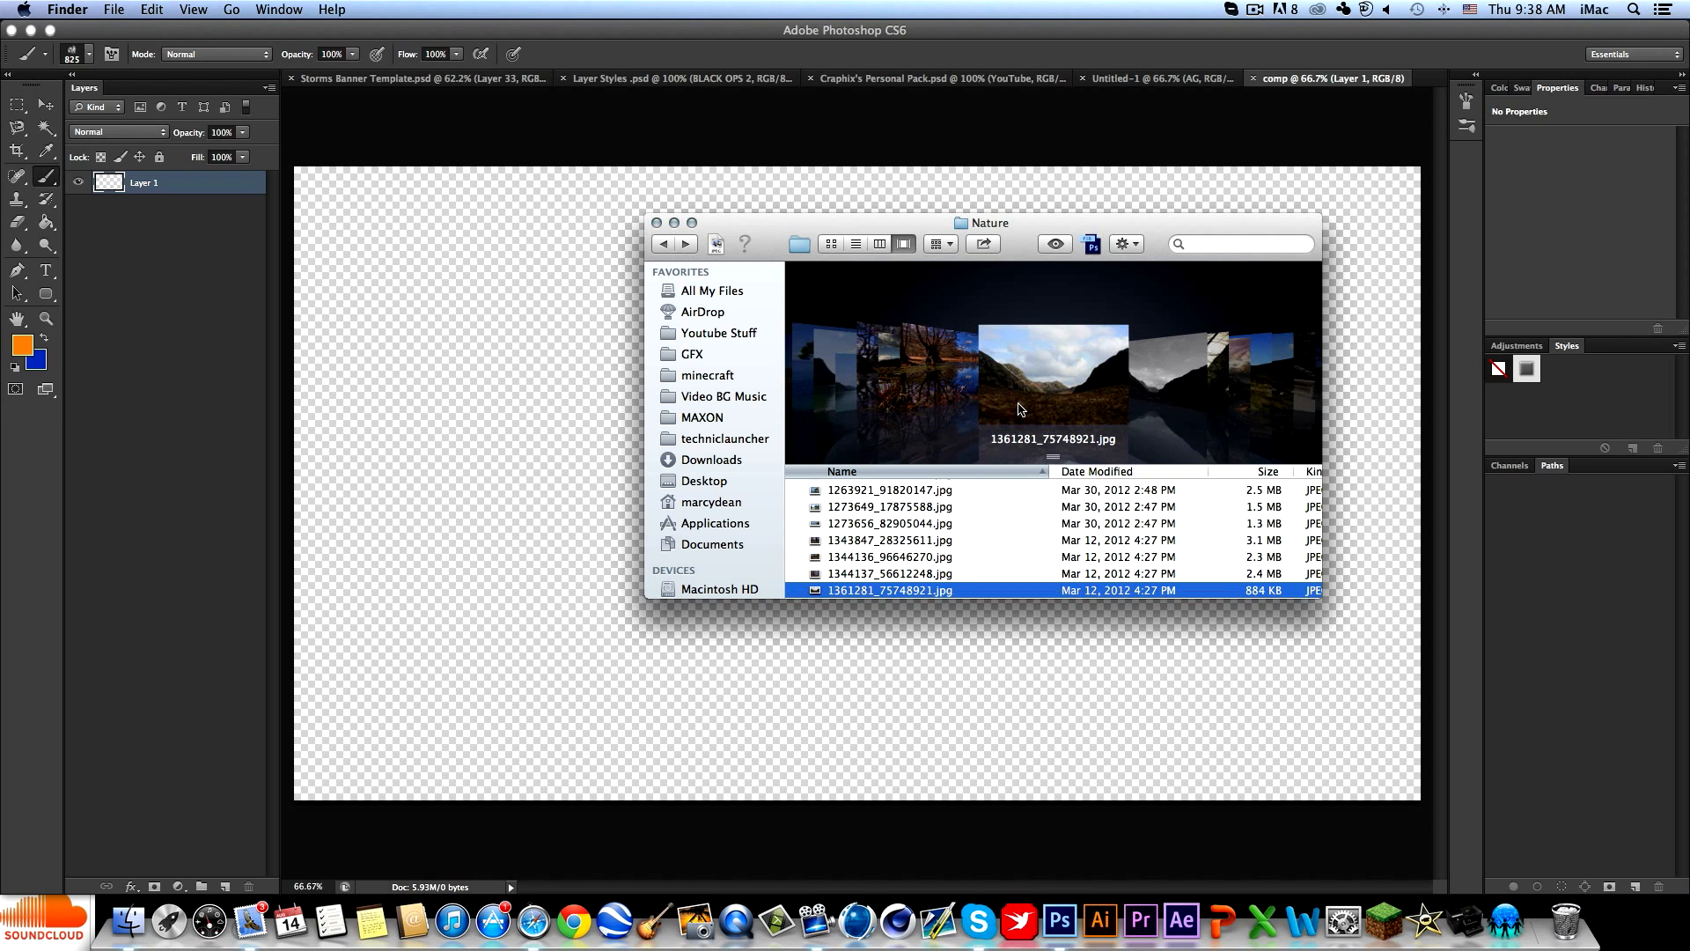
Preview 1361281_75748921.jpg and place it into the comp document in Photoshop.
key("space")
key("space")
left_click(797, 650)
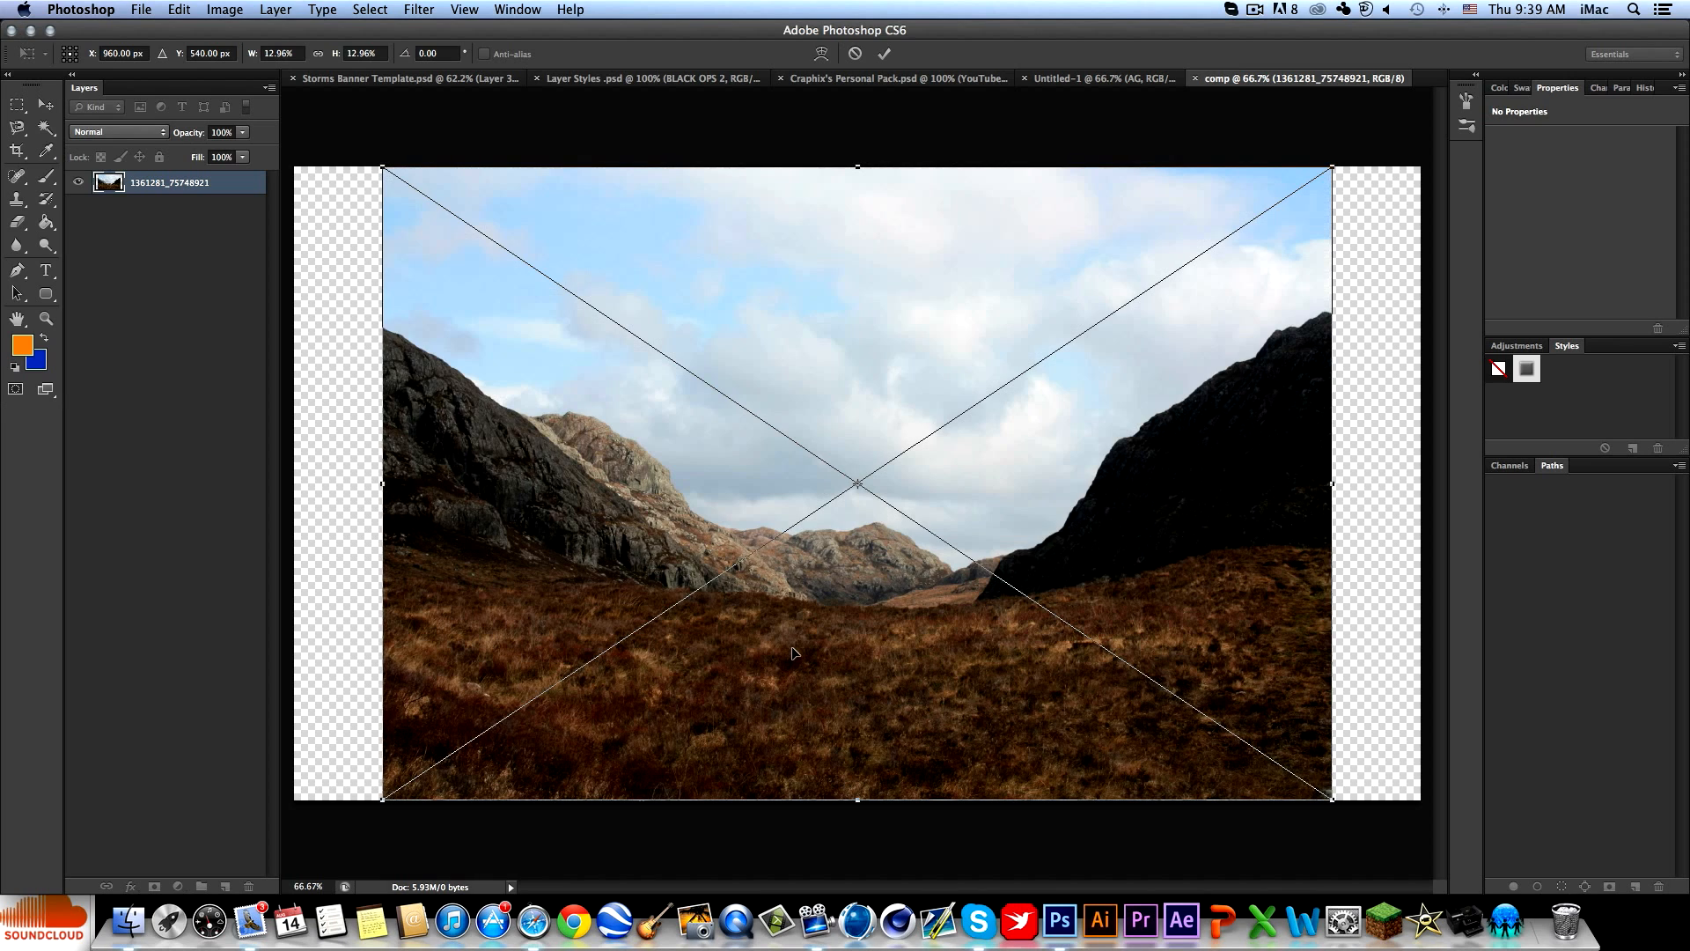
Scale the placed valley photo proportionally to 15.65% so it covers the canvas, and shift it slightly upward and left.
left_click_drag(1332, 165, 1448, 138, "alt+shift")
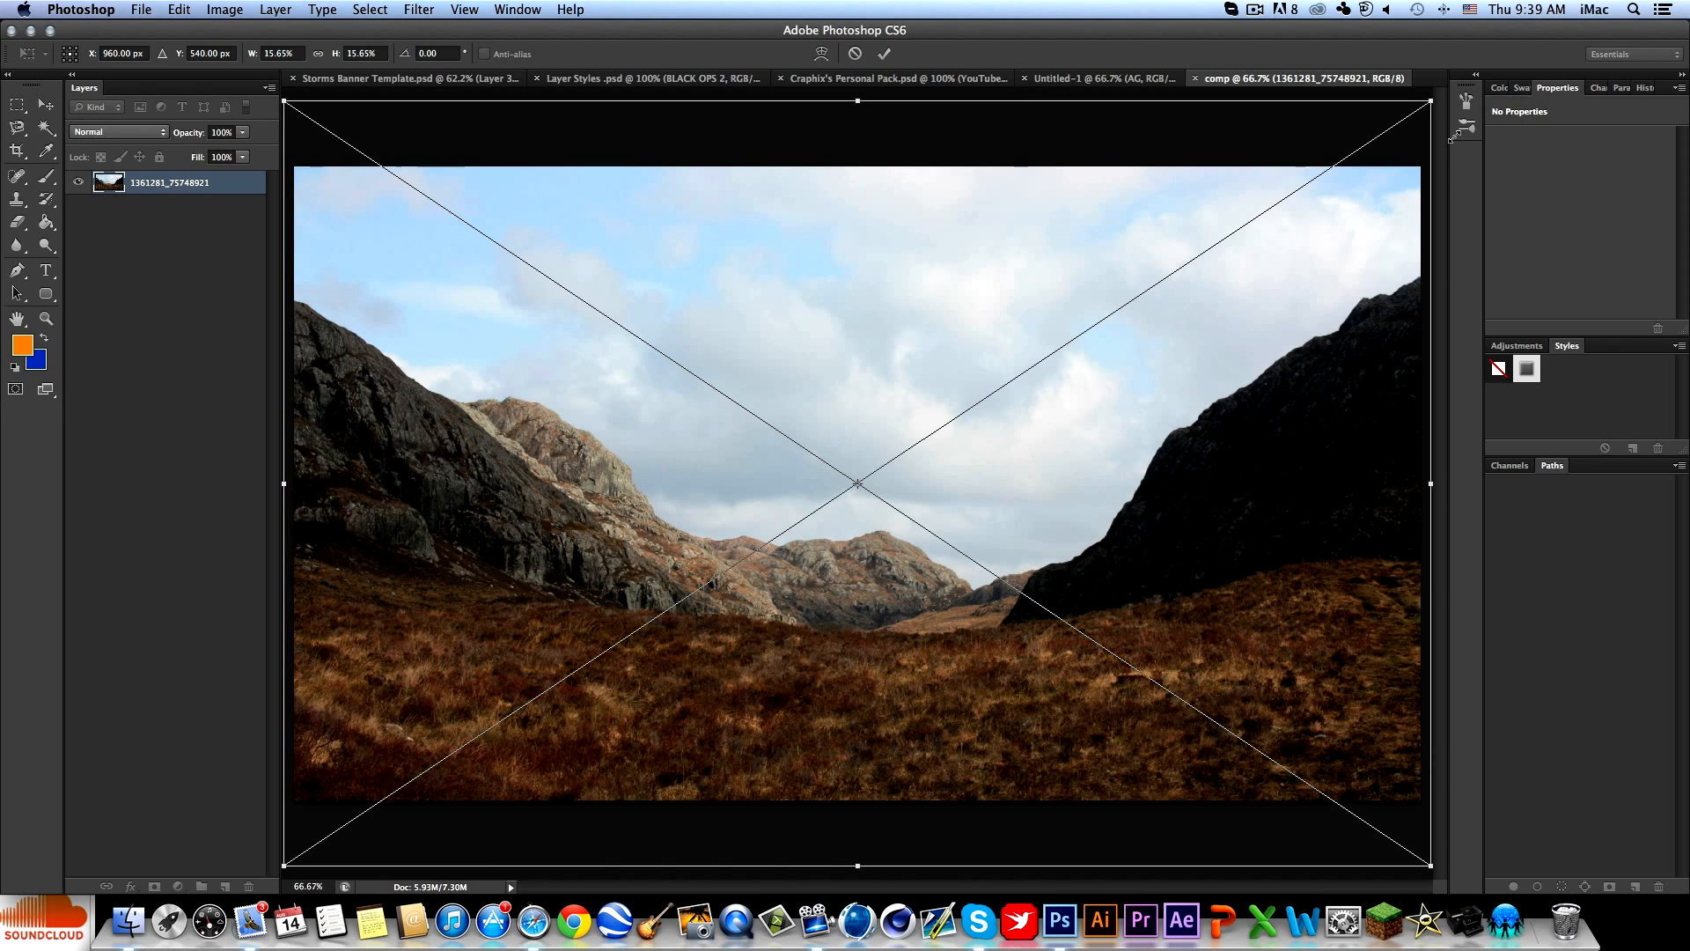
key("Return")
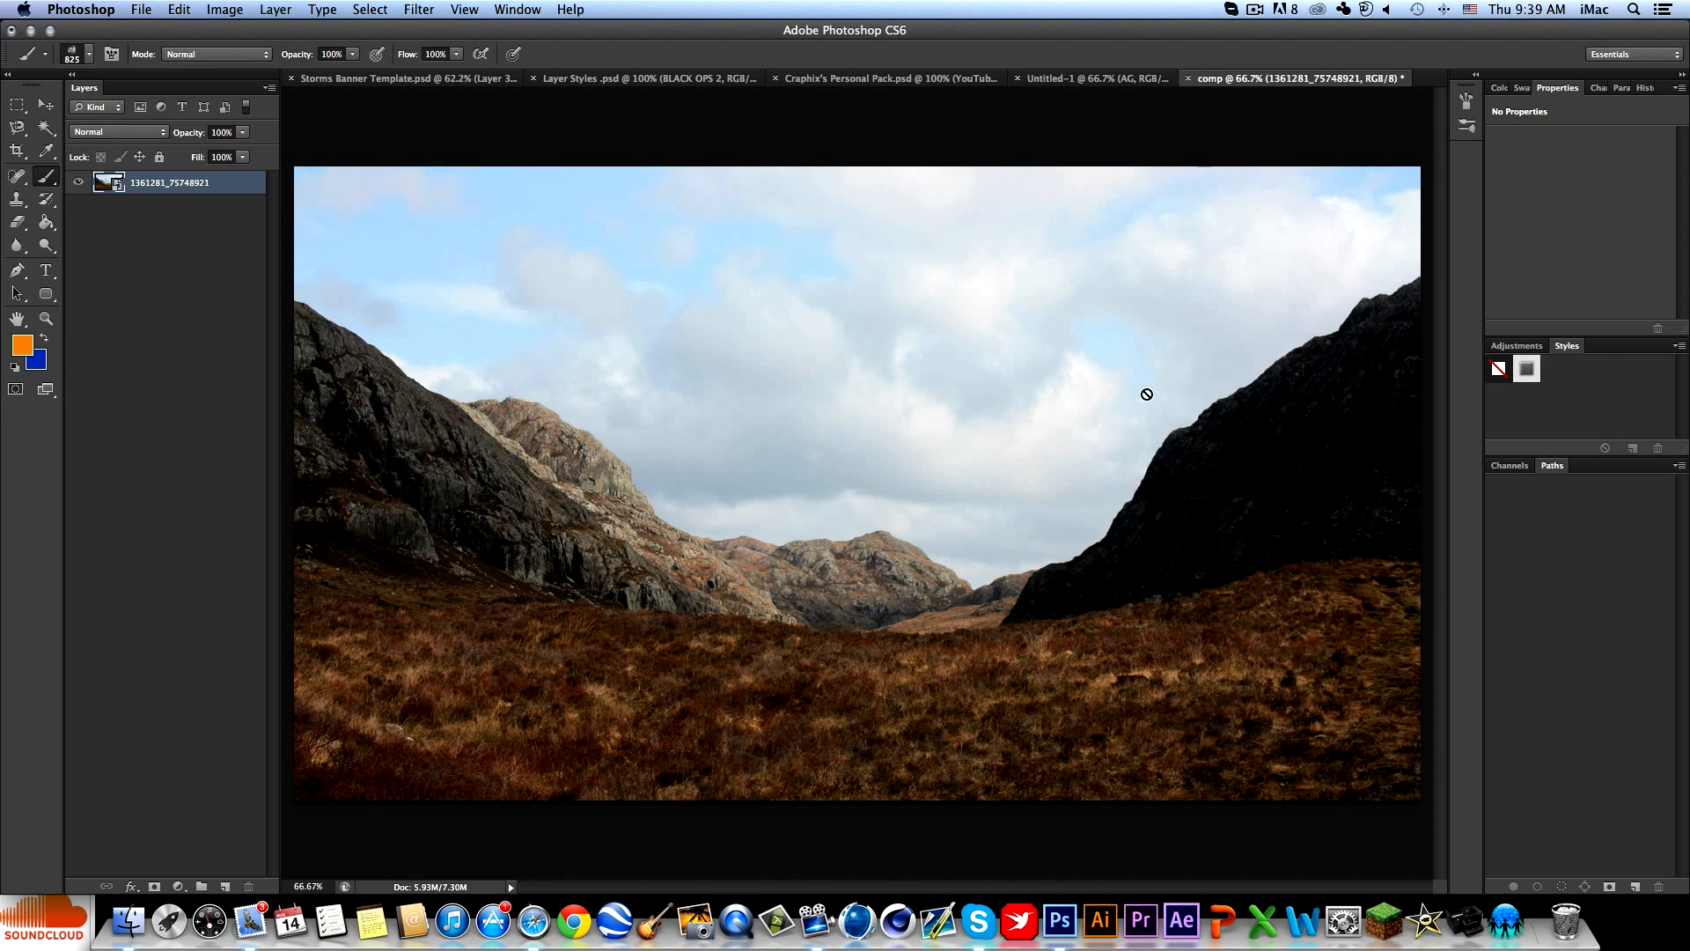
key("v")
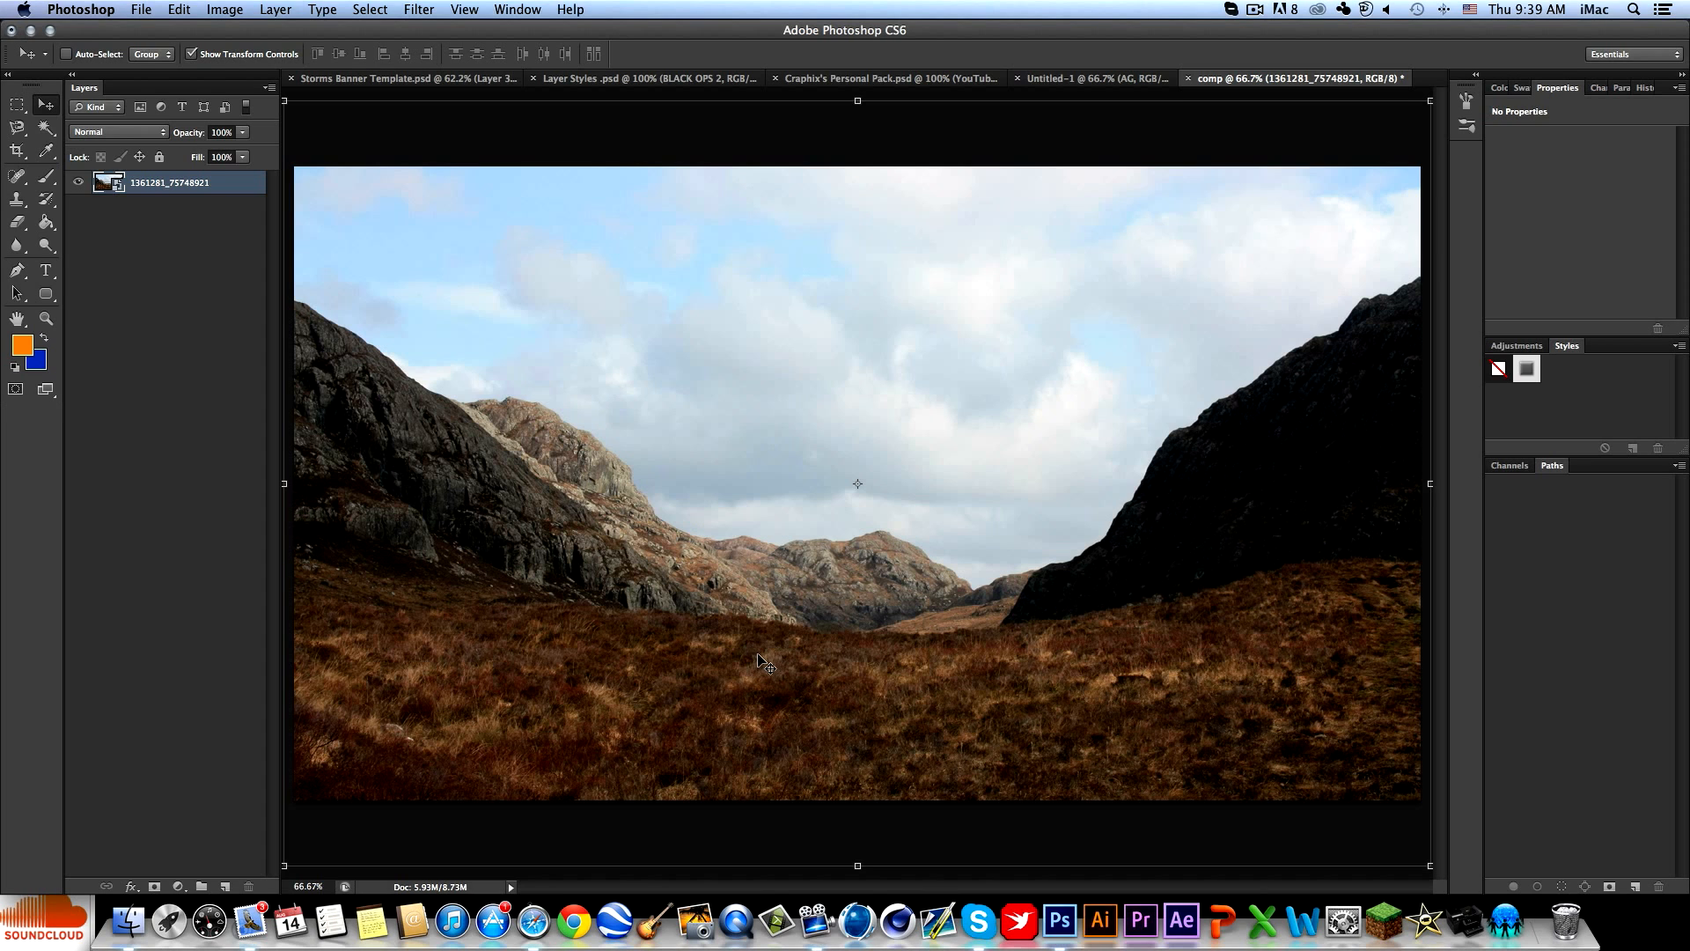
left_click_drag(749, 546, 747, 530)
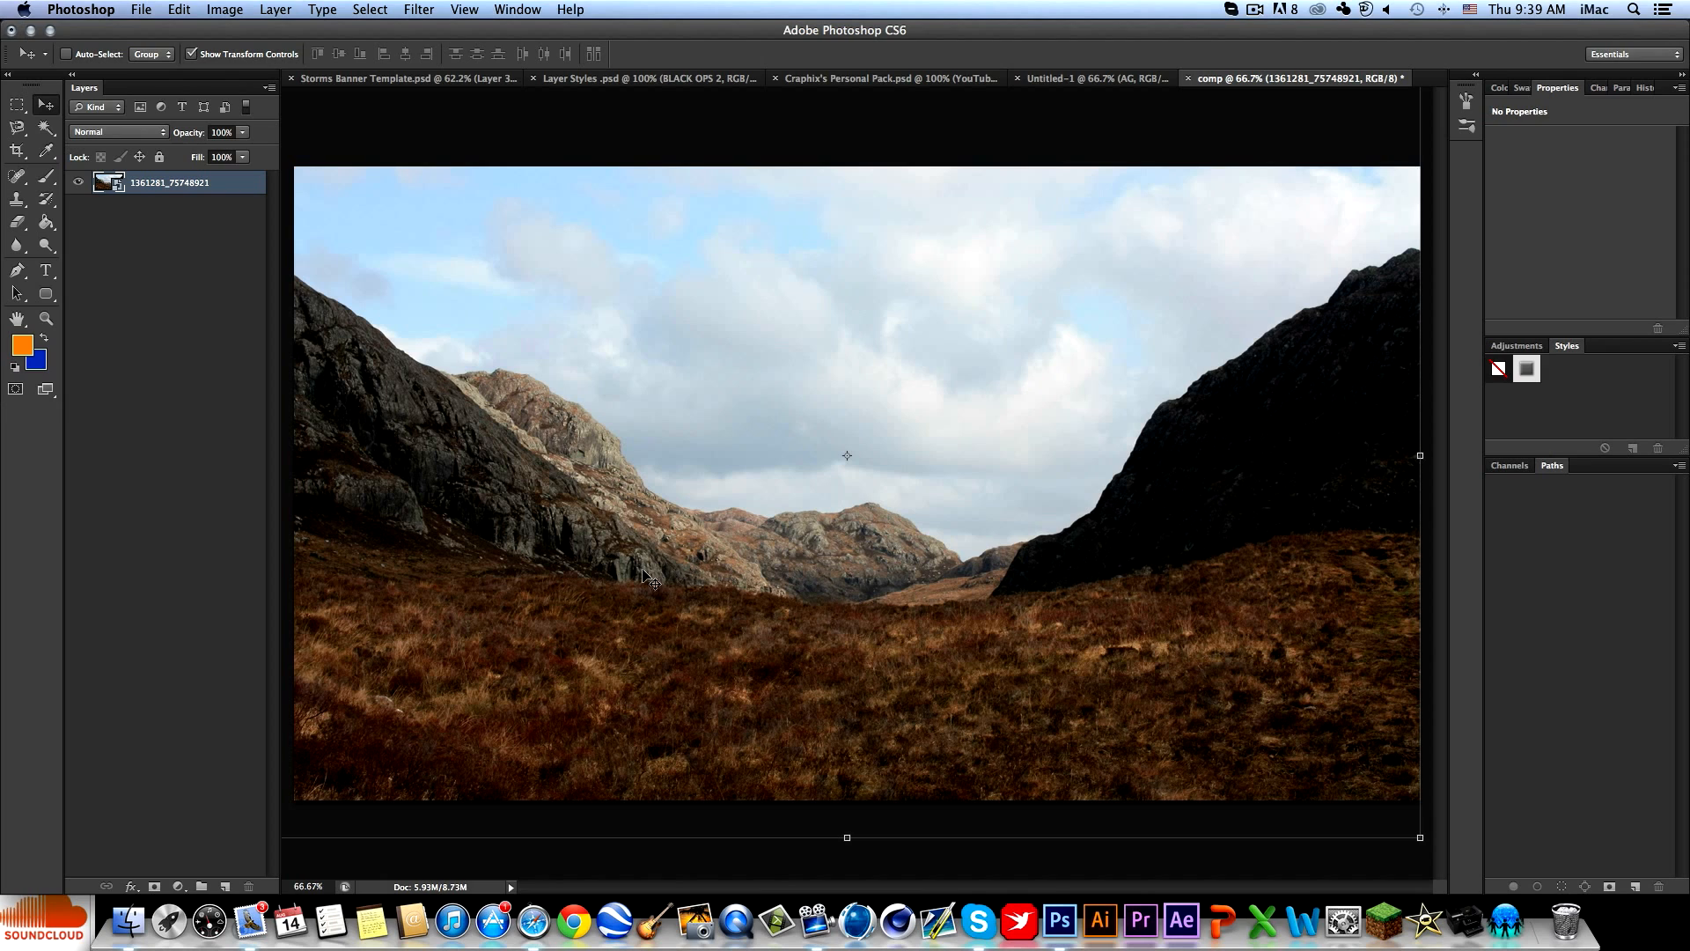
Add a new layer above the valley photo and use orange #e78800 as the foreground color.
left_click(225, 886)
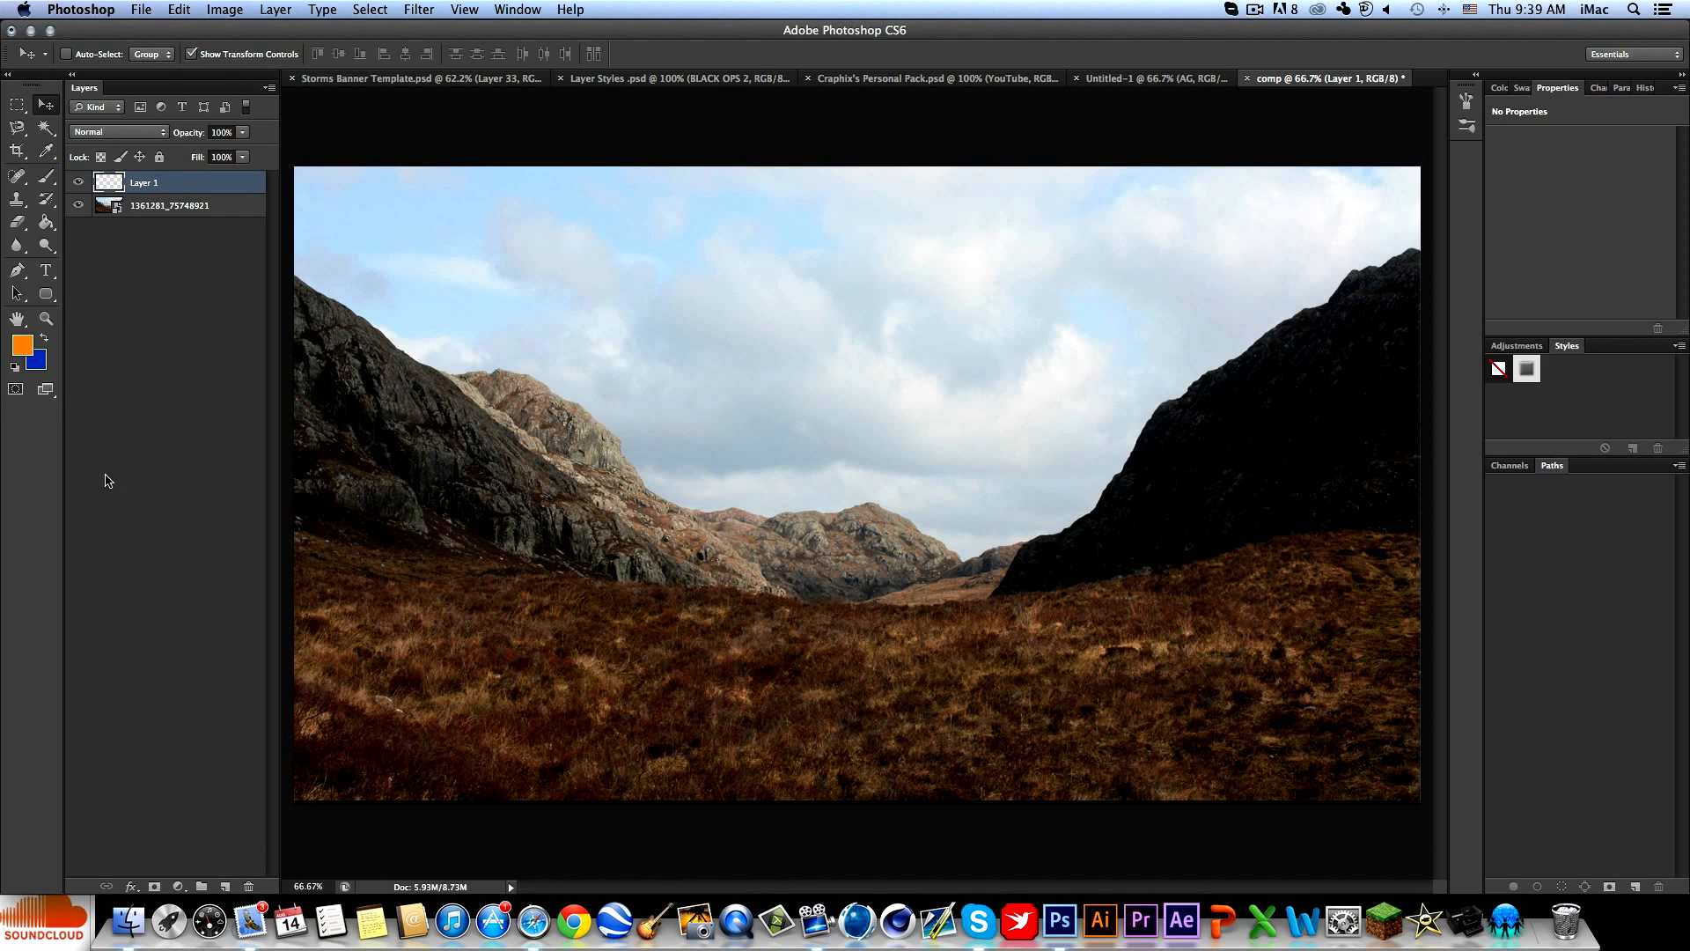
left_click(15, 351)
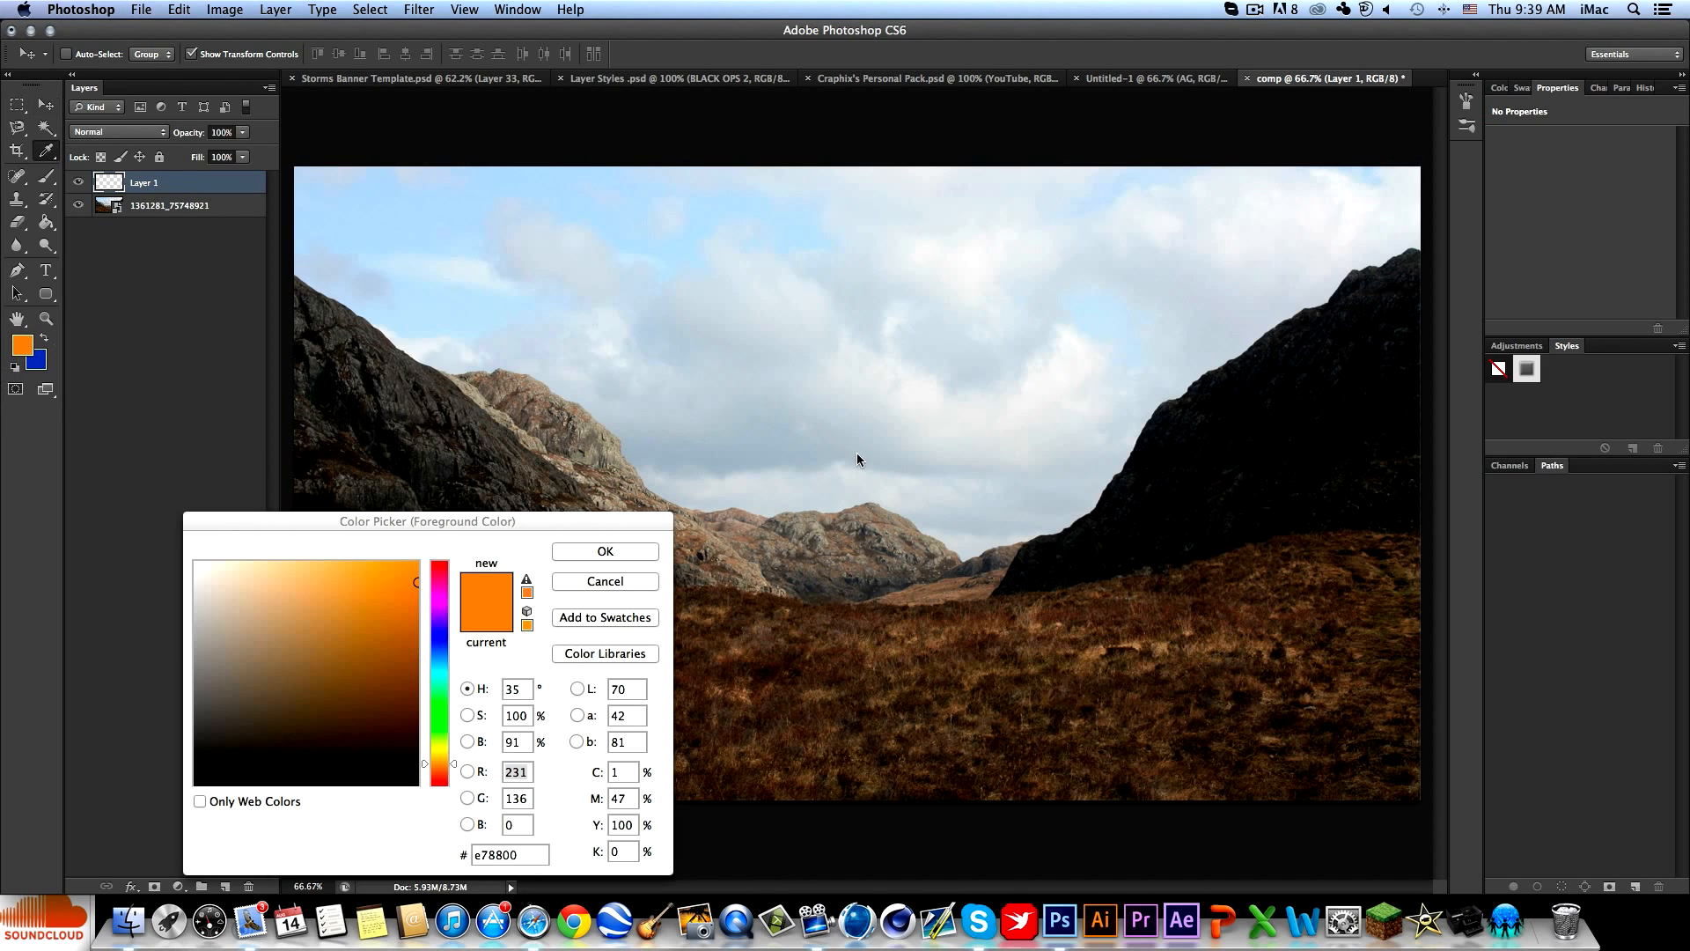
left_click(519, 854)
left_click(524, 854)
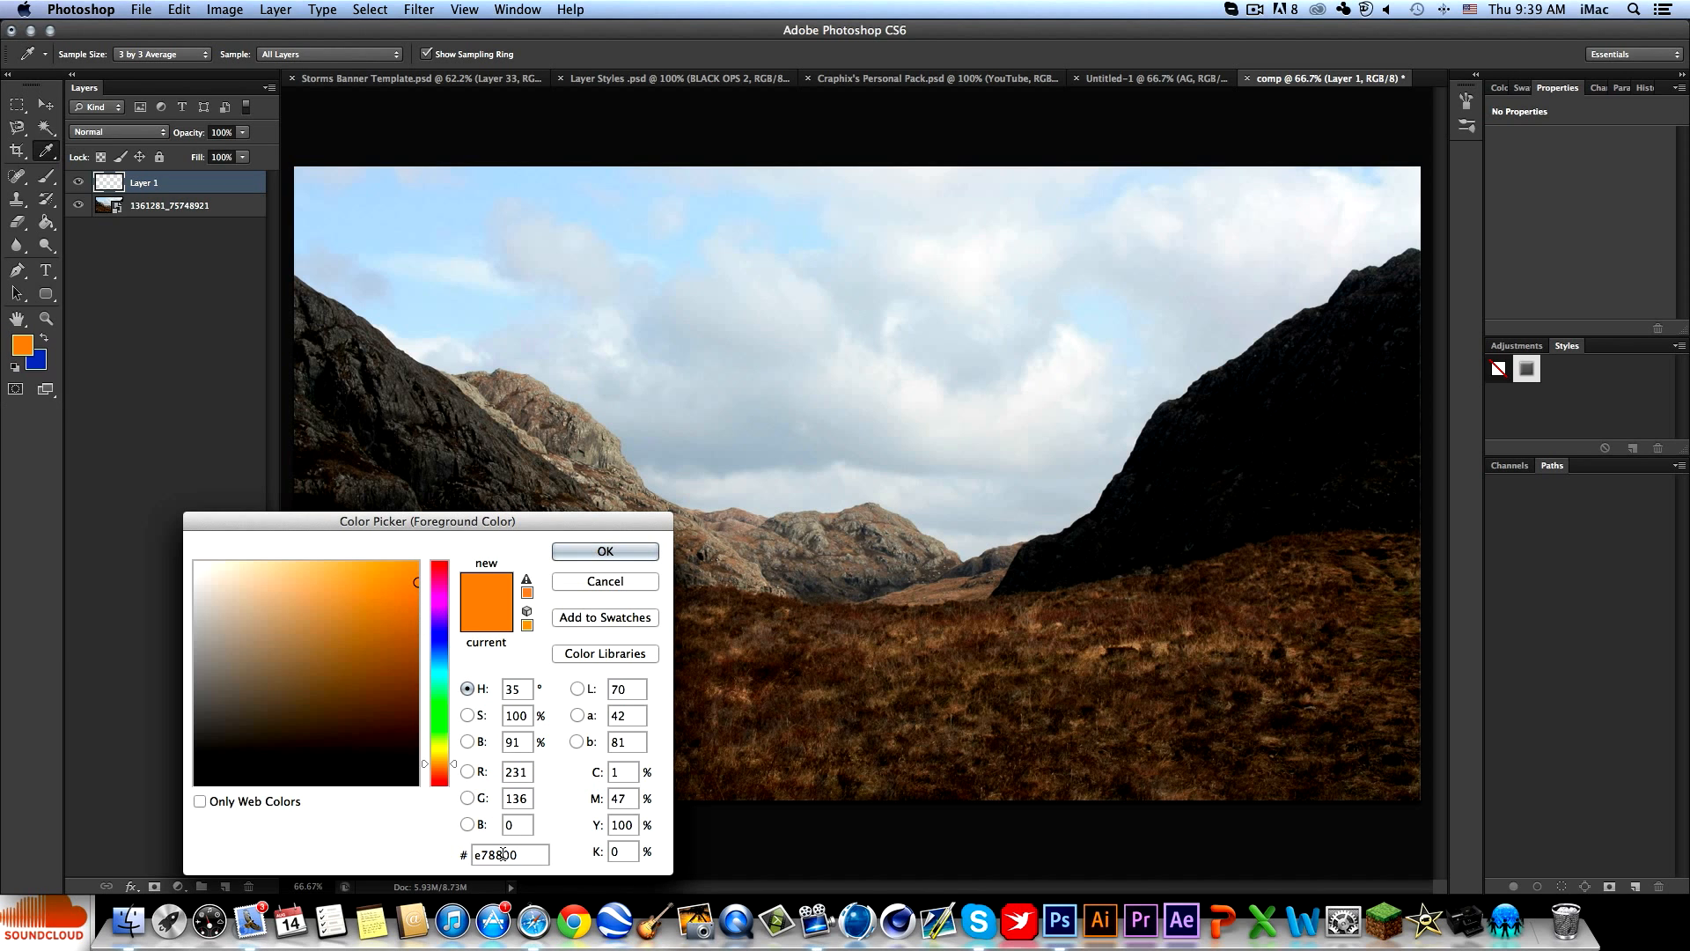
key("Return")
Paint orange over the mountains and the ground on the new layer with a large soft round brush.
key("b")
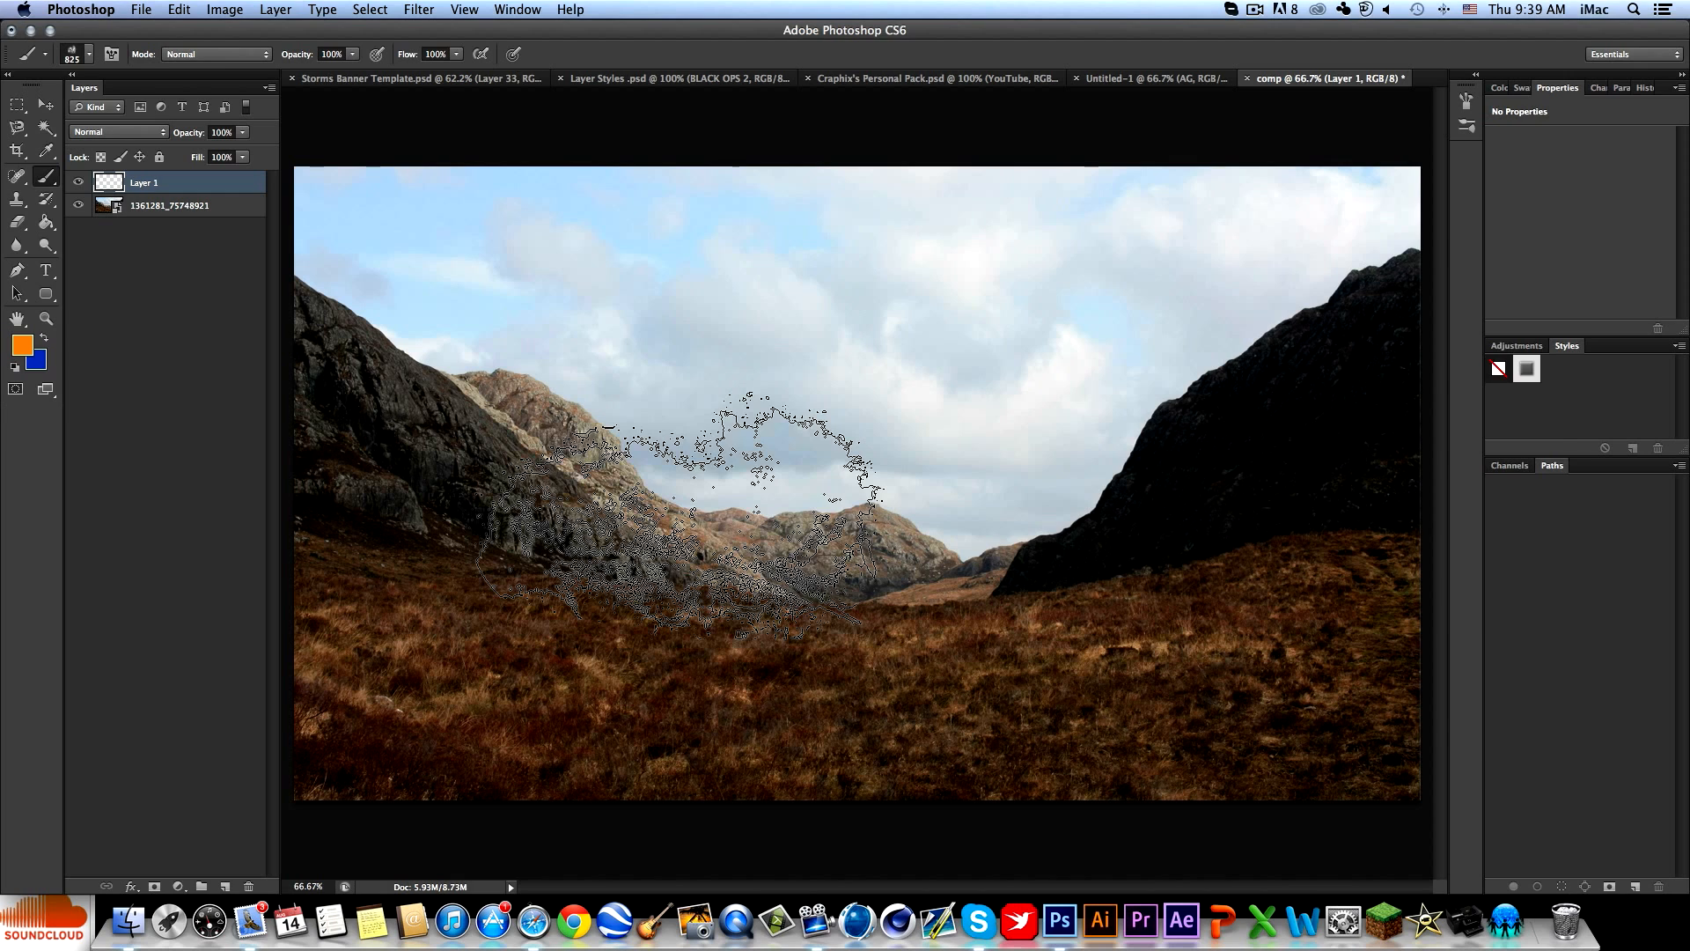
right_click(669, 499)
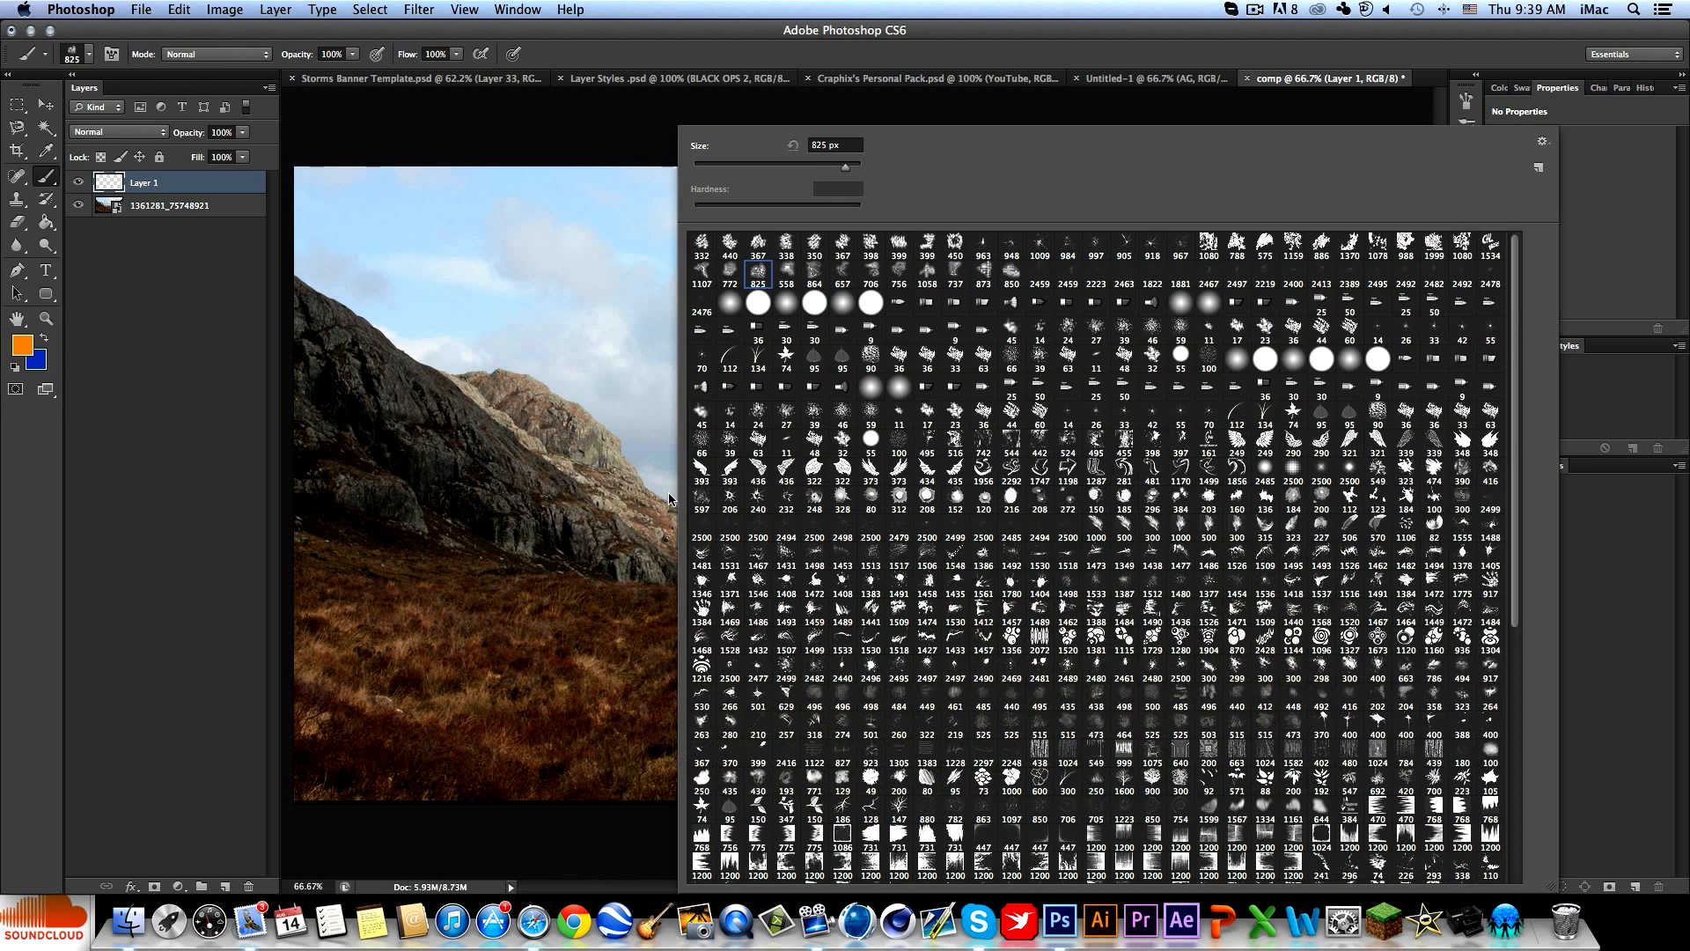
left_click(735, 310)
left_click_drag(407, 226, 606, 706)
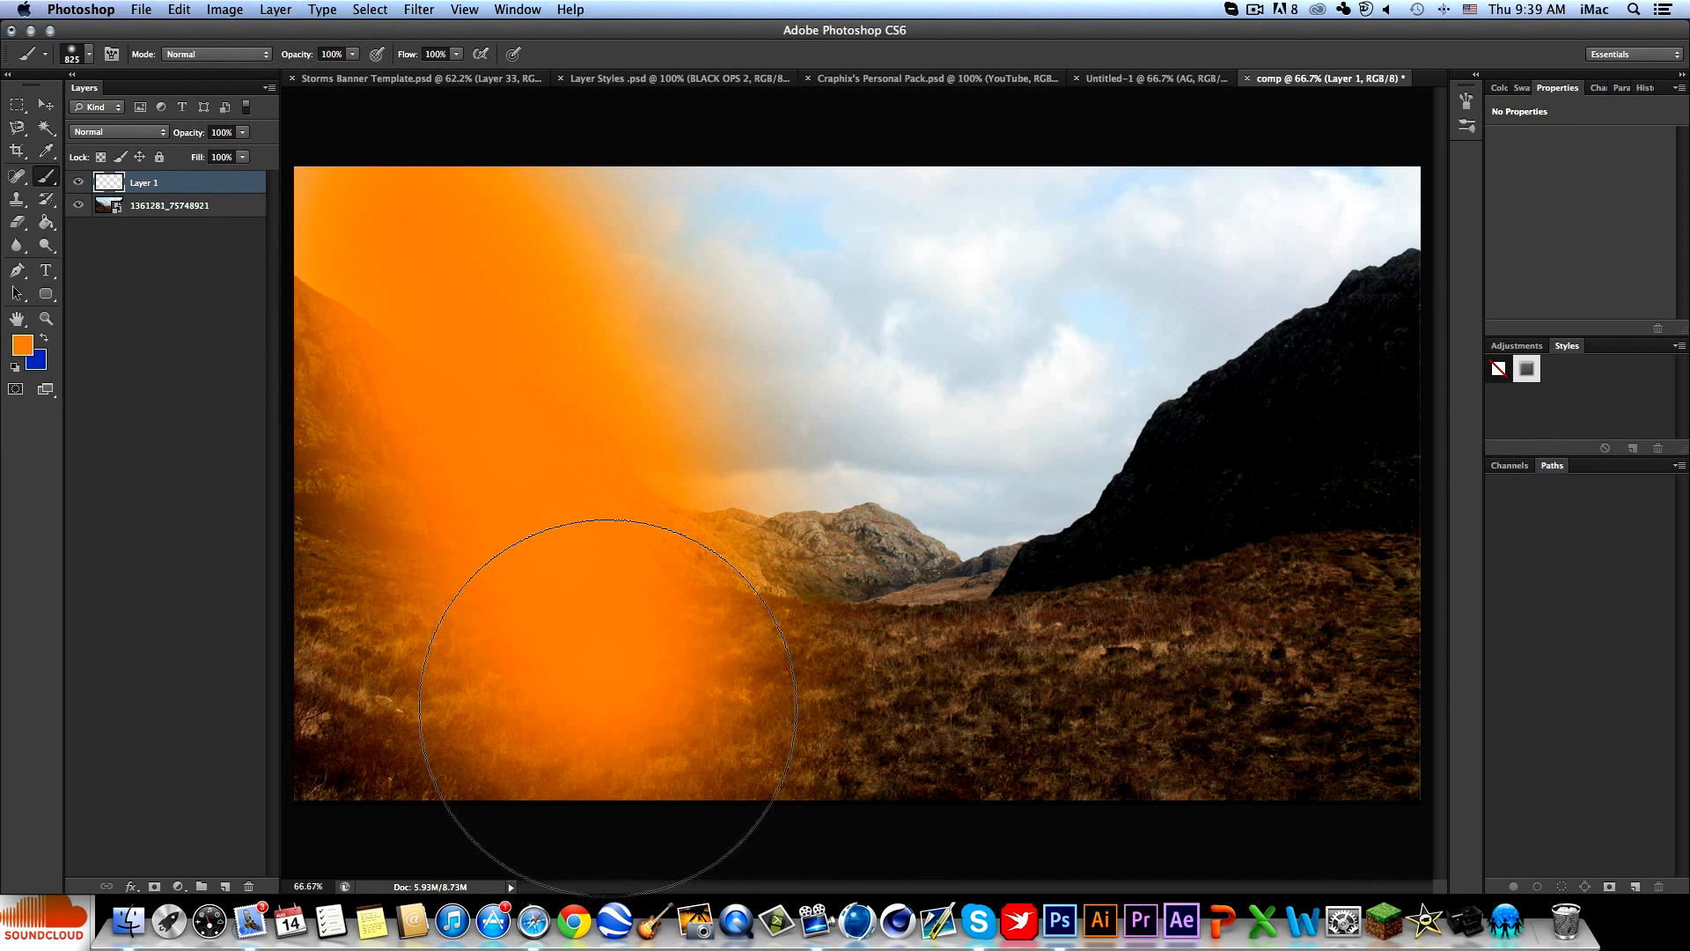
key("super+z")
mouse_move(366, 709)
left_mouse_down()
mouse_move(1508, 736)
mouse_move(1366, 593)
mouse_move(1339, 471)
mouse_move(1302, 528)
mouse_move(822, 716)
mouse_move(441, 674)
mouse_move(346, 520)
mouse_move(404, 483)
mouse_move(498, 686)
left_mouse_up()
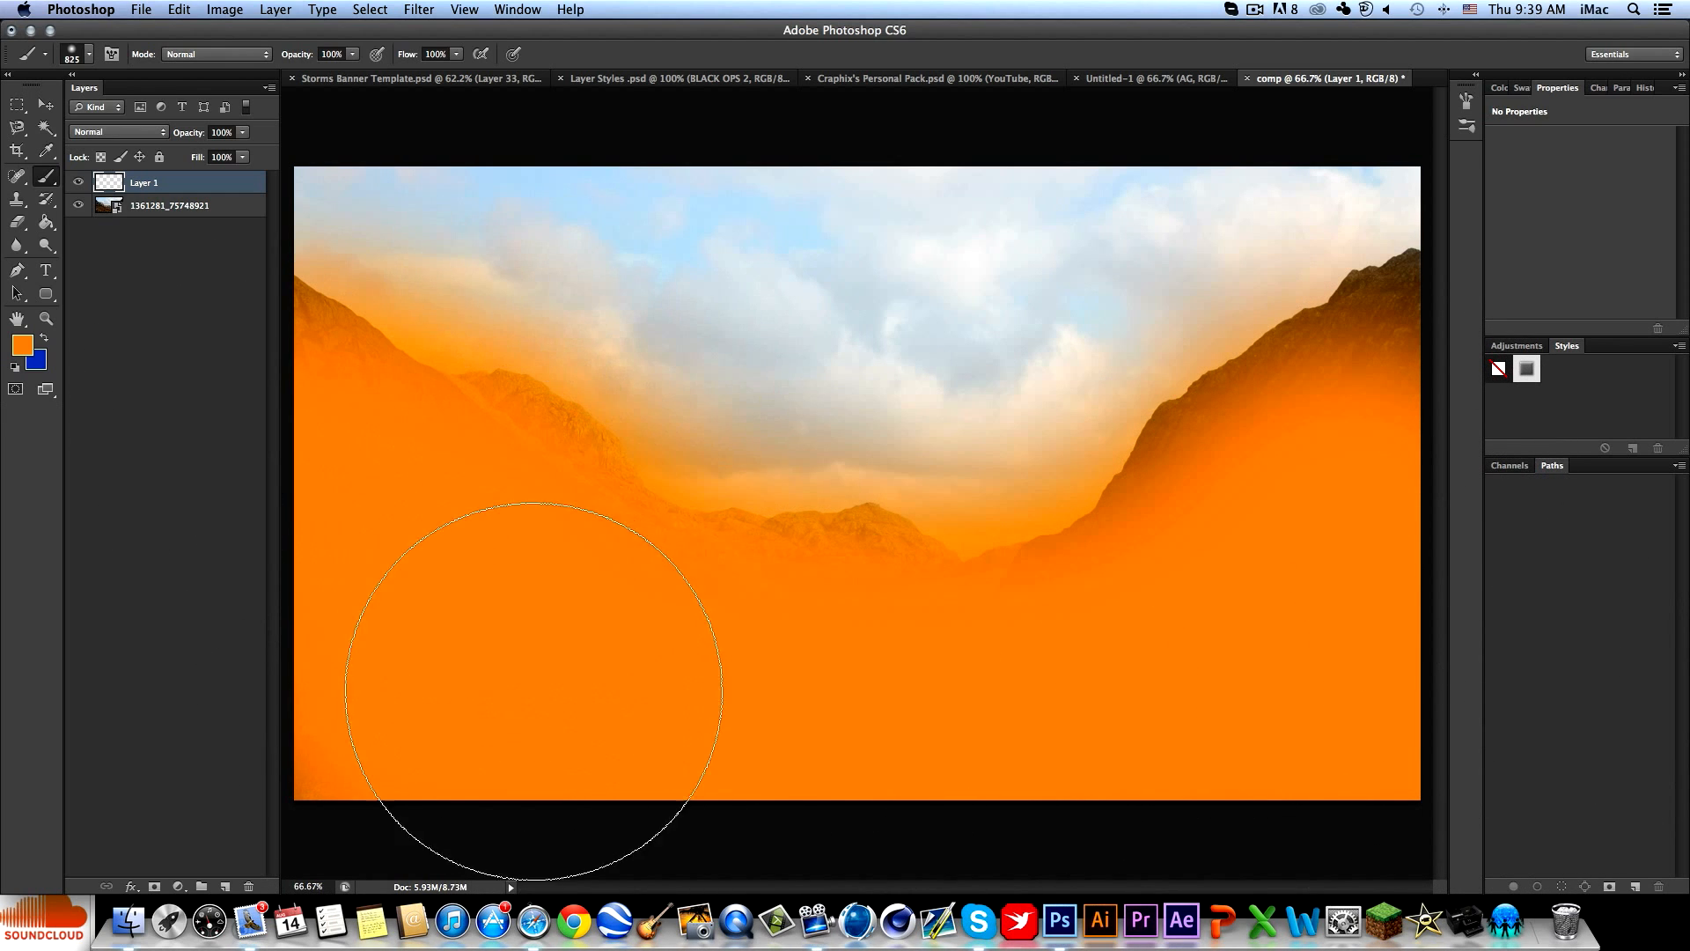
left_click_drag(983, 726, 1525, 716)
Erase the orange spill from the sky above the mountain slopes on both sides of the valley.
key("e")
mouse_move(653, 378)
left_mouse_down()
mouse_move(981, 490)
mouse_move(1082, 381)
left_mouse_up()
key("super+z")
mouse_move(652, 343)
left_mouse_down()
mouse_move(773, 400)
mouse_move(962, 415)
mouse_move(1000, 440)
mouse_move(449, 253)
mouse_move(392, 186)
left_mouse_up()
left_click_drag(1122, 299, 1352, 154)
key("v")
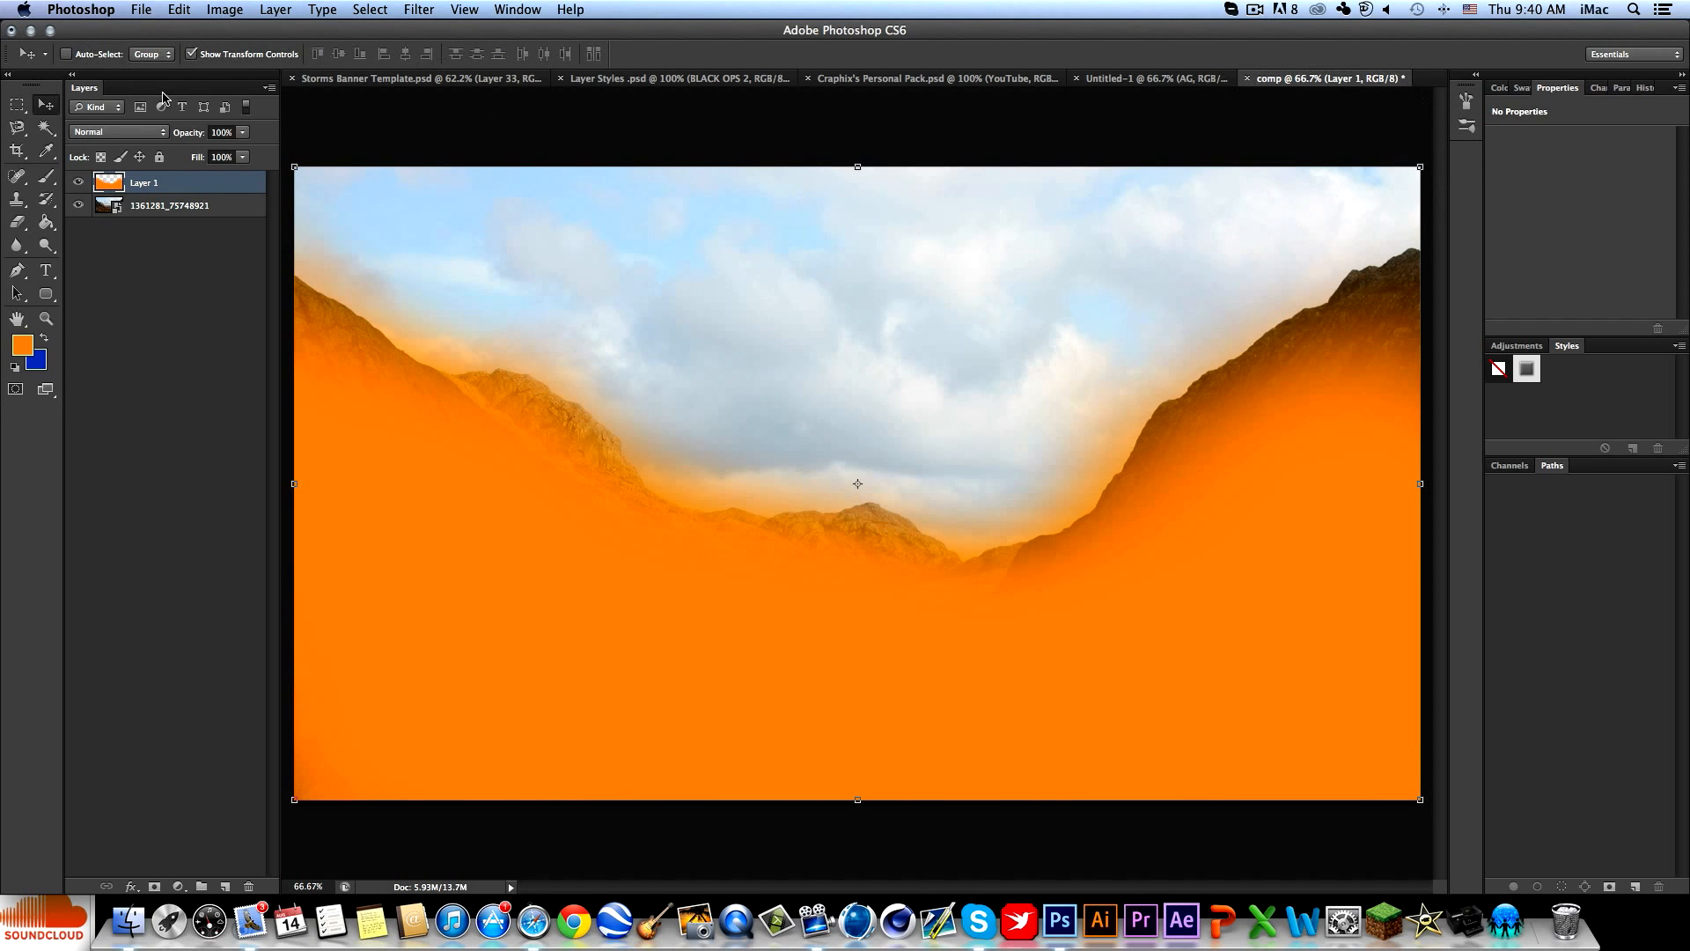
Set the orange paint layer's blend mode to Soft Light and reduce its opacity to 13%.
left_click(103, 130)
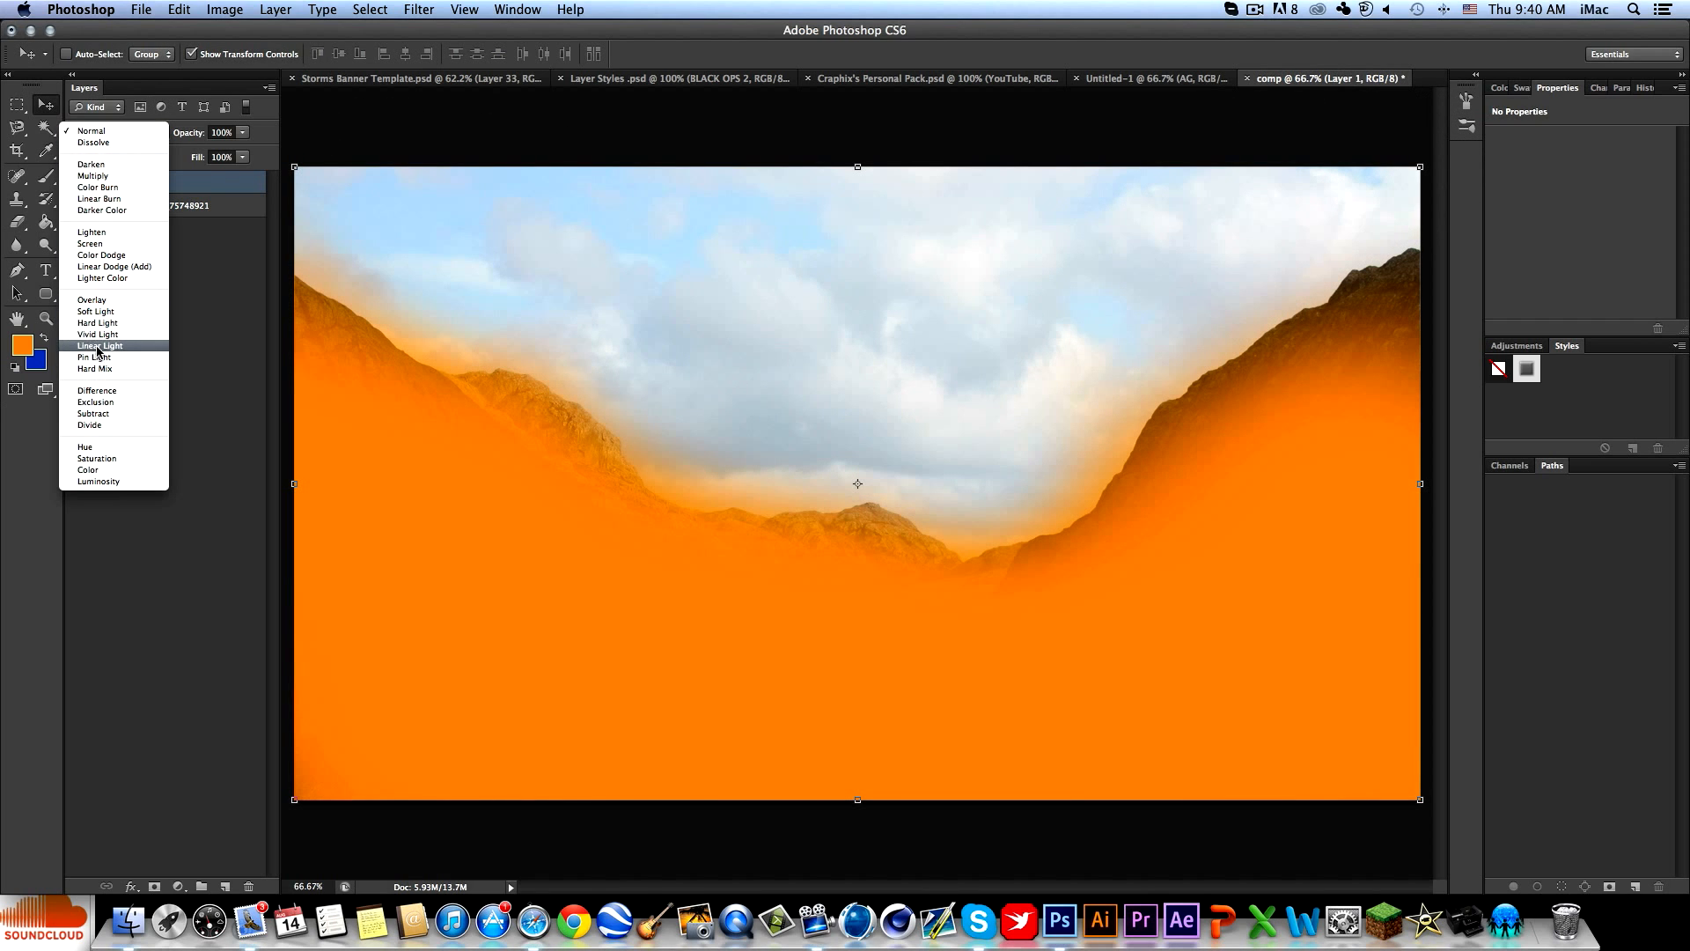
left_click(102, 311)
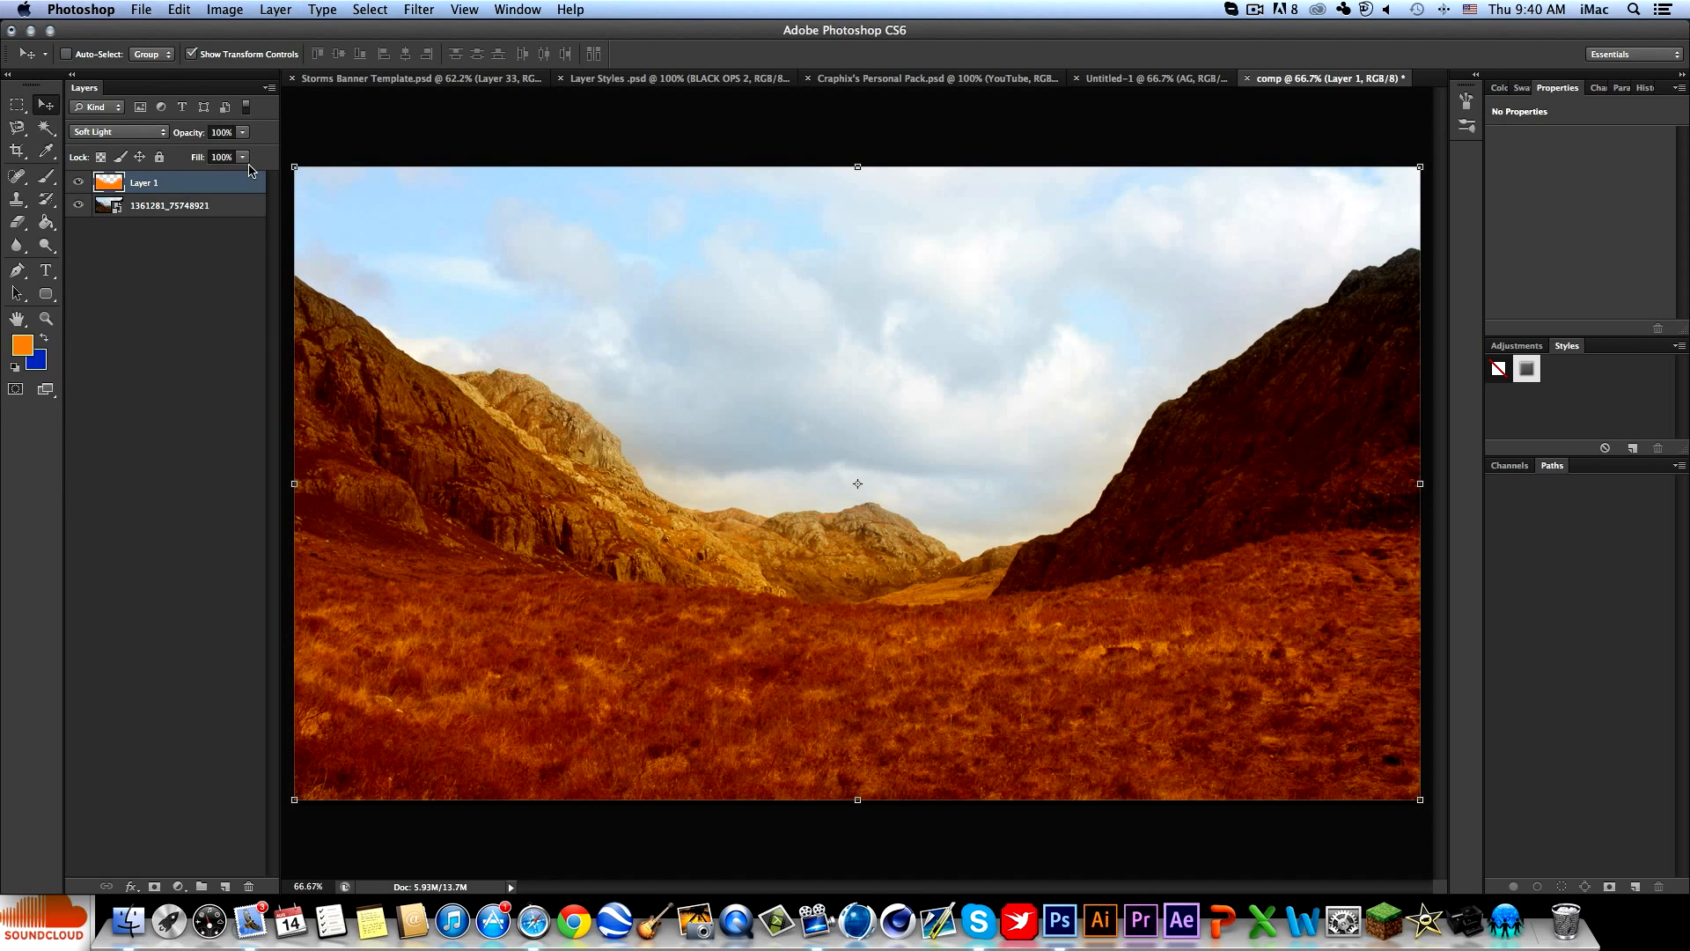
left_click_drag(245, 132, 110, 148)
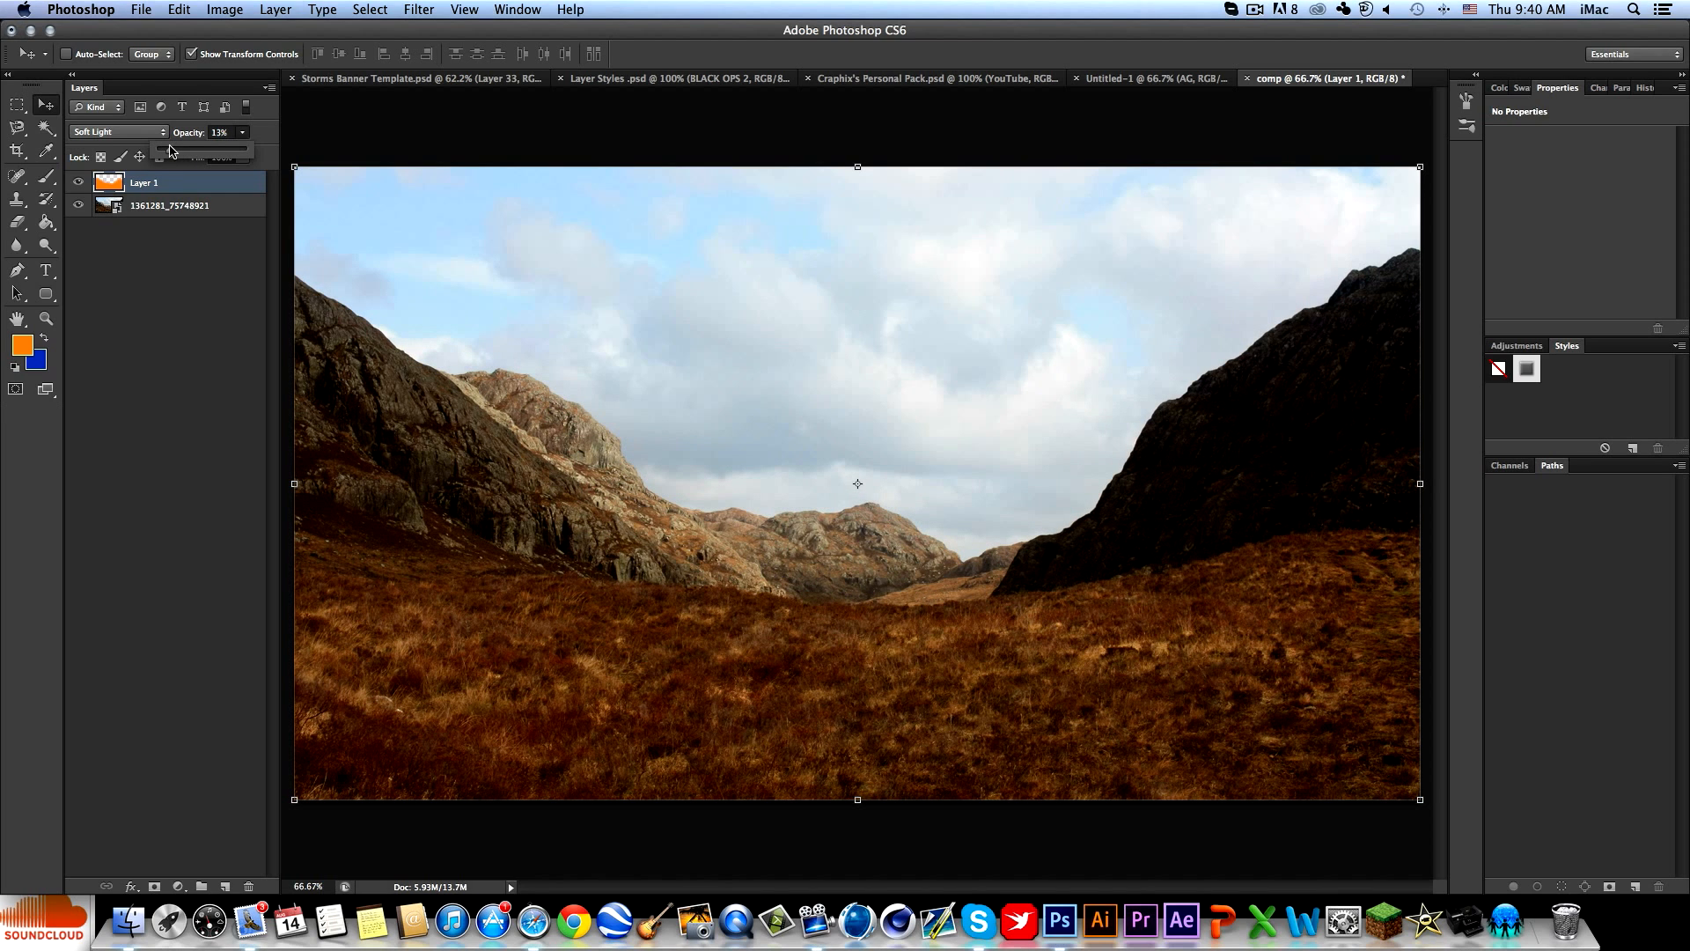
left_click(186, 346)
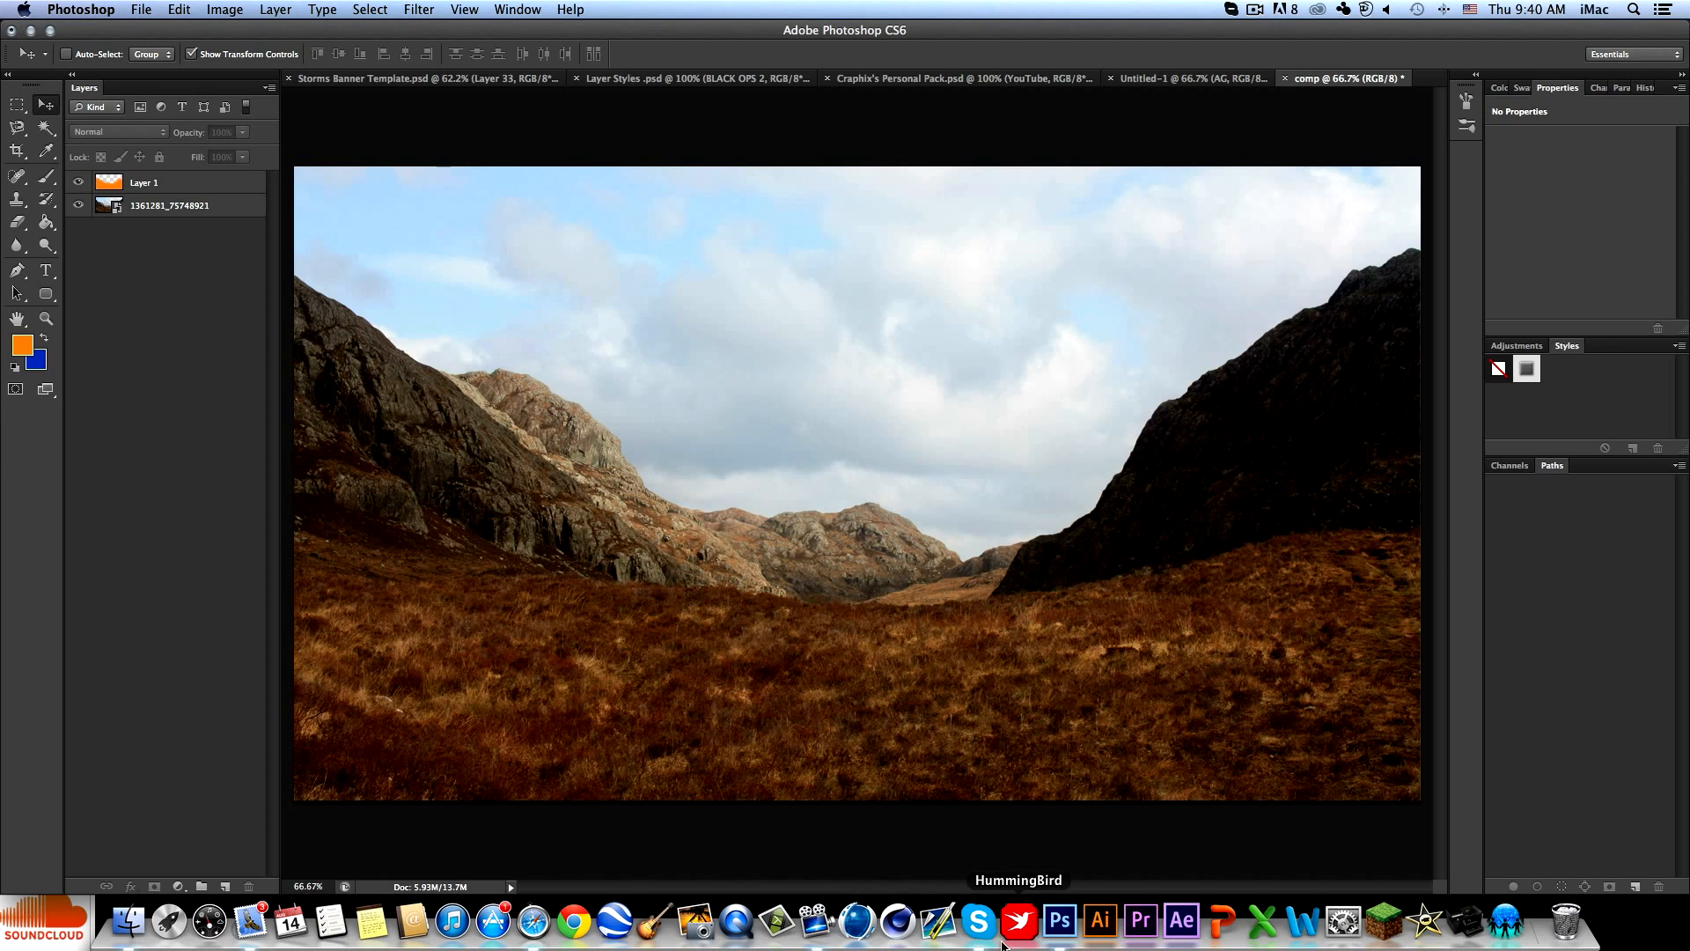
Export the composite for the web as a maximum-quality JPEG named comp.jpg, saved to the Desktop.
left_click(136, 9)
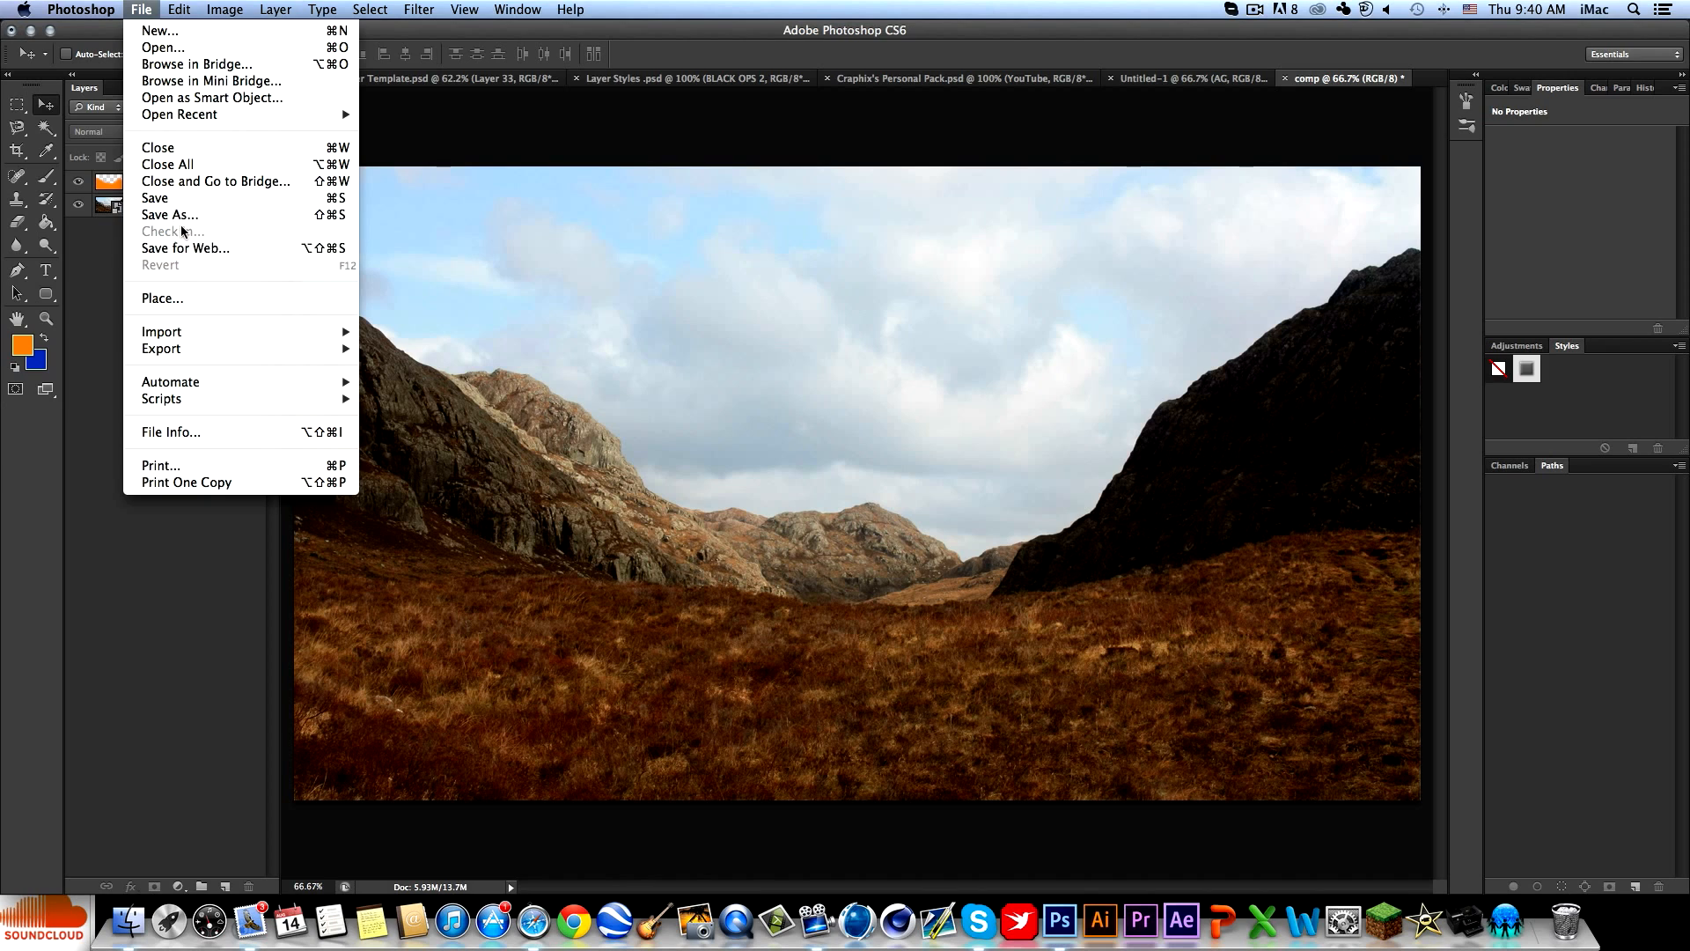
left_click(184, 247)
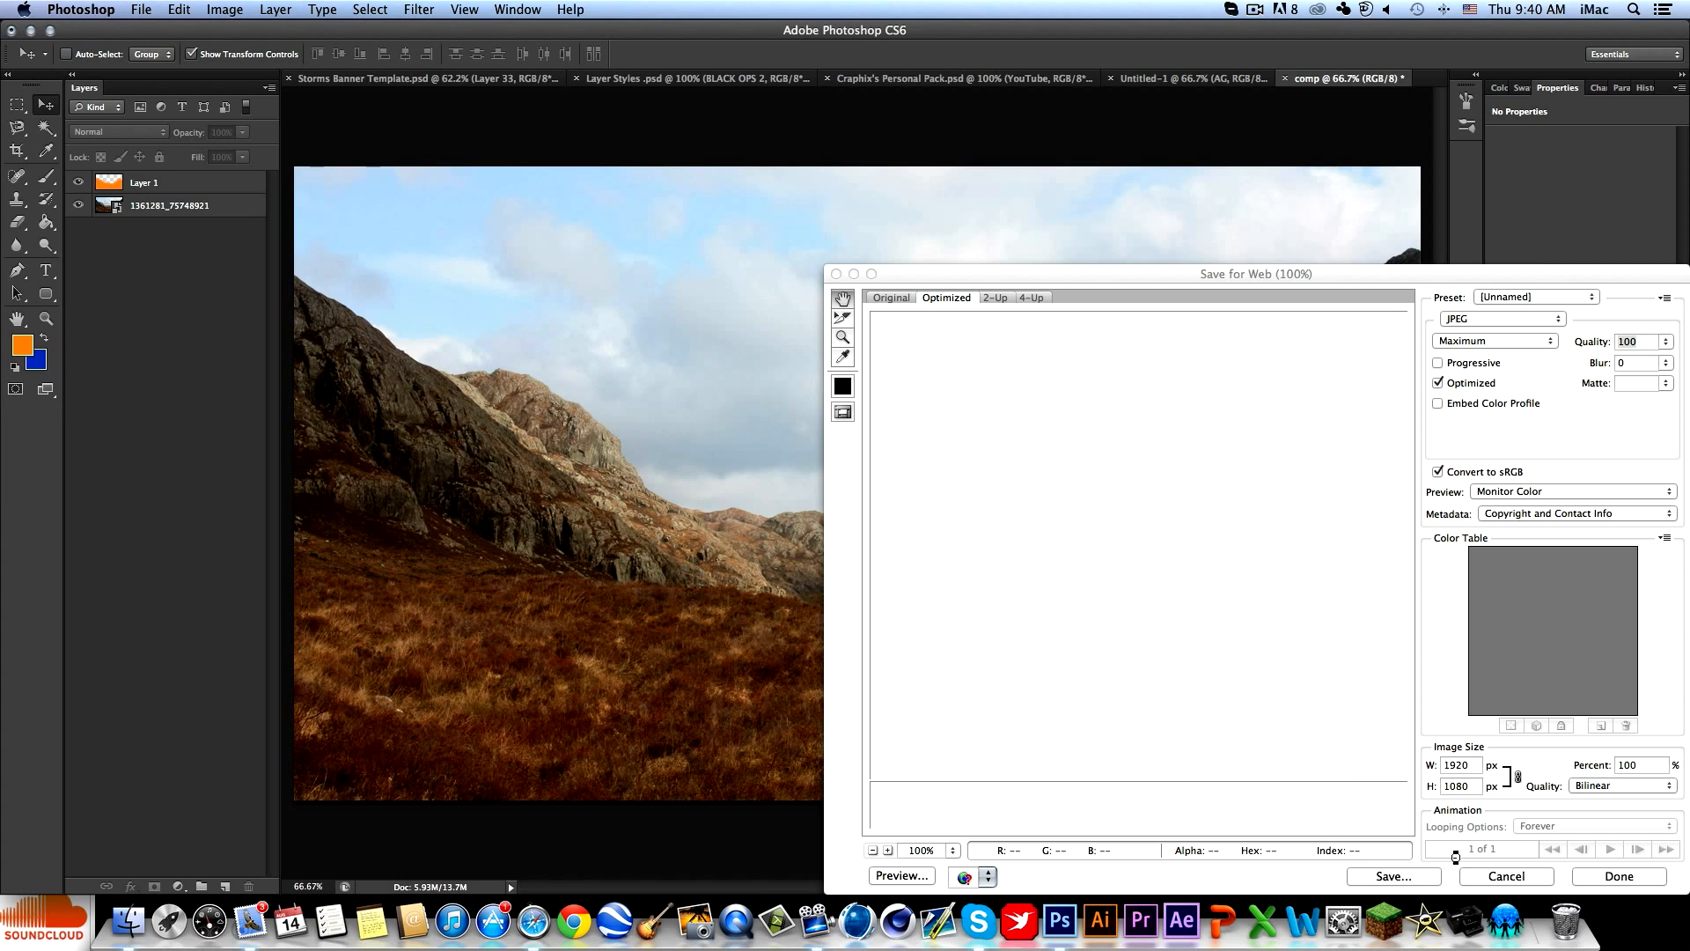
scroll(1242, 684, "down", 10)
scroll(1243, 684, "right", 10)
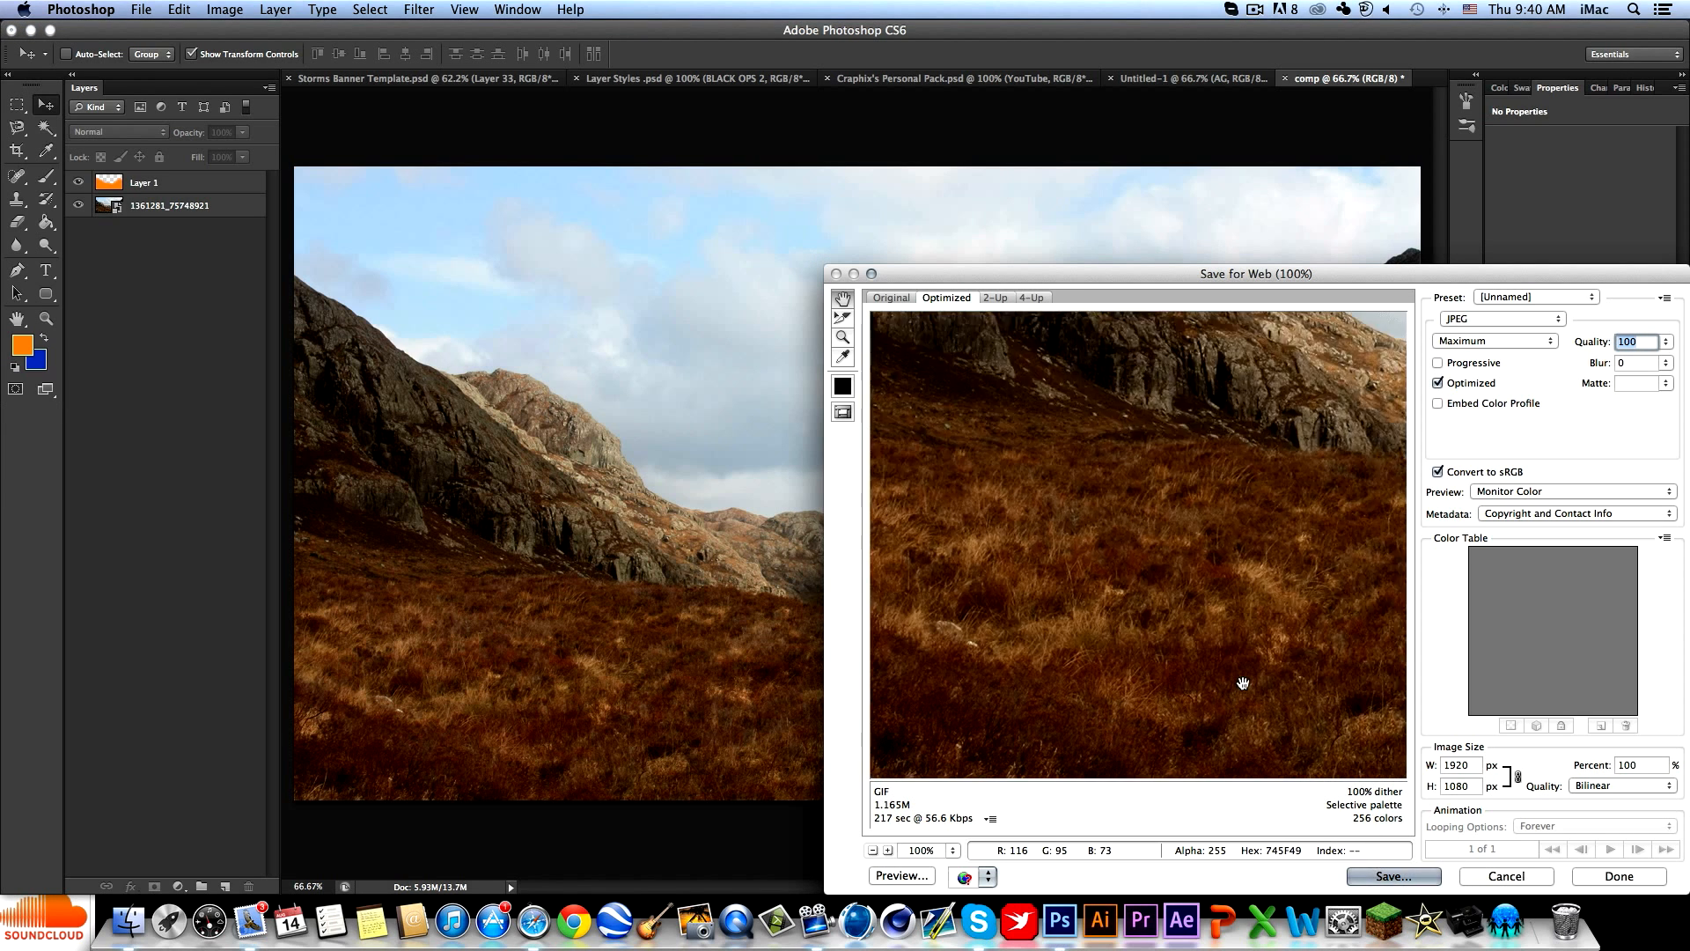
left_click(1382, 874)
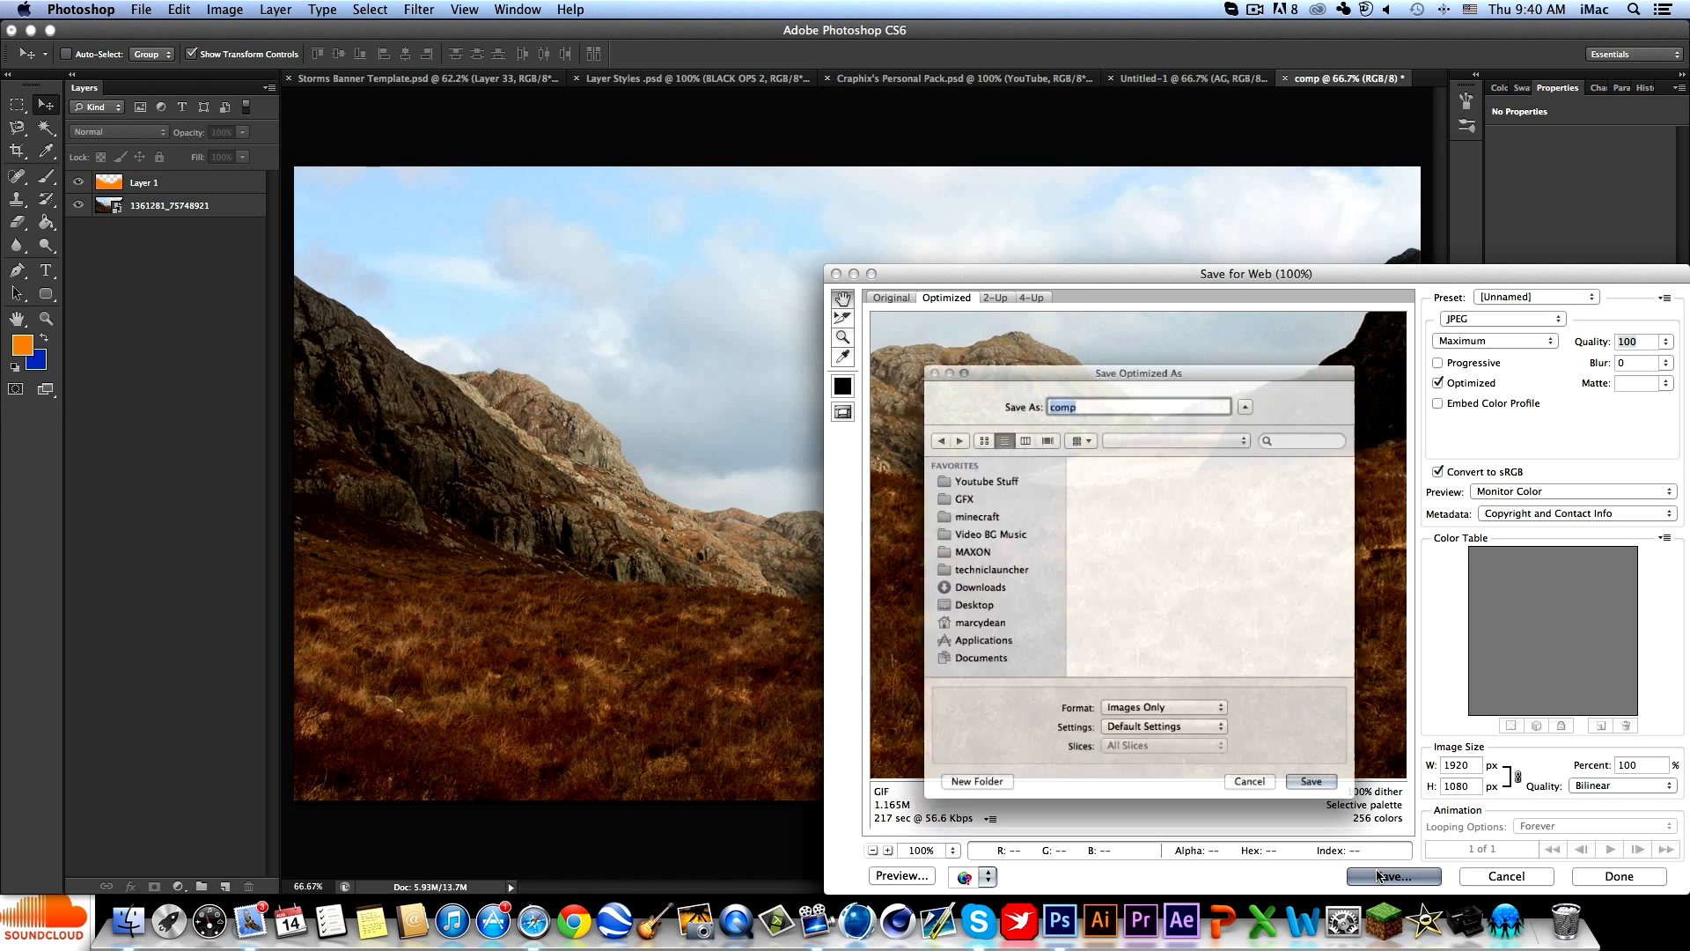
scroll(1224, 678, "right", 5)
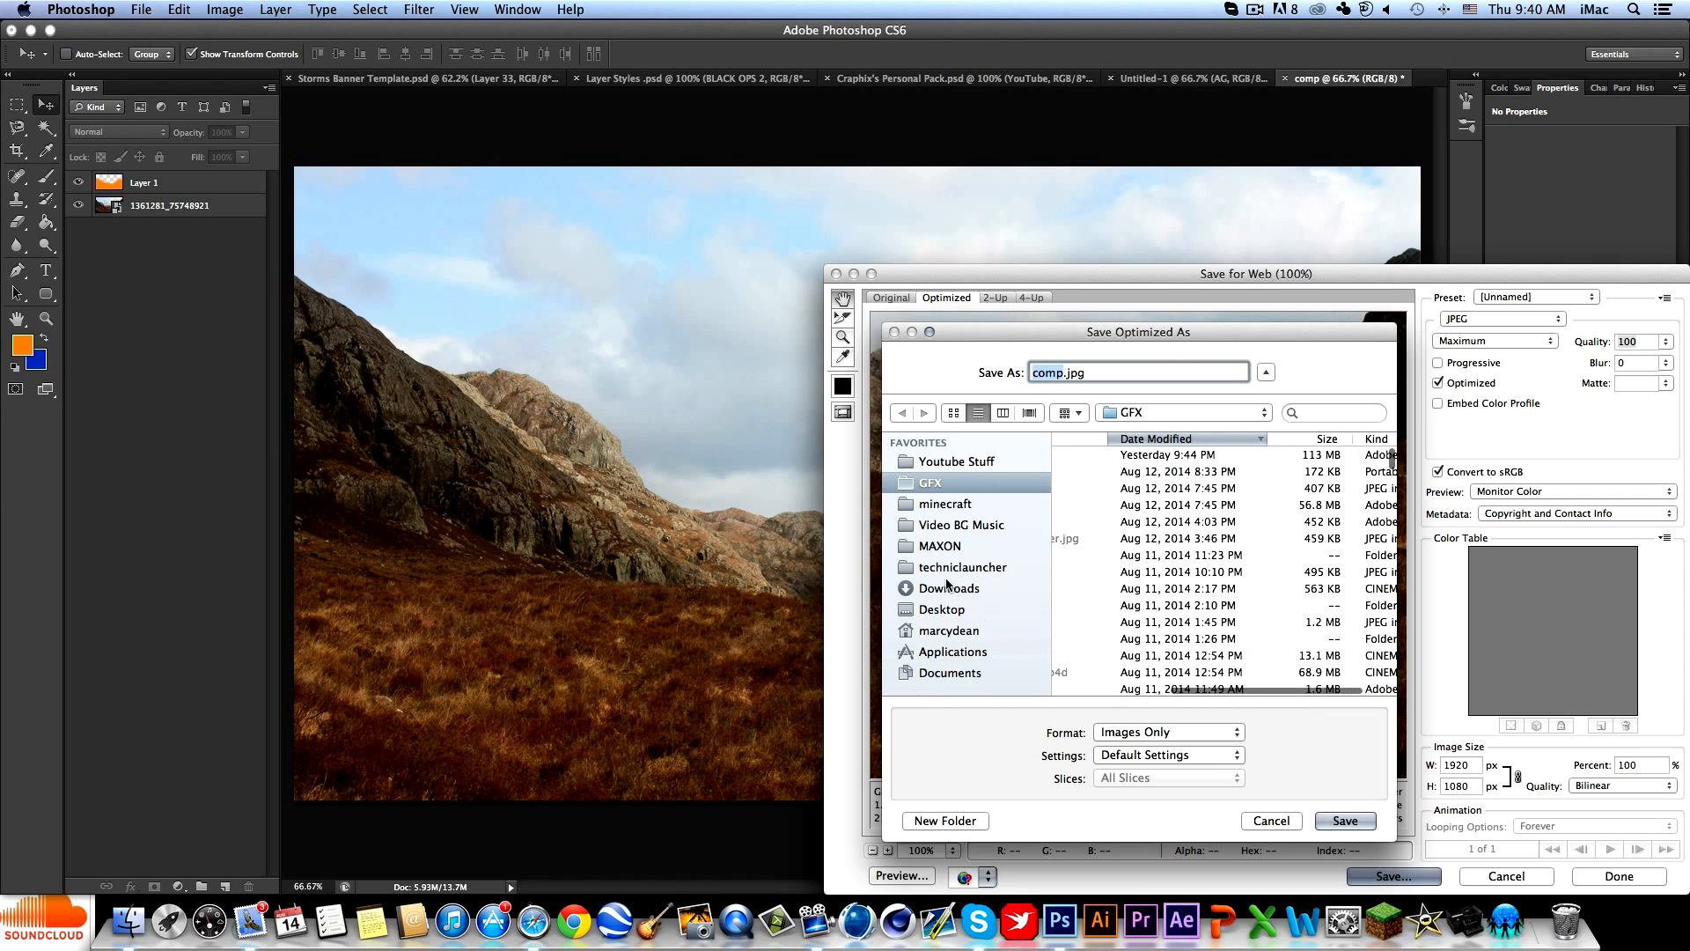
left_click(940, 608)
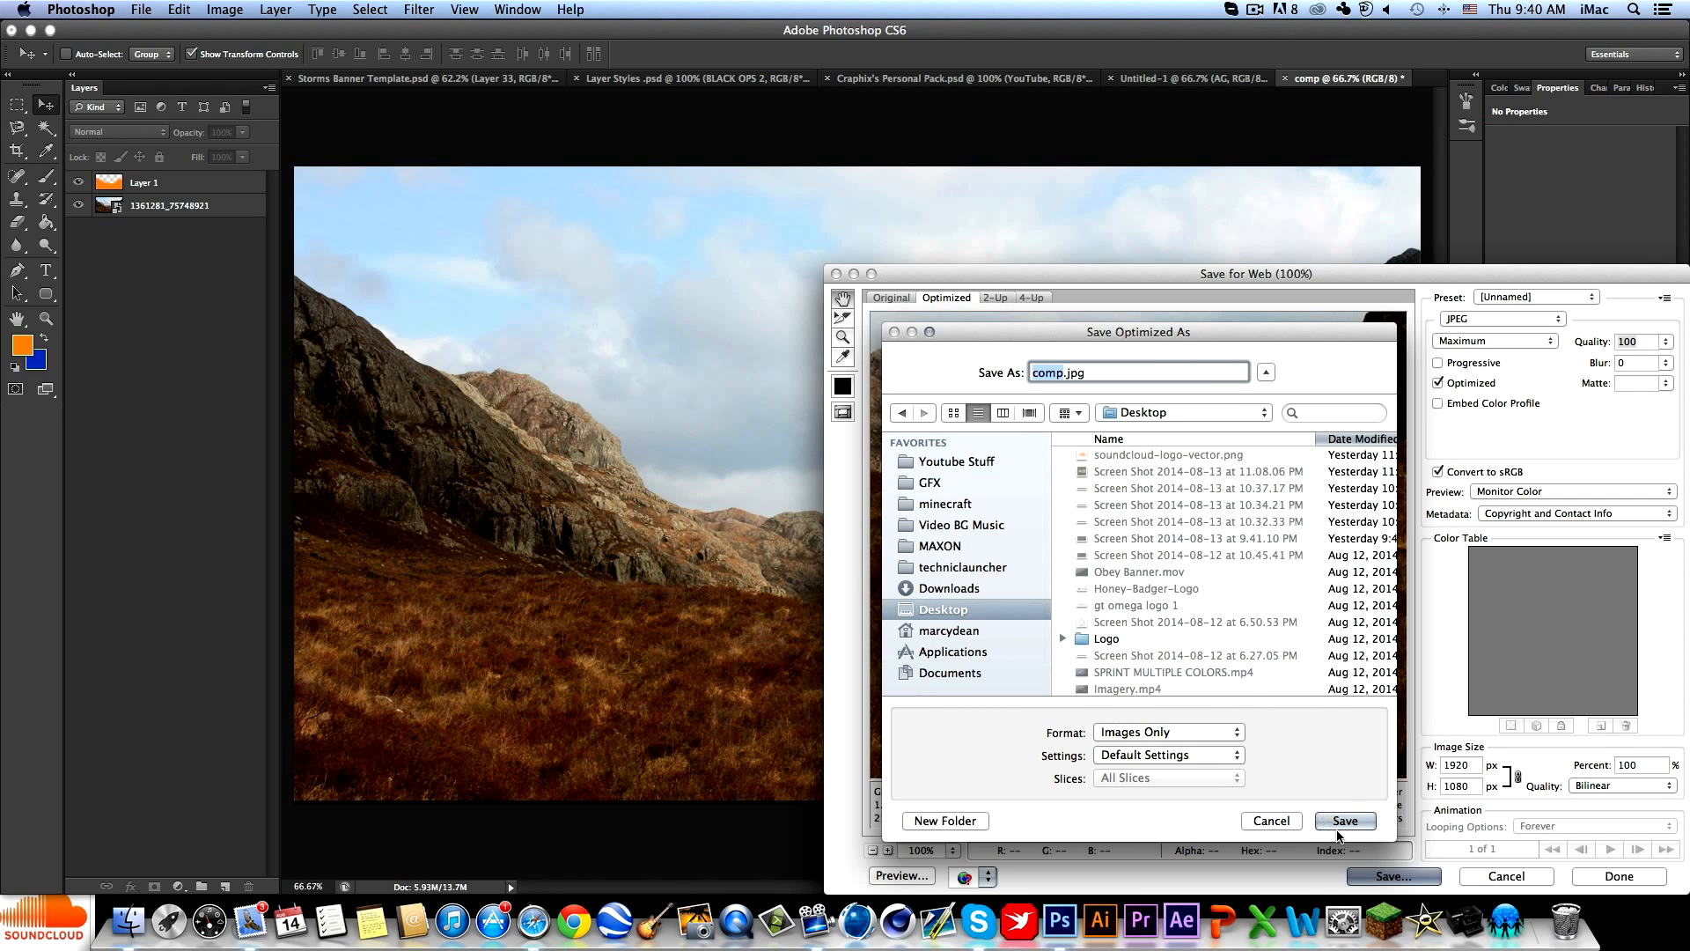
left_click(1344, 822)
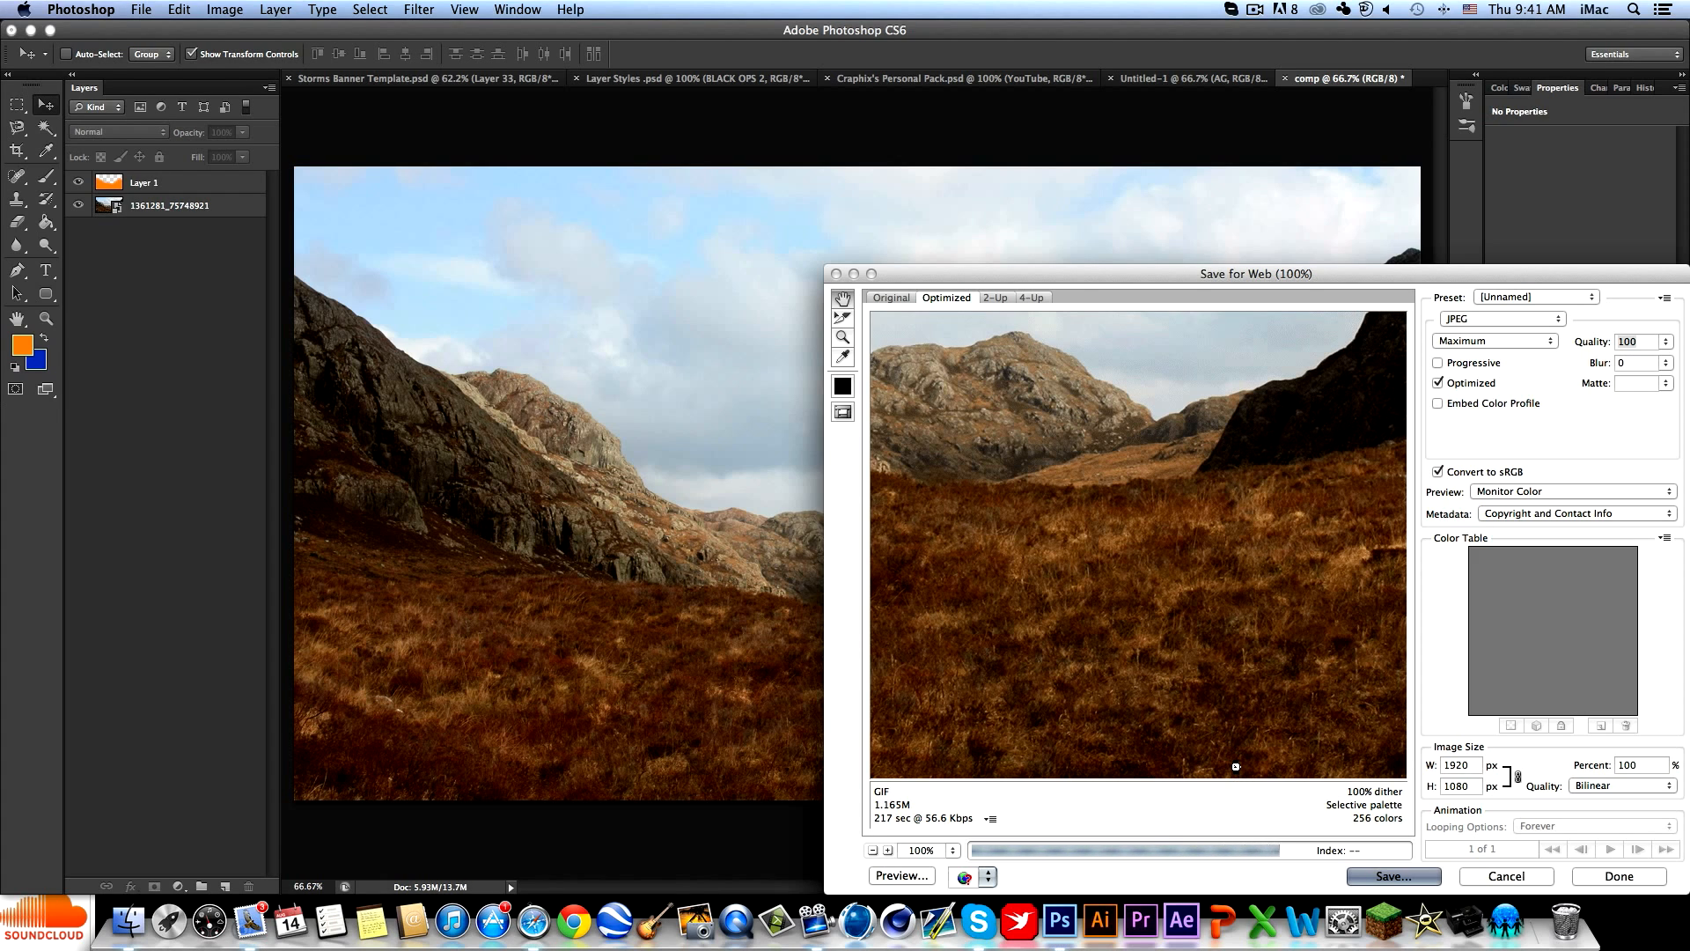
left_click(1254, 9)
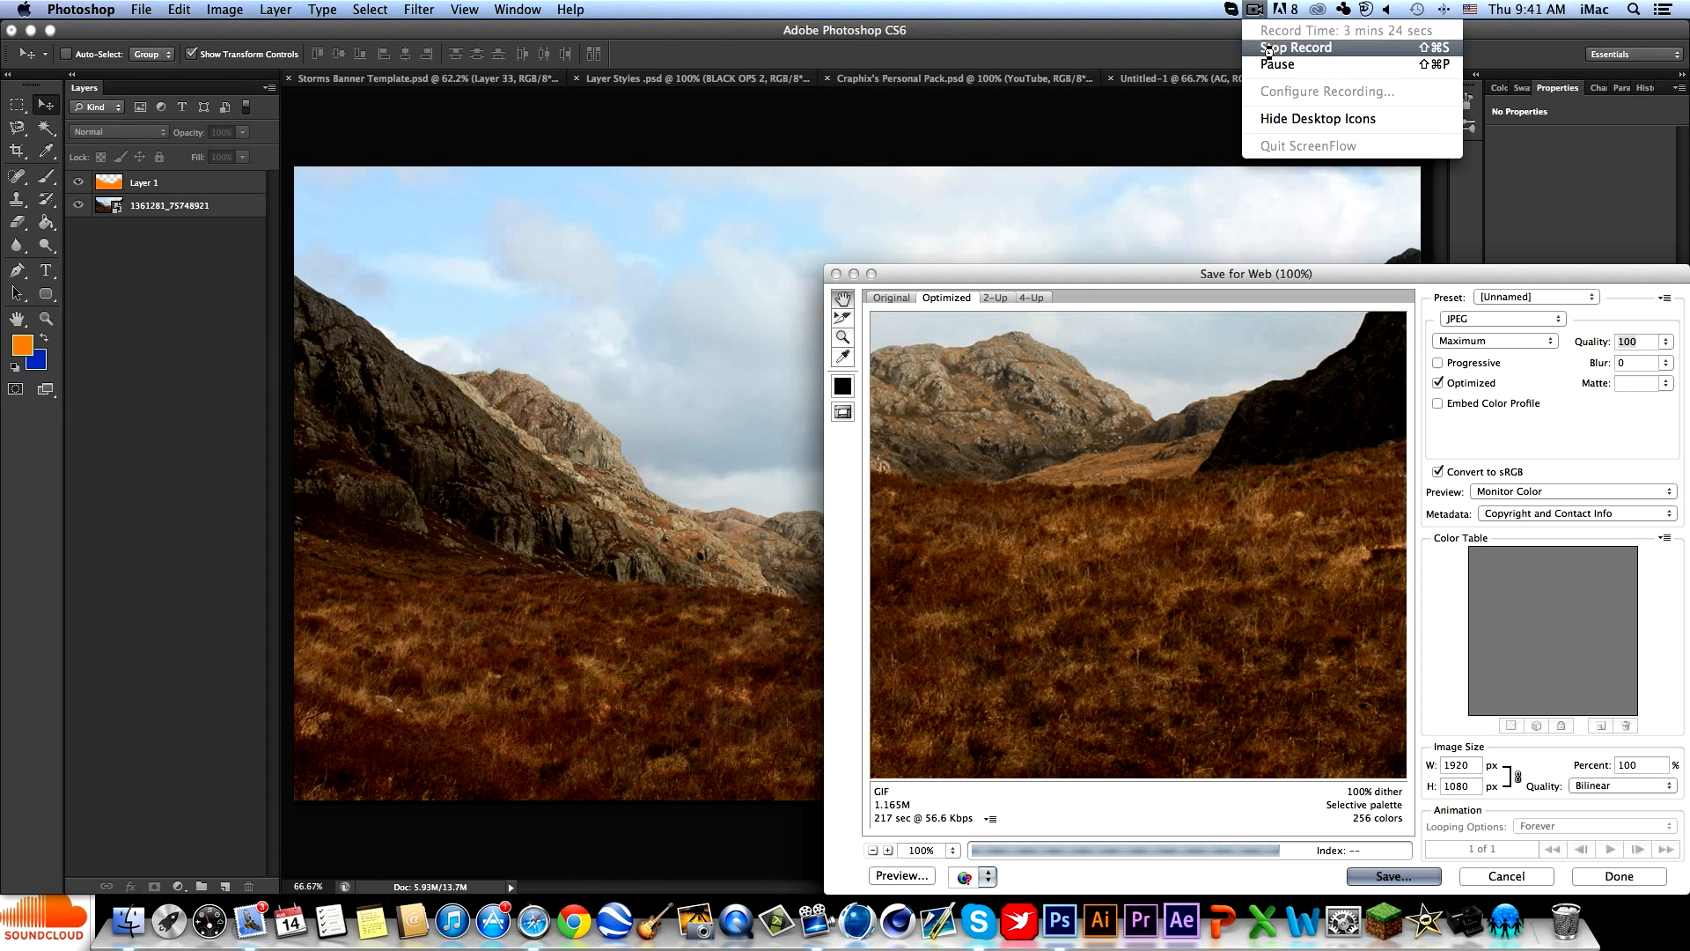
left_click(1270, 65)
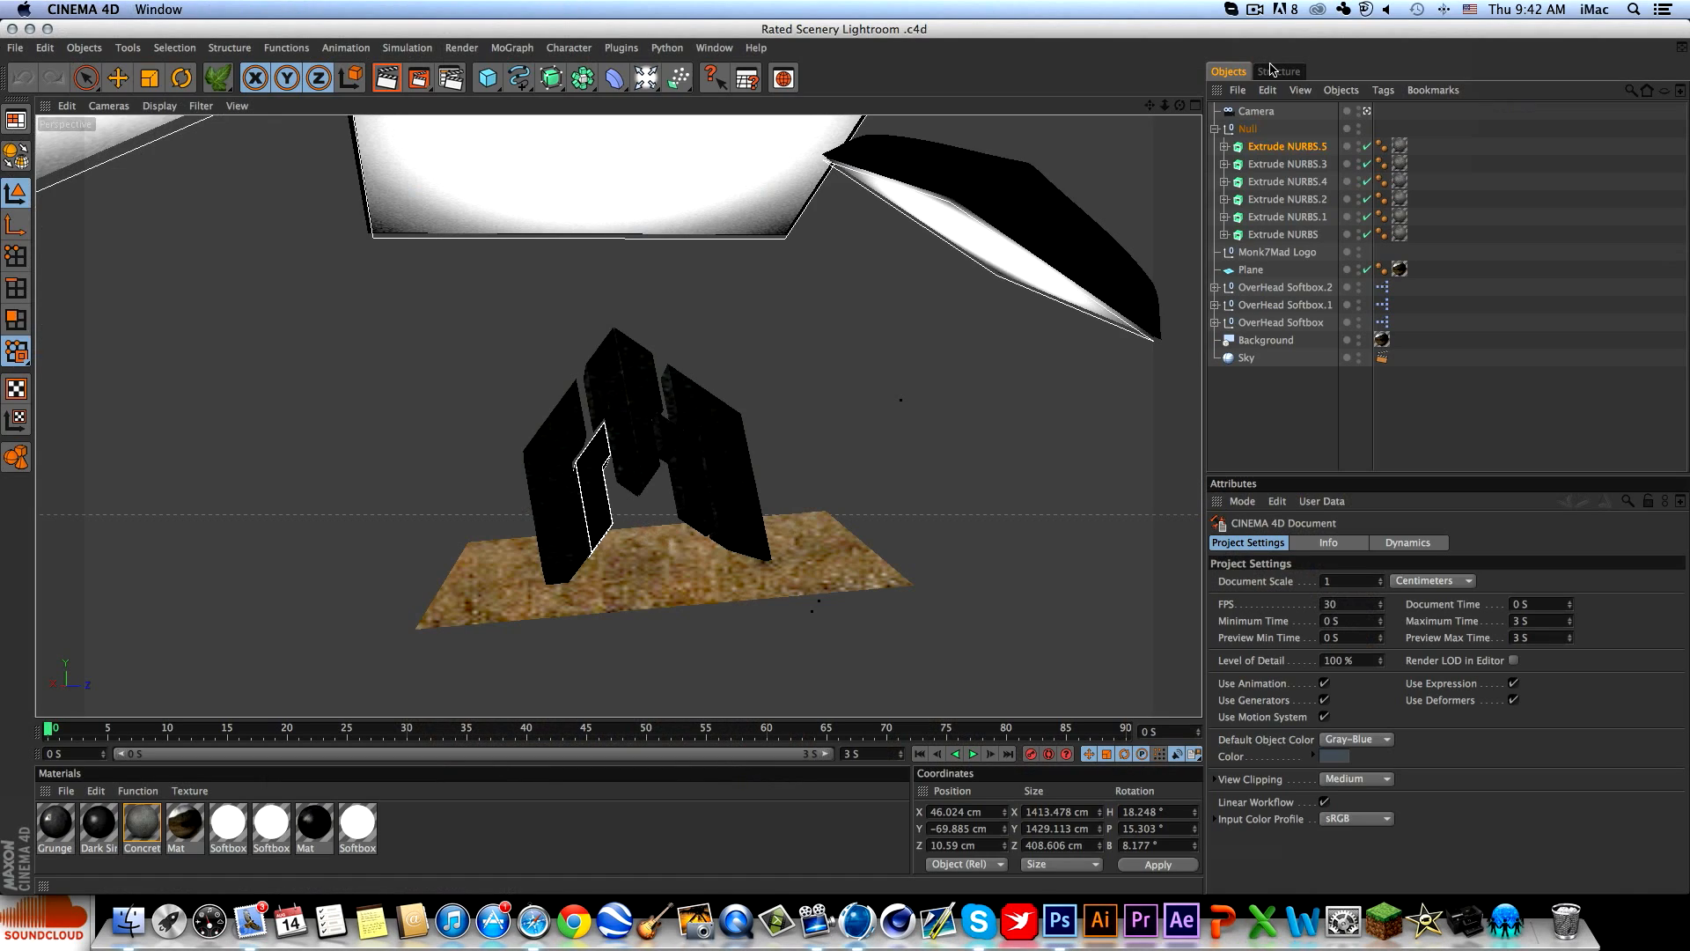
In Cinema 4D, examine the extruded logo pieces and the textured ground plane beneath them.
left_click(1384, 400)
scroll(754, 432, "up", 5)
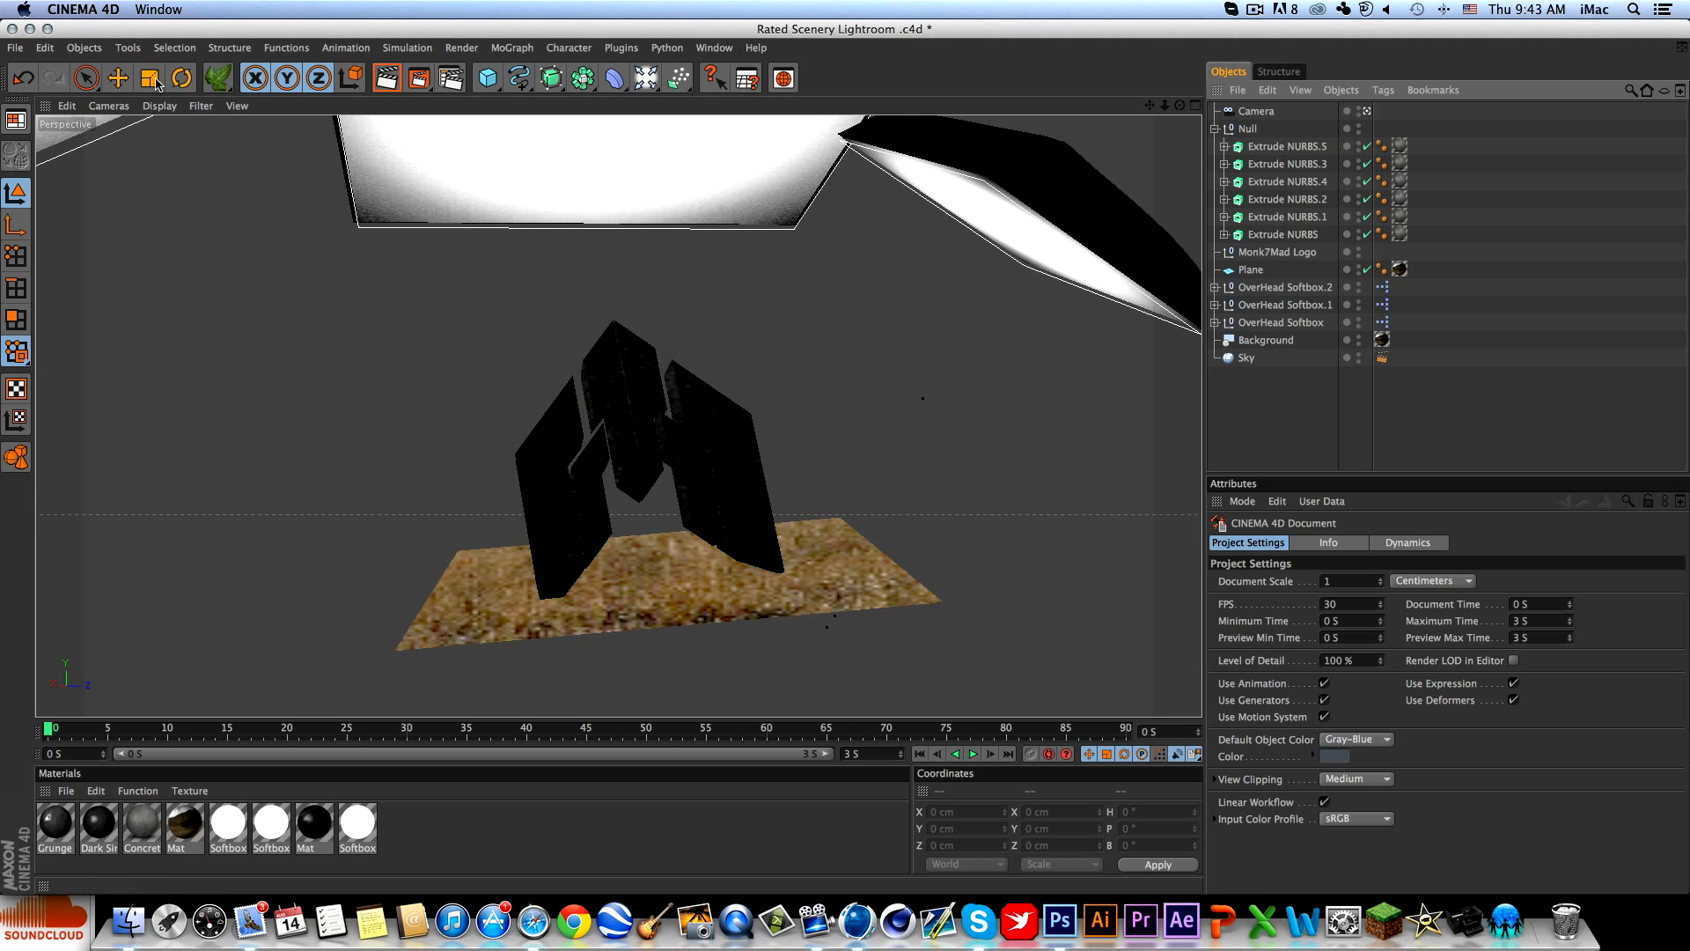
left_click(117, 78)
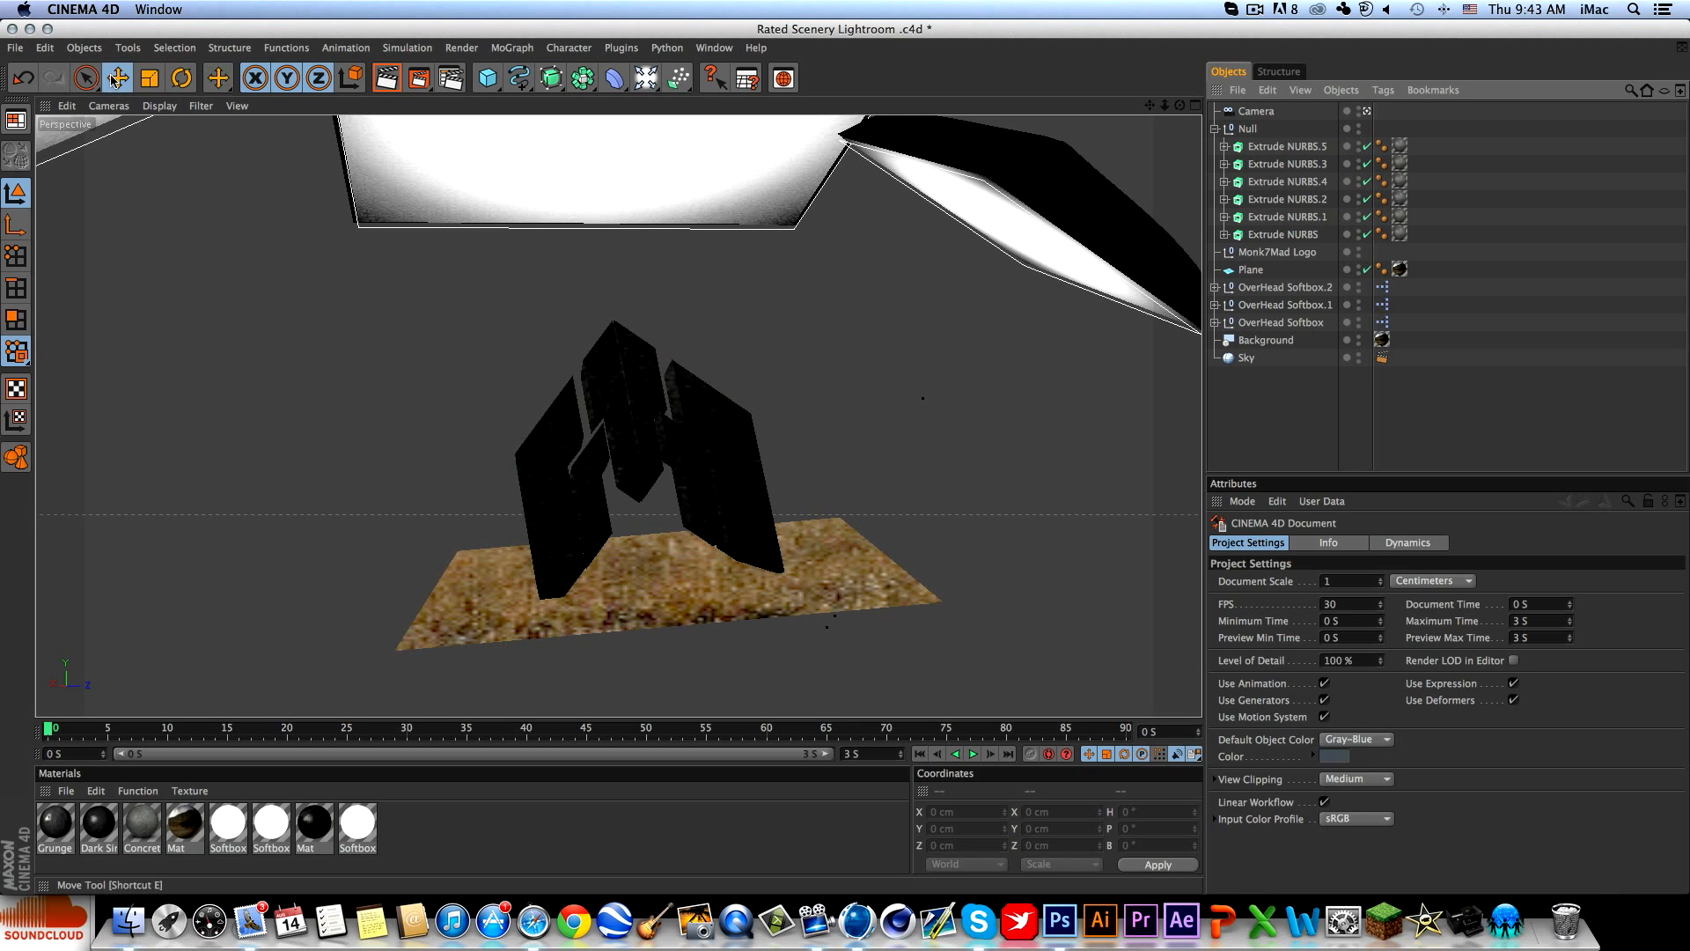
scroll(521, 344, "down", 3)
scroll(522, 345, "up", 5)
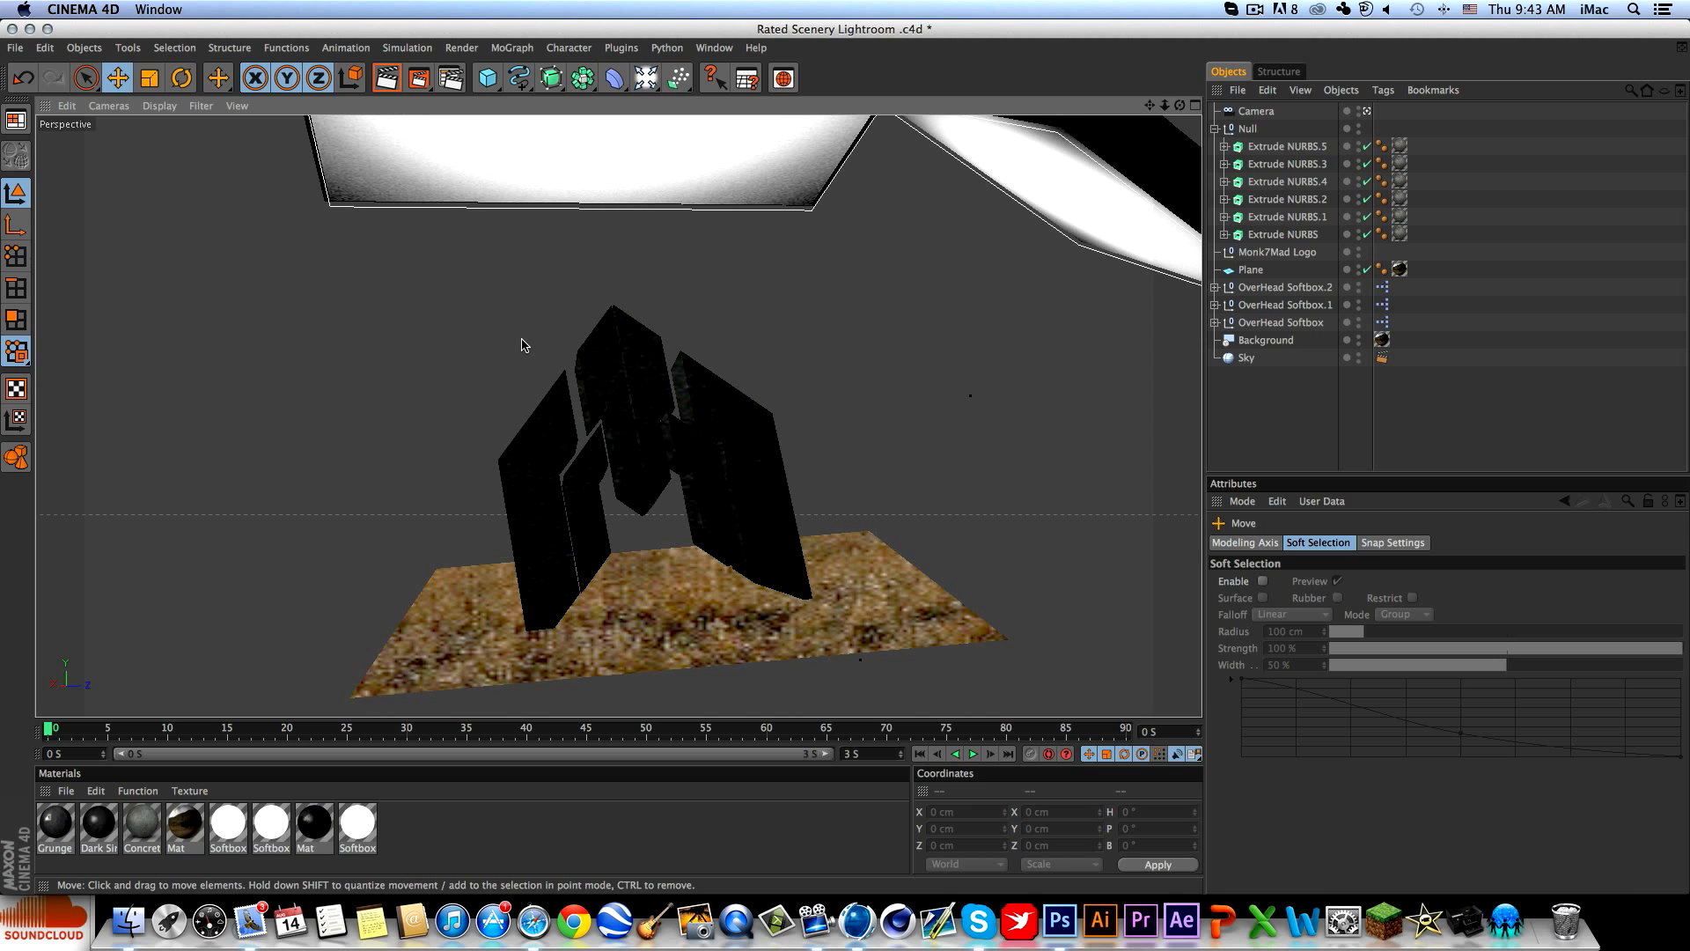
left_click(493, 653)
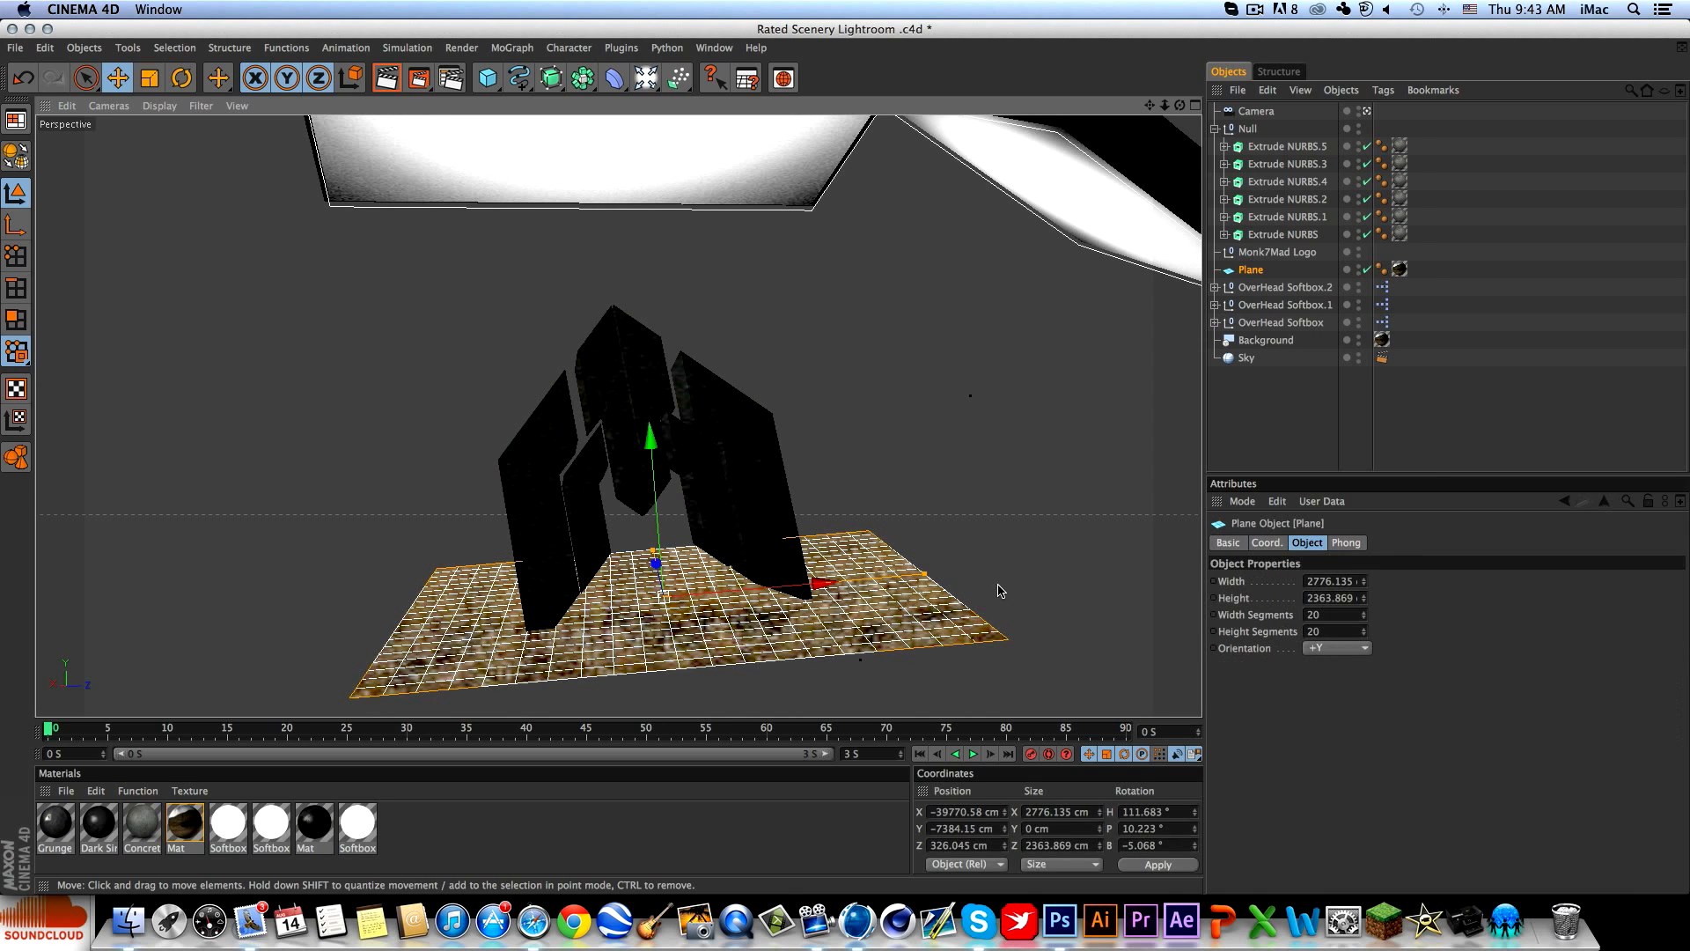
left_click(1426, 404)
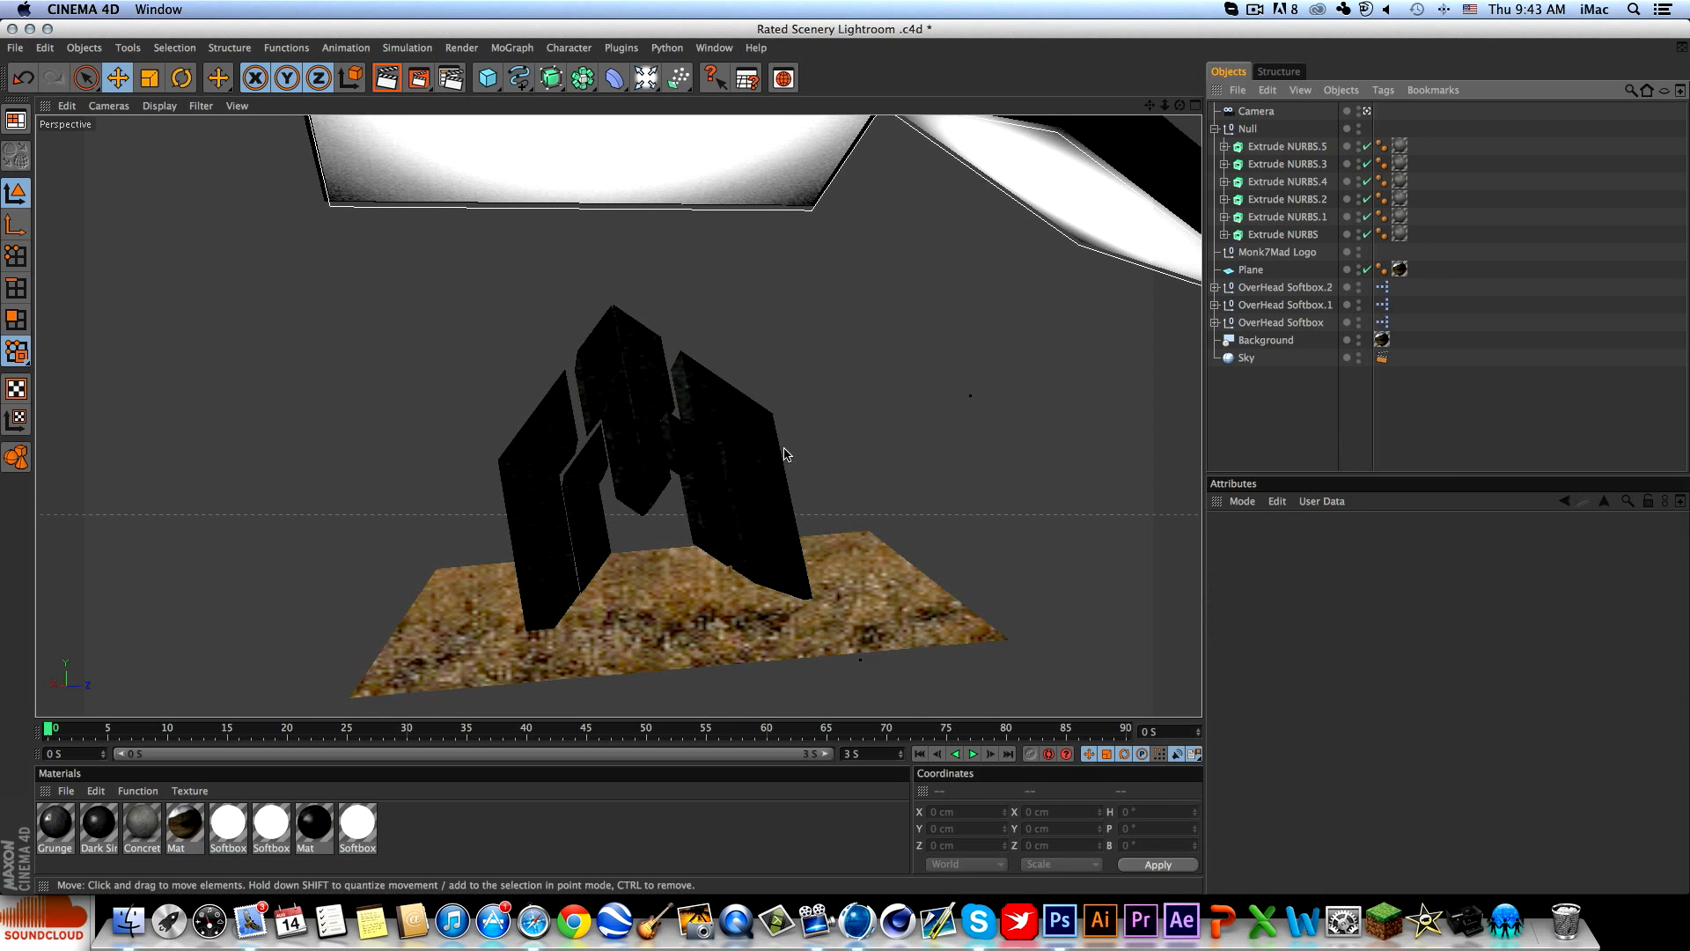
Examine how the overhead softboxes are arranged around the logo from a wider view of the scene.
scroll(784, 452, "down", 10)
scroll(786, 449, "down", 8)
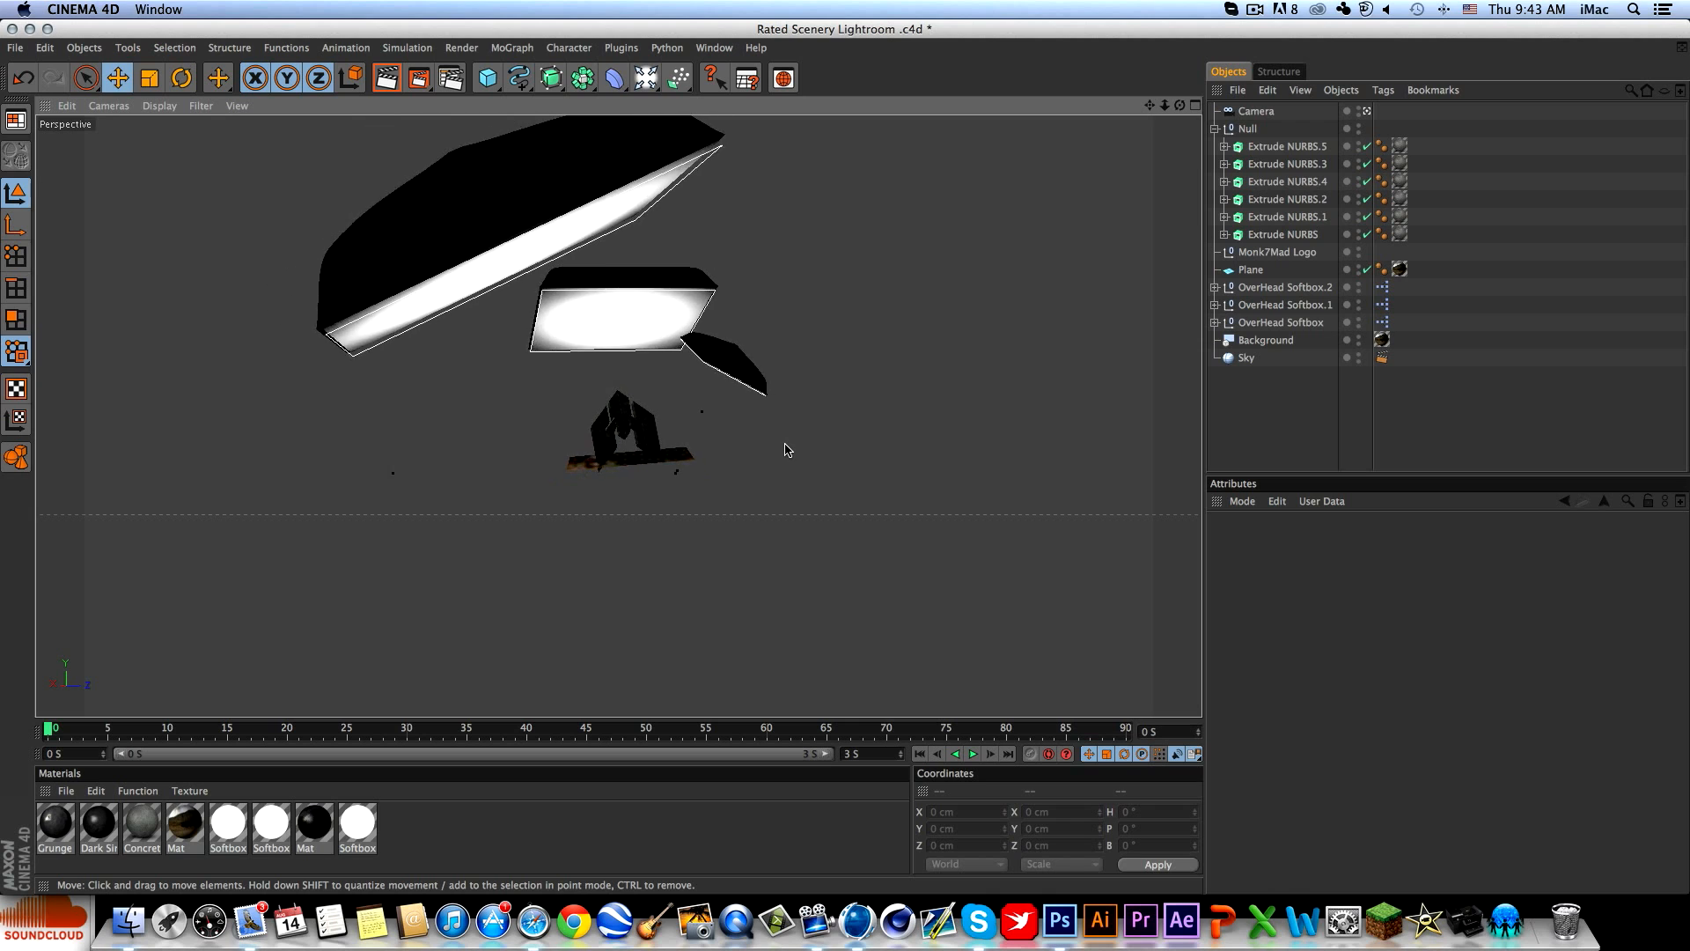
scroll(786, 450, "down", 3)
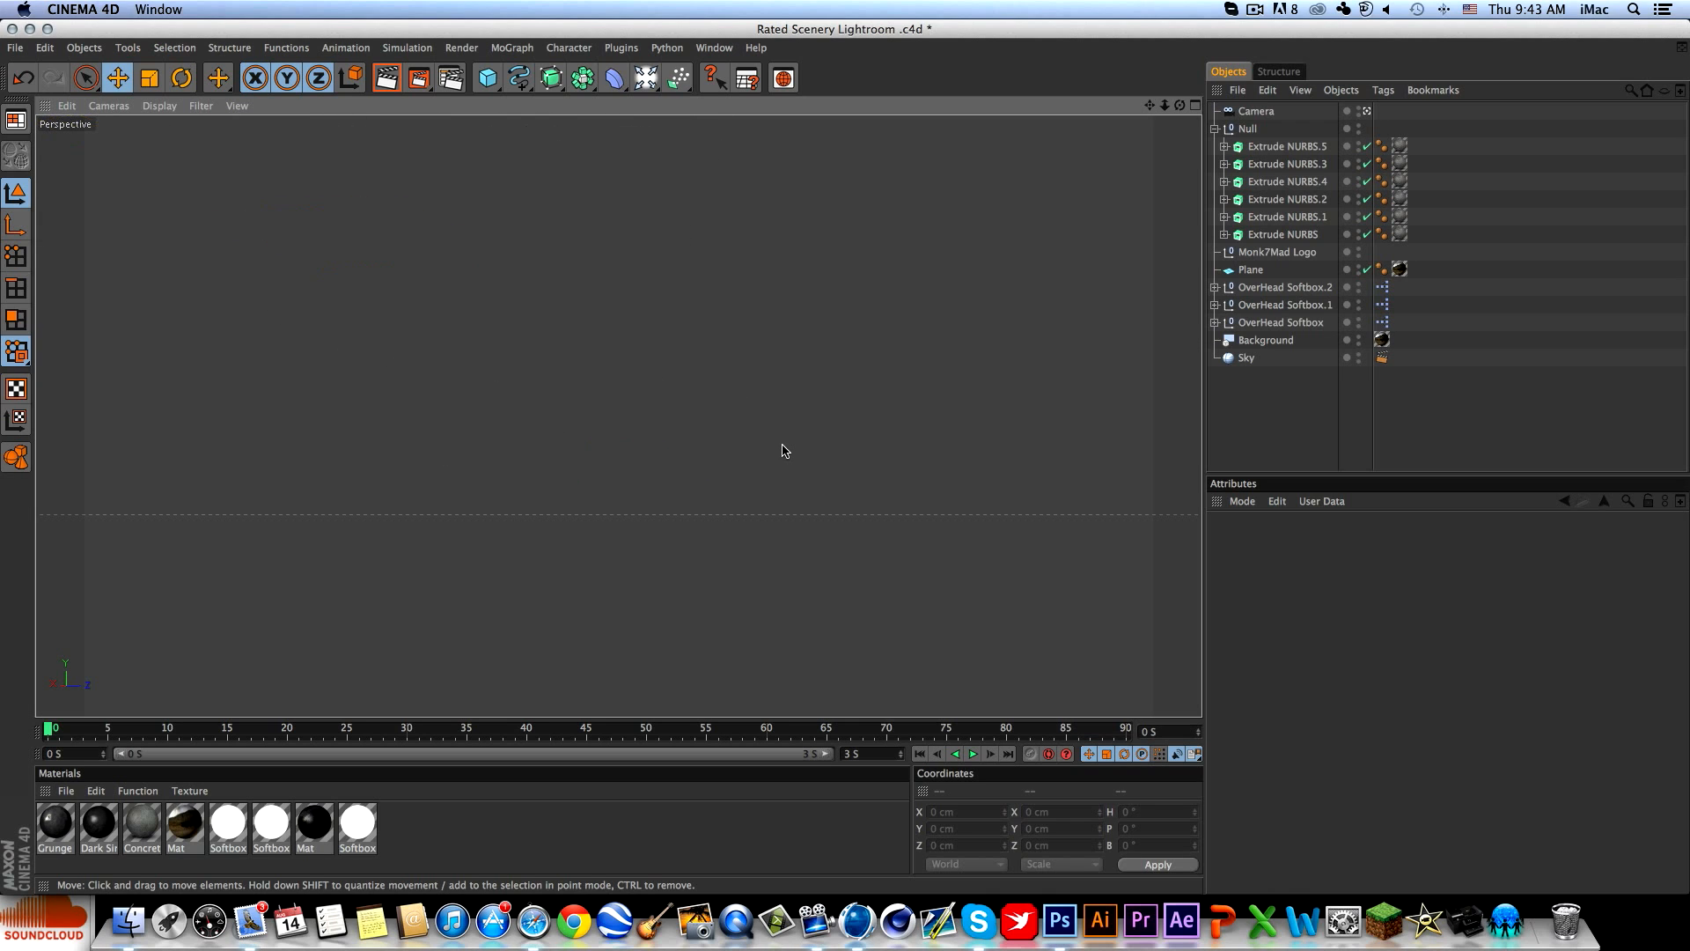
scroll(784, 450, "down", 6)
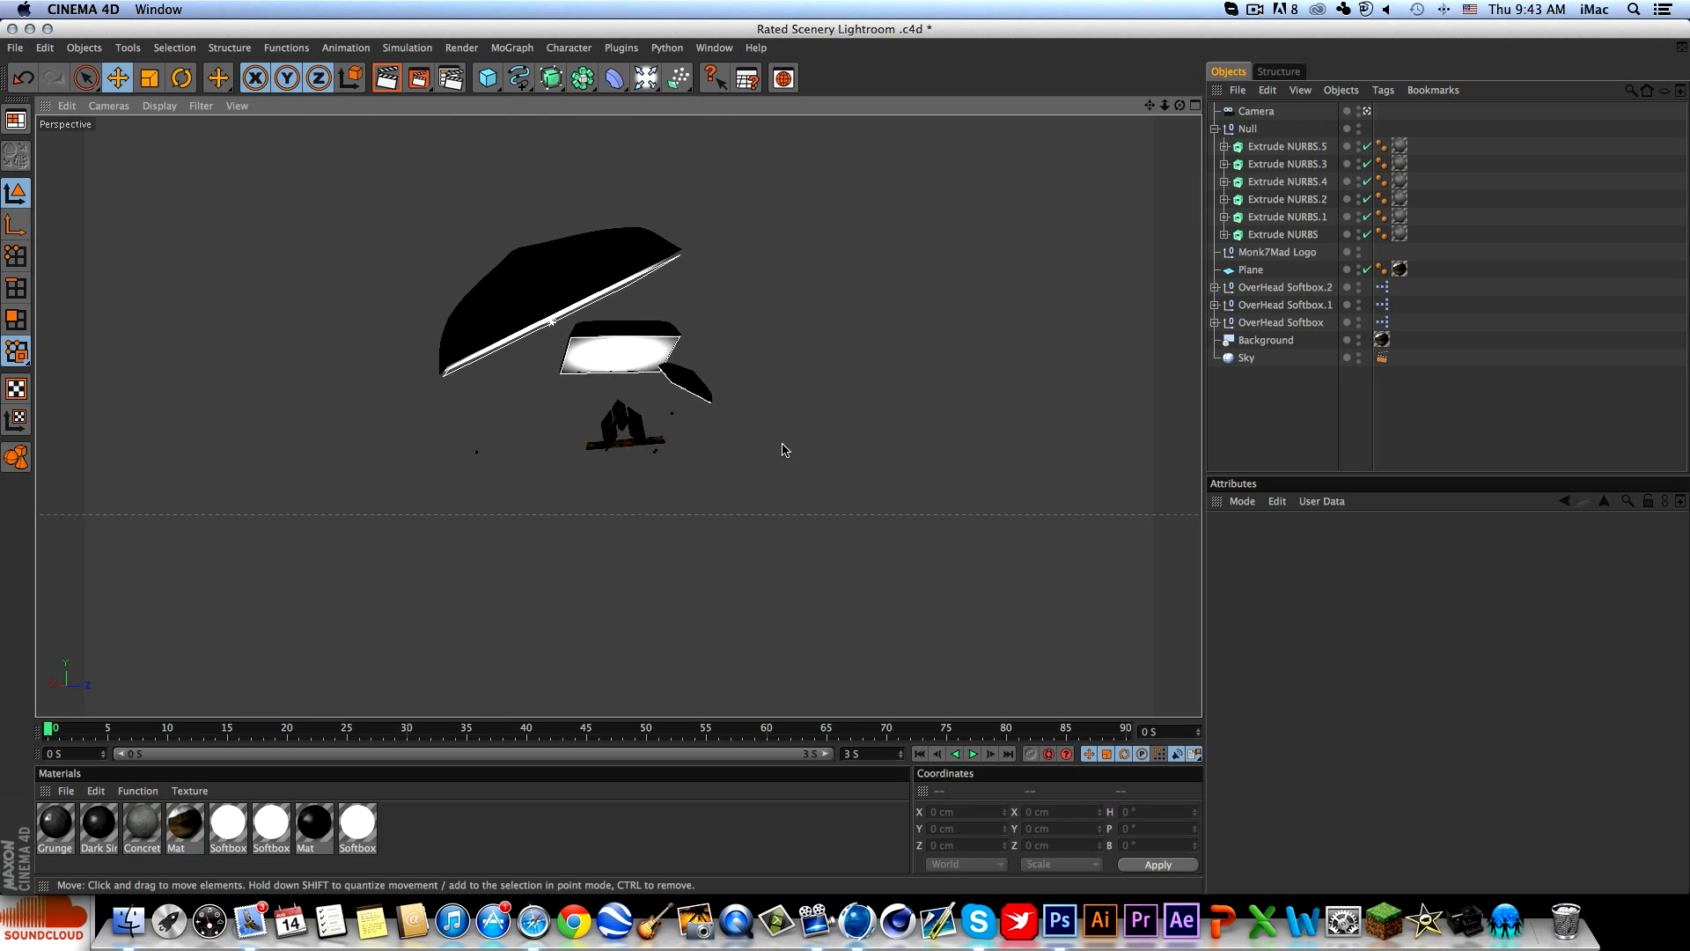
scroll(786, 449, "up", 2)
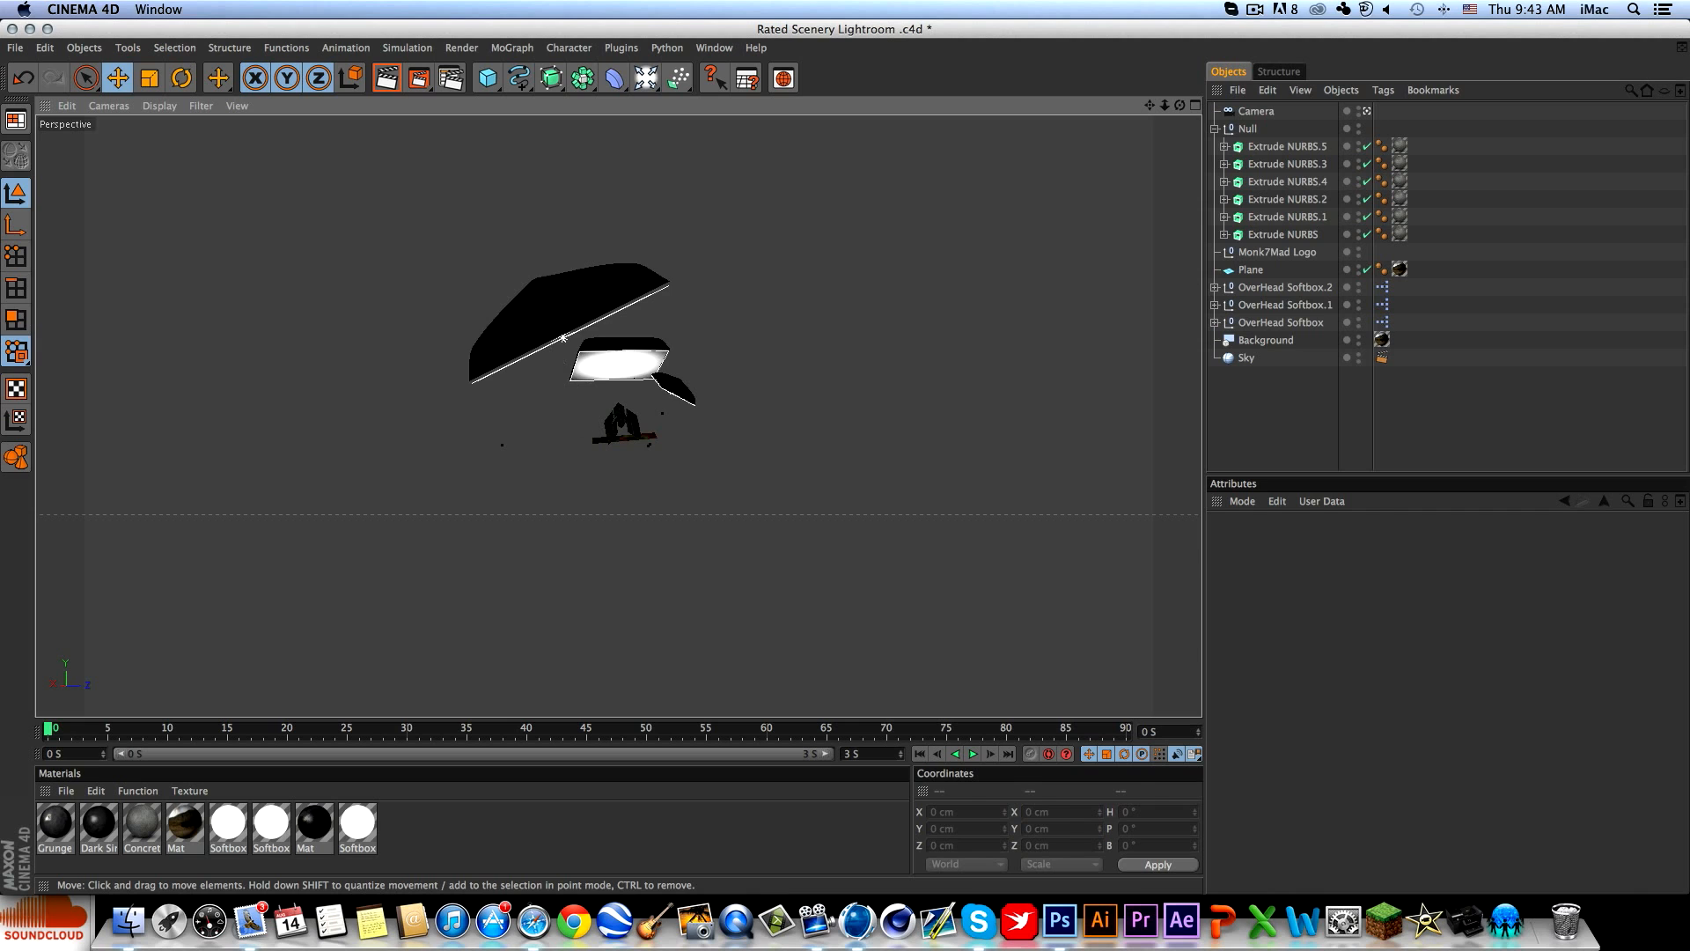
left_click(563, 338)
left_click_drag(441, 379, 359, 420, "alt")
scroll(363, 421, "down", 3)
middle_click_drag(363, 421, 800, 485, "alt")
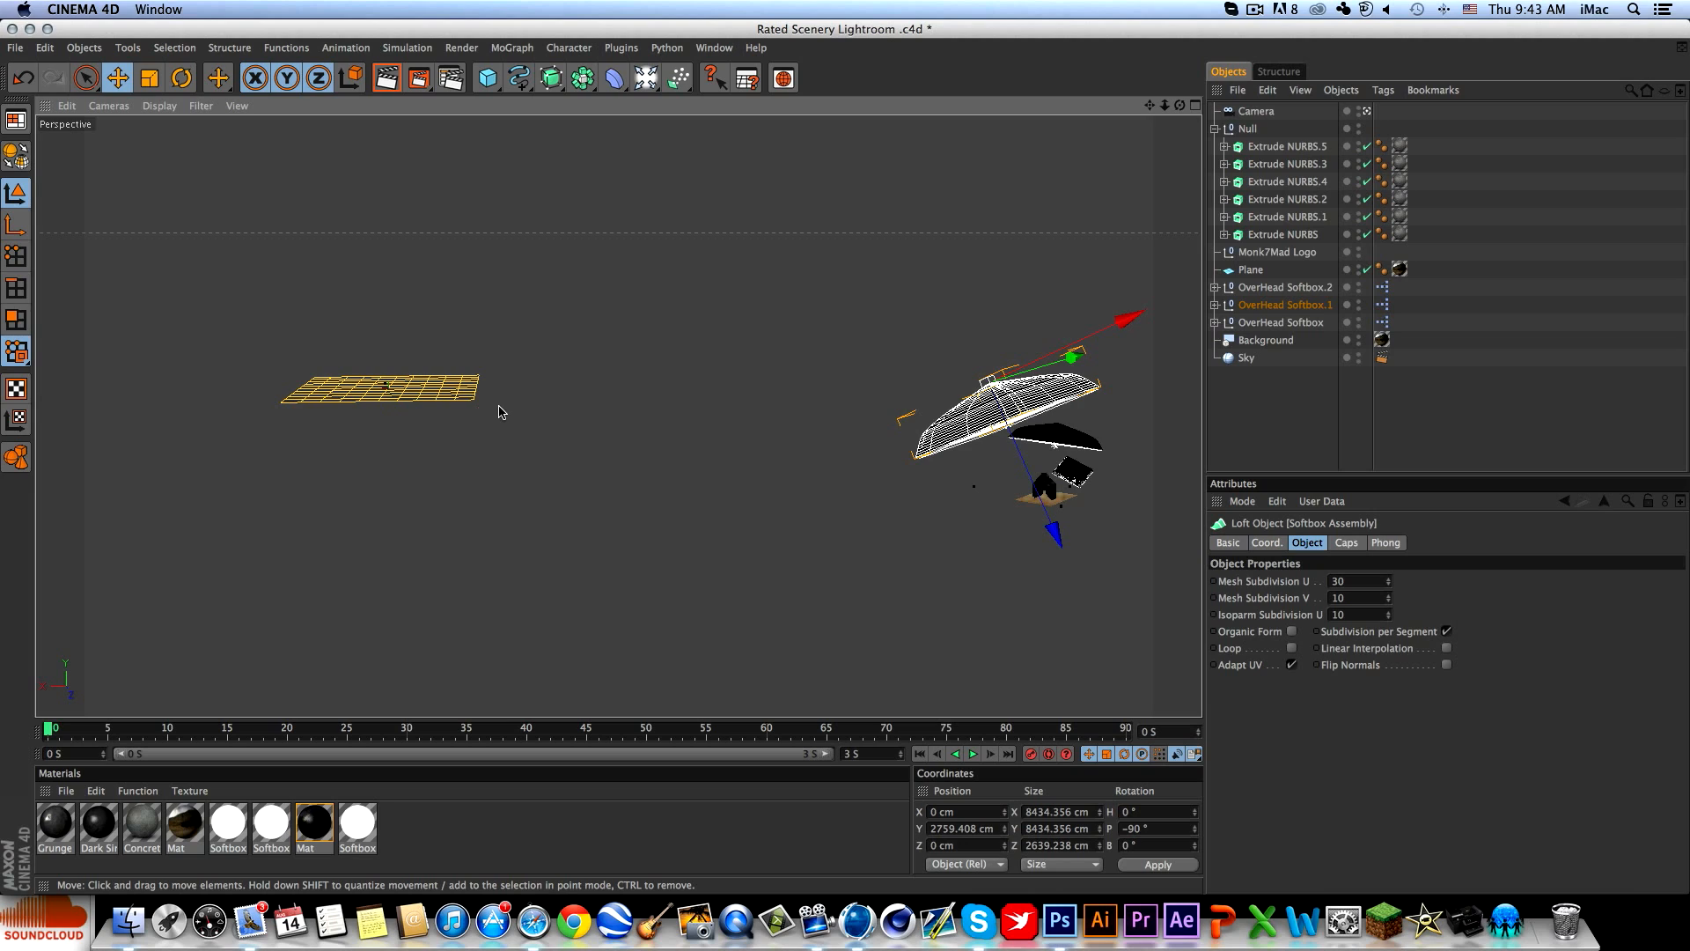
left_click(243, 376)
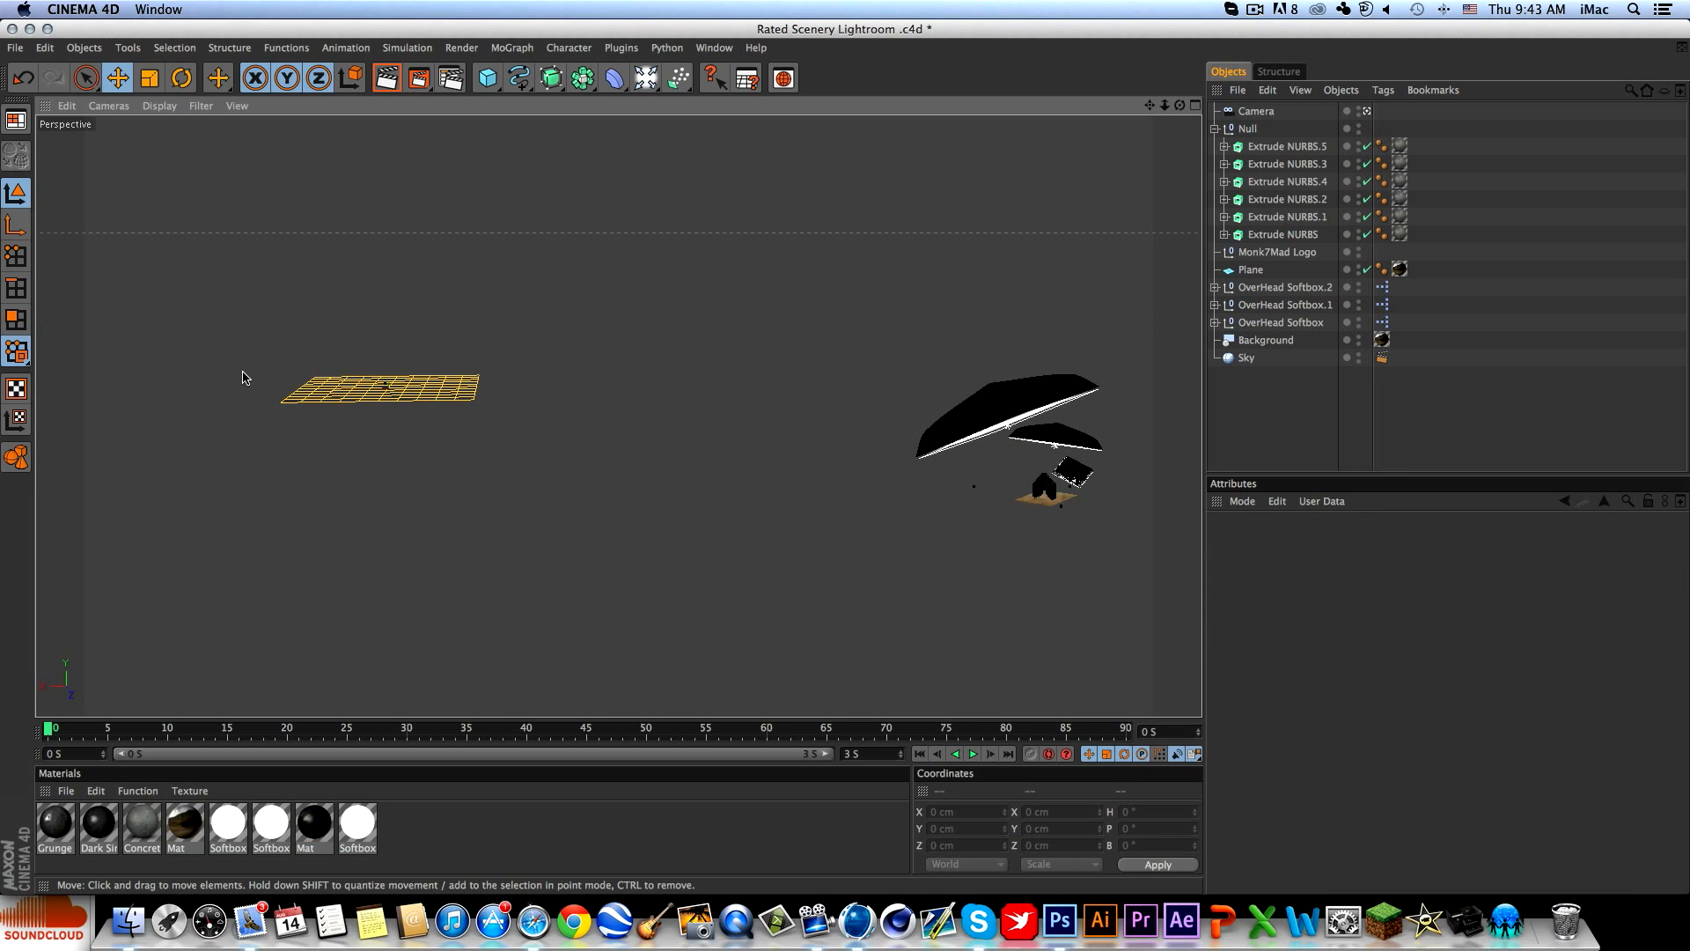
left_click_drag(623, 410, 748, 376, "alt")
right_click_drag(887, 485, 951, 470, "alt")
middle_click_drag(948, 471, 883, 446, "alt")
Render a preview of the current view despite the missing textures, and stop it early.
left_click(386, 81)
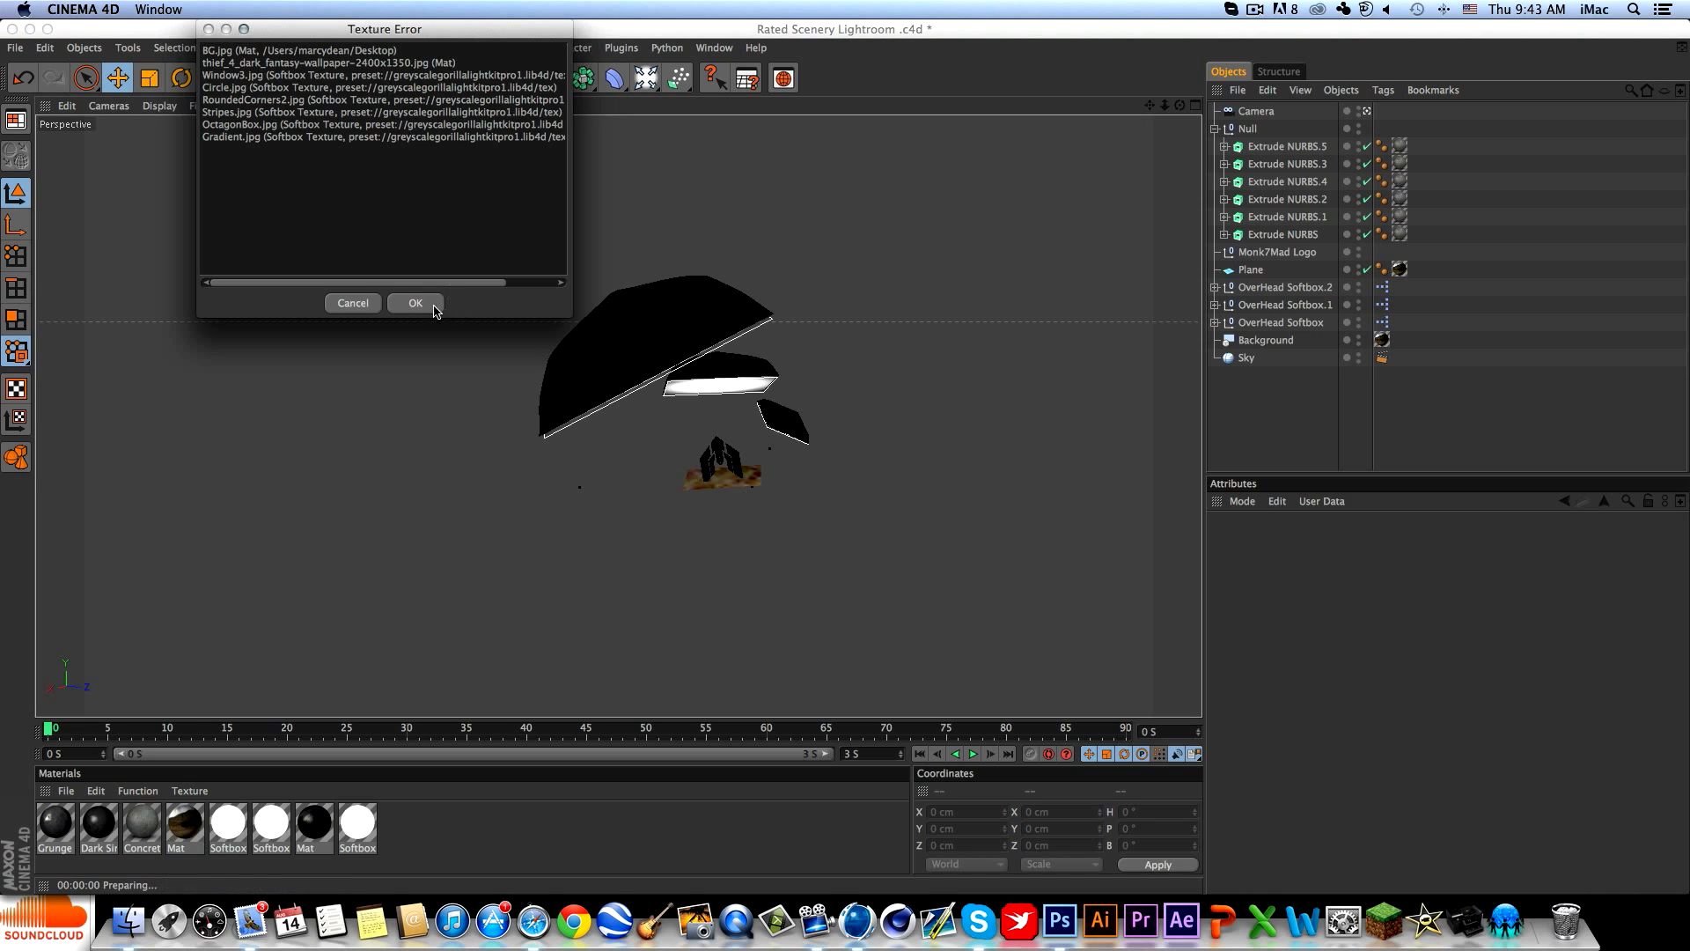
left_click(410, 304)
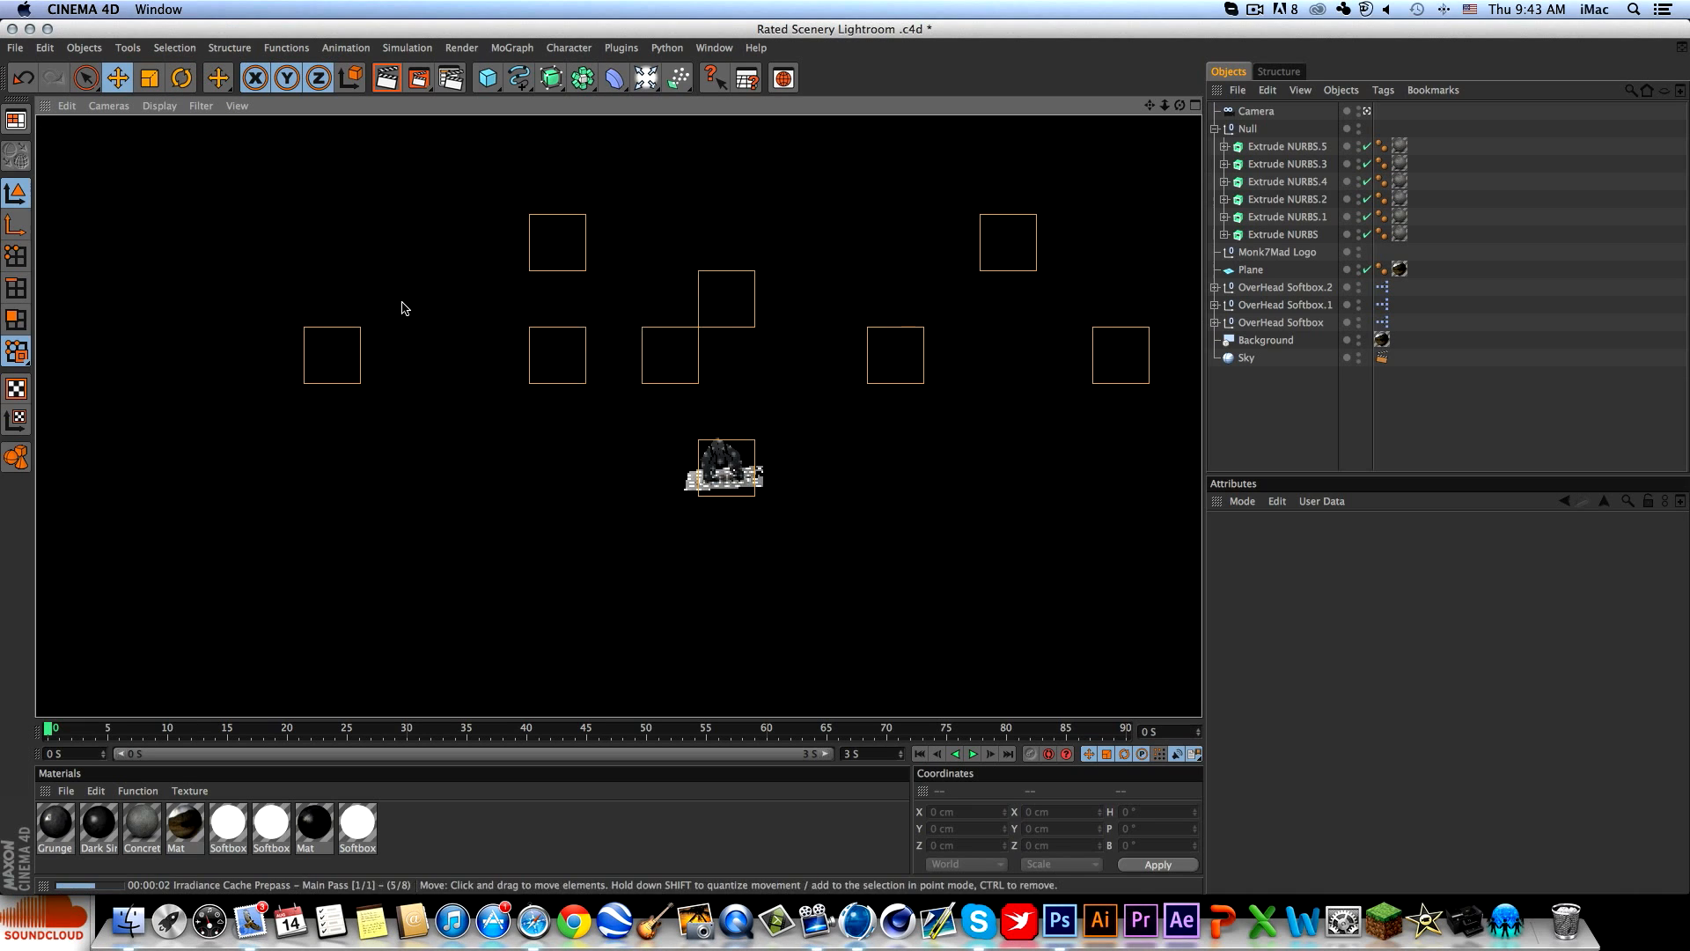
left_click(424, 835)
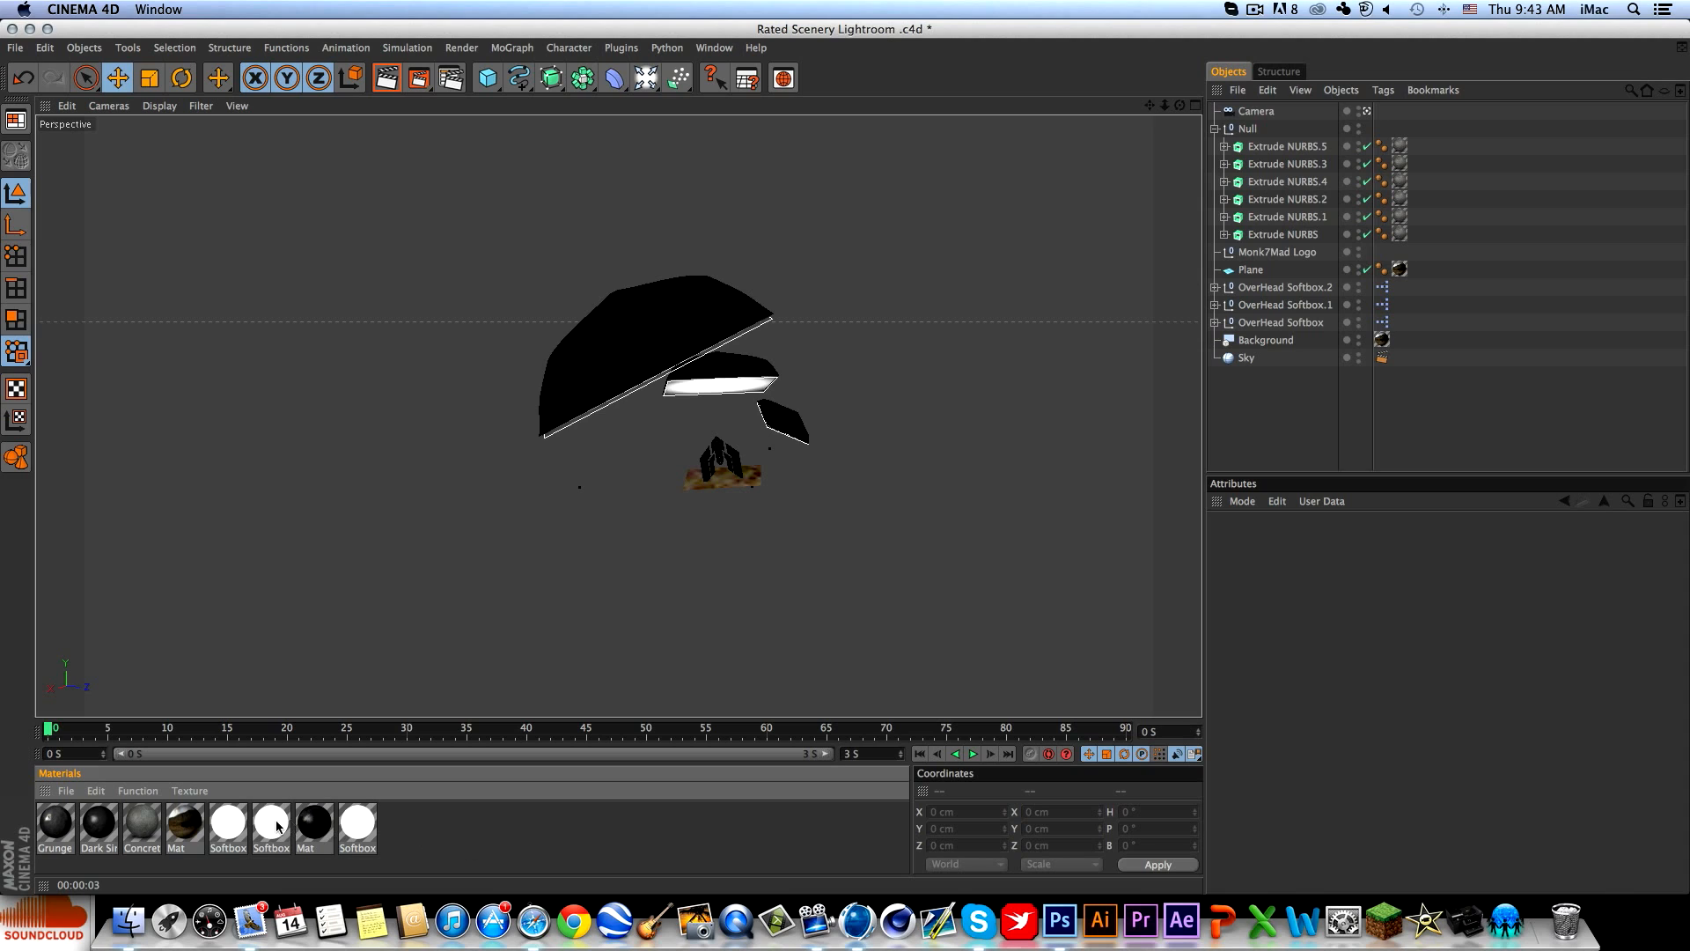
Load comp.jpg from the Desktop as the background Mat material's color texture, without copying it to the document location.
double_click(185, 828)
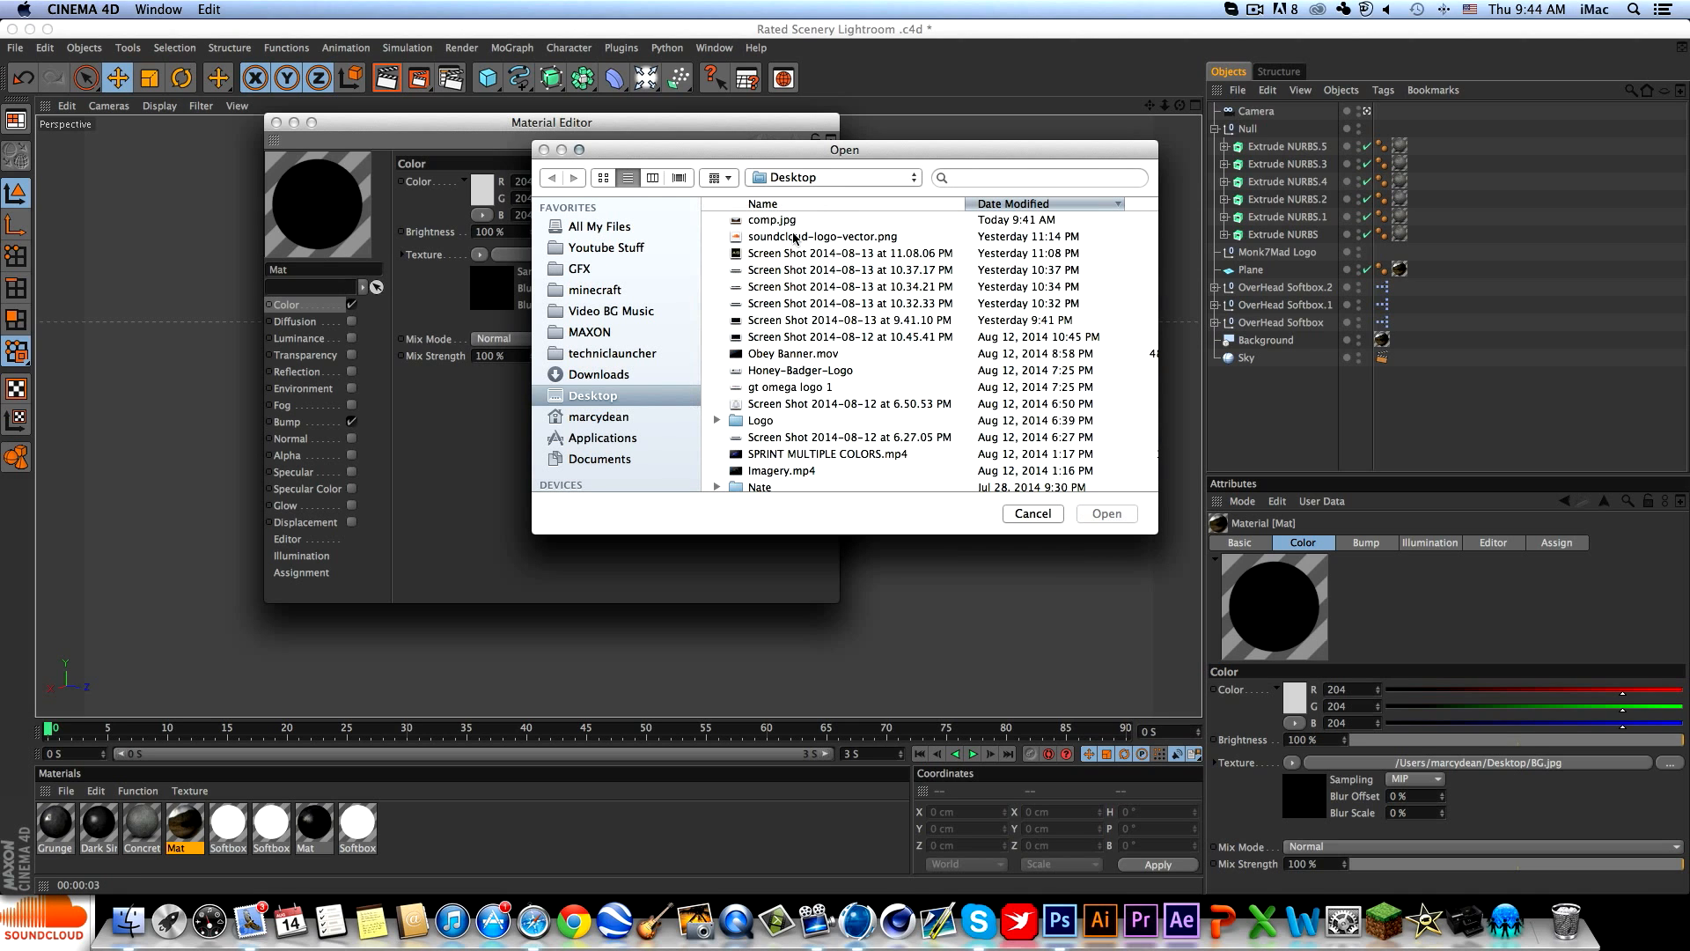
left_click(793, 222)
left_click(1107, 513)
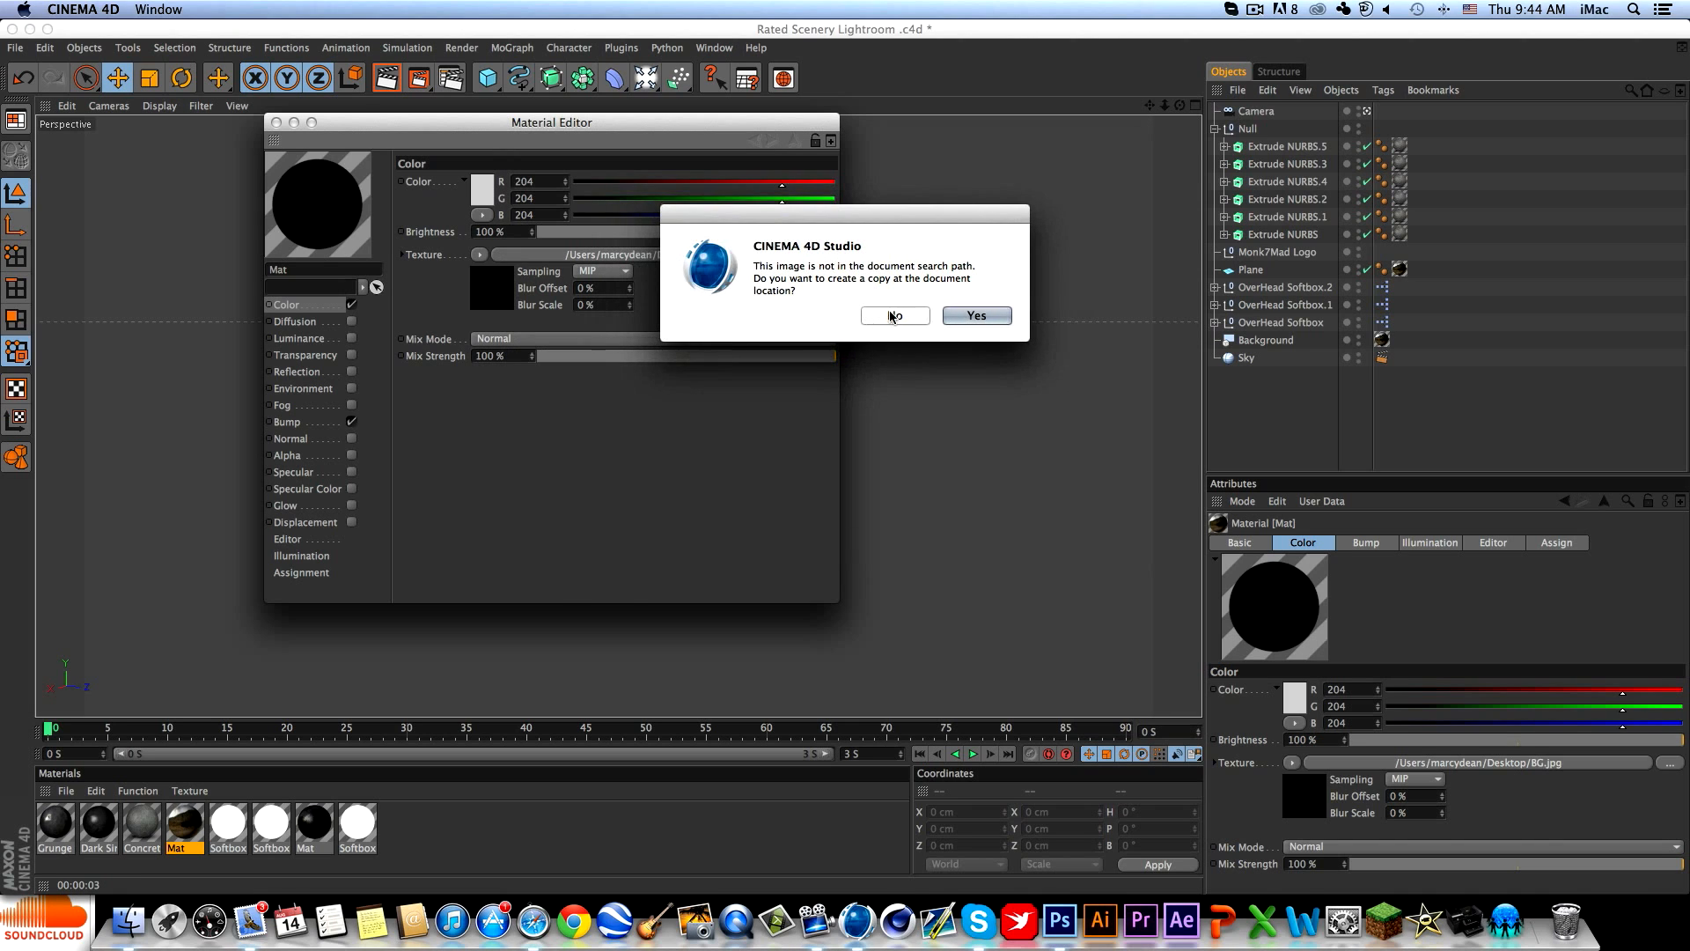
left_click(893, 319)
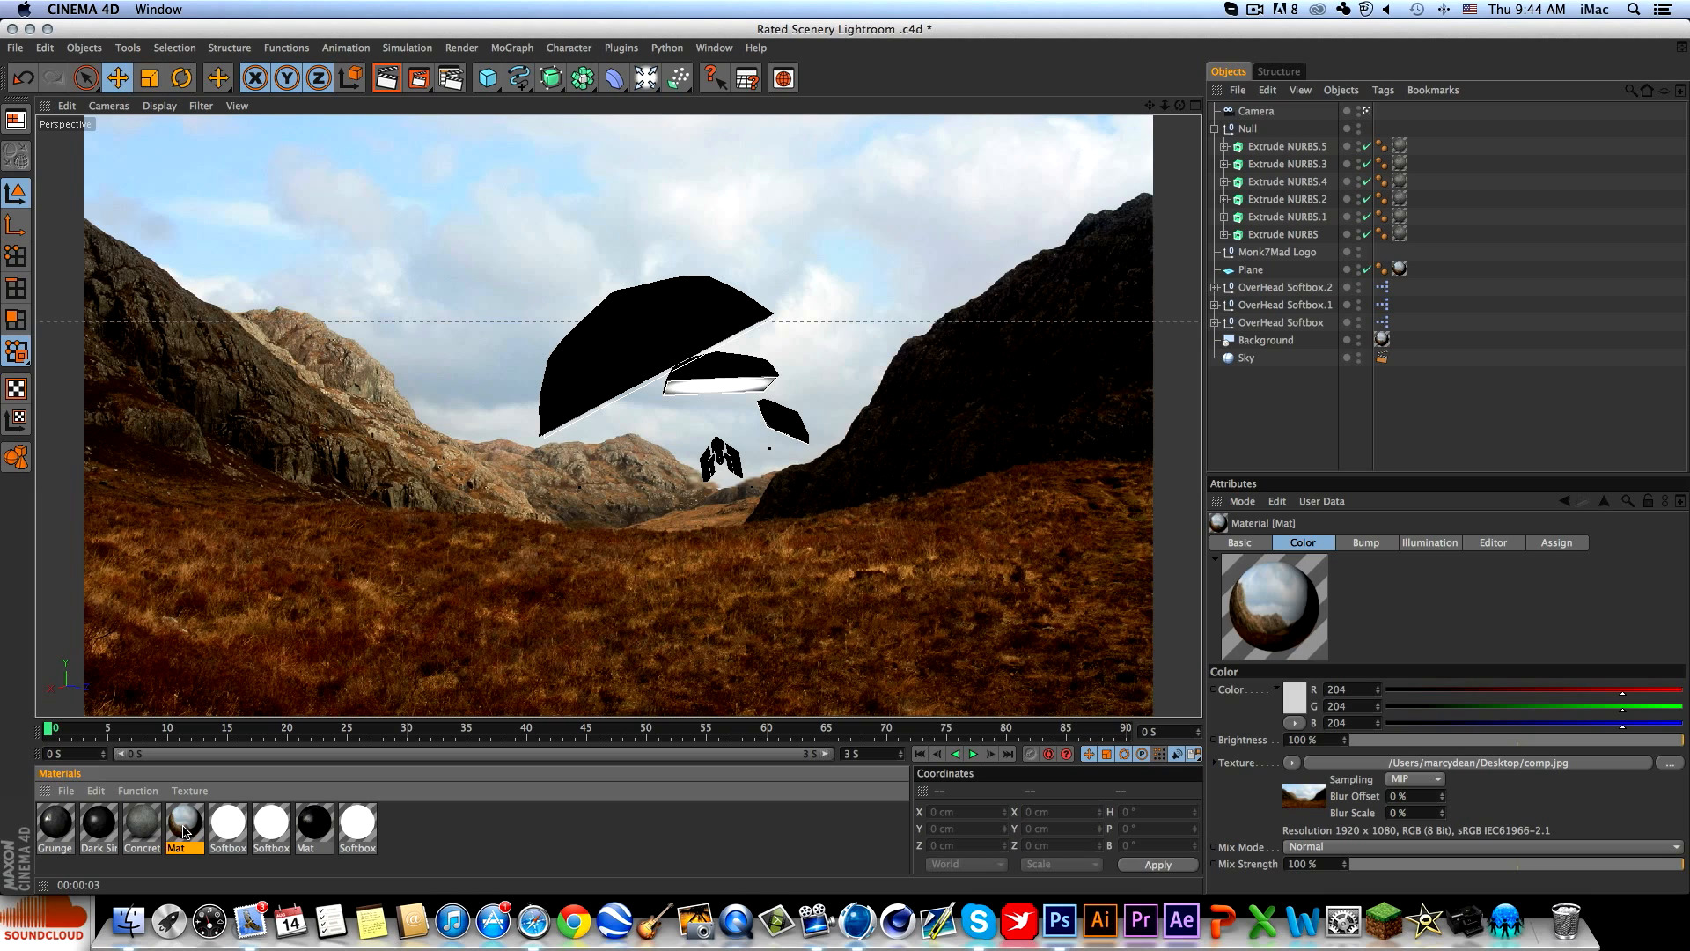
Review the Save and Output render settings for the file format, alpha channel and image size.
left_click(449, 77)
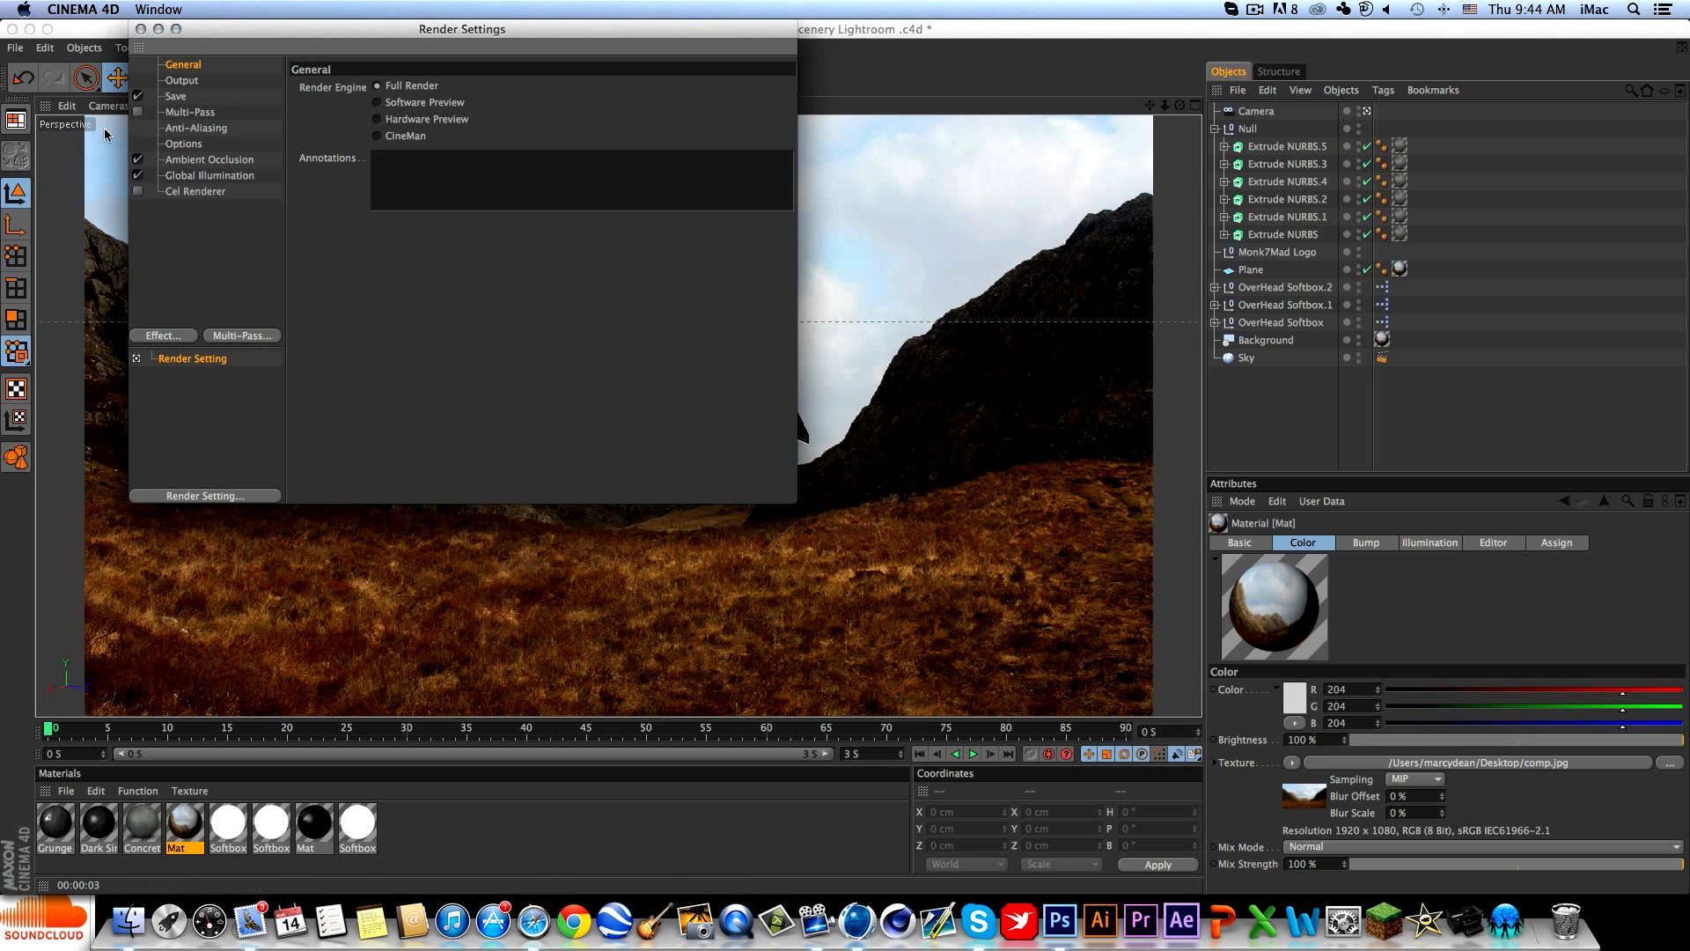
left_click(177, 96)
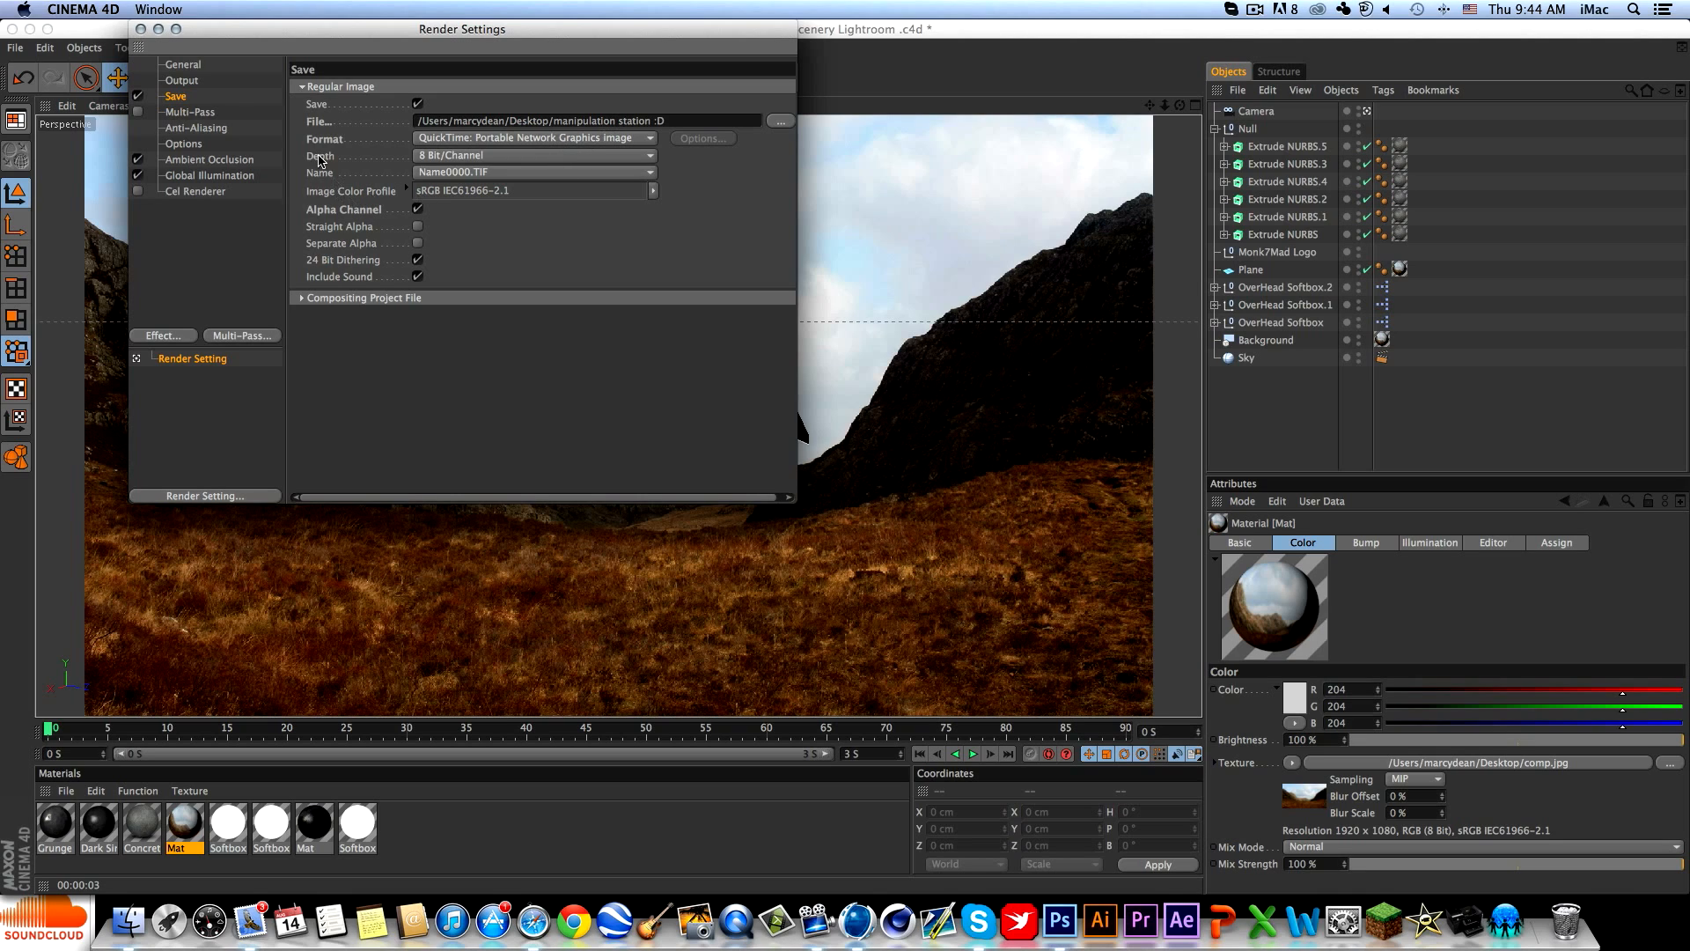
left_click(186, 81)
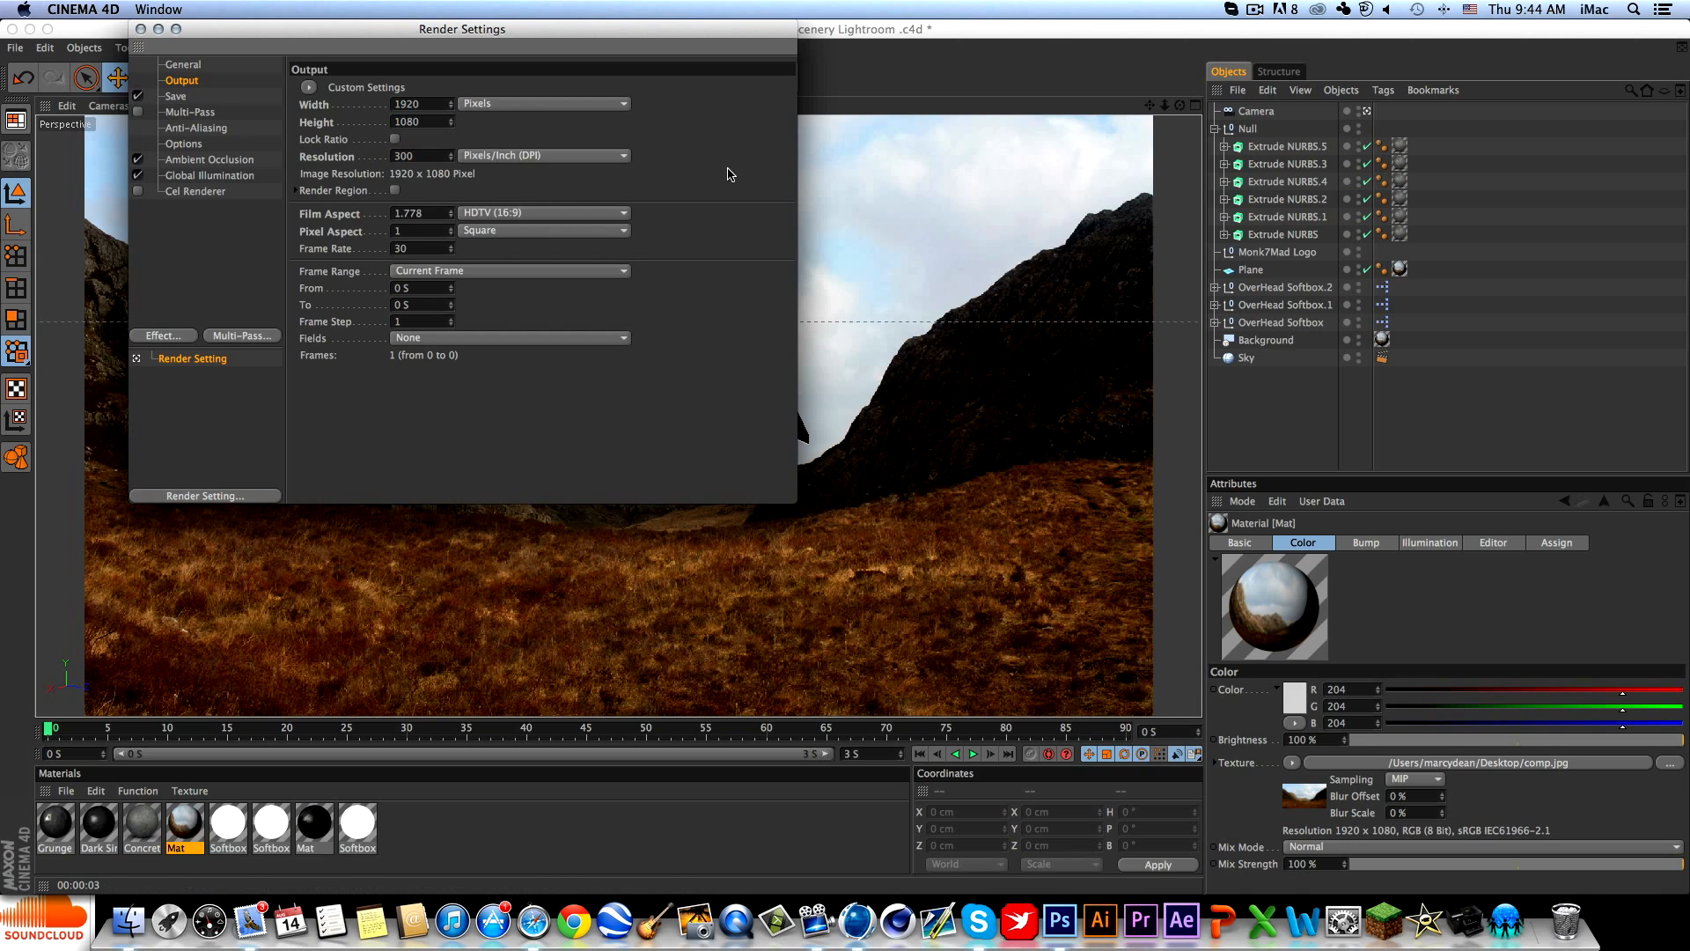
left_click(141, 29)
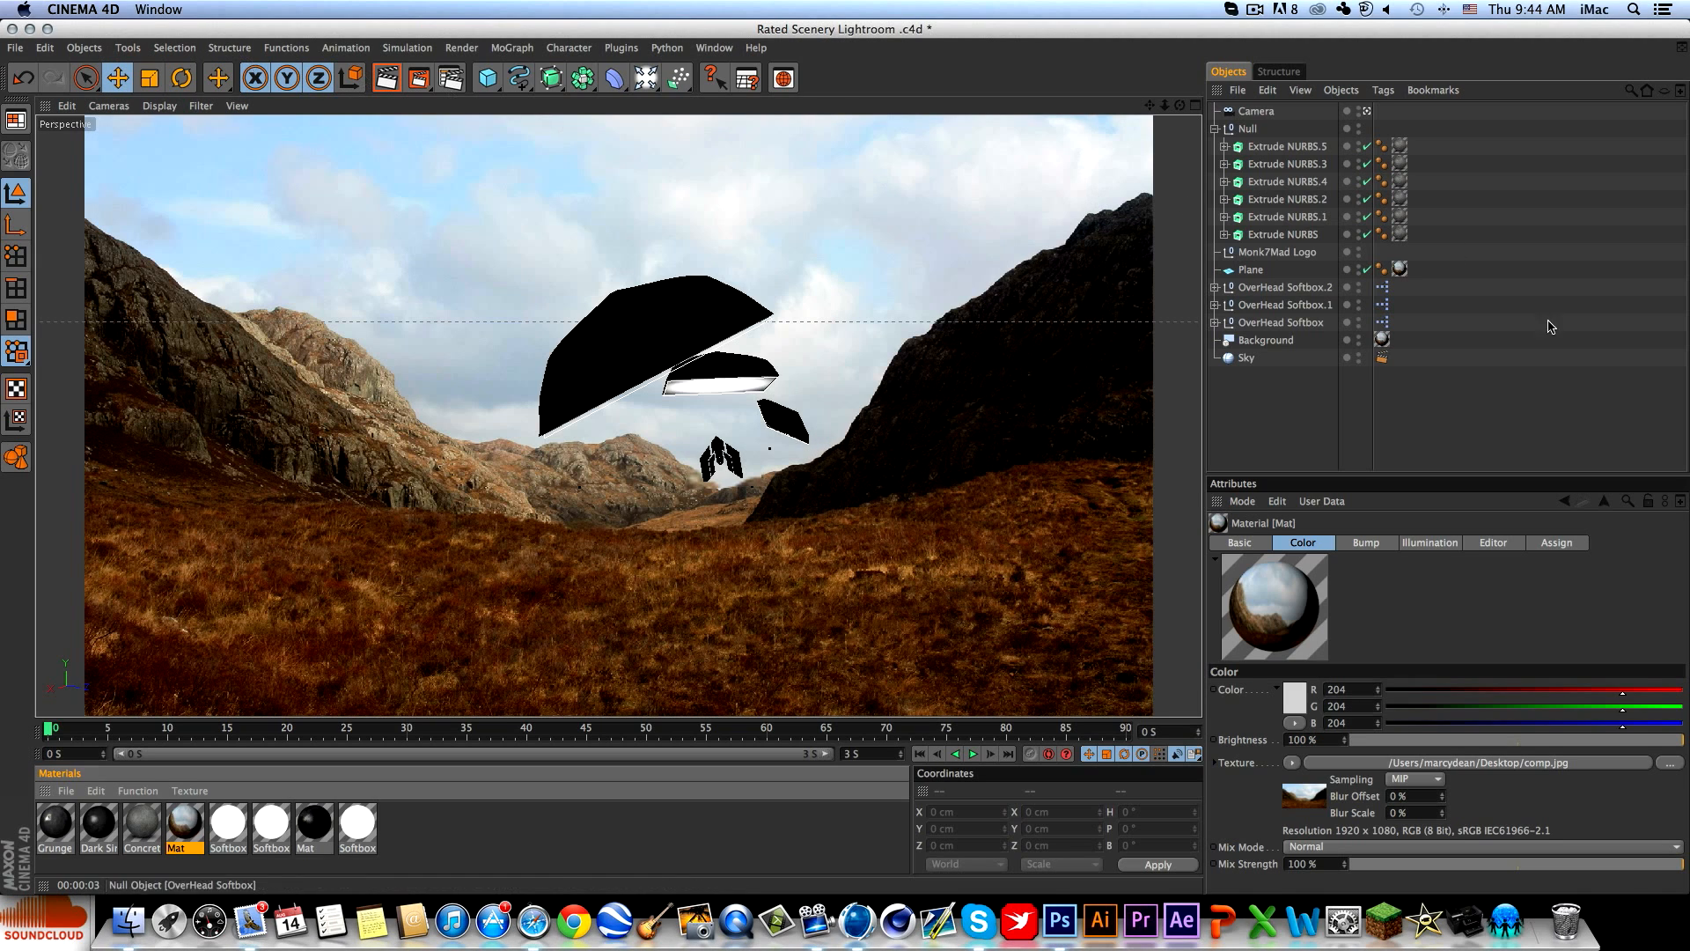
Delete all six Extrude NURBS objects grouped under the Null.
left_click(1287, 146)
left_click(1282, 234, "shift")
key("Delete")
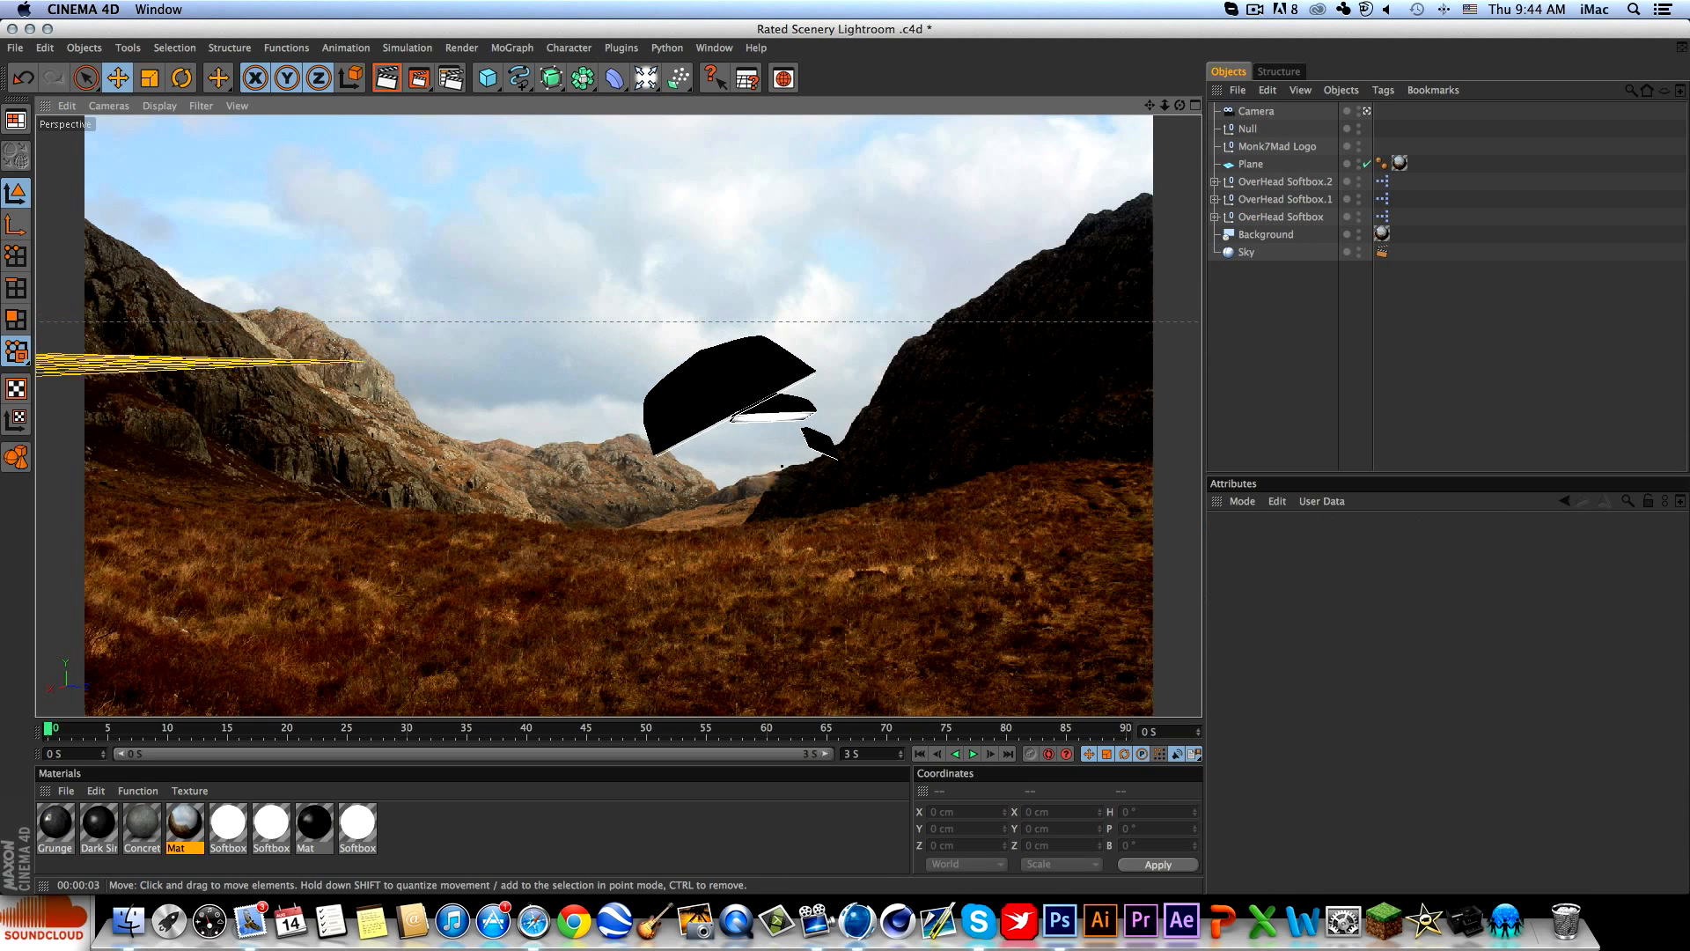
left_click_drag(668, 422, 616, 381, "alt")
middle_click_drag(616, 382, 722, 433, "alt")
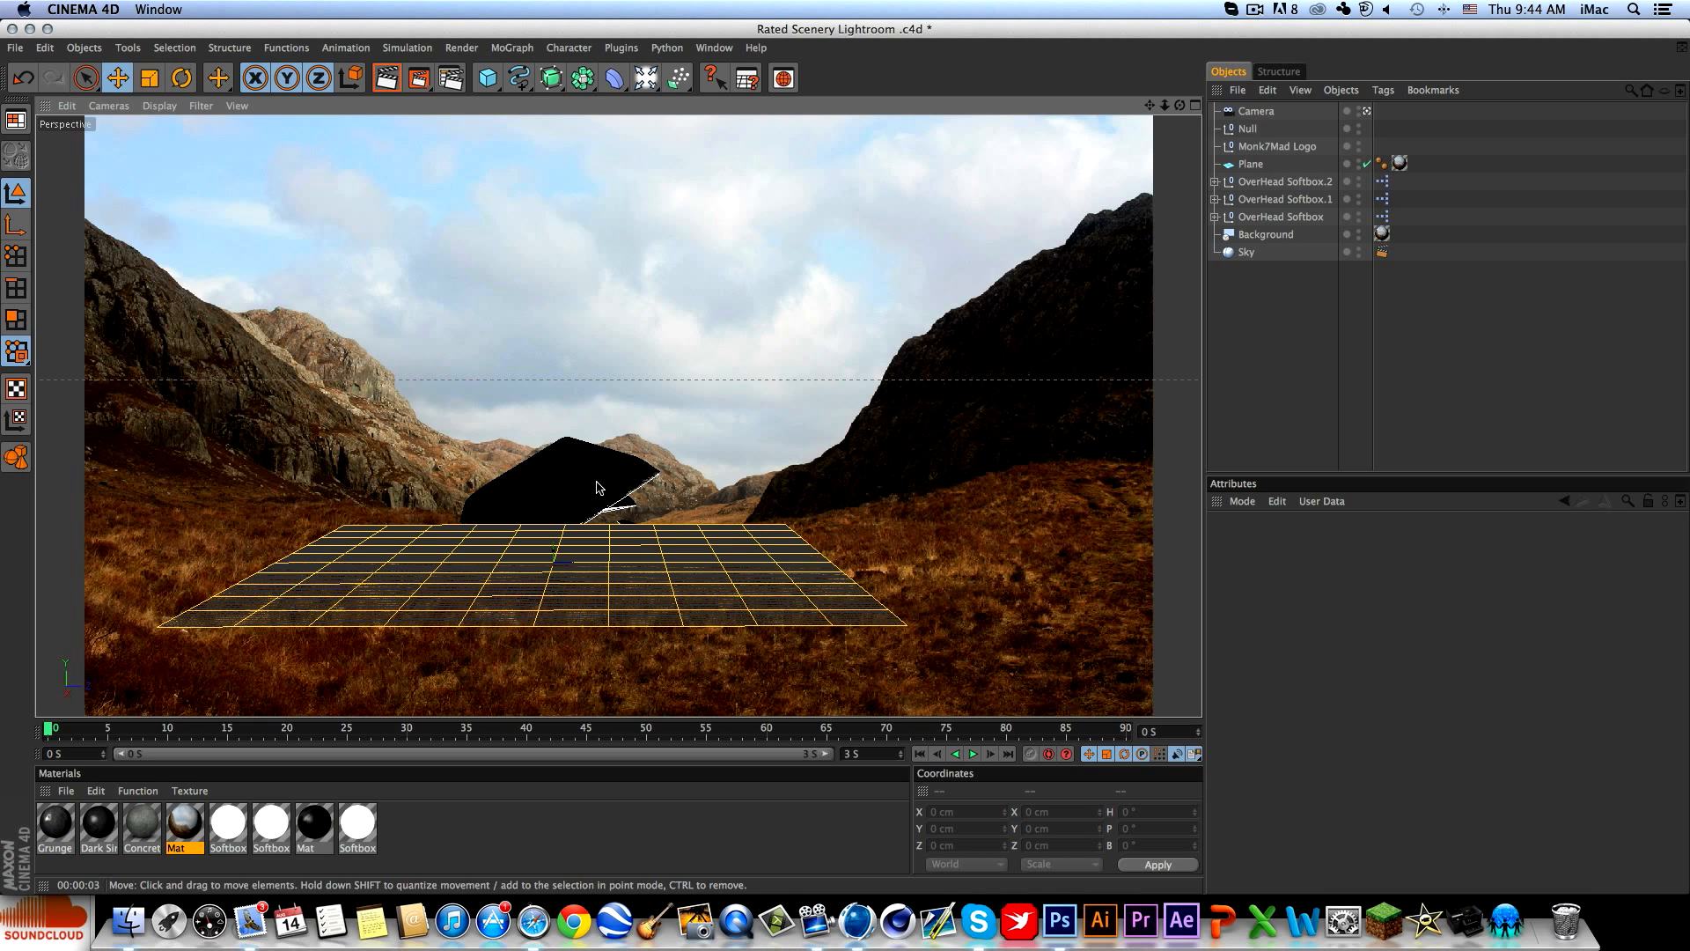
left_click_drag(588, 474, 526, 414, "alt")
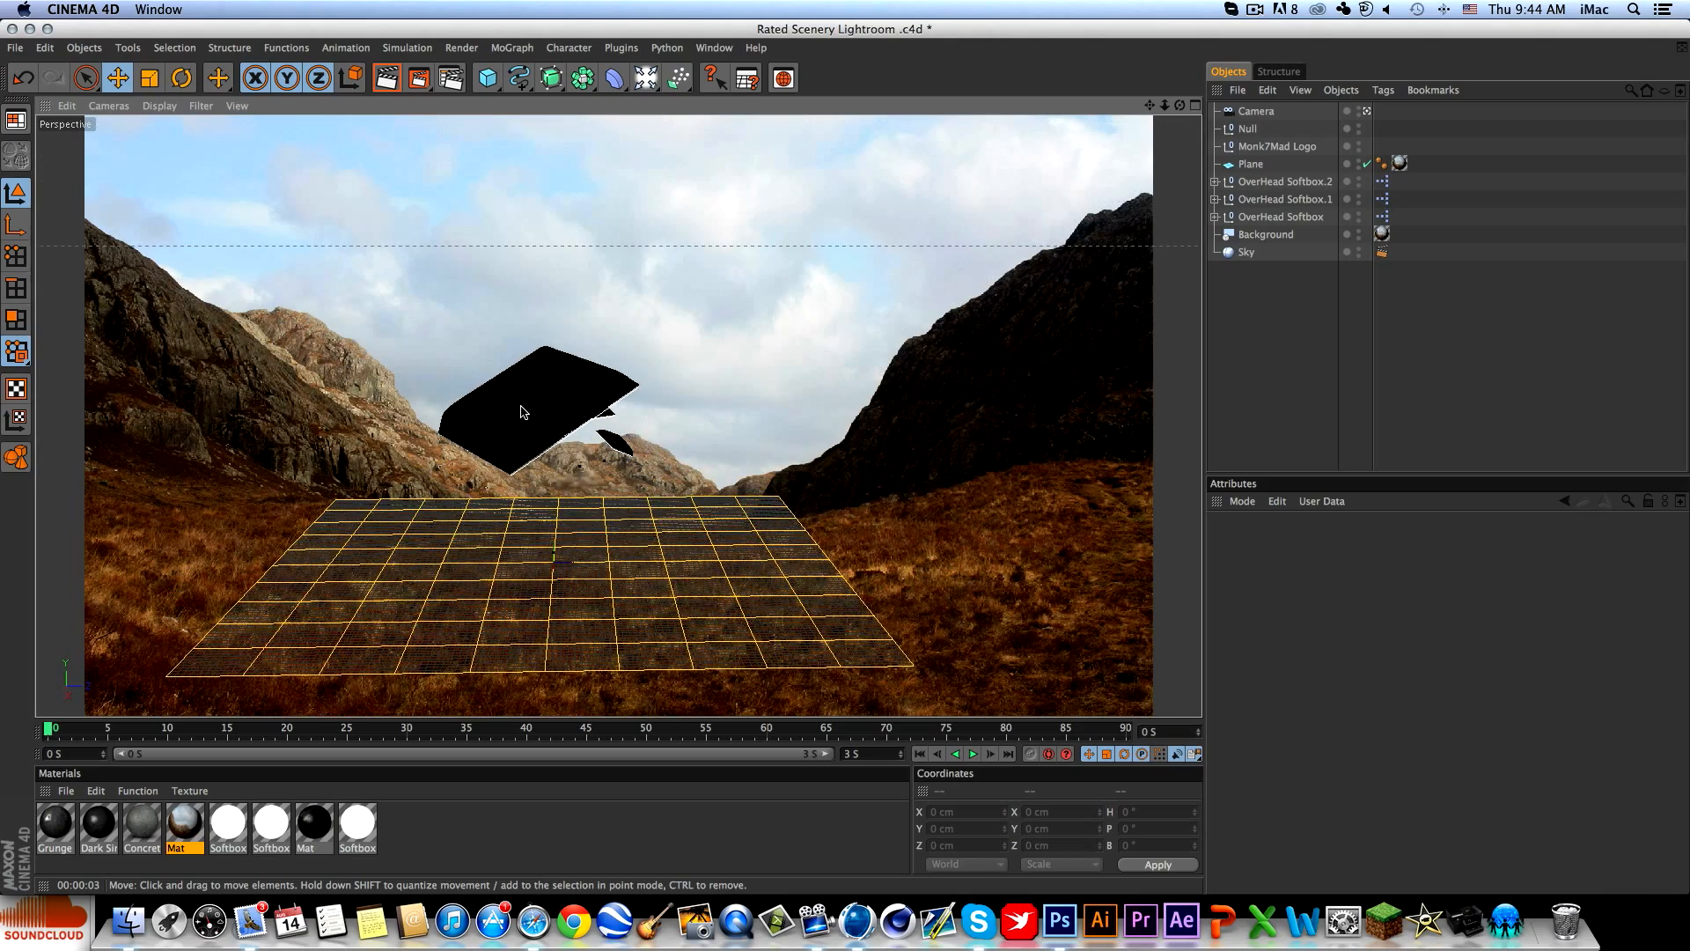
left_click_drag(570, 563, 489, 539, "alt")
left_click_drag(627, 504, 616, 466, "alt")
Open Obey.ai from the Logo folder on the Desktop, accepting the Illustrator import settings.
left_click(15, 47)
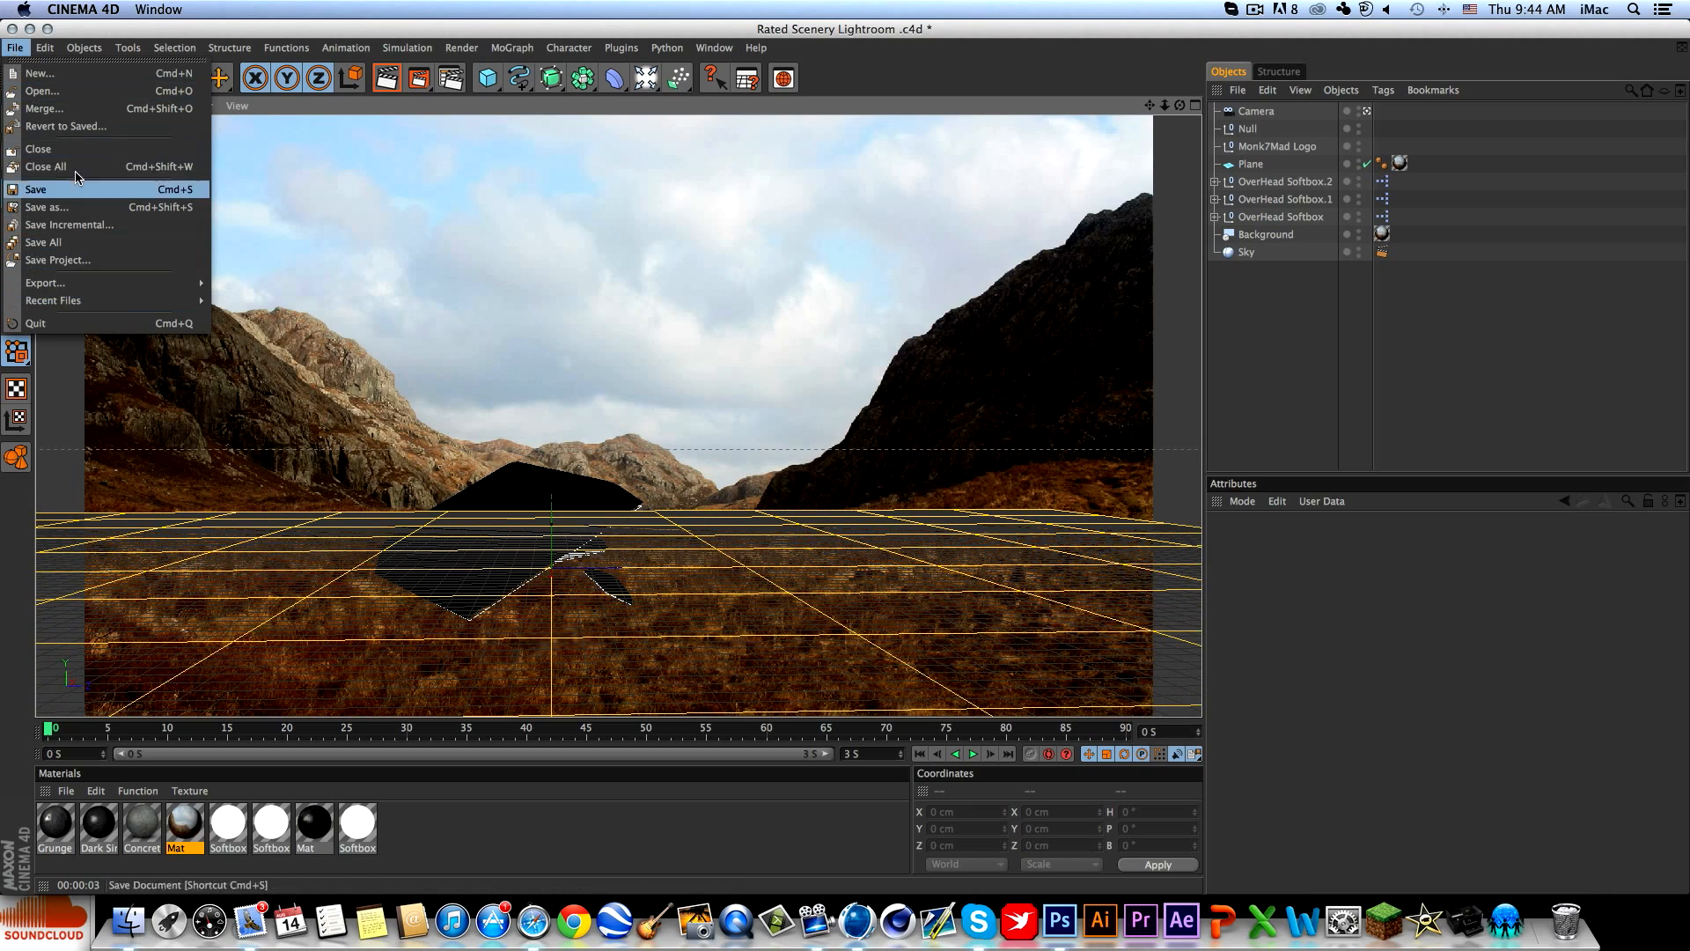
left_click(41, 91)
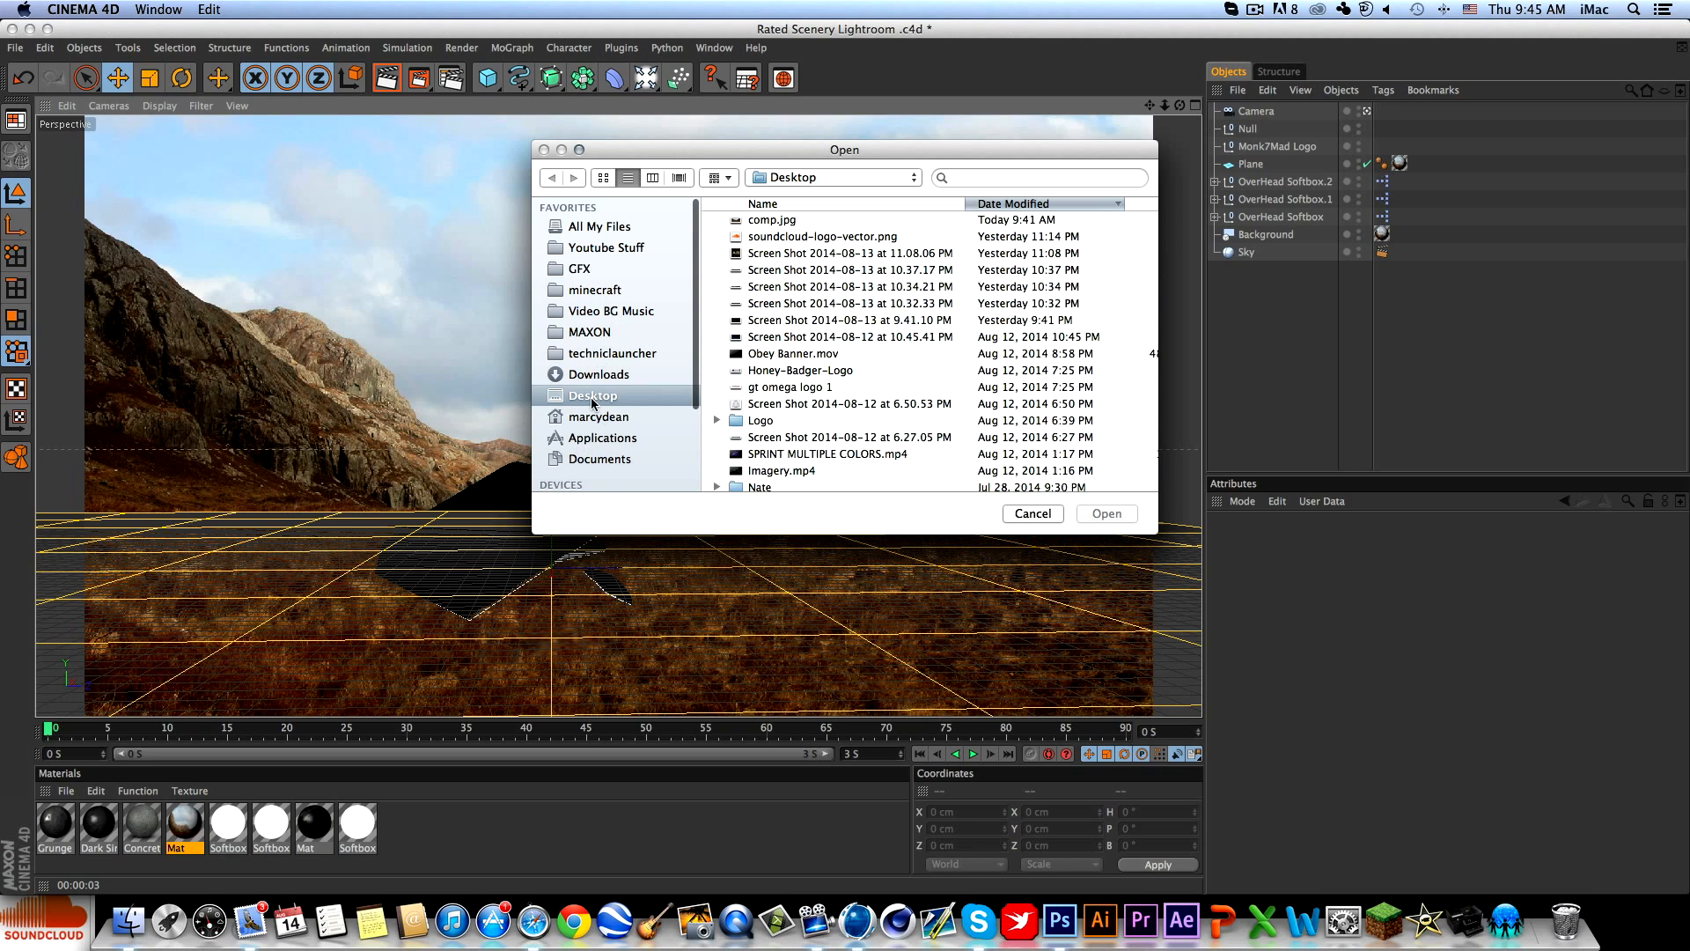
scroll(793, 361, "down", 3)
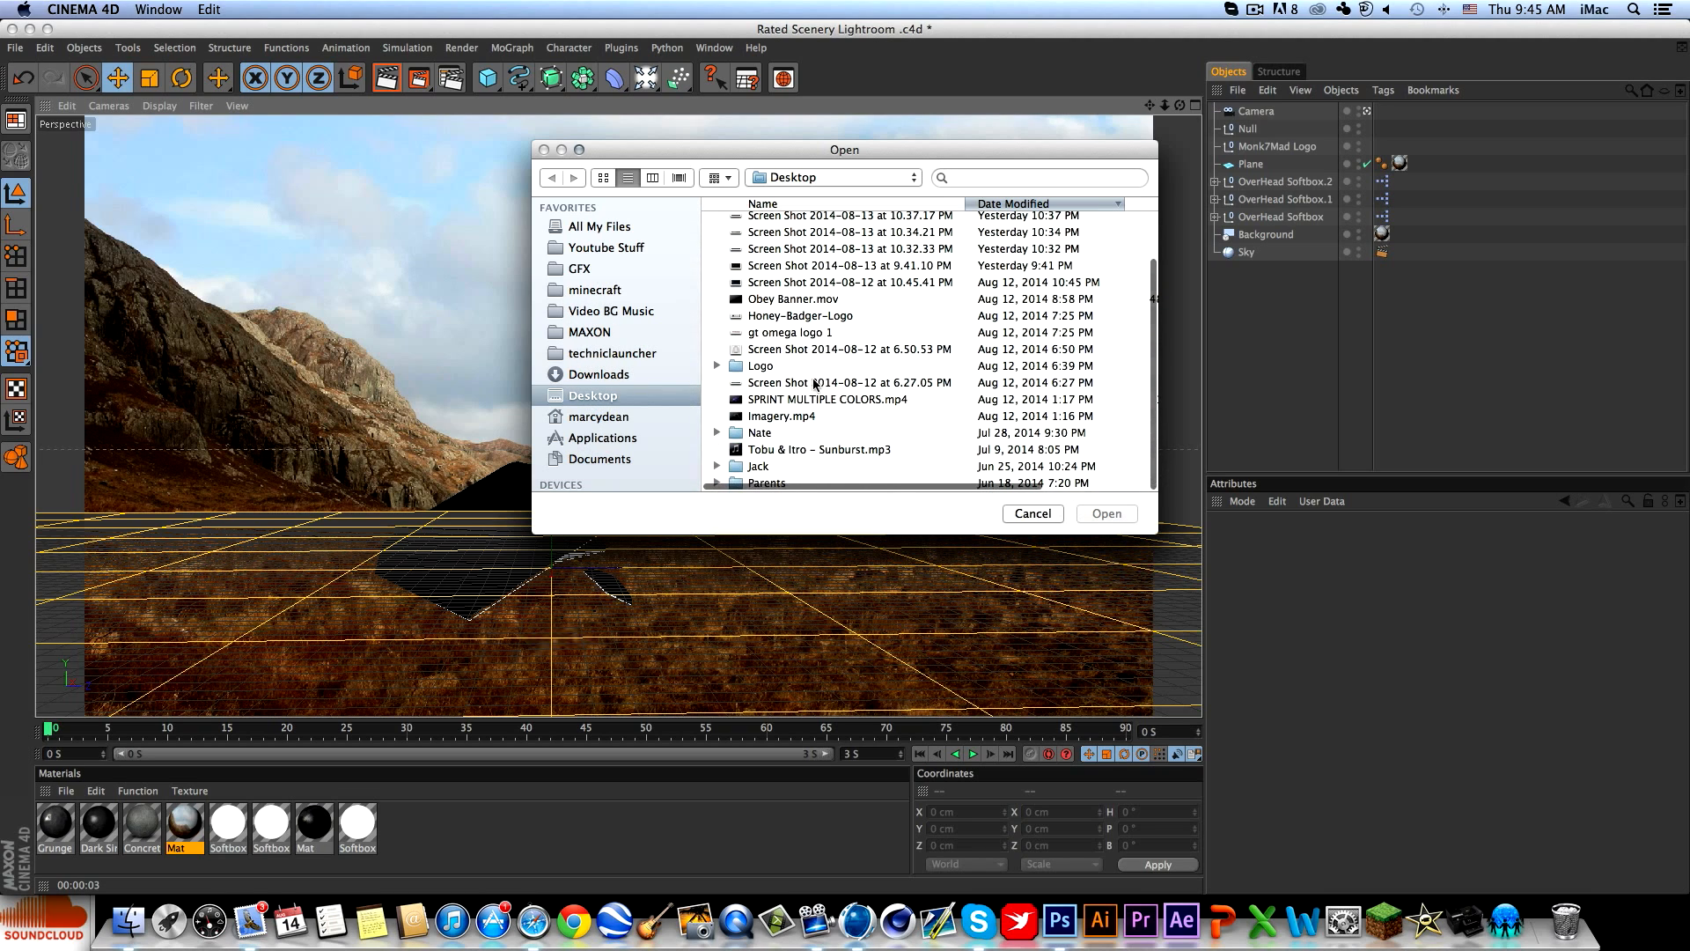
double_click(754, 365)
left_click(764, 236)
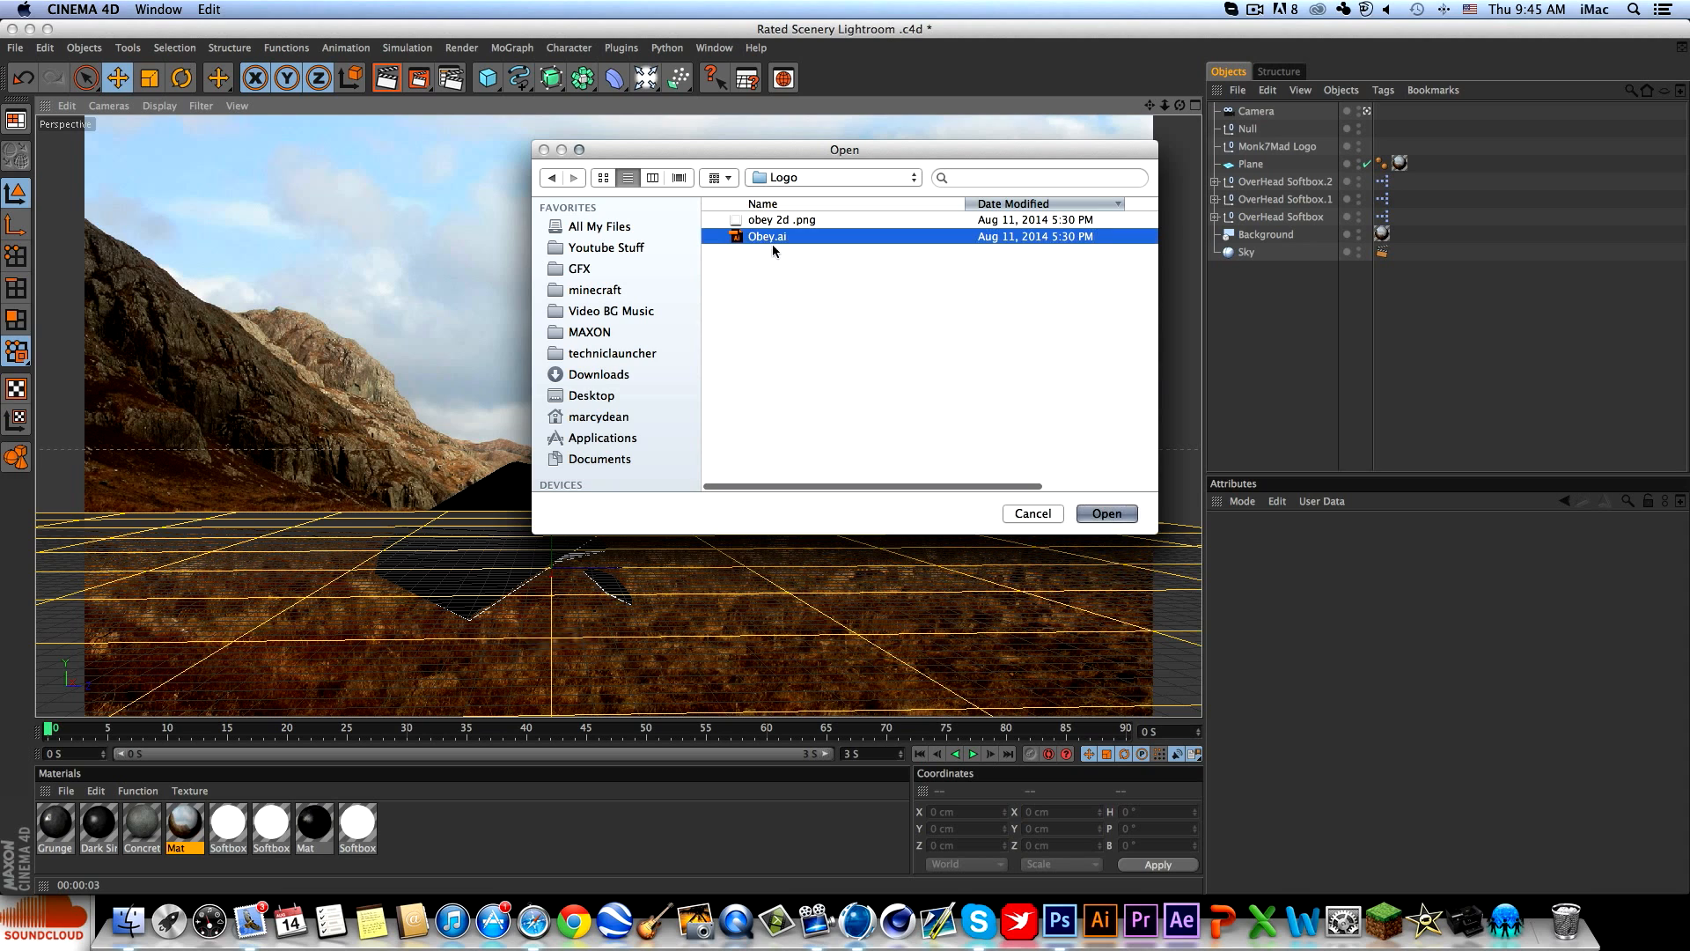
left_click(1090, 518)
left_click(1084, 669)
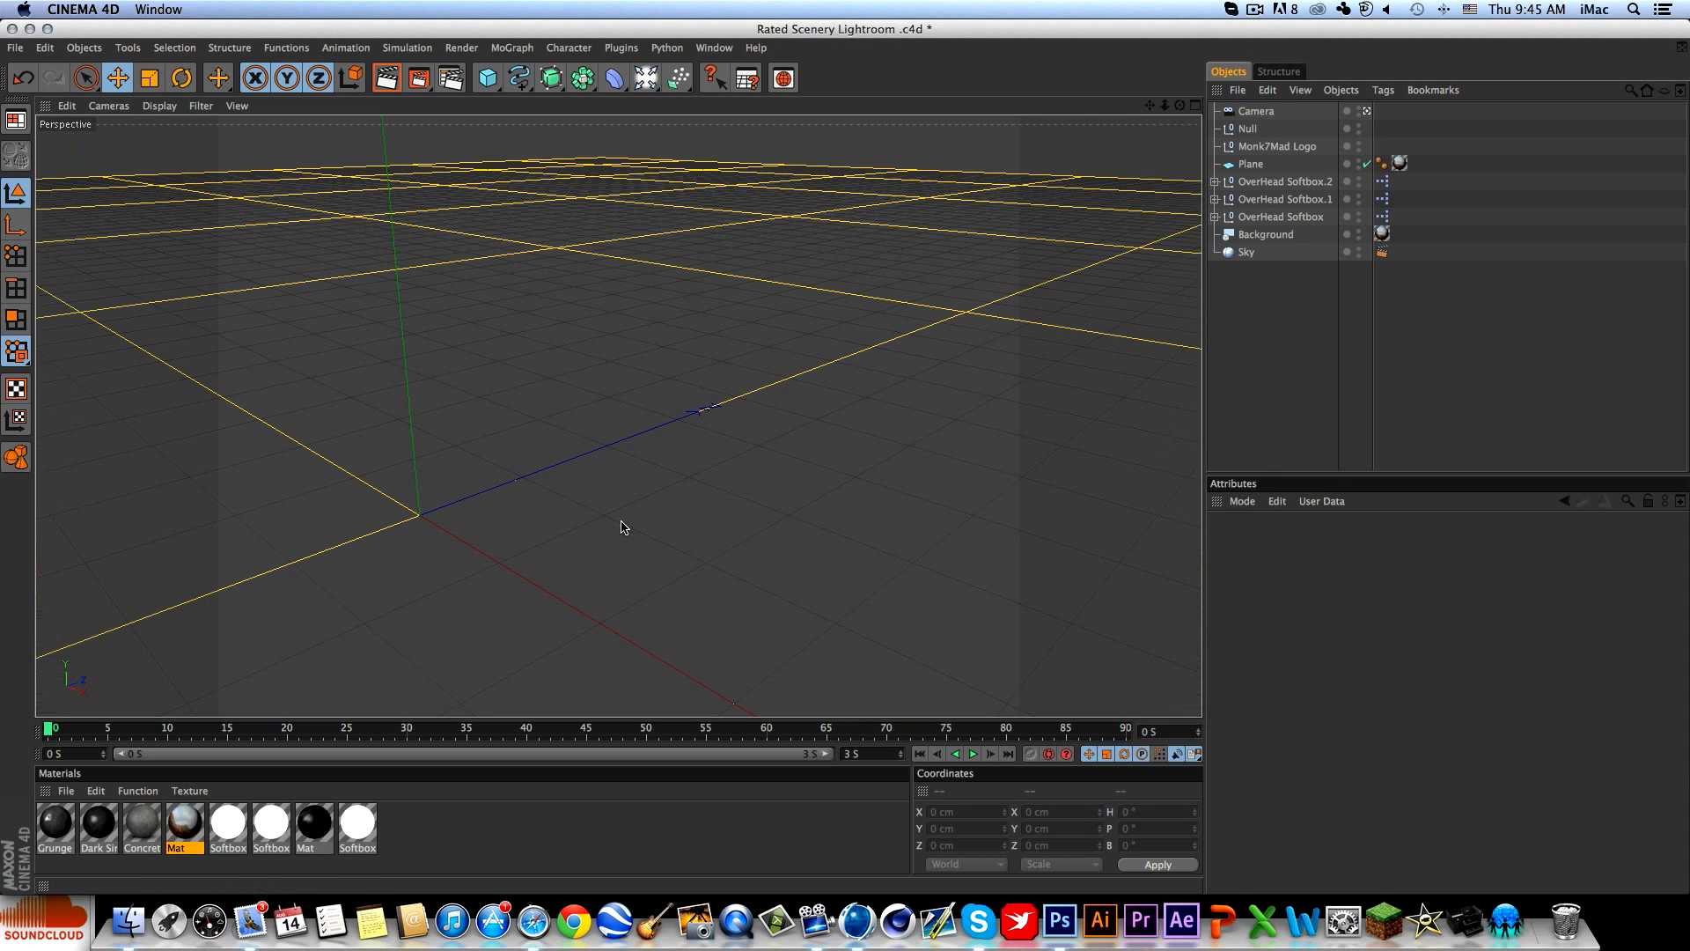
Copy the Obey null with its logo paths into the Rated Scenery Lightroom scene, and close the render settings.
left_click(1245, 112)
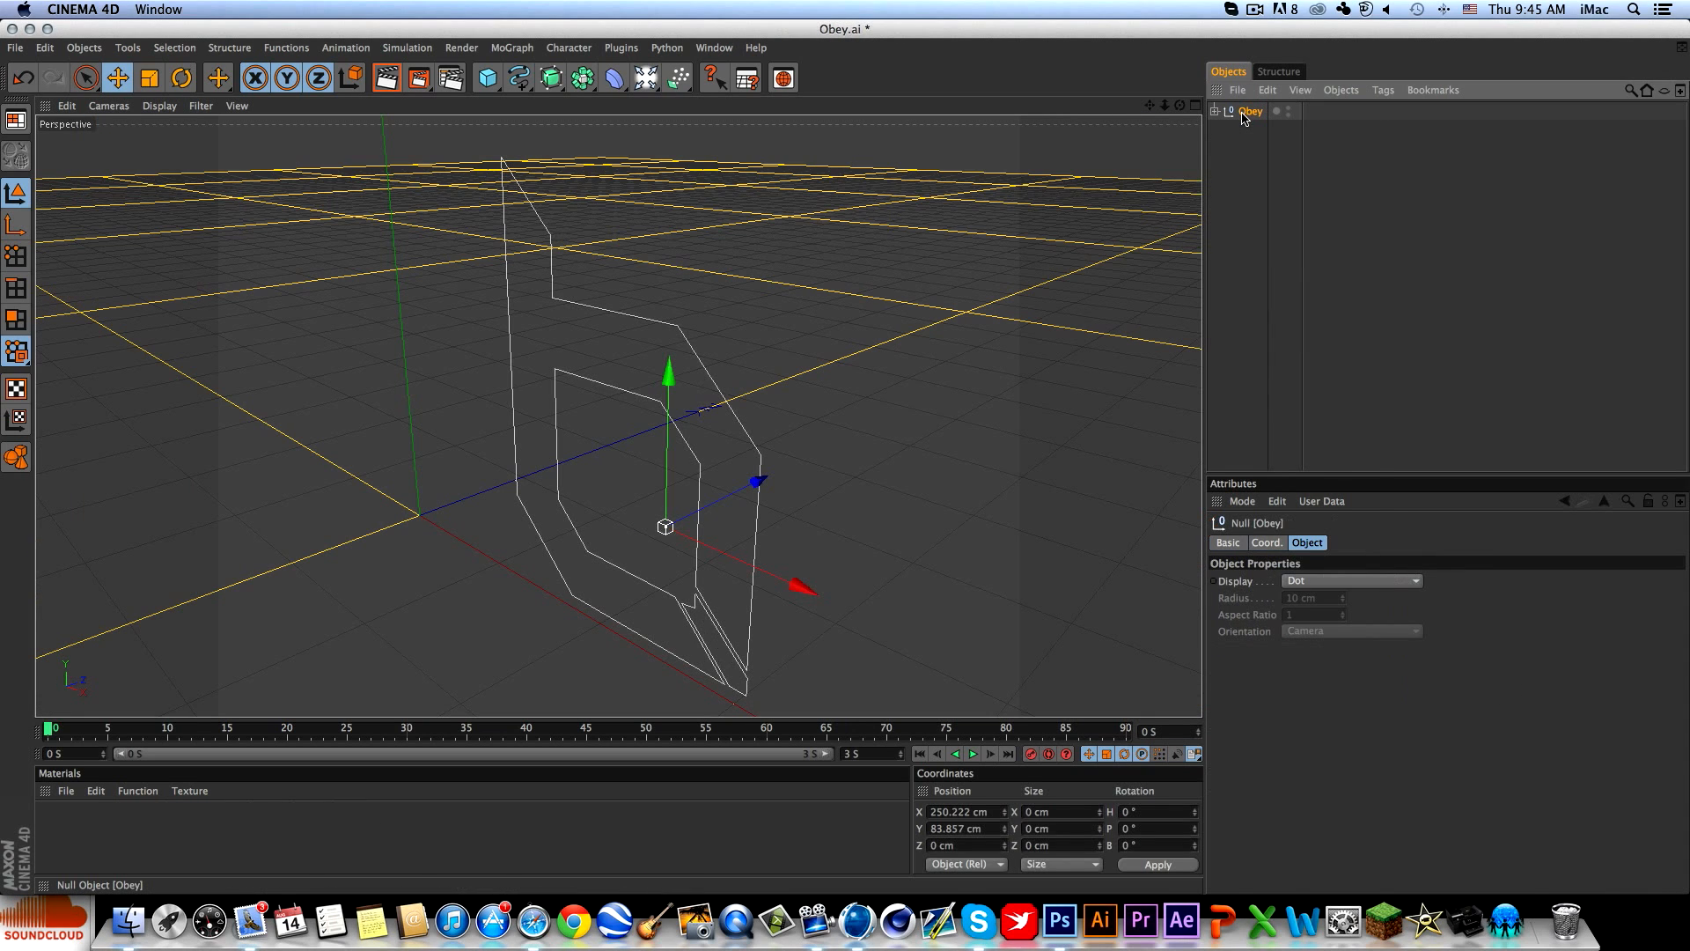
left_click(714, 47)
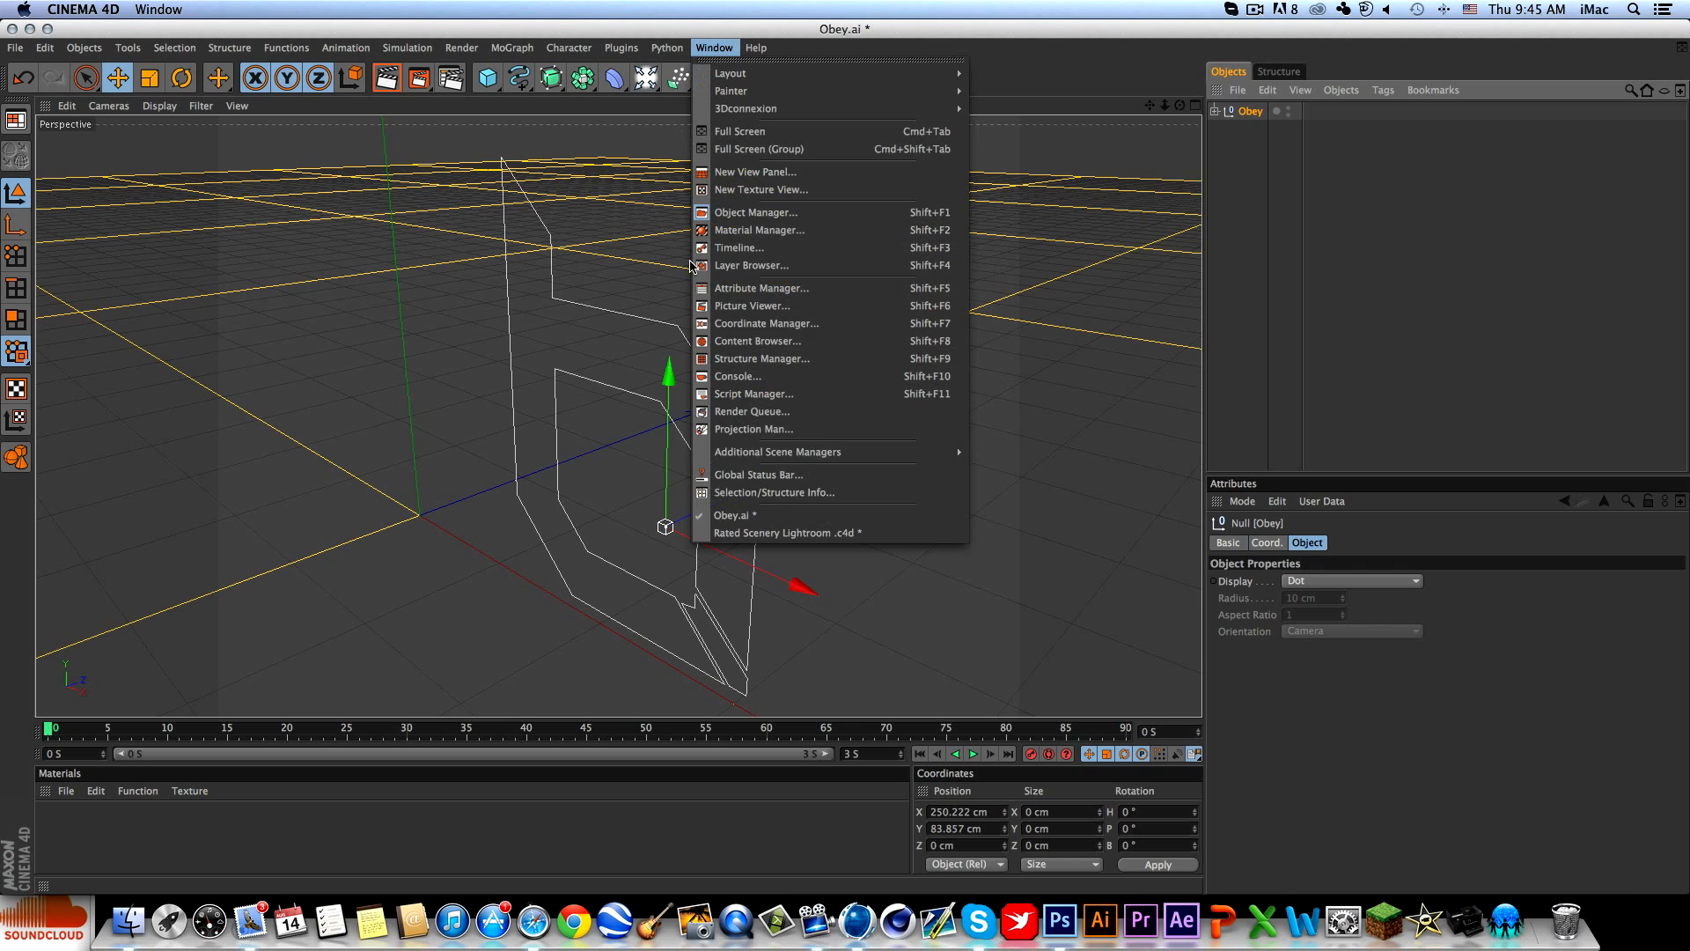
left_click(792, 534)
key("super+v")
key("super+b")
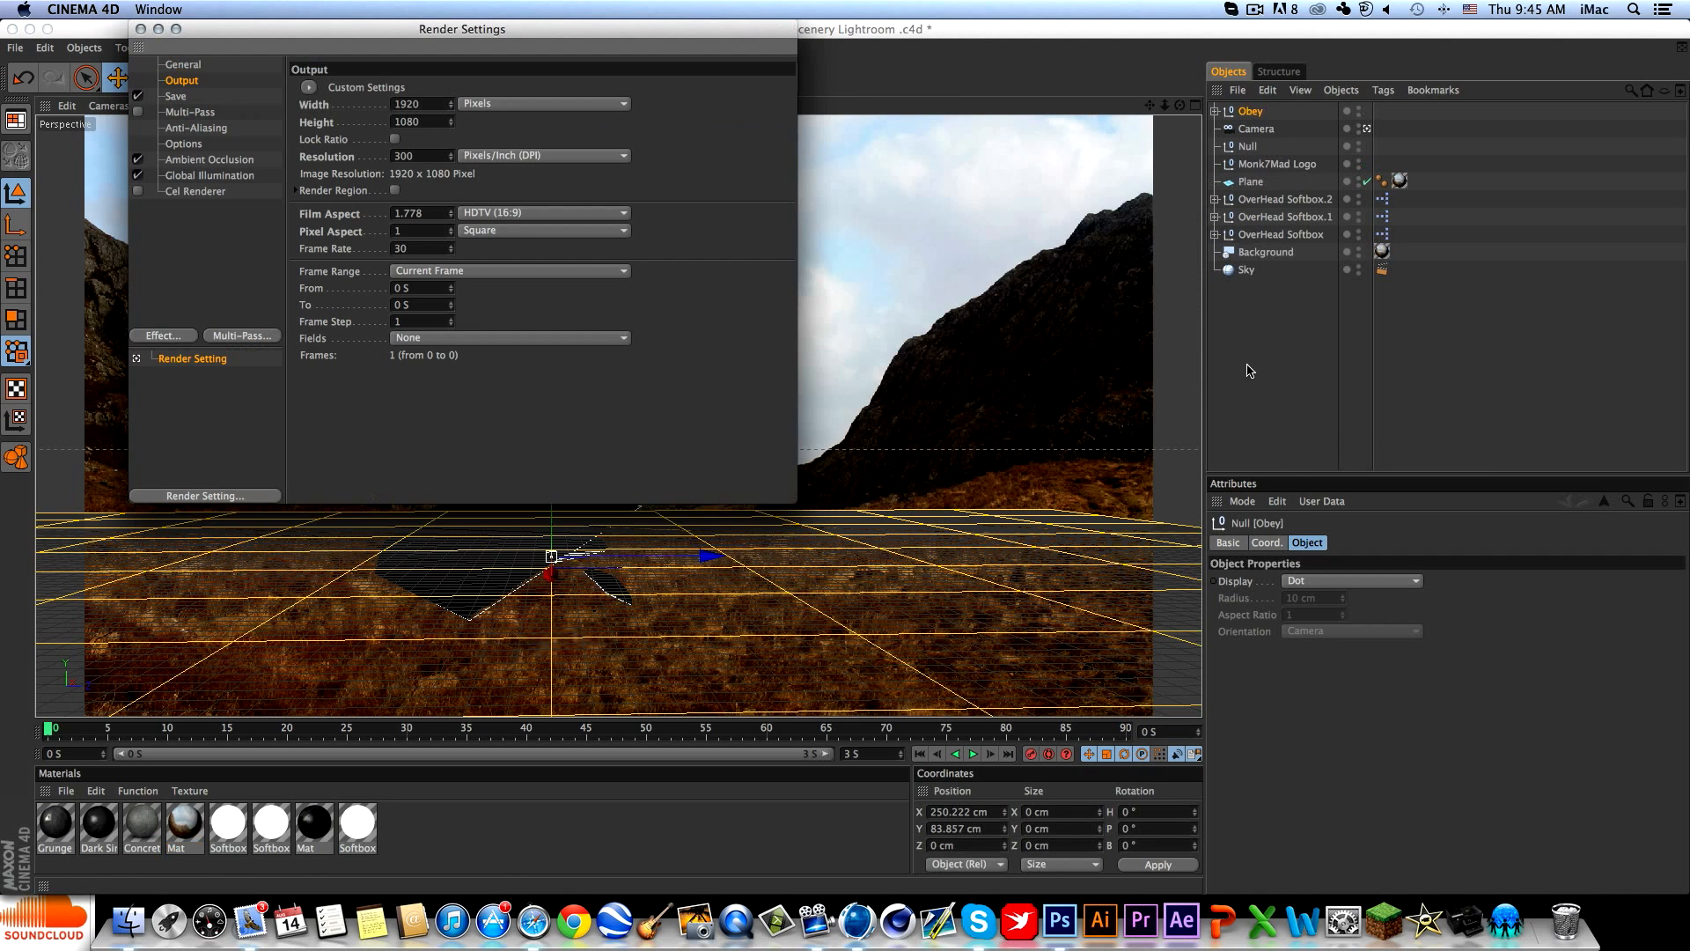
left_click(140, 29)
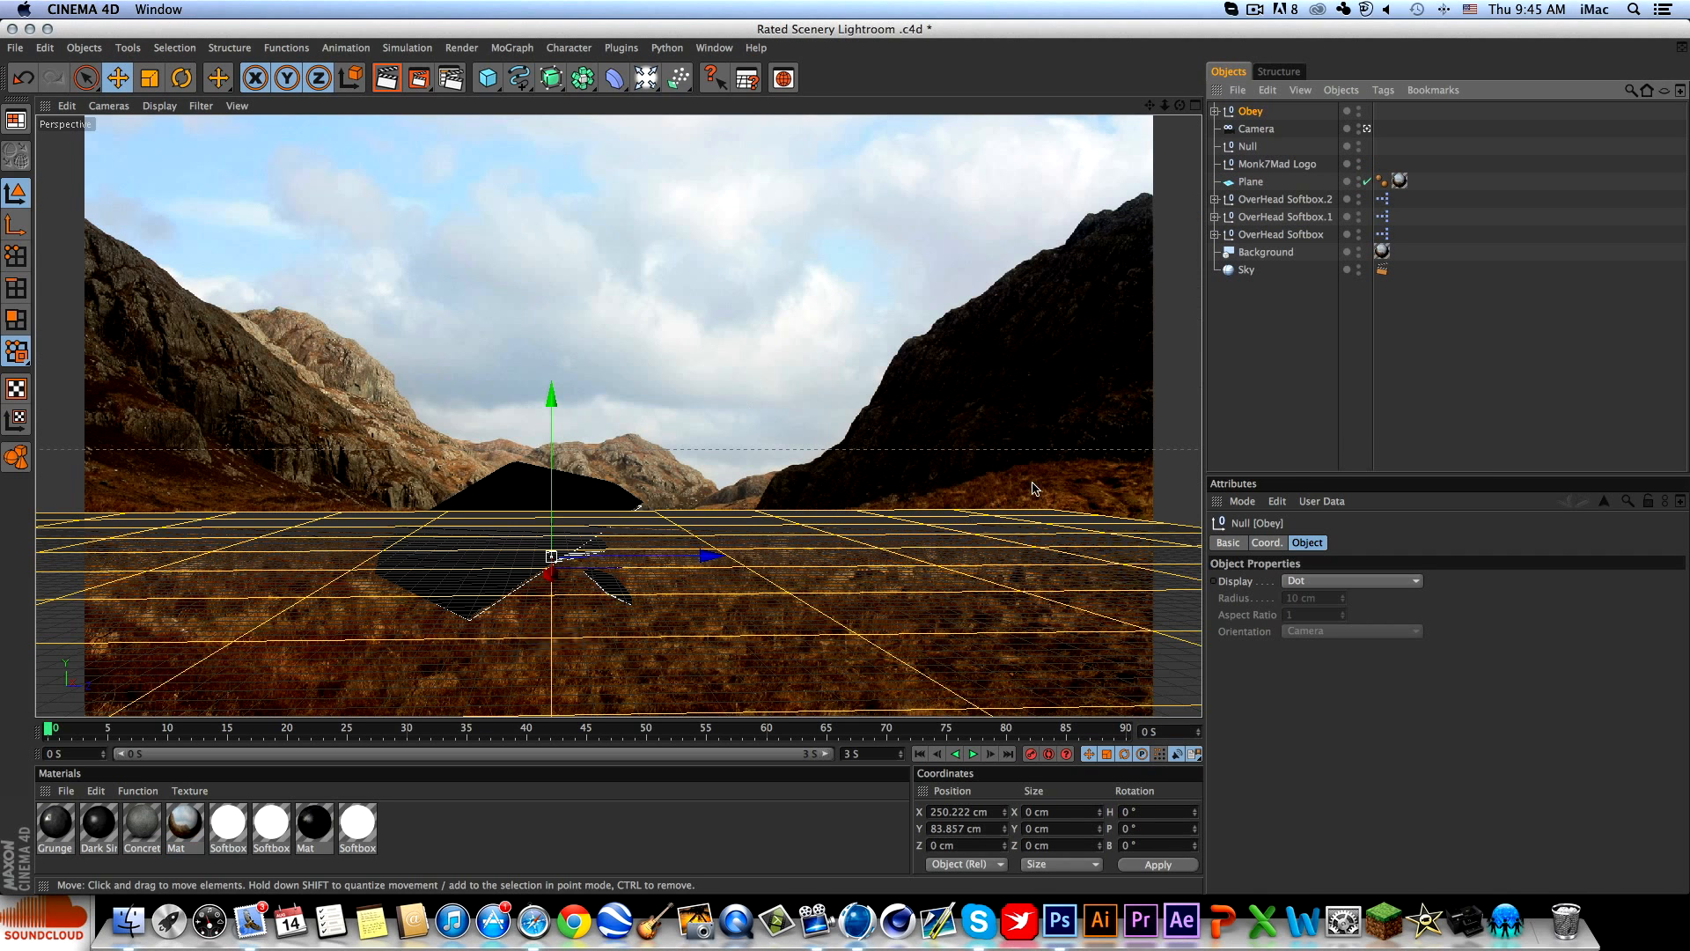
Add an Extrude NURBS object and a duplicate of it, with the Obey null expanded to show Path 1 and Path 2.
scroll(490, 600, "up", 2)
scroll(498, 606, "down", 10)
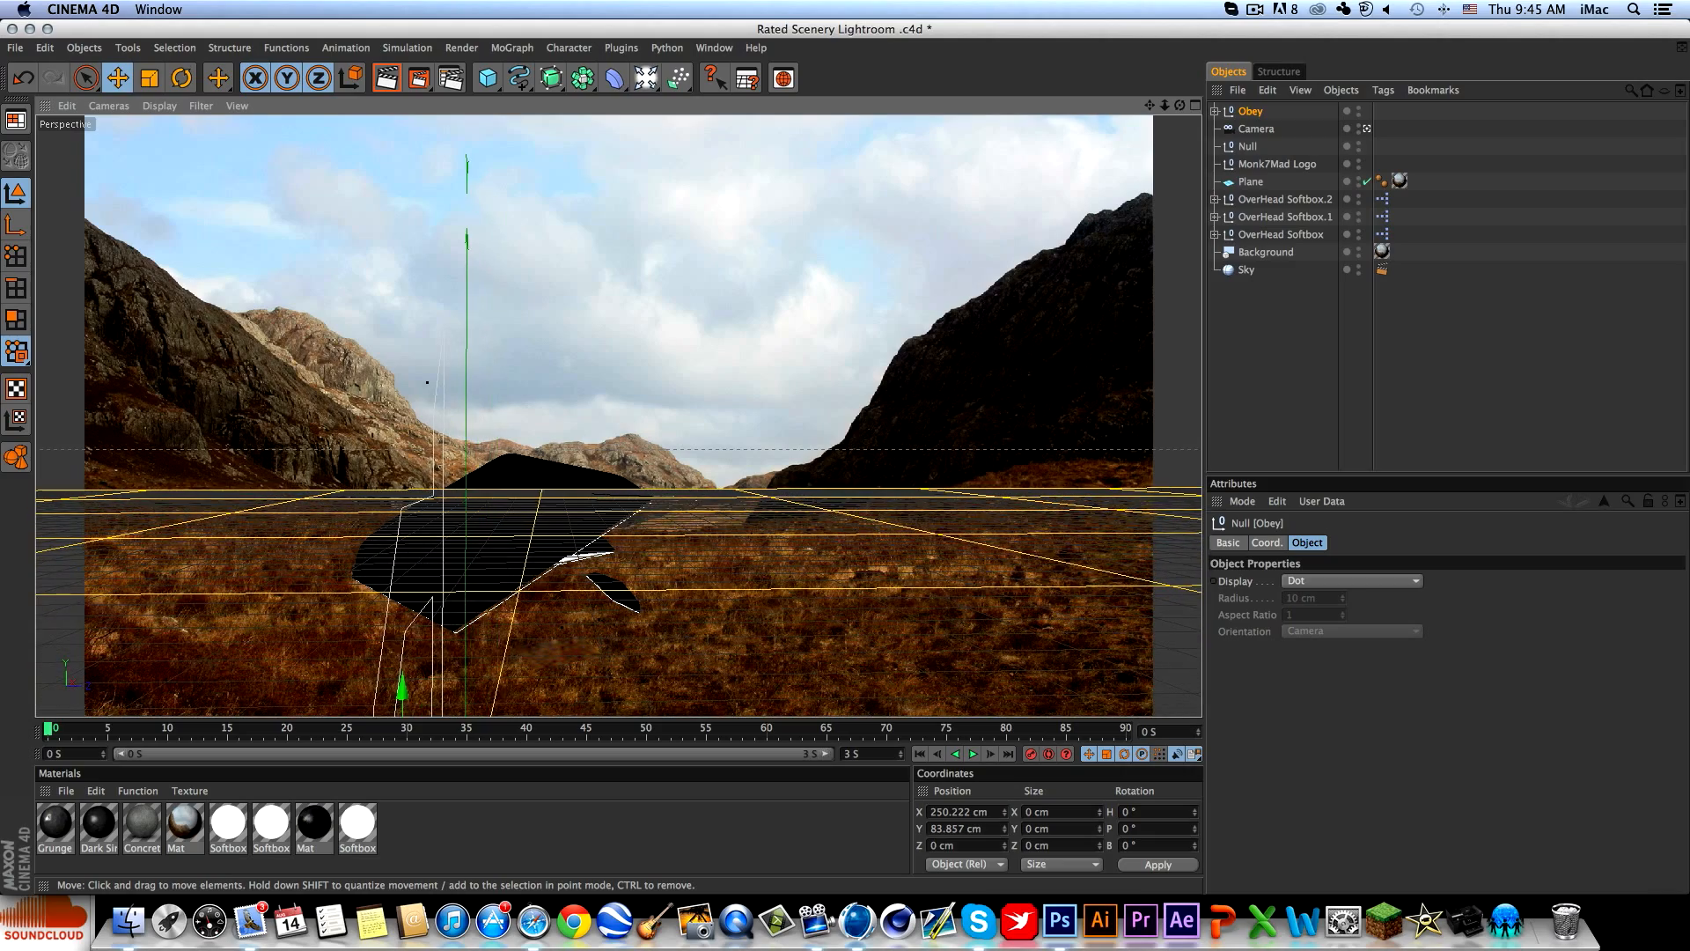
scroll(462, 541, "down", 4)
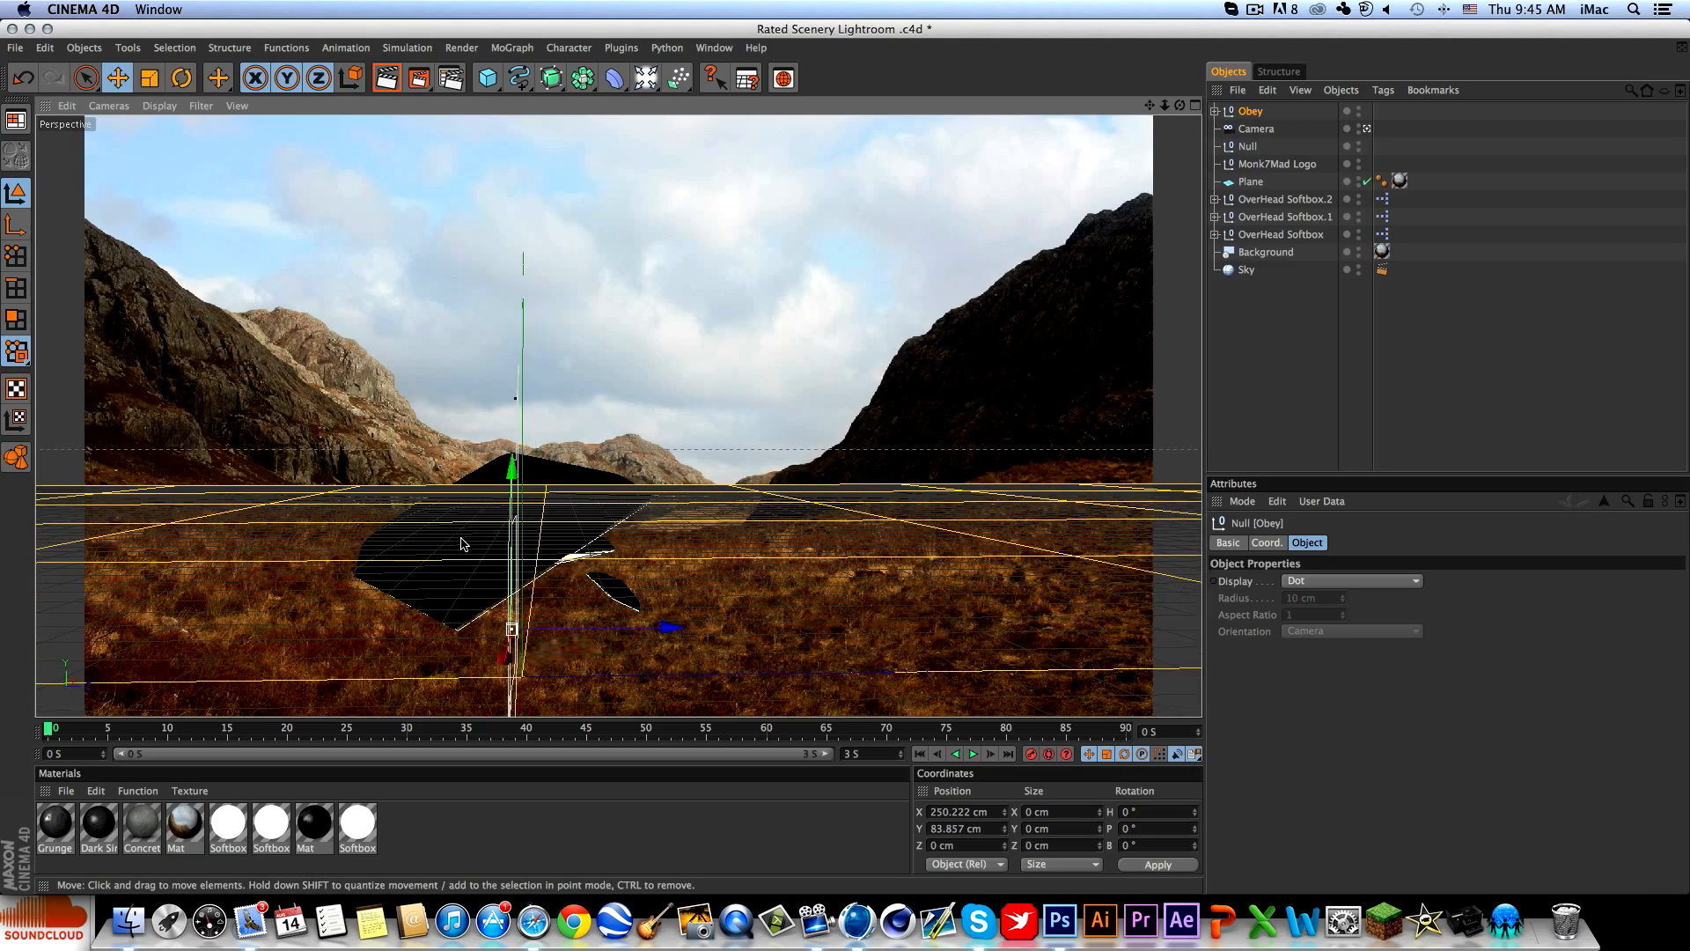
mouse_move(674, 537)
left_mouse_down("alt")
mouse_move(796, 572)
mouse_move(871, 553)
mouse_move(889, 506)
mouse_move(688, 532)
left_mouse_up("alt")
scroll(686, 523, "down", 6)
scroll(686, 523, "up", 4)
middle_click_drag(686, 522, 728, 499, "alt")
middle_click_drag(578, 552, 643, 535, "alt")
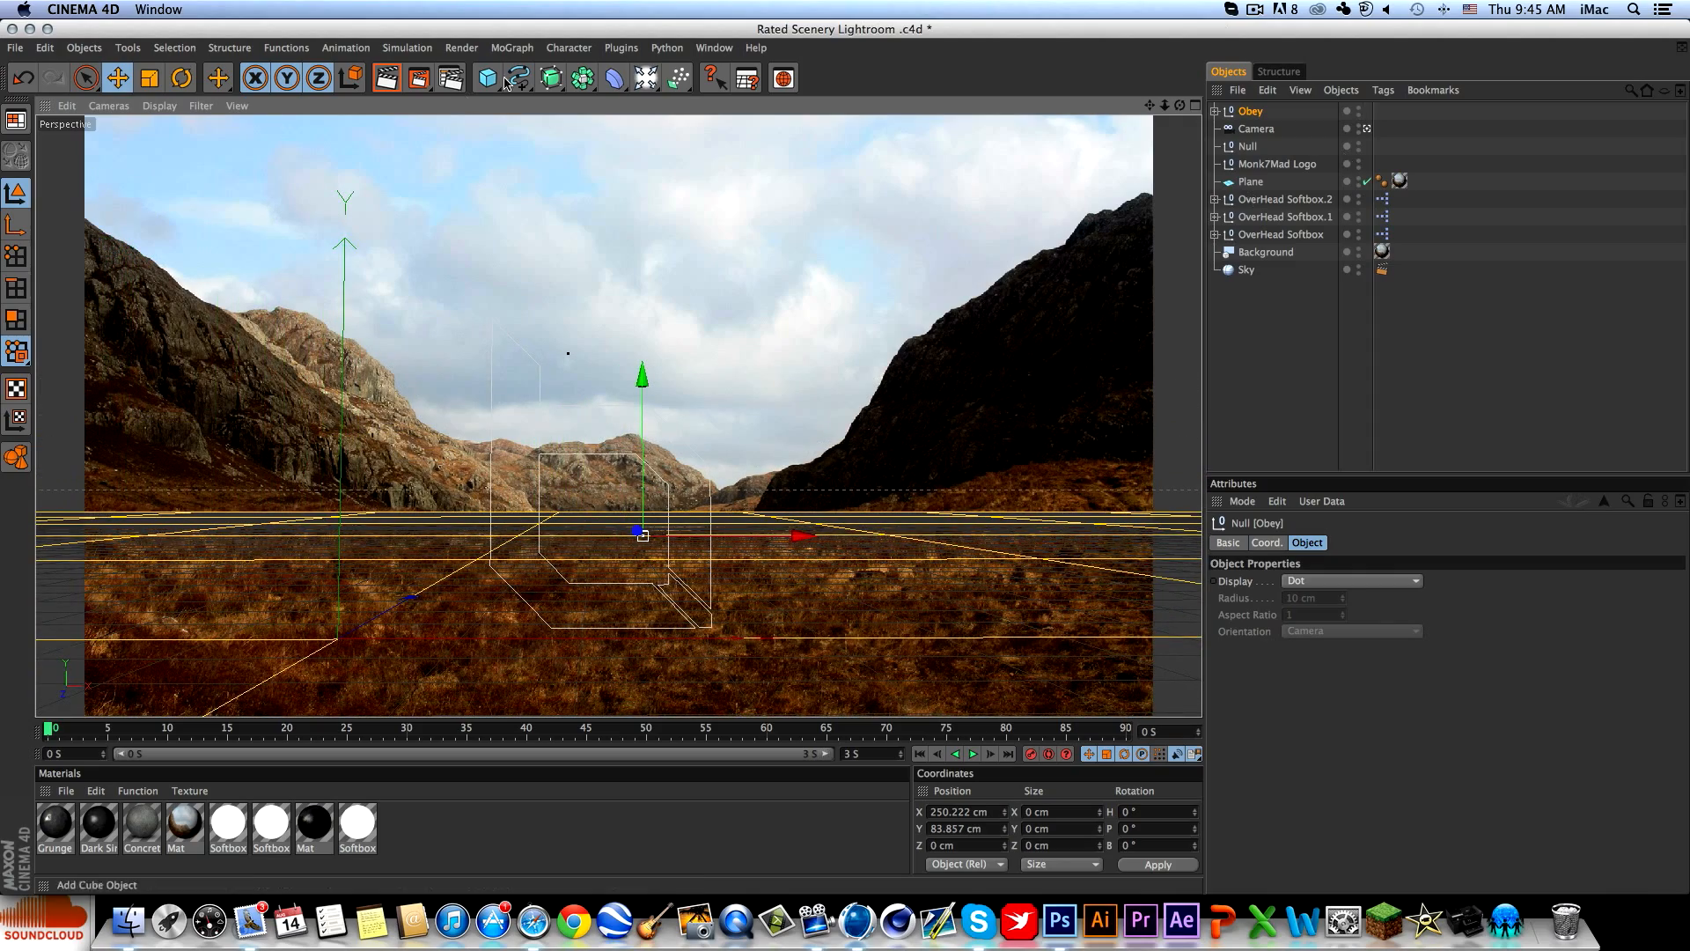
left_click_drag(551, 77, 743, 93)
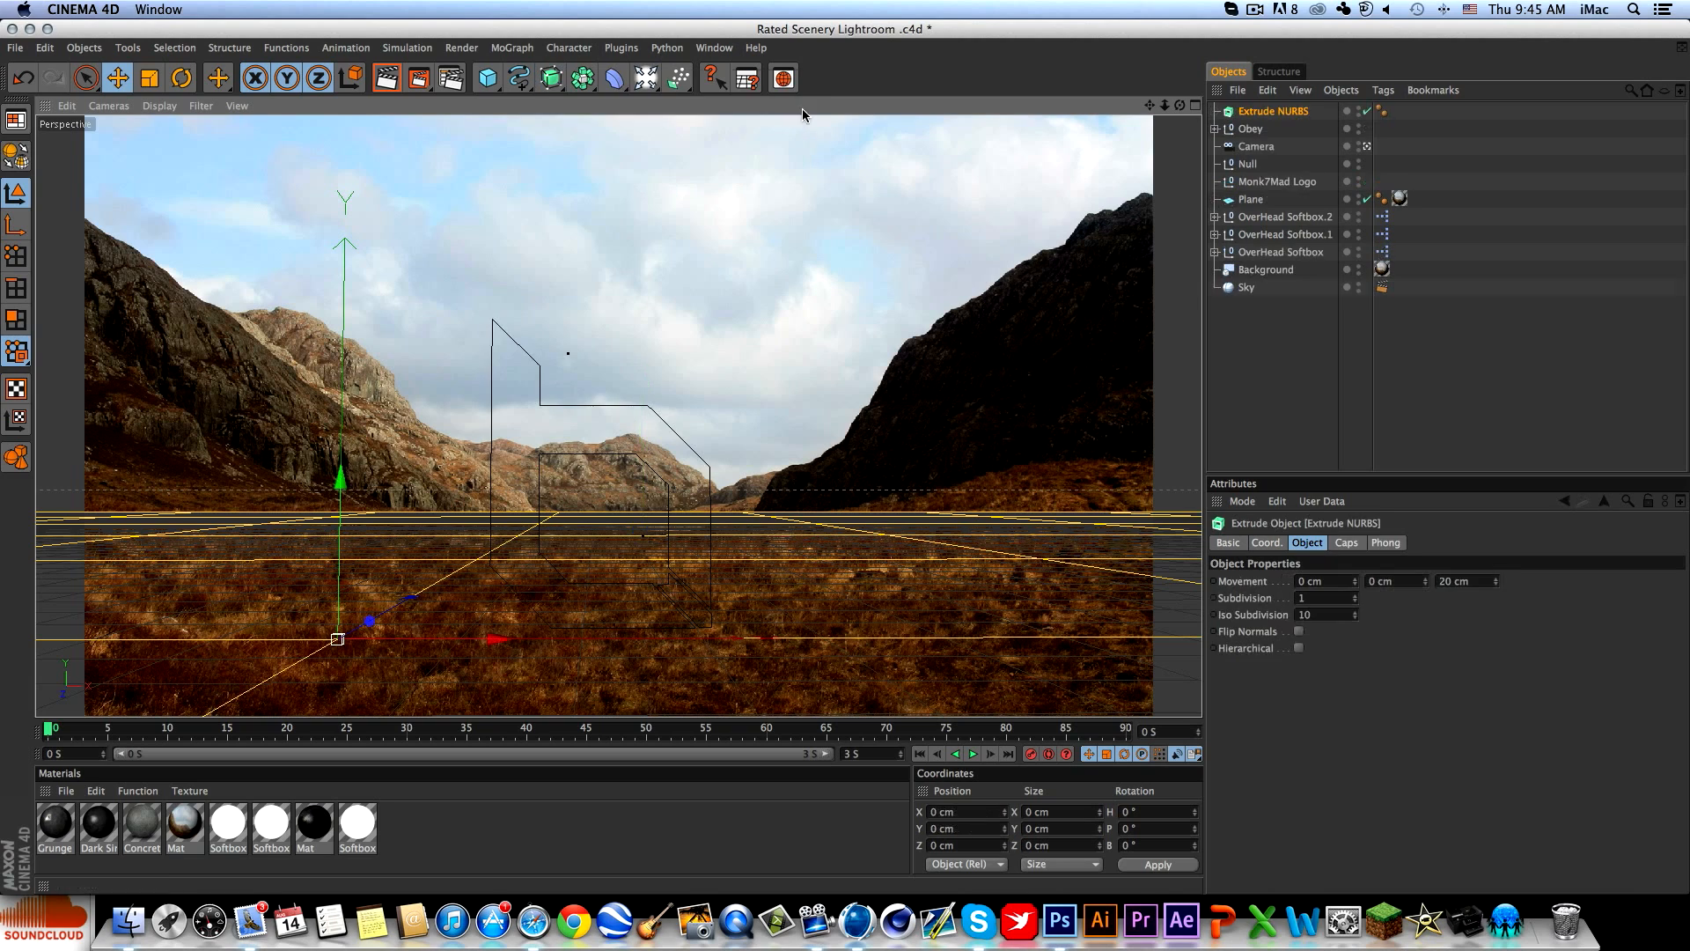
left_click(1216, 128)
left_click(1257, 112)
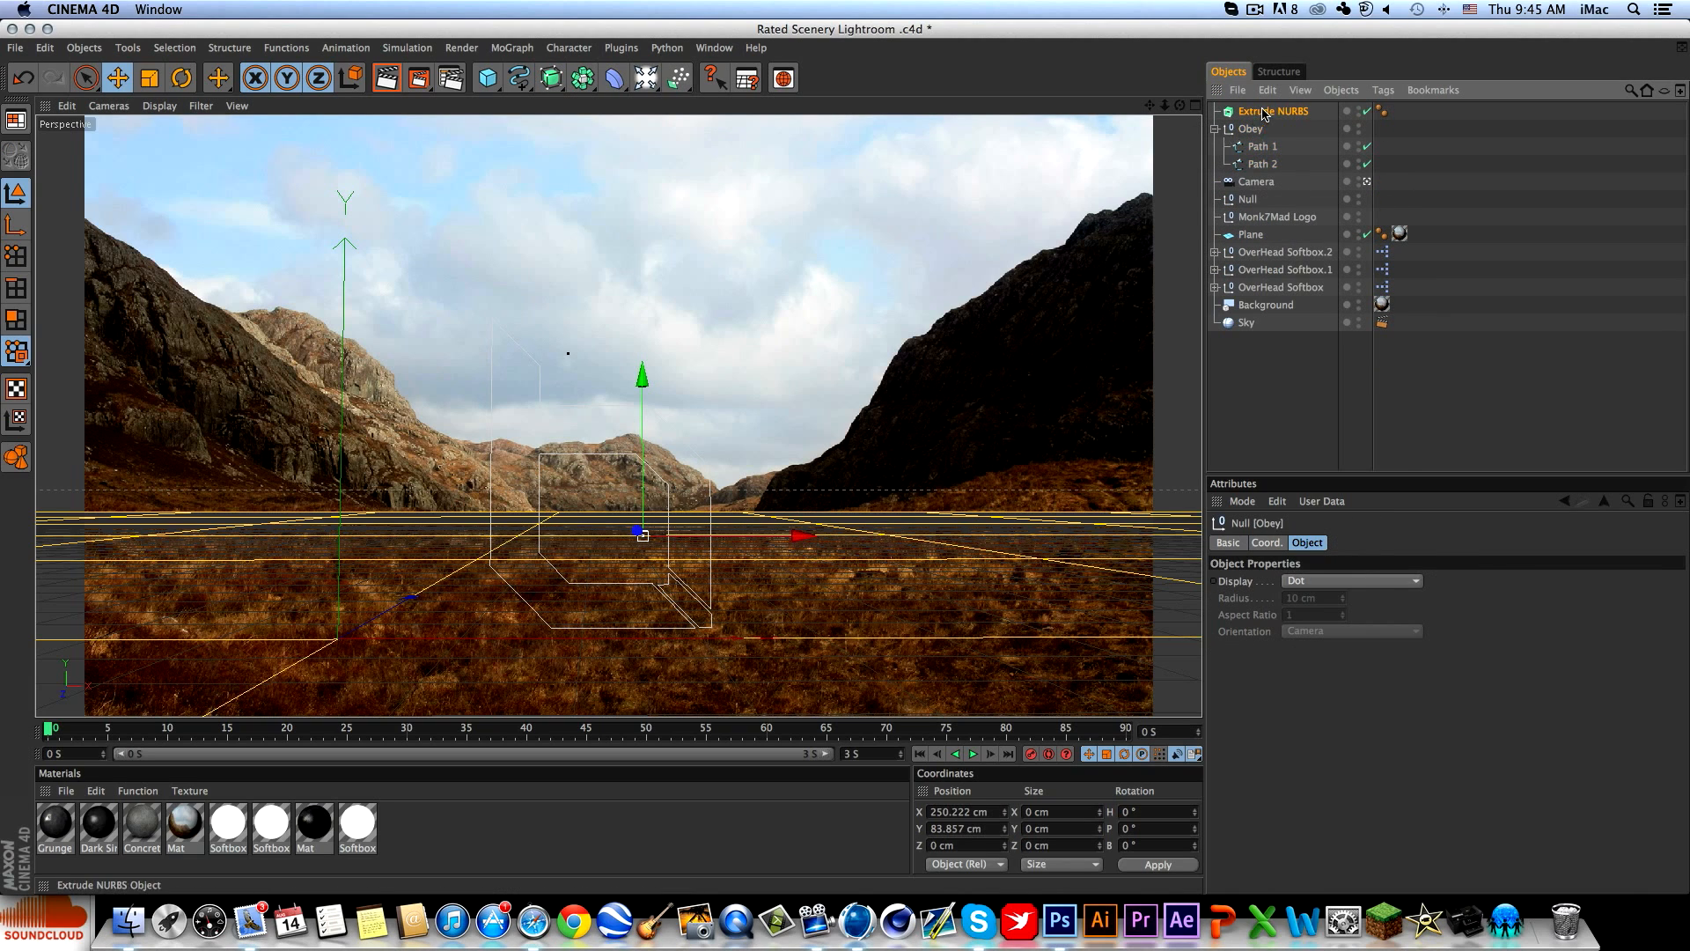
key("super+v")
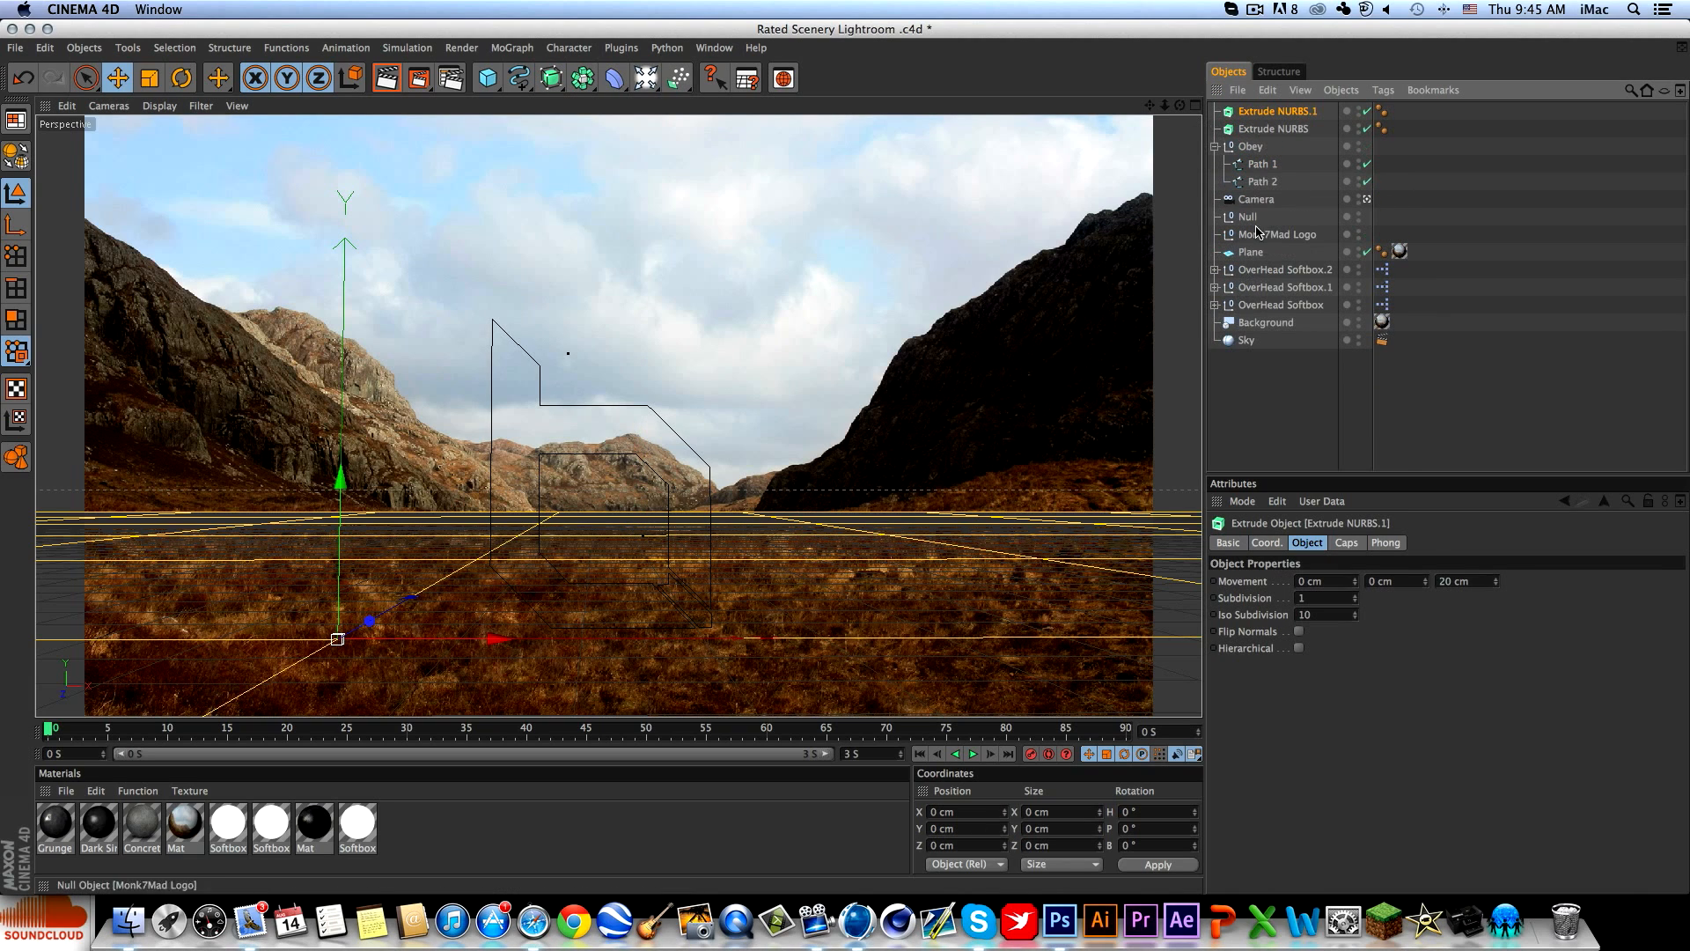
Nest Path 1 and Path 2 each under its own Extrude NURBS, and delete the emptied Obey null.
left_click(1263, 162)
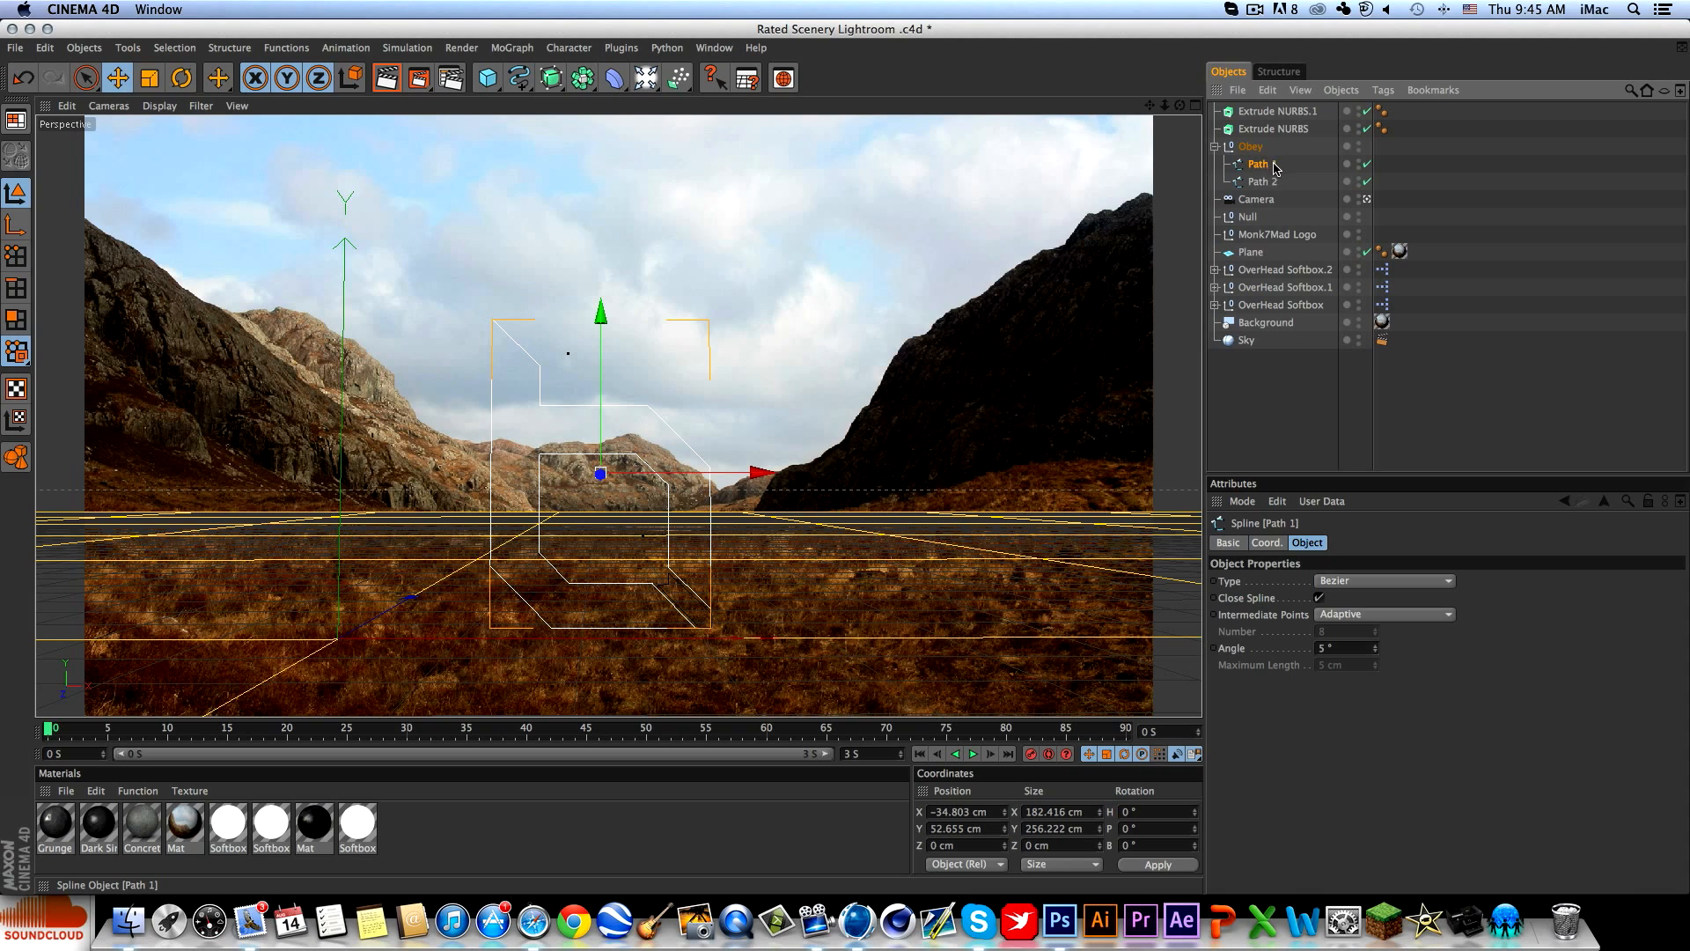
left_click_drag(1272, 129, 1244, 115)
left_click(1217, 148)
left_click(1214, 146)
left_click(1216, 112)
left_click(1245, 149)
key("Delete")
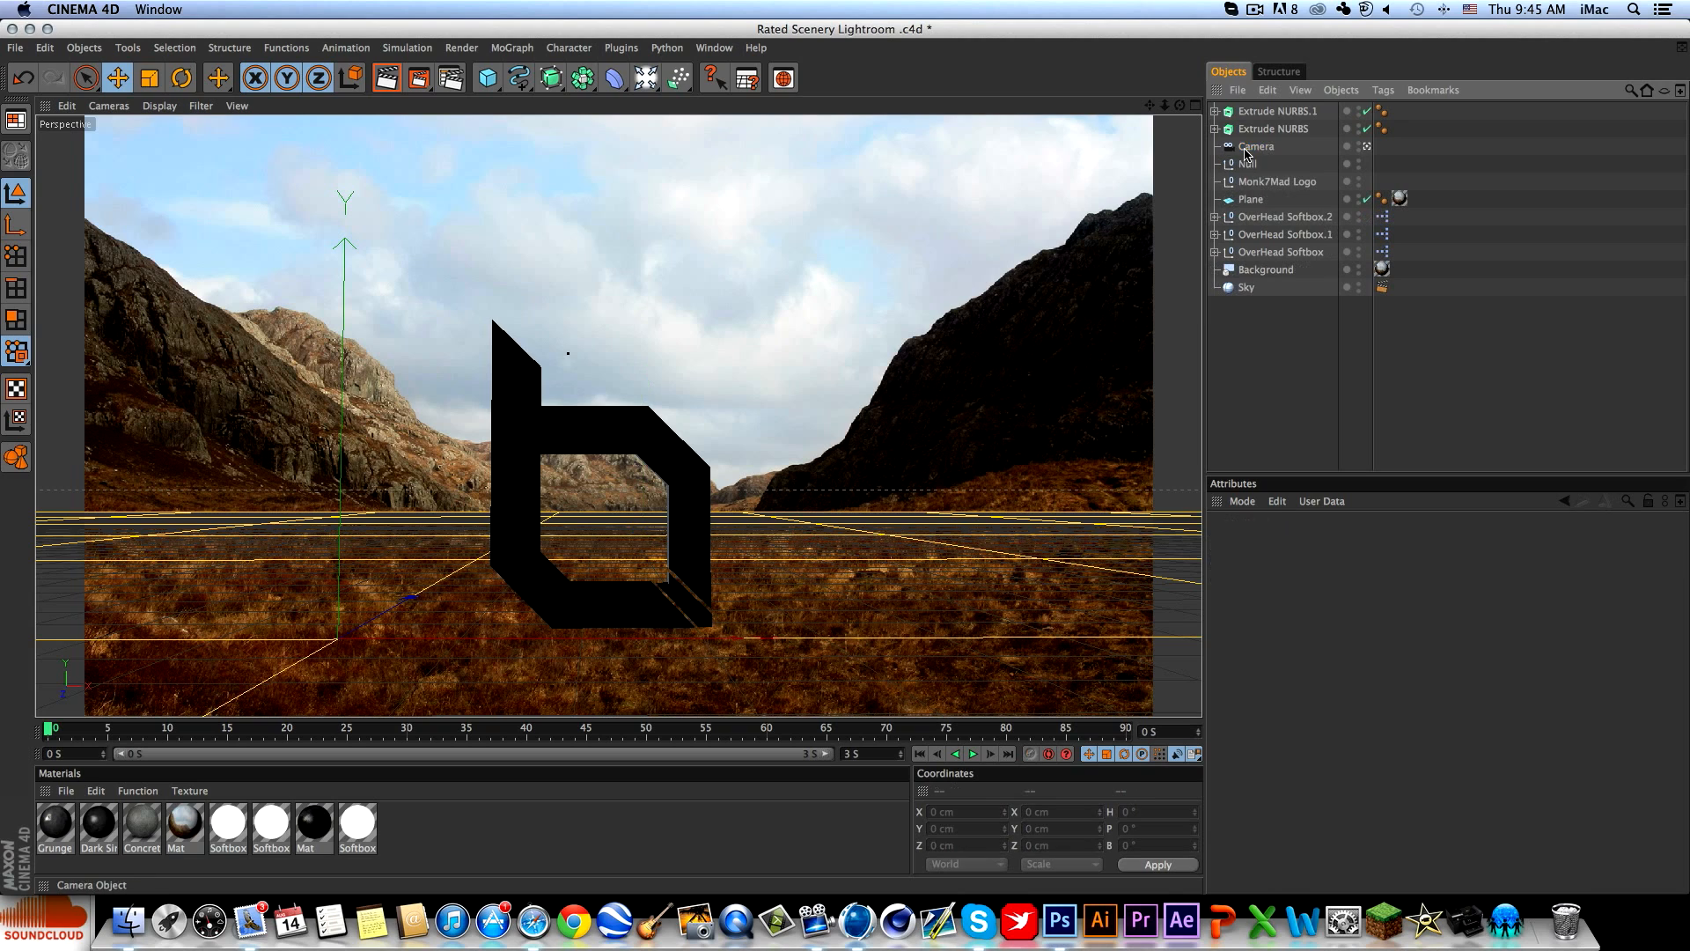
Set the Z extrusion movement of both Extrude NURBS objects to 60 cm.
left_click(1257, 132)
left_click(1265, 115, "shift")
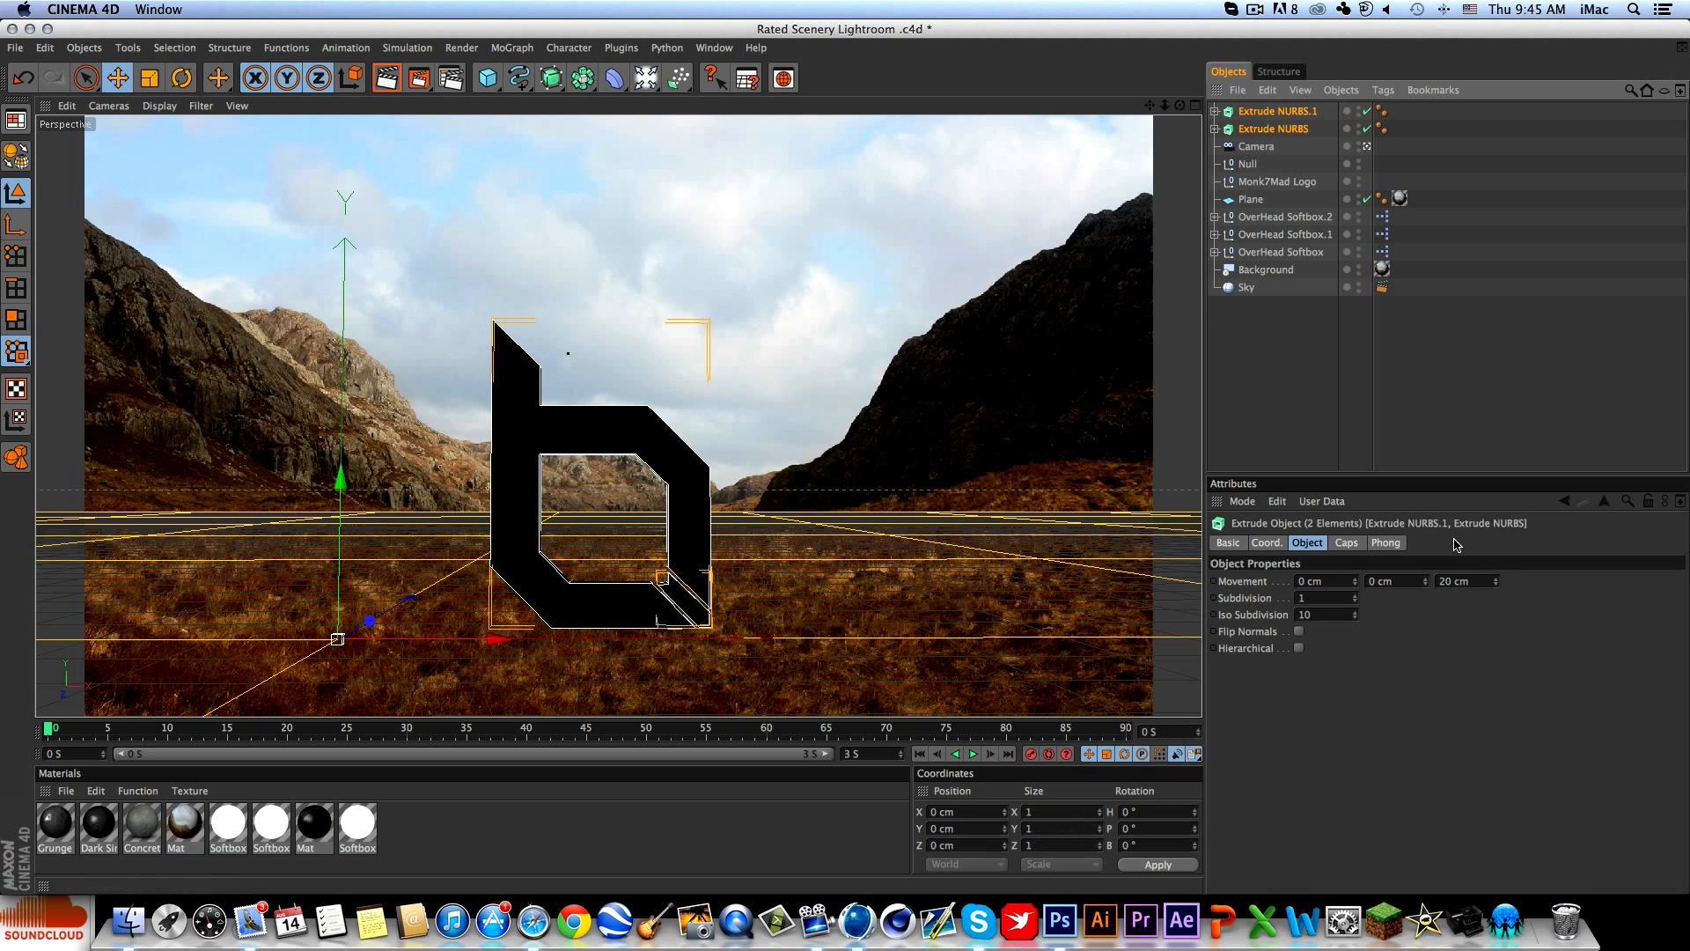
left_click_drag(1496, 582, 1500, 528)
left_click(1486, 581)
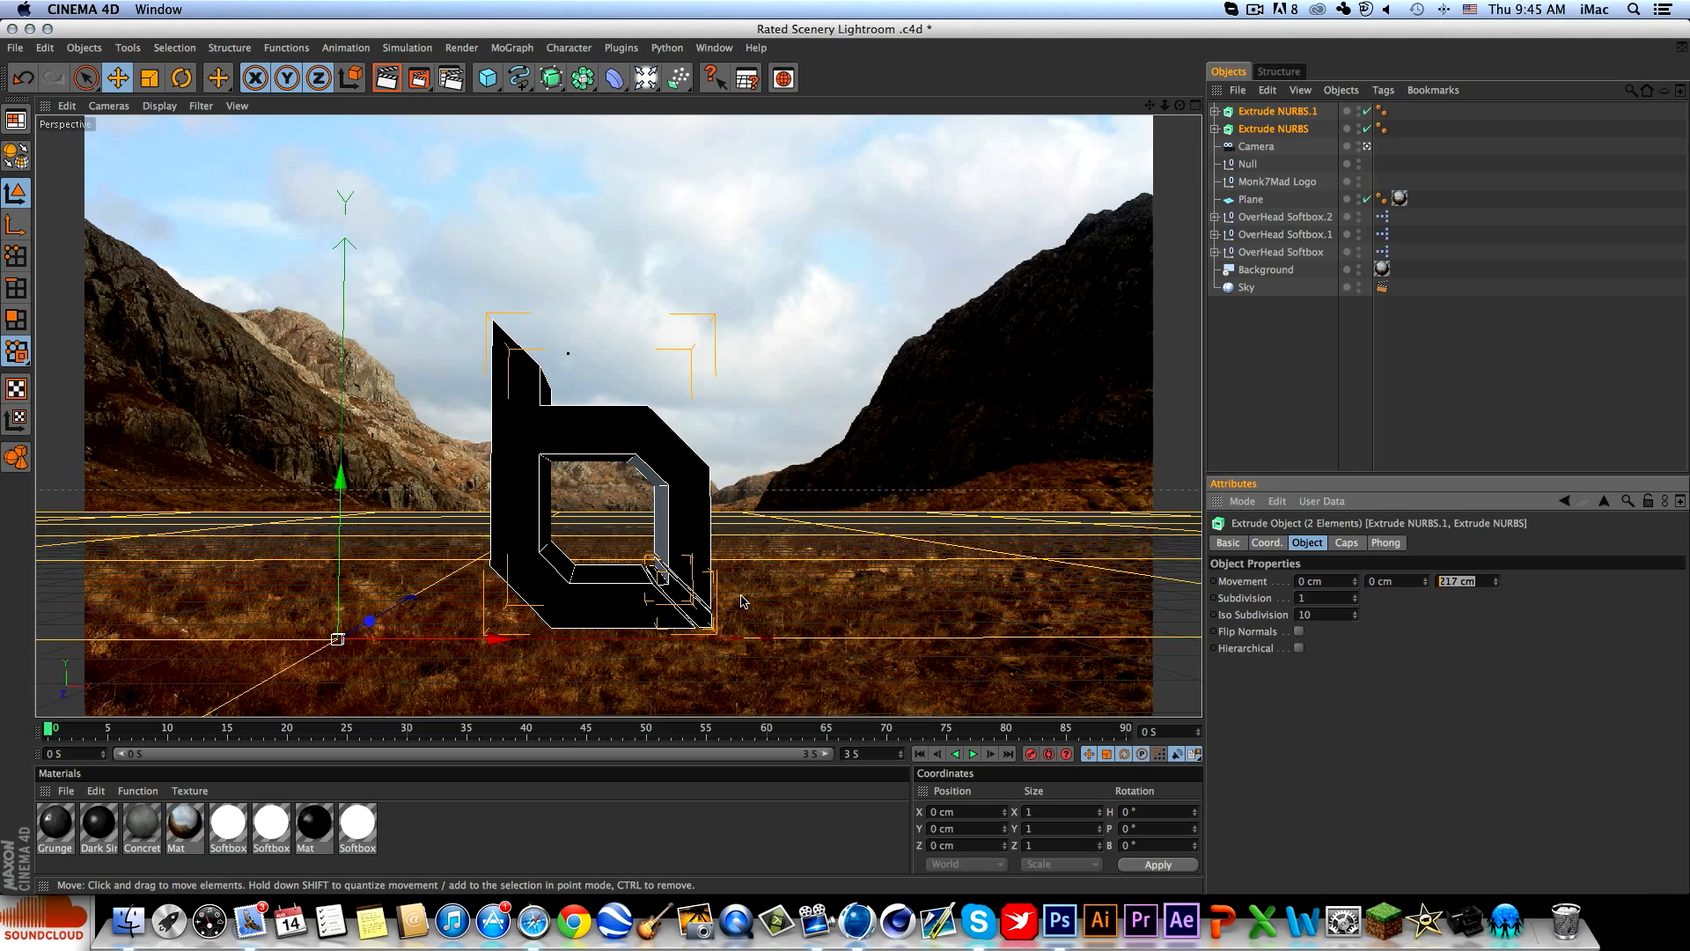
key("Return")
Rotate both Extrude NURBS objects to a 90° heading and deselect them.
left_click_drag(764, 590, 726, 607, "alt")
left_click(405, 614)
key("r")
left_click_drag(378, 664, 588, 622)
left_click_drag(391, 655, 428, 646)
left_click(1657, 400)
Move both Extrude NURBS objects toward the softbox setup, to about -10441 cm in X.
scroll(748, 515, "down", 7)
left_click_drag(748, 515, 474, 533, "alt")
scroll(473, 533, "down", 10)
left_click(1250, 113)
left_click(1253, 129, "shift")
scroll(797, 333, "down", 5)
key("e")
left_click_drag(719, 418, 1081, 387)
key("space")
left_click(370, 439)
key("space")
key("space")
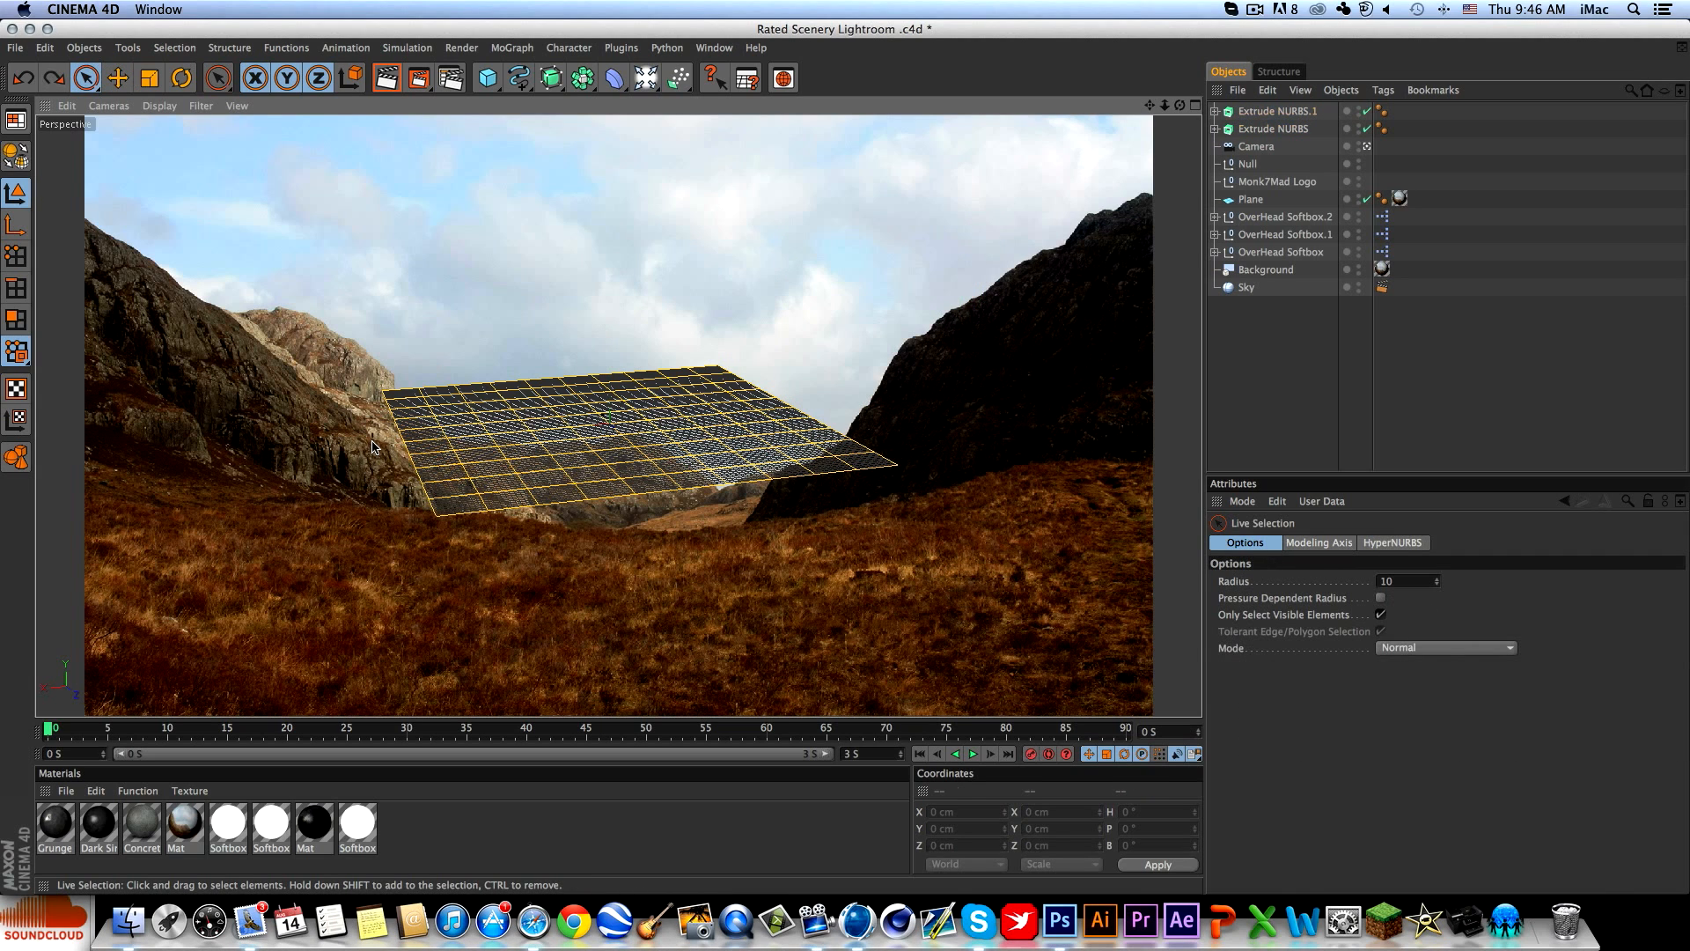
key("super+z")
Move both Extrude NURBS objects farther along the X axis, to about -32233 cm.
middle_click_drag(854, 431, 858, 425, "alt")
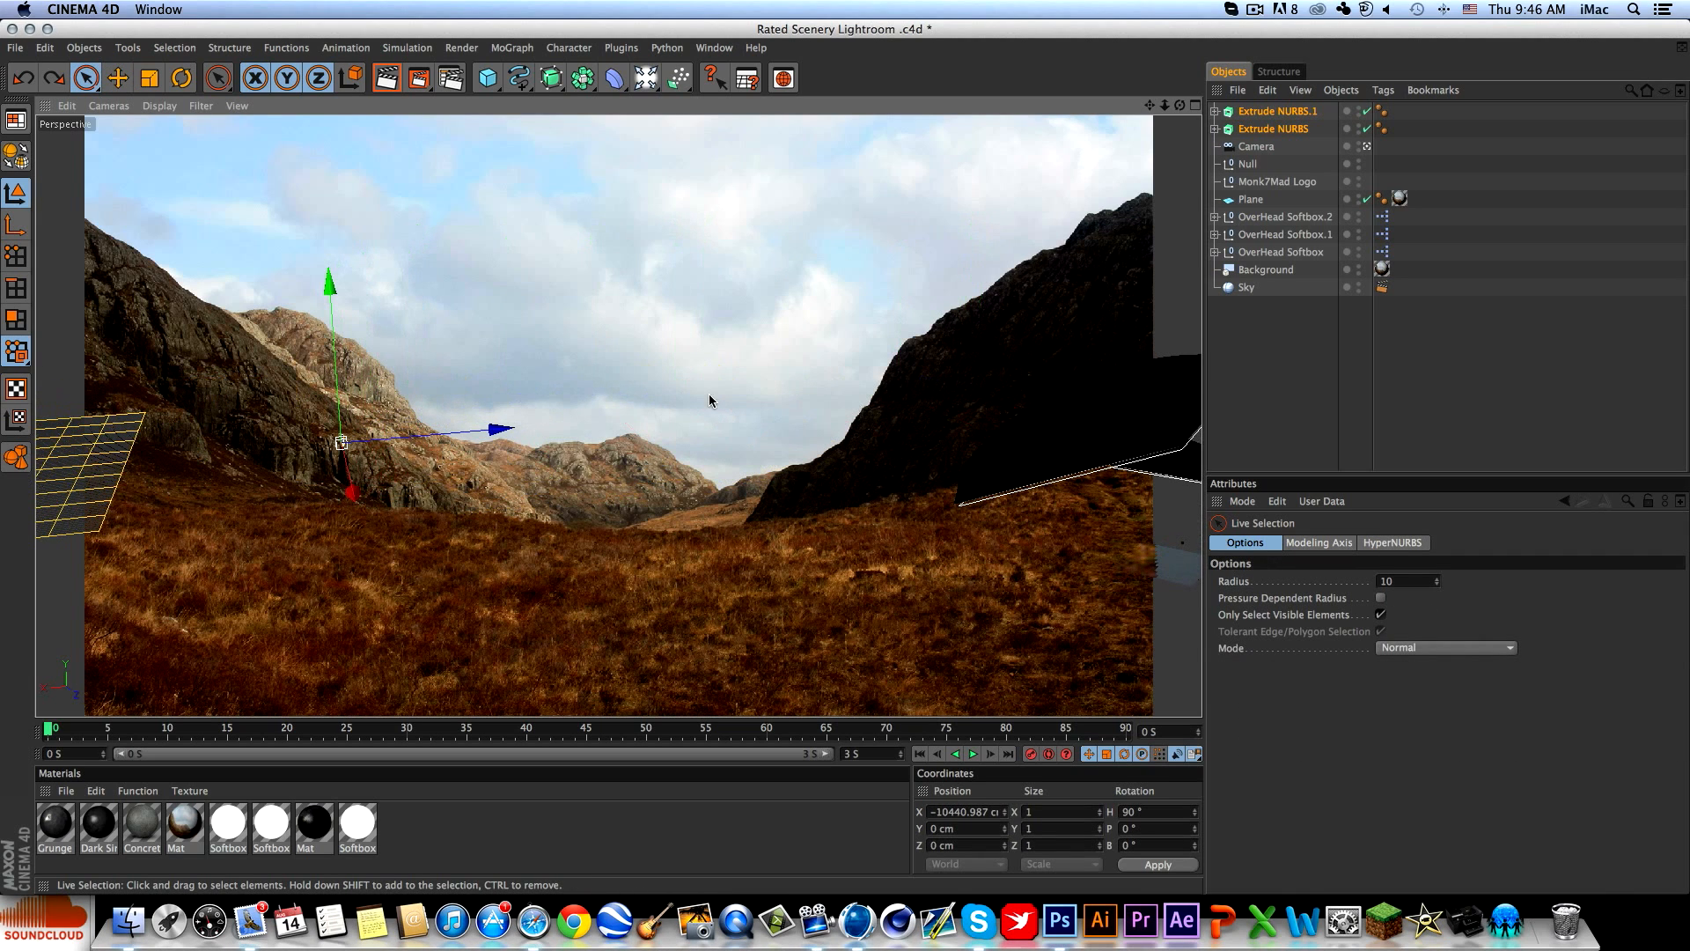
left_click_drag(490, 429, 1151, 370)
middle_click_drag(715, 407, 291, 432, "alt")
middle_click_drag(1047, 411, 811, 411, "alt")
left_click_drag(934, 401, 1087, 328, "alt")
middle_click_drag(203, 607, 456, 557, "alt")
Lower both Extrude NURBS objects beneath the overhead softboxes, to about -8300 cm in Y.
scroll(617, 537, "up", 5)
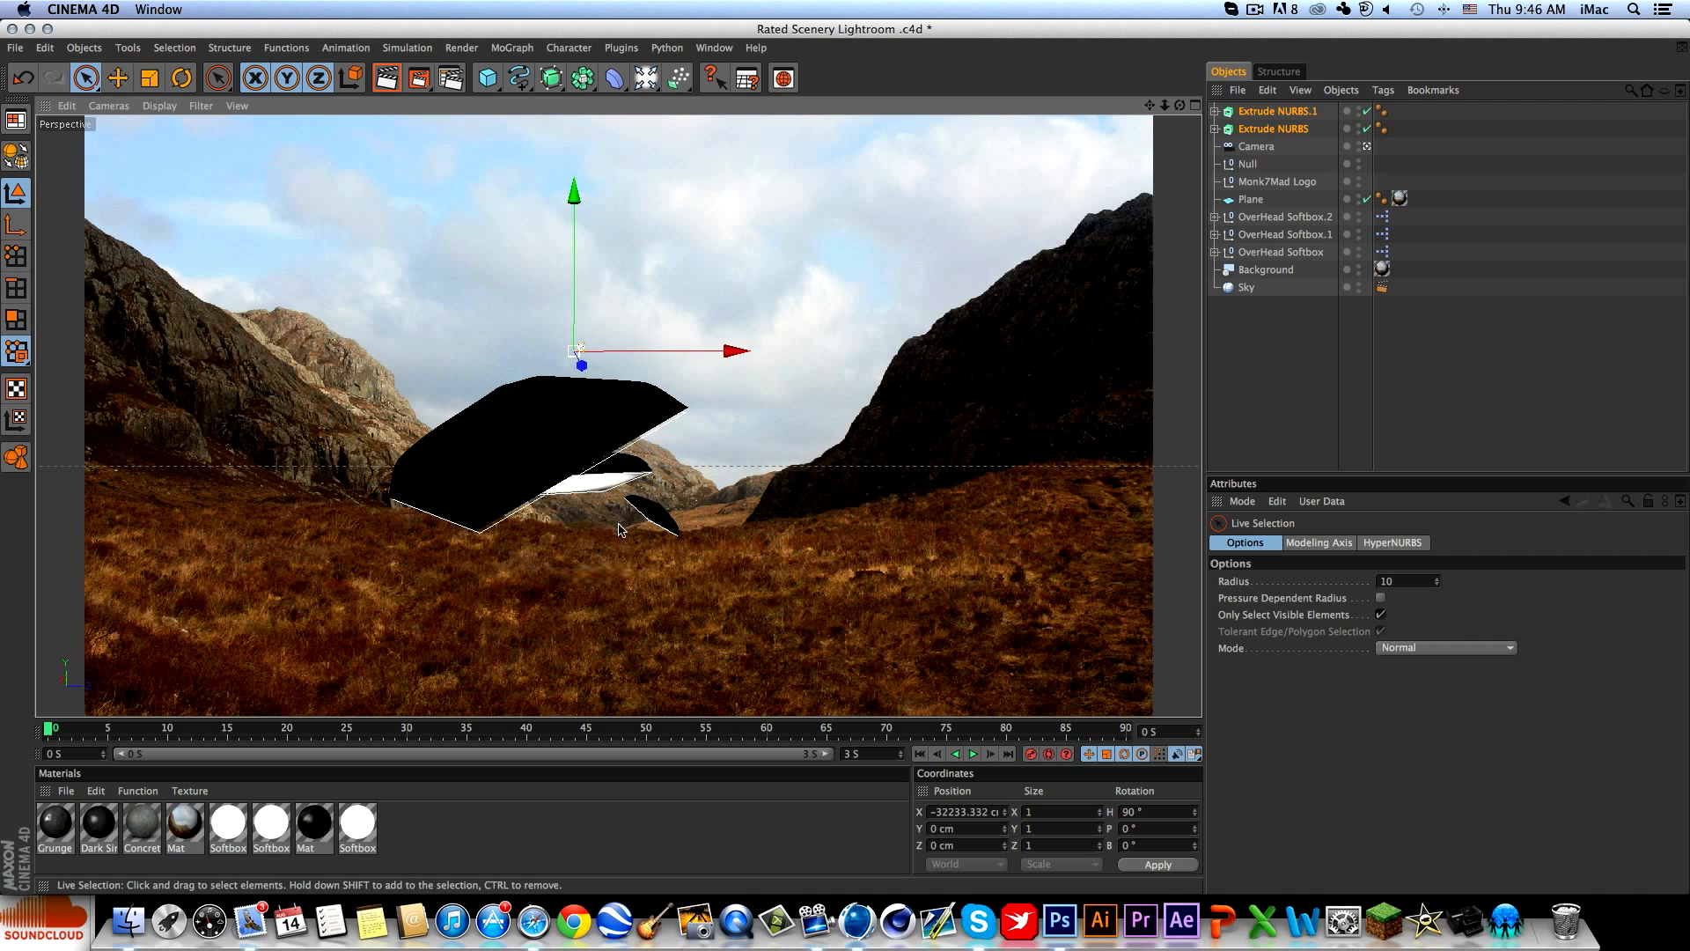
scroll(617, 538, "up", 5)
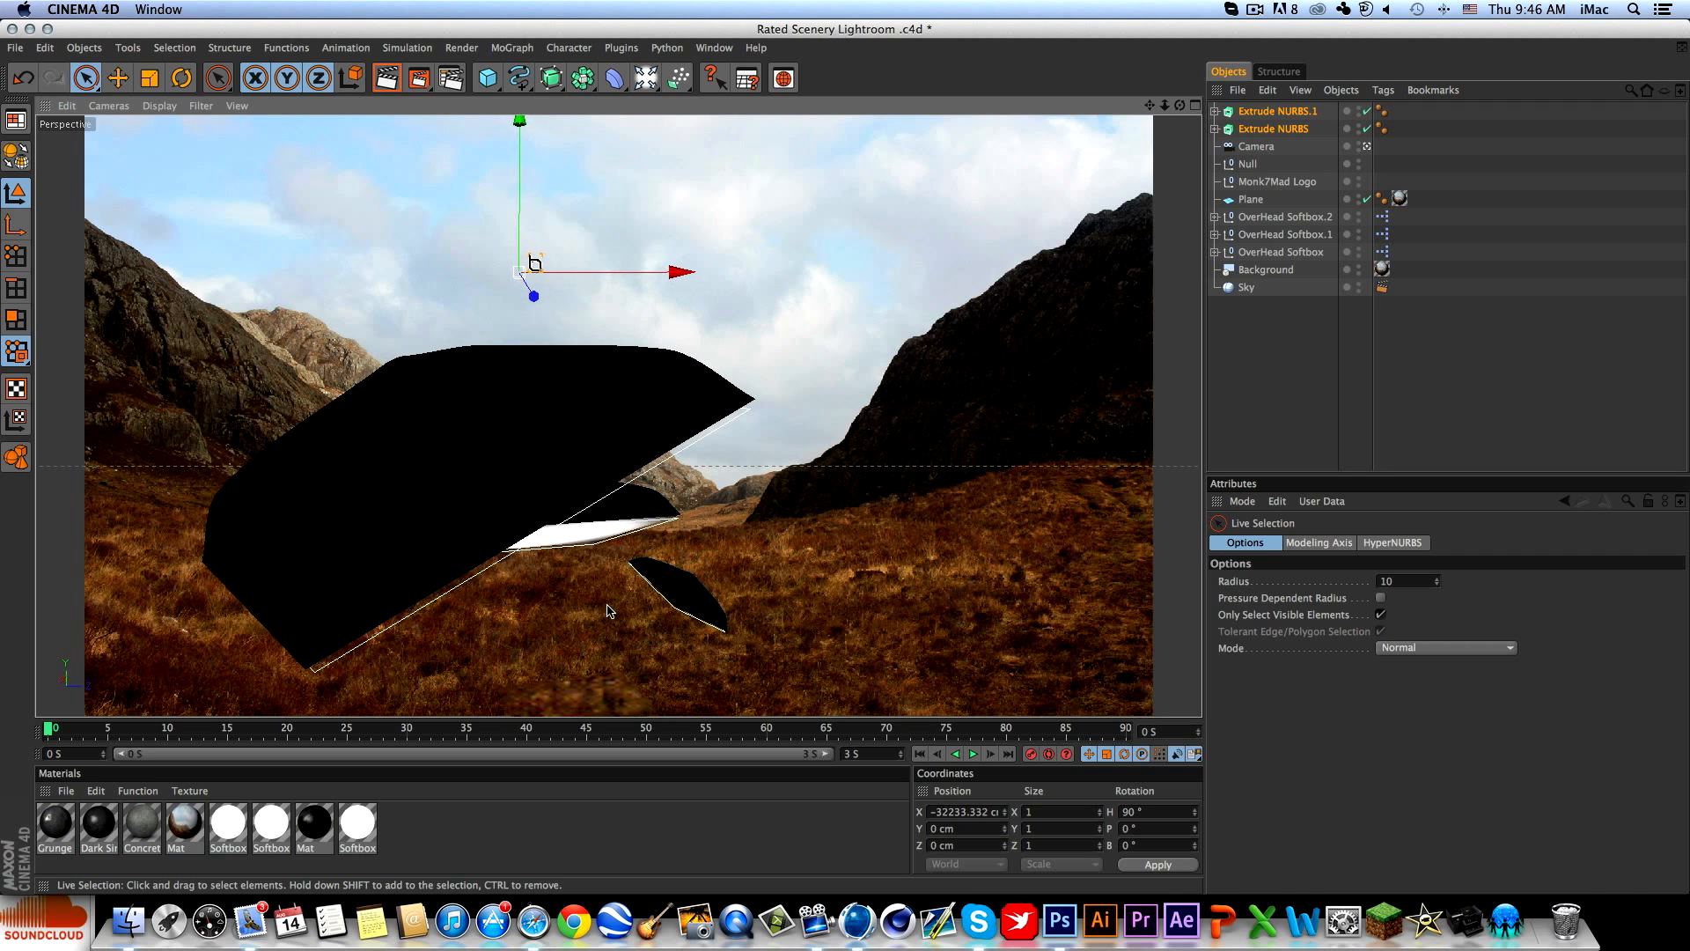
middle_click_drag(615, 614, 618, 631, "alt")
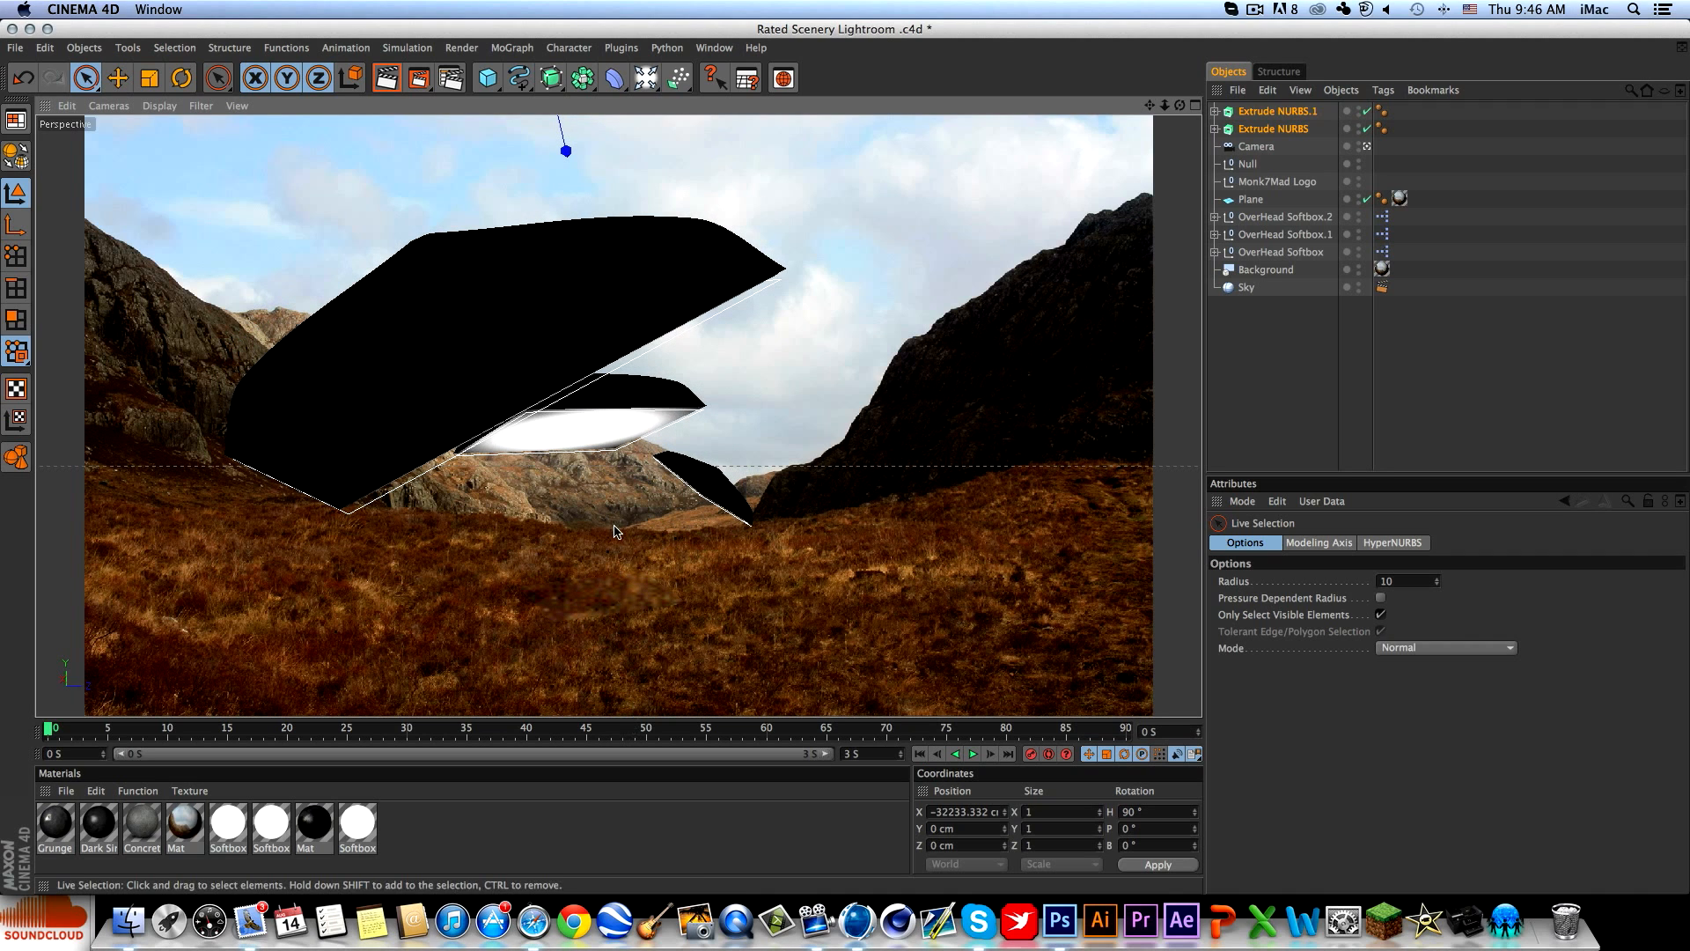
scroll(621, 239, "down", 4)
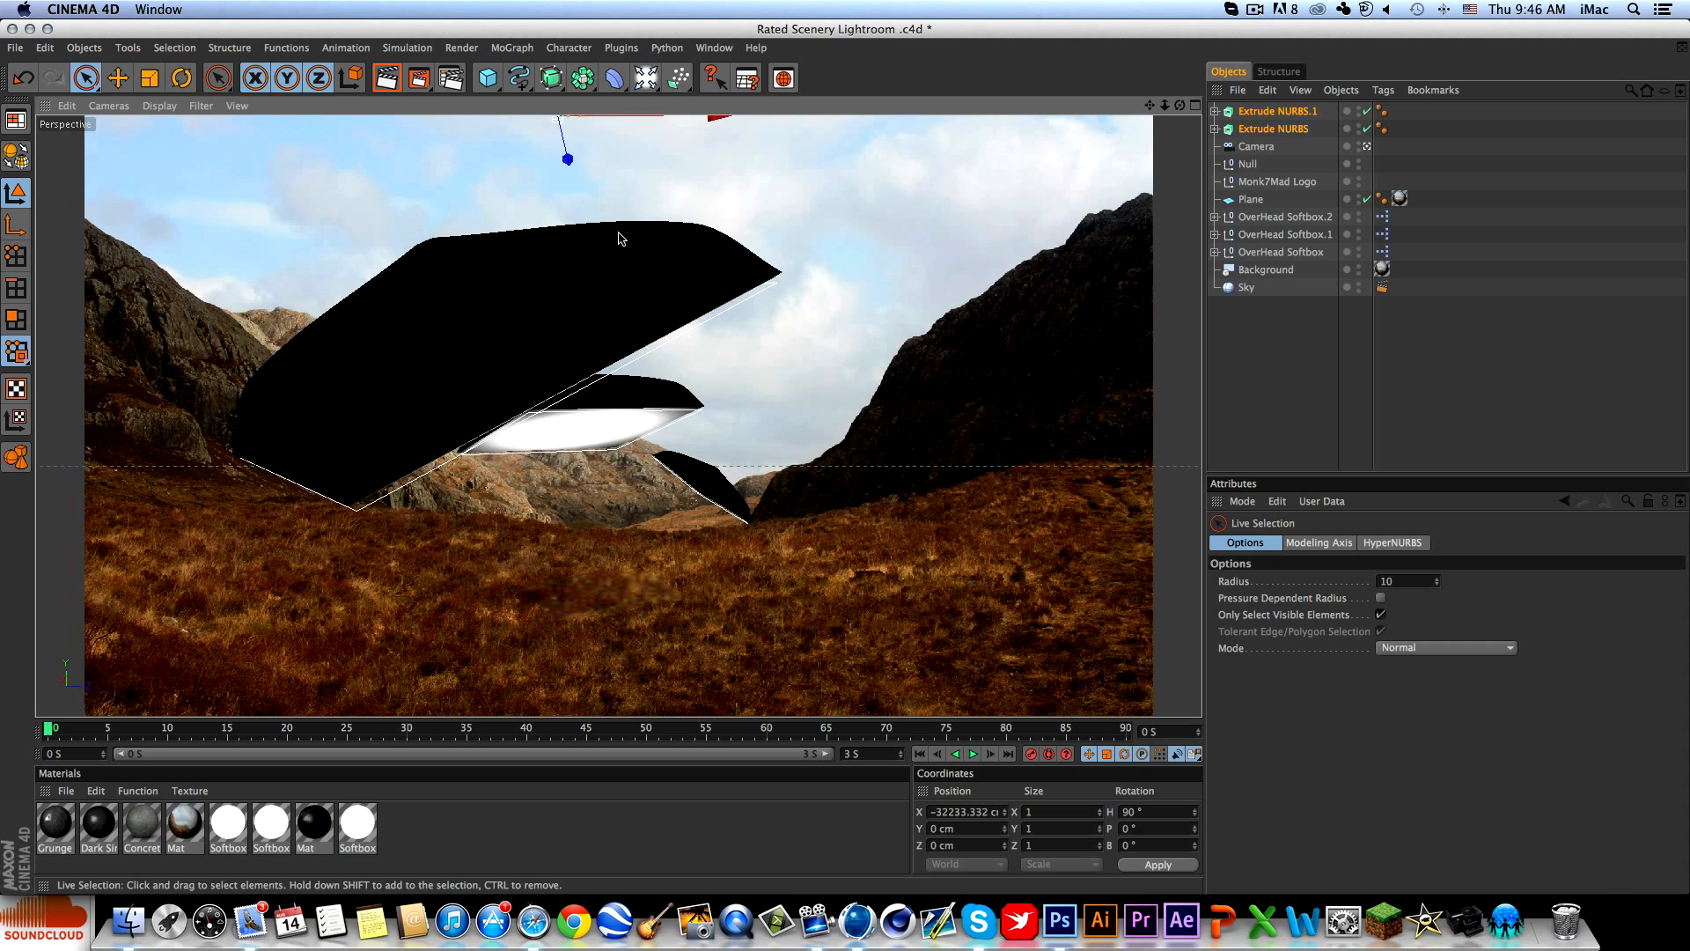
scroll(618, 240, "down", 1)
left_click_drag(585, 307, 847, 407, "alt")
left_click(876, 464)
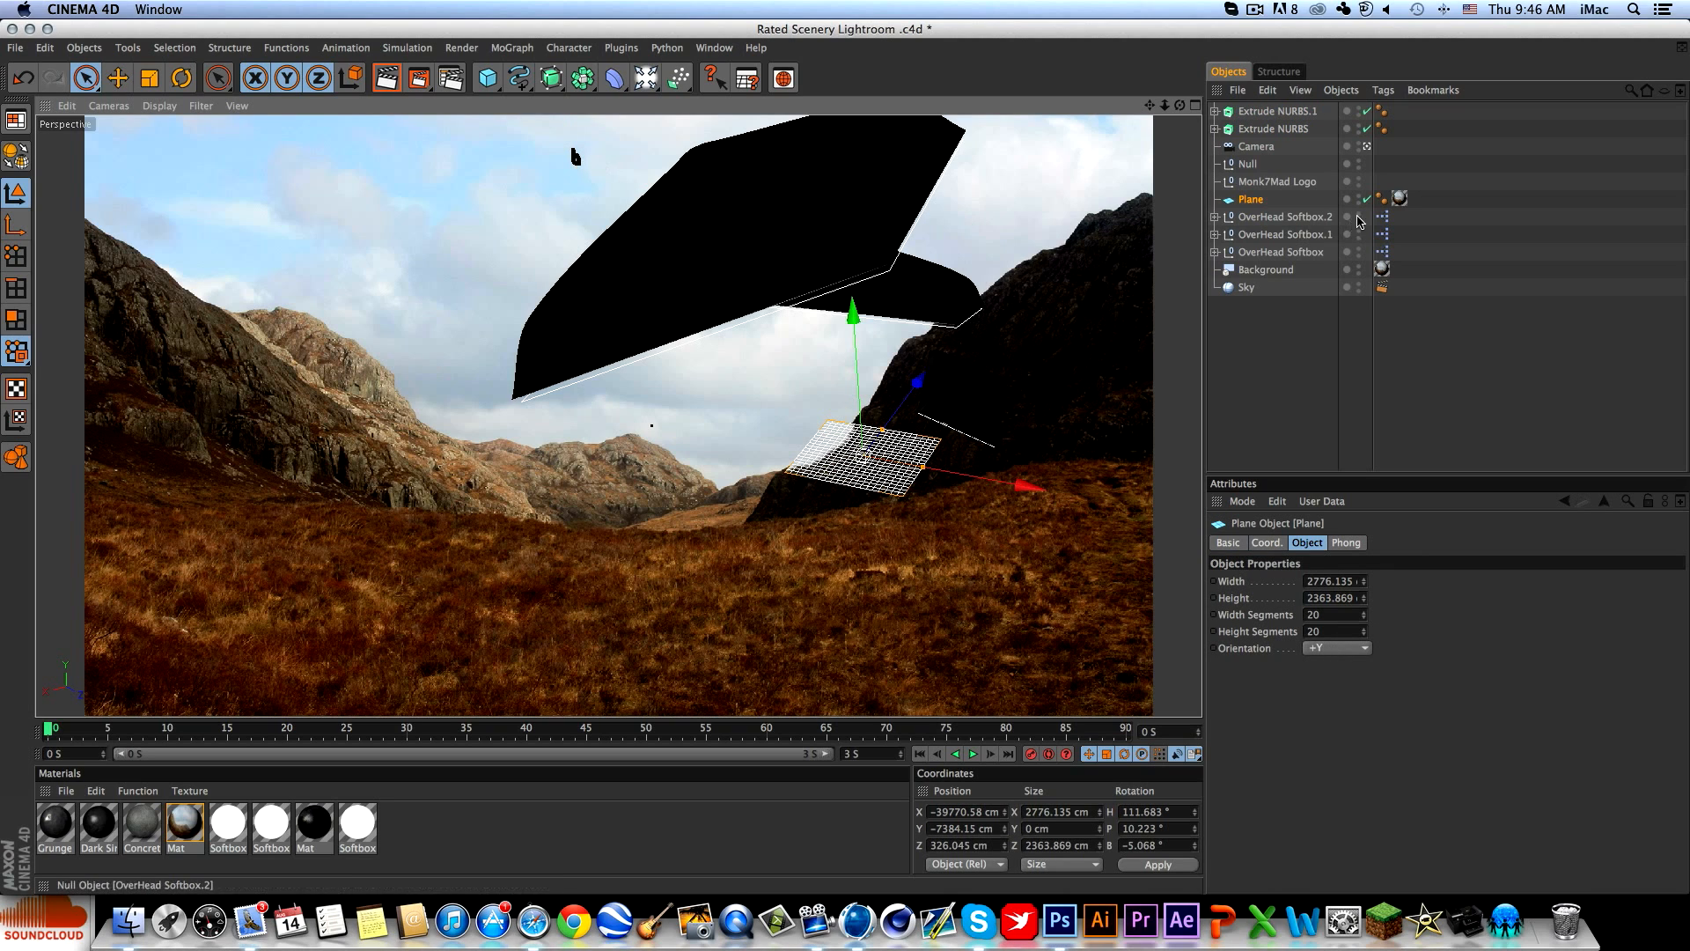
left_click(1277, 111)
left_click(1285, 129, "shift")
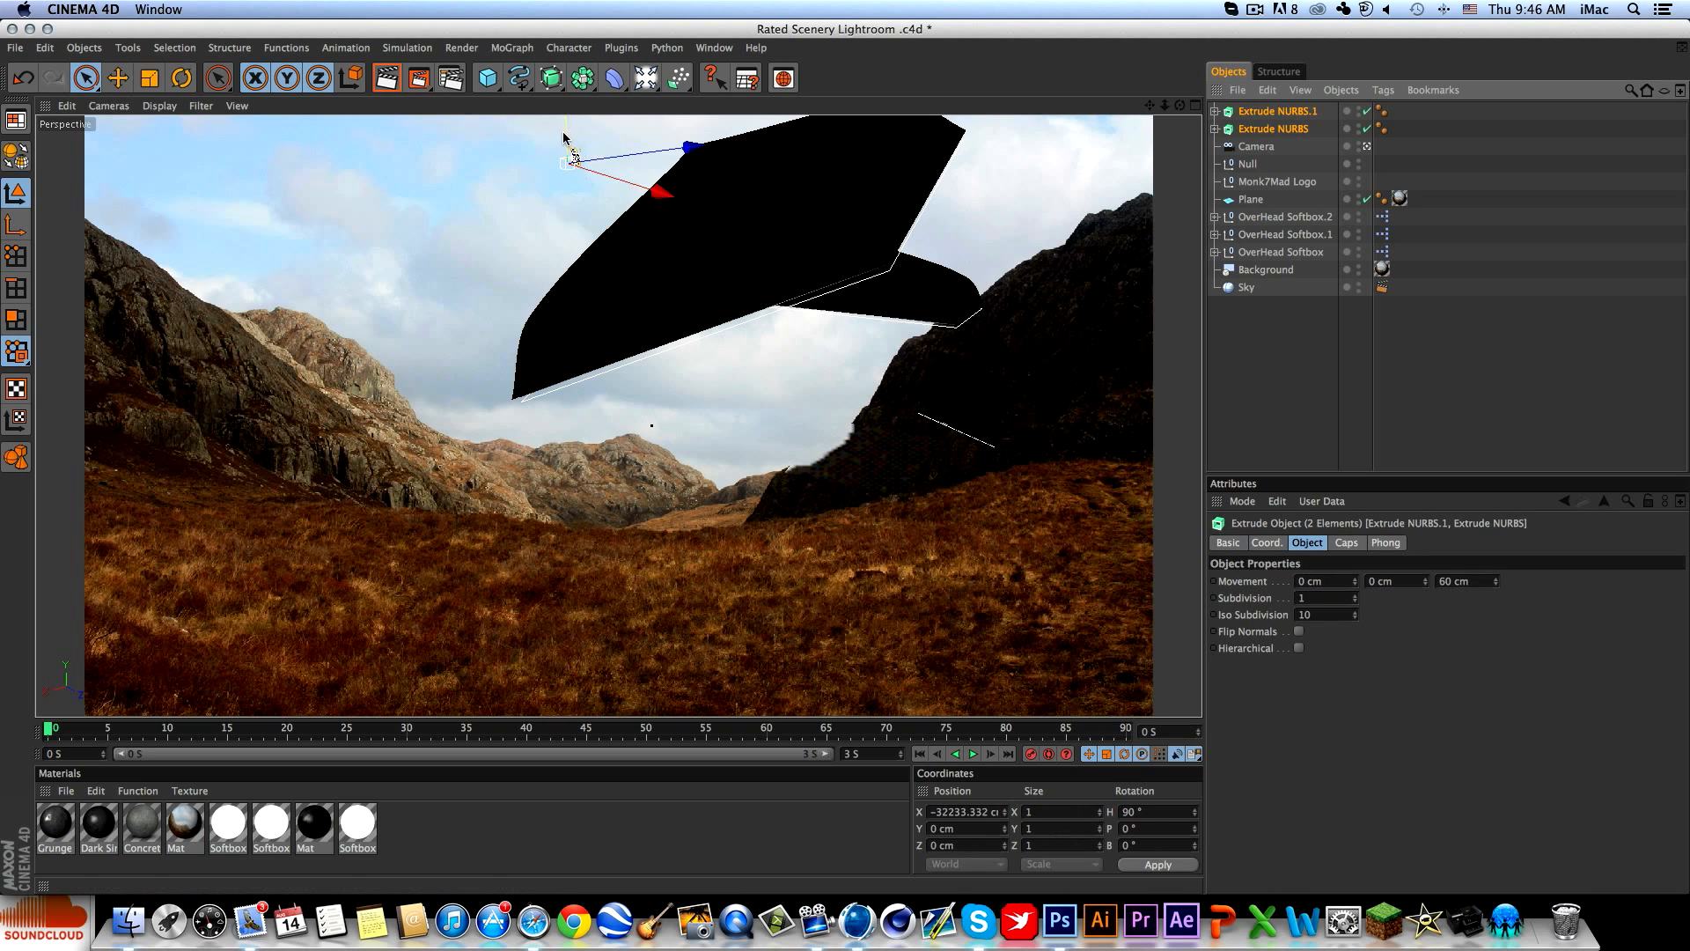
left_click_drag(564, 136, 578, 408)
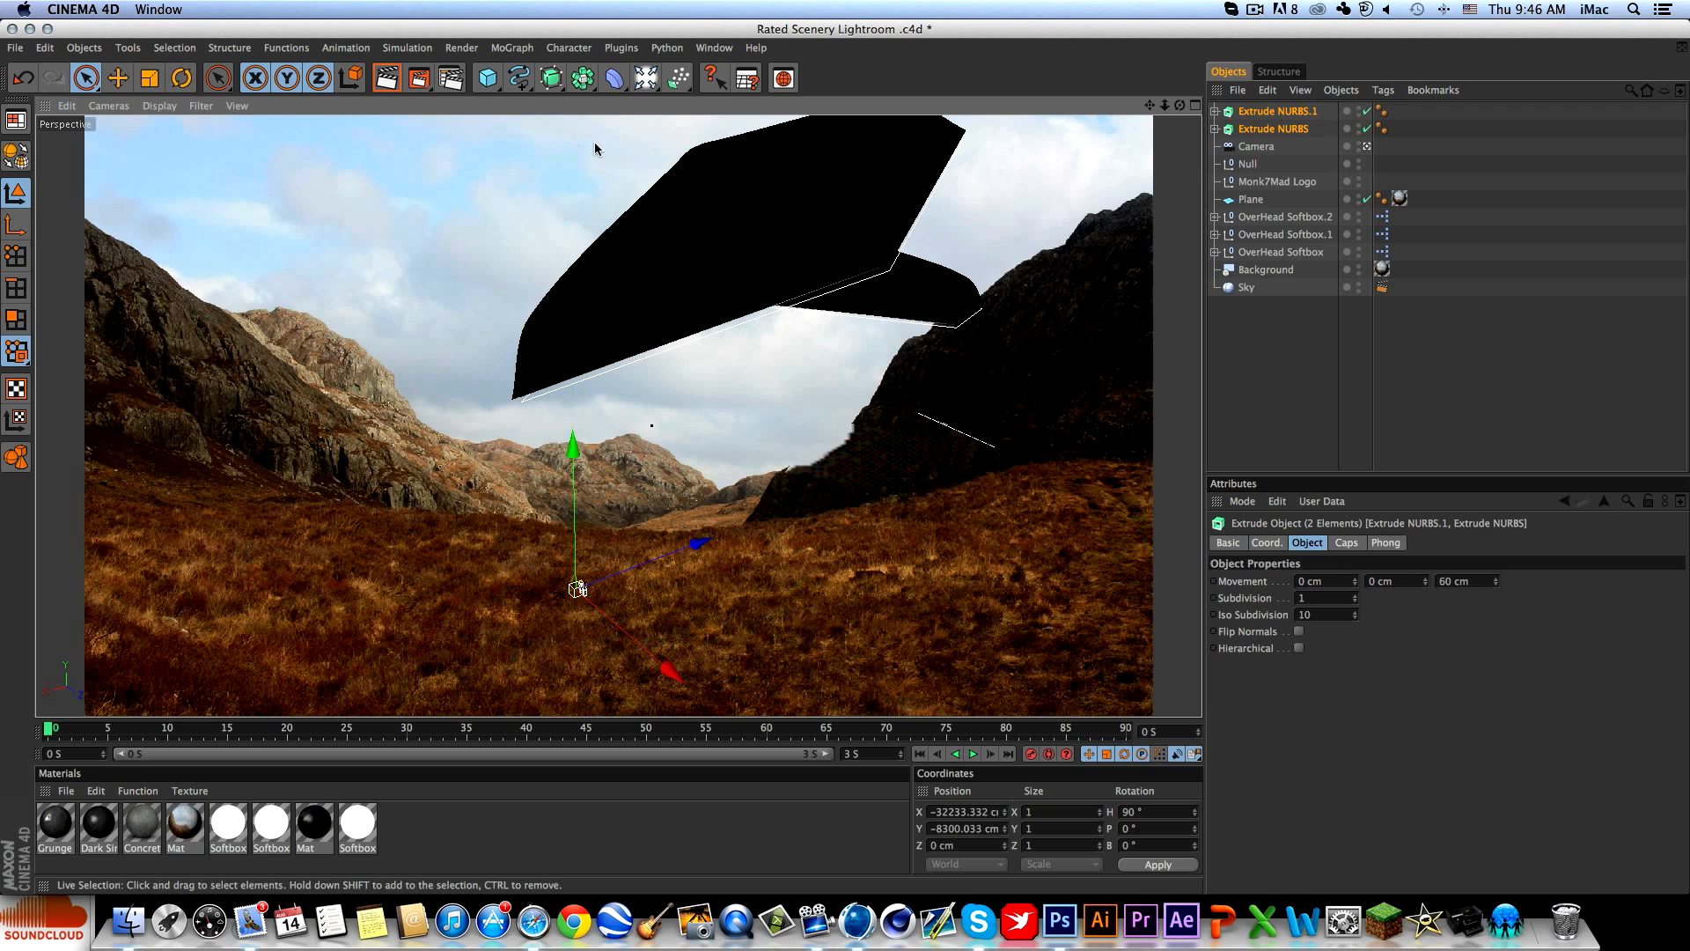
Scale up both Extrude NURBS objects together so the logo is larger beneath the softboxes.
left_click_drag(650, 426, 918, 387, "alt")
scroll(630, 560, "up", 5)
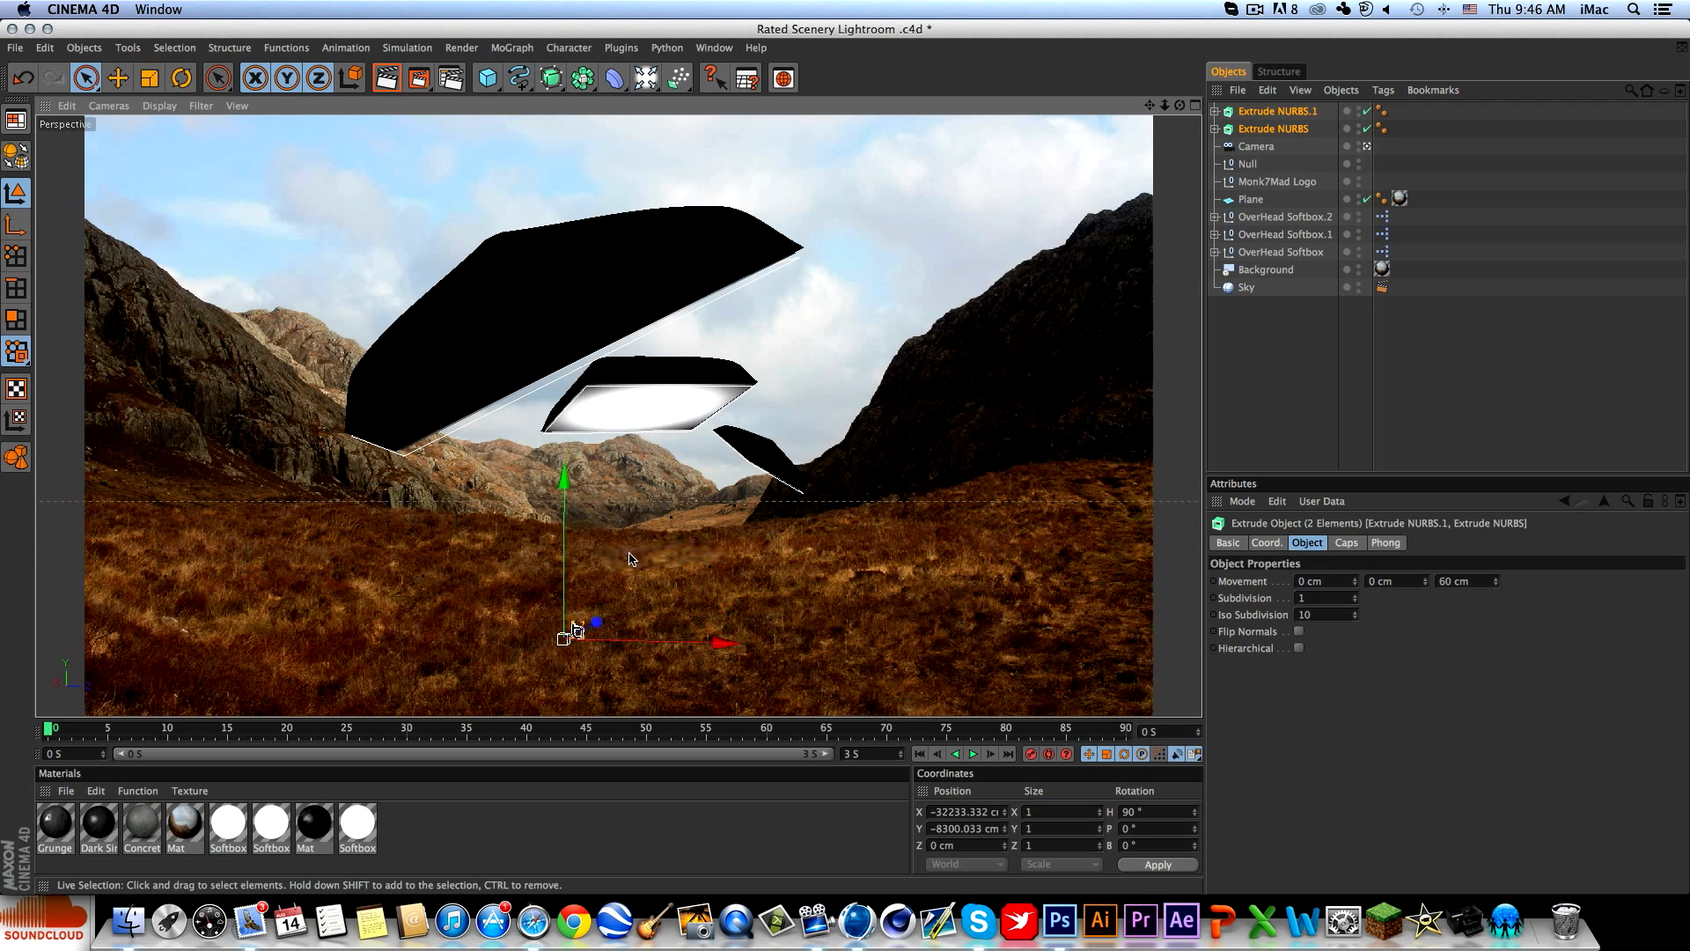
key("t")
left_click_drag(592, 601, 698, 558)
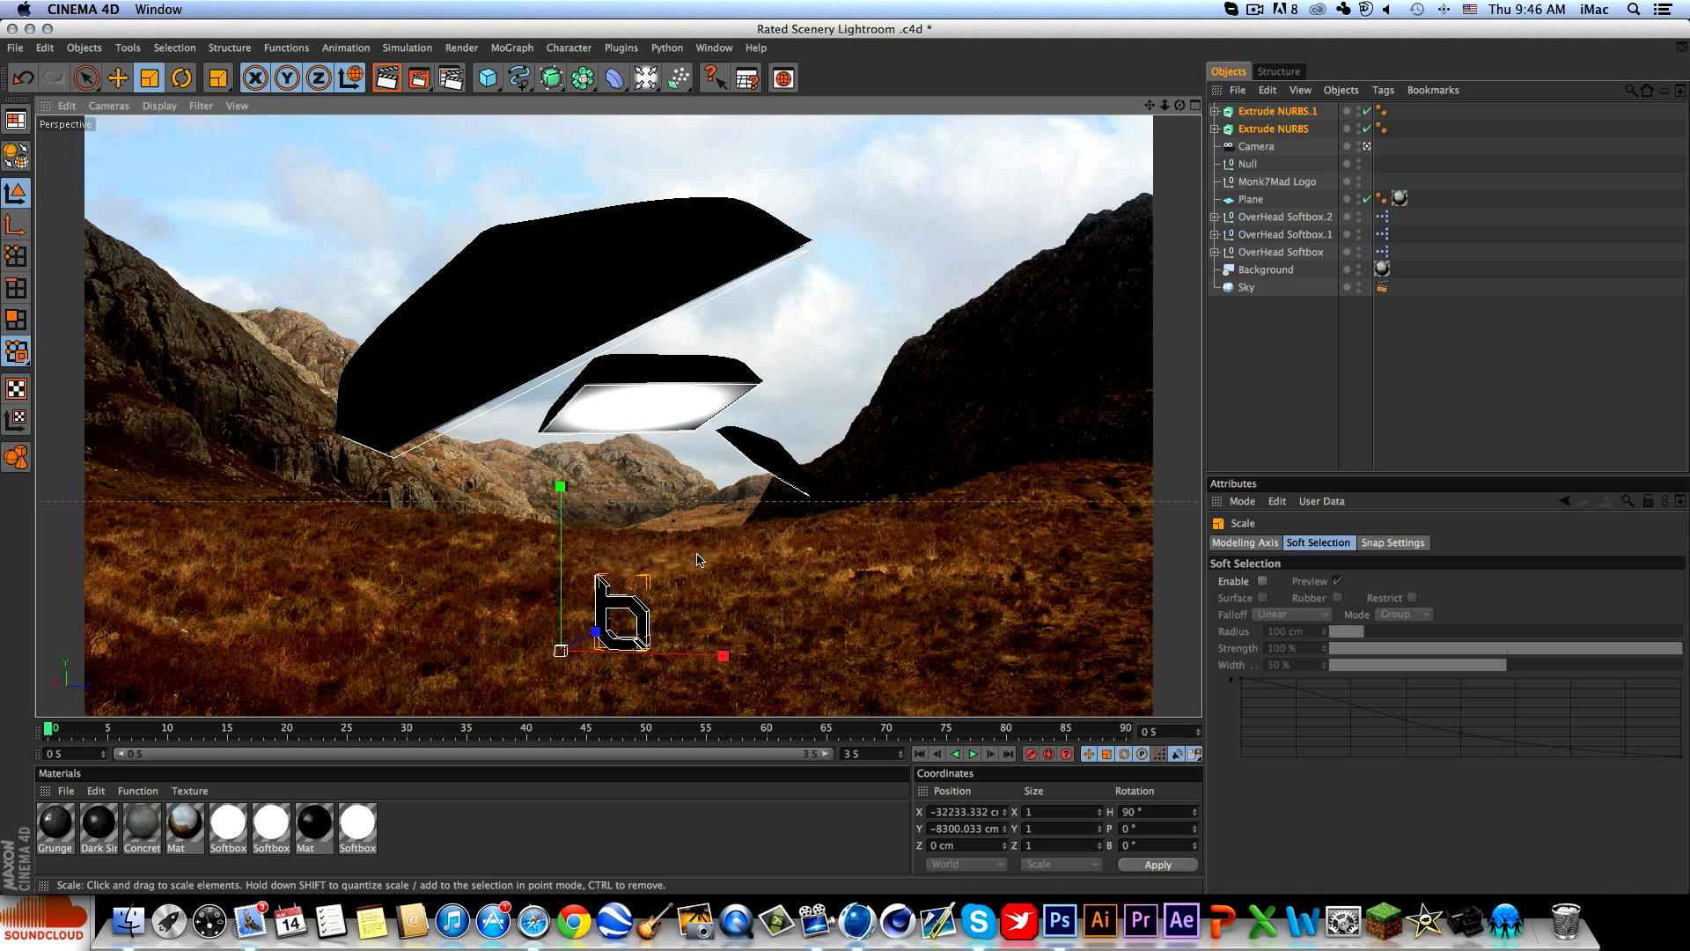
left_click_drag(496, 561, 715, 622)
Tilt the extruded logo to about 98.5° heading, -10° pitch and 348.4° bank, and deselect it.
key("r")
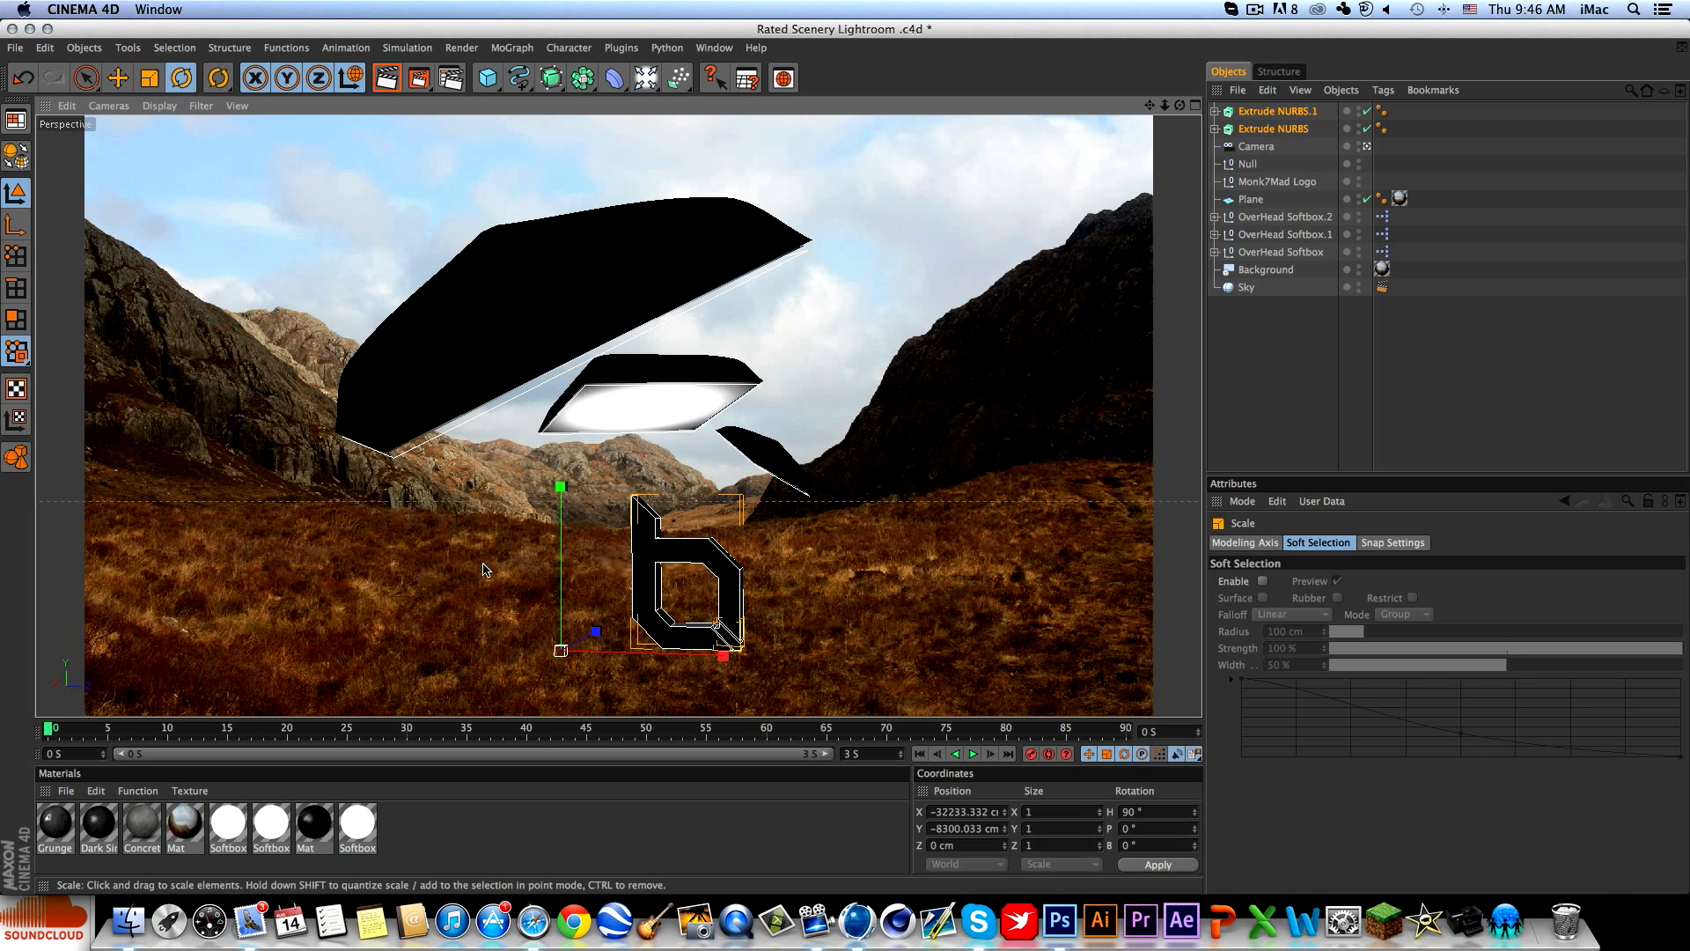
left_click_drag(506, 660, 632, 658)
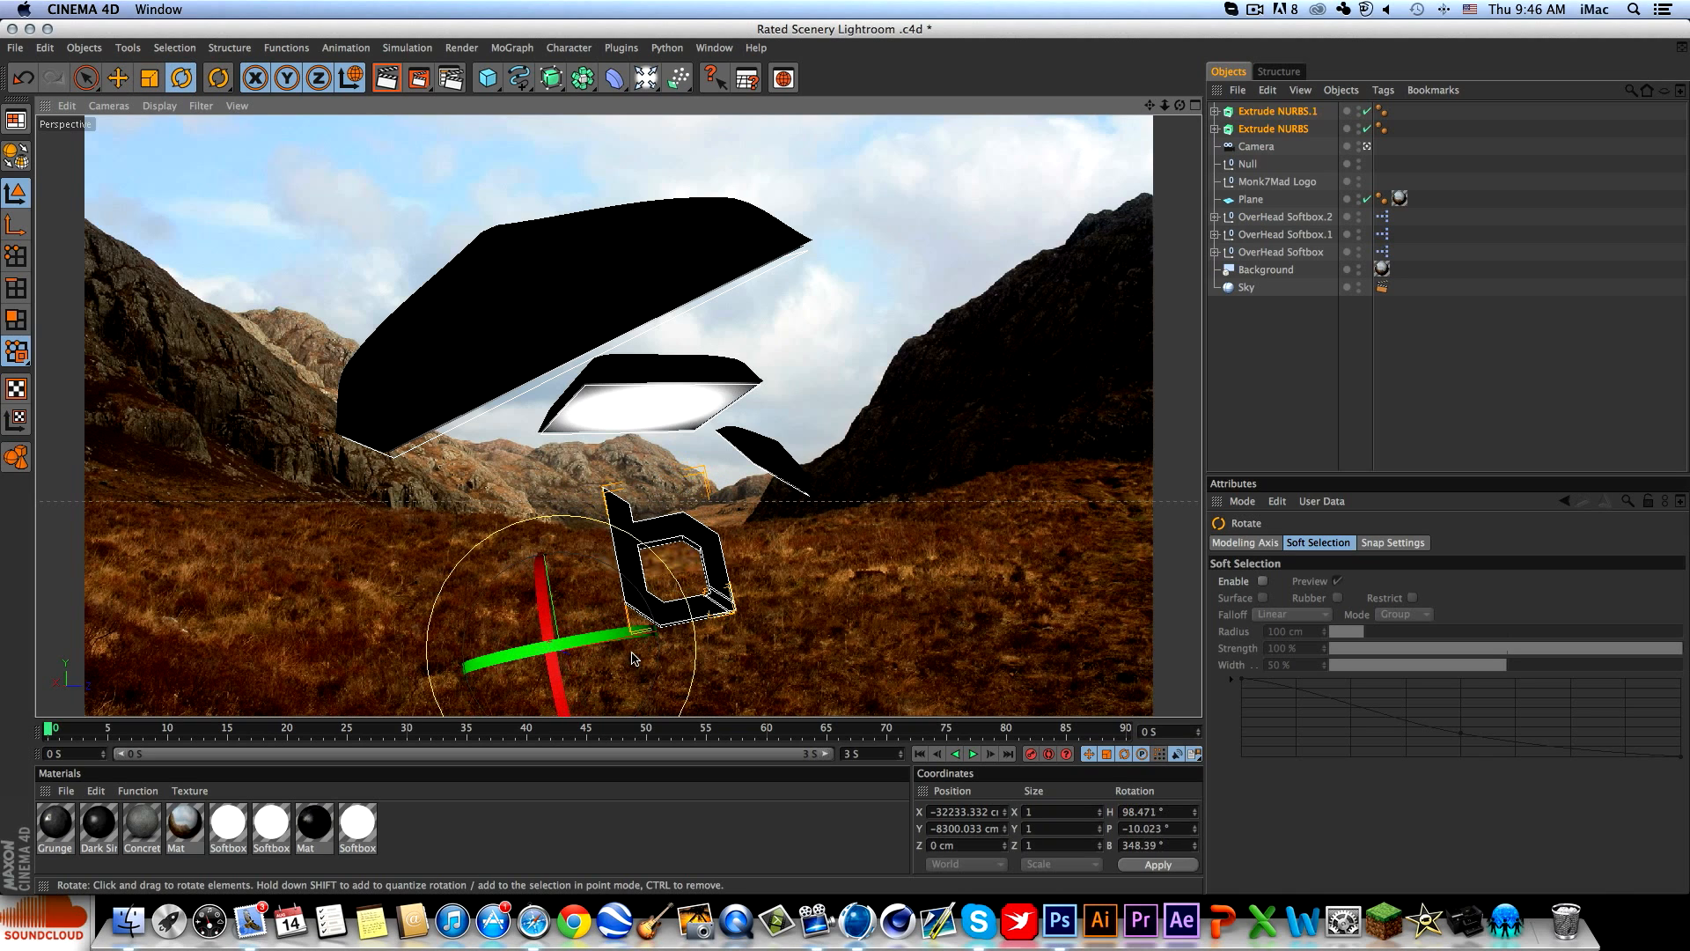
left_click(1378, 355)
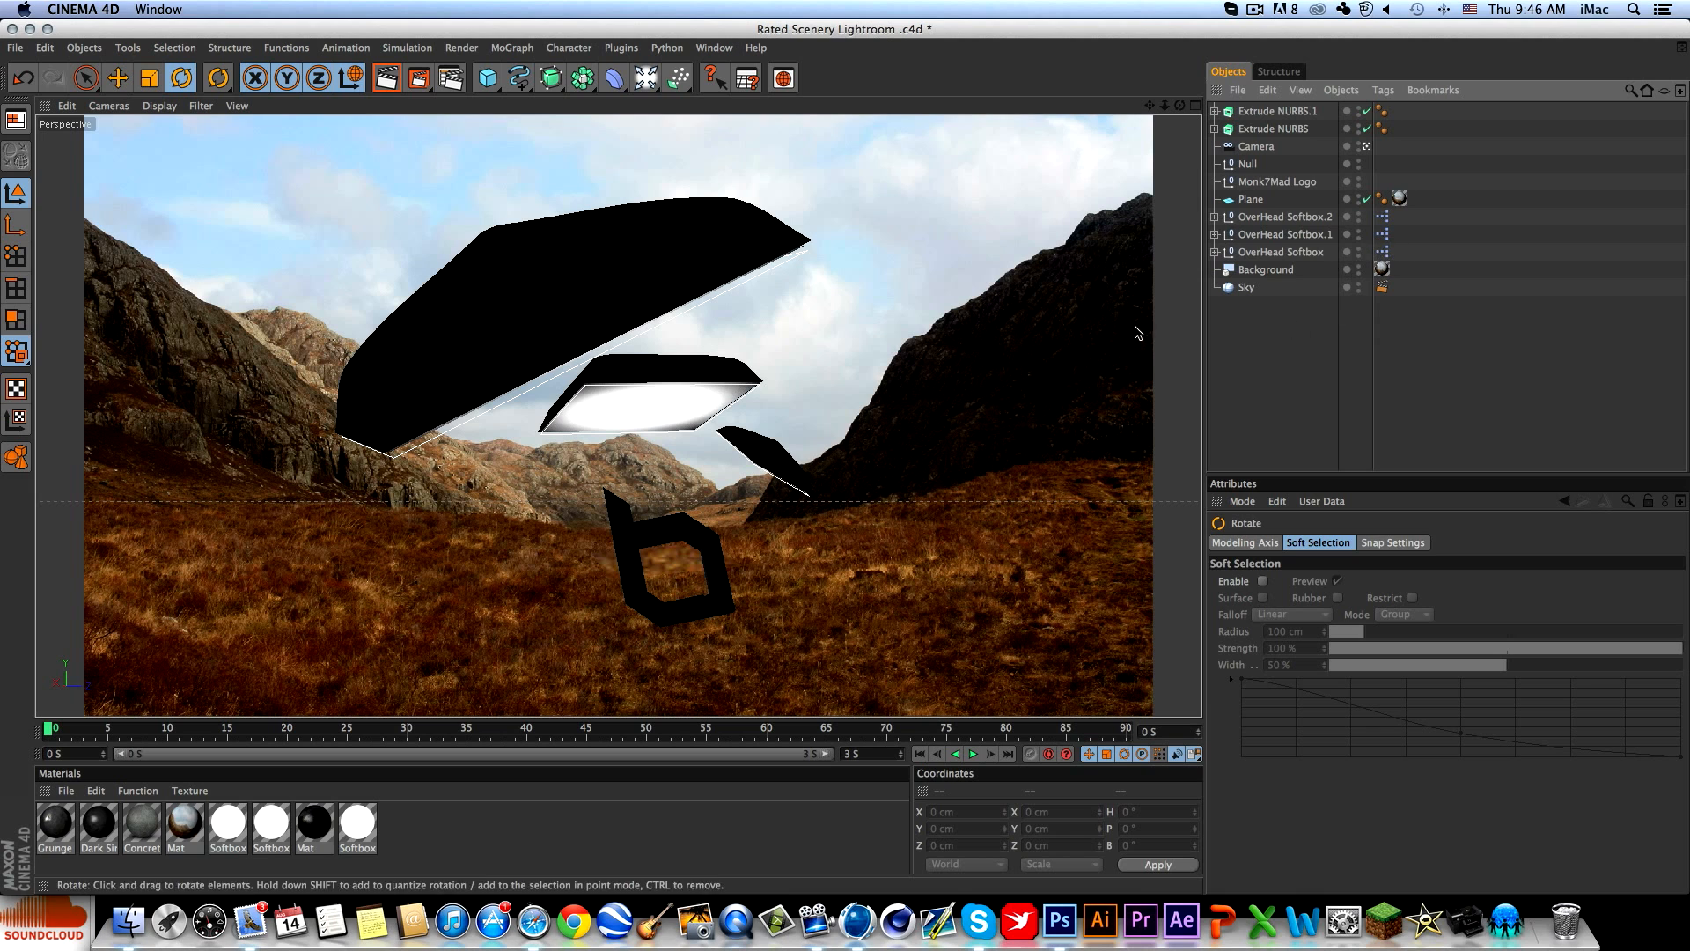
Move the Plane toward the logo and rotate it to about 108° heading, 26.2° pitch and 2.5° bank.
left_click(1251, 204)
left_click_drag(602, 543, 741, 527)
key("super+z")
left_click_drag(602, 547, 528, 587, "alt")
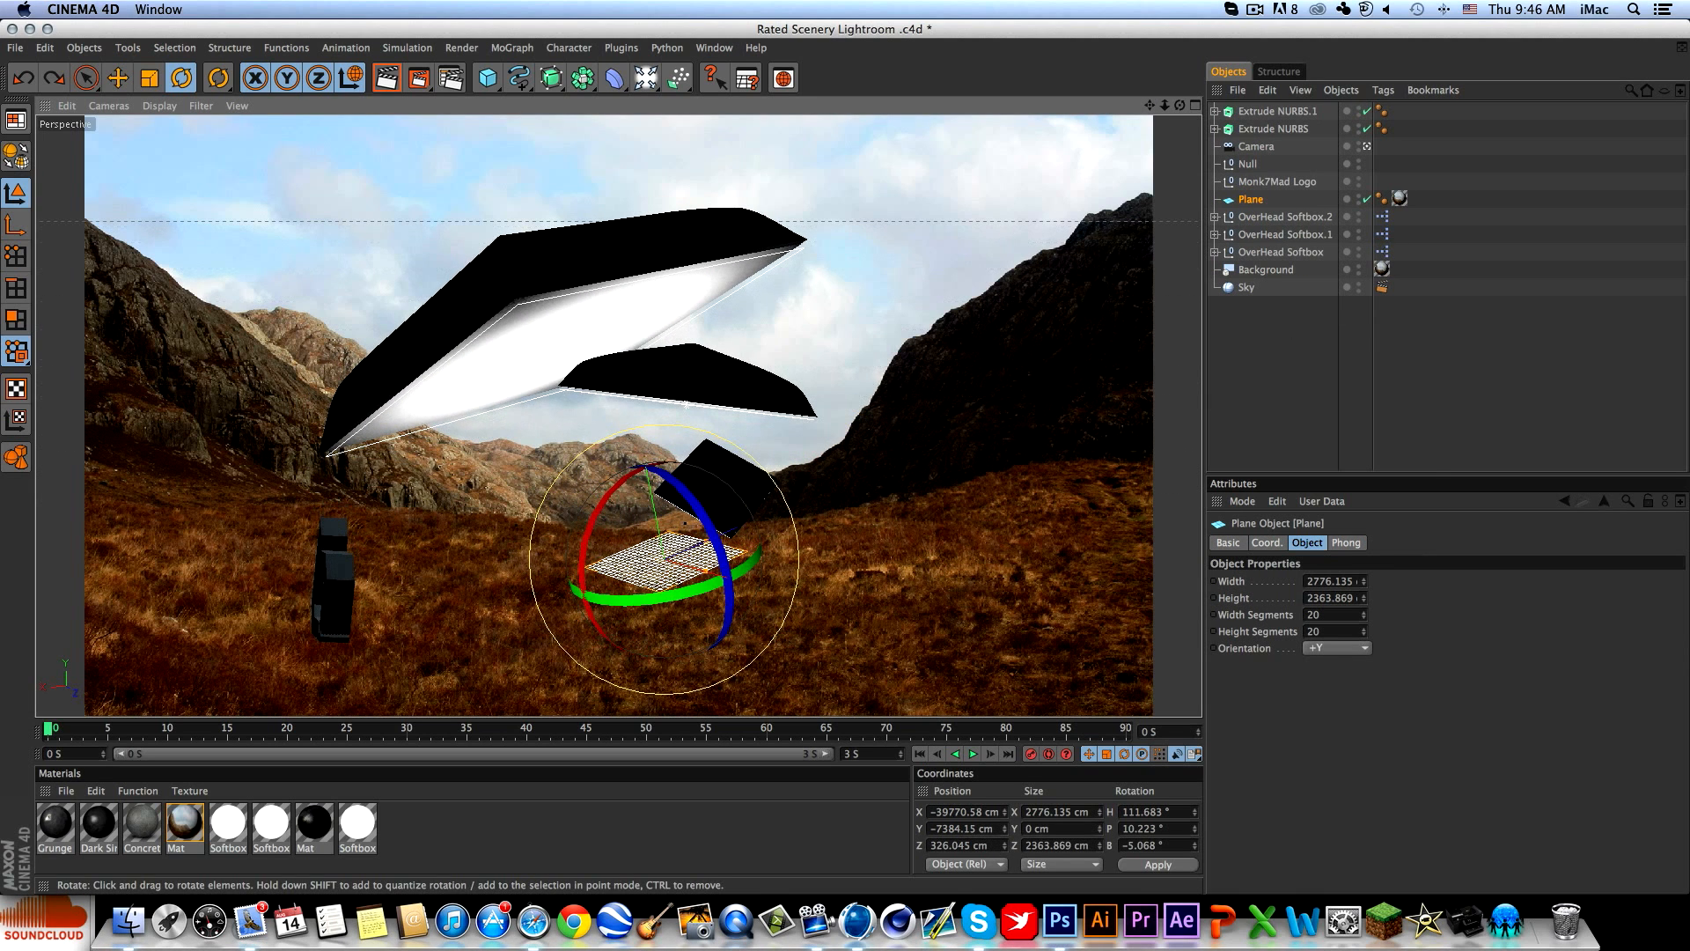
key("e")
left_click_drag(729, 631, 454, 682)
left_click_drag(813, 522, 902, 489, "alt")
key("r")
left_click_drag(431, 622, 475, 593)
Place the Plane beneath the logo at about X -33246, Y -7750, Z 1432 cm, then scale it up and deselect it.
key("e")
left_click_drag(584, 603, 390, 623, "alt")
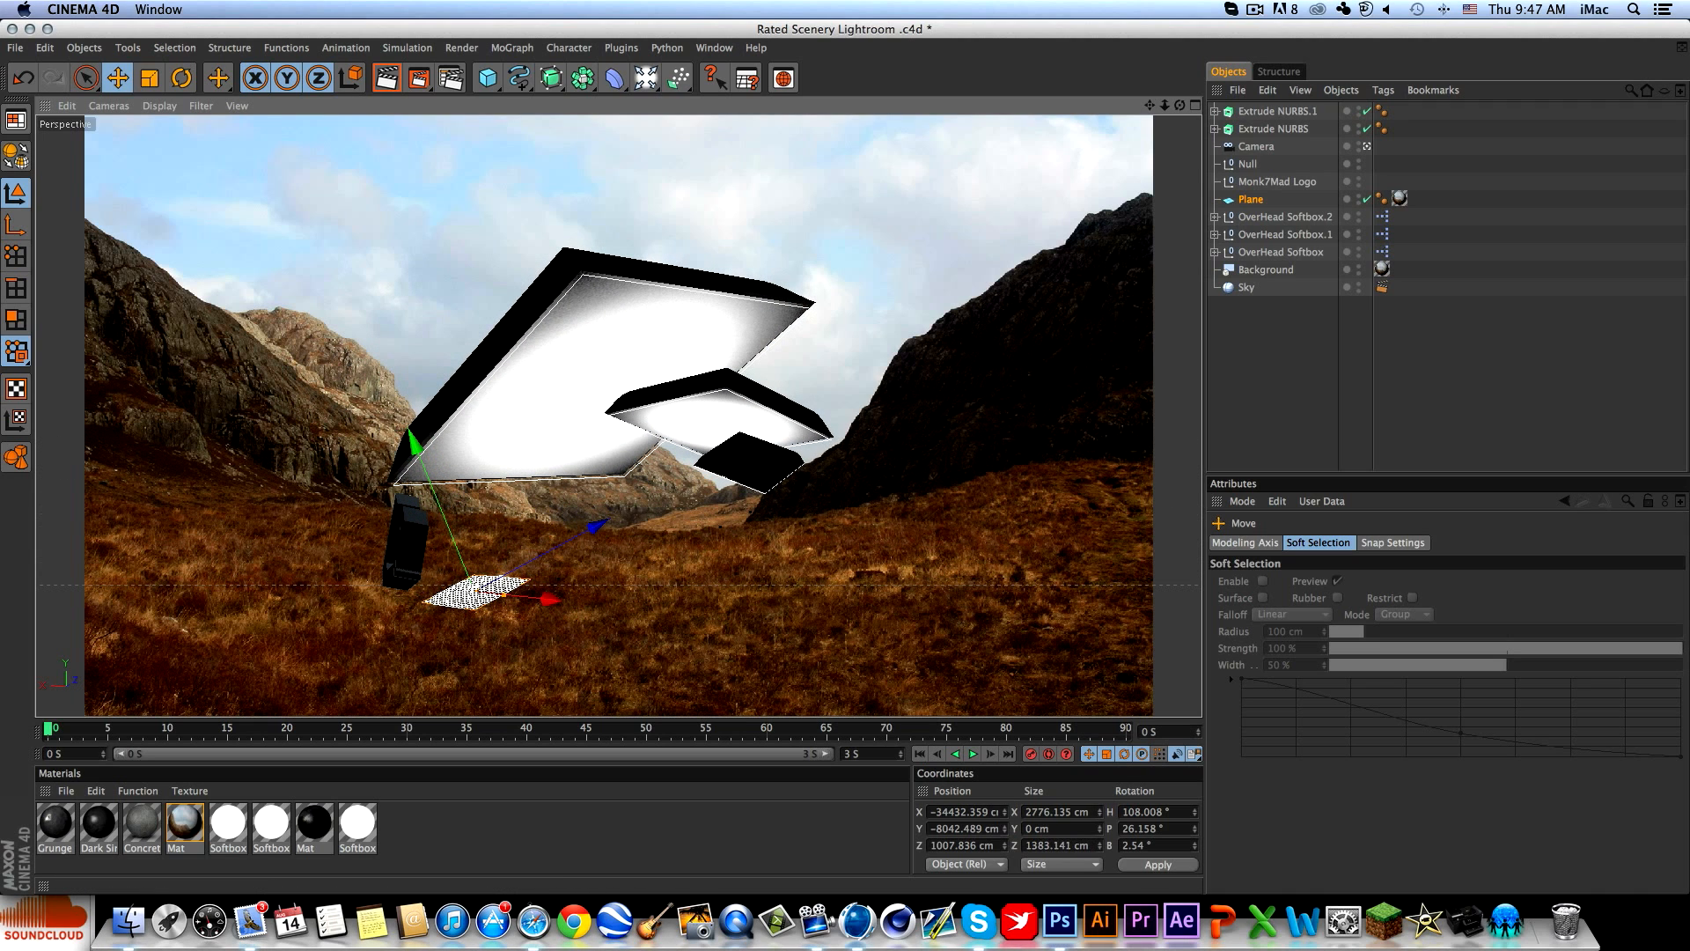
left_click_drag(571, 542, 532, 566)
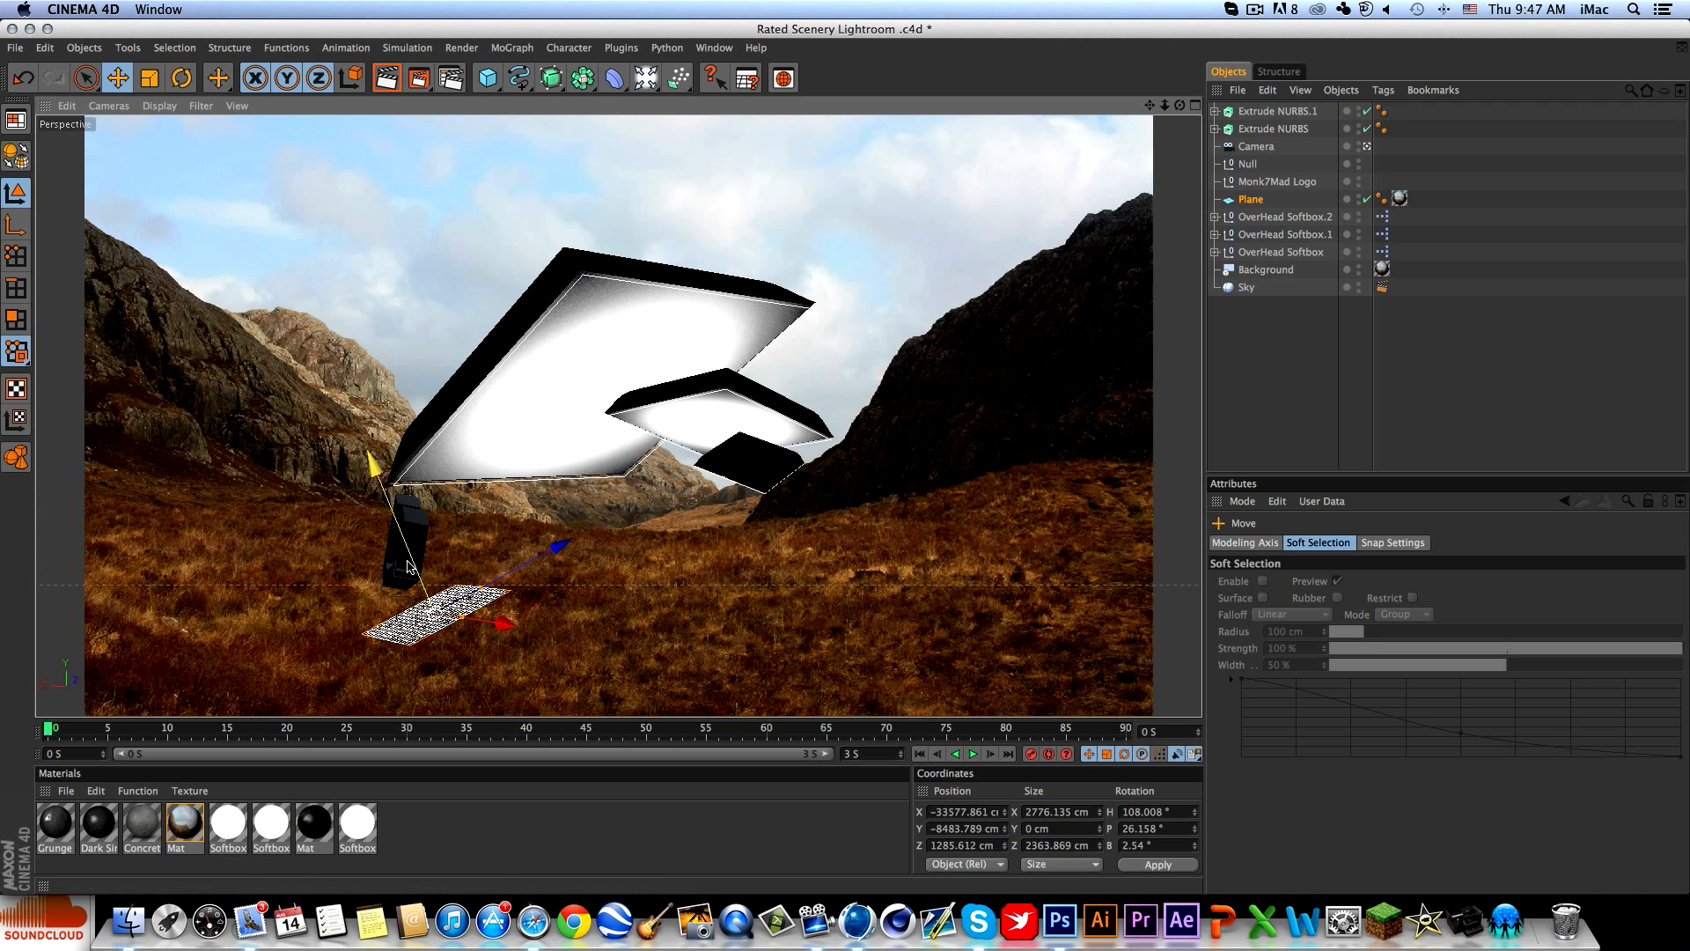
left_click_drag(411, 561, 406, 550)
left_click_drag(431, 614, 611, 567)
left_click_drag(508, 557, 598, 533, "alt")
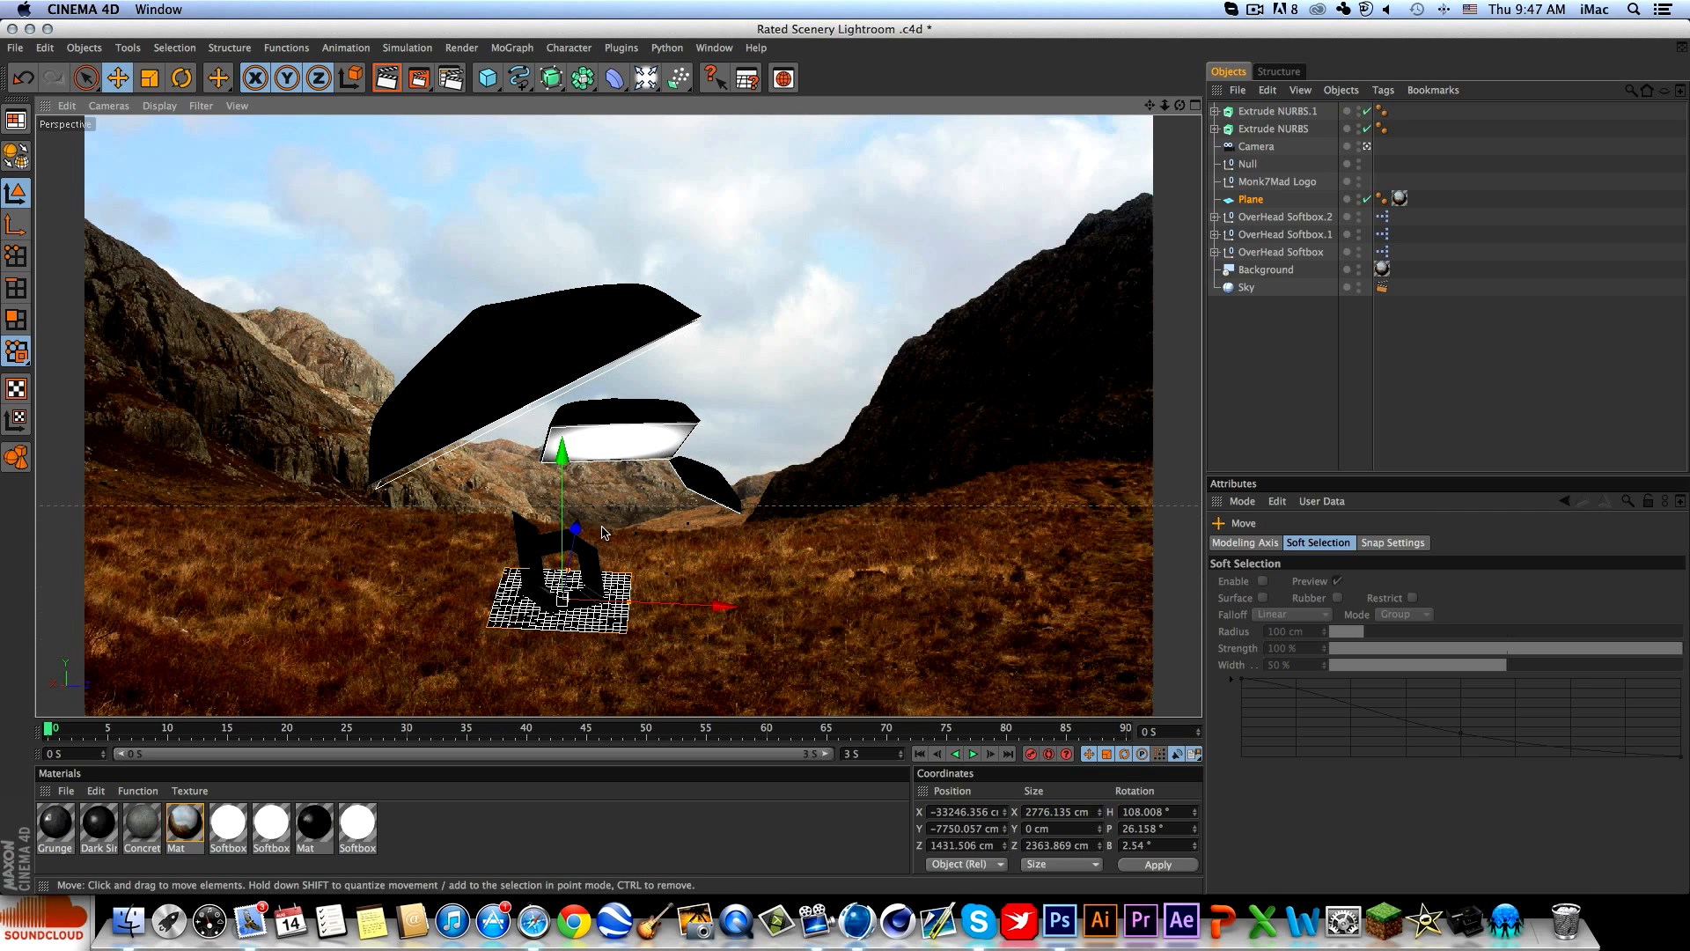
left_click_drag(372, 654, 638, 579)
left_click(1517, 355)
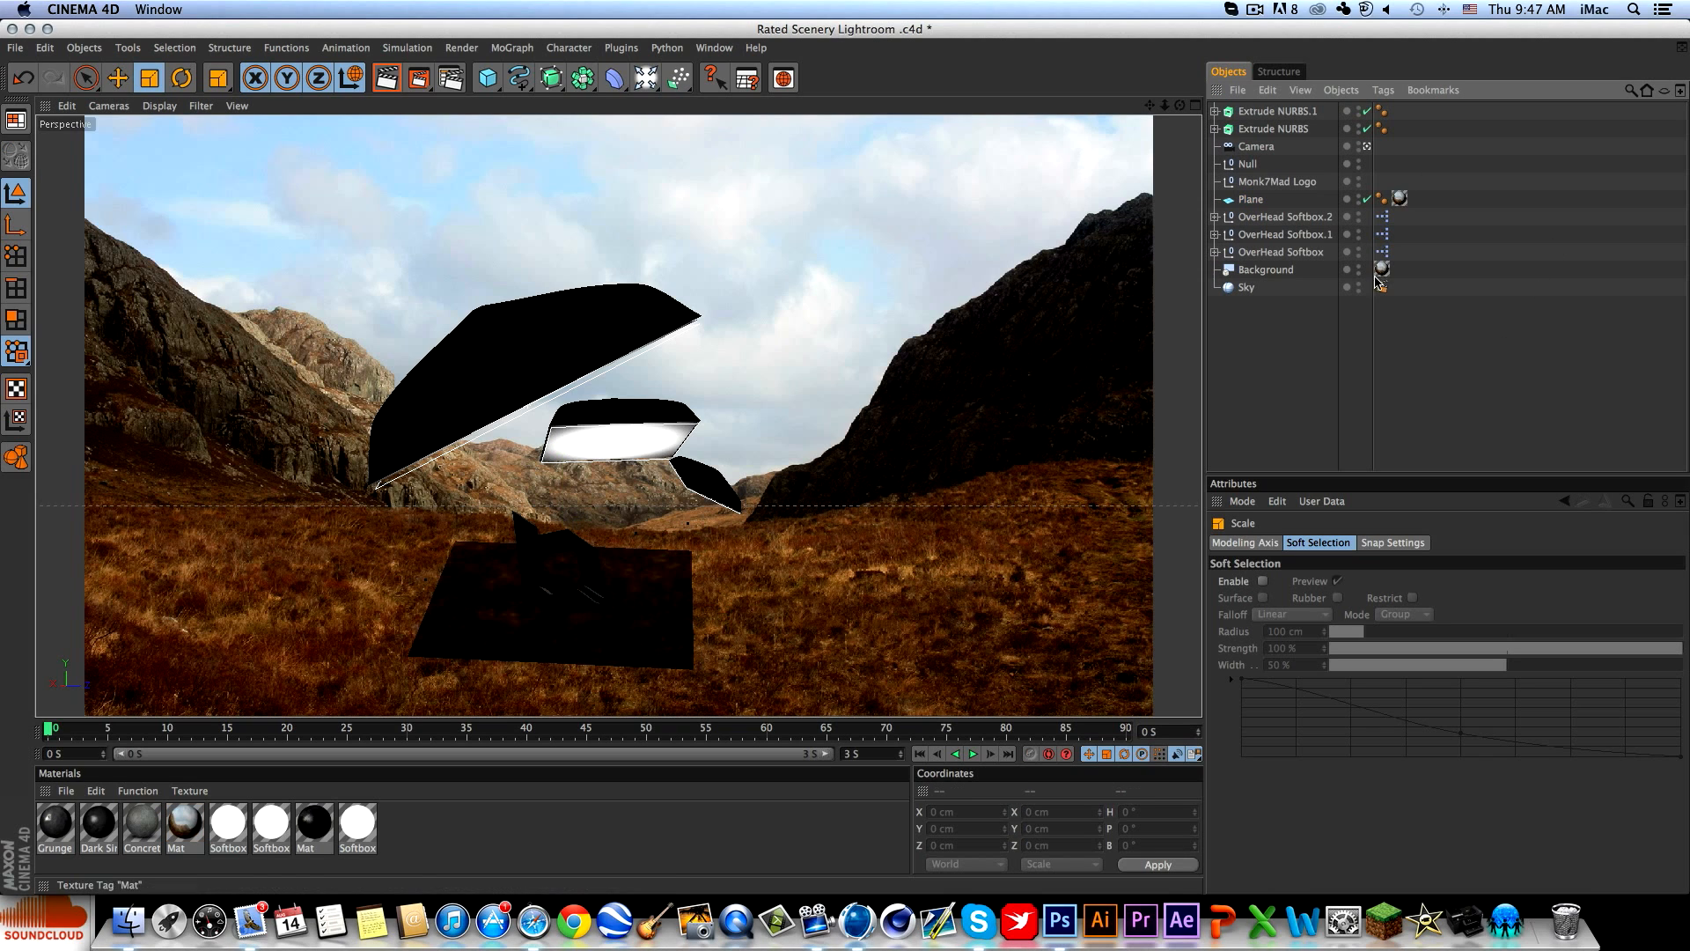
Replace the Plane's texture tag with a copy of the Background's frontal-projection Mat texture tag.
left_click(1399, 201)
key("Delete")
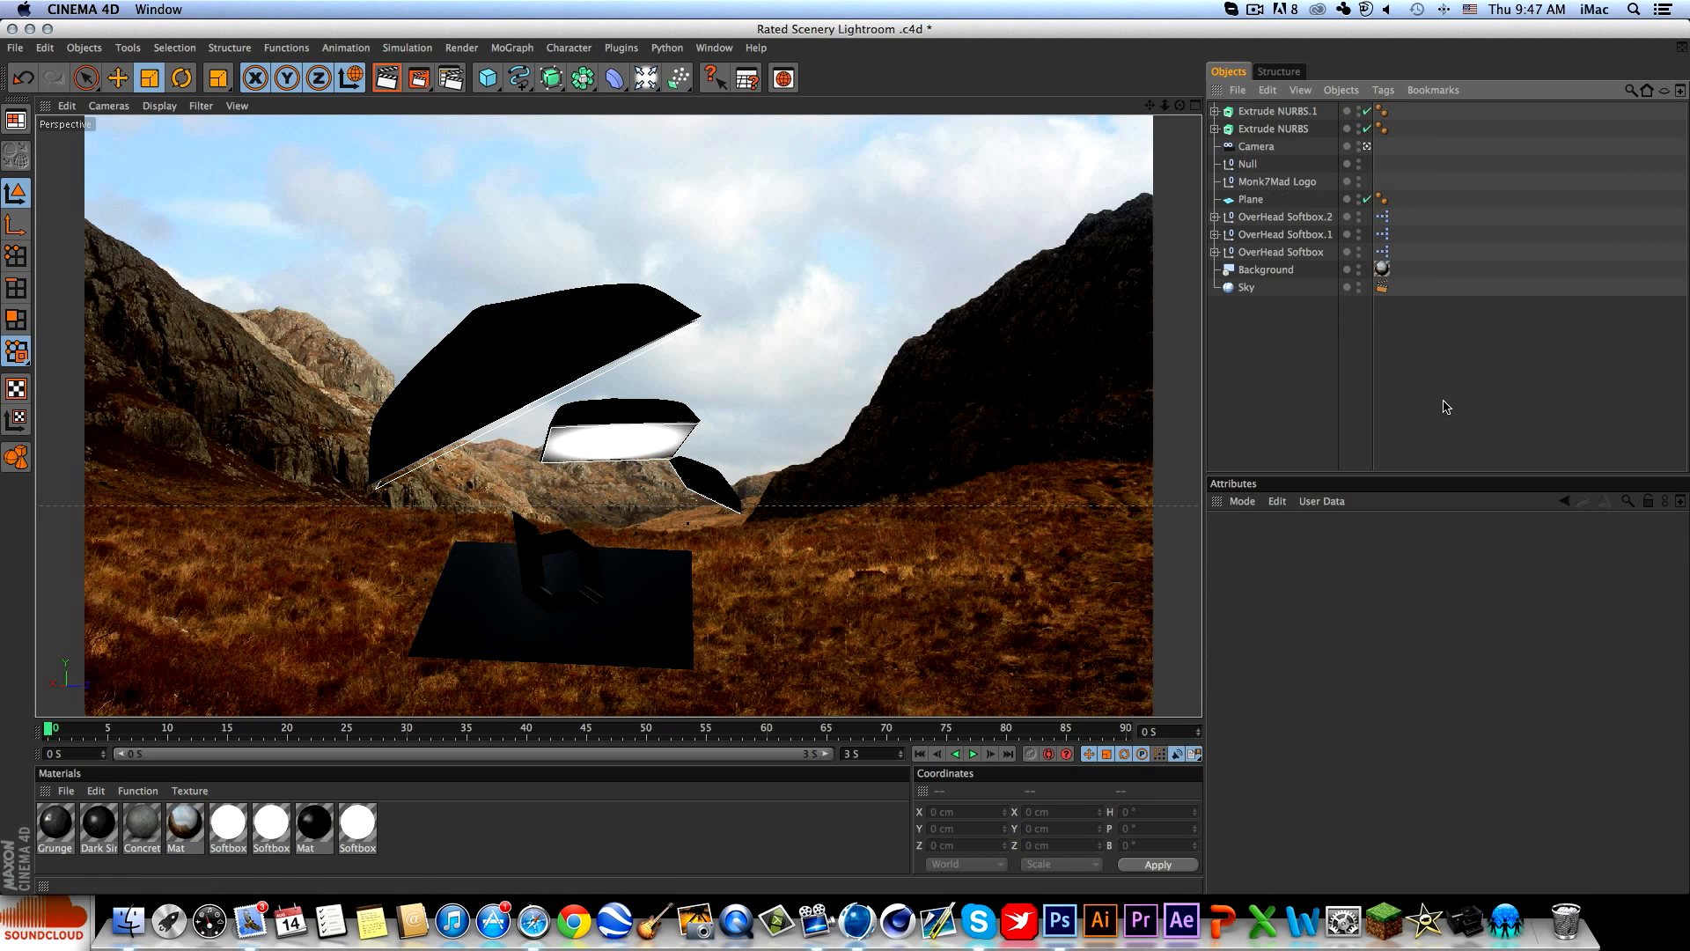
left_click_drag(1372, 274, 1382, 275)
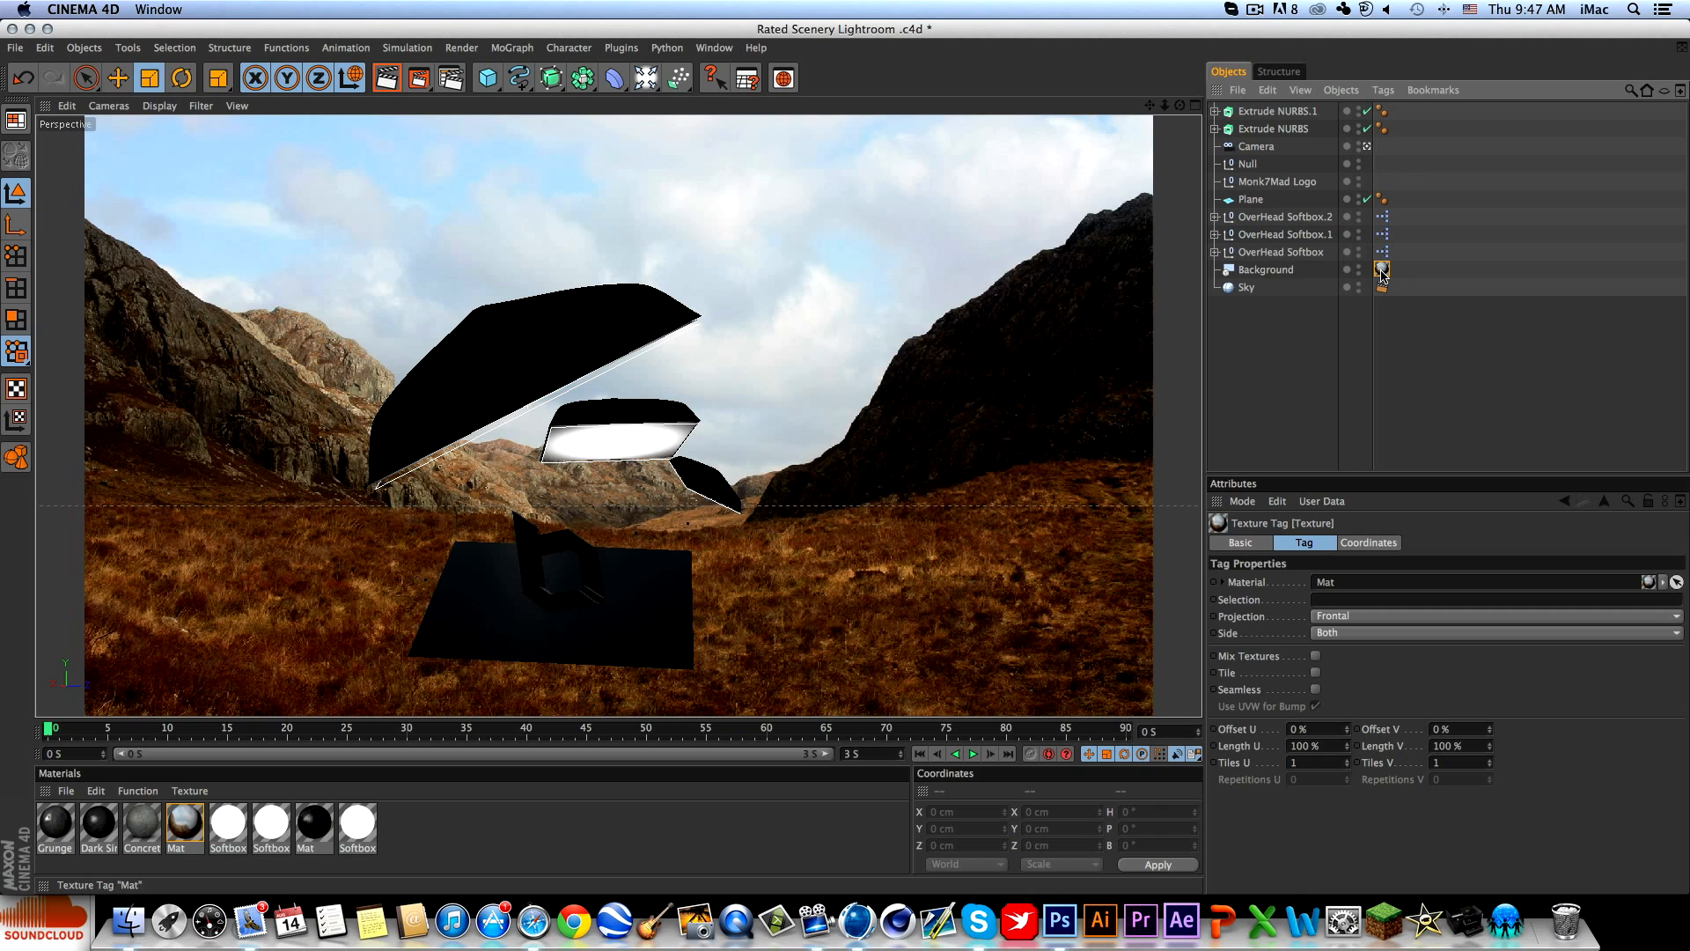
left_click_drag(1420, 201, 1424, 200)
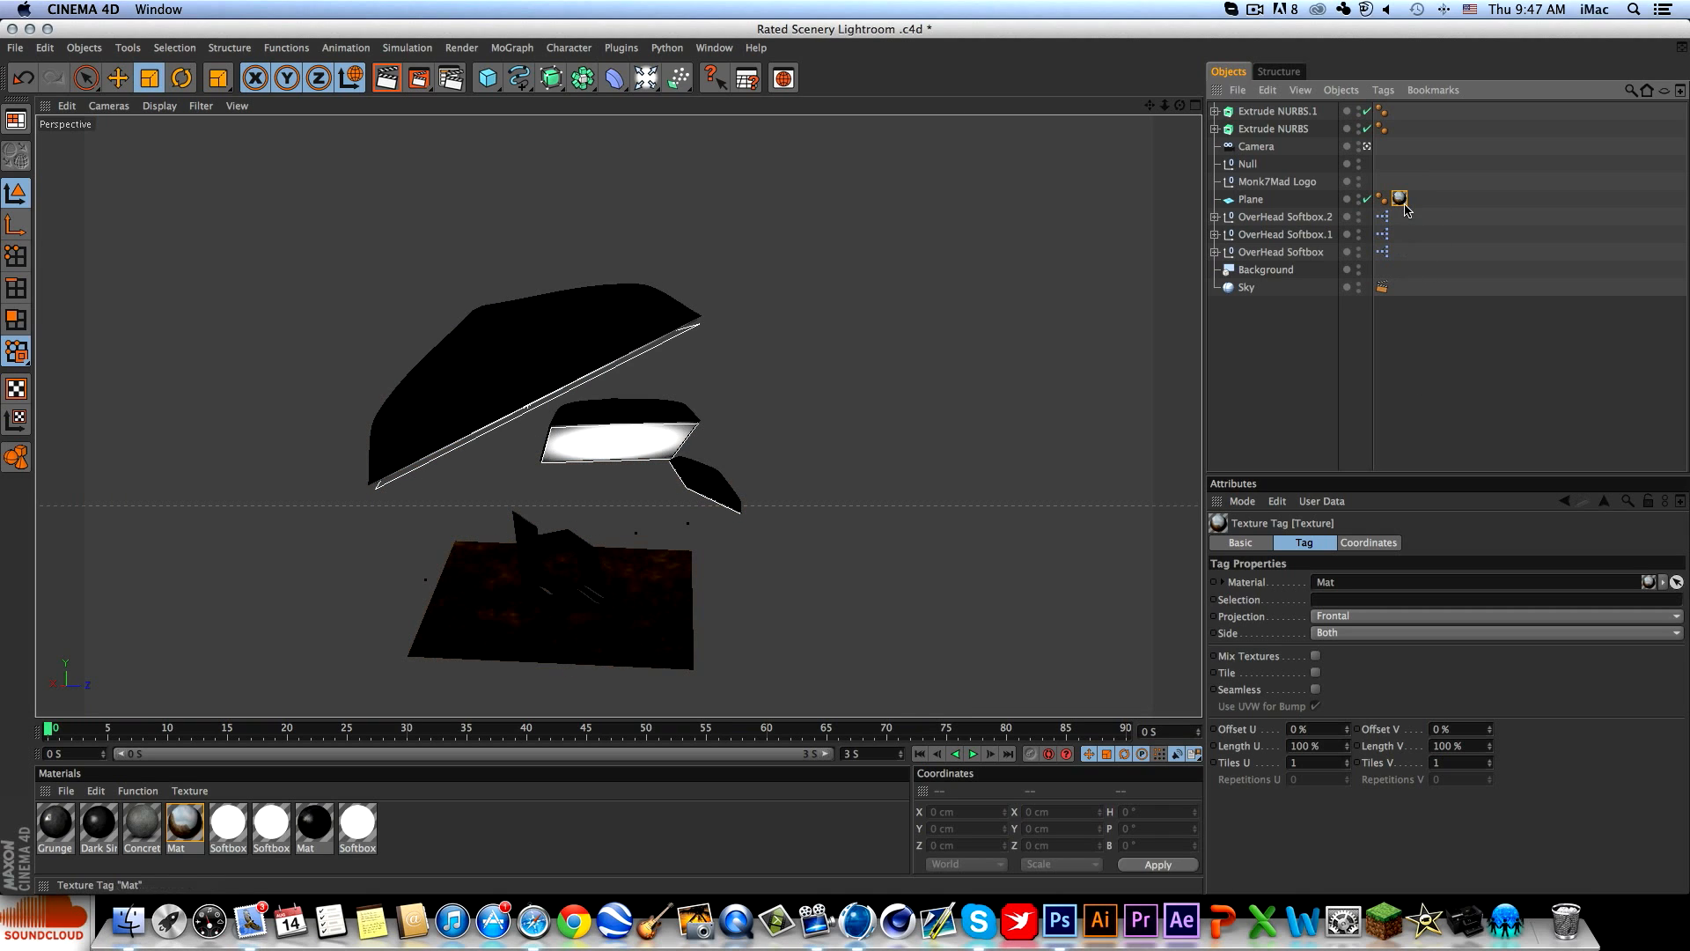
key("super+z")
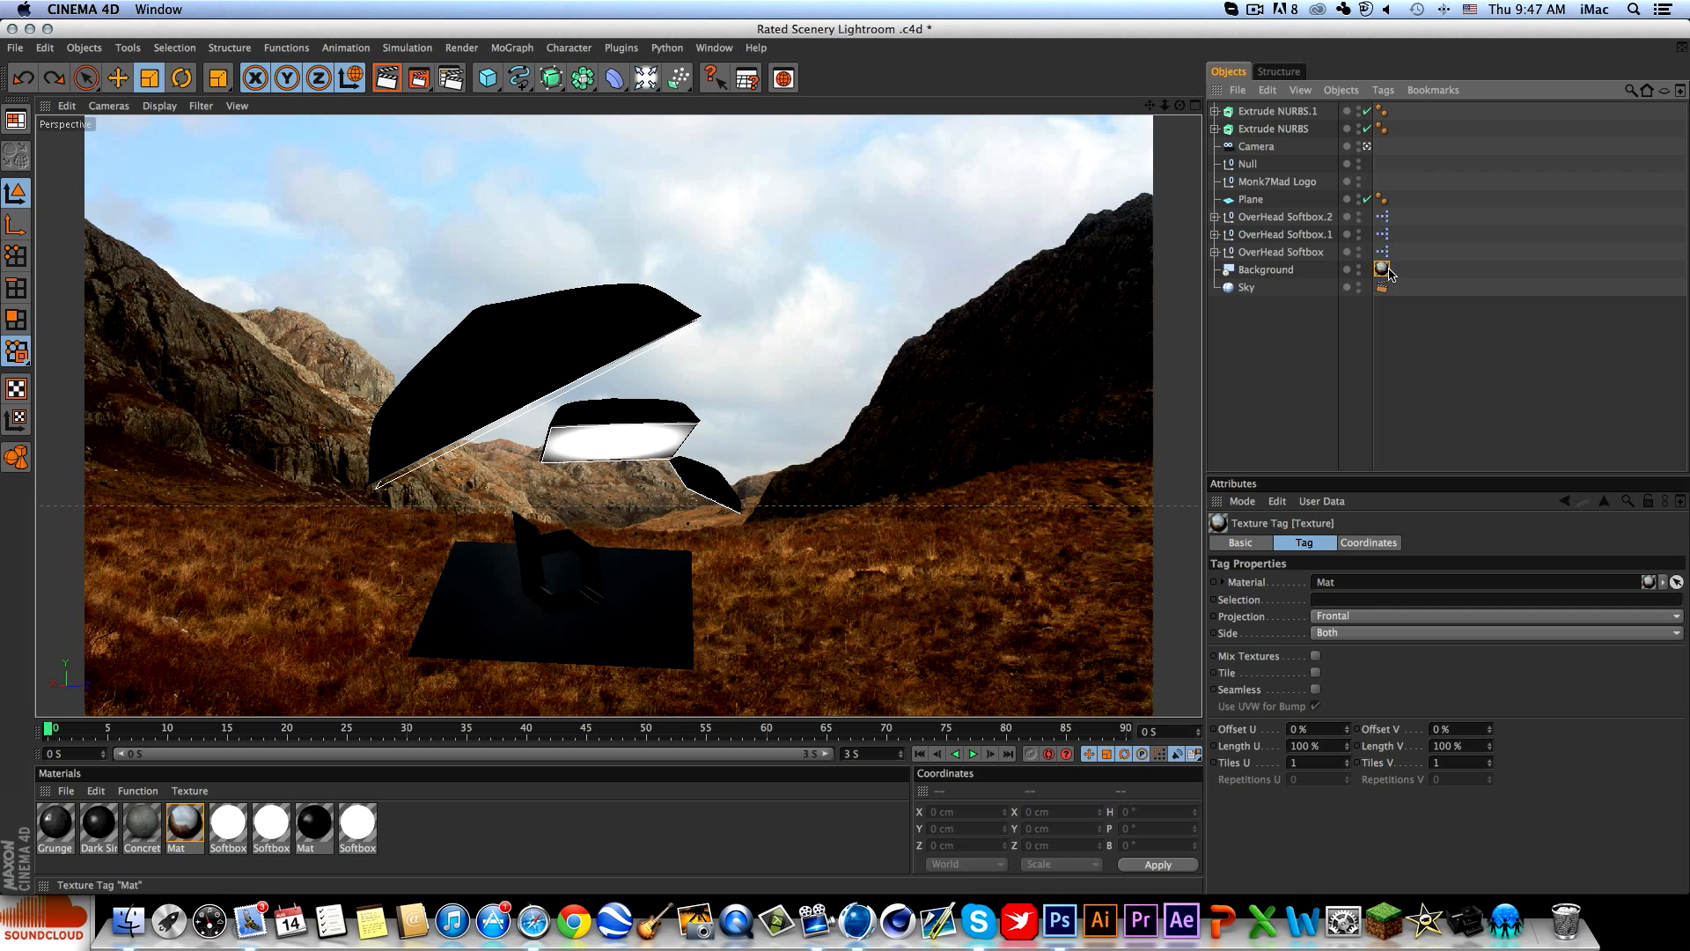
left_click(1045, 480)
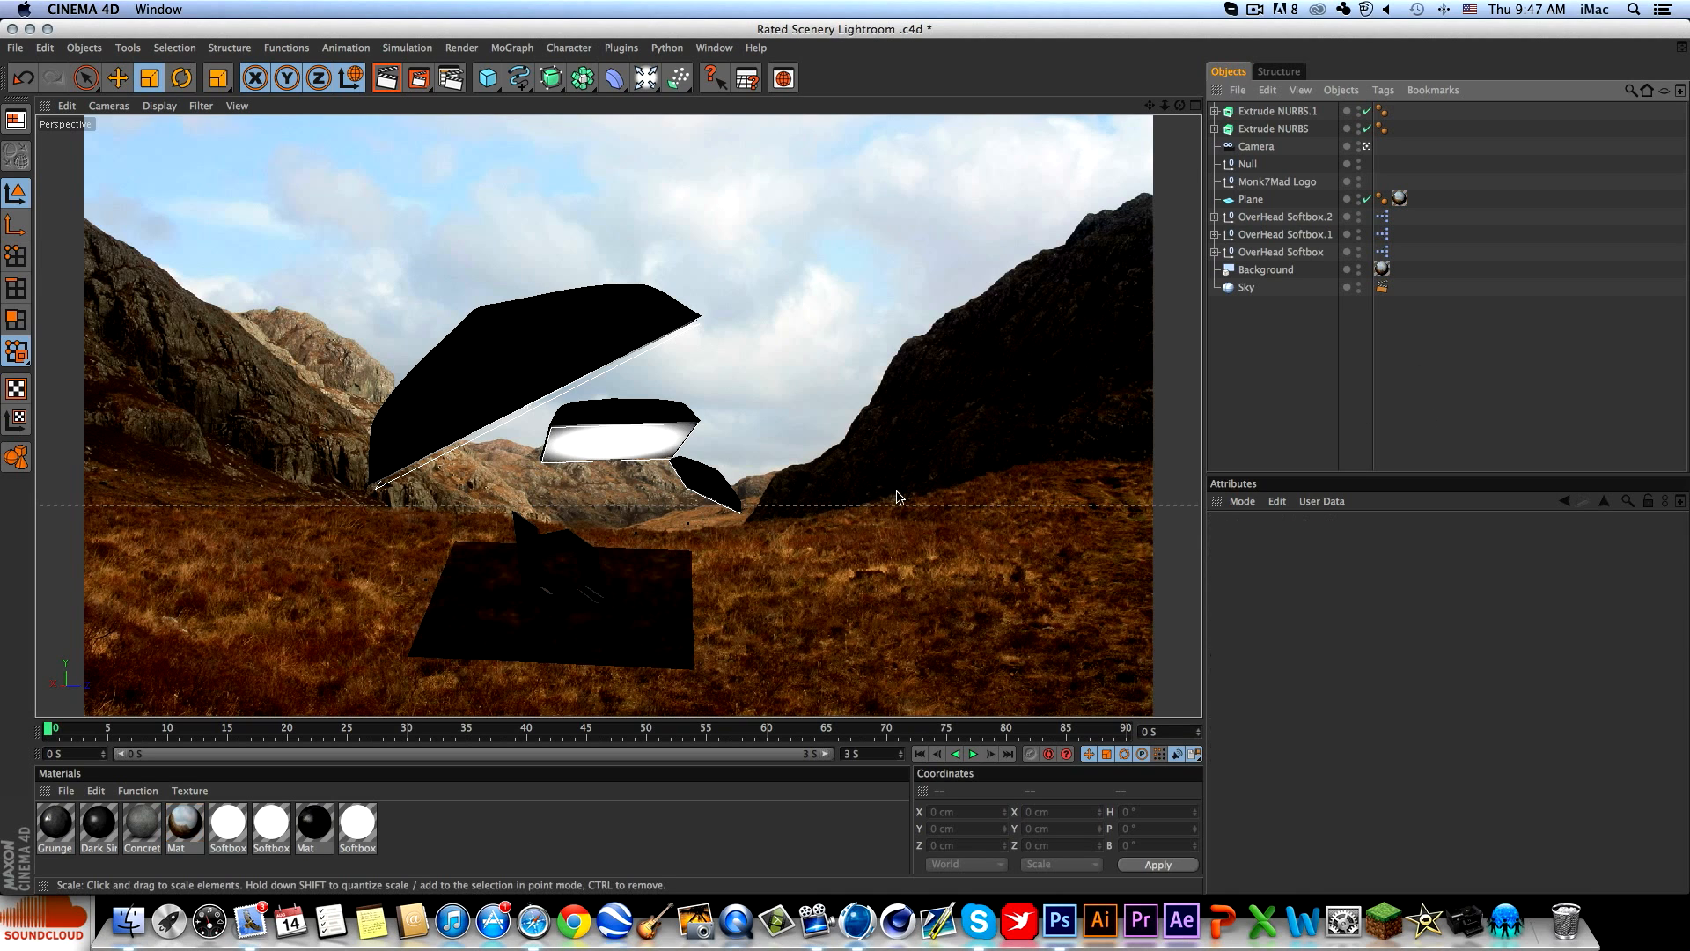
Rotate the Plane slightly on each axis so it lies as ground beneath the logo, and deselect it.
scroll(534, 546, "up", 5)
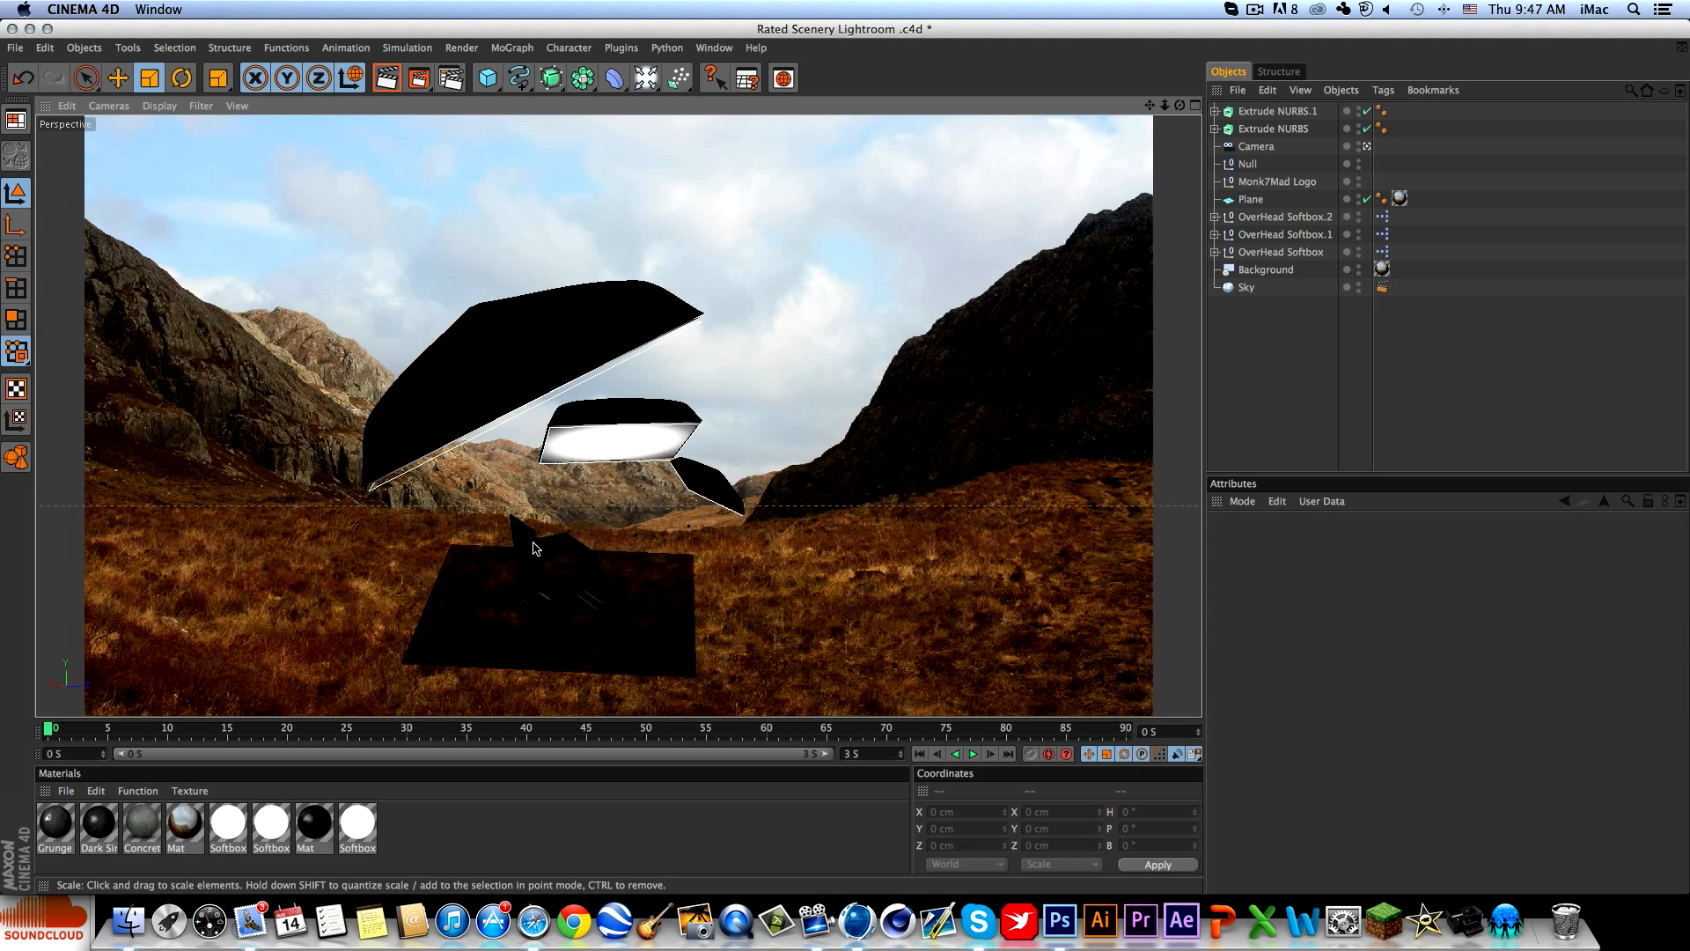
middle_click_drag(534, 545, 595, 520, "alt")
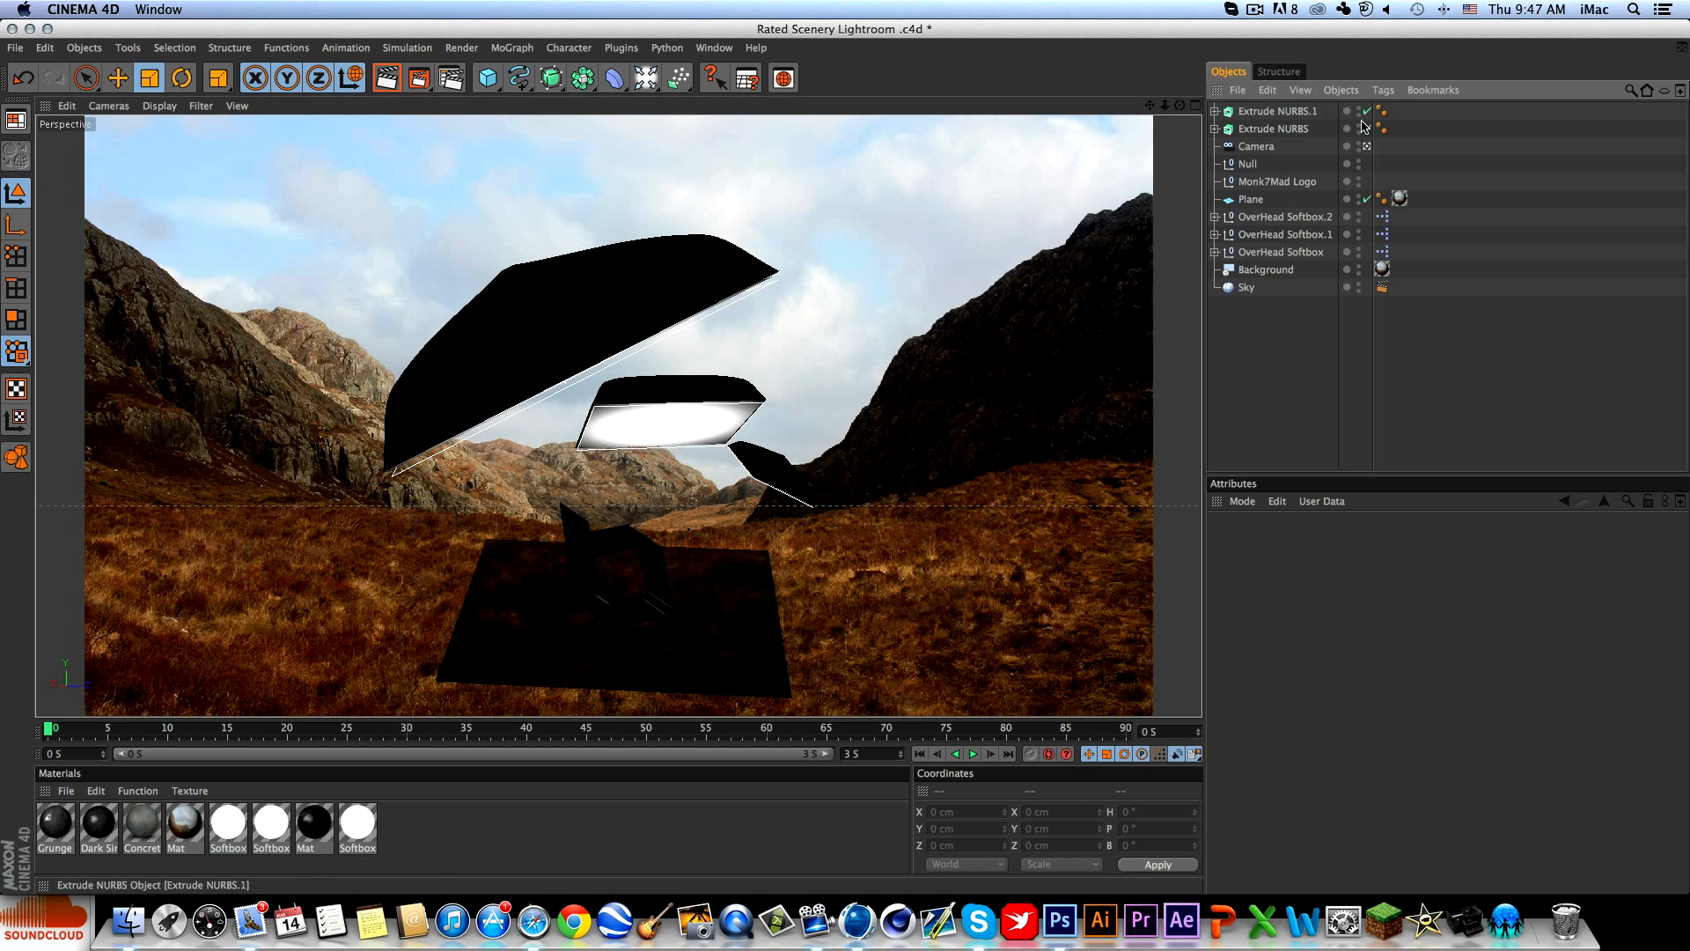
middle_click_drag(752, 431, 744, 422, "alt")
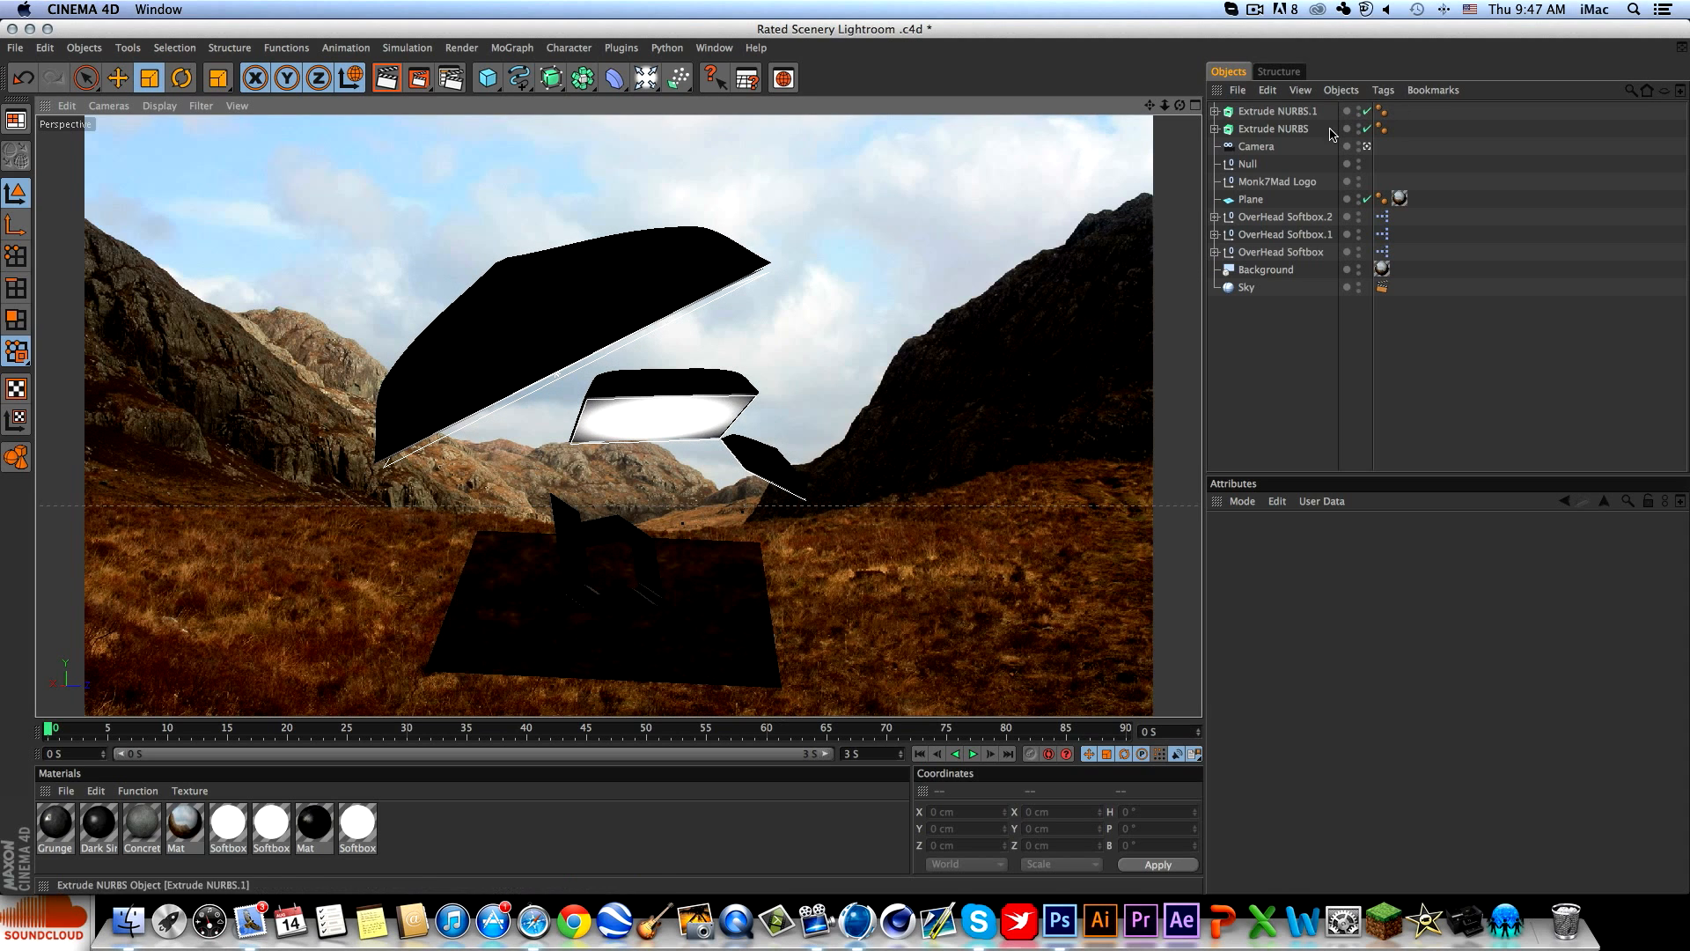
left_click(1252, 204)
key("r")
mouse_move(649, 604)
left_mouse_down()
mouse_move(652, 576)
mouse_move(673, 595)
left_mouse_up()
left_click_drag(555, 578, 544, 582)
left_click_drag(652, 550, 641, 542)
left_click(1009, 240)
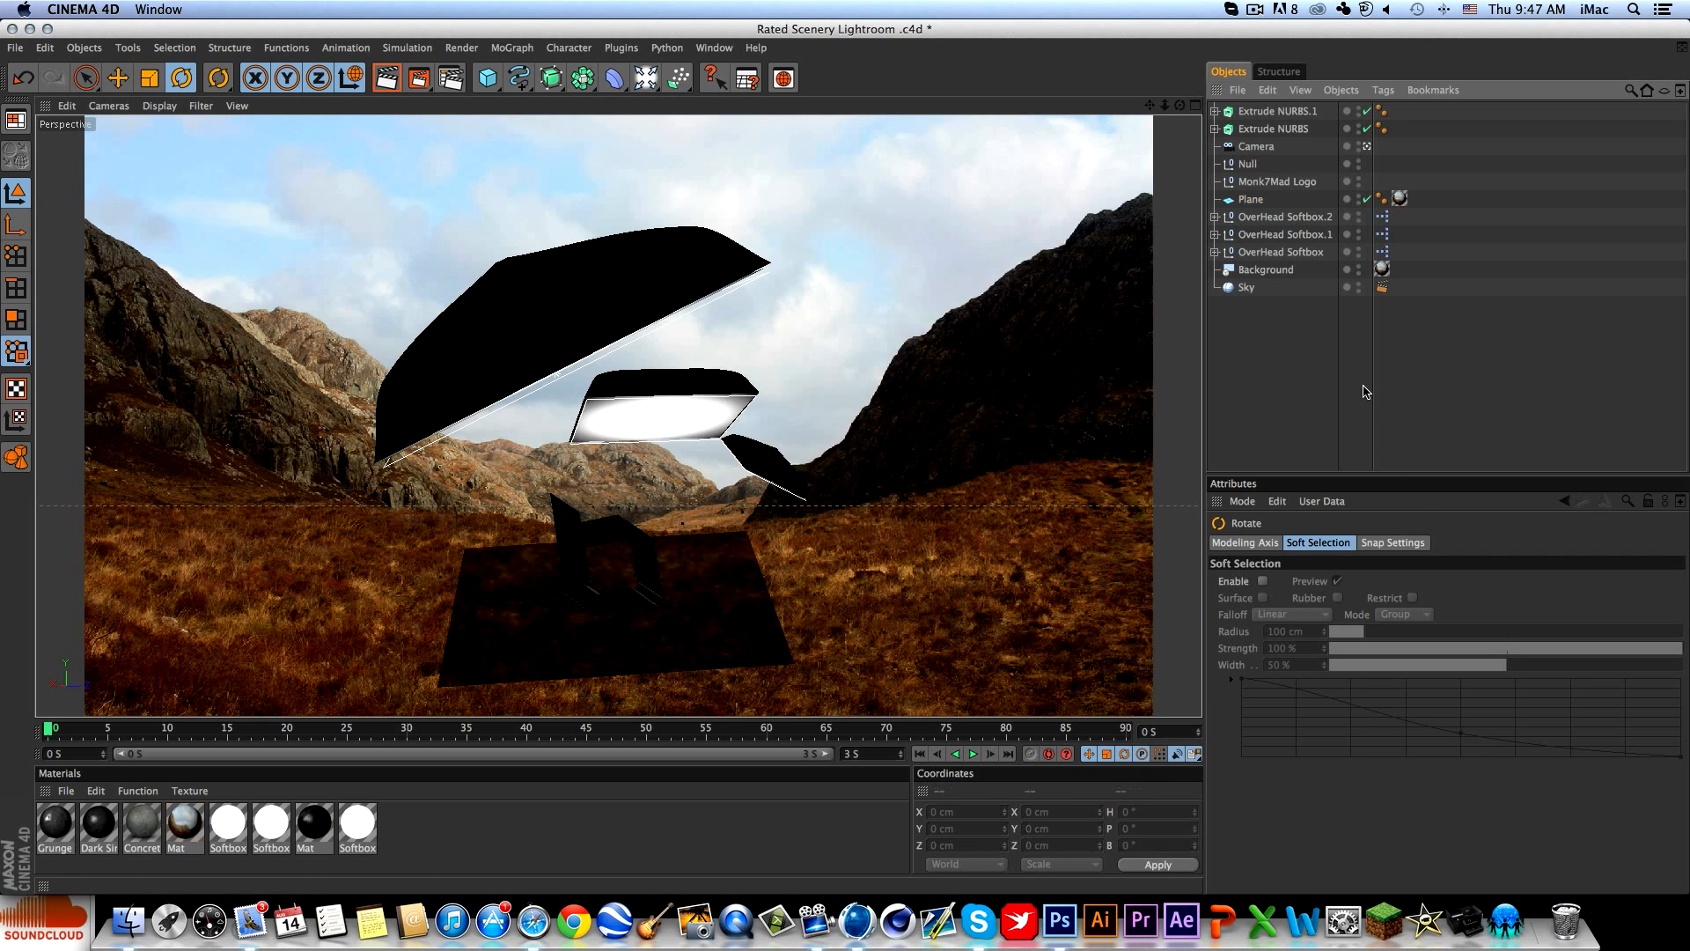
Scale up both Extrude NURBS objects together so the logo rises well above the Plane.
left_click(1293, 111)
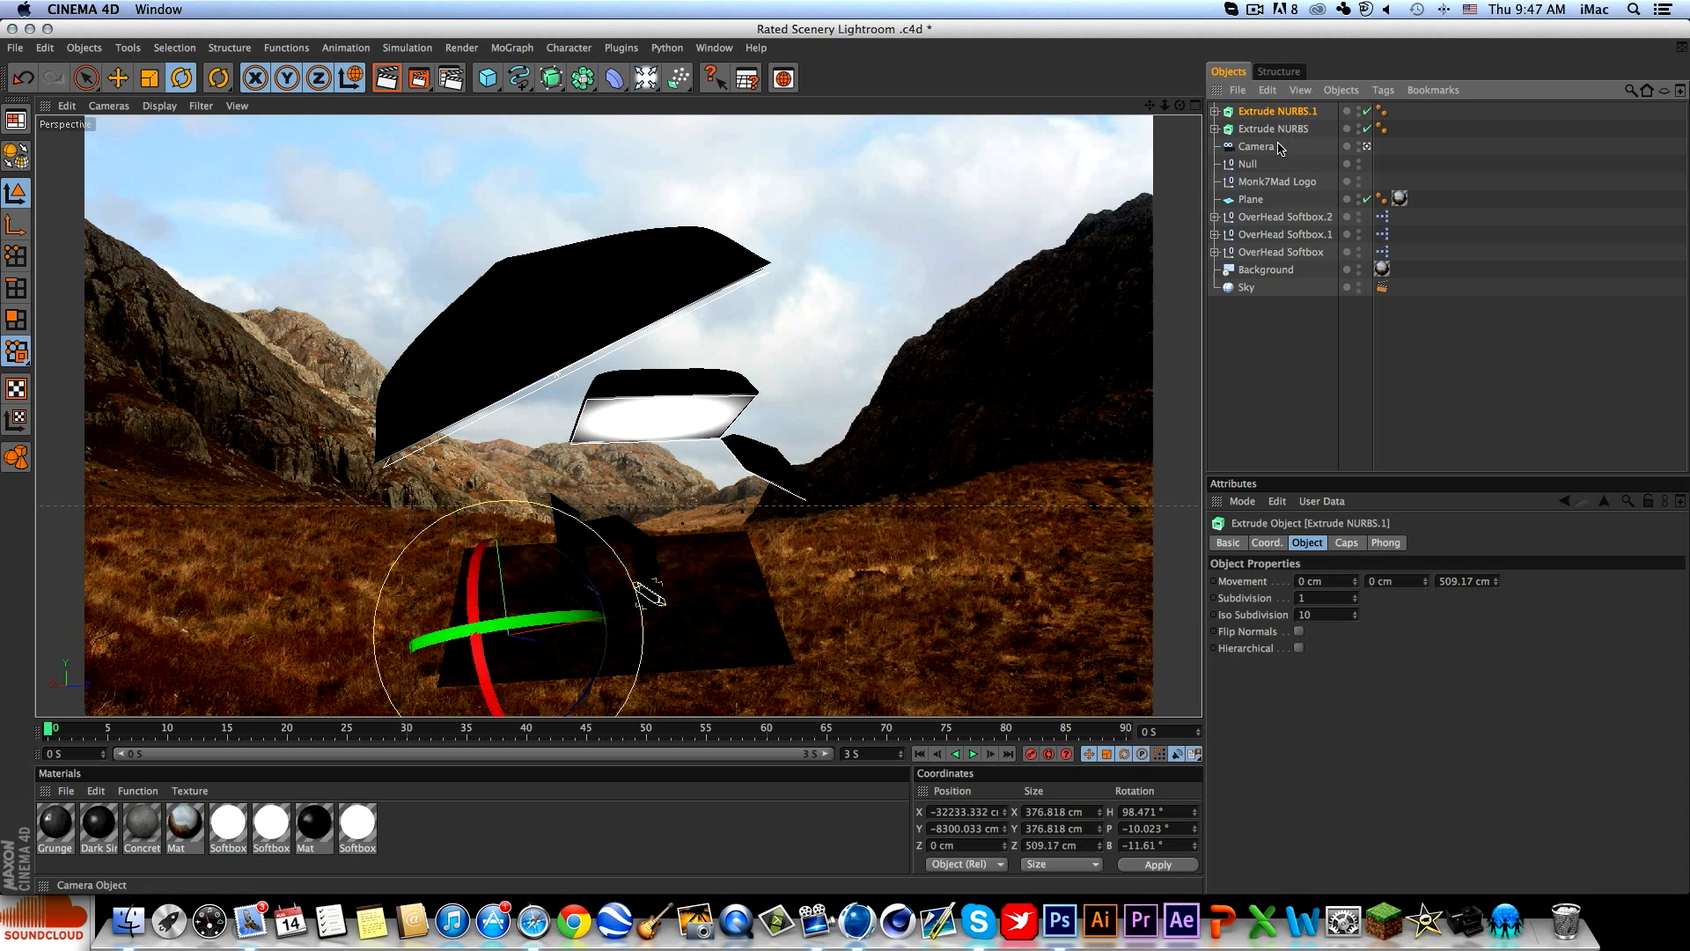
left_click(1278, 132, "shift")
key("t")
left_click_drag(732, 386, 764, 418)
Rotate both Extrude NURBS objects to about 98° heading, -20.5° pitch and 344.7° bank, and deselect them.
key("e")
key("r")
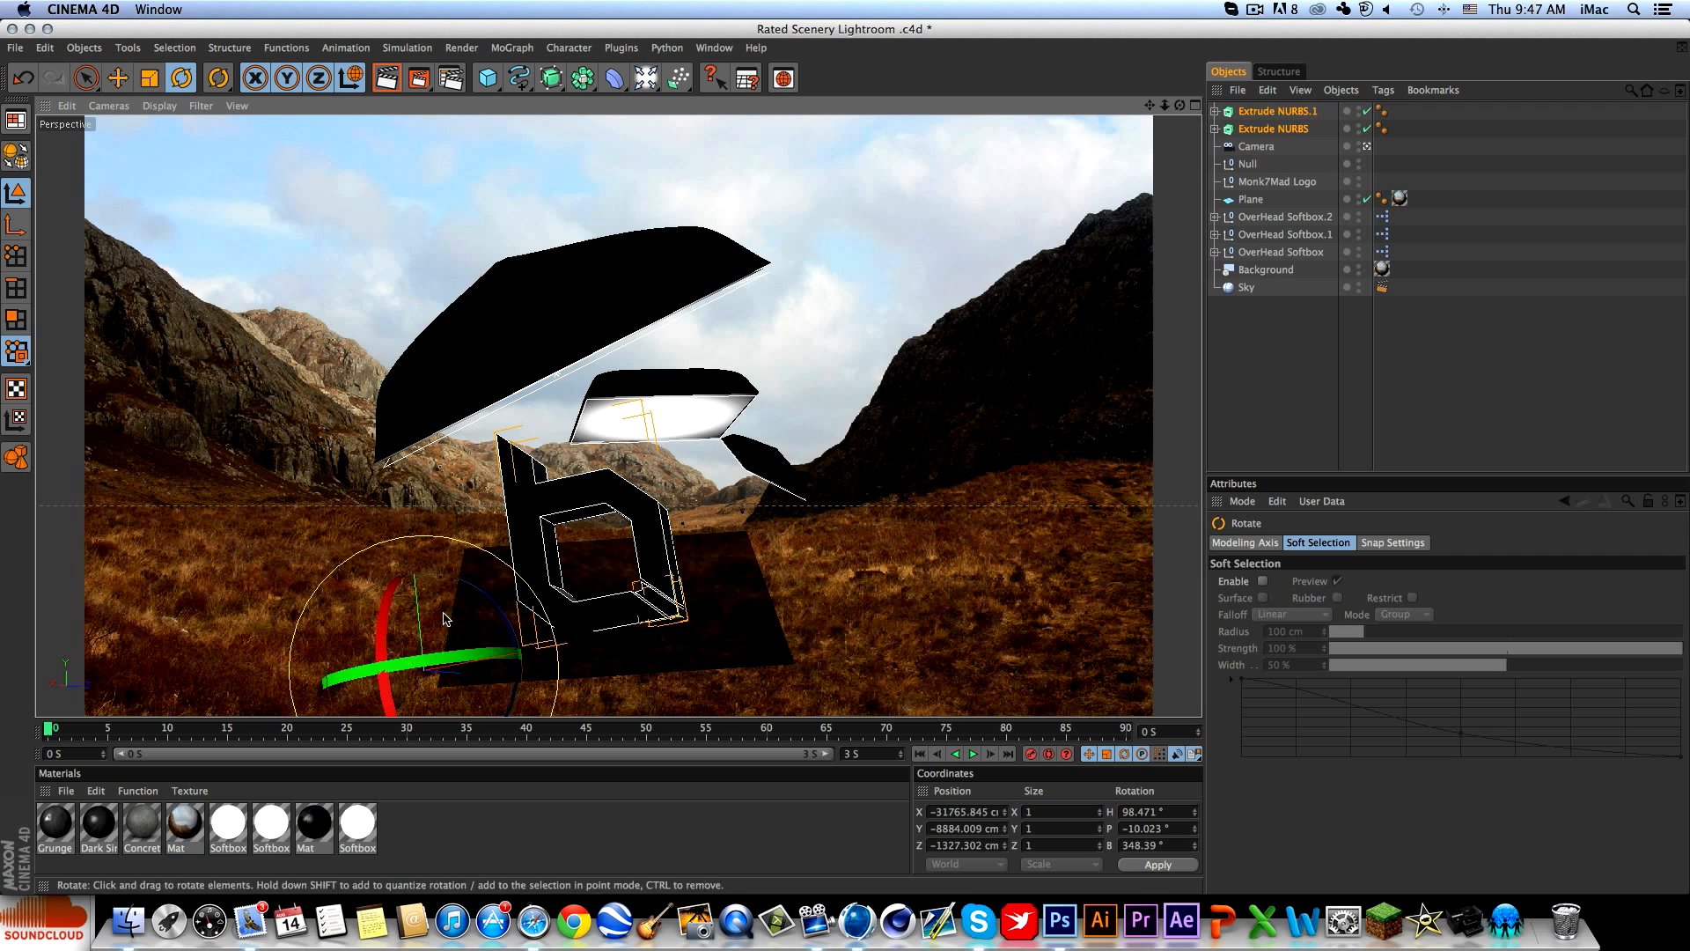
left_click_drag(457, 658, 447, 673)
left_click_drag(491, 588, 466, 595)
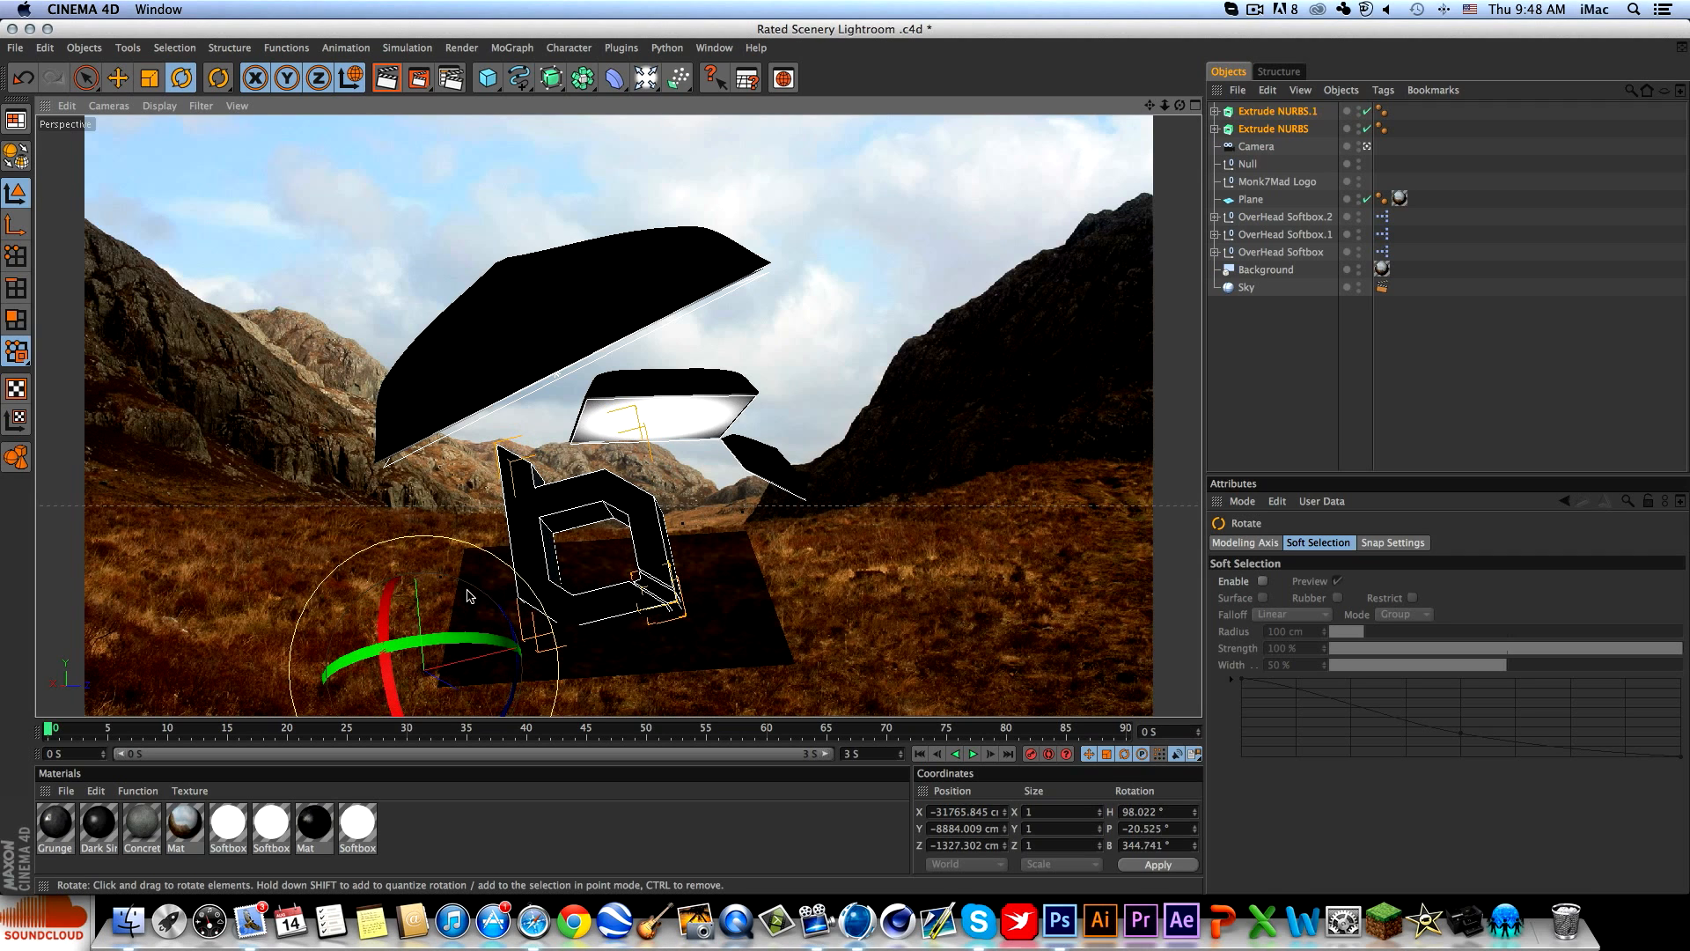
left_click(1245, 469)
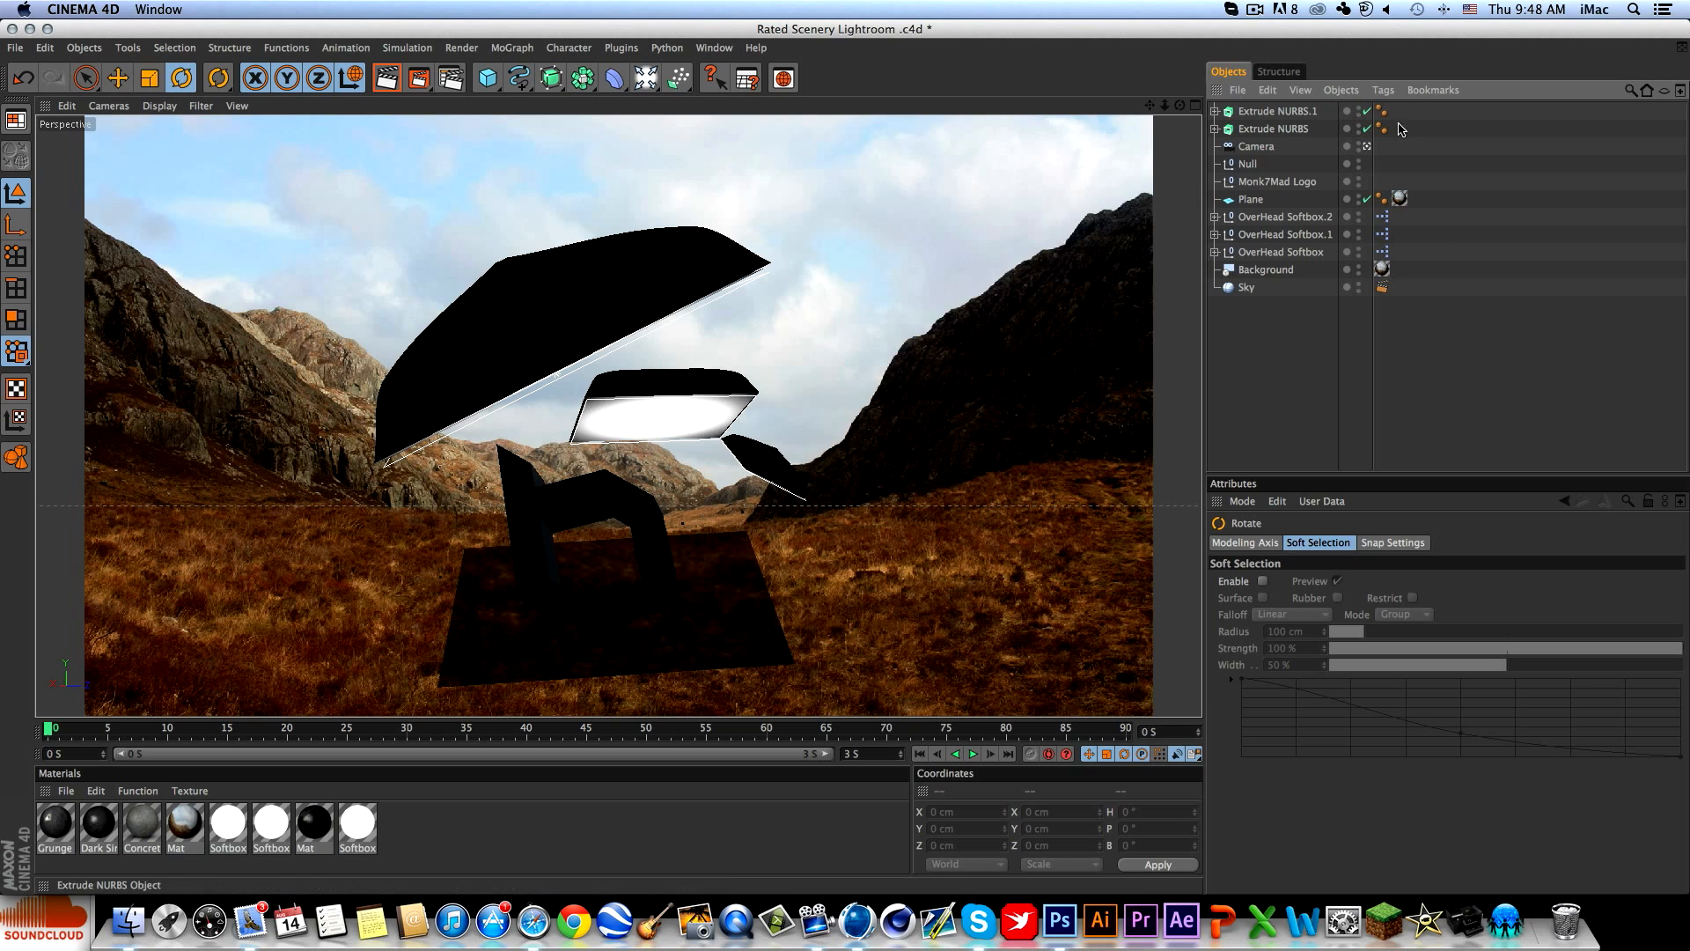
Deactivate the Camera and frame the logo and softboxes from outside the camera view.
left_click(1367, 146)
scroll(489, 379, "down", 10)
scroll(489, 379, "down", 10)
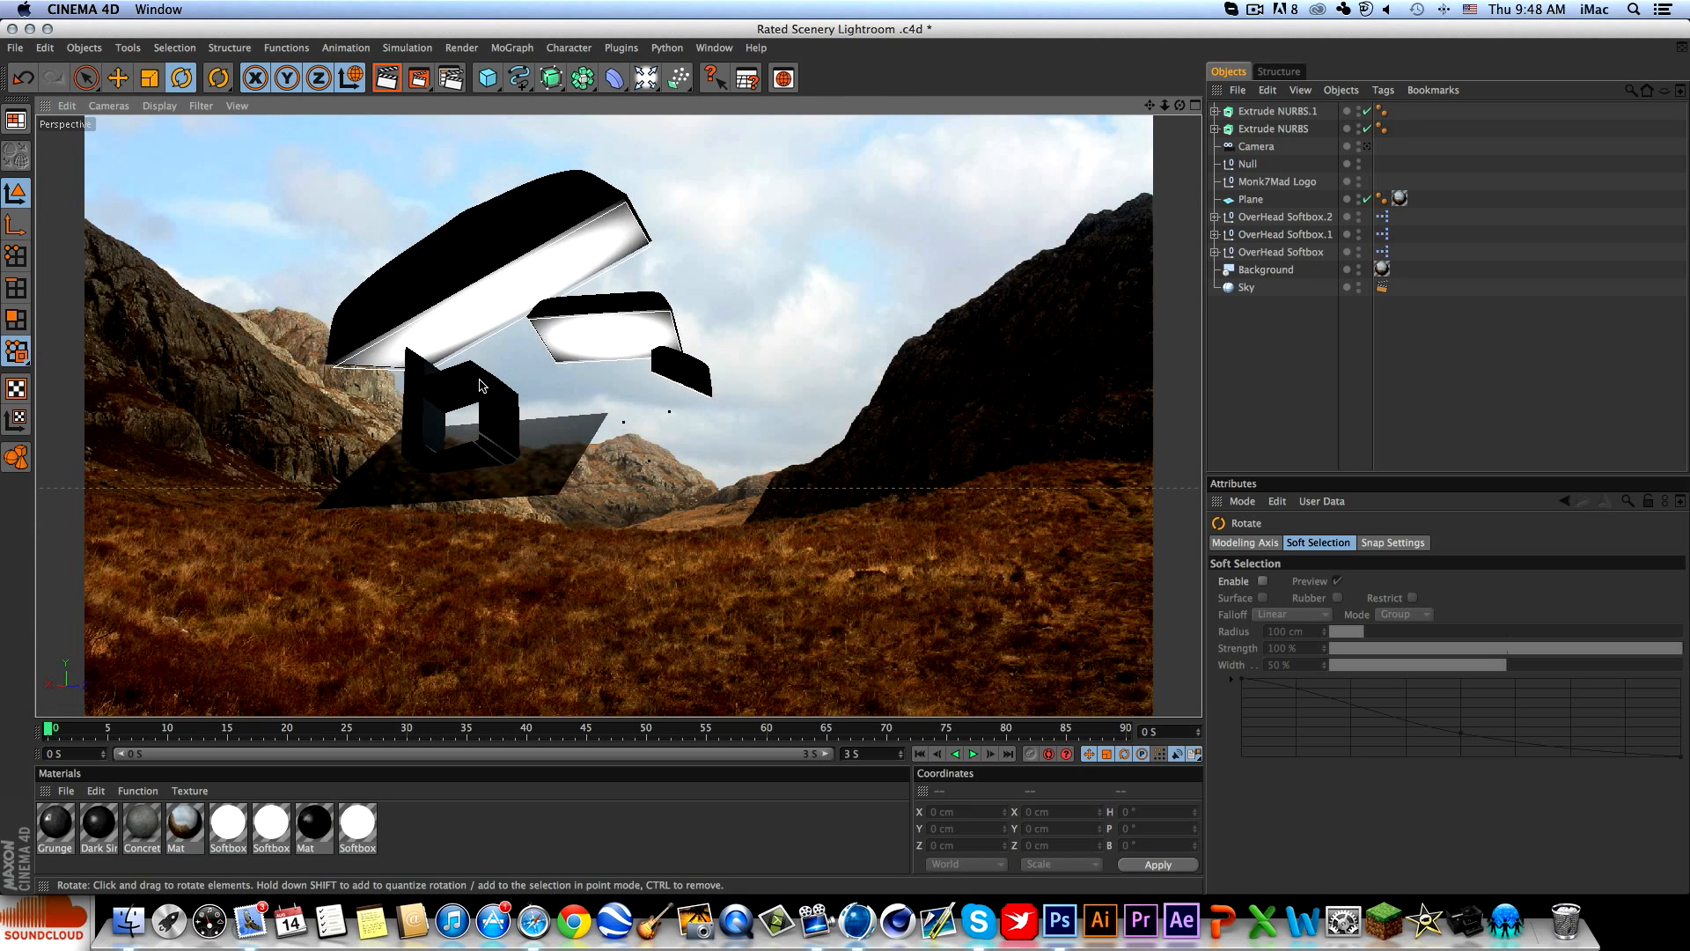
middle_click_drag(542, 347, 389, 231, "alt")
left_click(1302, 114)
left_click_drag(537, 251, 545, 286, "alt")
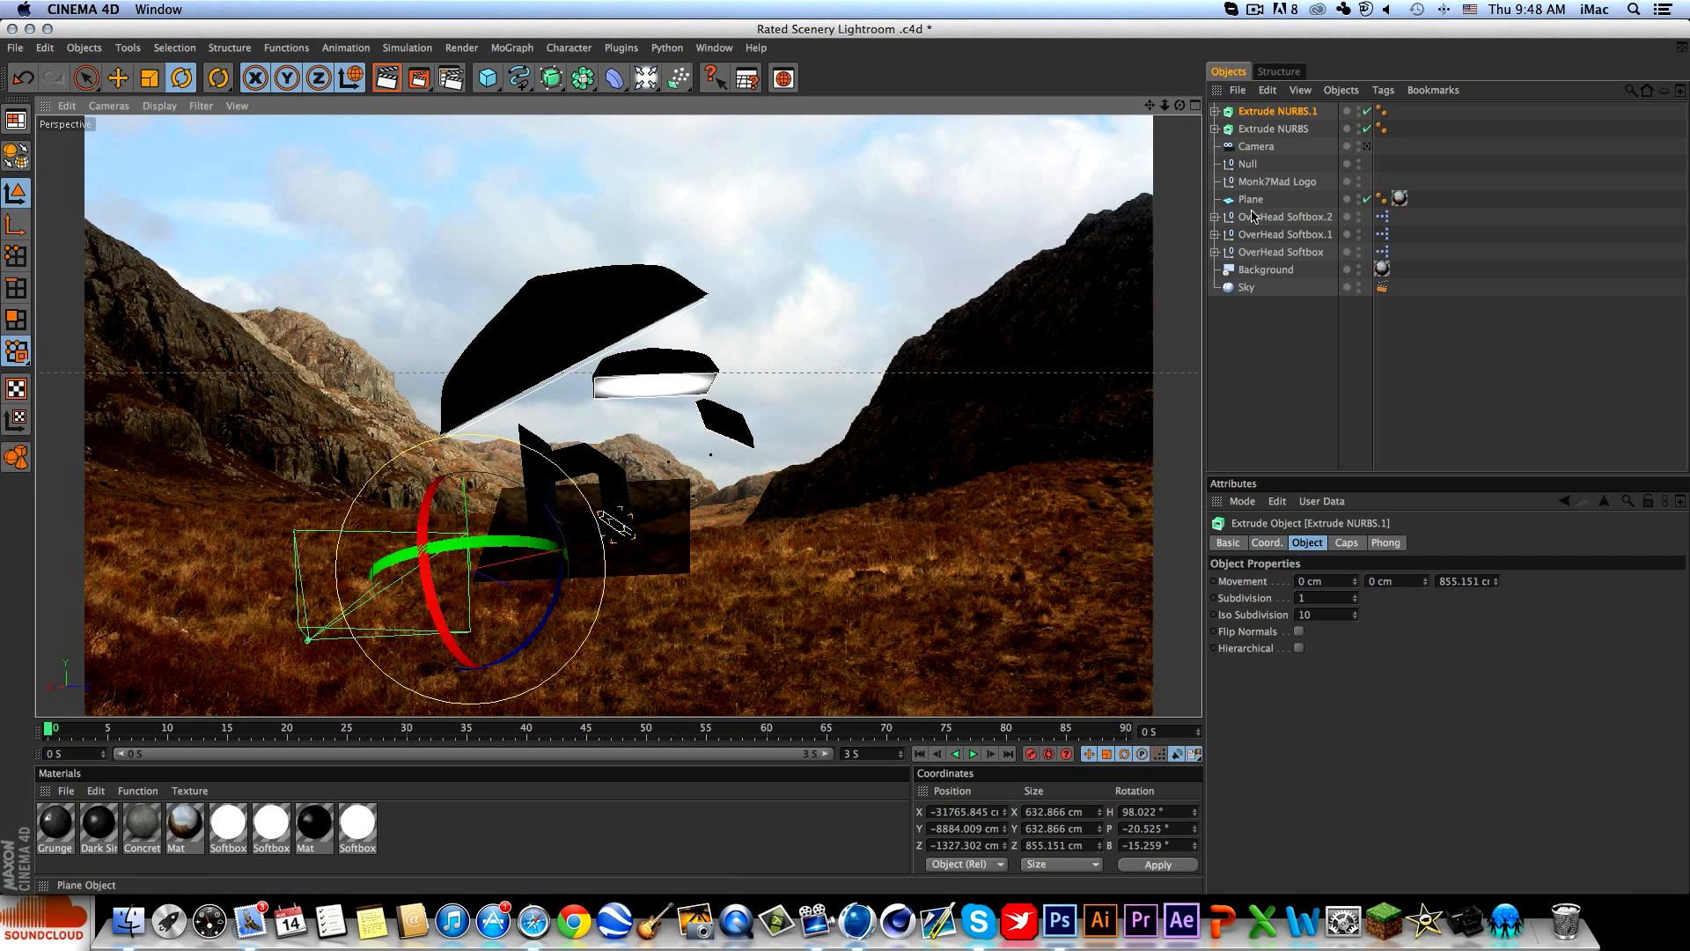
Rotate OverHead Softbox.1 to about 82.8°, 7.3°, -54.8° and move it to about X -30174, Y -6391, Z -3747 cm.
left_click(1285, 234)
key("r")
left_click_drag(537, 521, 394, 513)
key("e")
left_click_drag(297, 410, 273, 344)
left_click_drag(349, 409, 335, 545, "alt")
key("t")
key("e")
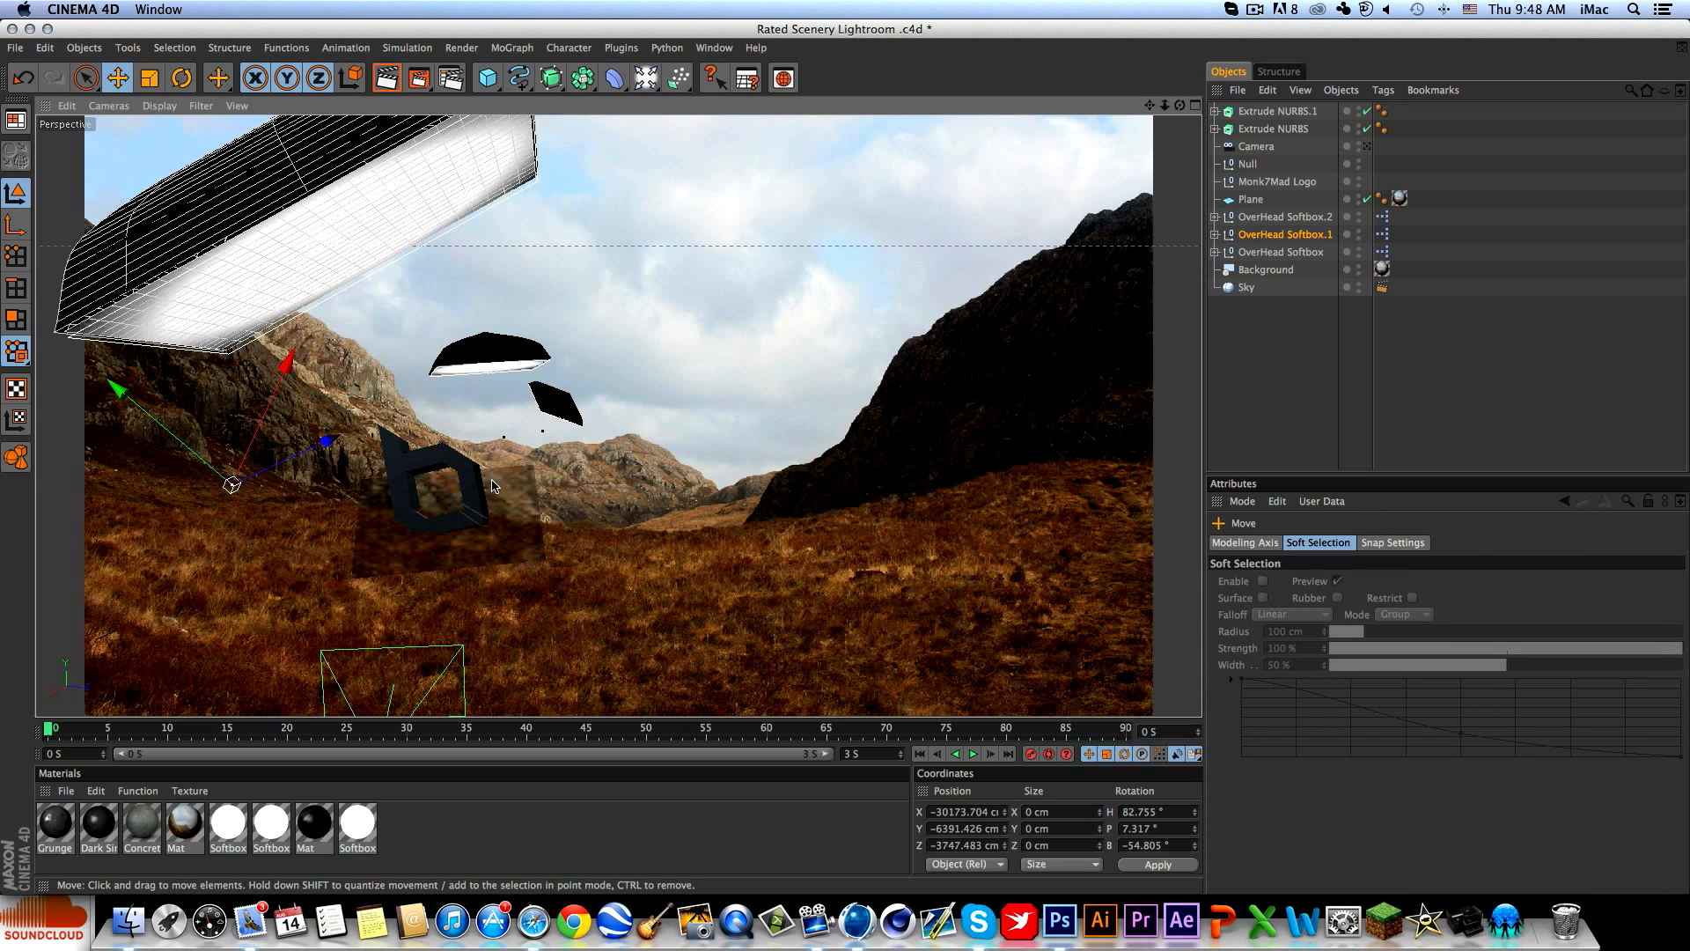
Rotate OverHead Softbox to about 28.5° heading, 5.7° pitch and -5.5° bank.
left_click_drag(469, 489, 519, 475, "alt")
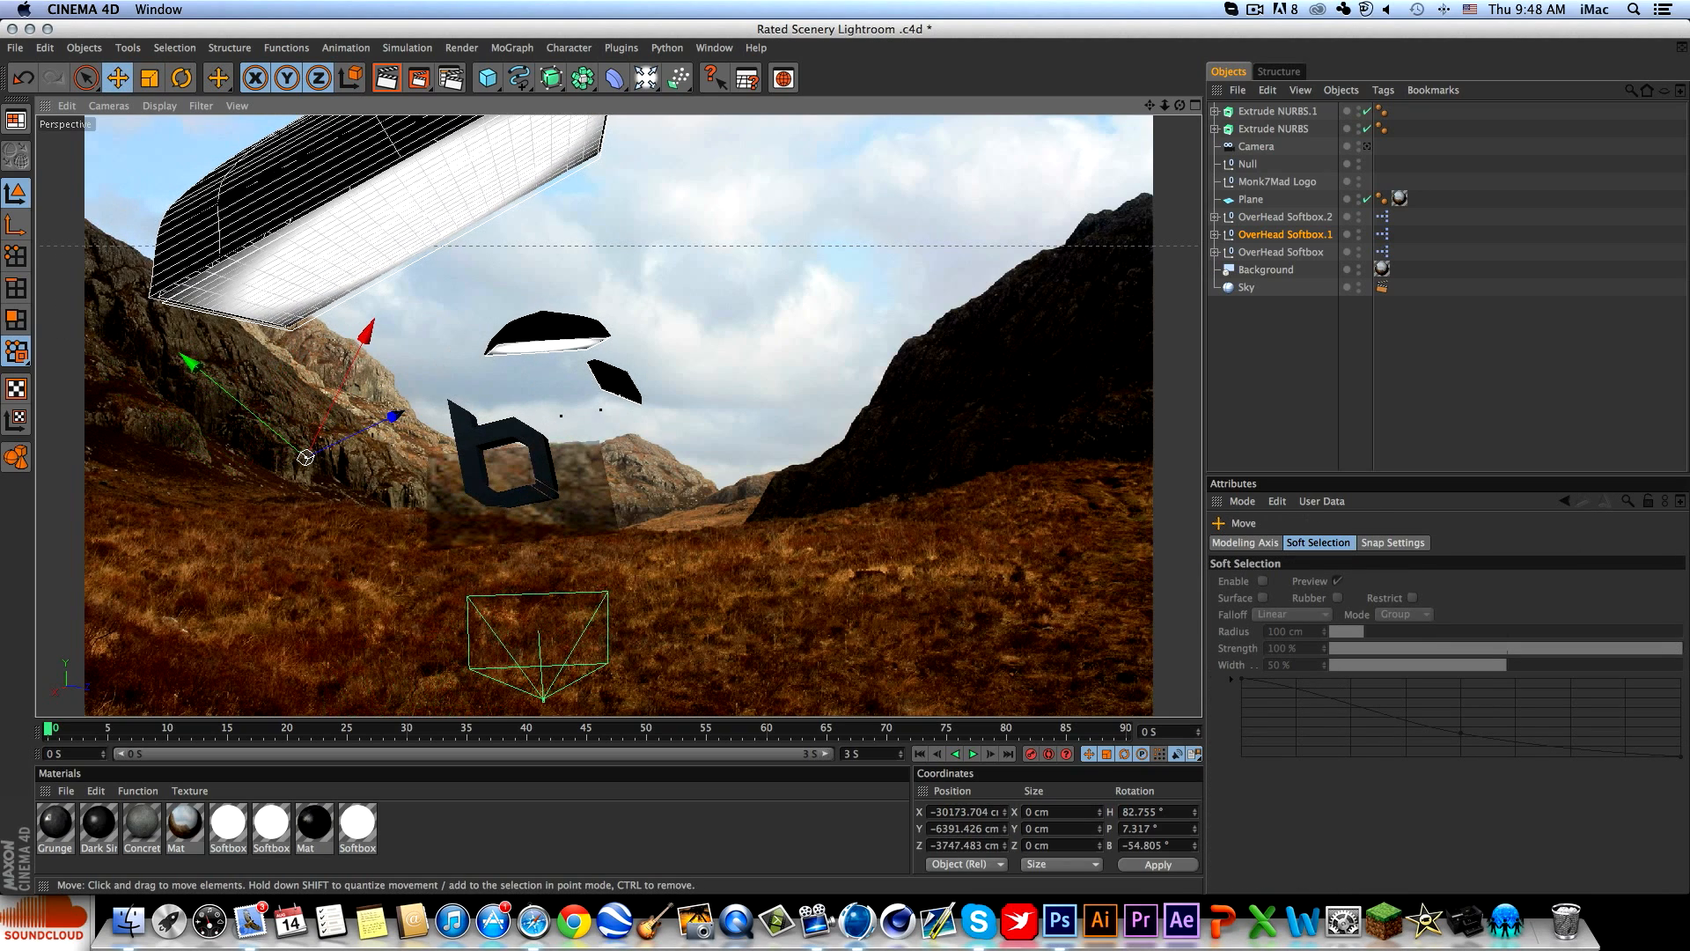
left_click(1283, 253)
key("r")
key("t")
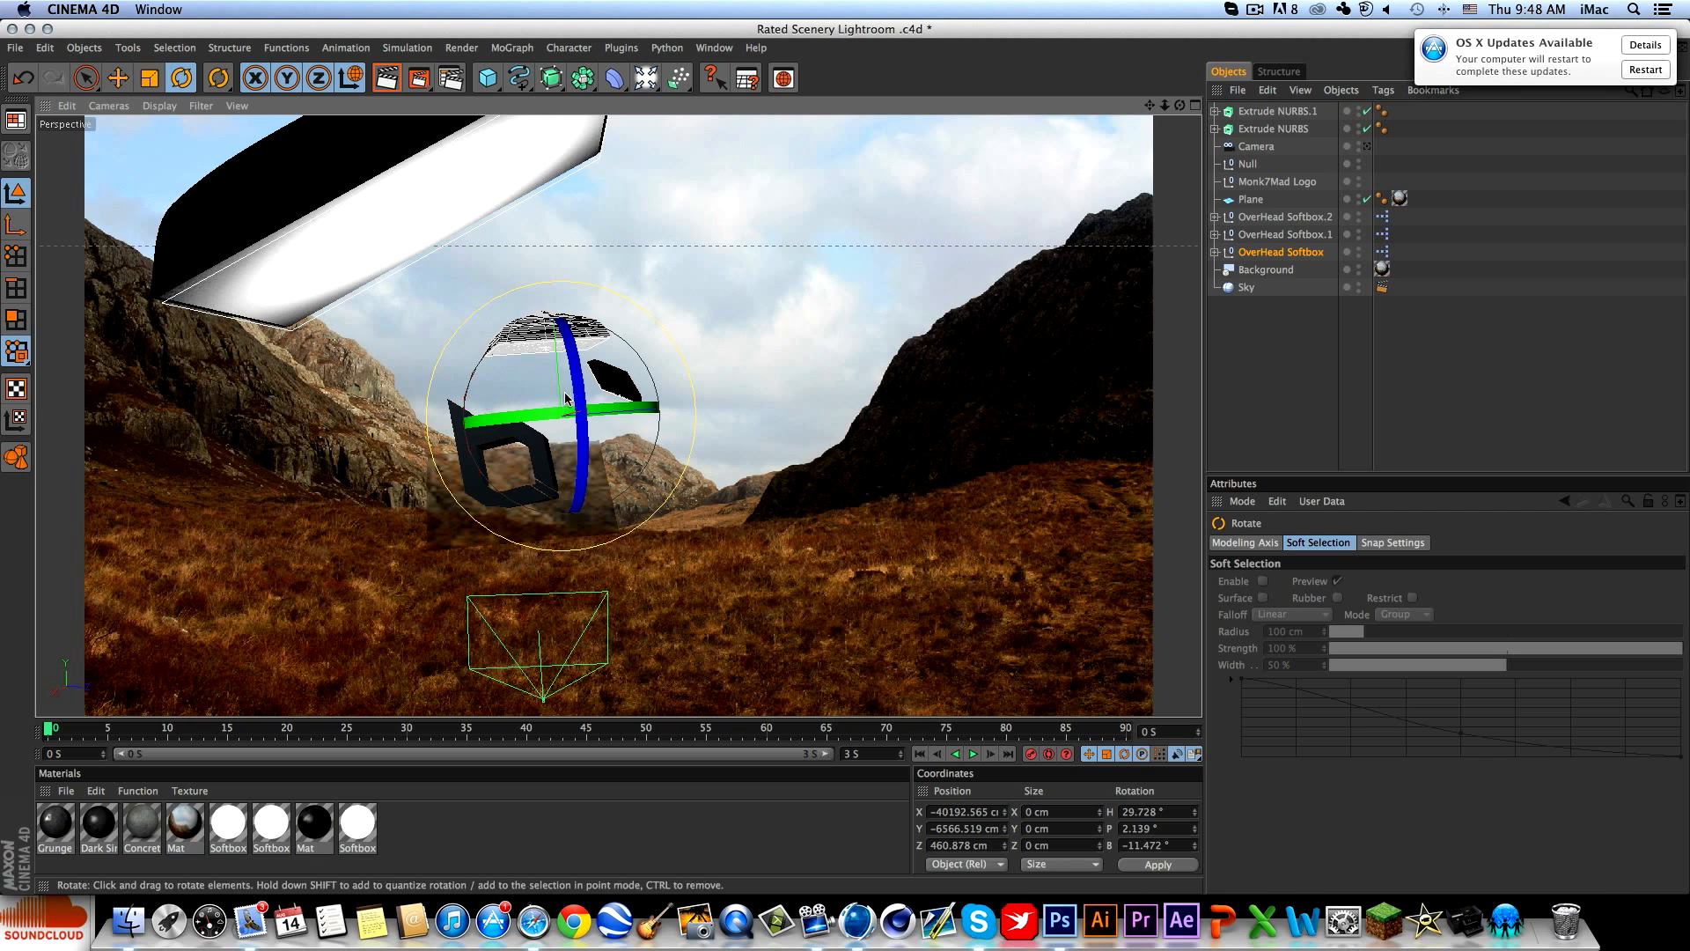
key("r")
mouse_move(541, 414)
left_mouse_down()
mouse_move(526, 429)
mouse_move(526, 407)
left_mouse_up()
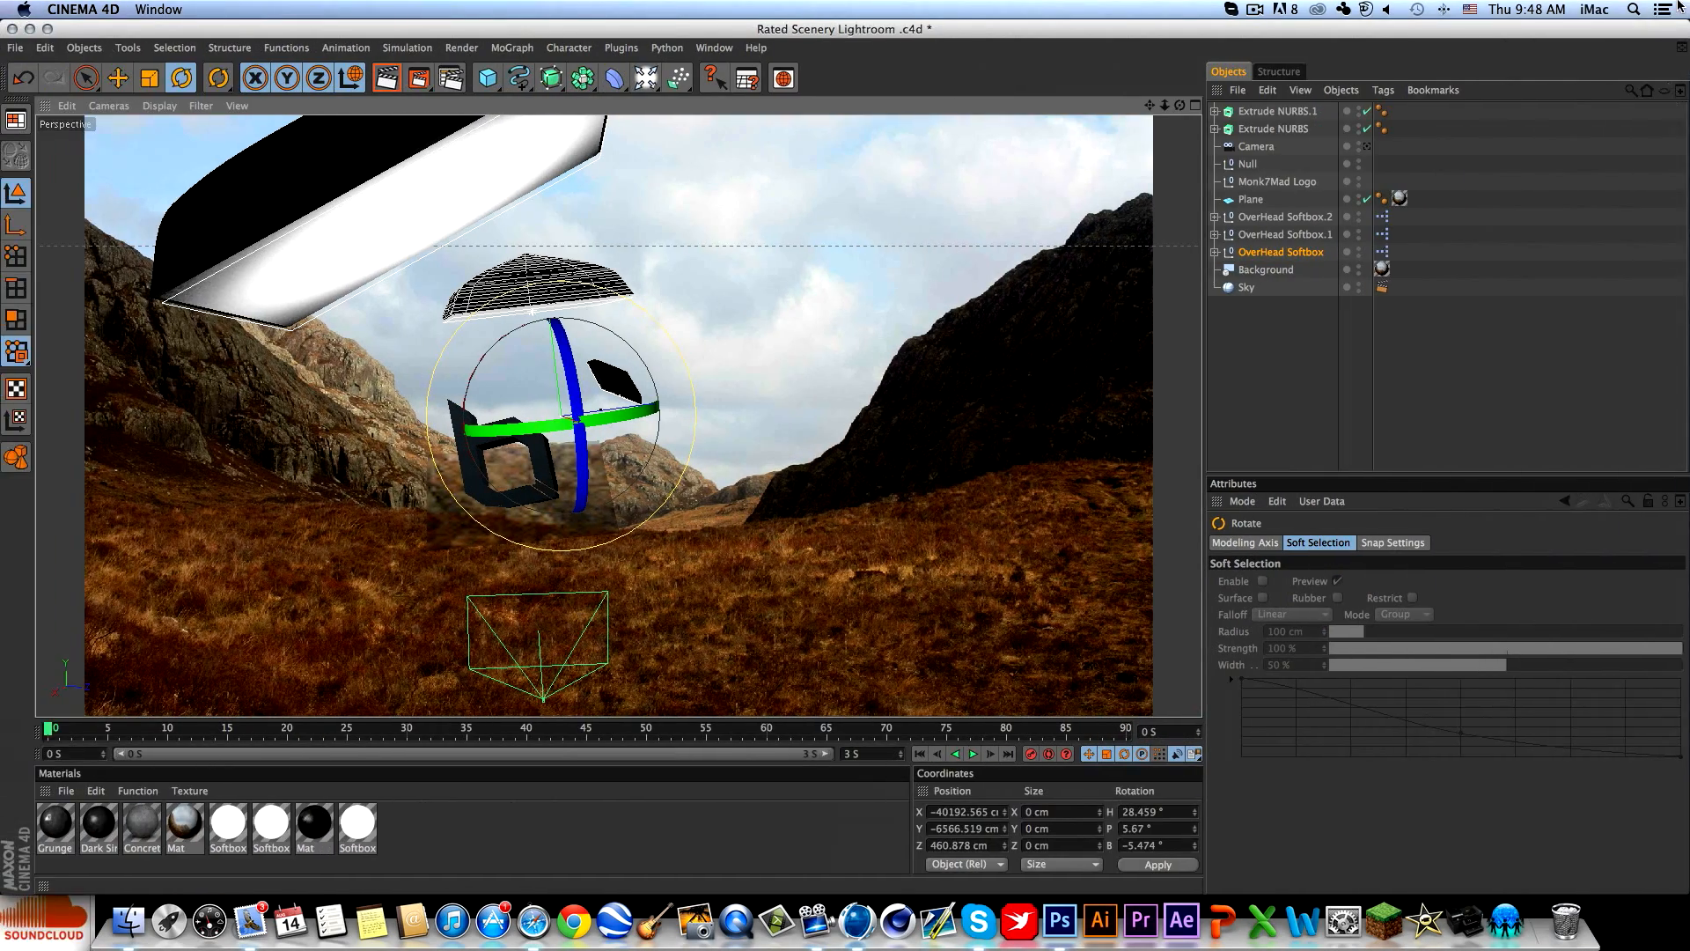
left_click(1666, 8)
scroll(1646, 53, "up", 3)
left_click(1651, 43)
left_click(1269, 161)
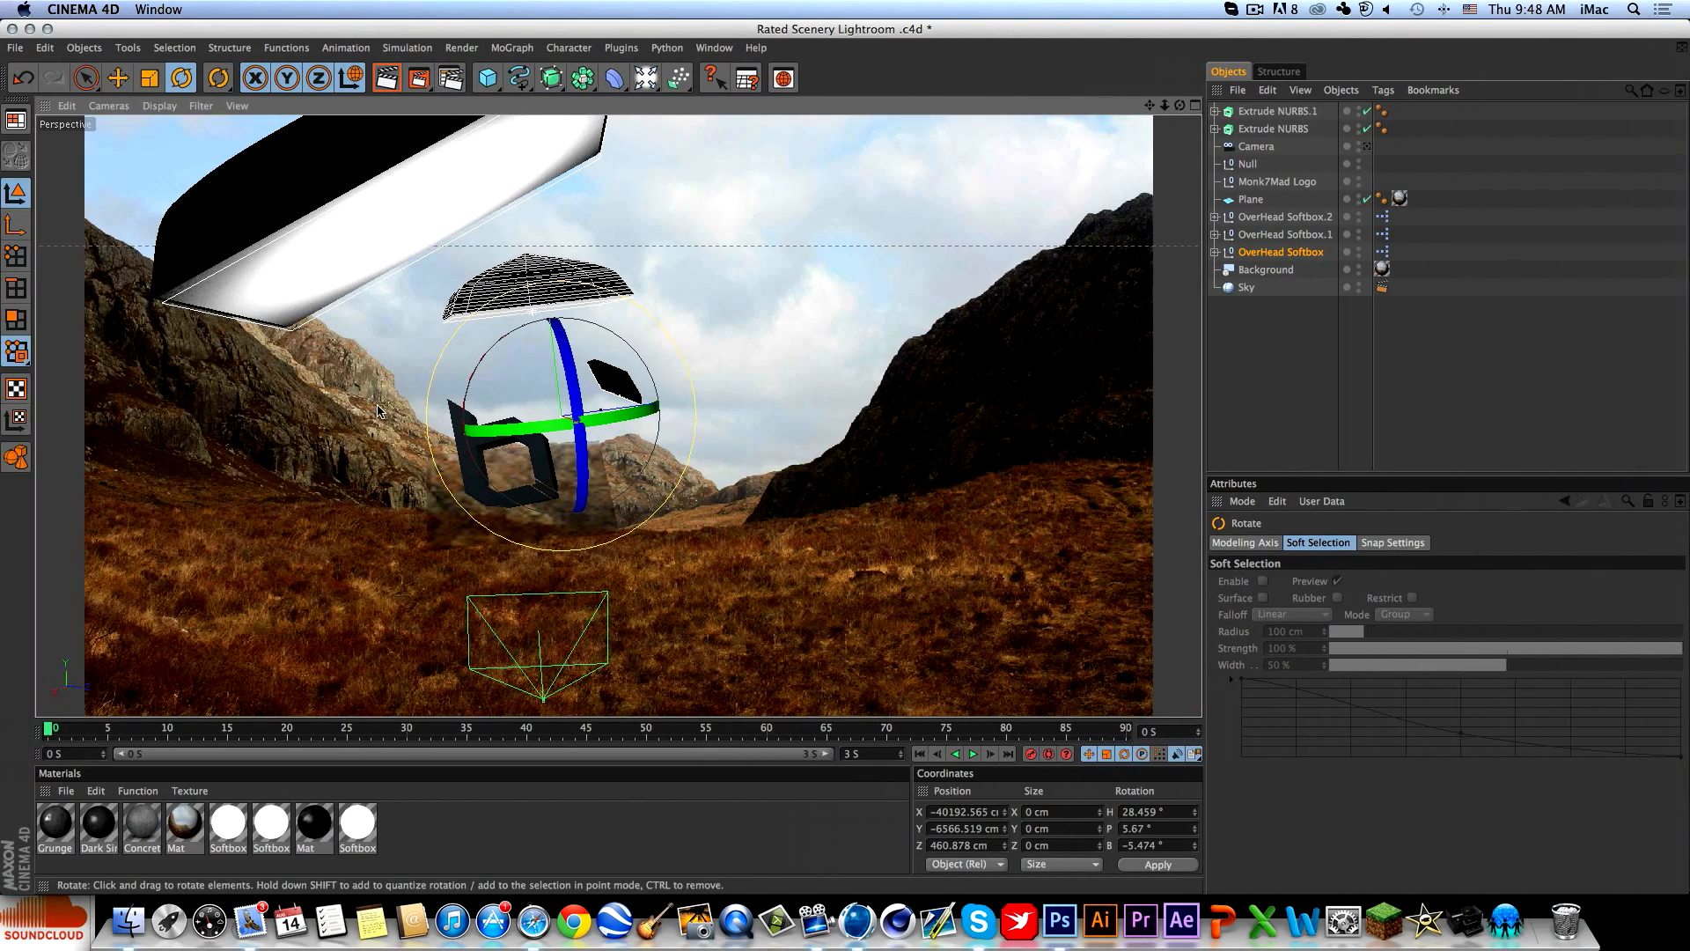
Move OverHead Softbox closer to the logo, to about X -35709, Y -6083, Z 2836 cm.
key("t")
left_click_drag(382, 454, 453, 454)
left_click_drag(227, 462, 83, 515, "alt")
key("e")
left_click_drag(449, 453, 378, 494)
Rotate OverHead Softbox.2 to about 75.1° heading, -26.5° pitch and 0.4° bank.
left_click(1267, 234)
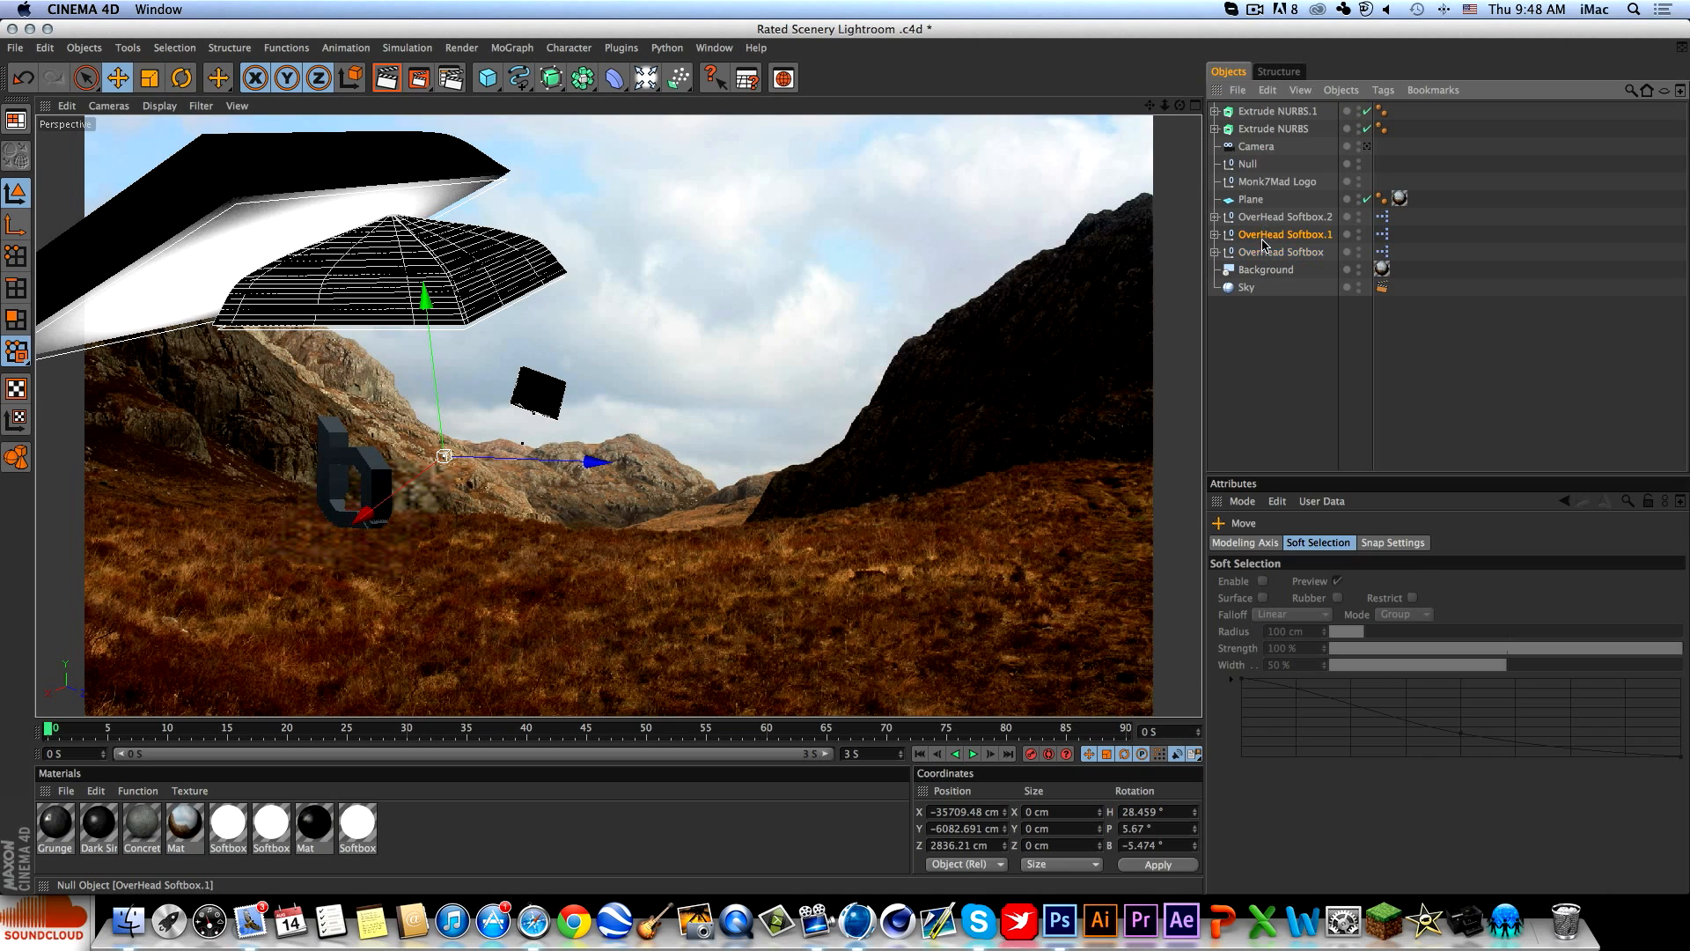
left_click(1271, 216)
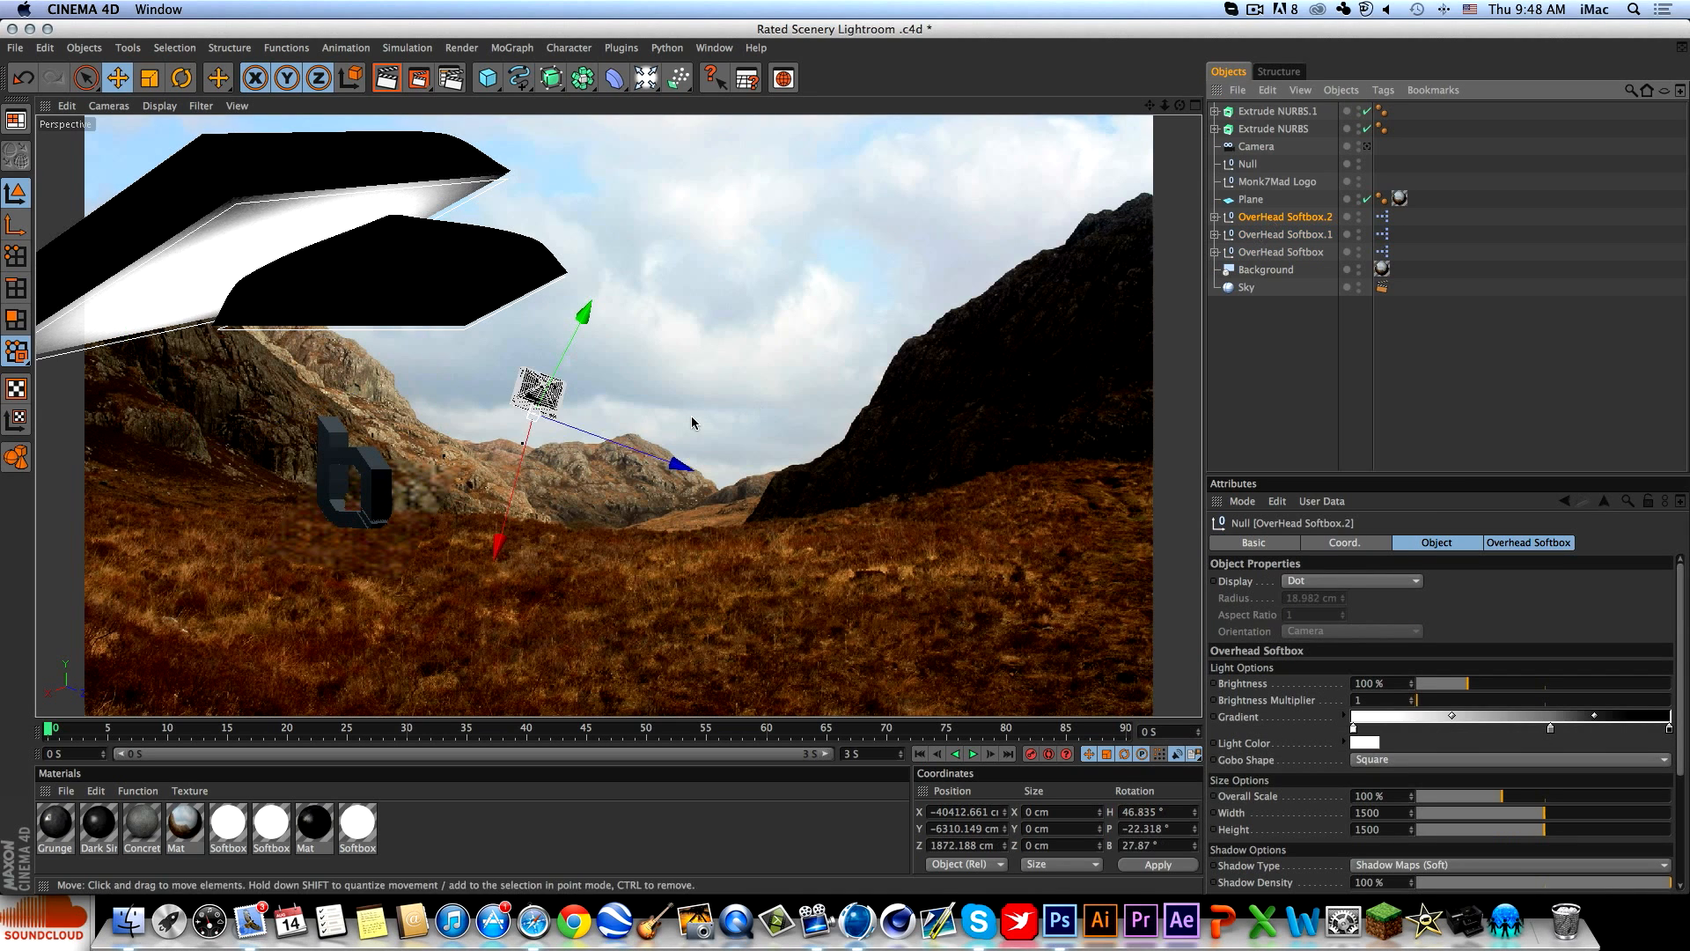
key("r")
left_click_drag(1179, 104, 1254, 79)
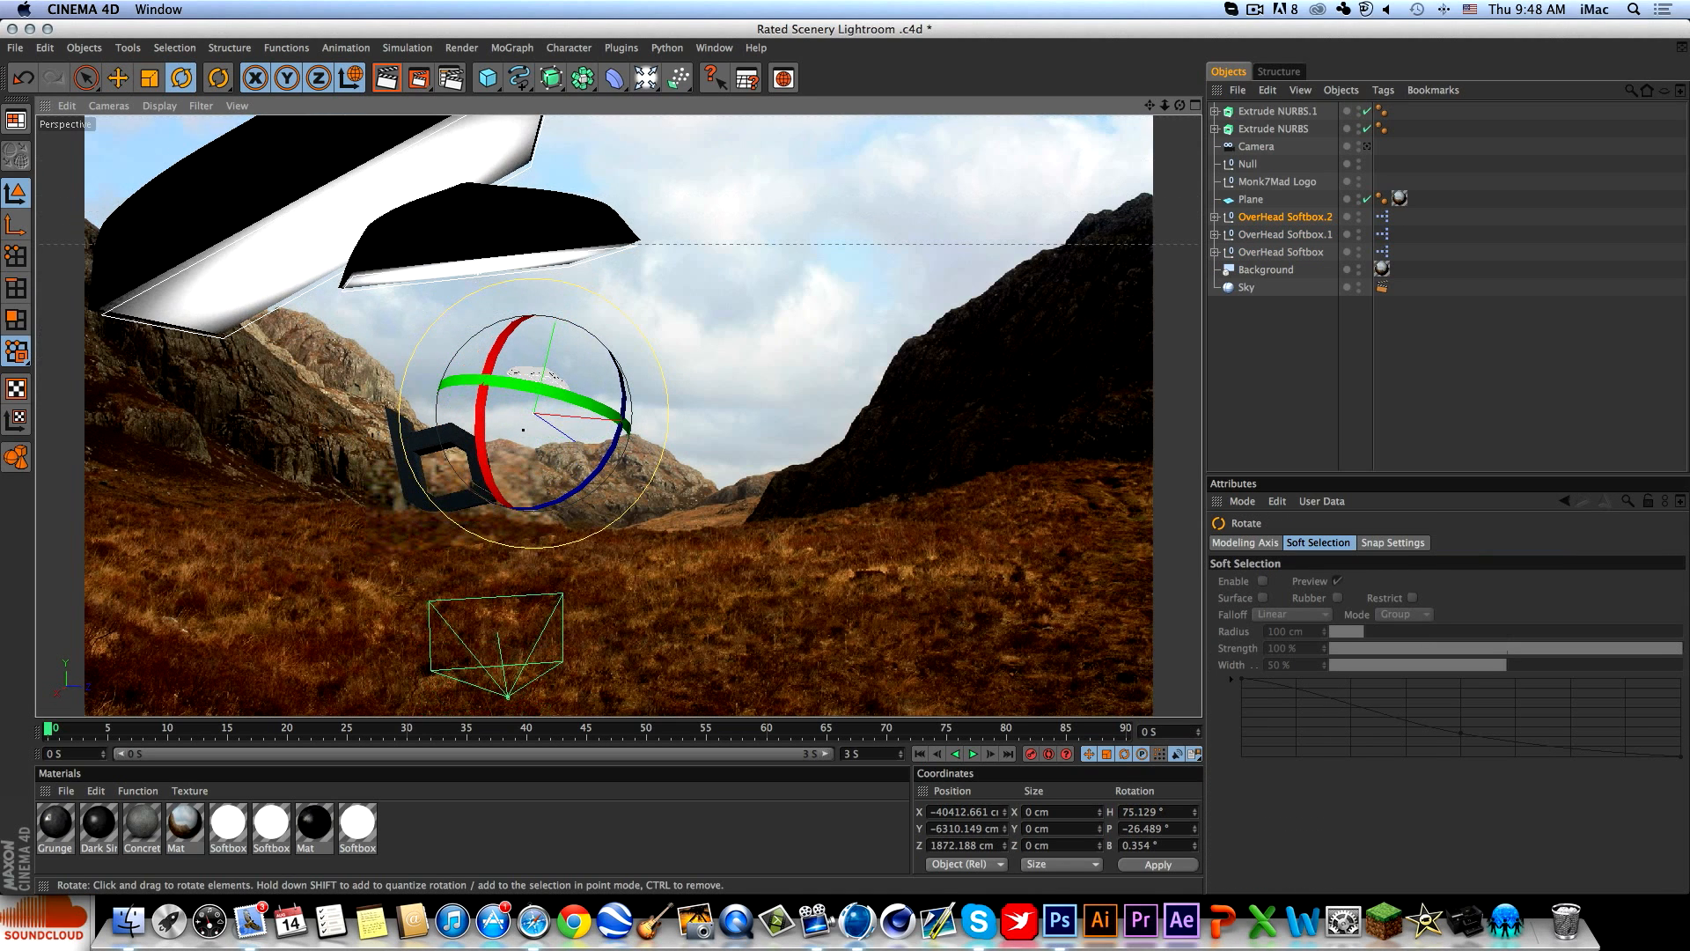
Move OverHead Softbox.2 to the side of the logo, at about X -37335, Y -5881, Z 4681 cm.
key("e")
left_click_drag(844, 456, 537, 650, "alt")
left_click_drag(630, 620, 392, 524)
left_click_drag(392, 524, 132, 510, "alt")
left_click_drag(614, 436, 149, 484)
left_click_drag(555, 431, 359, 432, "alt")
left_click_drag(353, 535, 455, 532)
key("t")
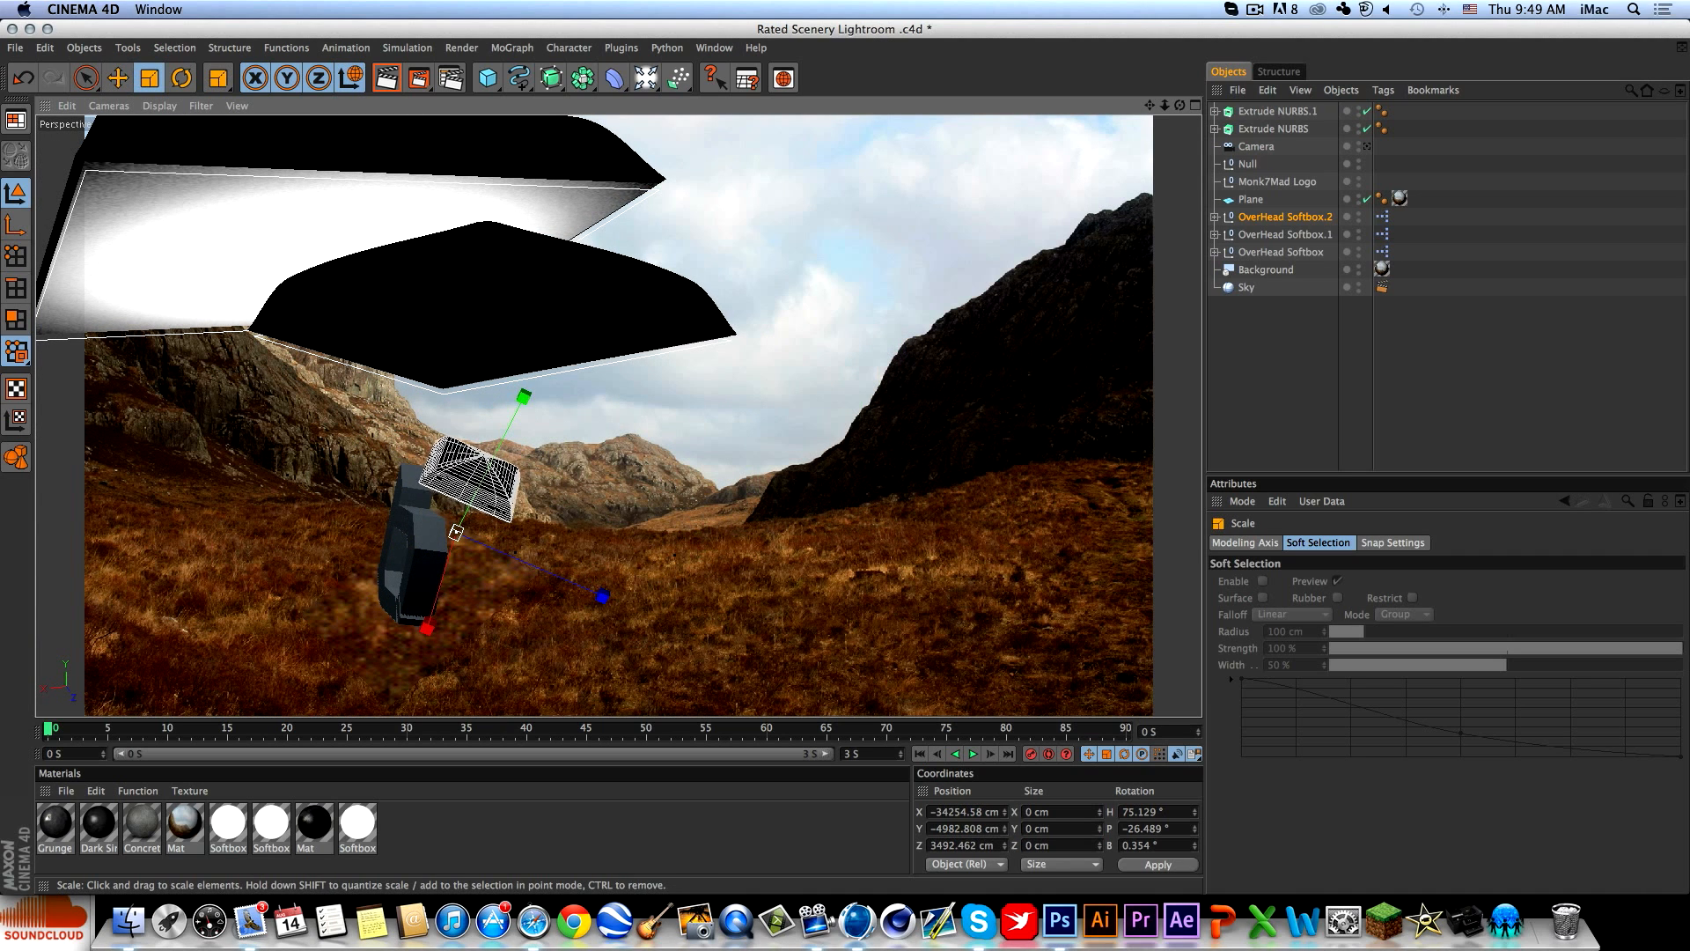
key("e")
left_click_drag(844, 460, 988, 503)
left_click_drag(561, 508, 530, 518, "alt")
Angle OverHead Softbox.2 toward the logo at about 70.2° heading, -33.8° pitch and 0.6° bank, and deselect it.
key("r")
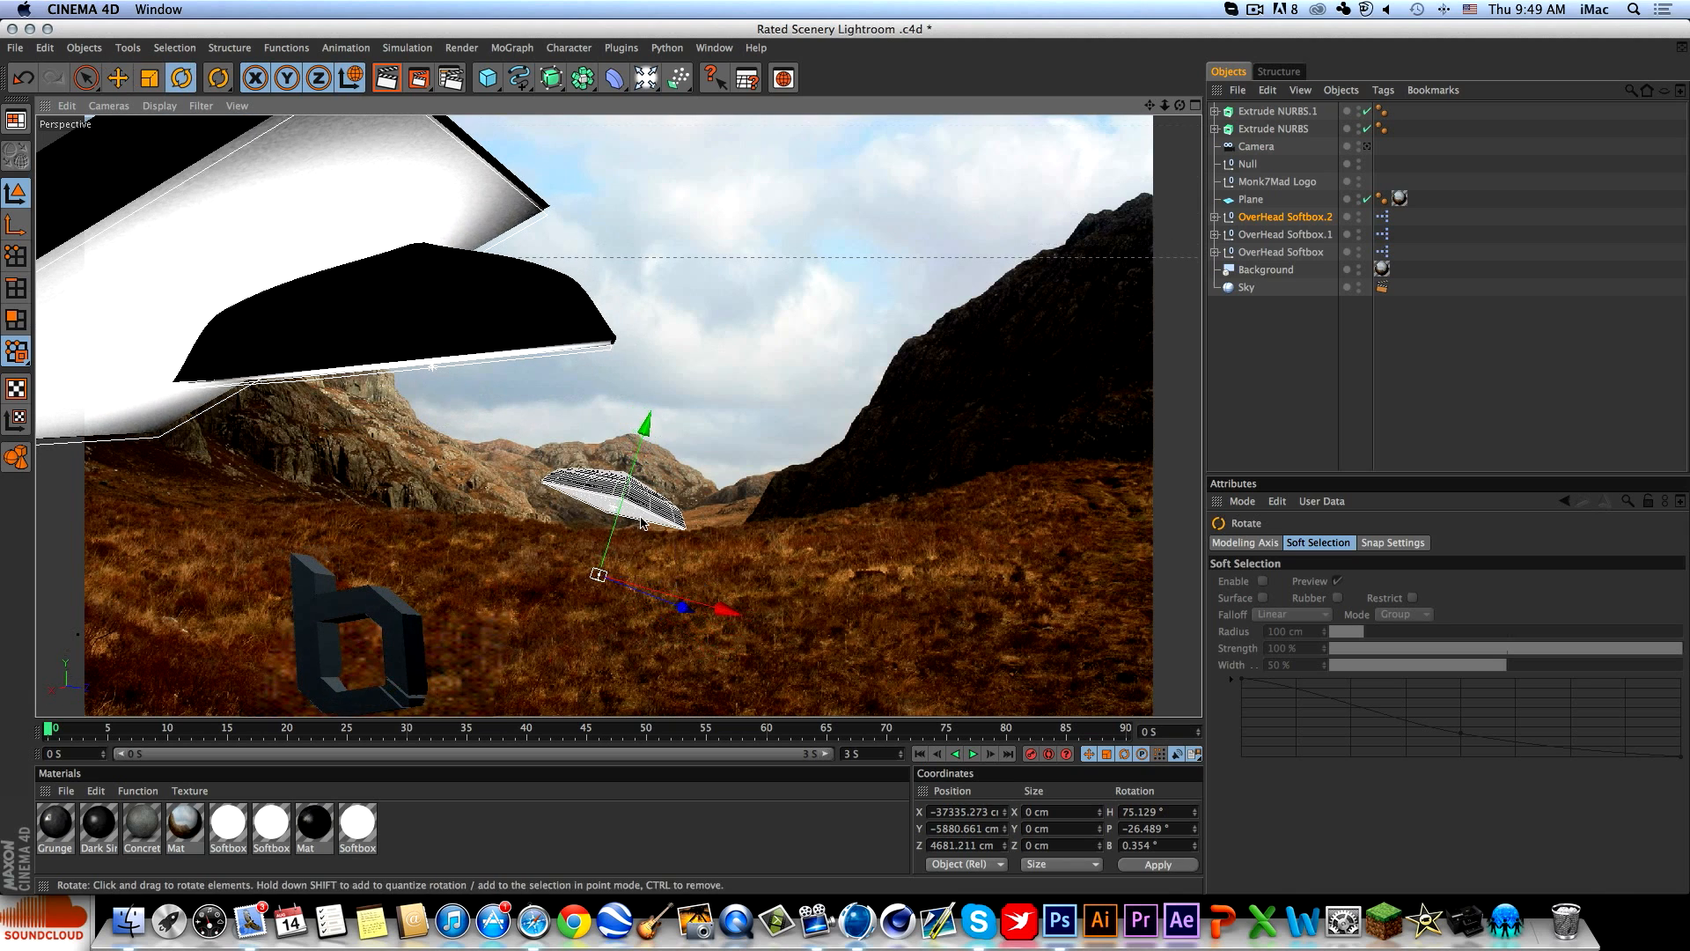
left_click_drag(612, 559, 655, 570)
left_click_drag(598, 635, 571, 613)
middle_click_drag(546, 598, 1143, 319, "alt")
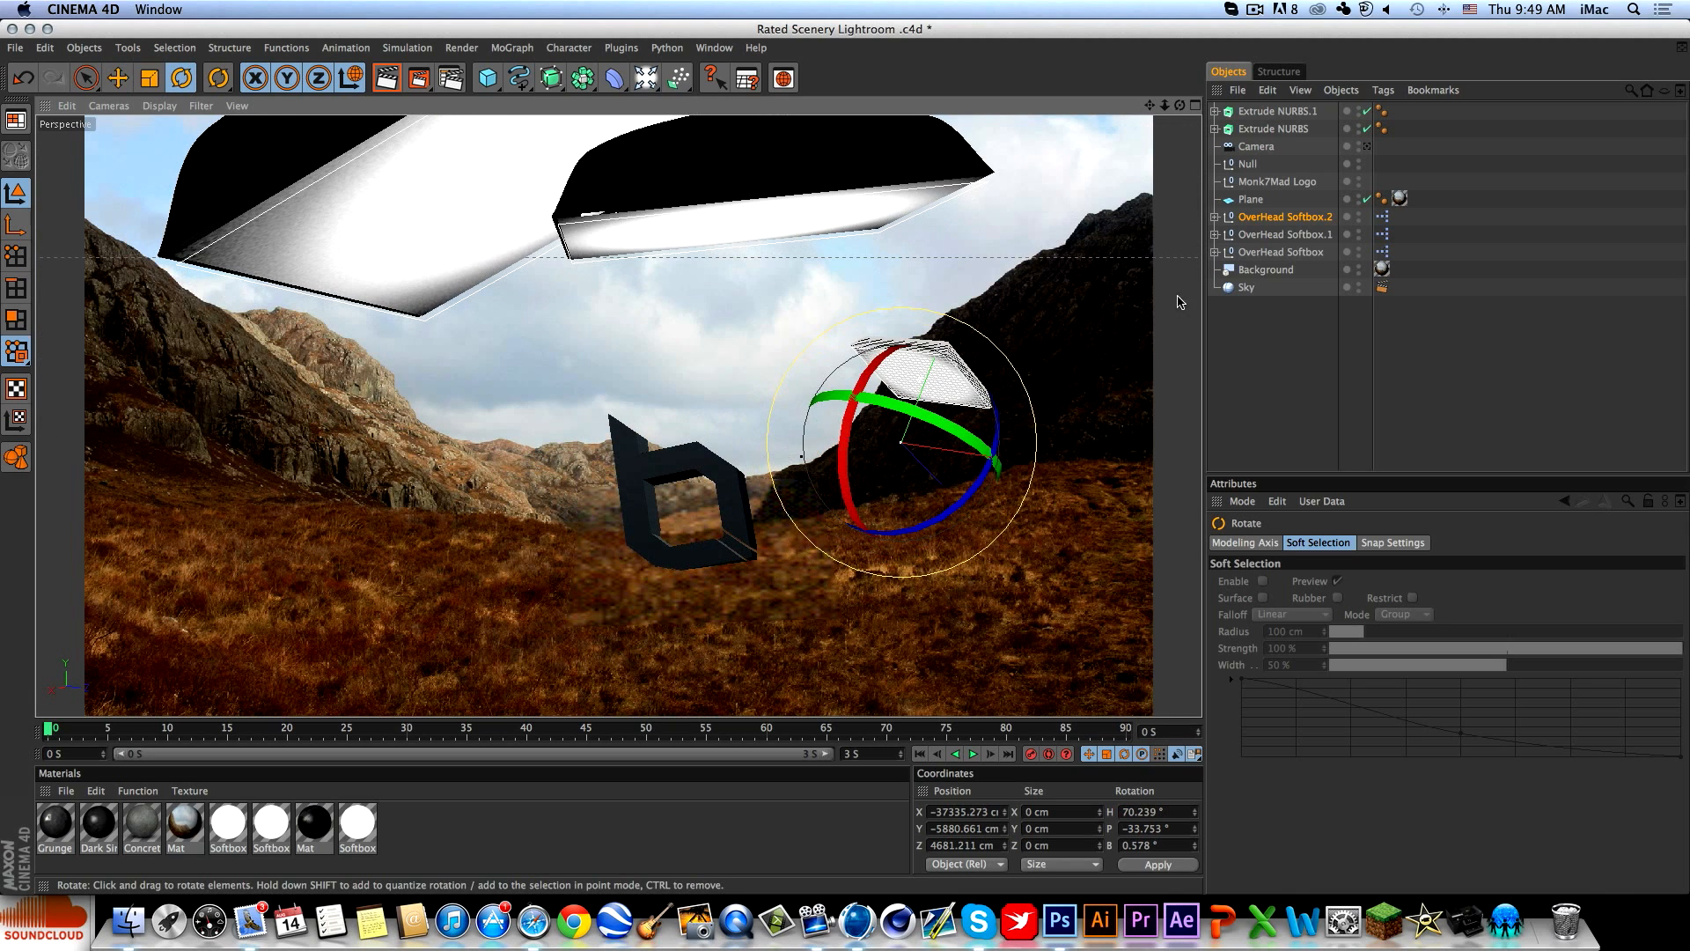
left_click(1385, 365)
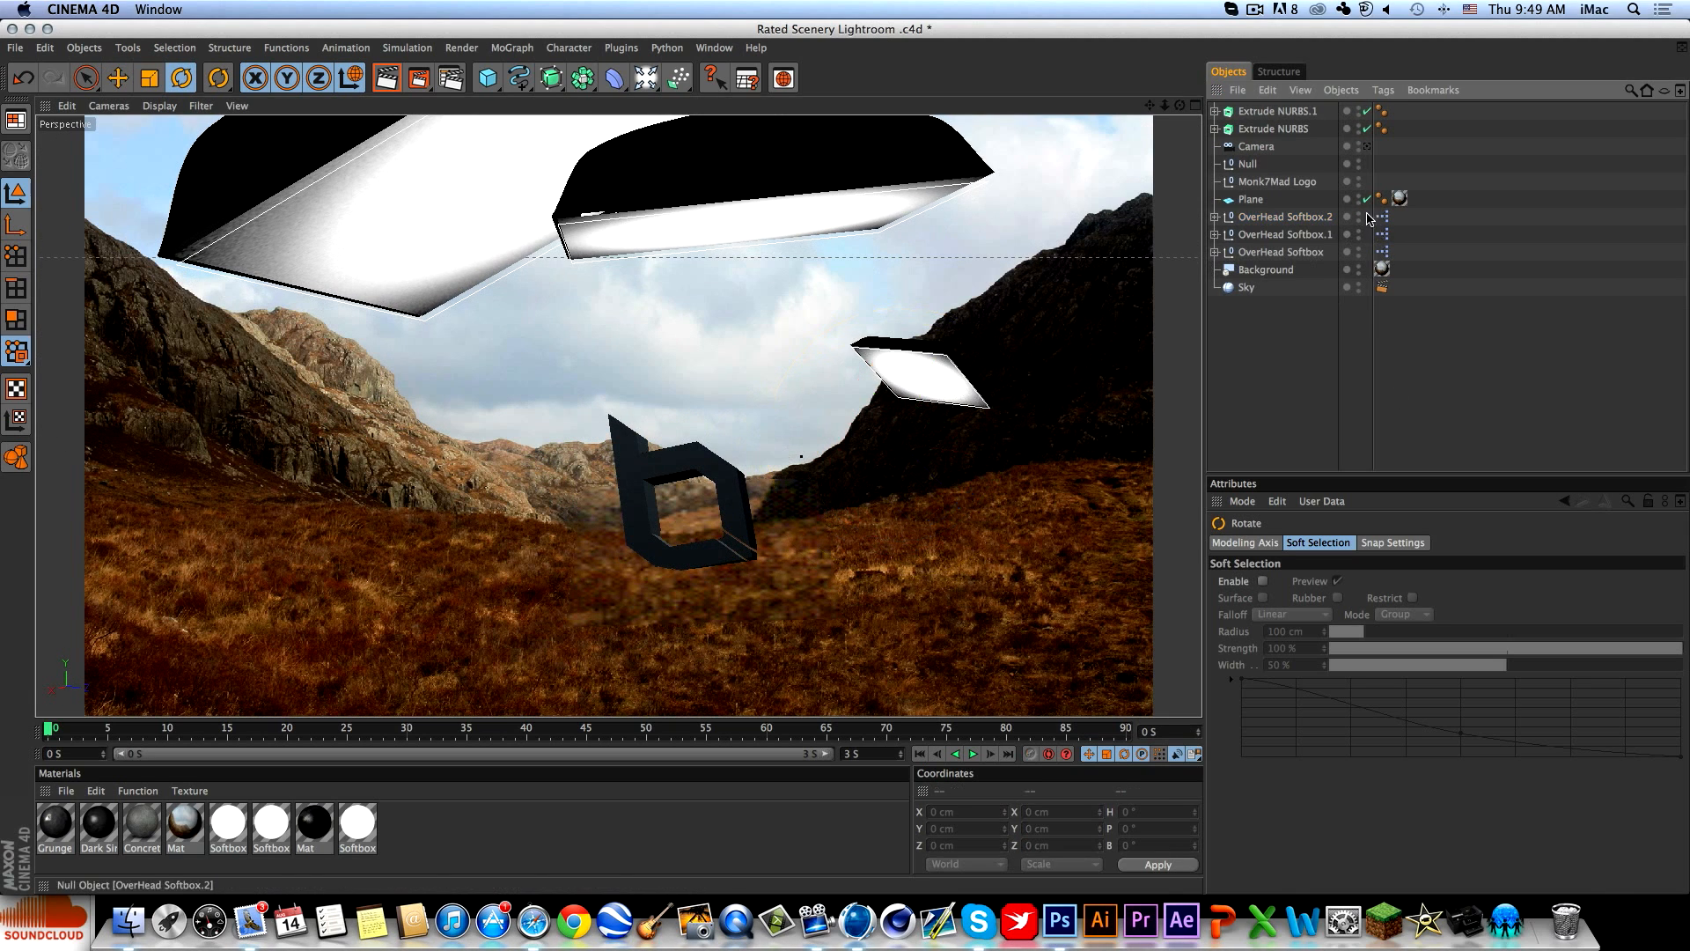
Look through the scene Camera again and render a preview of the active view to check the lighting.
left_click(1365, 147)
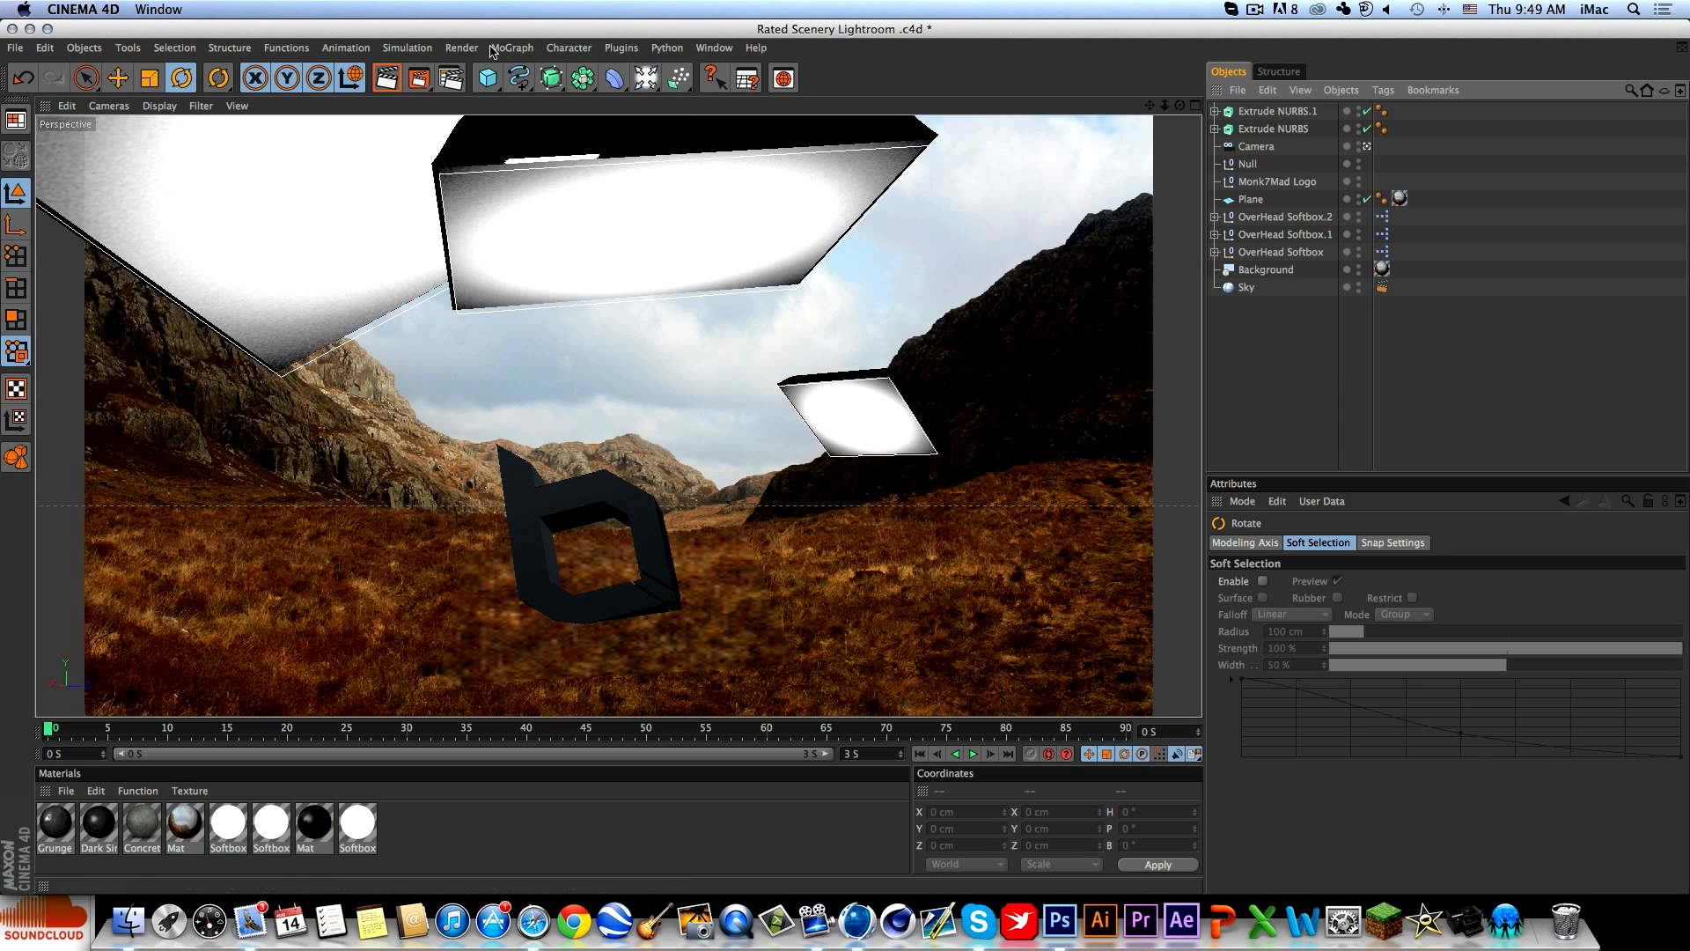
left_click(384, 79)
left_click(414, 302)
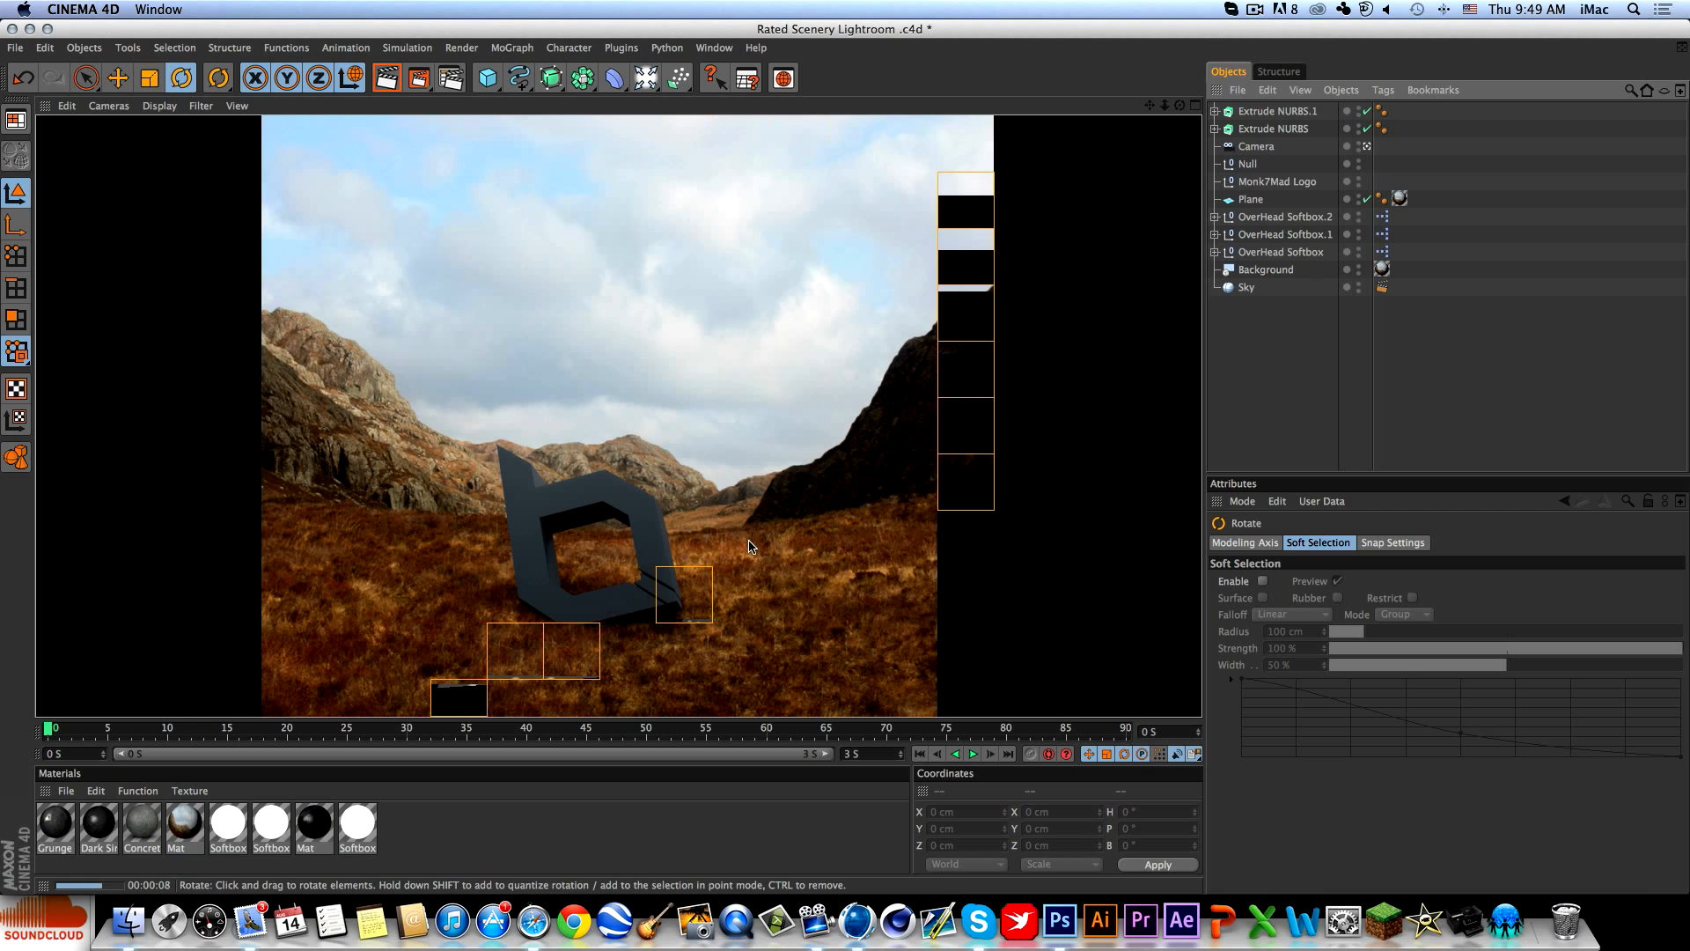
left_click(1436, 390)
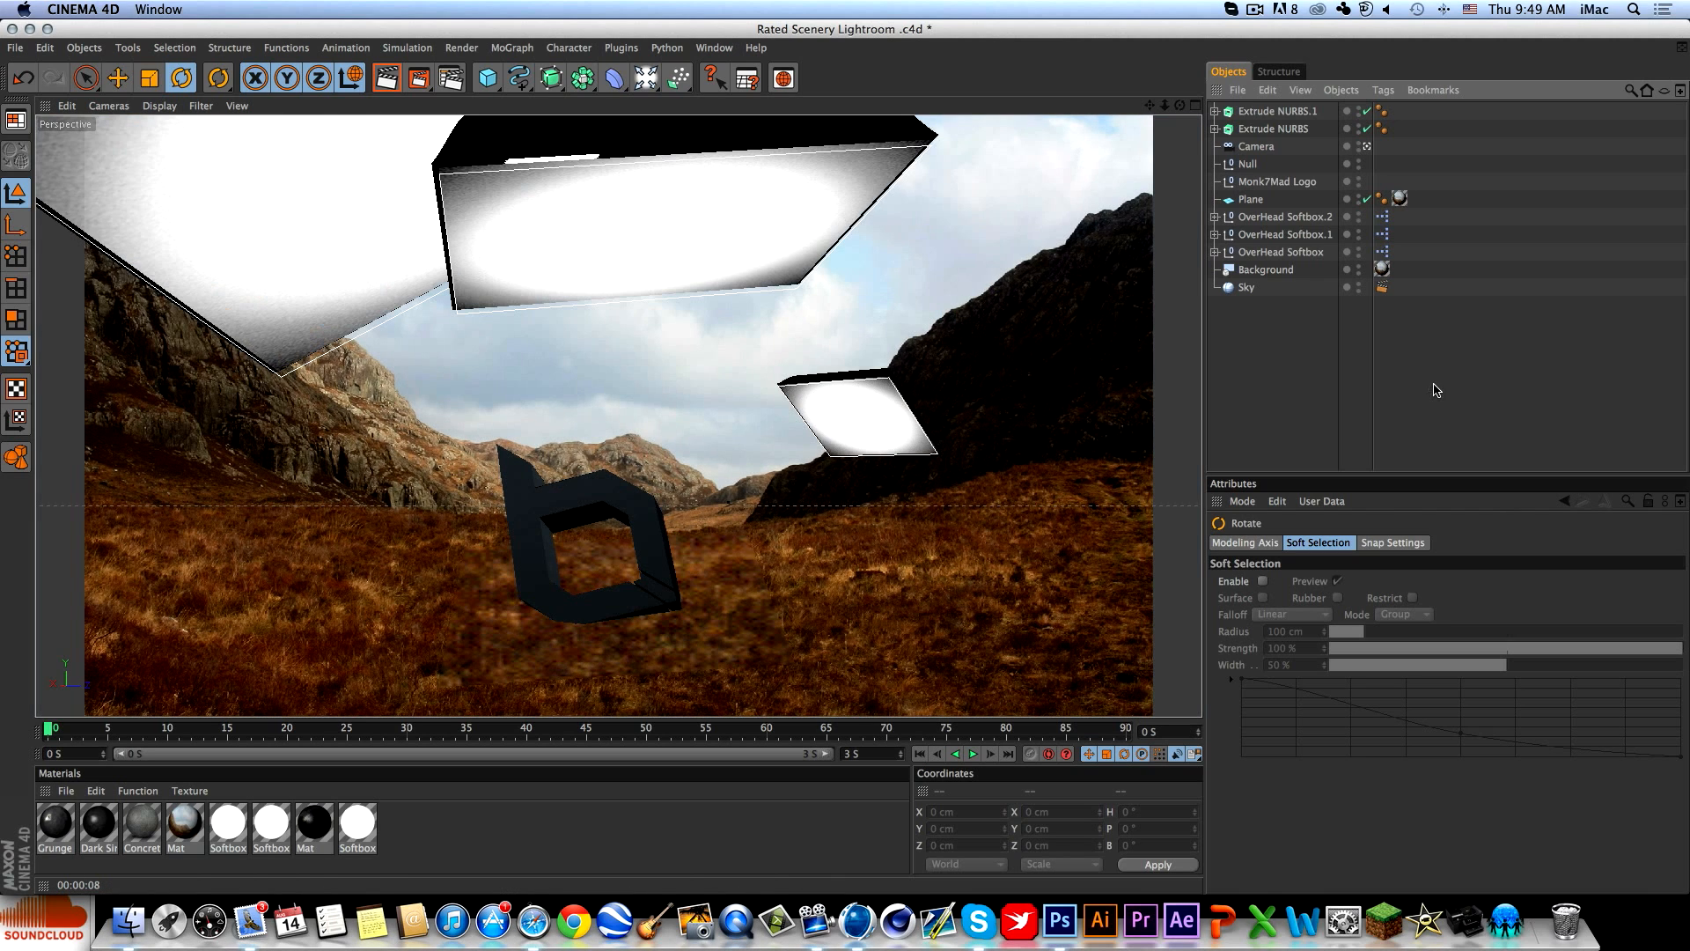
Rotate both logo extrusions together to about 95.2° heading, -19.6° pitch and 345.6° bank, and deselect them.
left_click(1292, 113)
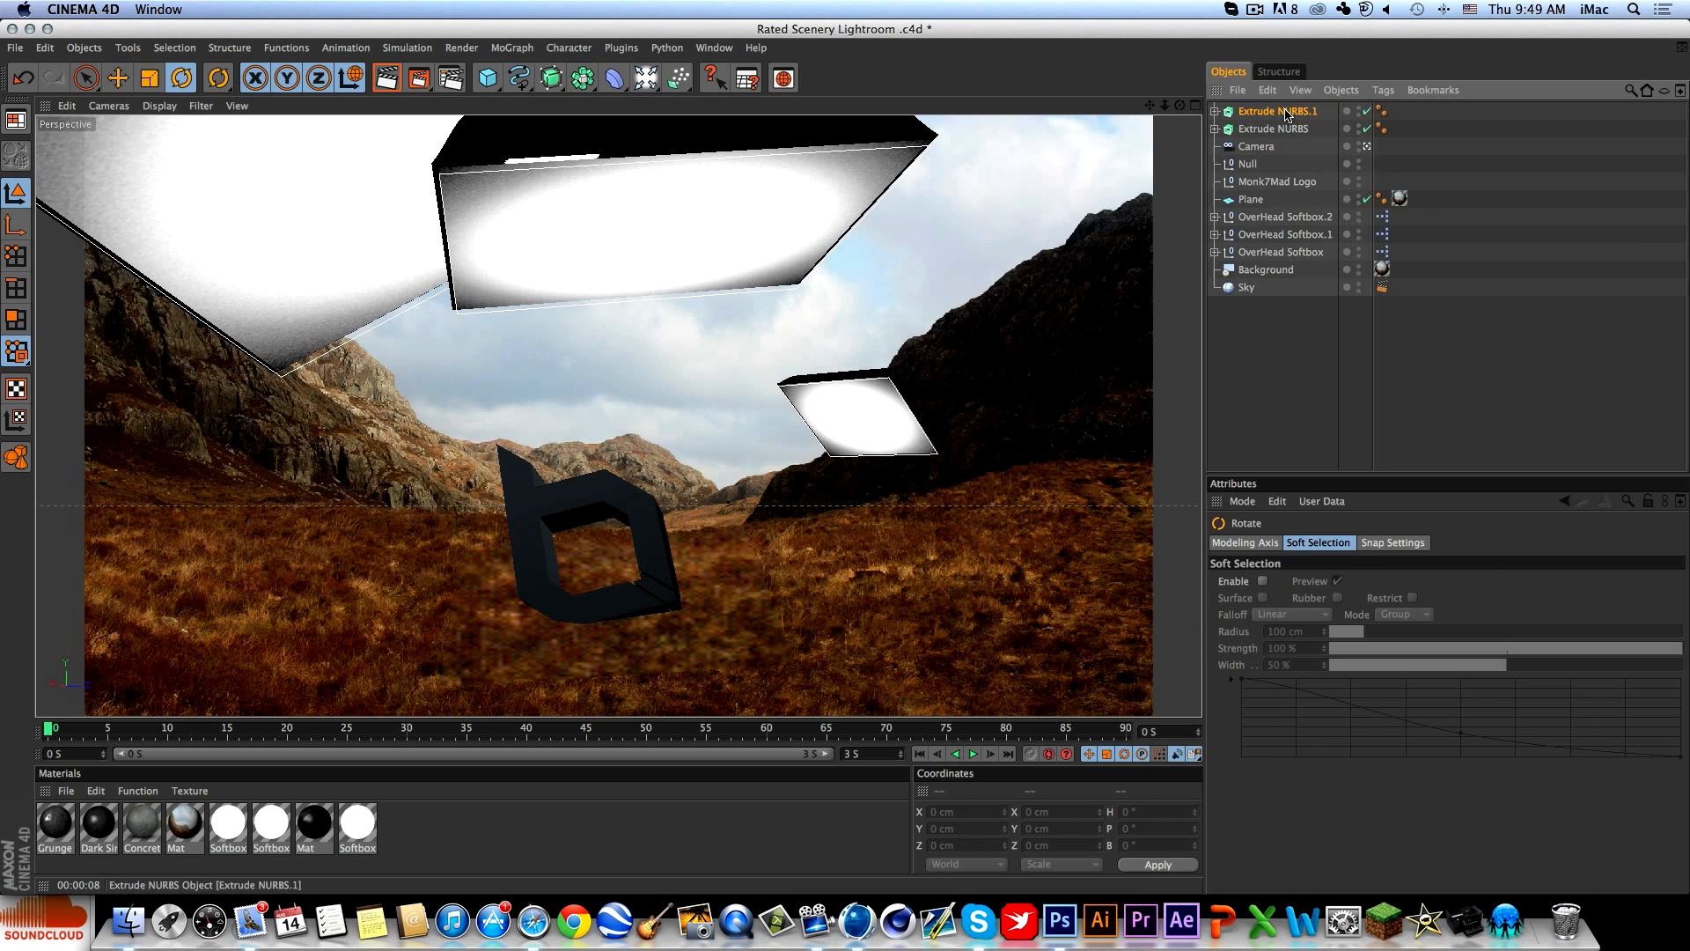
left_click(1278, 129, "shift")
mouse_move(434, 663)
left_mouse_down()
mouse_move(438, 649)
mouse_move(443, 680)
left_mouse_up()
left_click_drag(448, 598, 445, 585)
left_click_drag(349, 692, 348, 693)
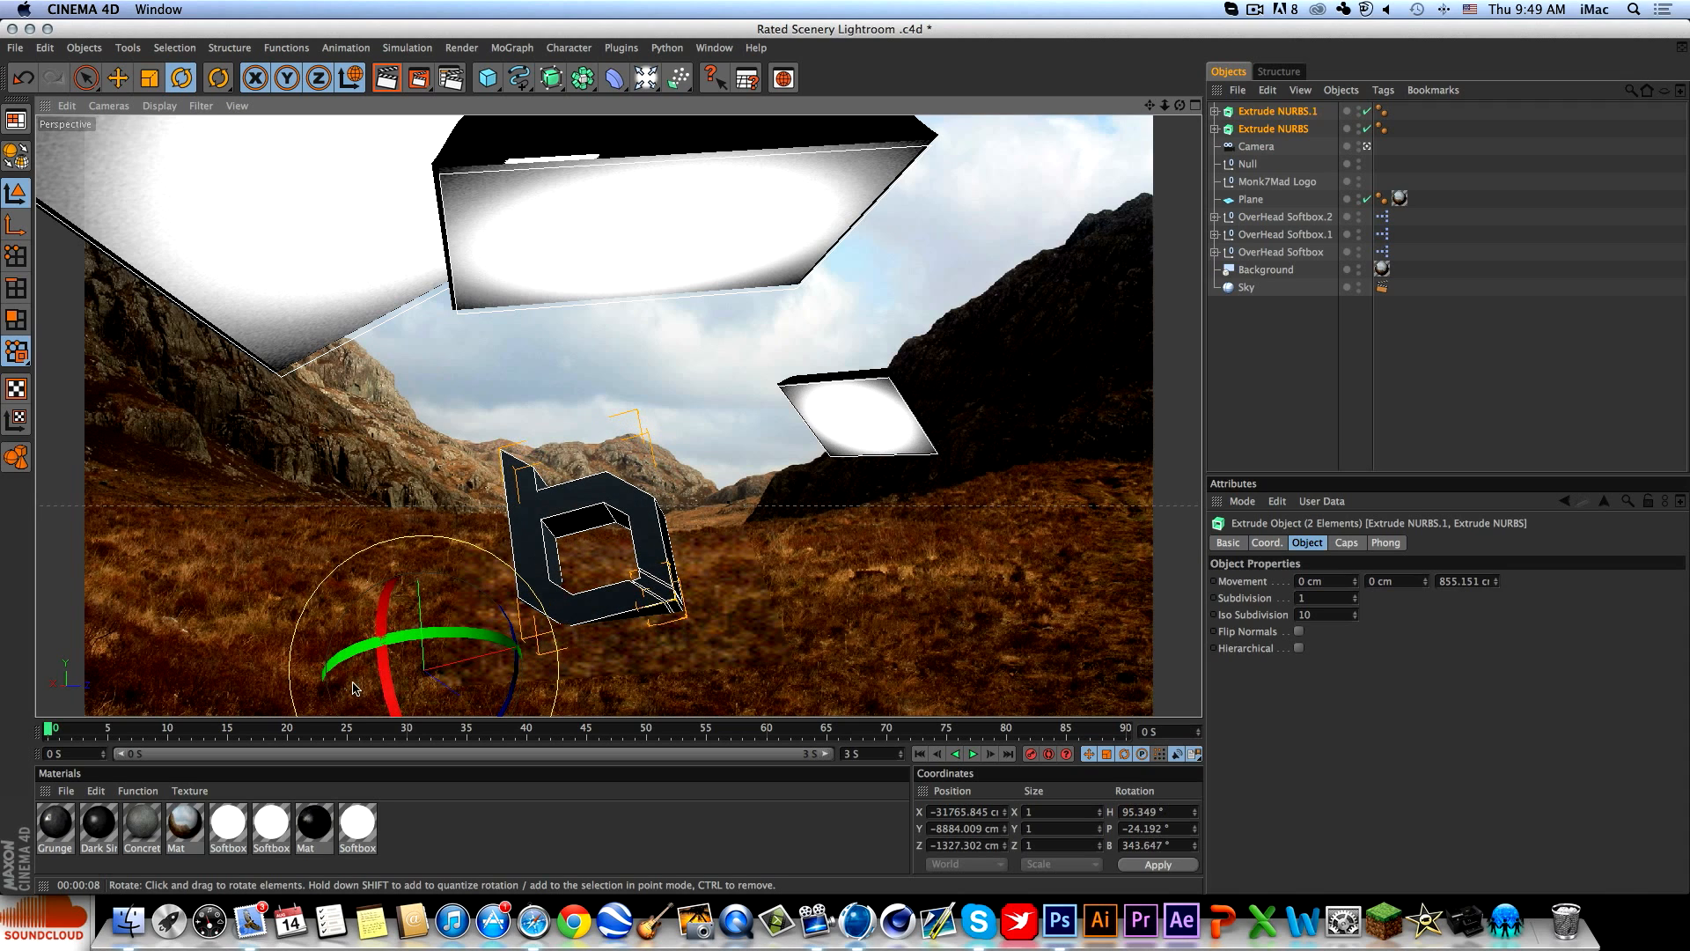
left_click(1437, 369)
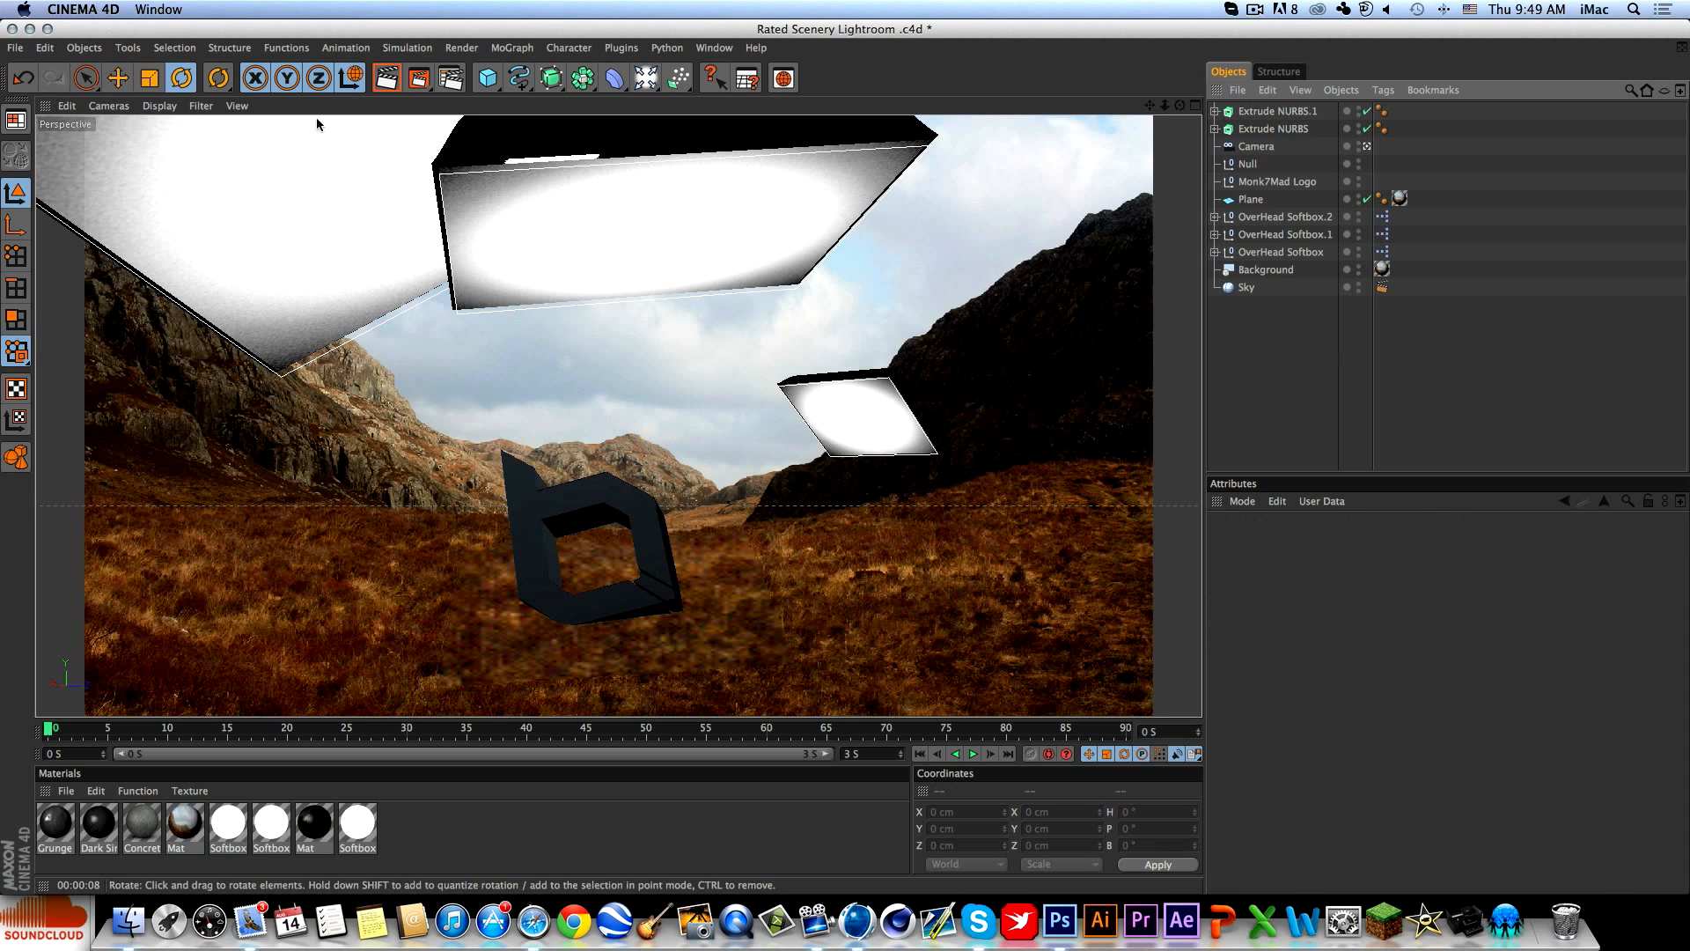
left_click(1261, 111)
left_click(1260, 129, "shift")
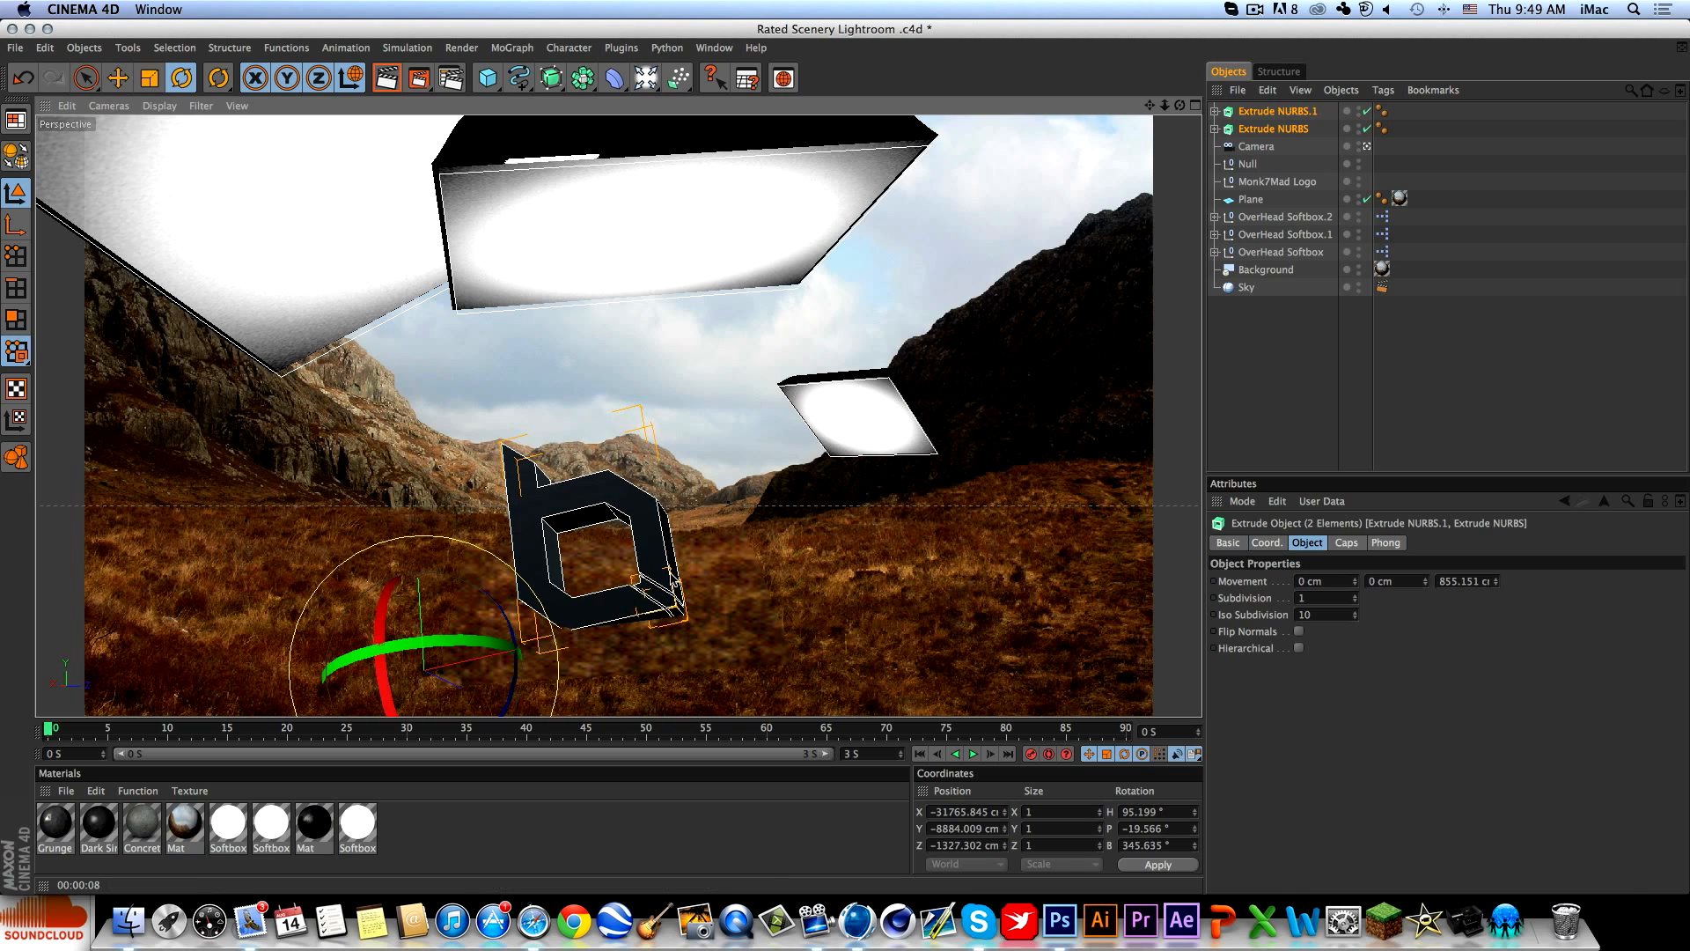
left_click(1422, 354)
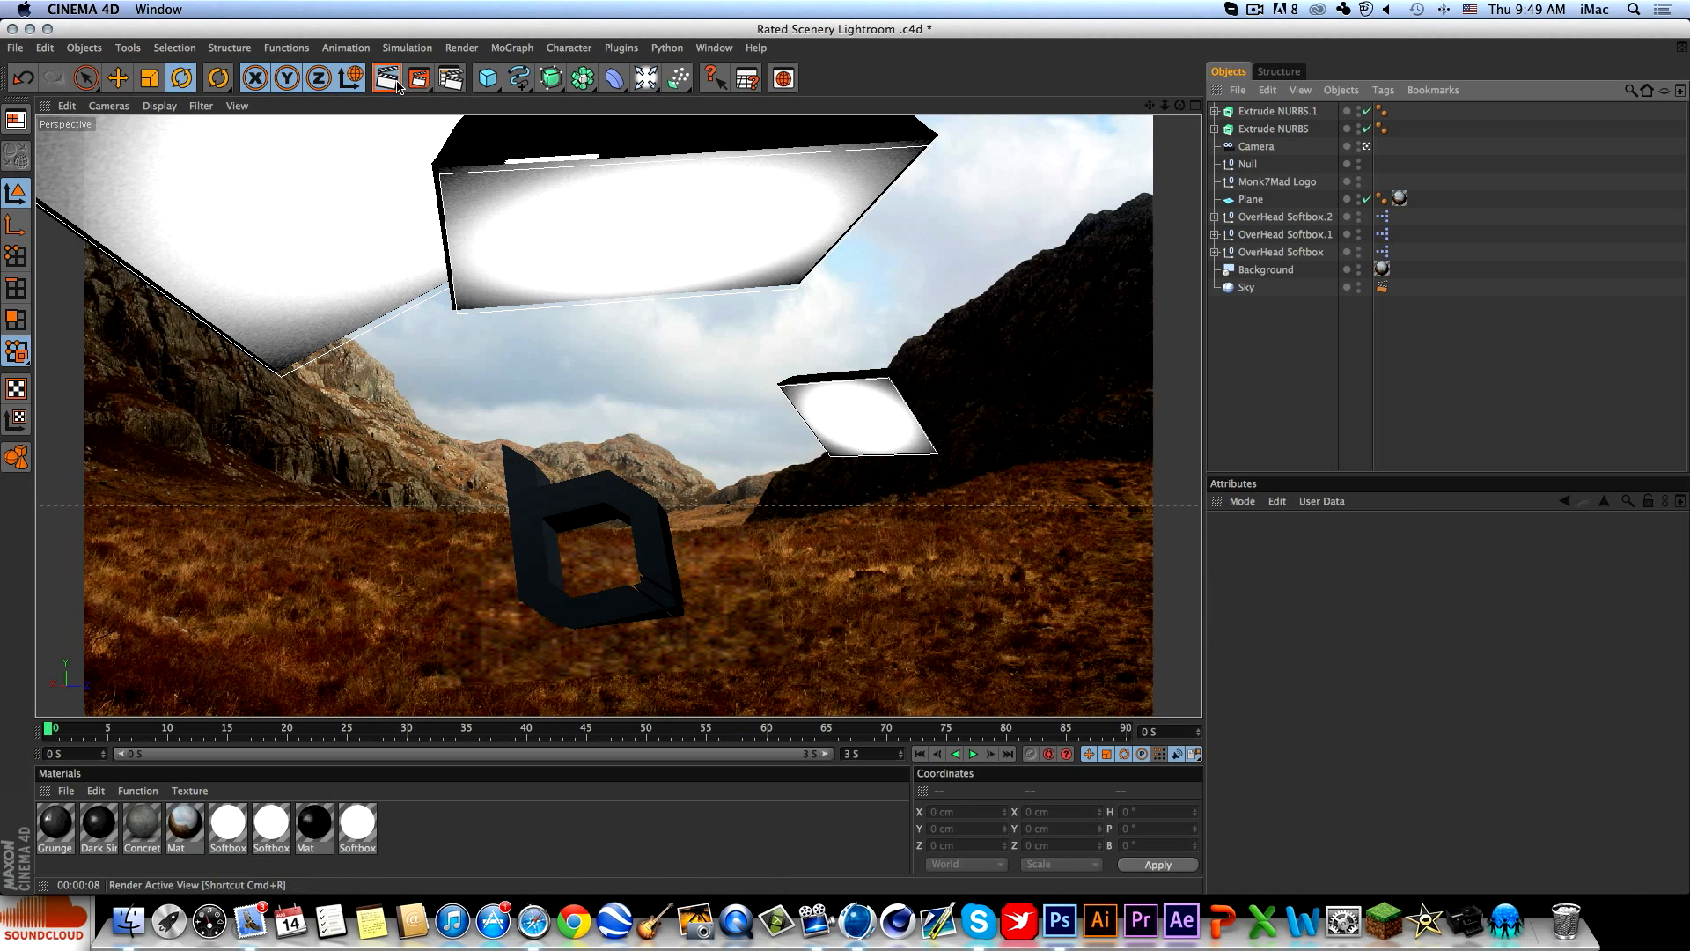
Render a preview of the active view to check the logo's new angle on the ground.
left_click(396, 83)
left_click(428, 304)
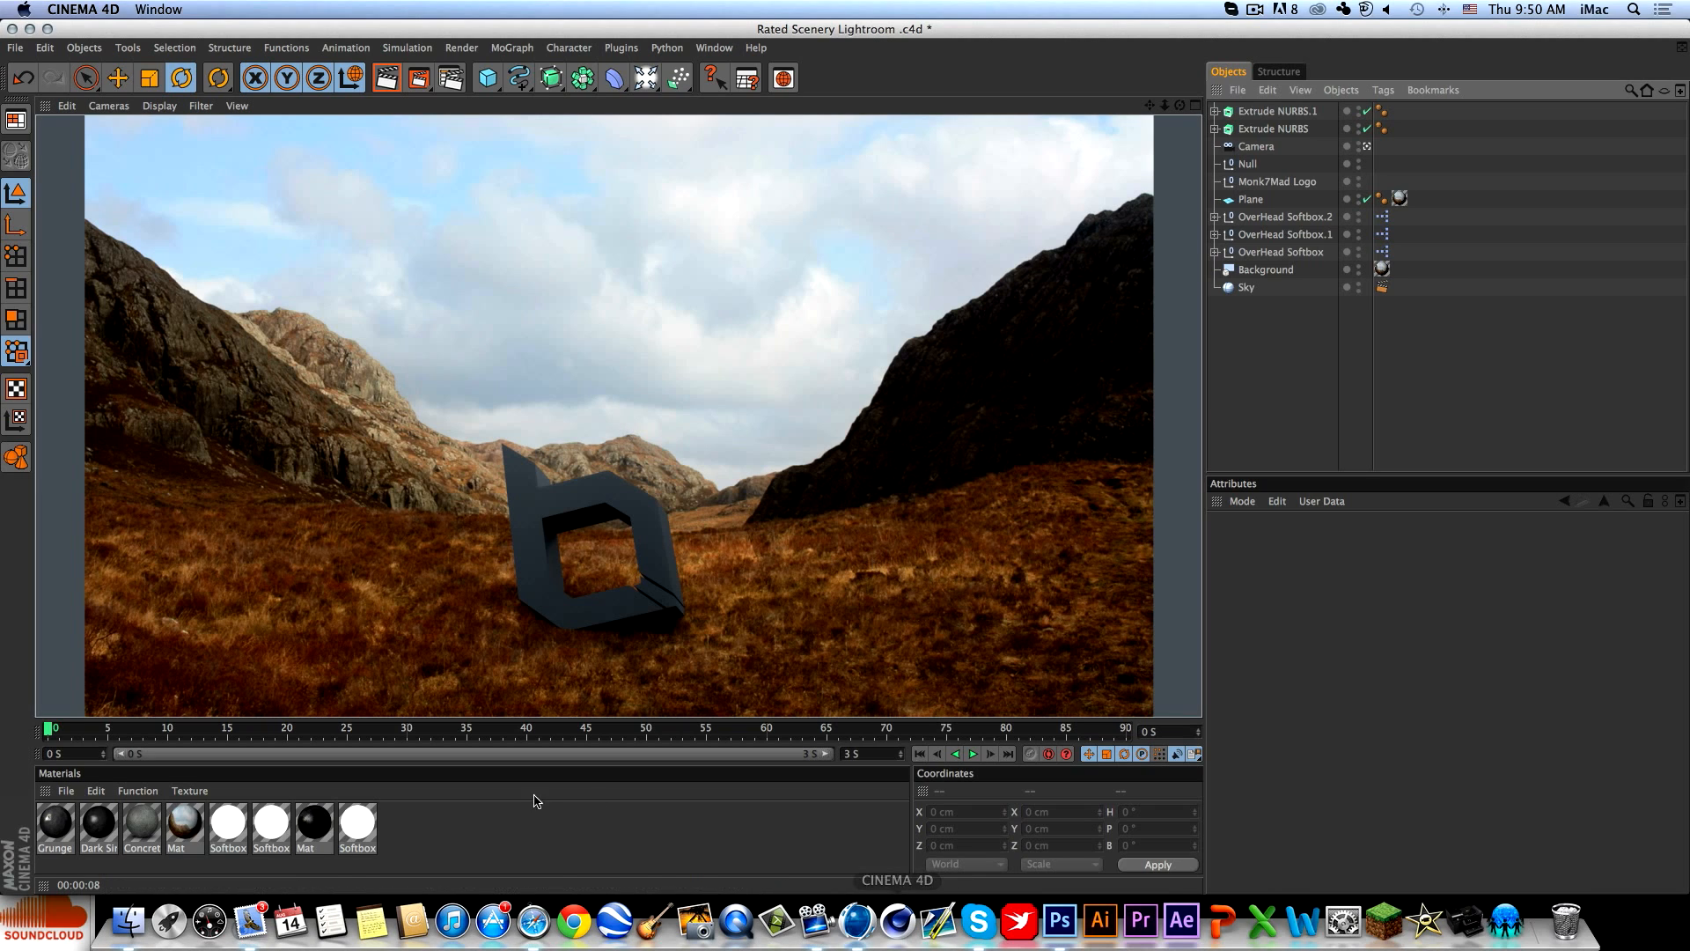
left_click(493, 823)
Open the Concrete material and enable Sub-Polygon Displacement with a subdivision level of 7.
double_click(140, 827)
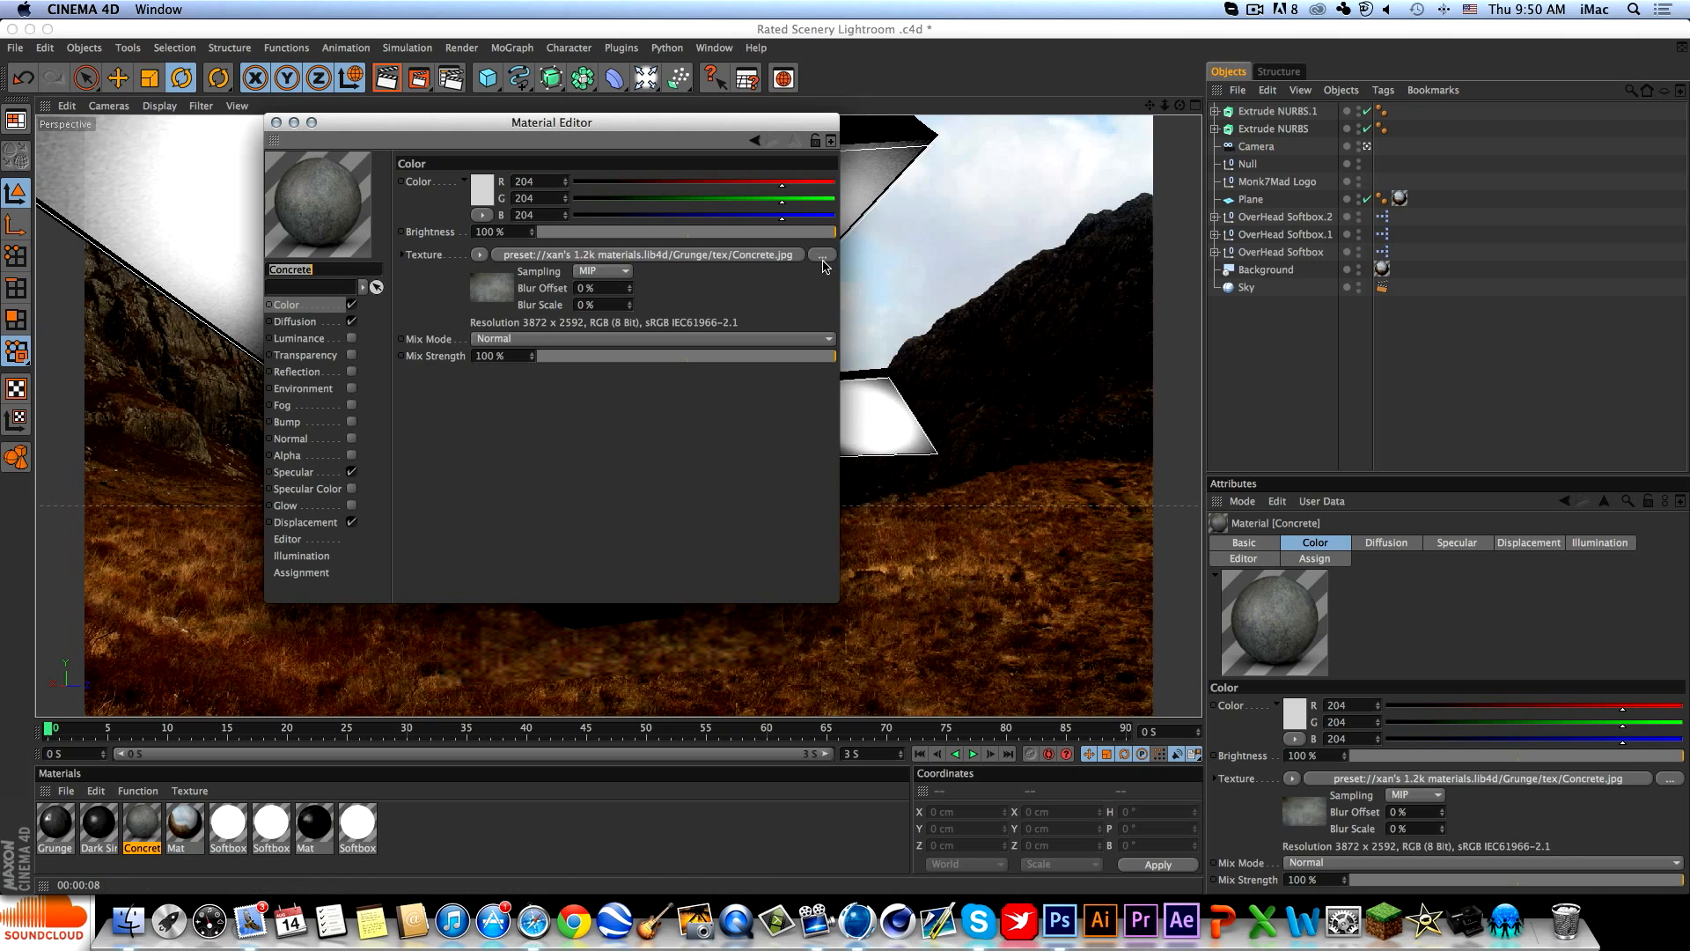
left_click(292, 322)
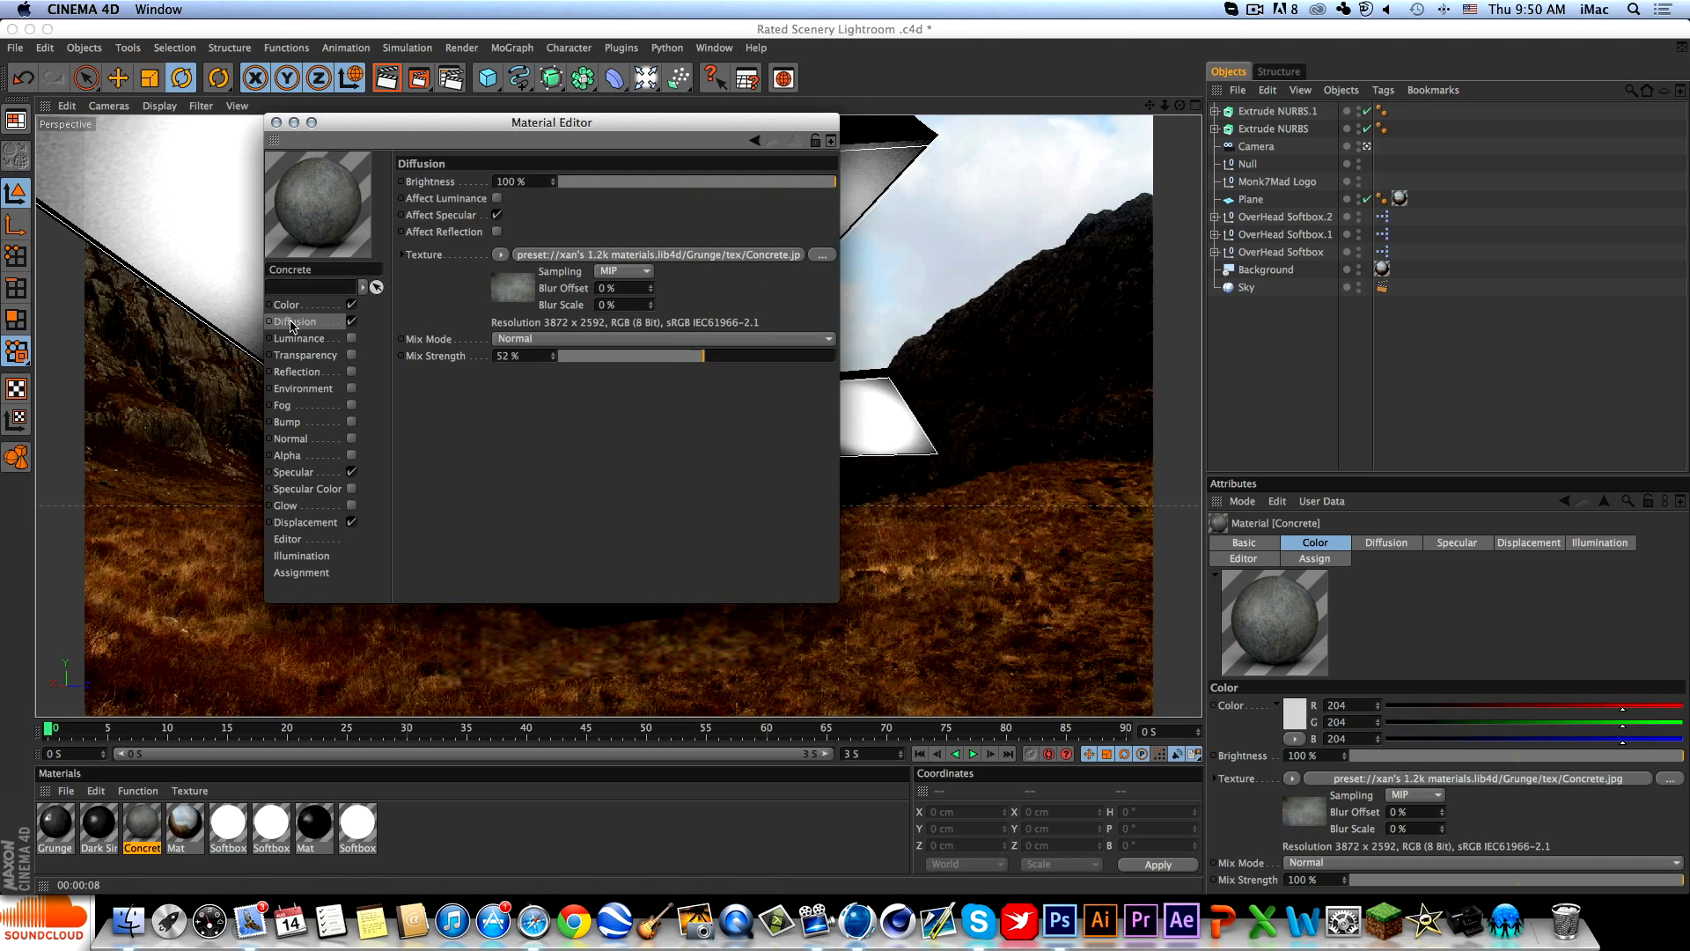
left_click(310, 489)
left_click(308, 523)
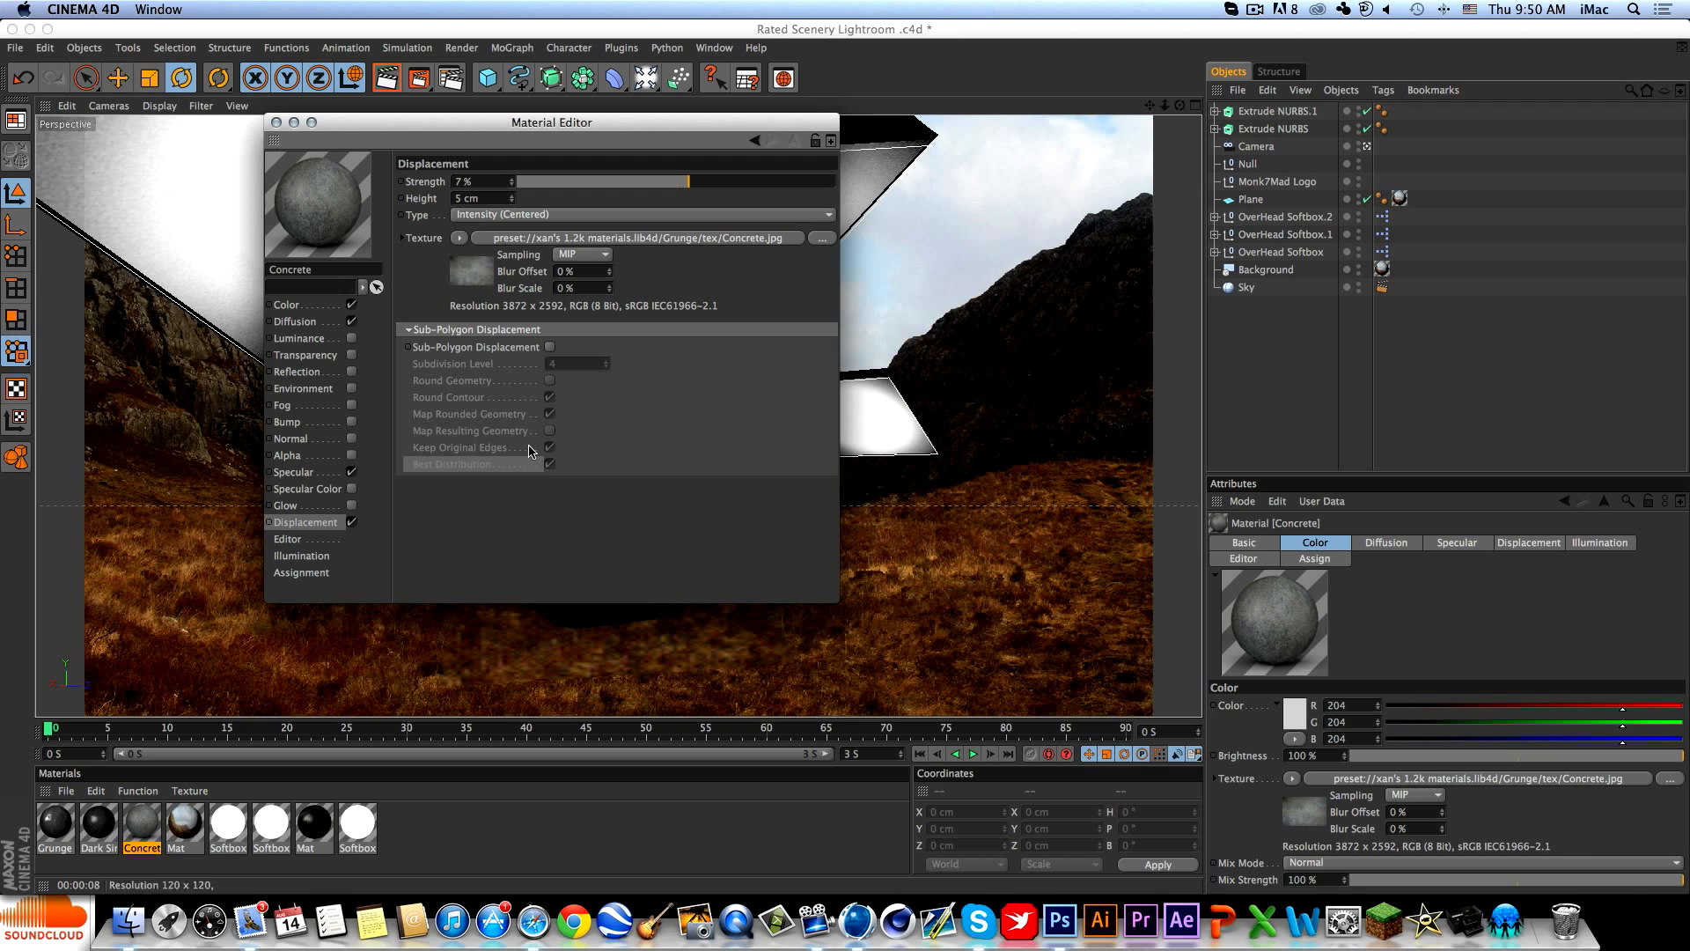
left_click(550, 348)
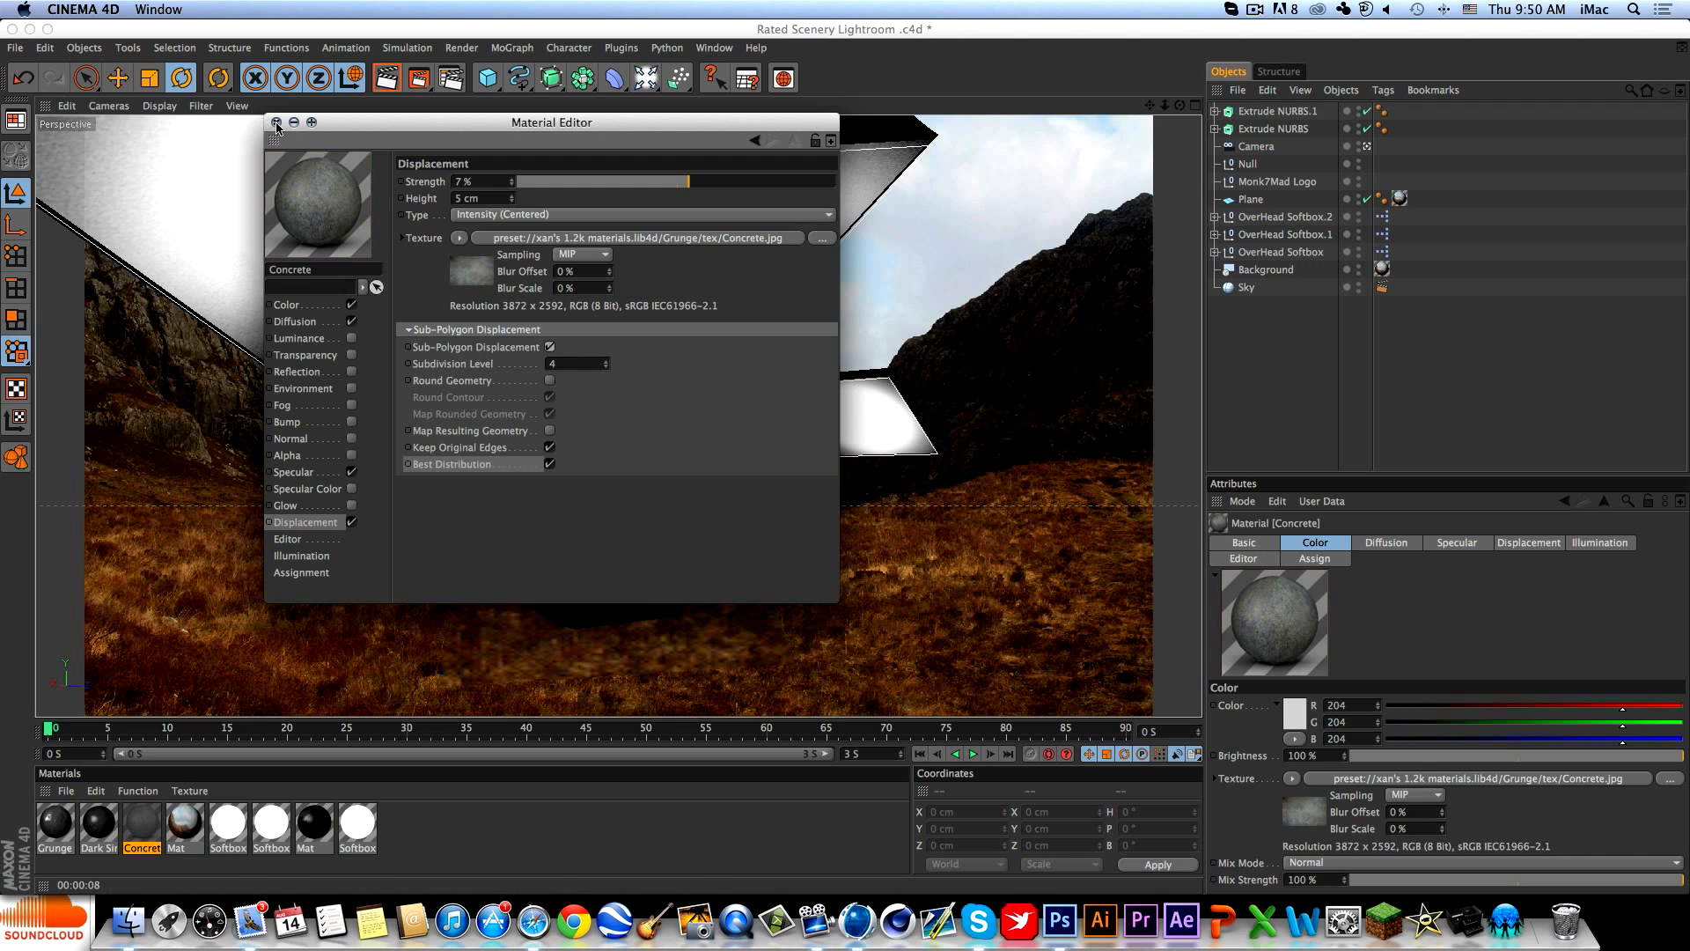
left_click_drag(567, 364, 434, 361)
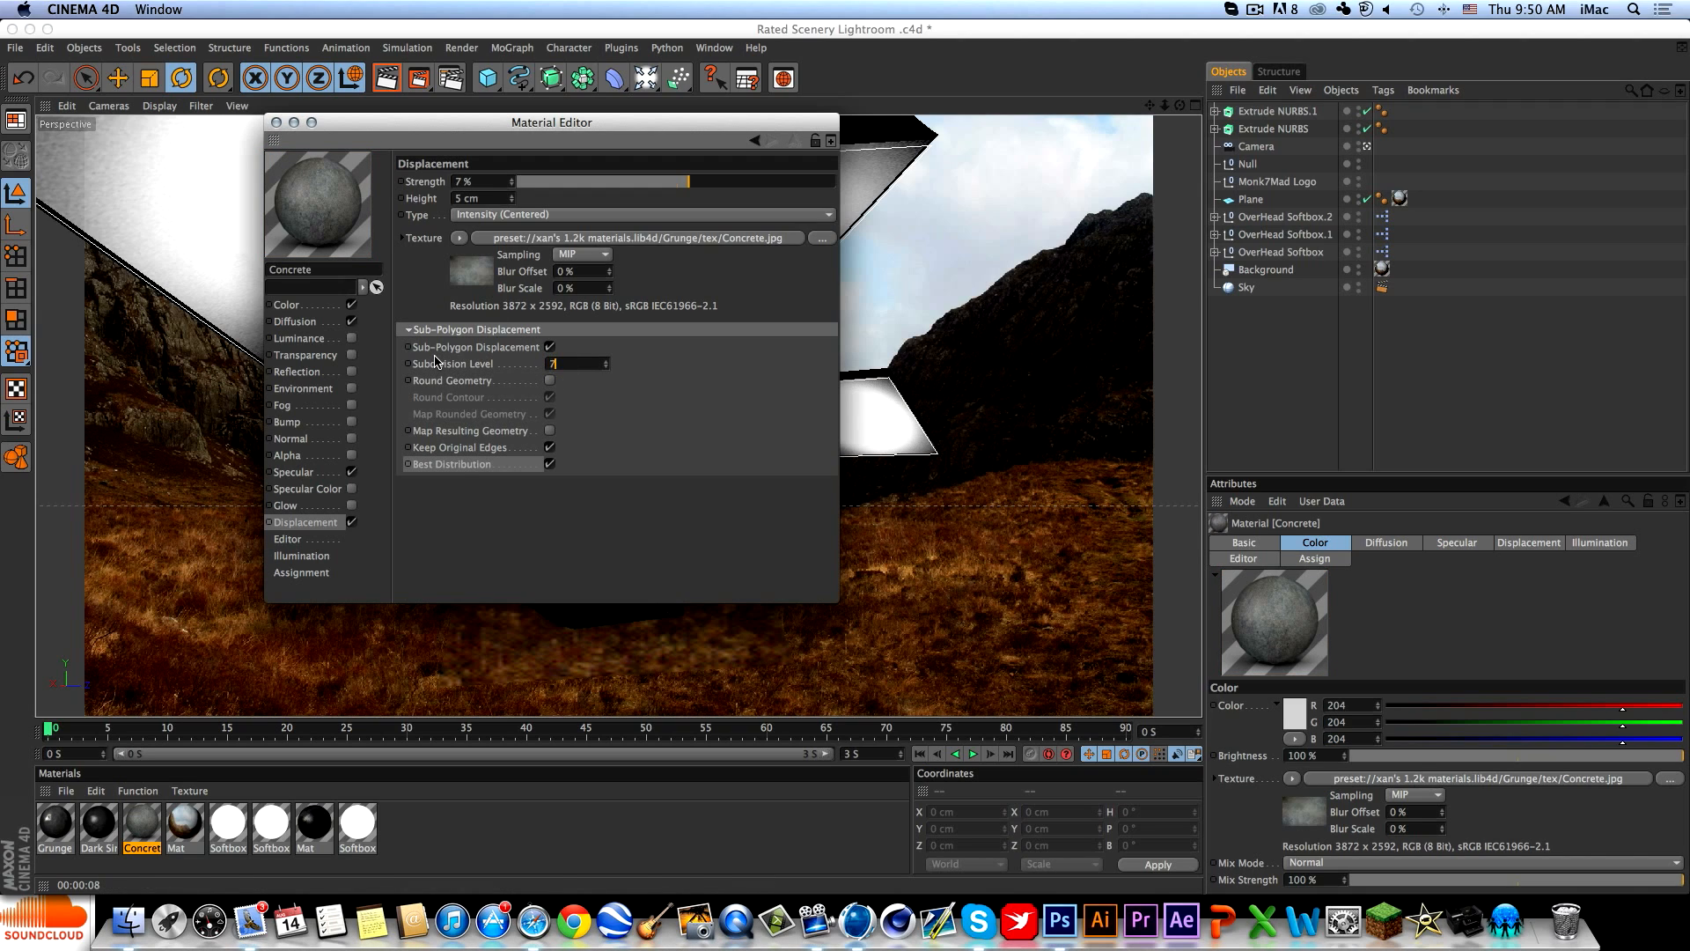
left_click(498, 518)
Try a displacement height of 1000 cm on the Concrete material.
left_click_drag(475, 198, 391, 202)
type("1000")
key("Return")
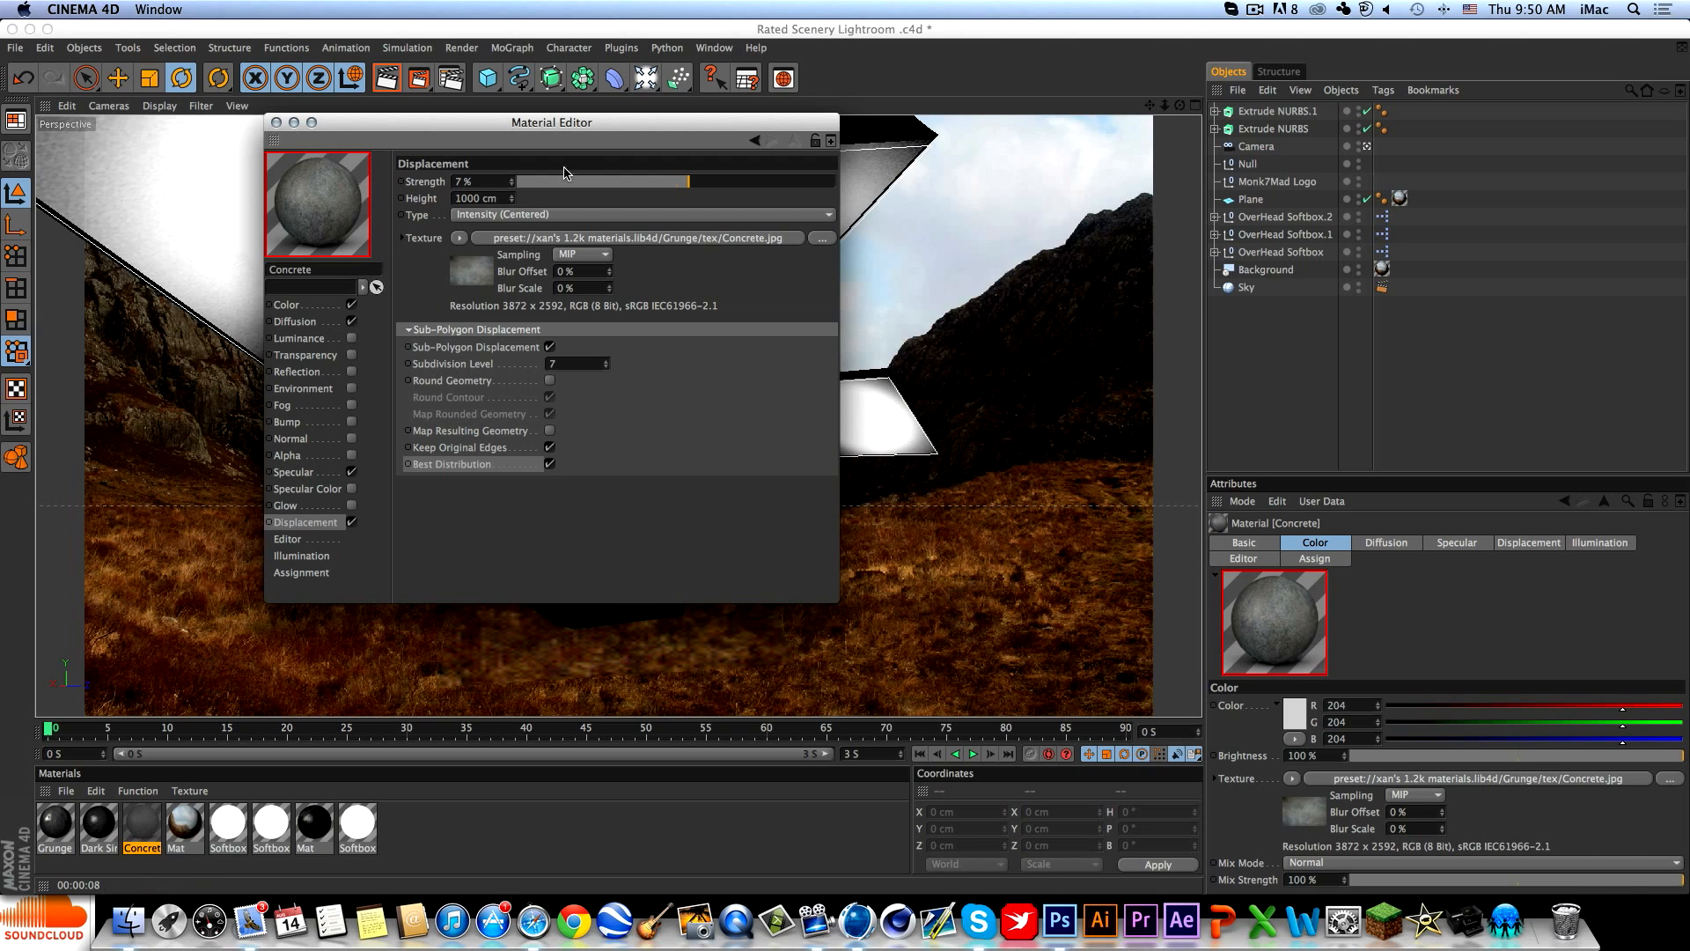
Set the Concrete material's displacement height to 10 cm and close its editor.
double_click(471, 198)
type("10")
key("Return")
left_click(275, 122)
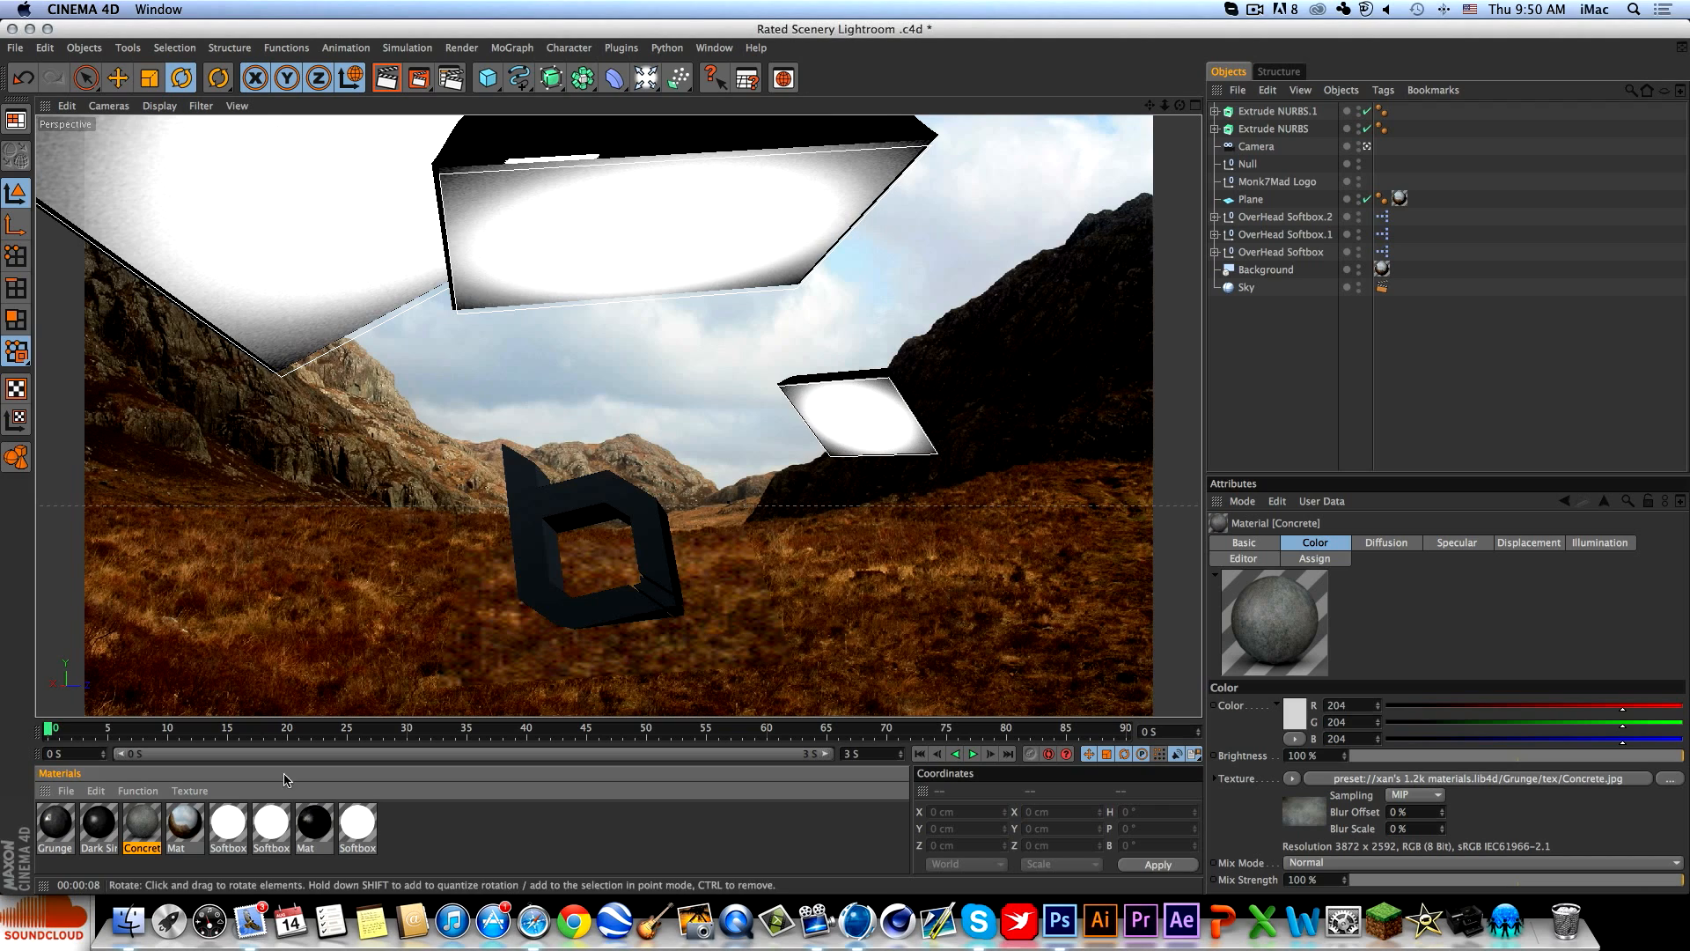
Apply the Concrete material to Extrude NURBS.1 and set its texture projection to Frontal.
left_click_drag(163, 823, 1268, 113)
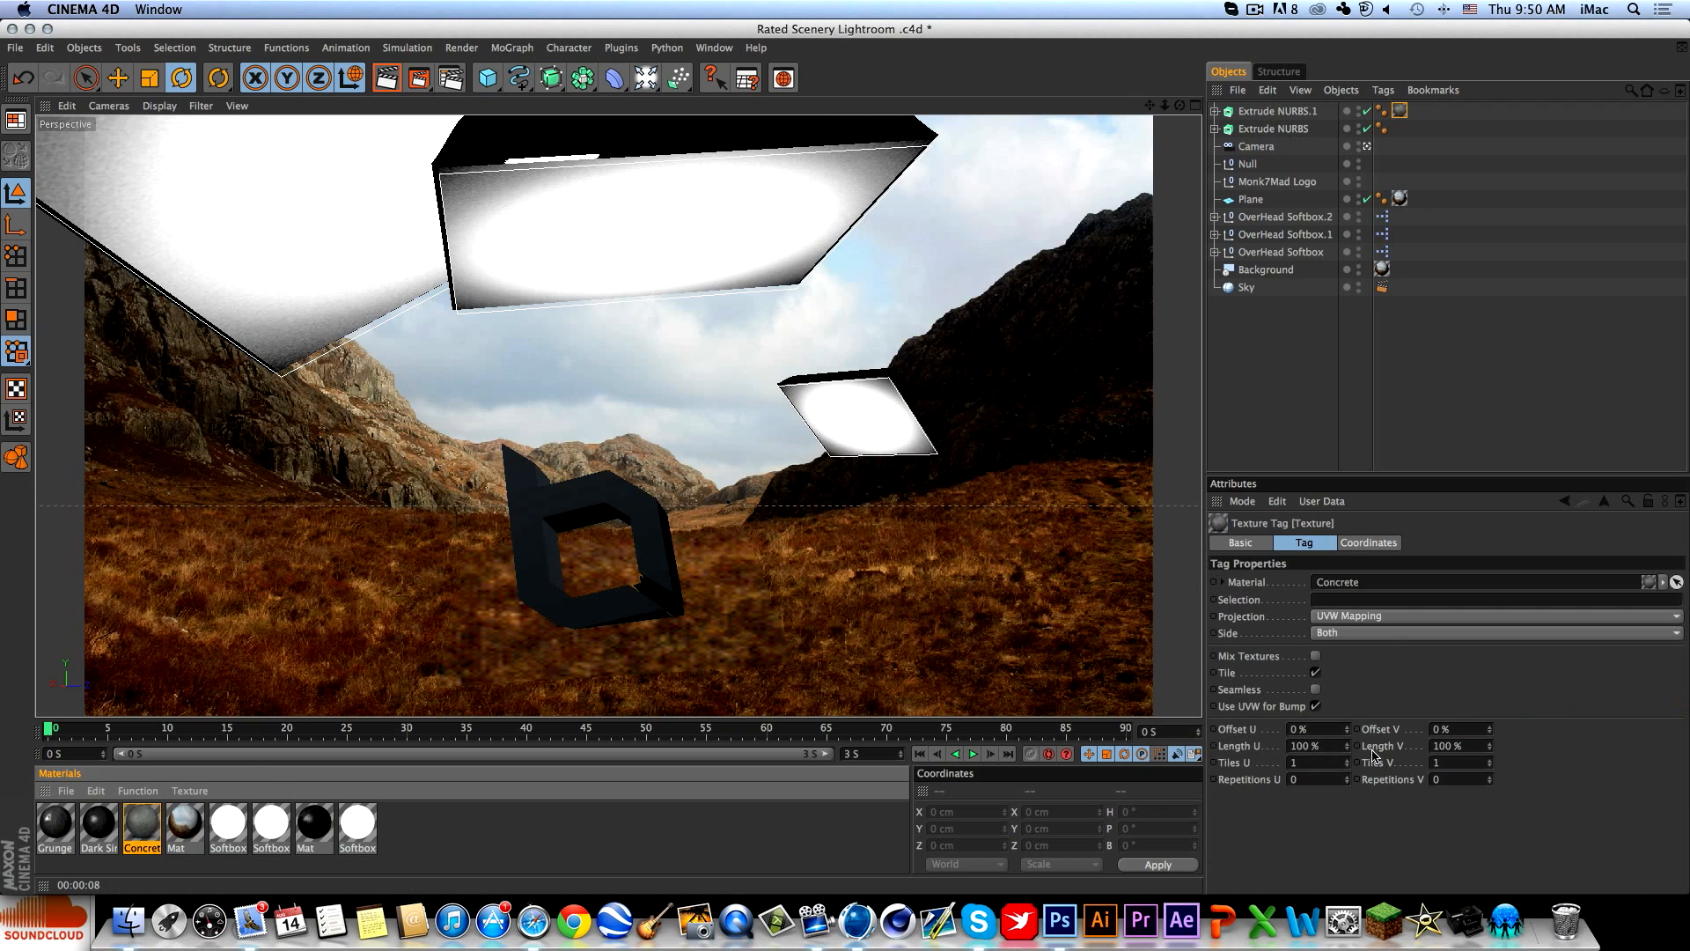
left_click(1378, 617)
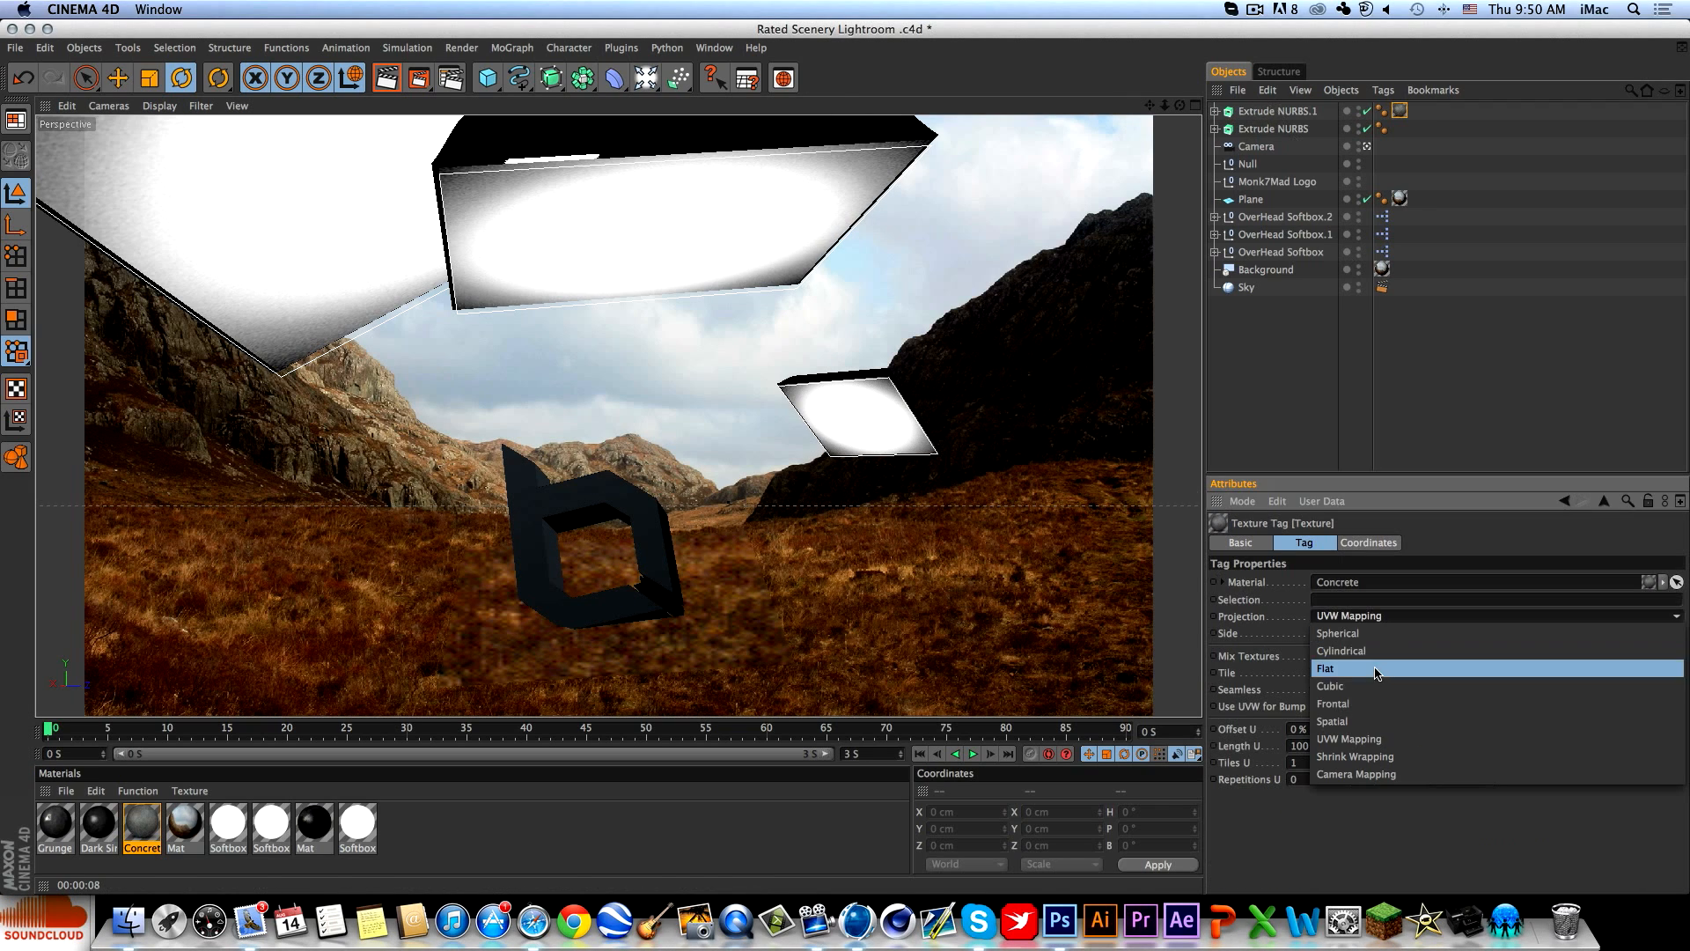
left_click(1348, 686)
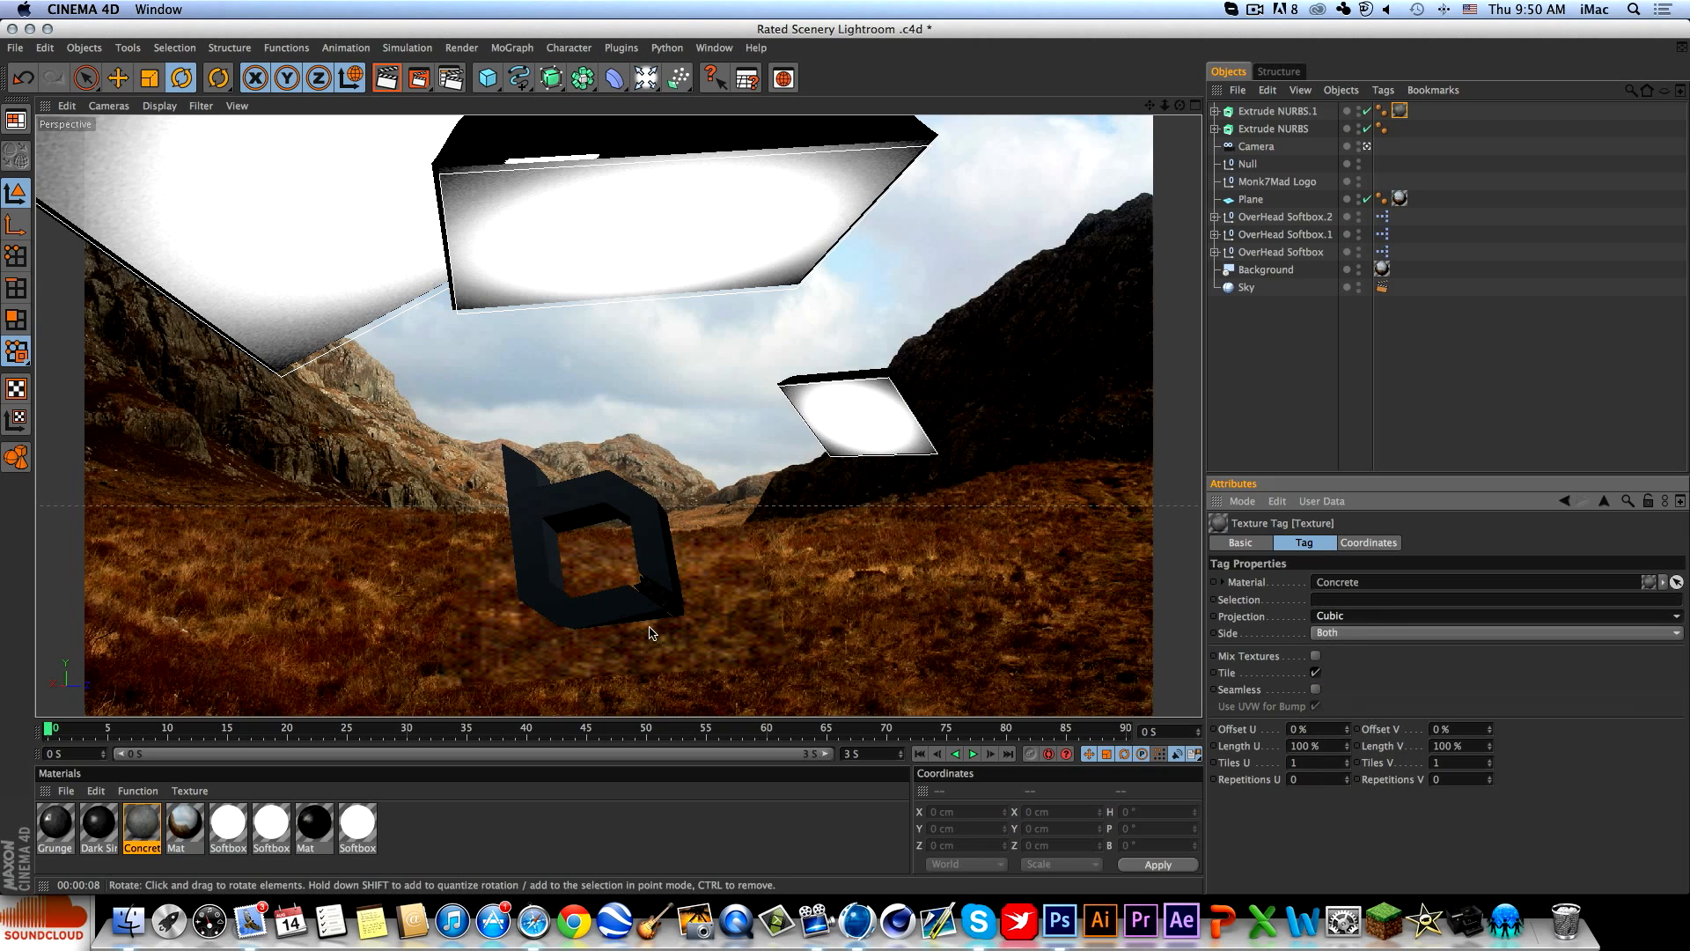
left_click(1352, 617)
left_click(1332, 668)
left_click(1333, 618)
left_click(1349, 704)
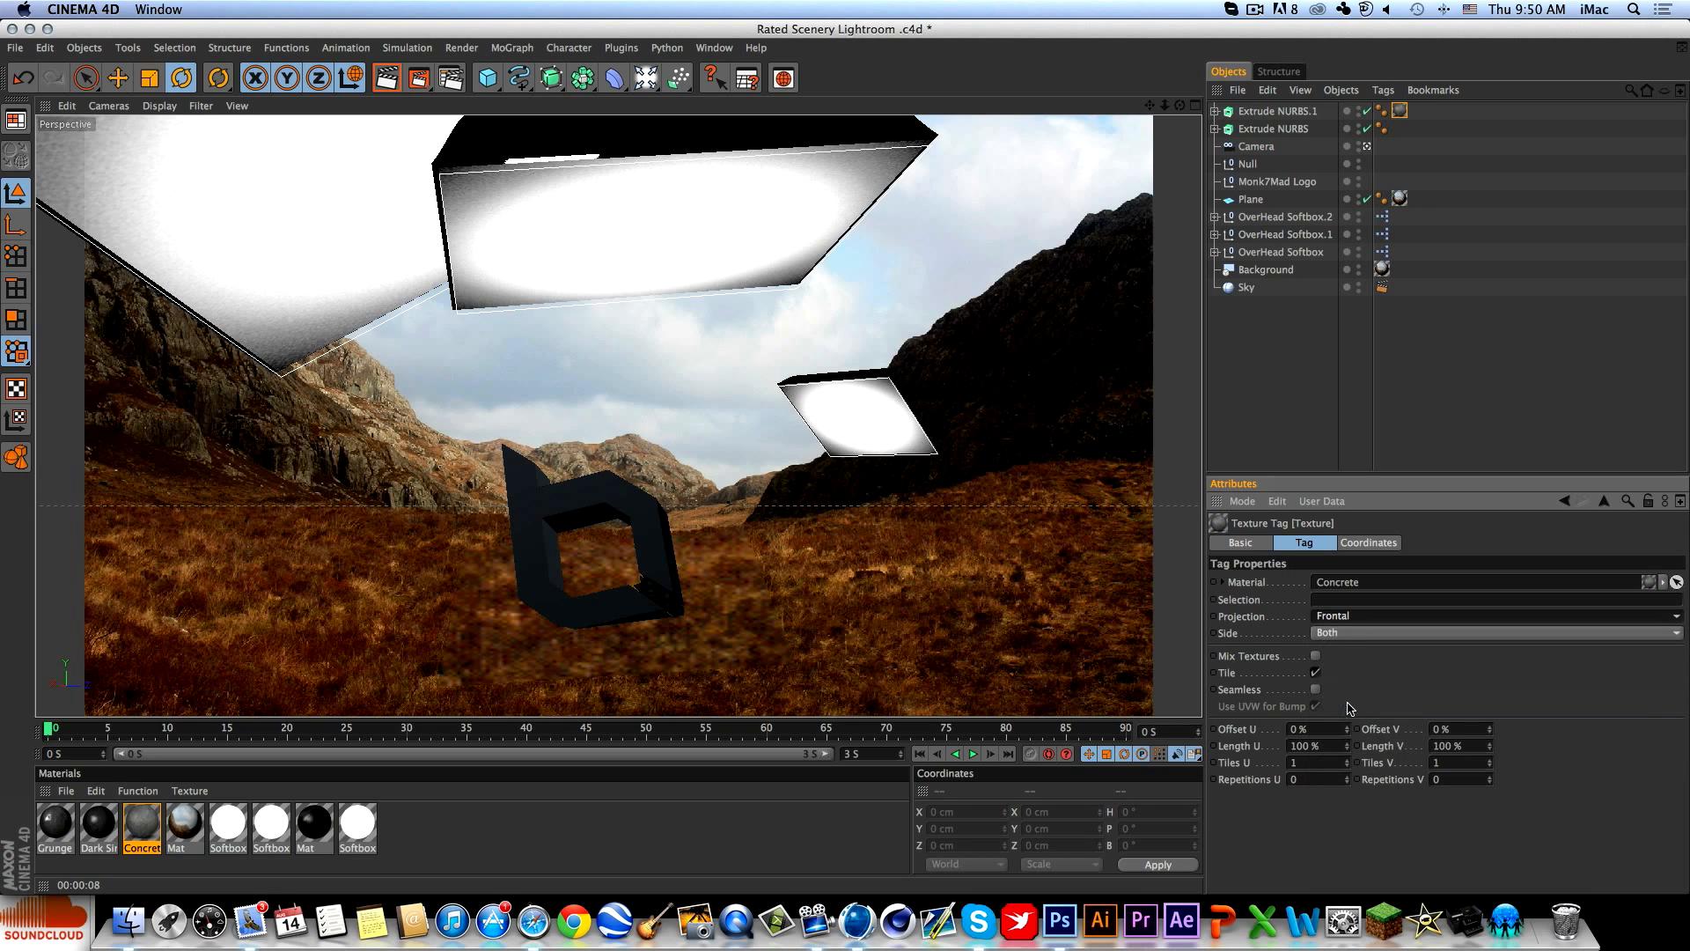
Make the concrete texture seamless and copy its texture tag to the other Extrude NURBS object.
left_click(1316, 692)
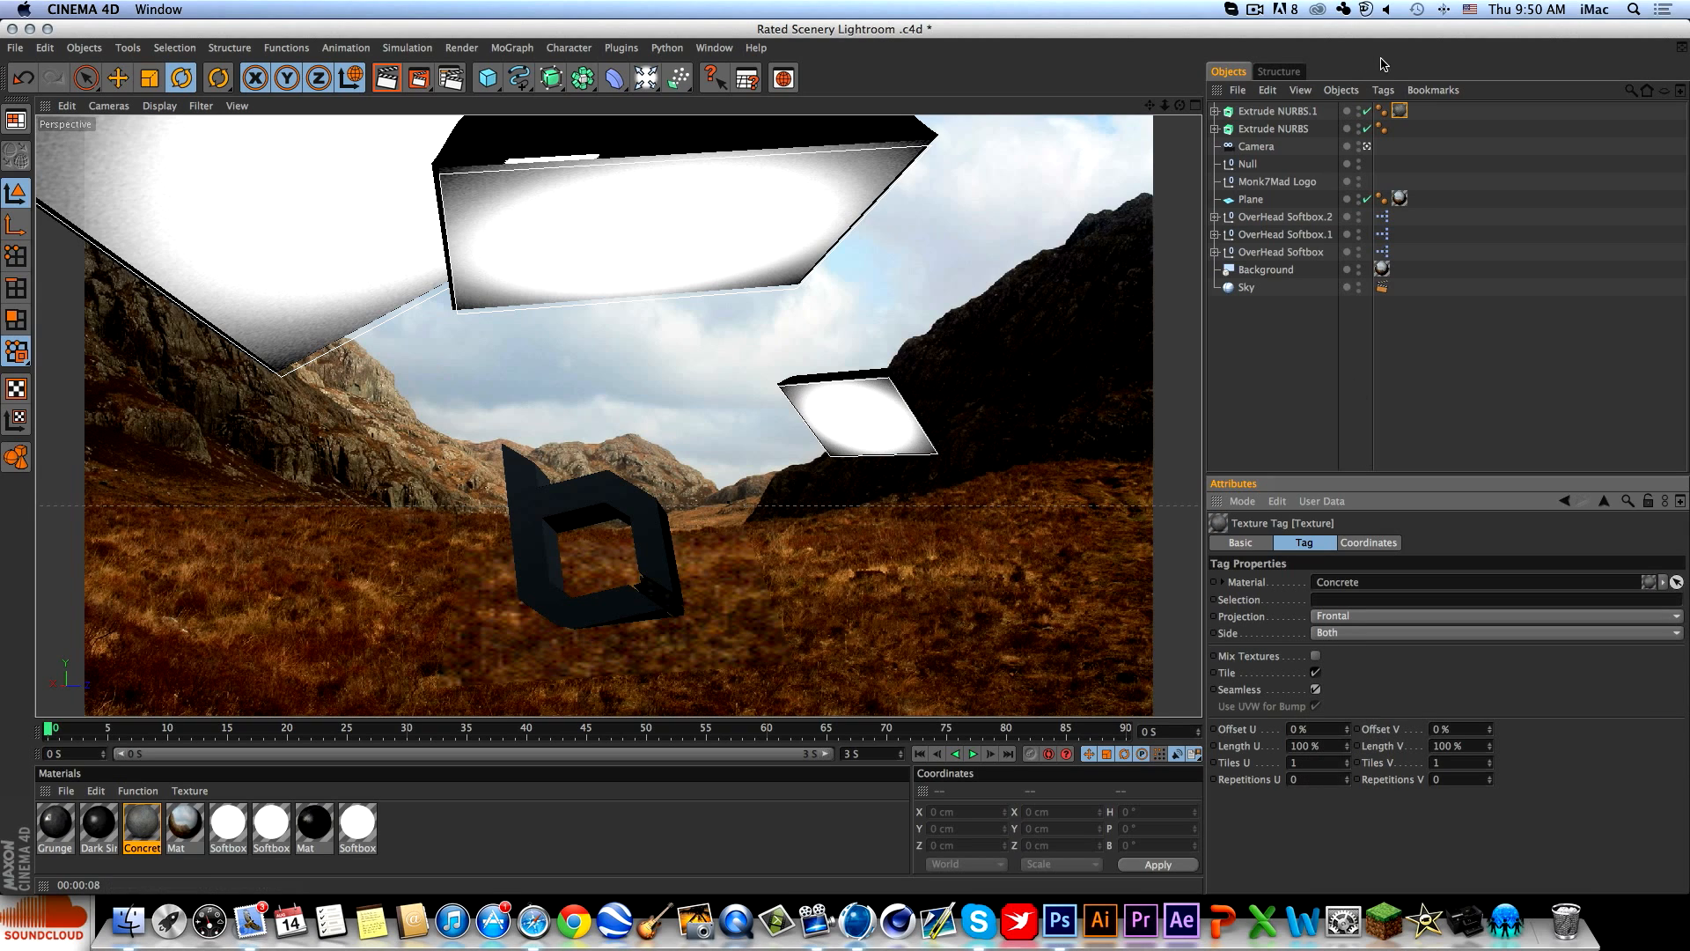
mouse_move(1400, 111)
left_mouse_down()
mouse_move(1403, 130)
mouse_move(1400, 111)
left_mouse_up()
left_click(1465, 401)
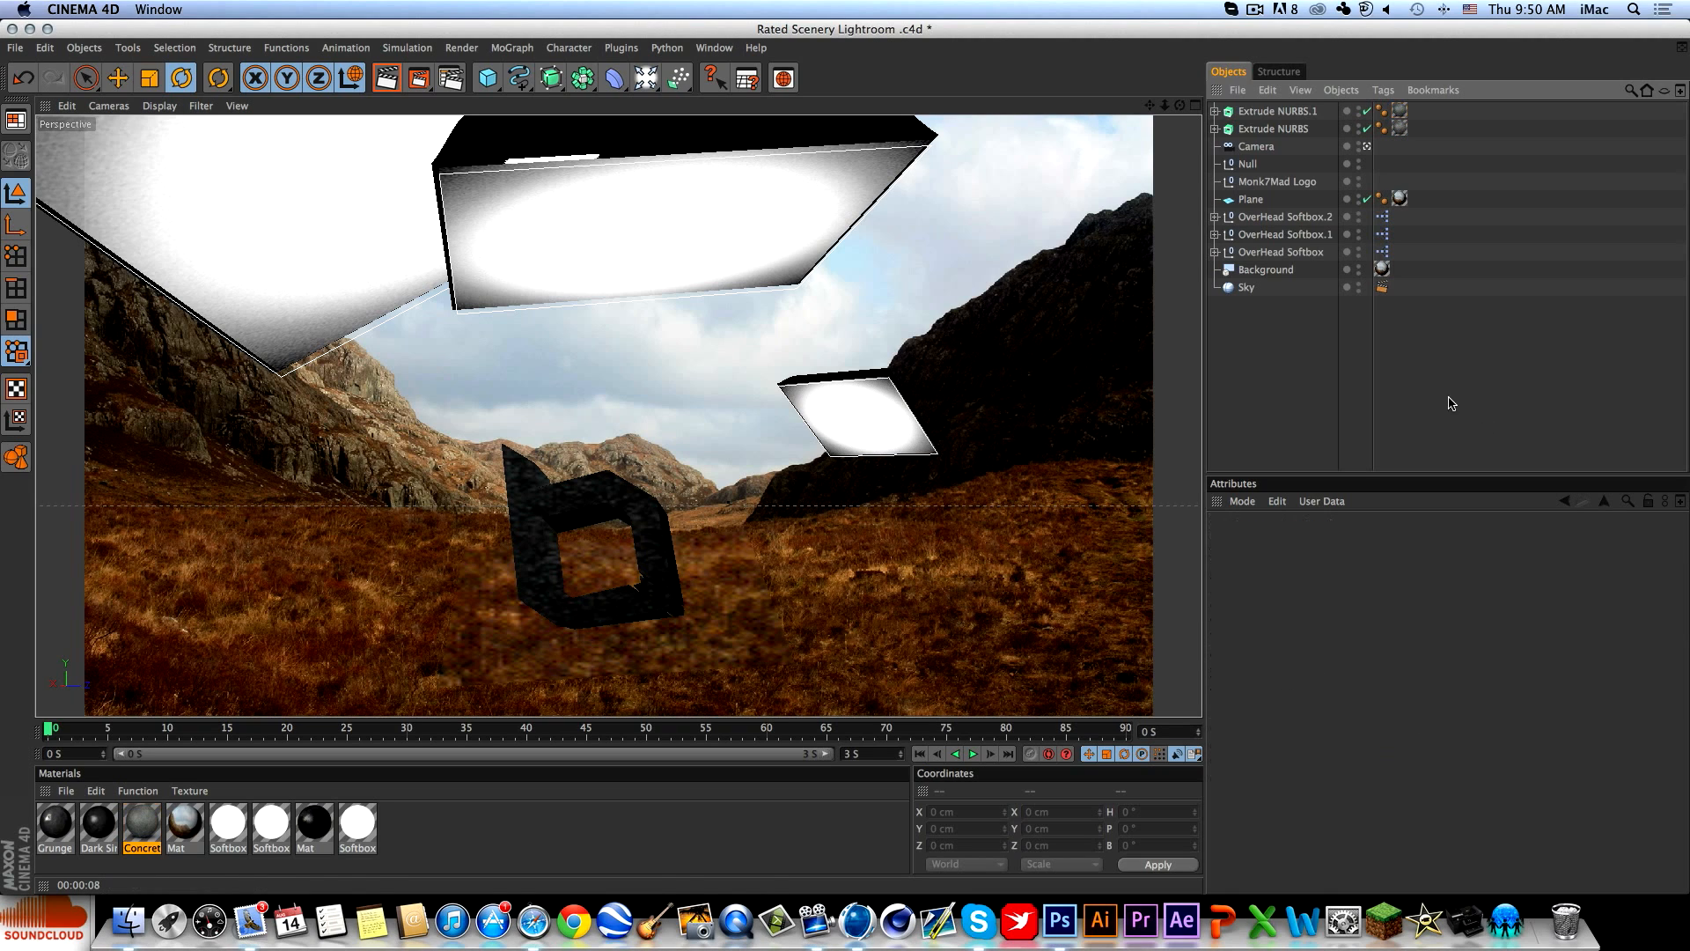
Render a preview of the active view to check the concrete texture, accepting the missing-texture notice.
left_click(387, 78)
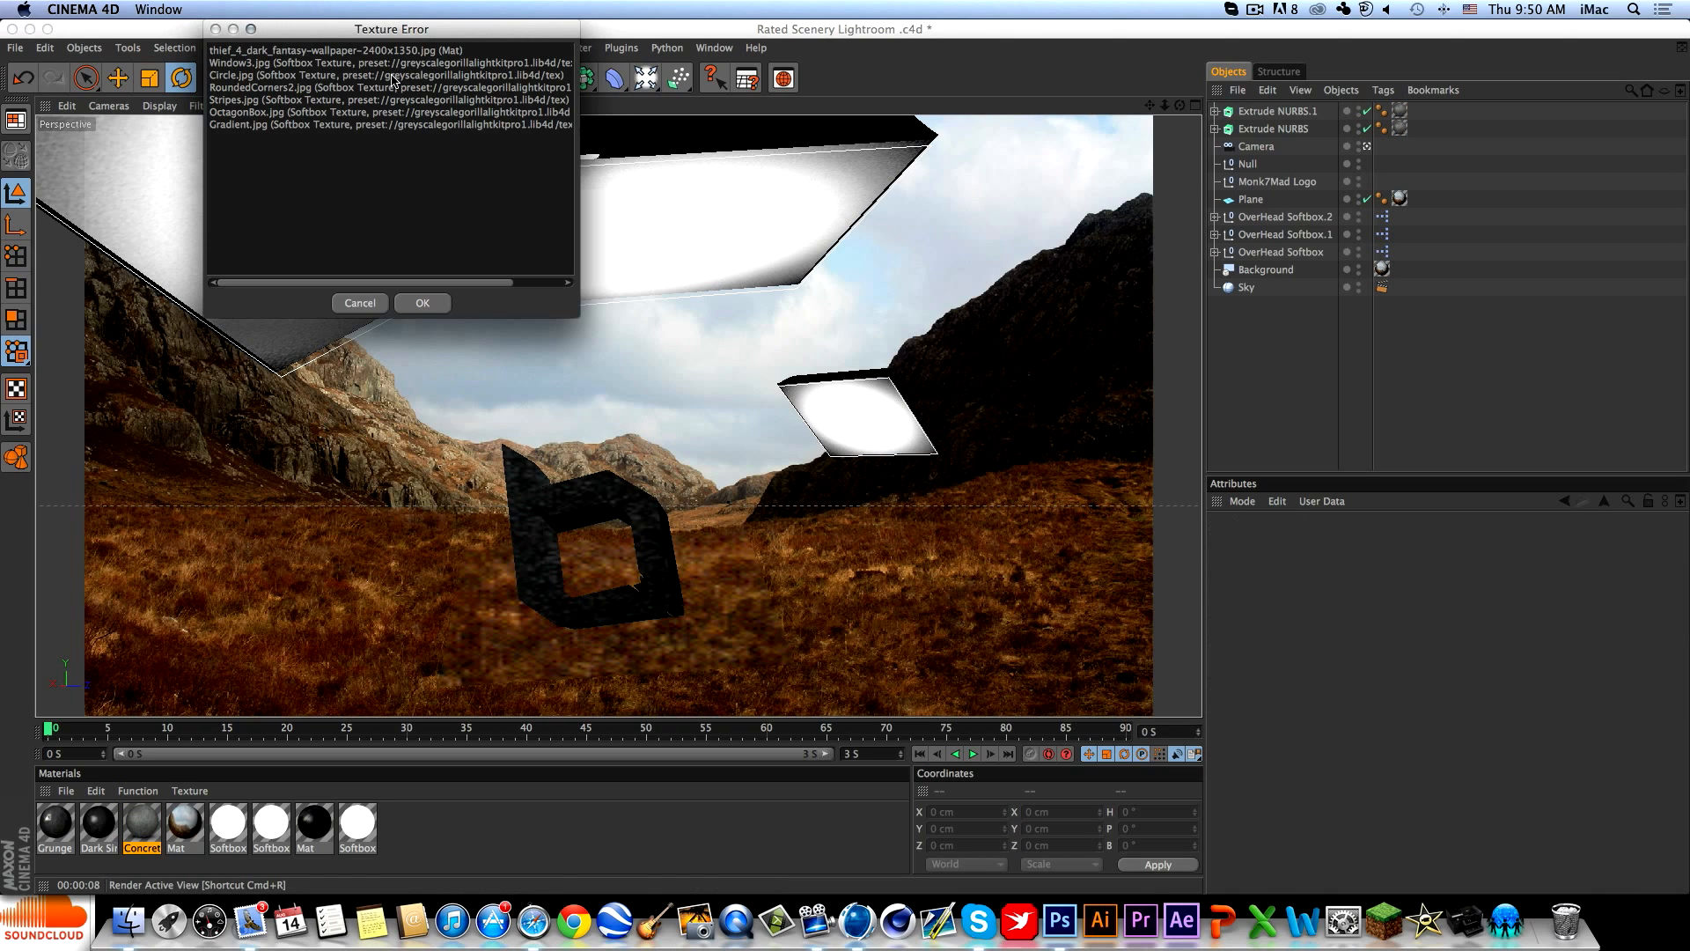
left_click(420, 303)
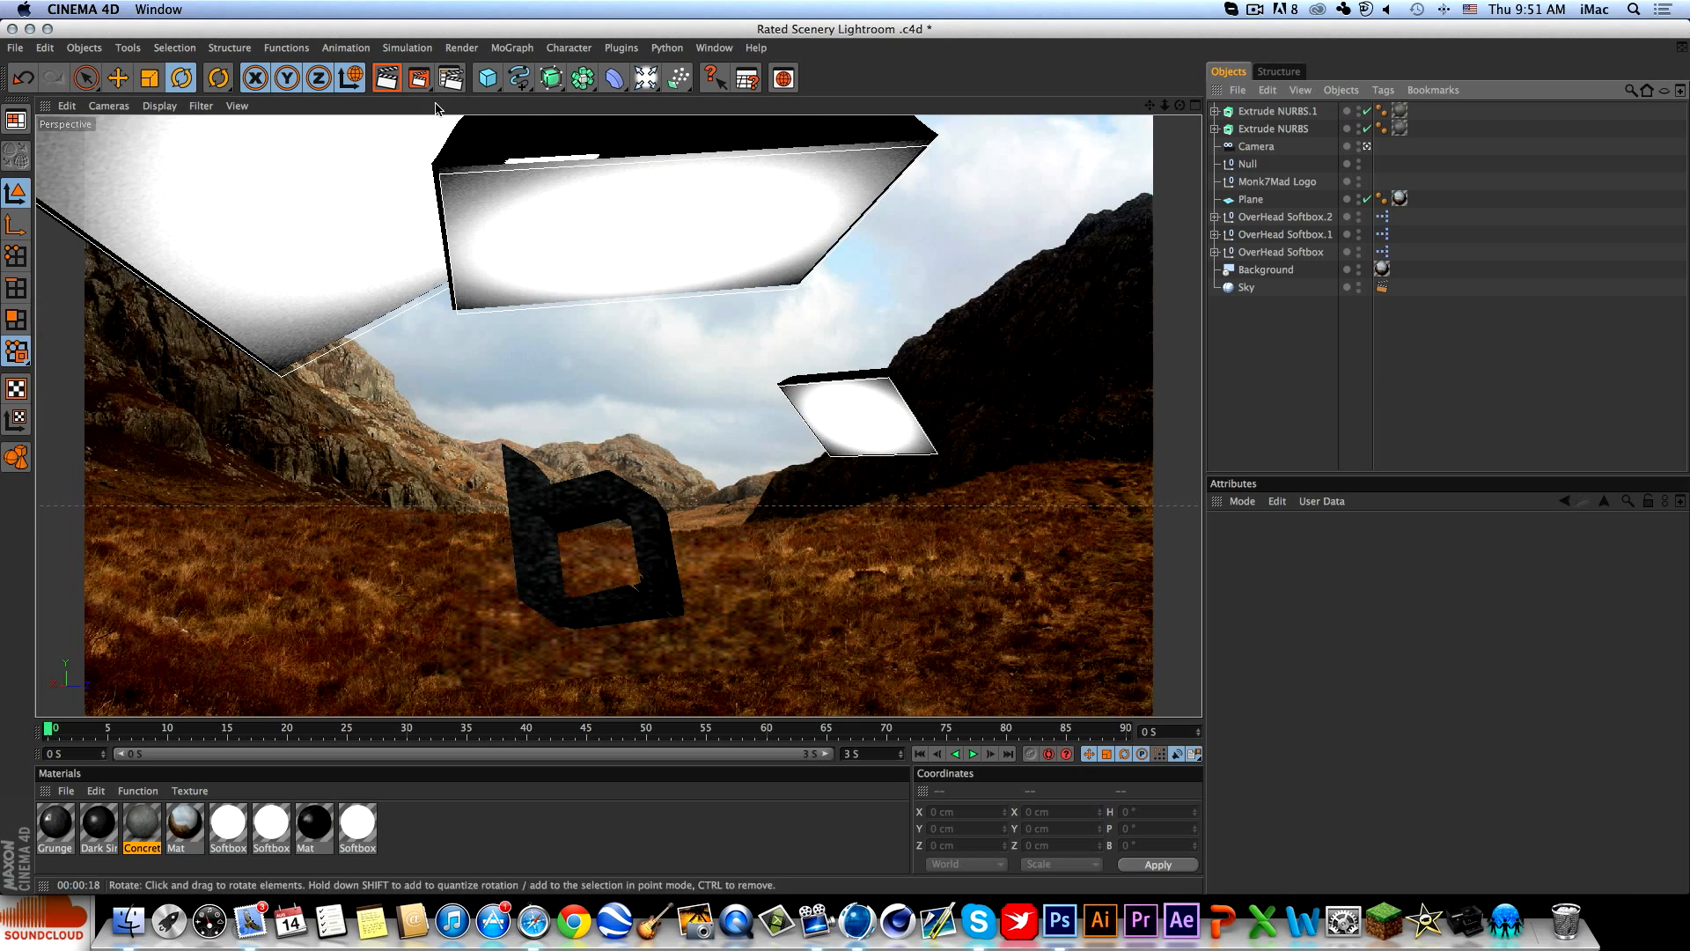
Render the scene to the Picture Viewer, accepting the missing-texture notice, and enlarge the viewer window.
left_click(418, 78)
left_click(461, 304)
left_click_drag(773, 540, 1226, 727)
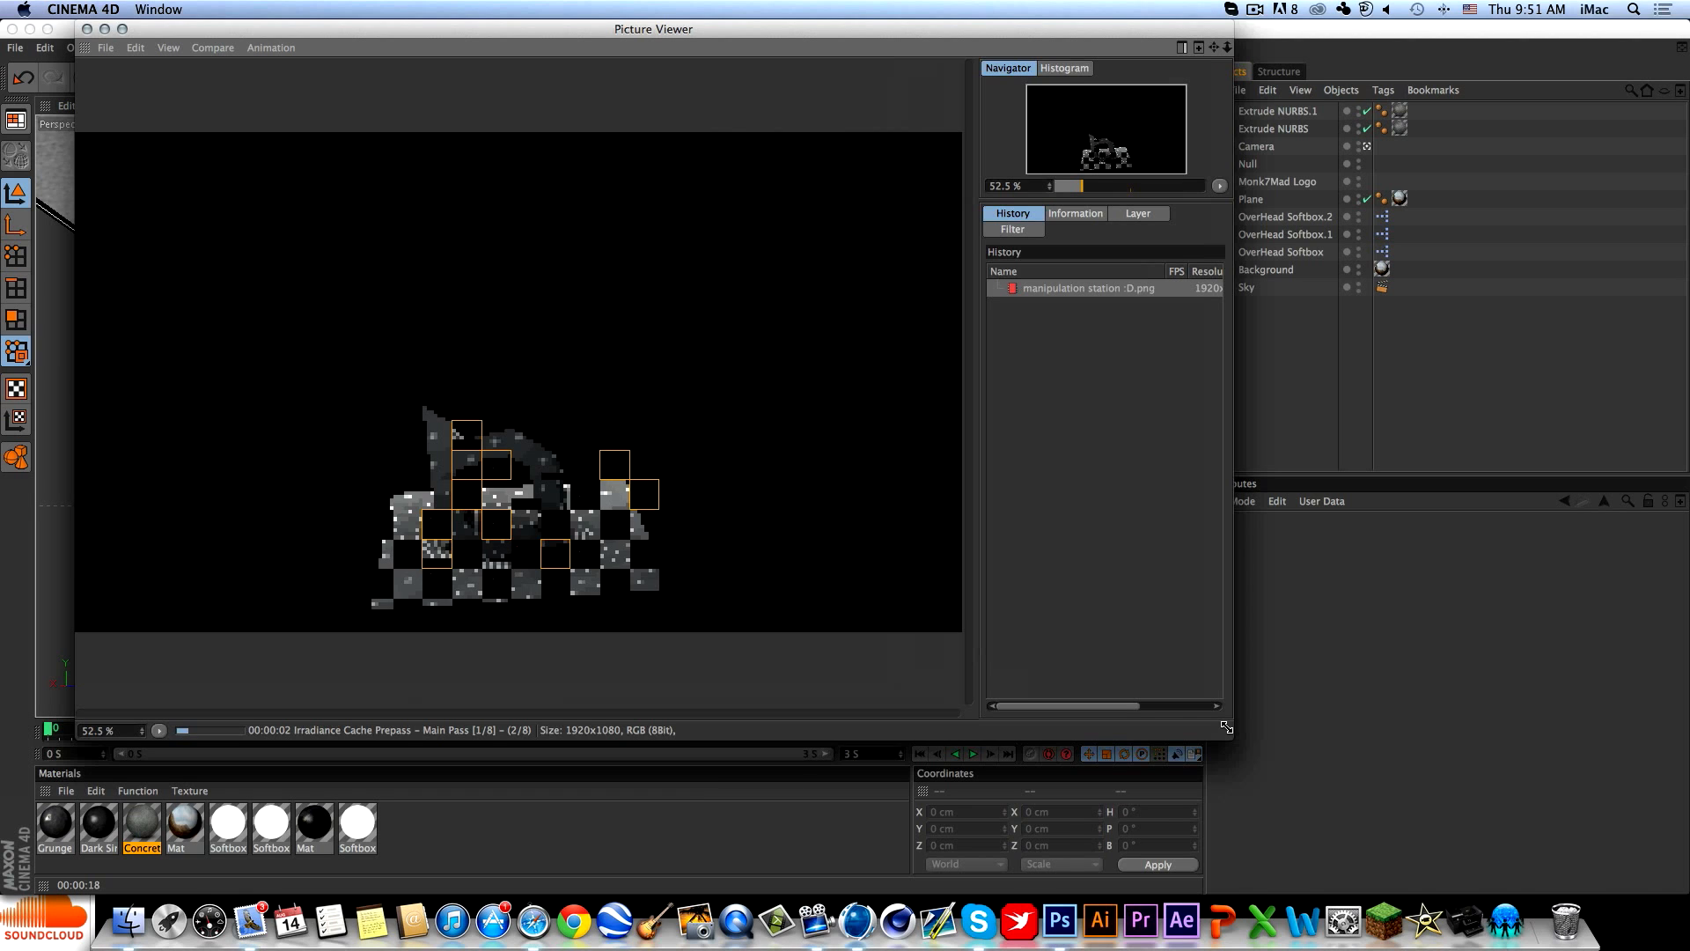
left_click(1255, 9)
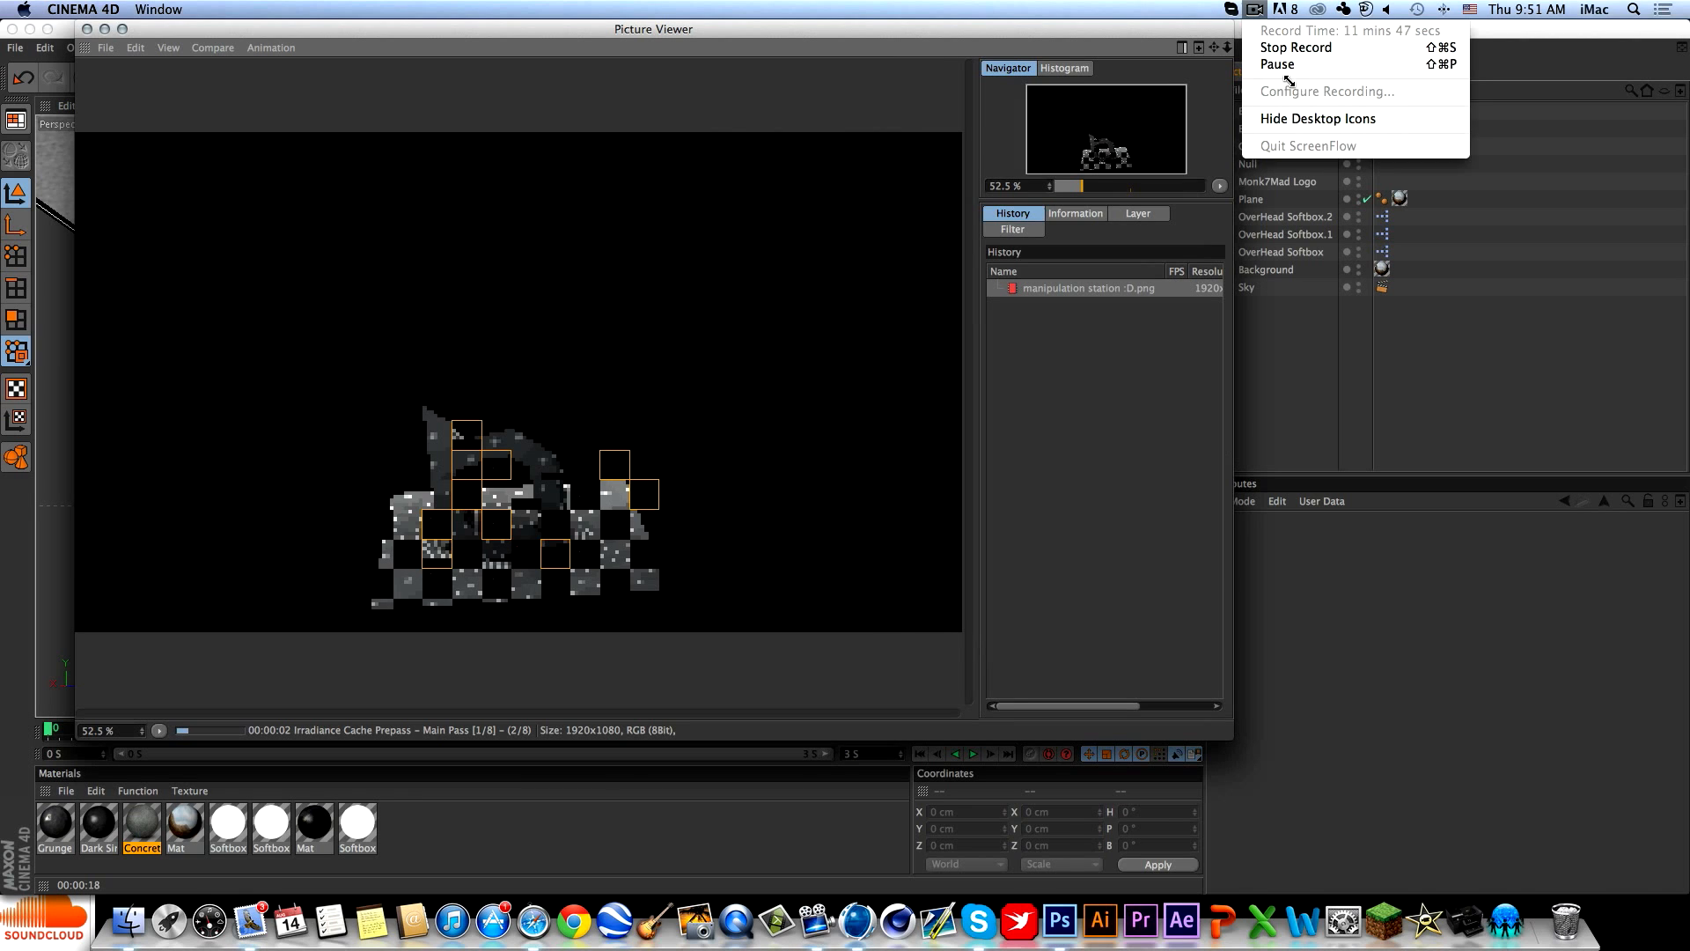
left_click(1301, 45)
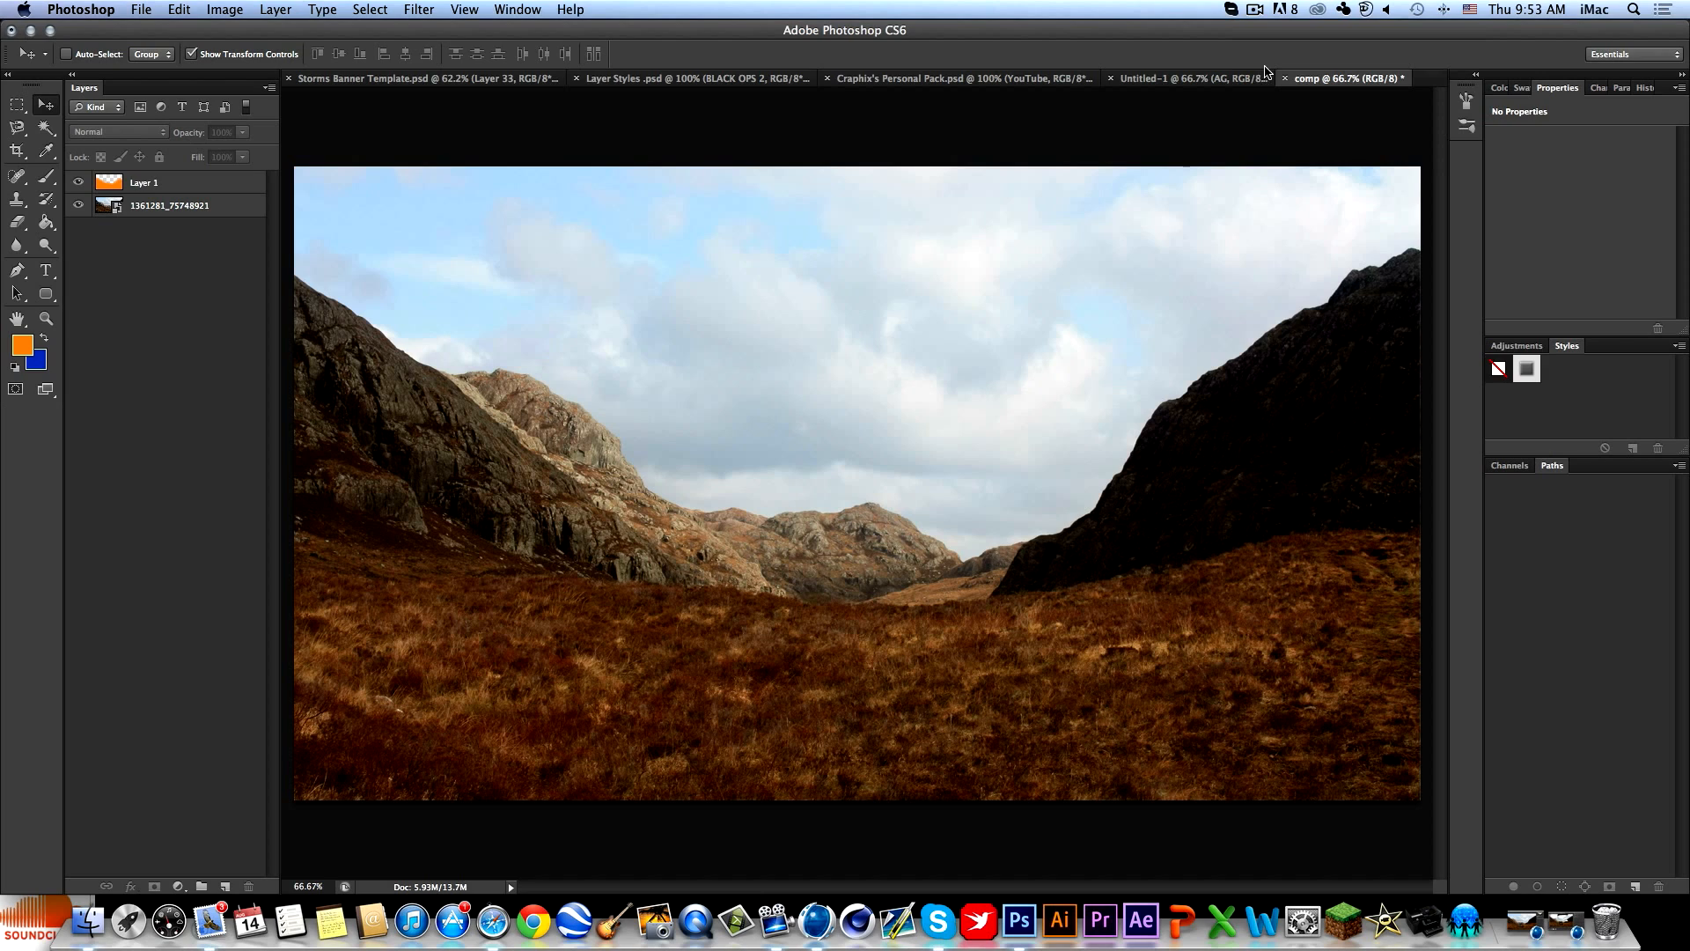
In Photoshop, move the window aside to uncover the desktop and preview the rendered file manipulation station /D.png.
left_click_drag(1543, 34, 1054, 5)
left_click(1243, 95)
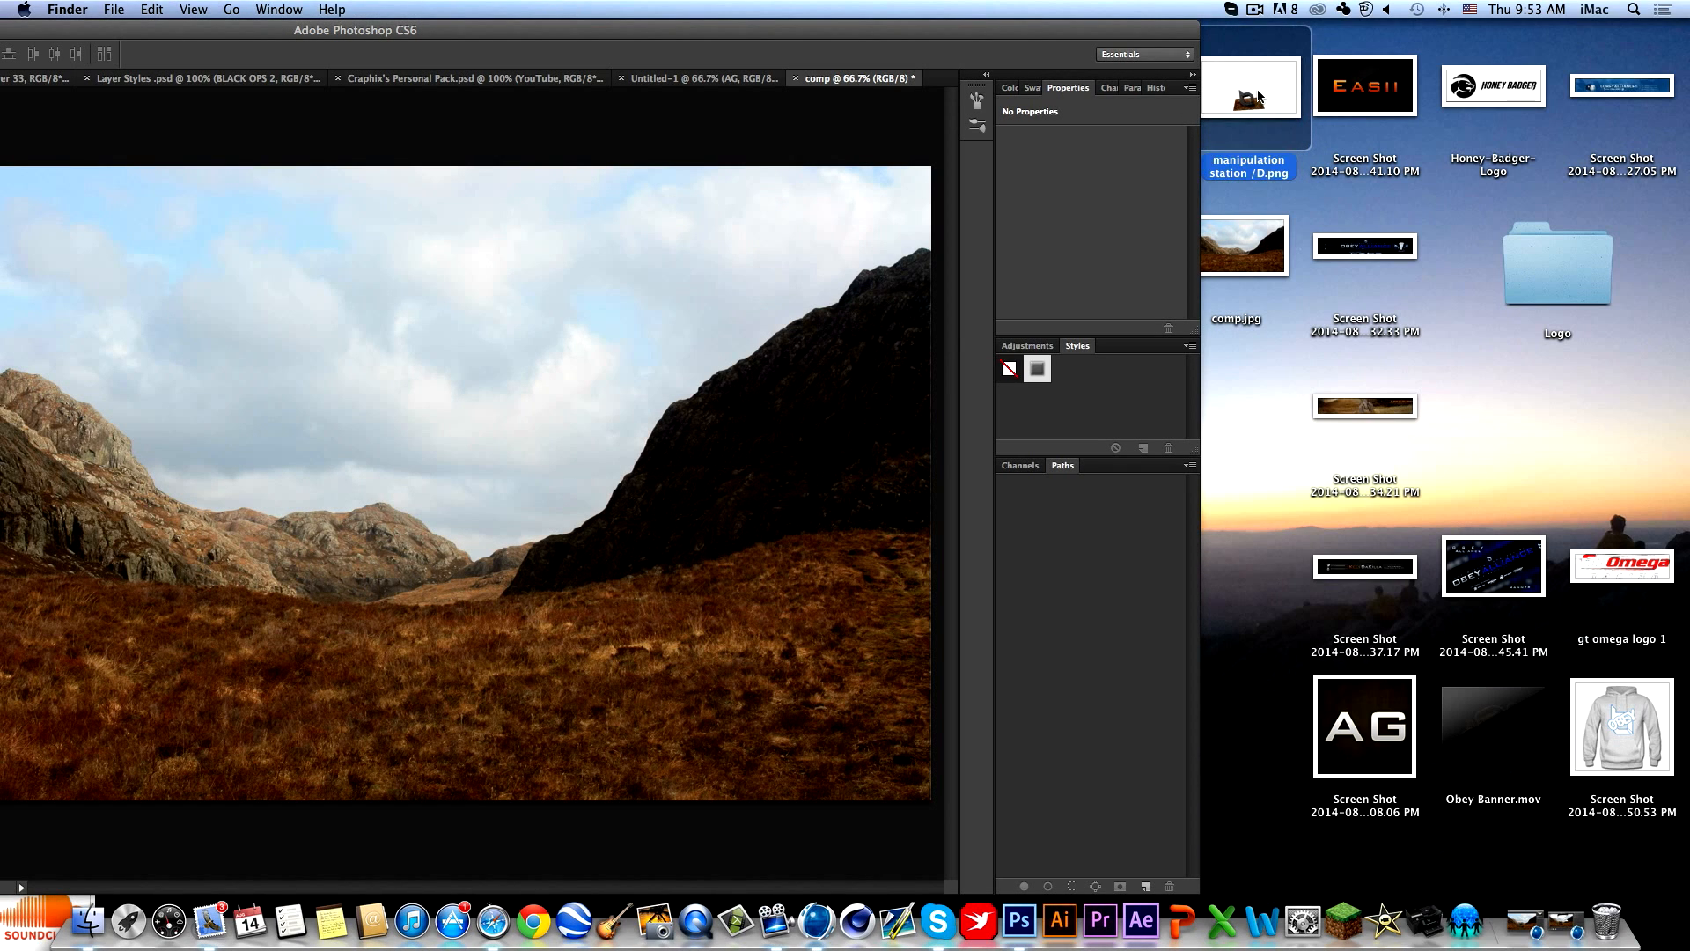
key("space")
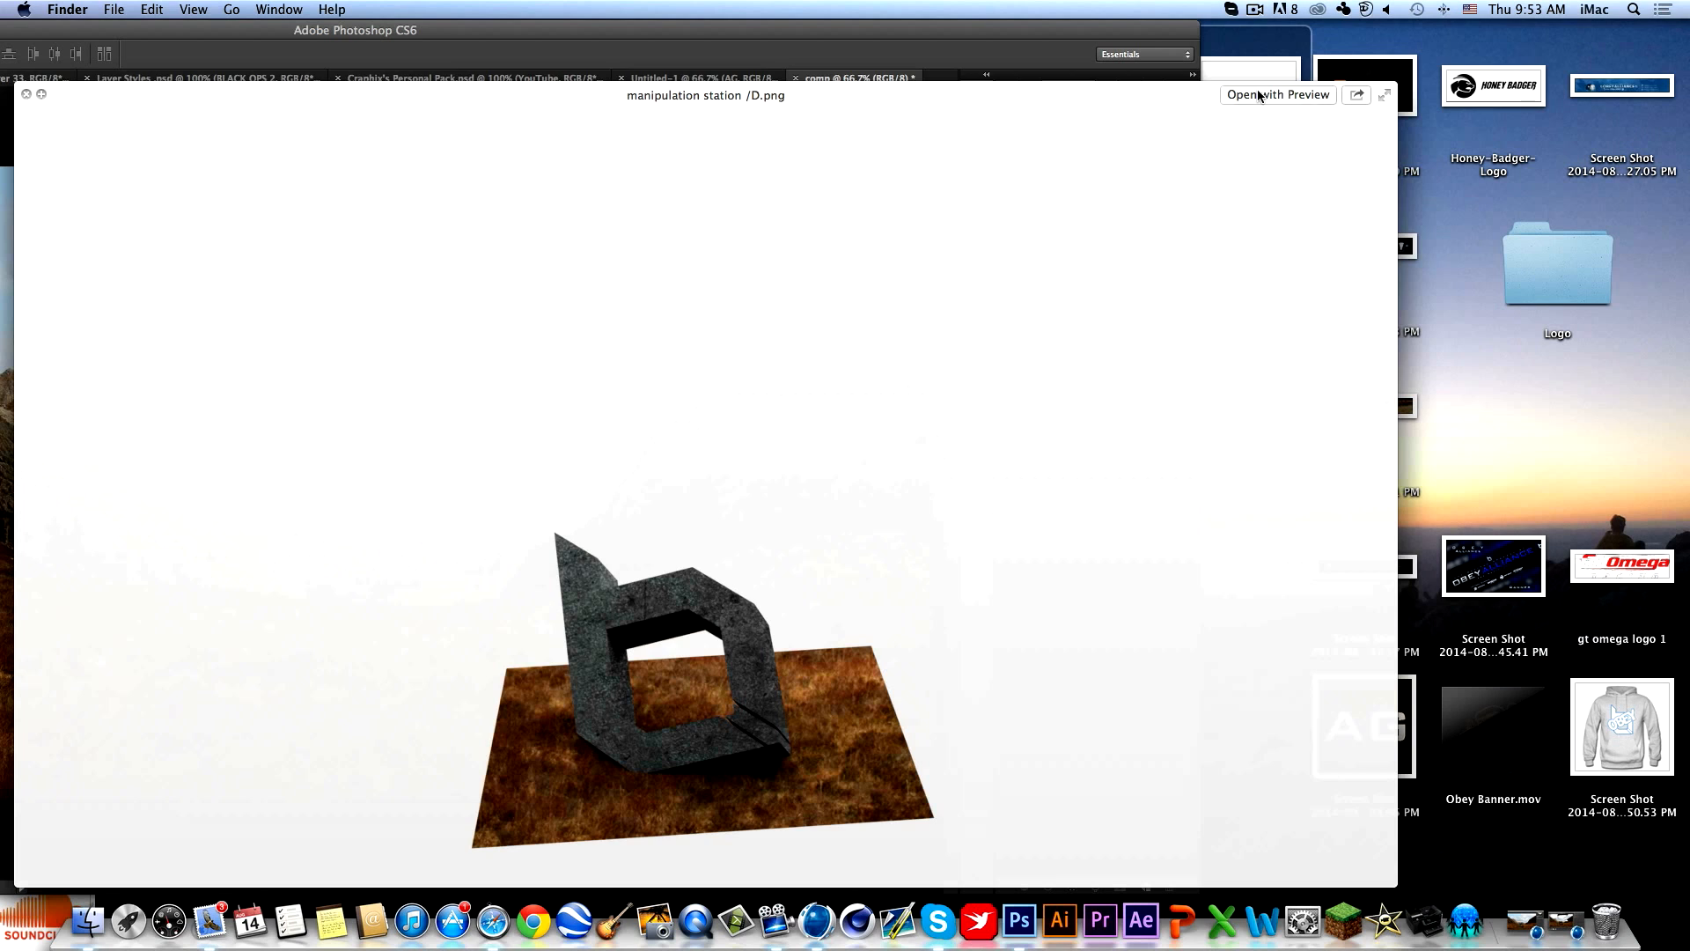
key("space")
left_click(531, 755)
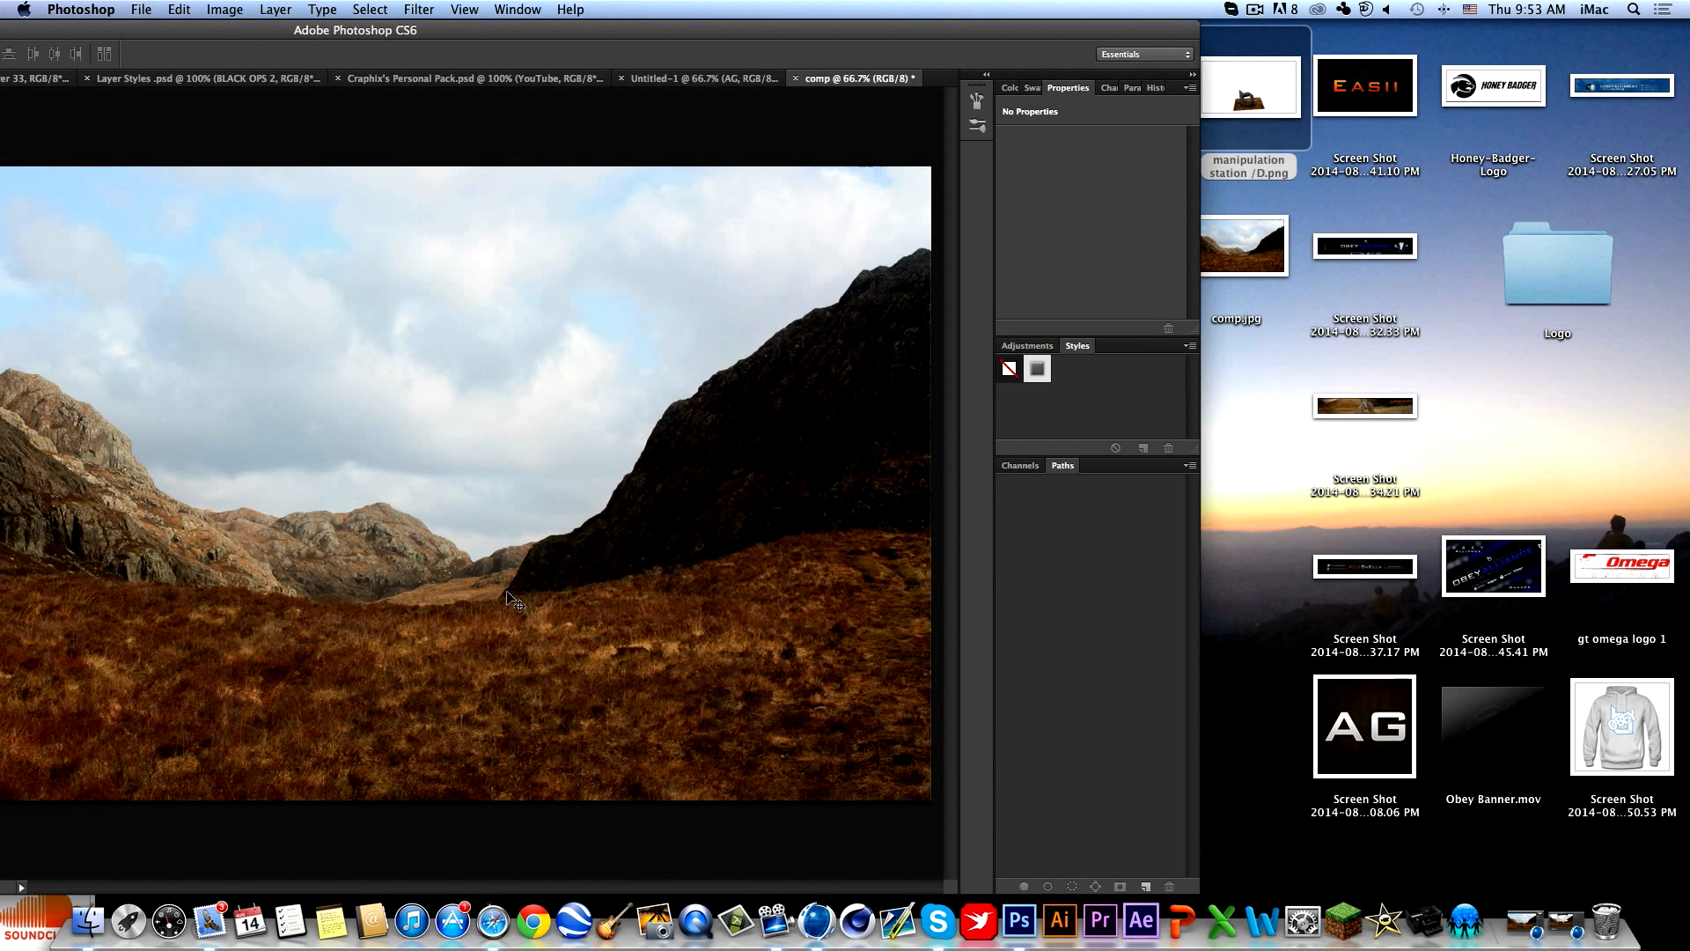
Place manipulation station /D.png from the desktop over the valley image in the comp document and commit the placement.
left_click_drag(1245, 103, 743, 448)
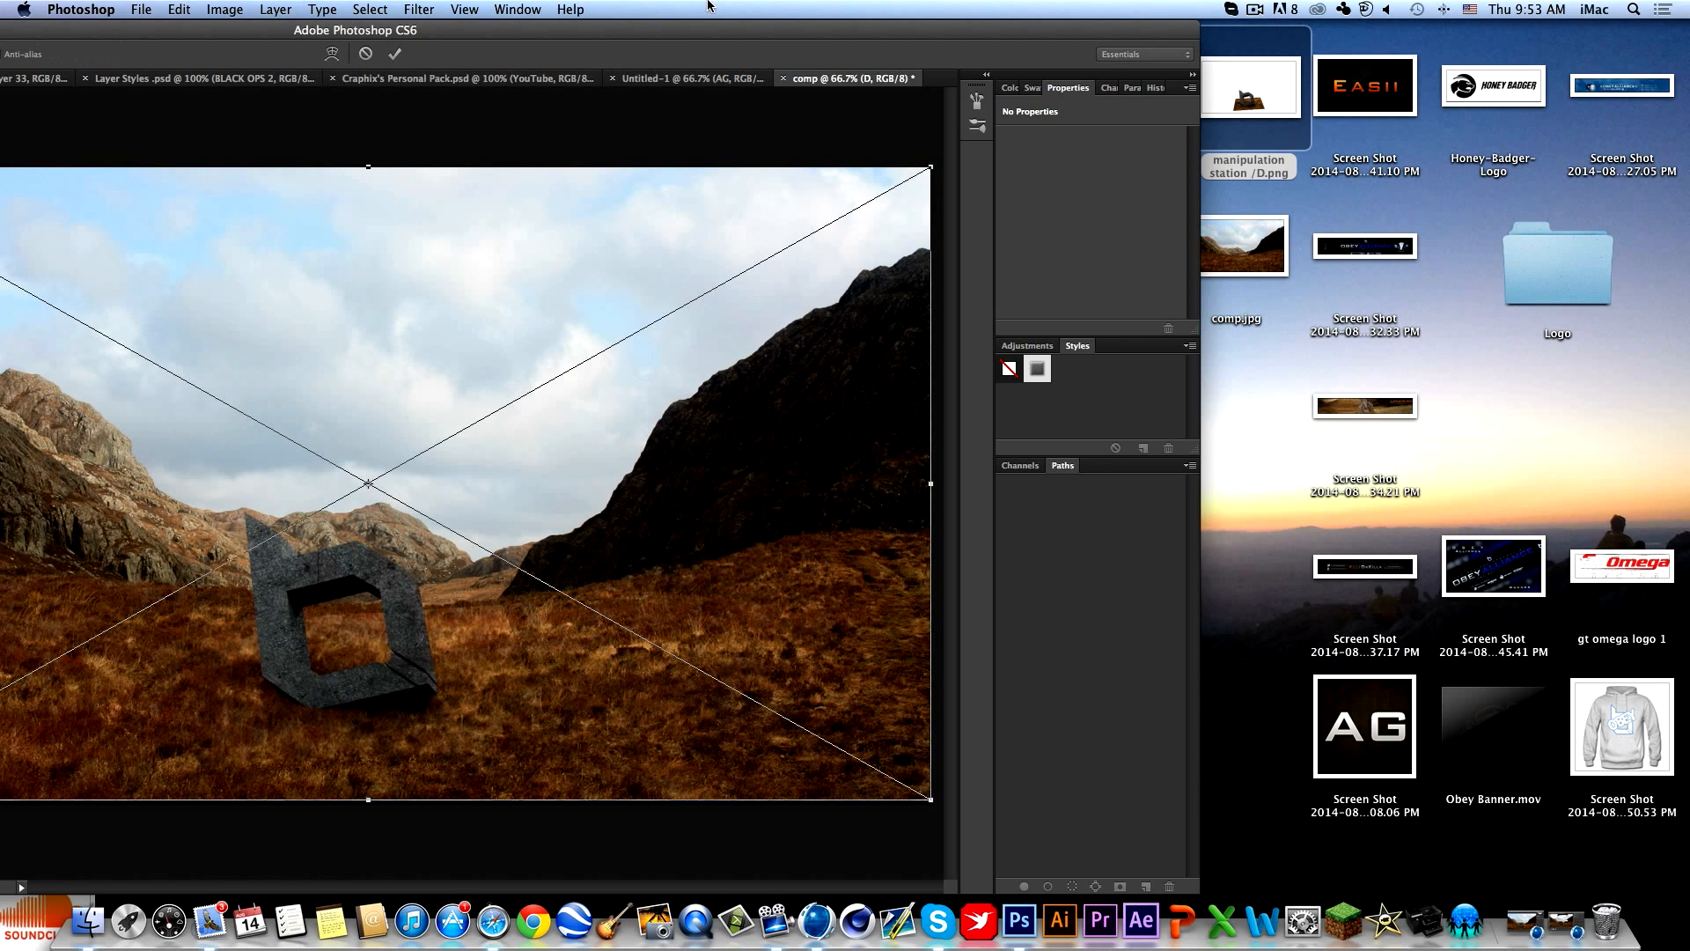
left_click_drag(604, 35, 1122, 4)
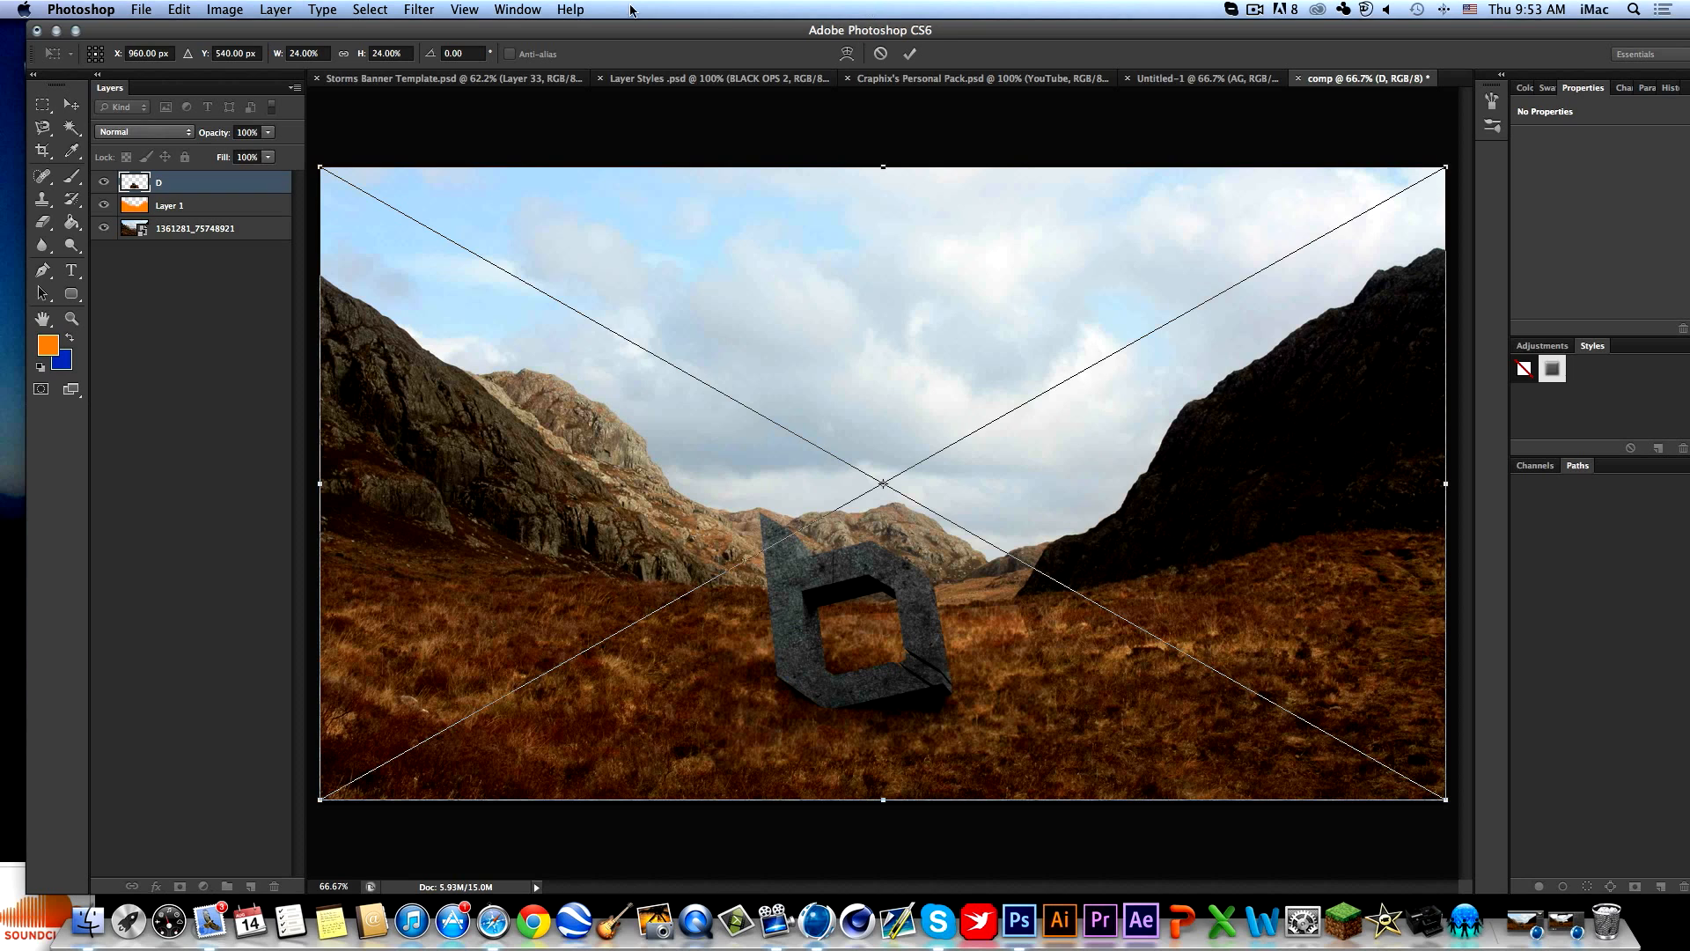
left_click(76, 31)
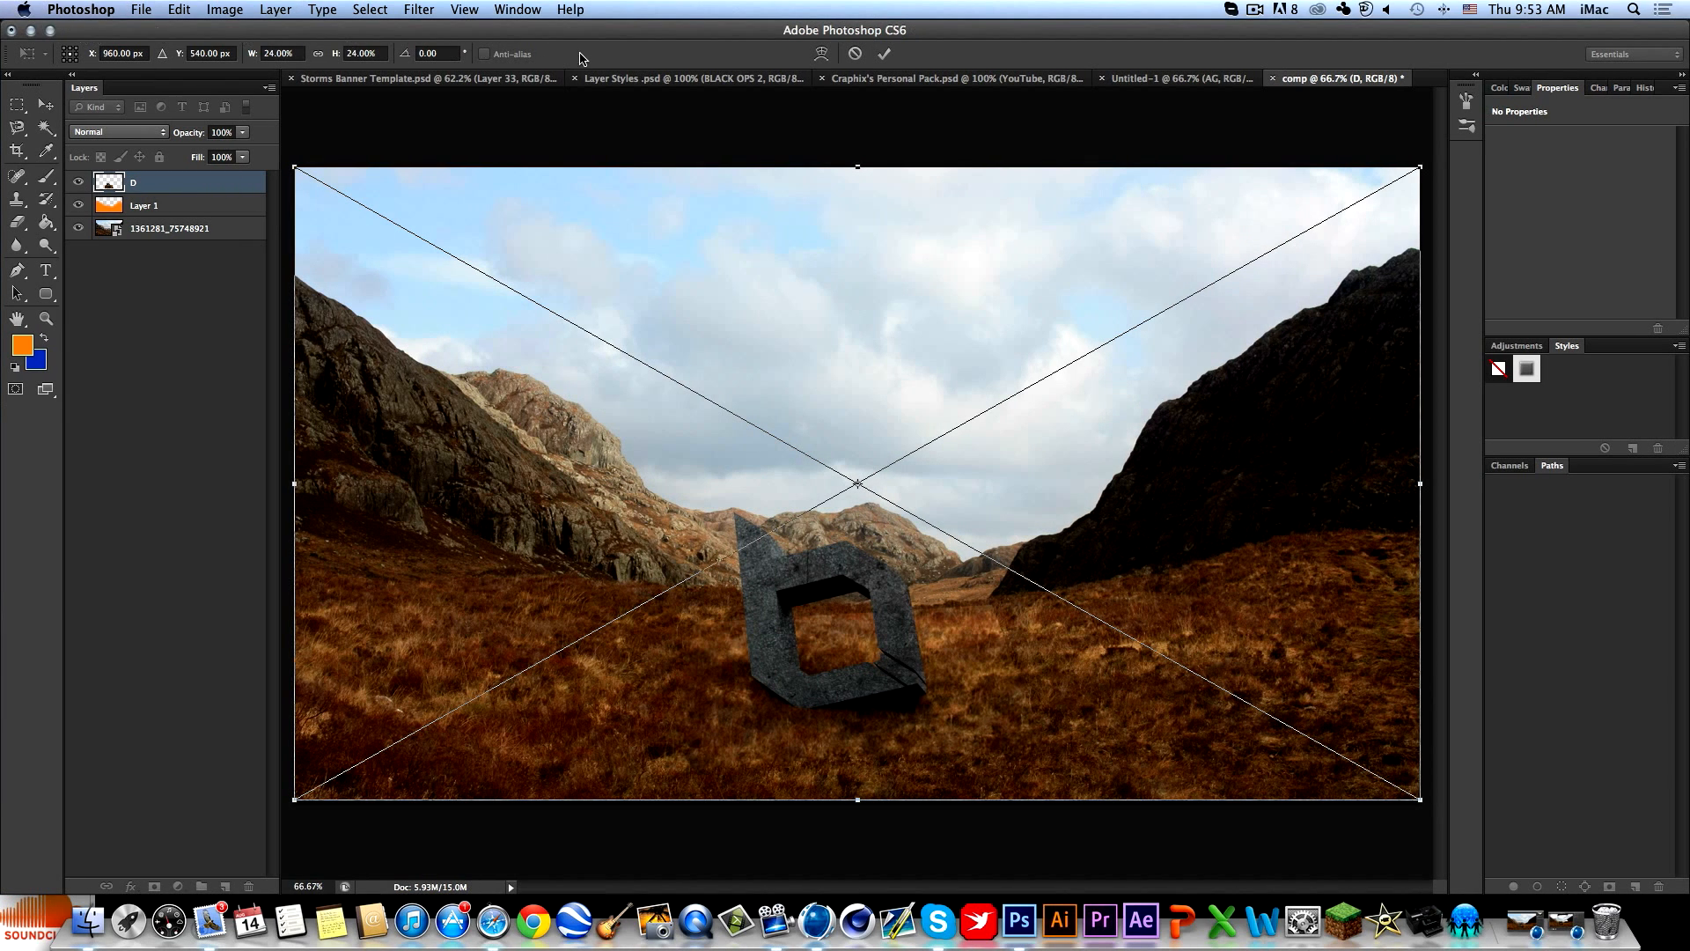
left_click(887, 54)
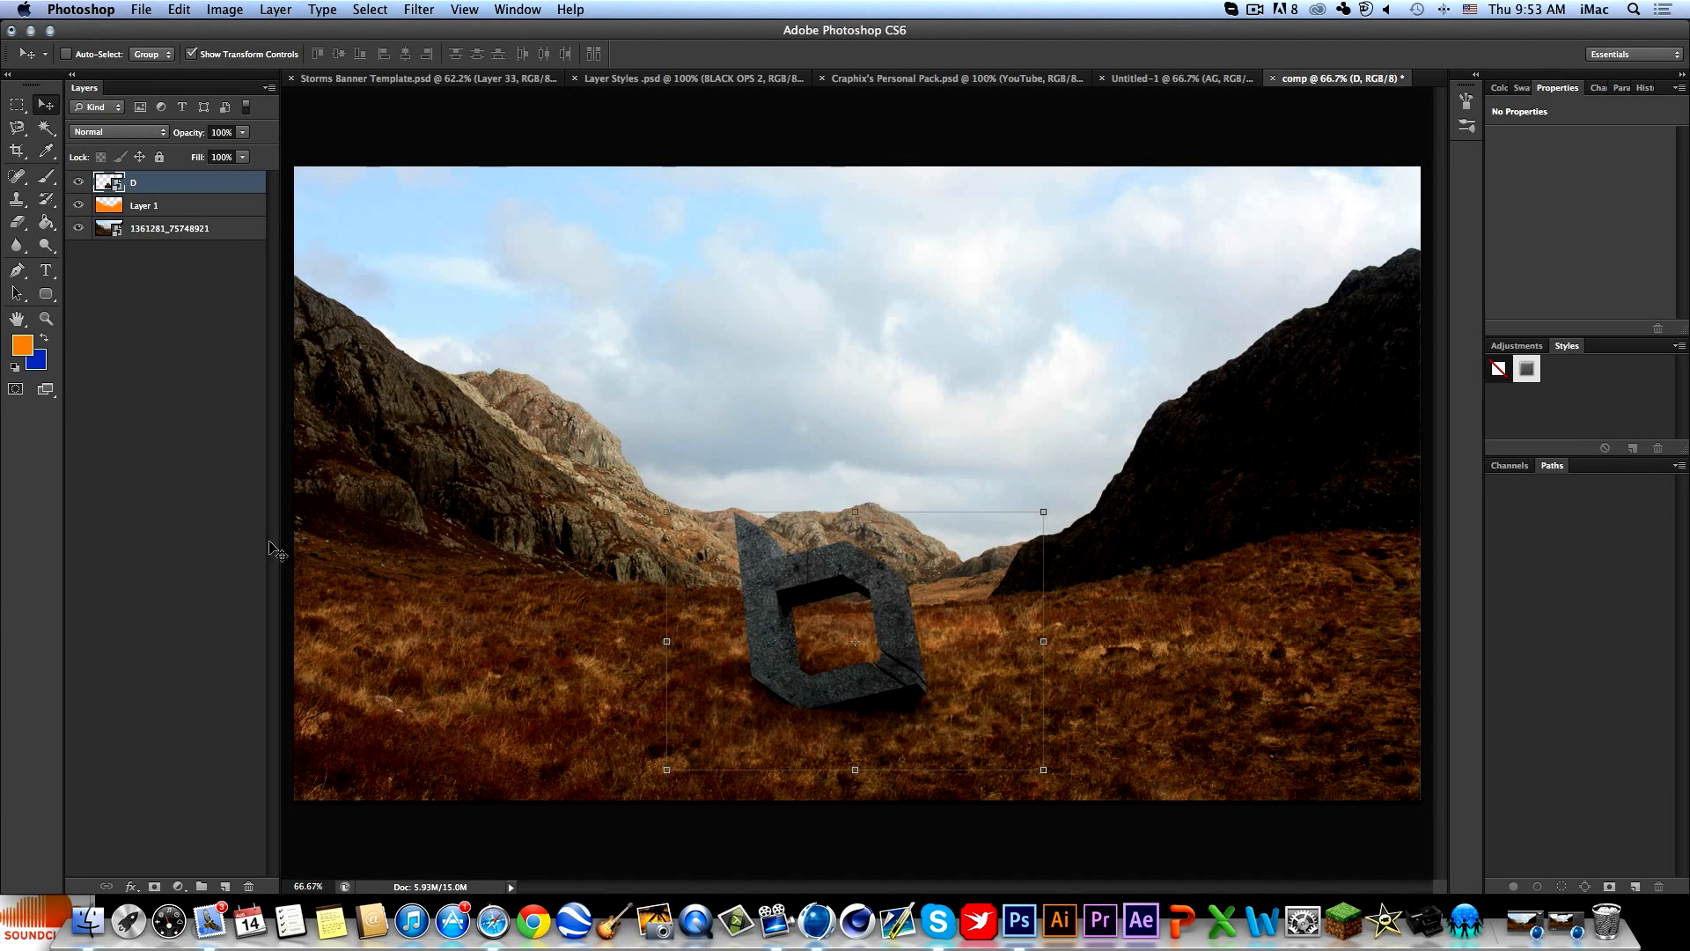
Merge Layer 1 with the valley photo layer below it and select the D layer.
scroll(884, 516, "down", 10, "alt")
scroll(884, 516, "up", 10, "alt")
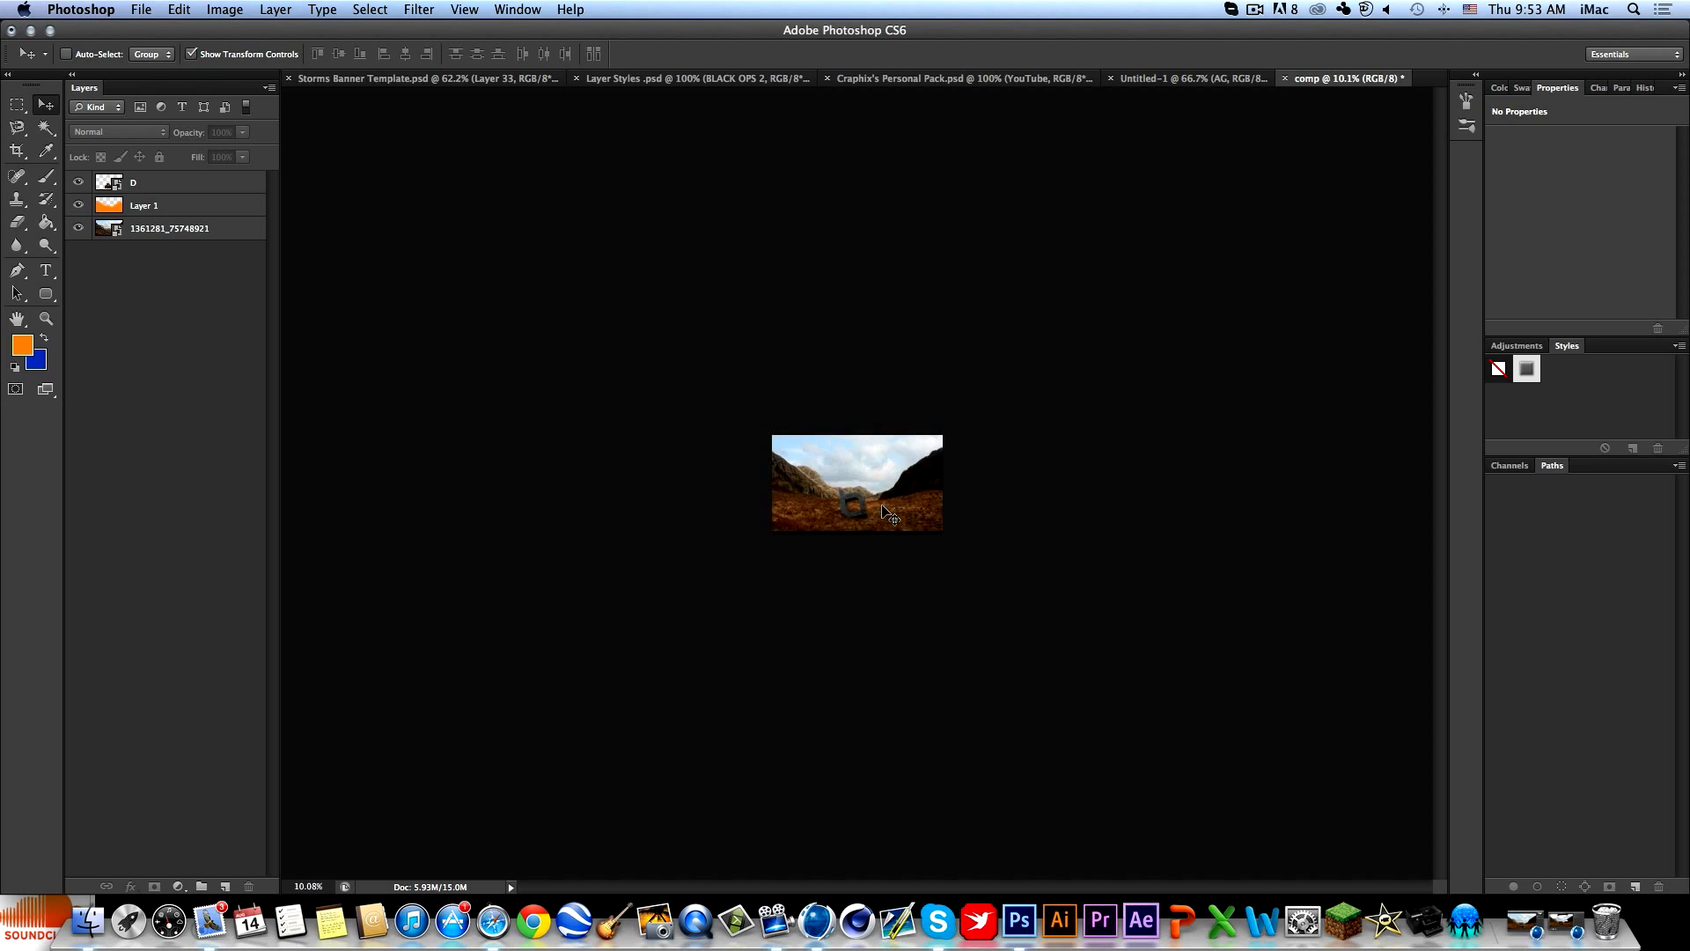
scroll(1021, 679, "up", 5, "alt")
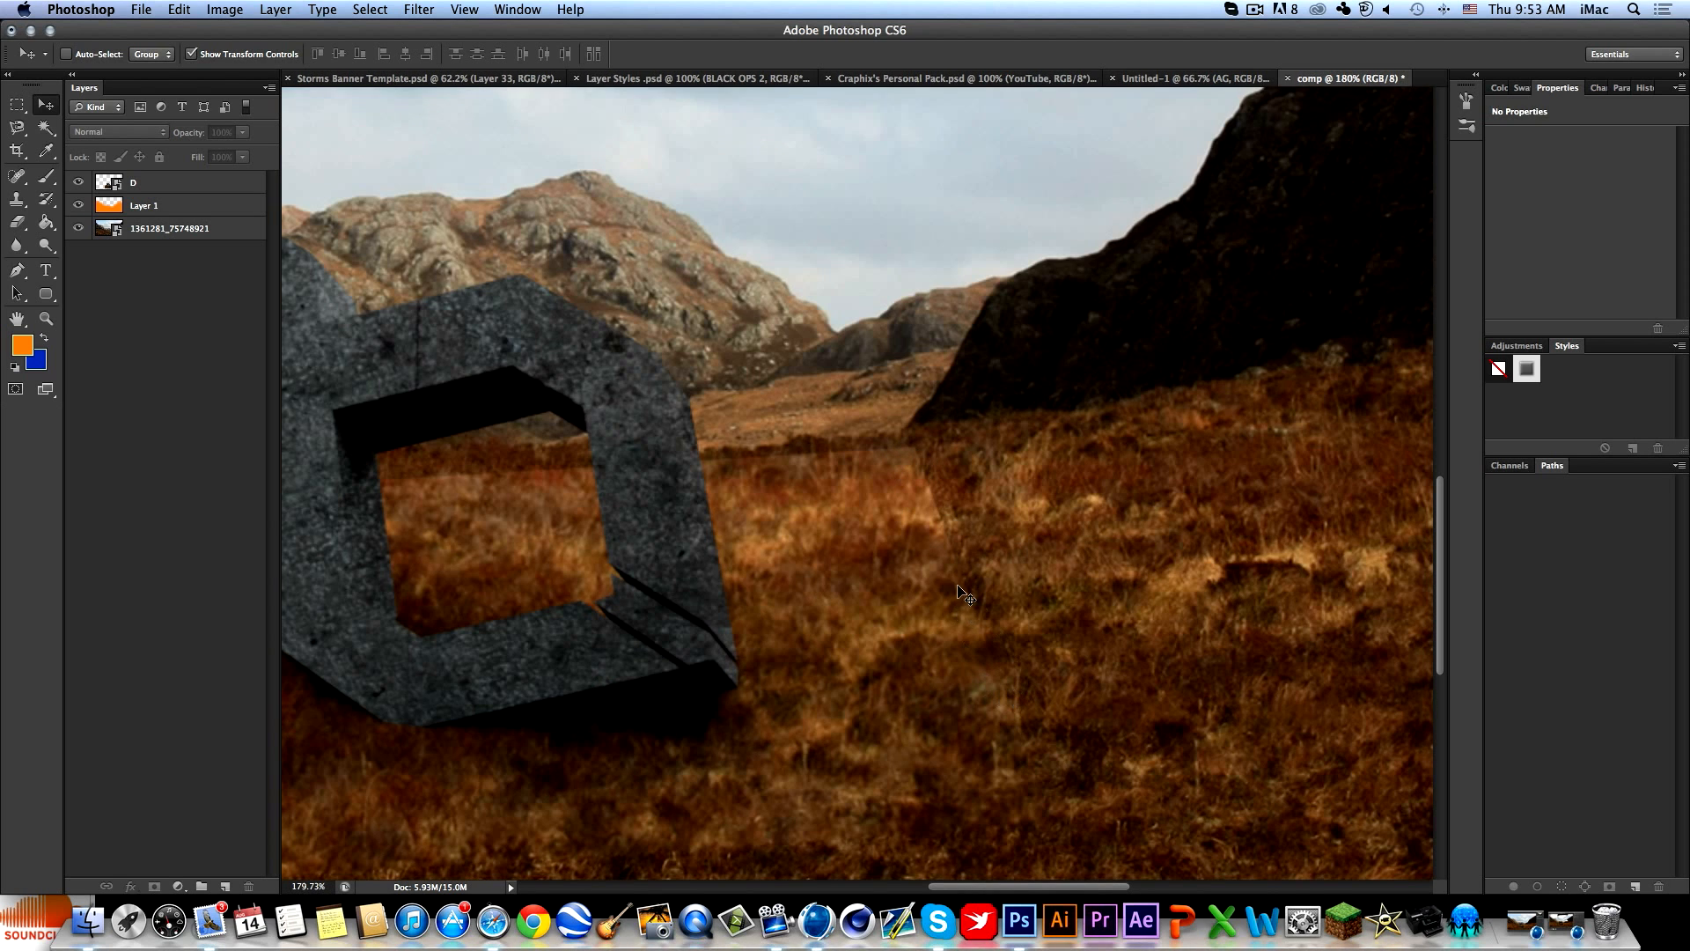
left_click(167, 226)
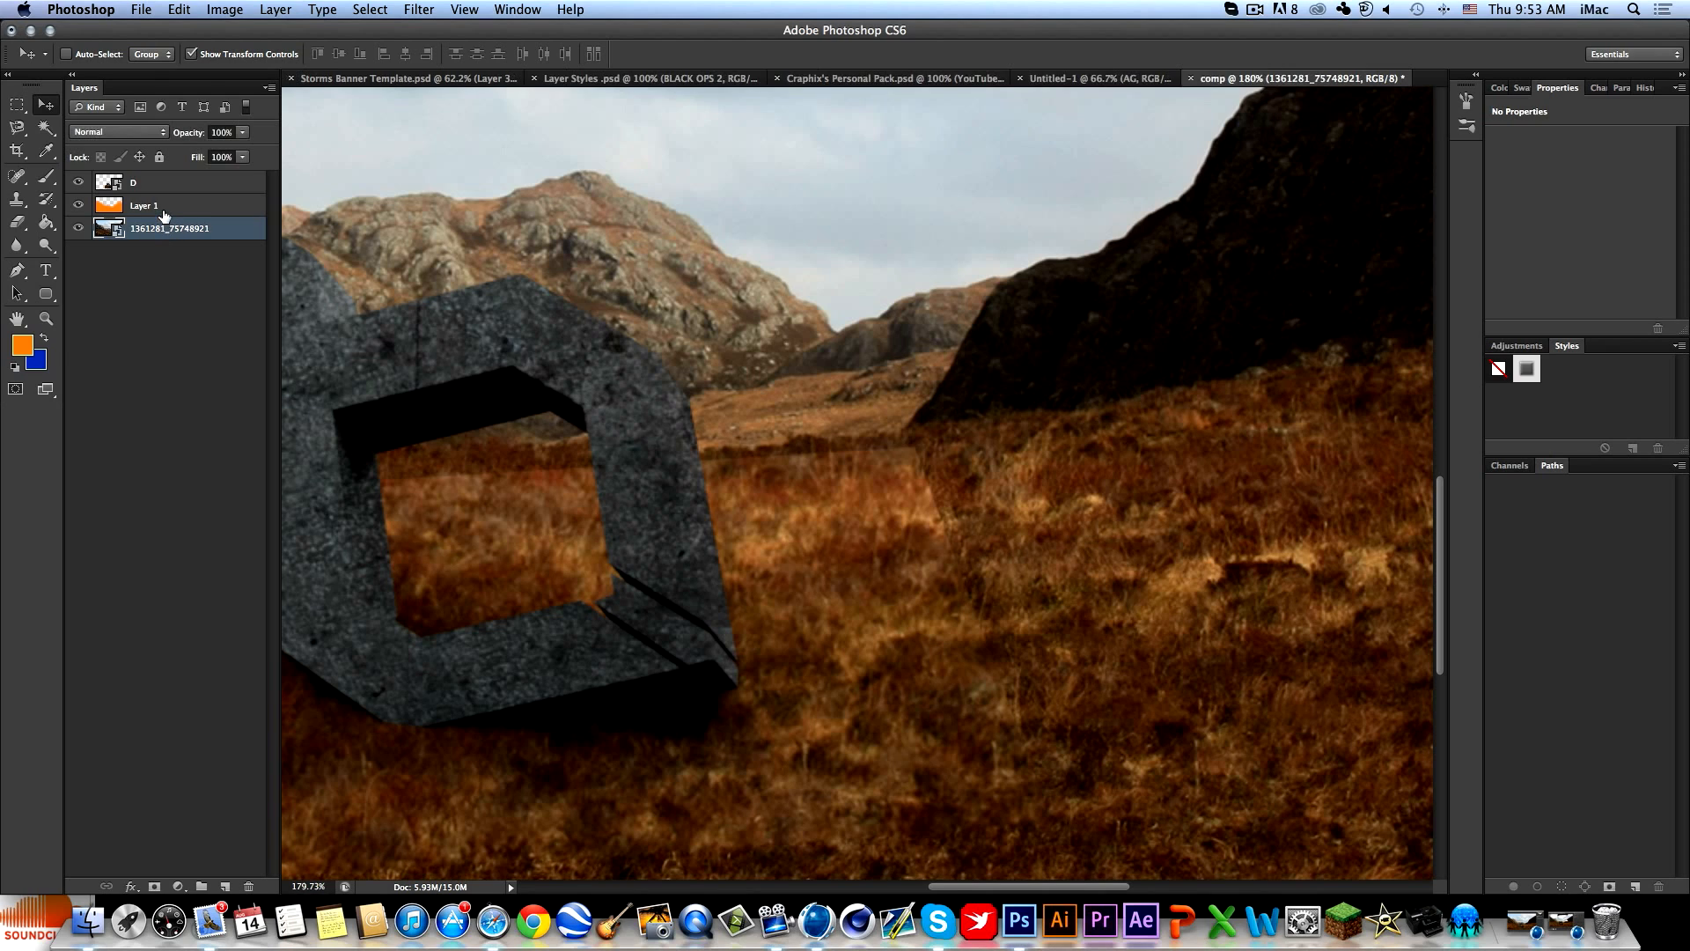
left_click(161, 212, "shift")
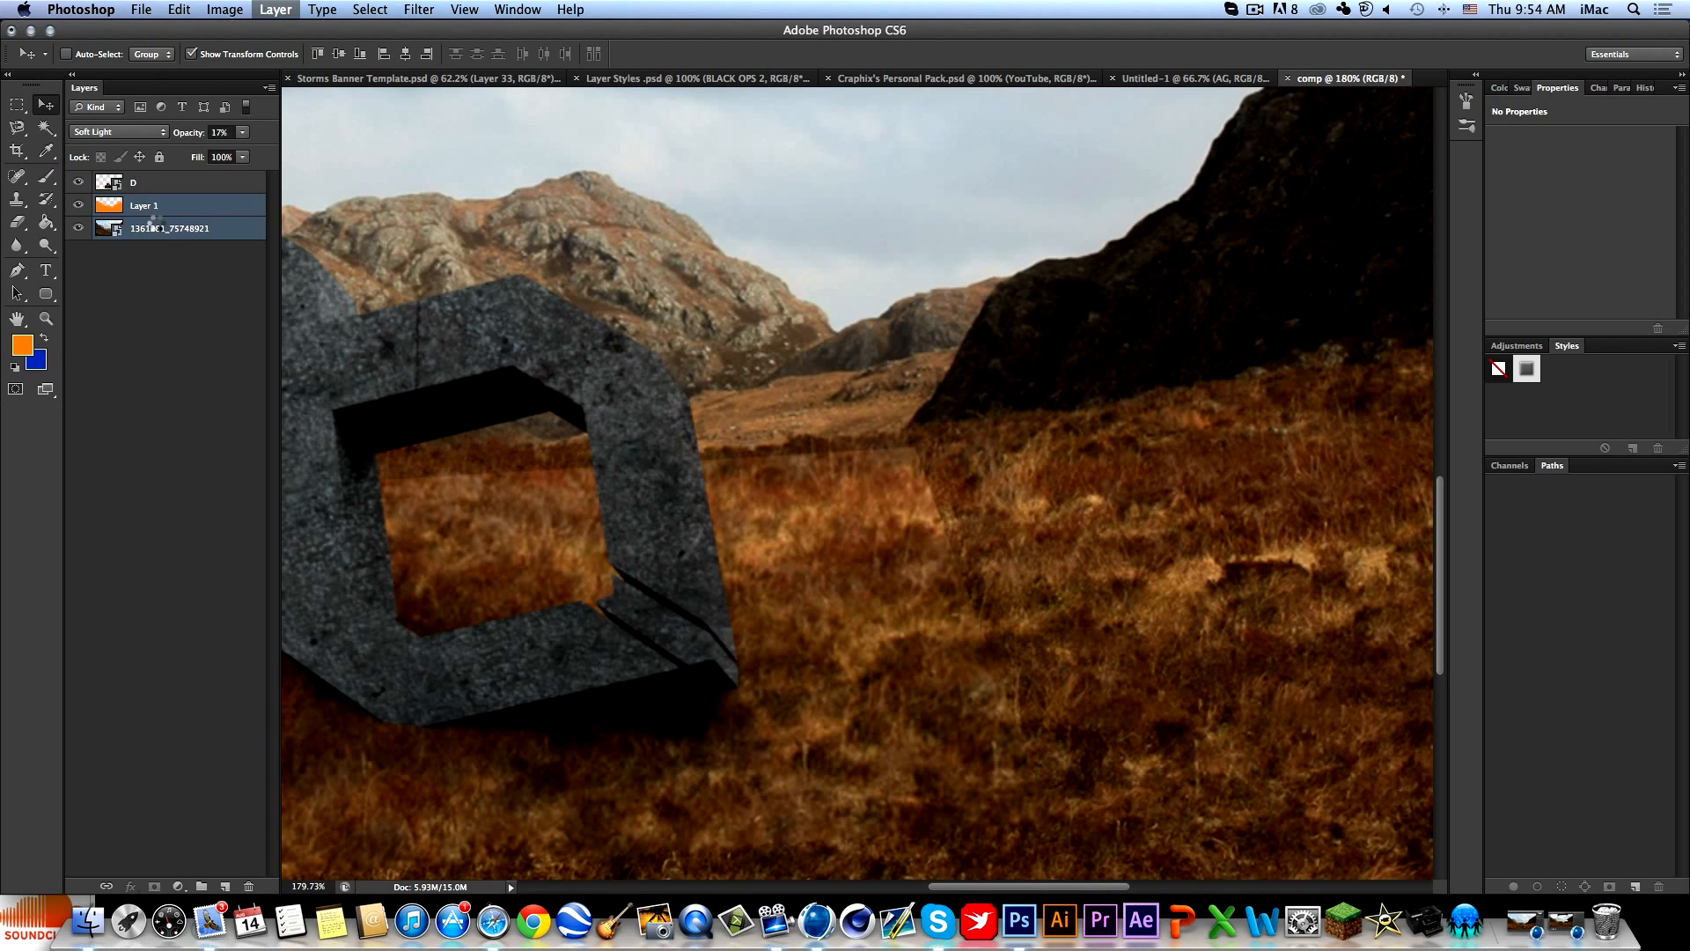
left_click(161, 185)
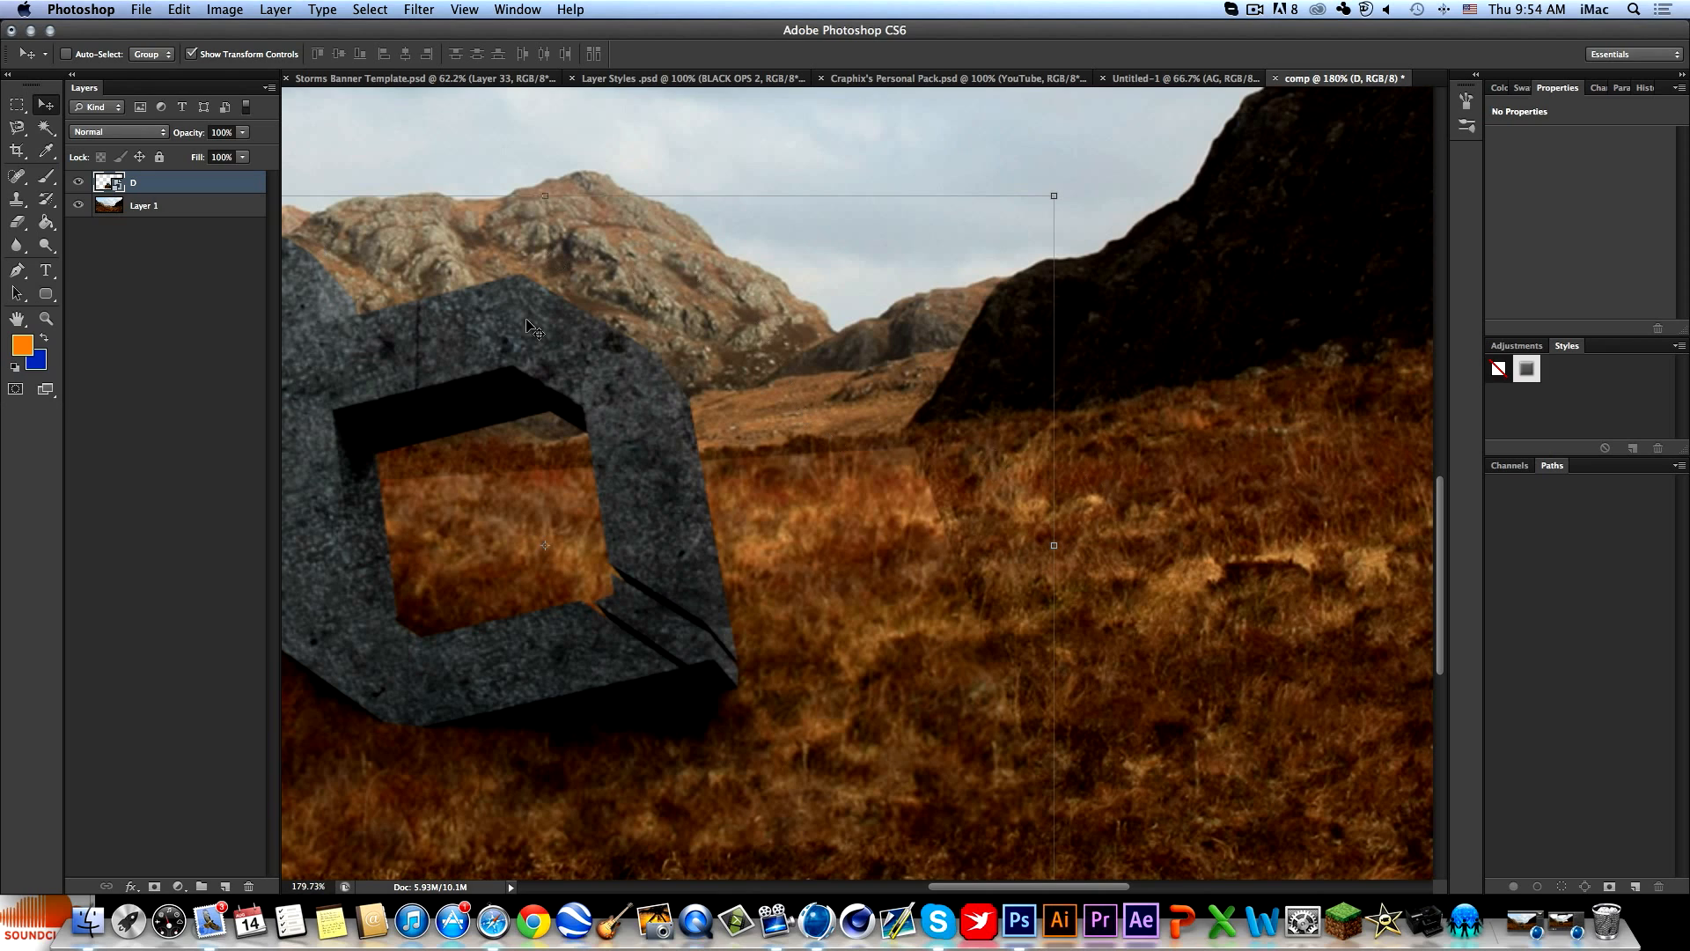
Duplicate the D layer, hide the original, and merge the copy with the valley layer.
left_click(18, 200)
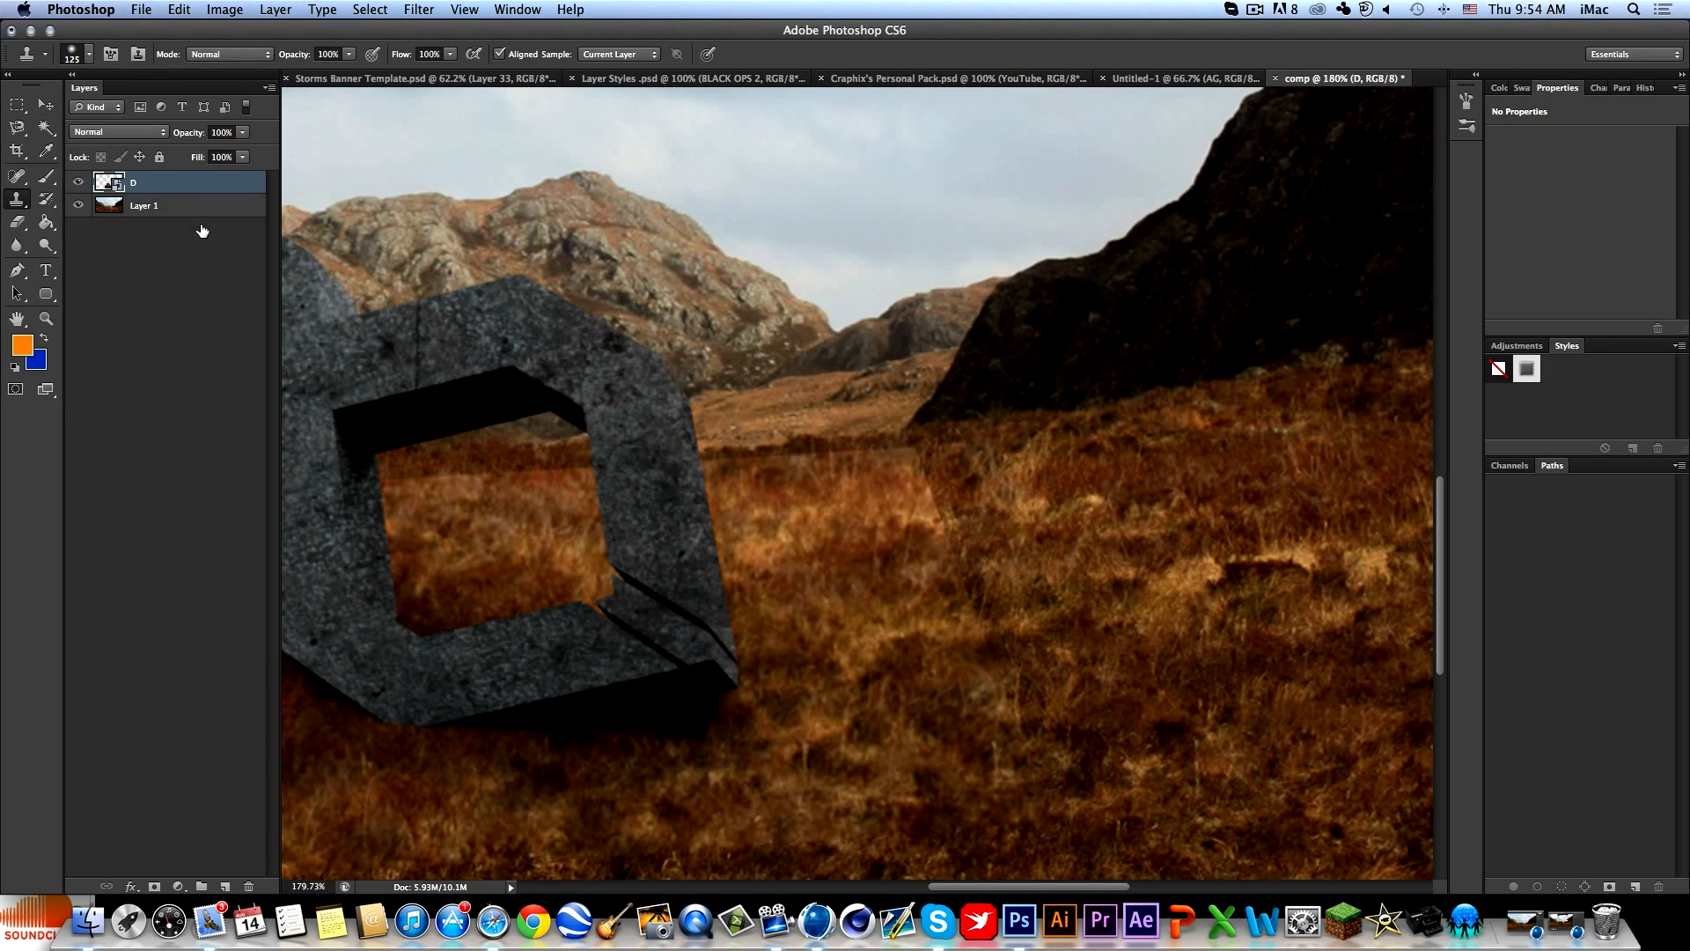
key("super+j")
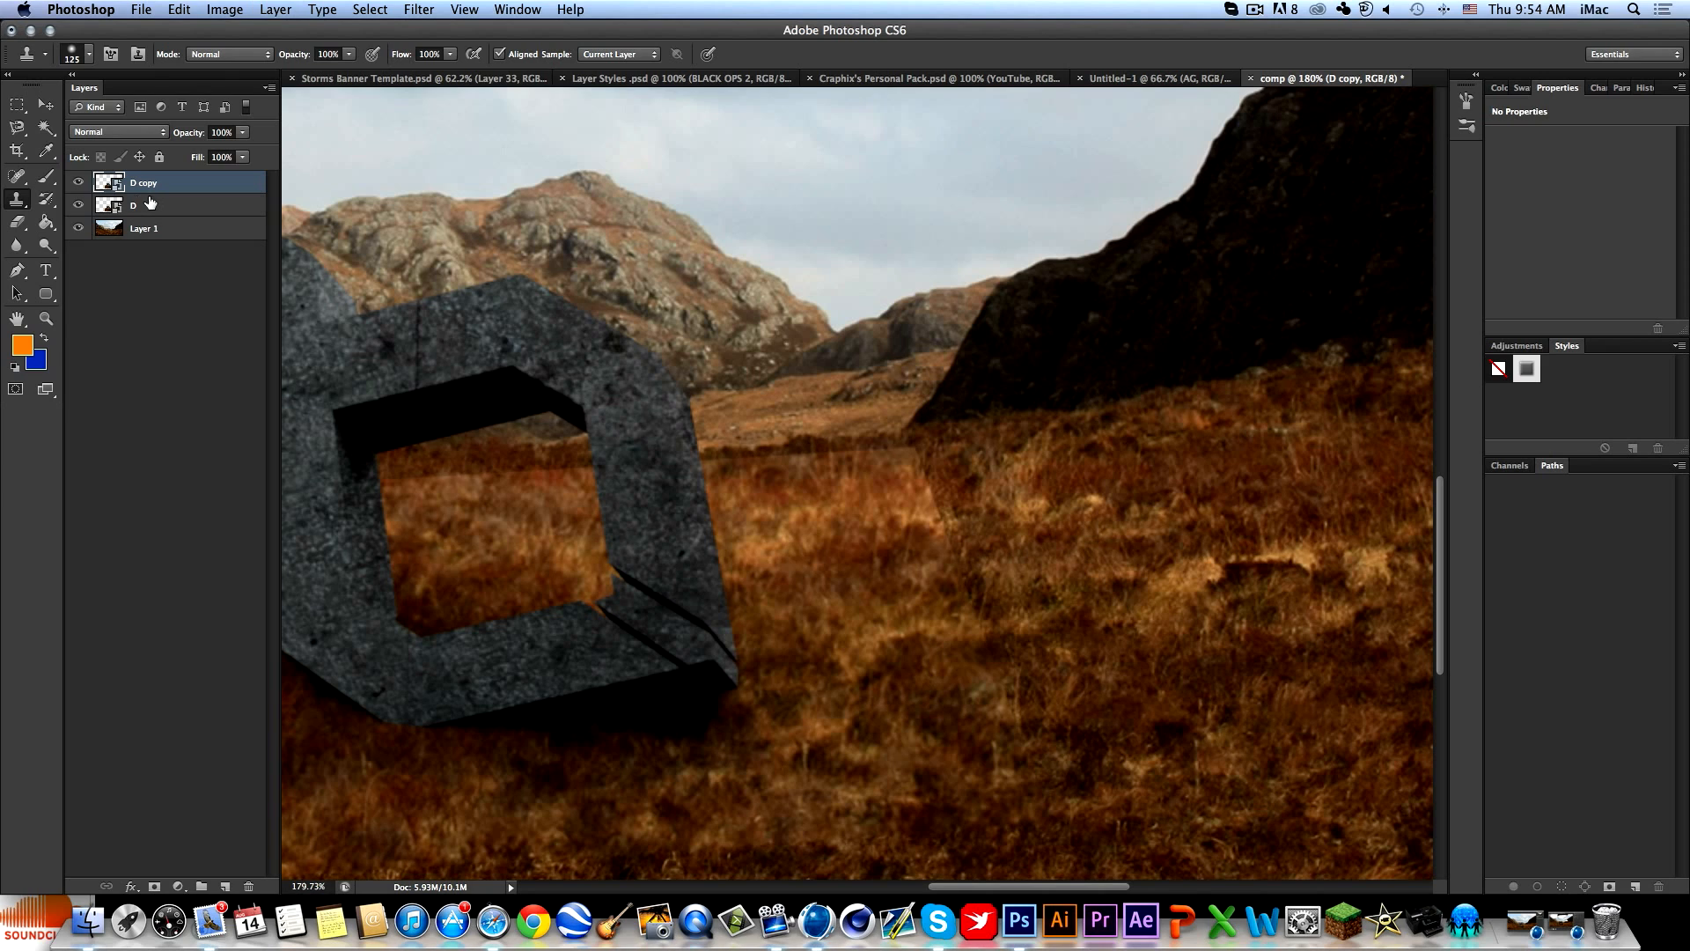
left_click(78, 205)
left_click_drag(151, 185, 171, 235)
left_click(171, 230, "shift")
key("super+e")
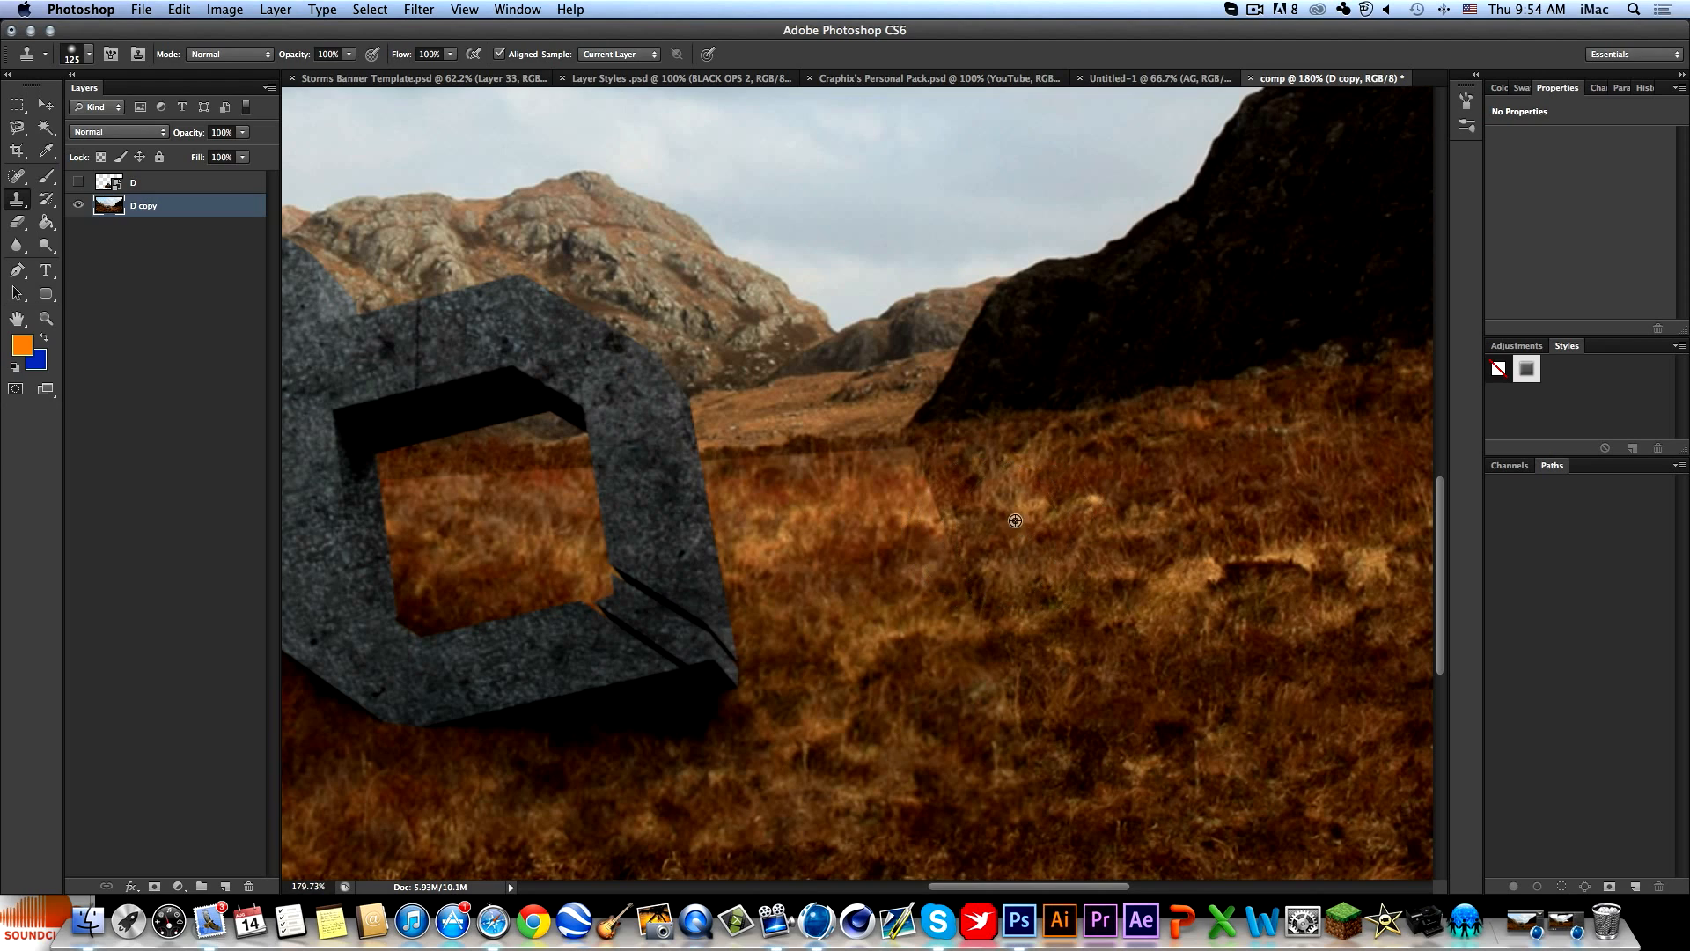
Clone sampled grass over the visible seam to the right of the logo with a soft 60 px Clone Stamp brush.
left_click(1161, 528, "alt")
key("e")
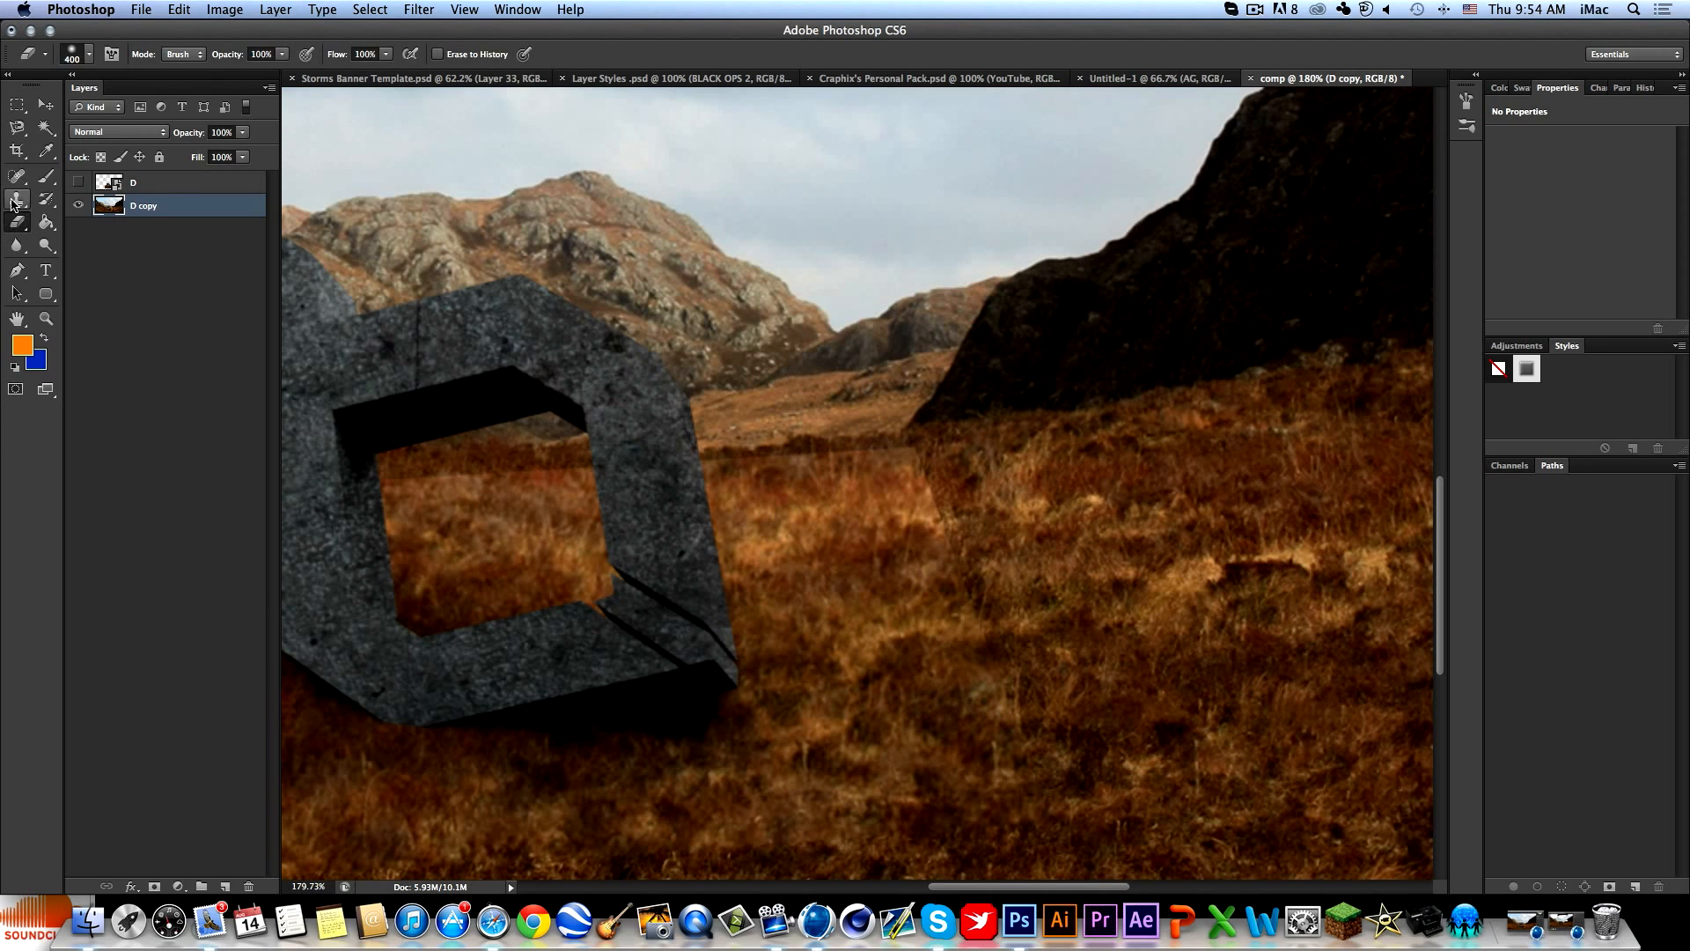
left_click(17, 198)
key("bracketleft")
key("bracketleft")
key("bracketleft")
key("bracketleft")
key("bracketleft")
left_click(1112, 480, "alt")
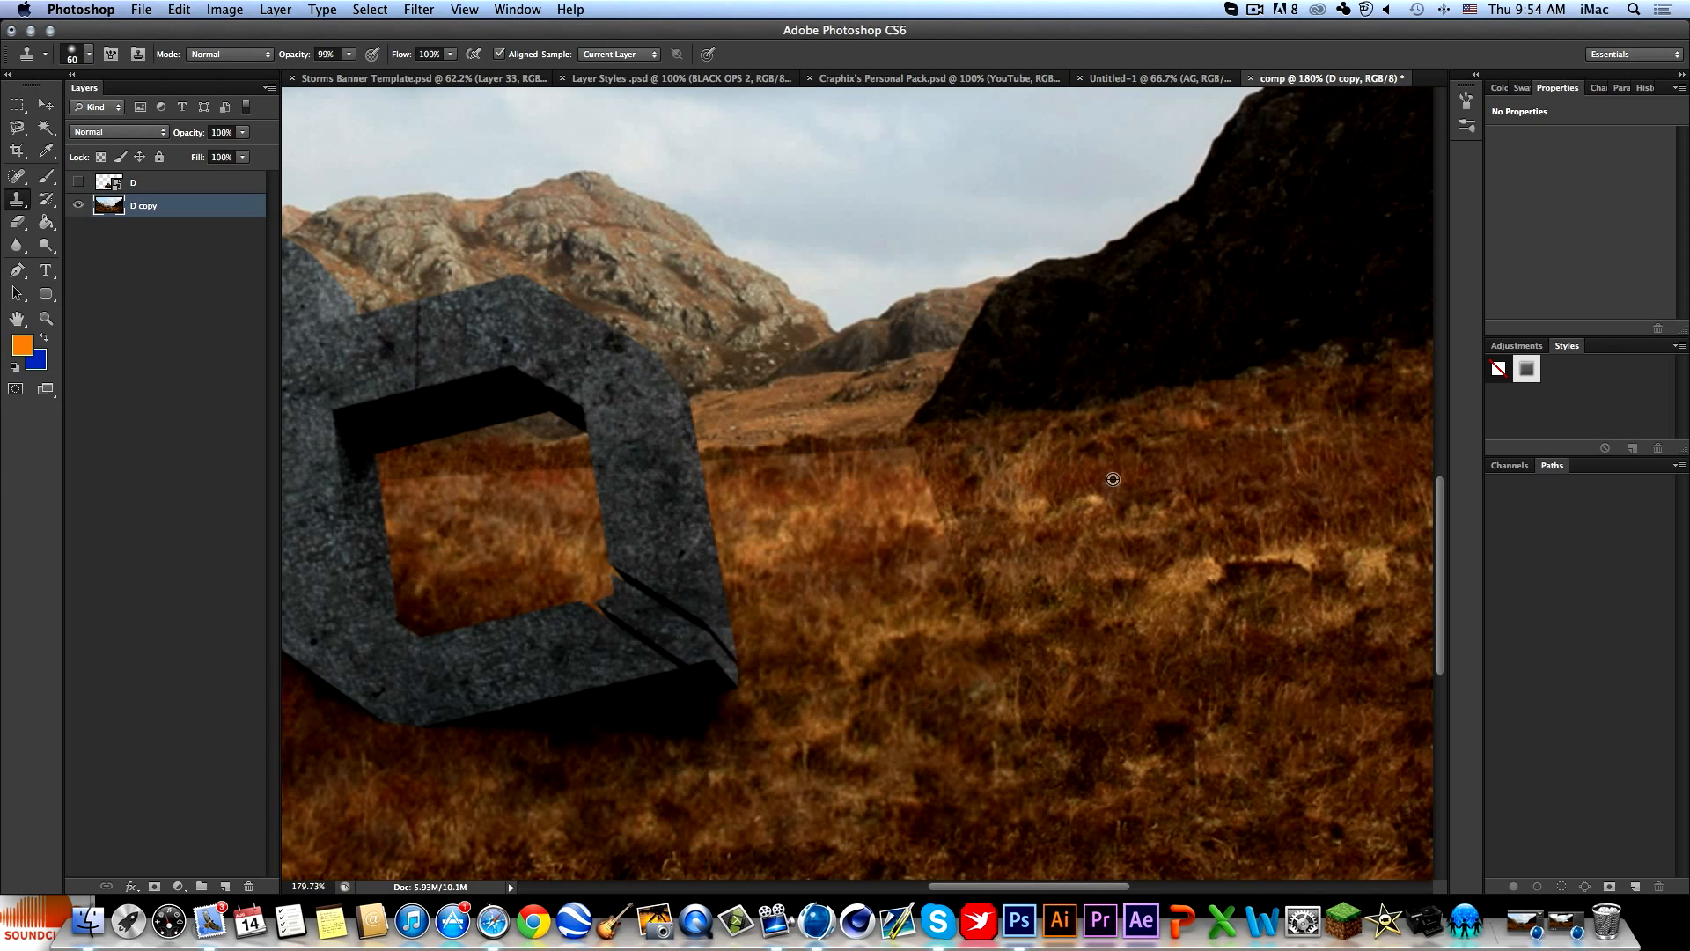
left_click_drag(916, 460, 904, 468)
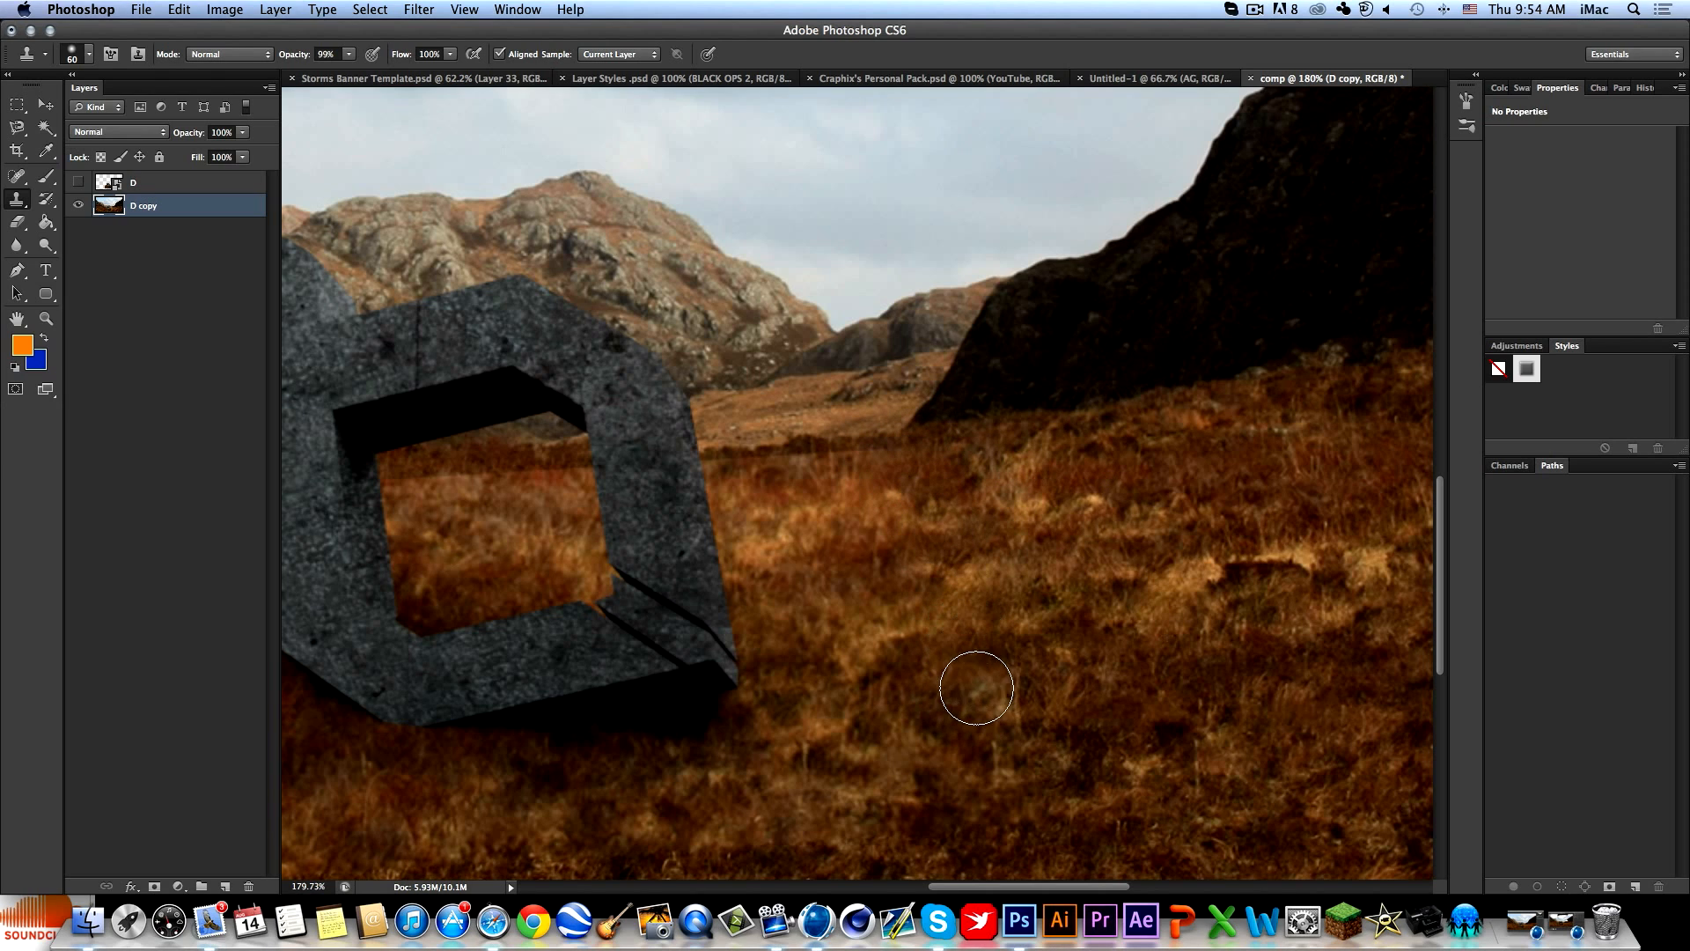
mouse_move(783, 726)
left_mouse_down()
mouse_move(890, 604)
mouse_move(897, 559)
left_mouse_up()
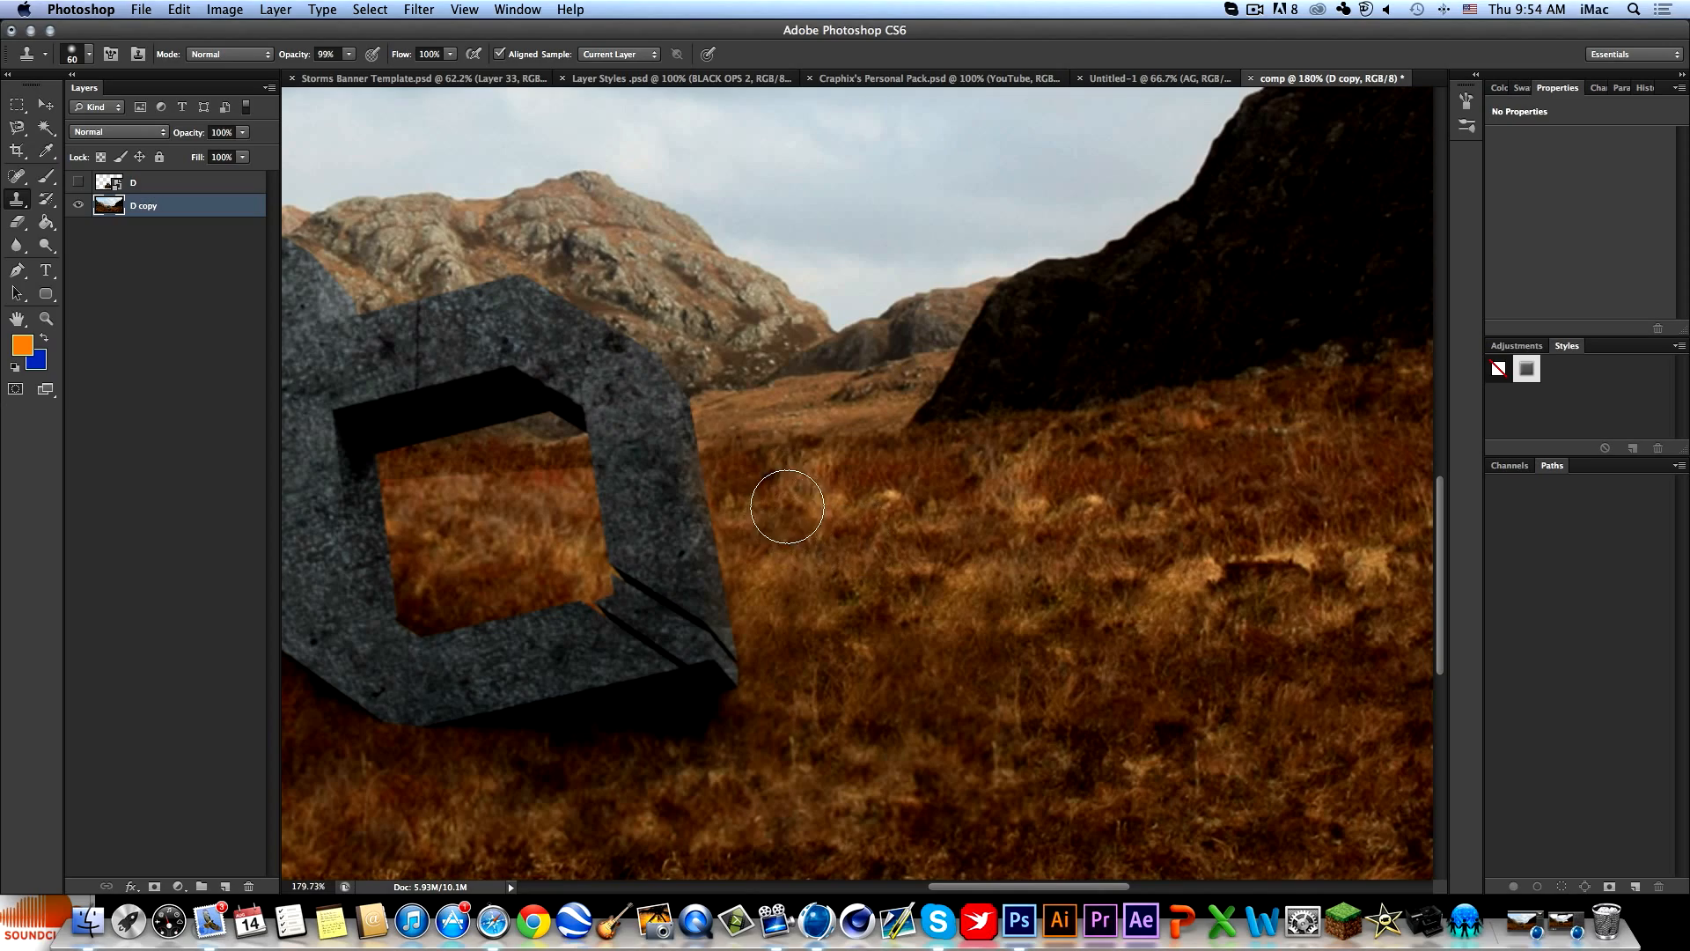
Clone grass along the logo's right edge with the Clone Stamp brush reduced to 20 px.
scroll(726, 480, "up", 10, "alt")
scroll(724, 481, "down", 10, "alt")
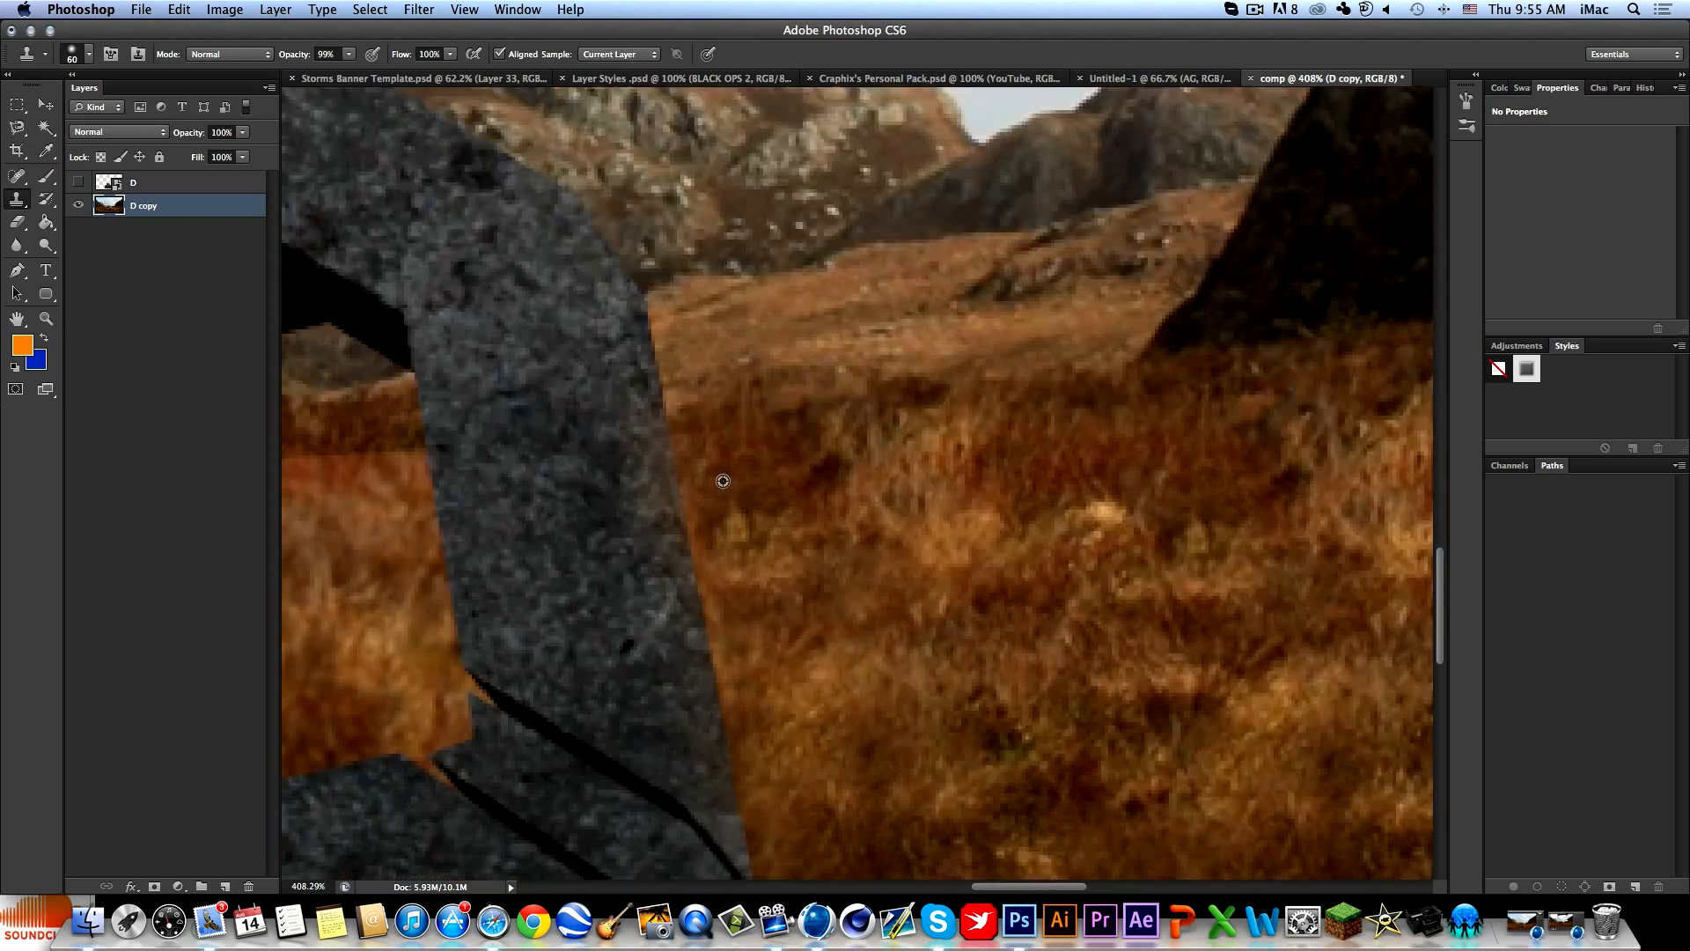
scroll(718, 475, "up", 5, "alt")
scroll(717, 475, "down", 5, "alt")
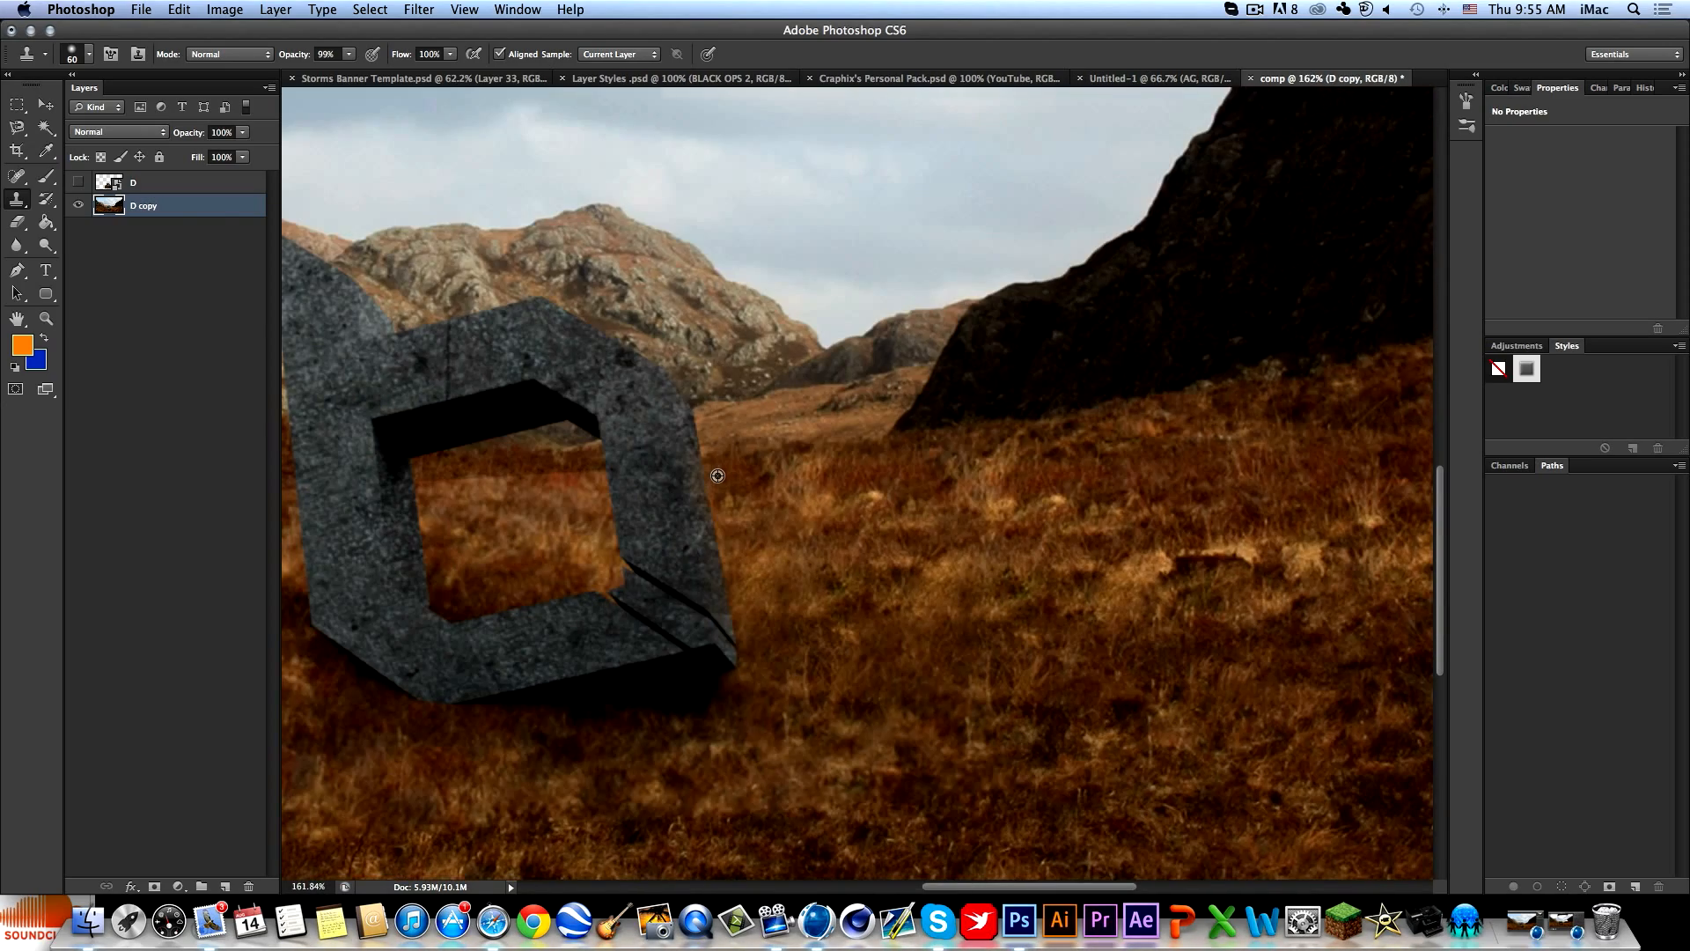
scroll(717, 475, "up", 4, "alt")
key("bracketleft")
key("bracketleft")
key("bracketleft")
key("bracketleft")
key("bracketleft")
key("bracketleft")
key("bracketleft")
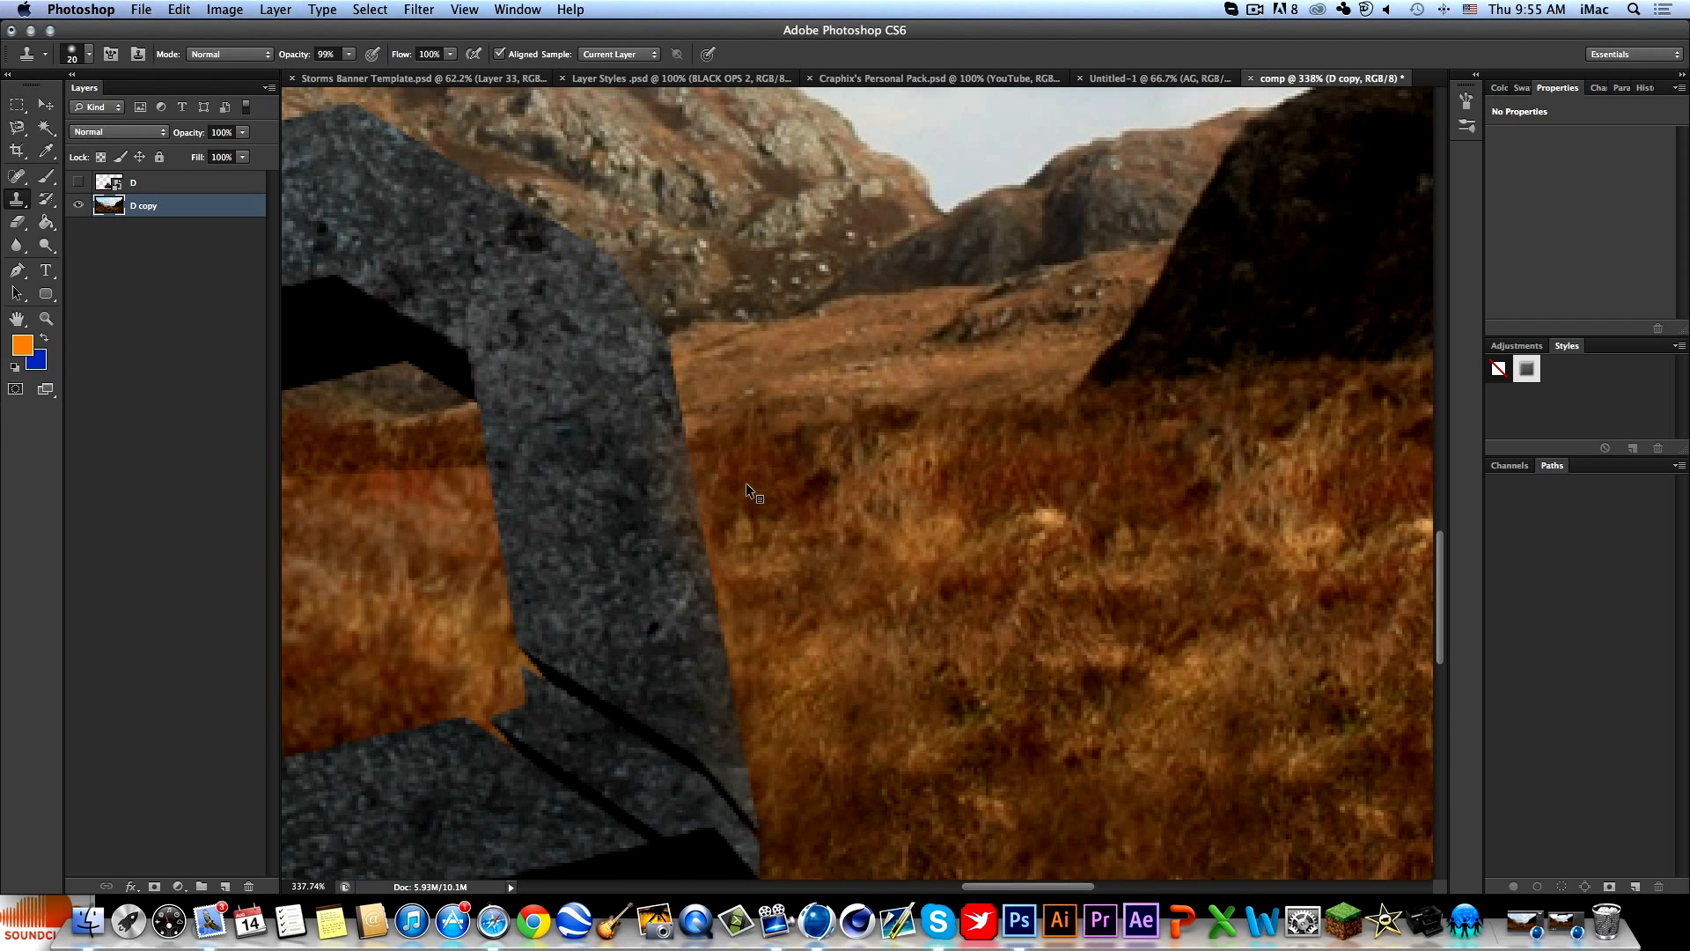
right_click(834, 493)
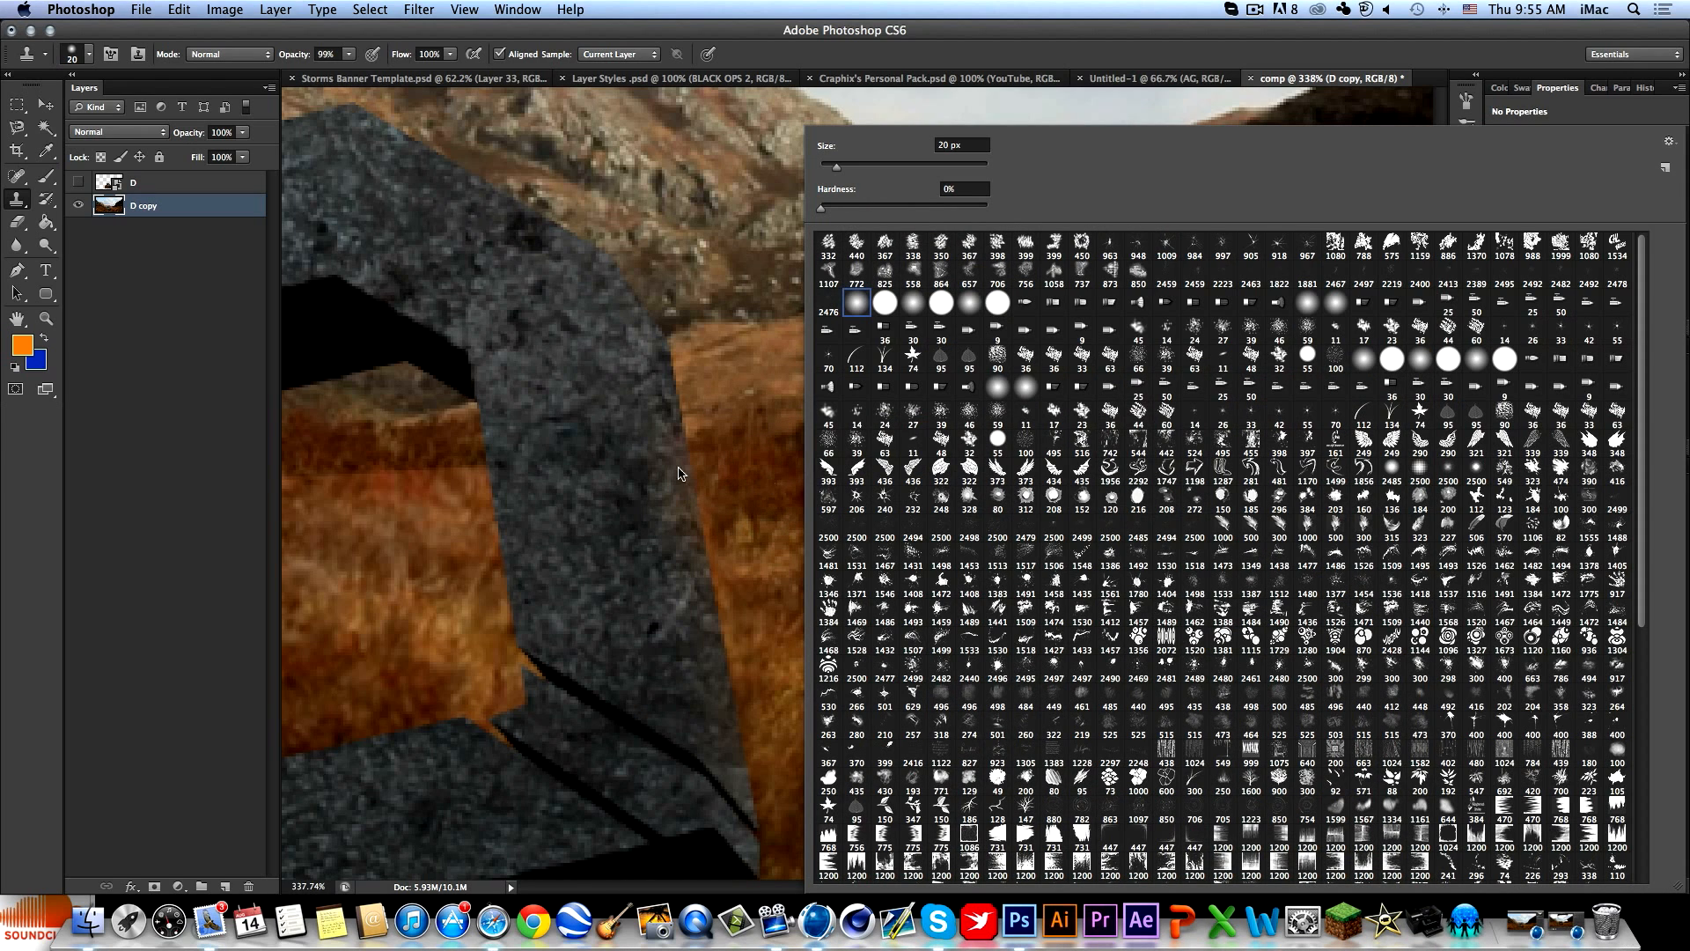
left_click(46, 294)
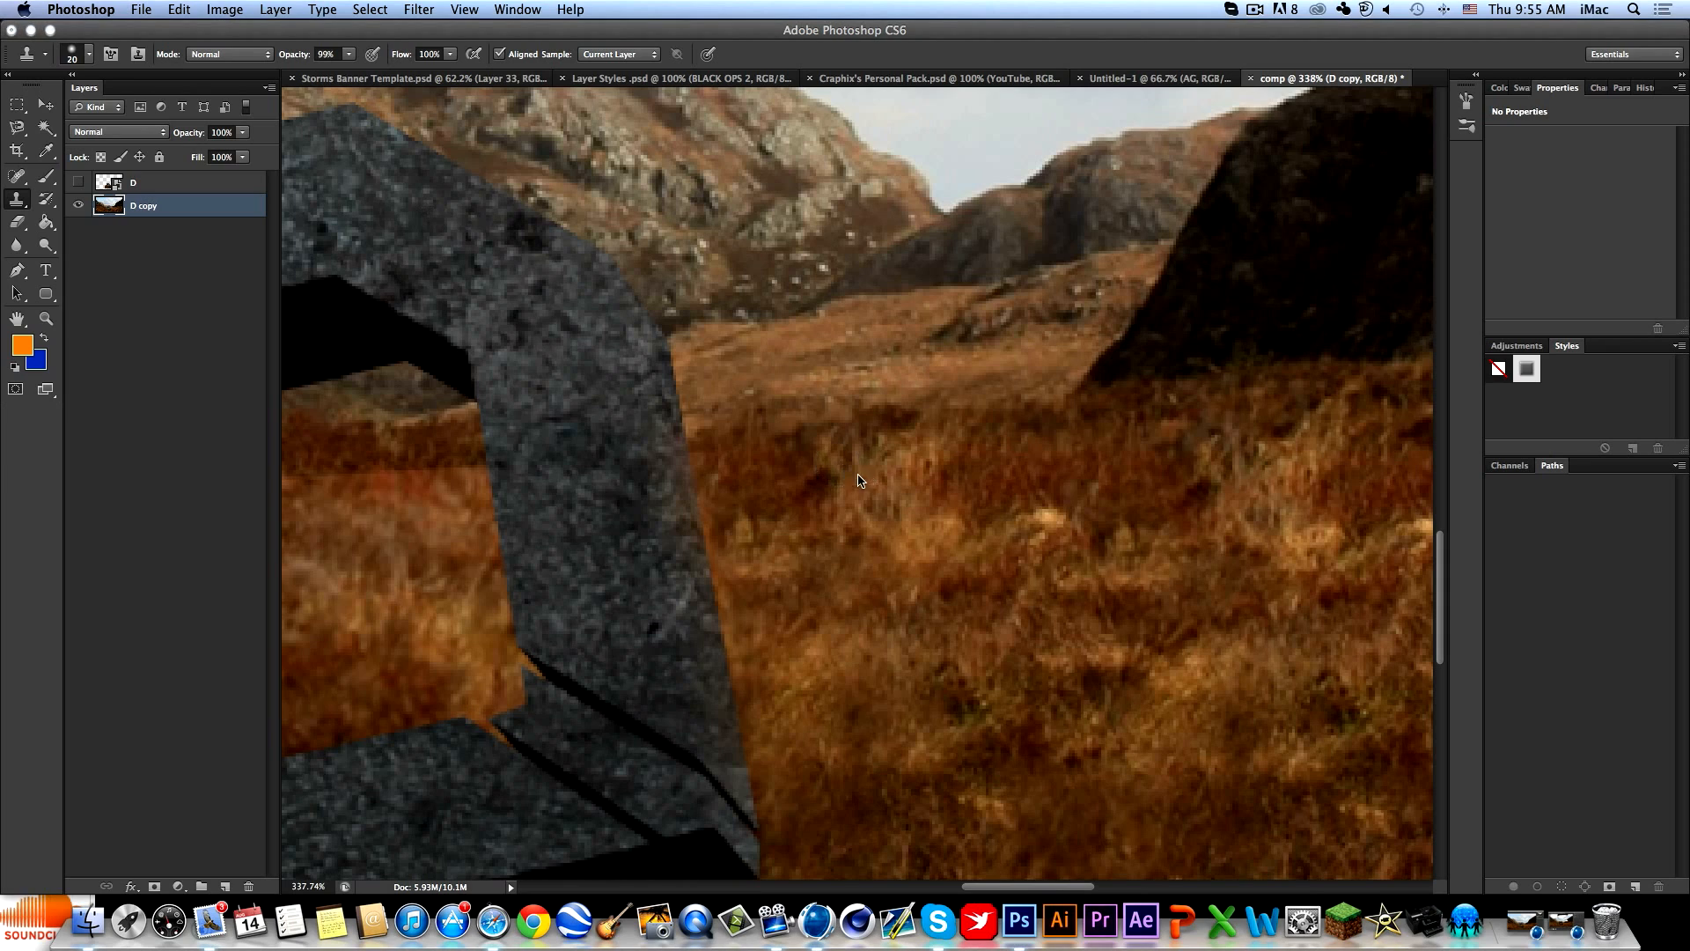
left_click(1277, 65)
left_click(864, 477, "alt")
mouse_move(729, 462)
left_mouse_down()
mouse_move(714, 461)
mouse_move(723, 516)
left_mouse_up()
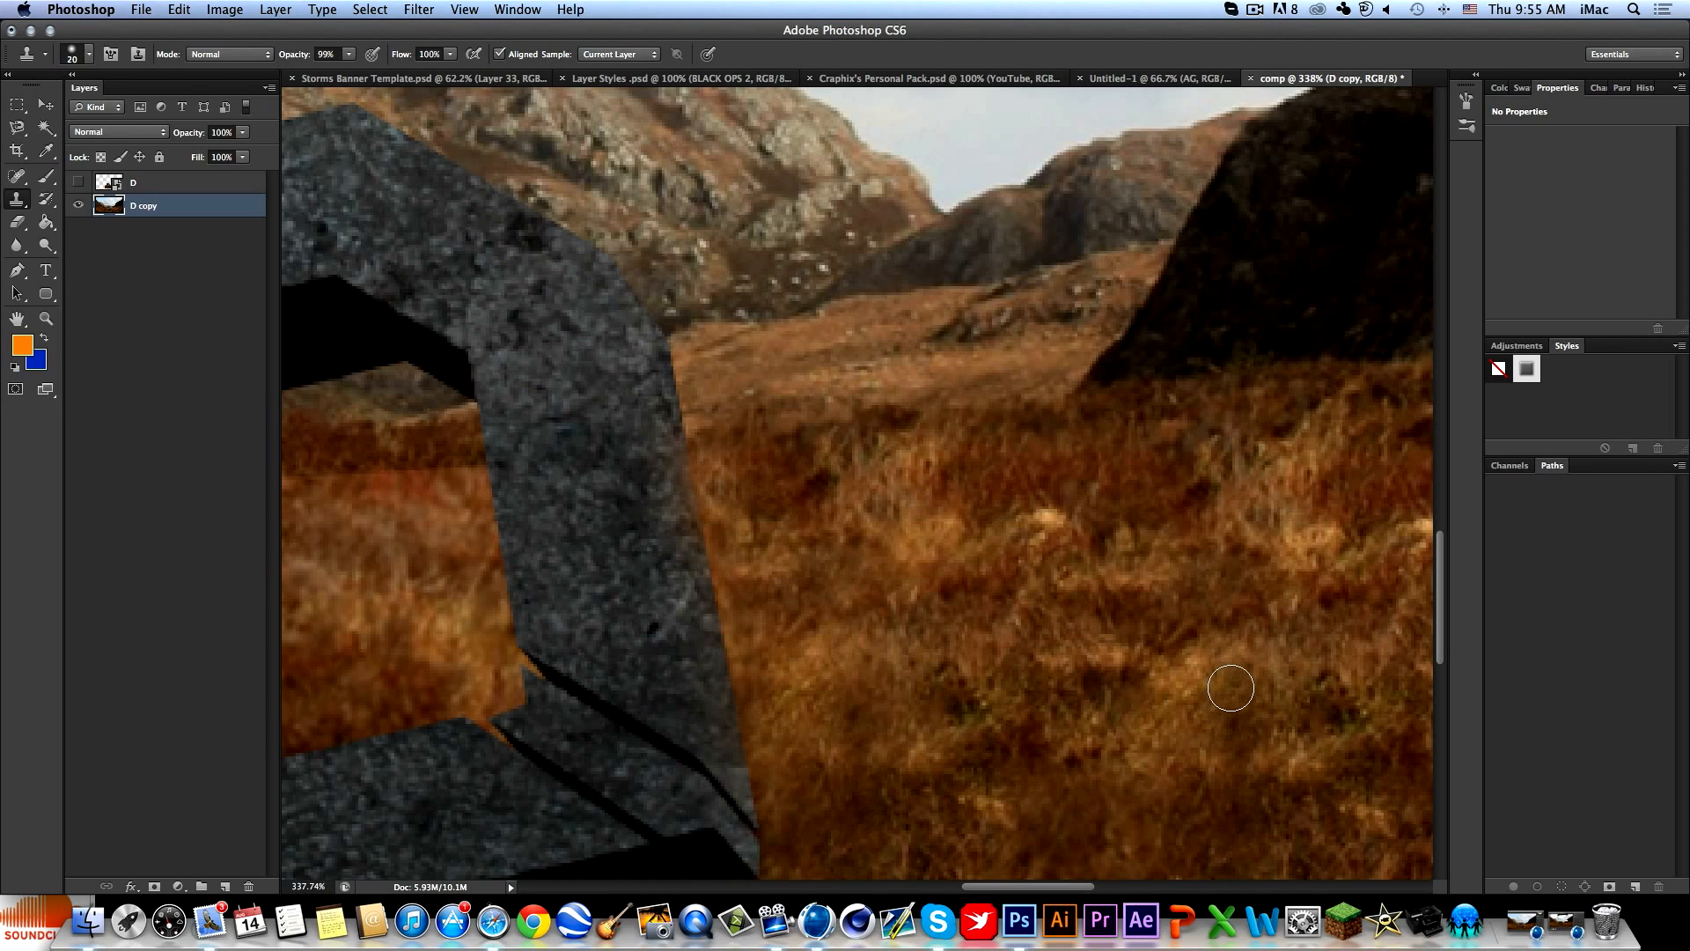
Select the concrete with the Magic Wand, invert the selection to protect it while cloning along the right edge, and deselect.
key("p")
key("w")
left_click(636, 468)
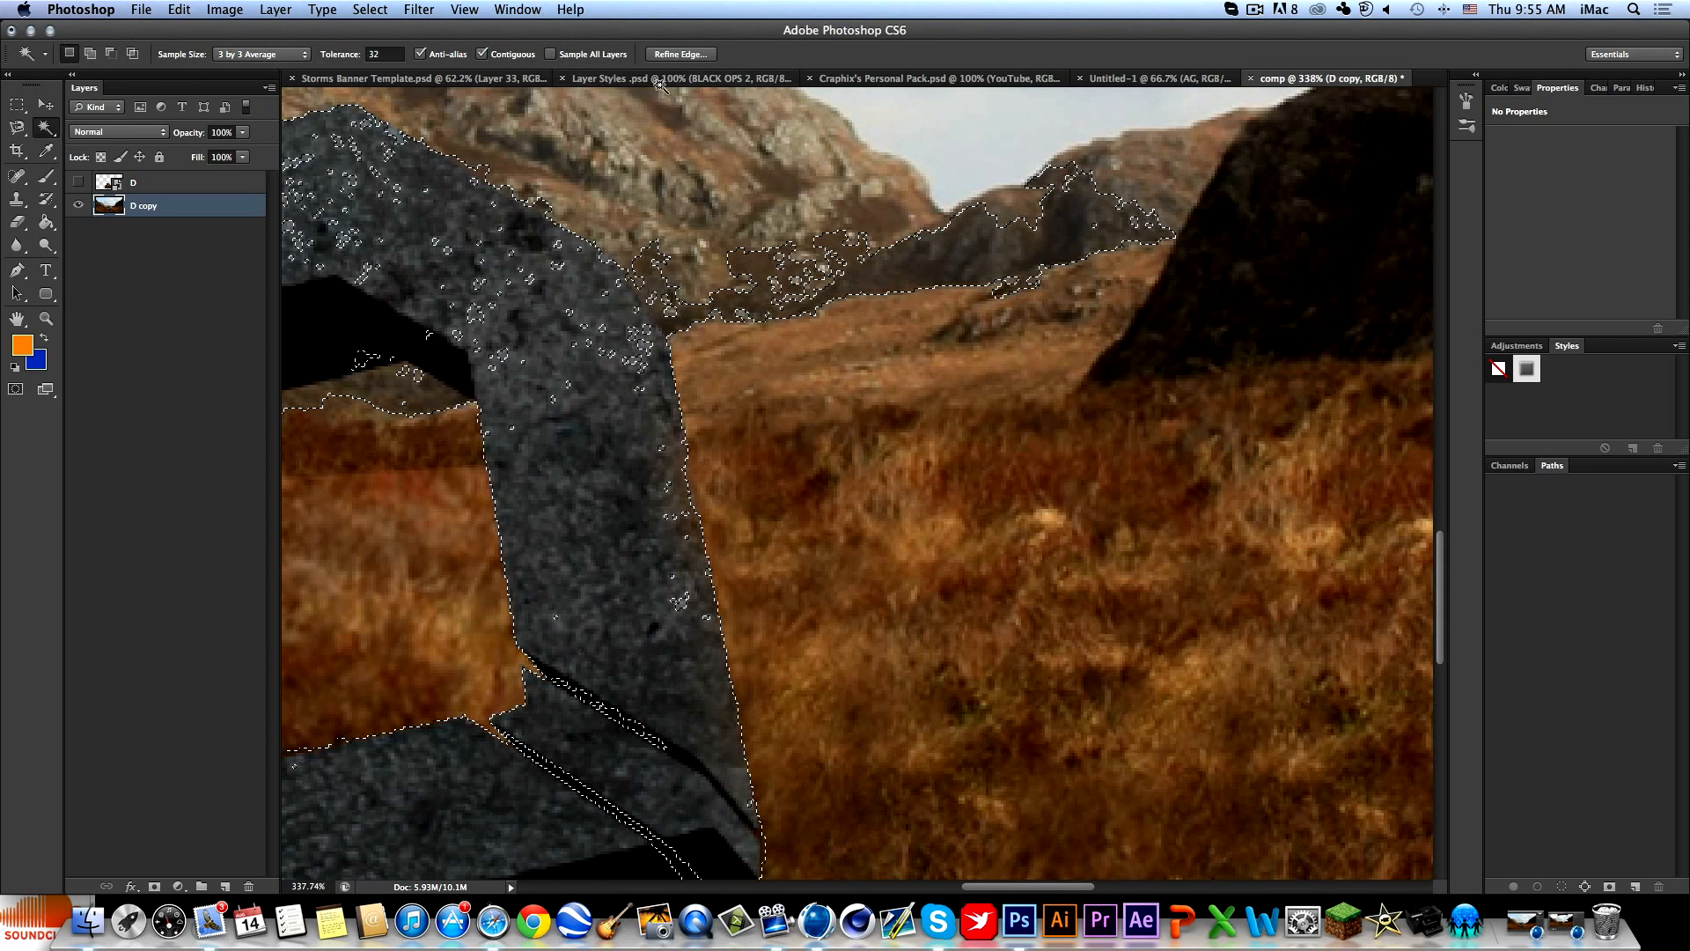
left_click(369, 10)
left_click(443, 80)
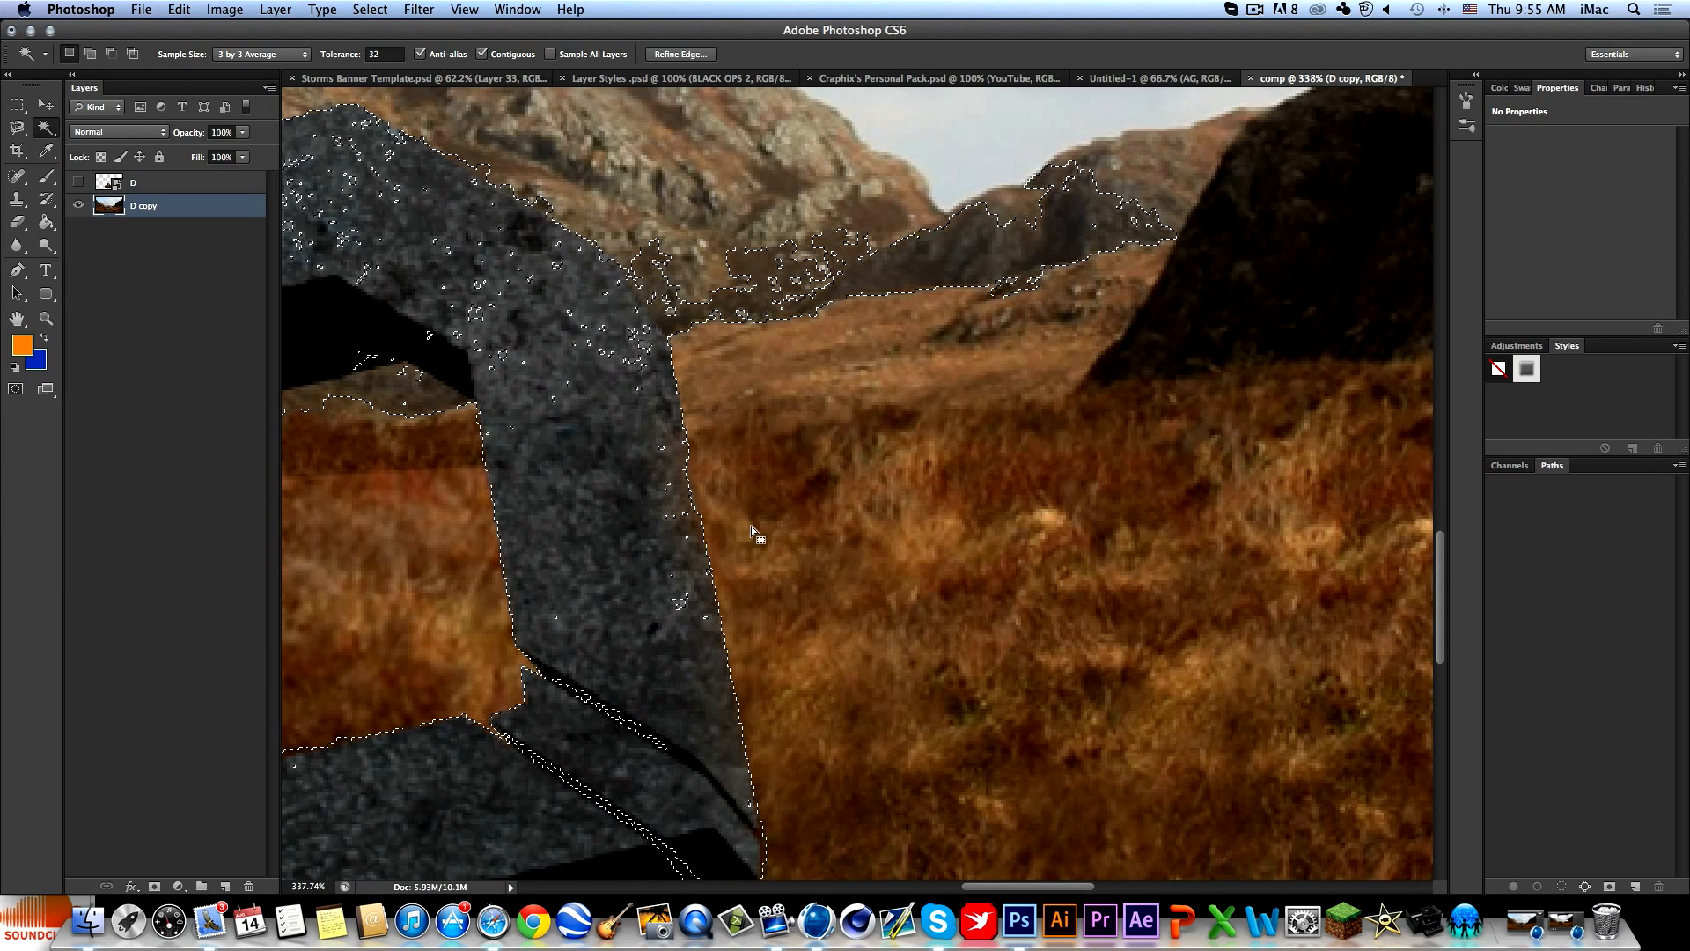
key("b")
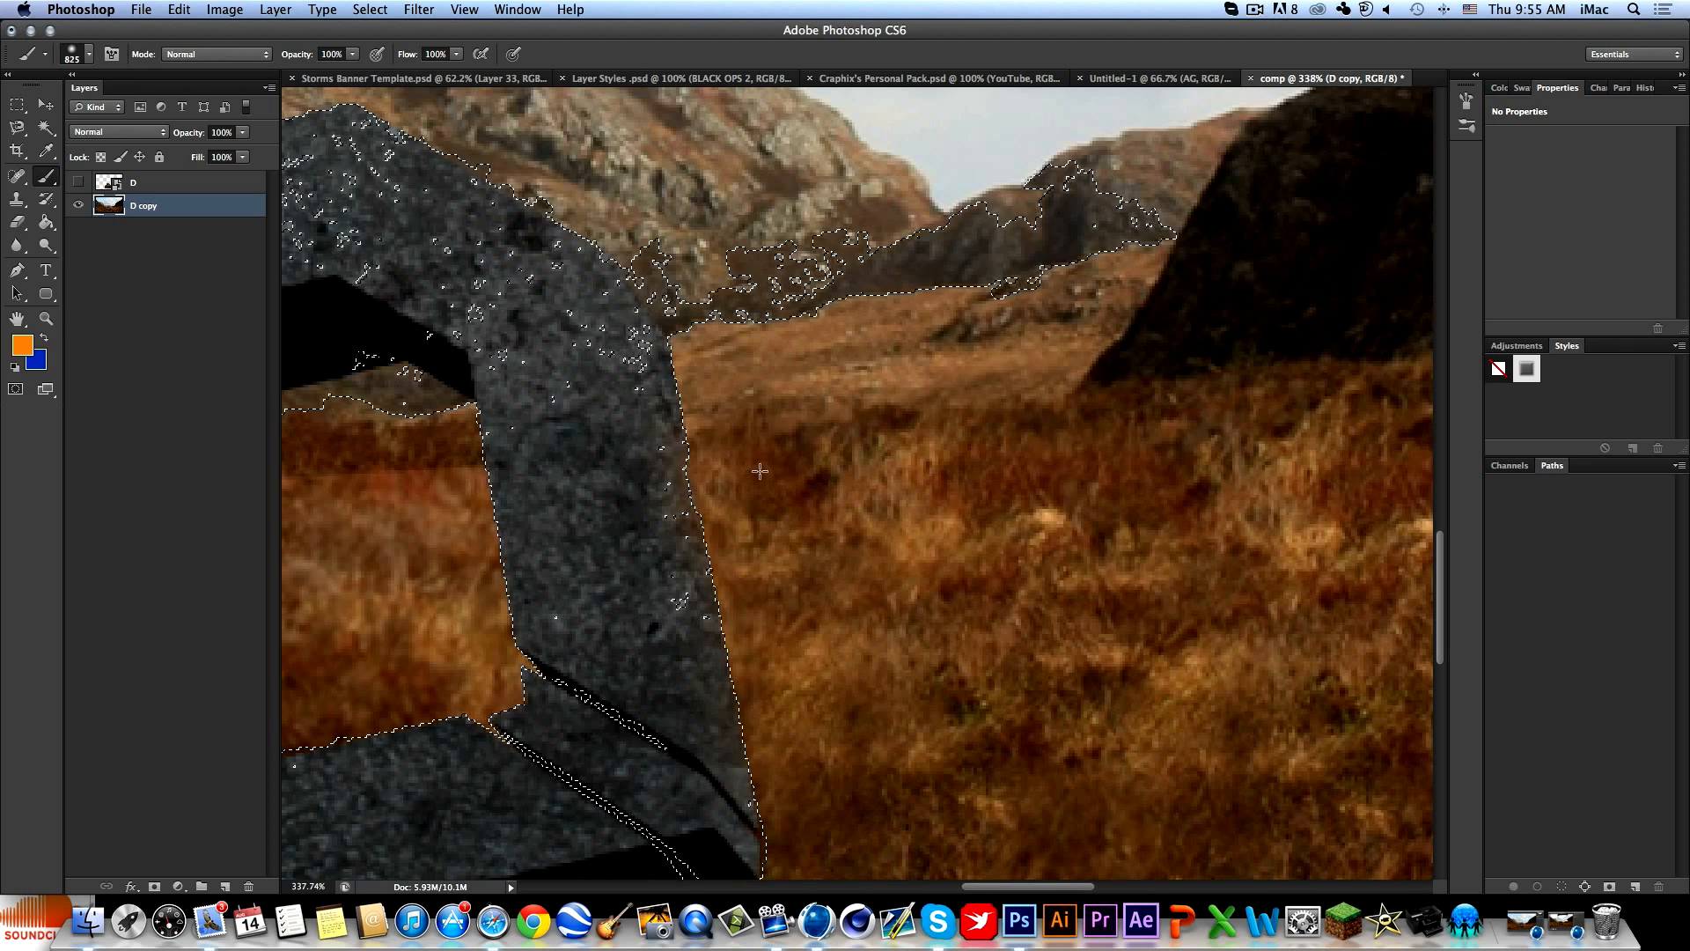
key("s")
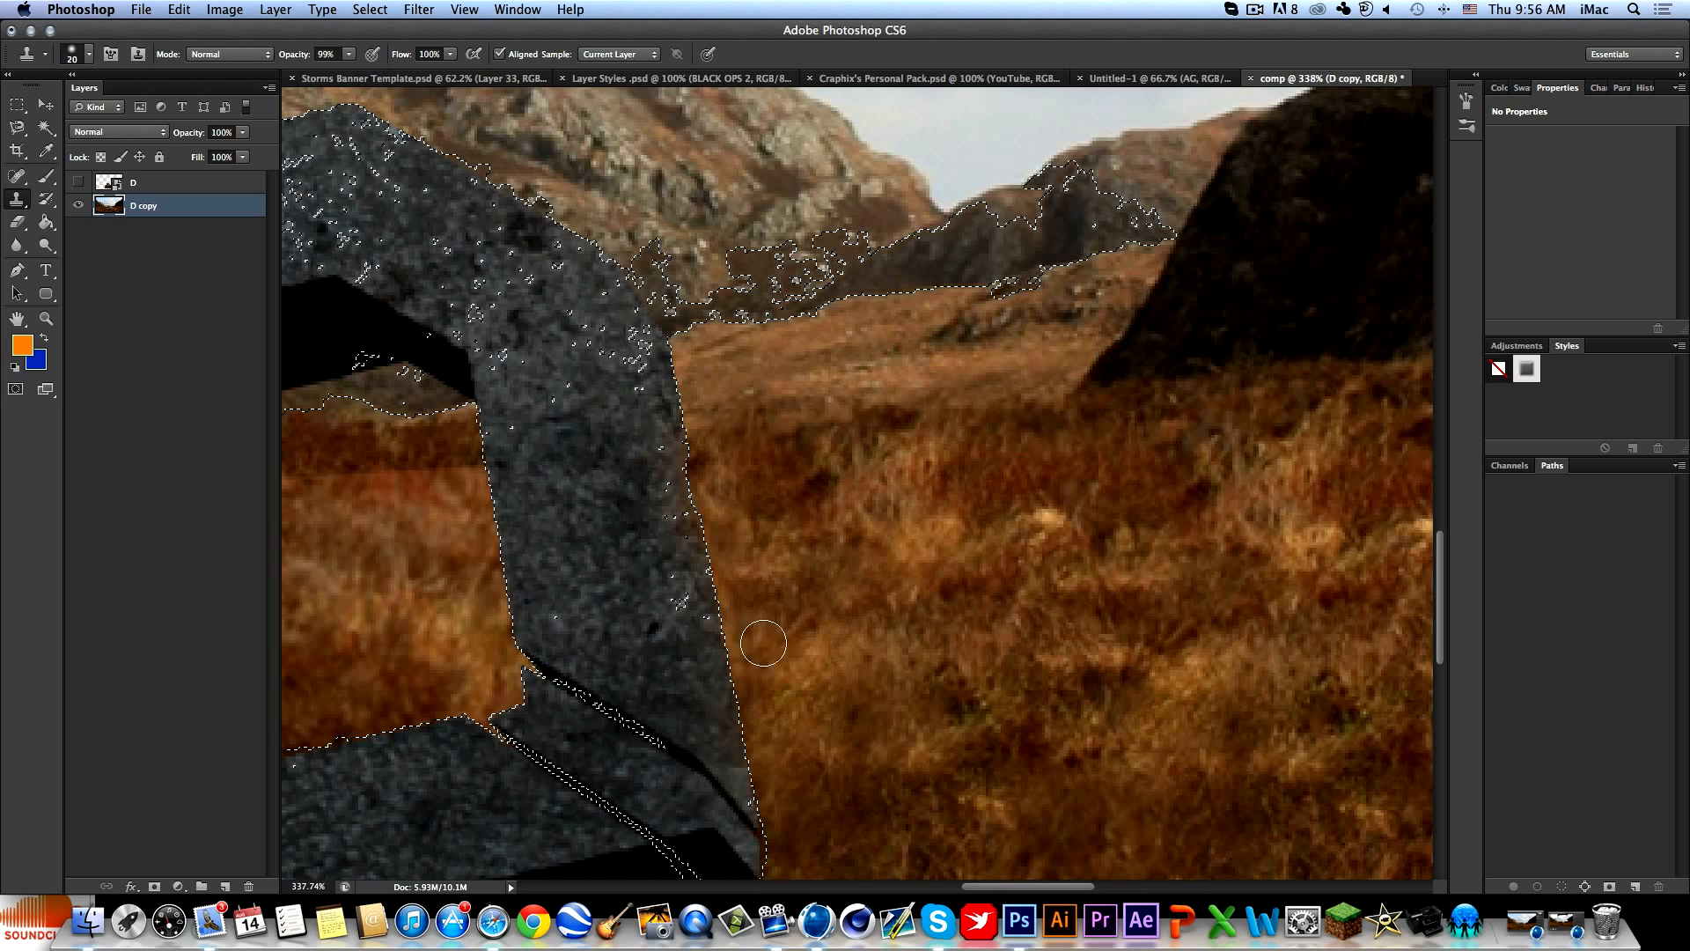
scroll(832, 621, "down", 10, "alt")
key("super+d")
Clone grass over the horizontal seam inside the logo's opening with the 20 px Clone Stamp brush.
key("z")
scroll(832, 622, "up", 8, "alt")
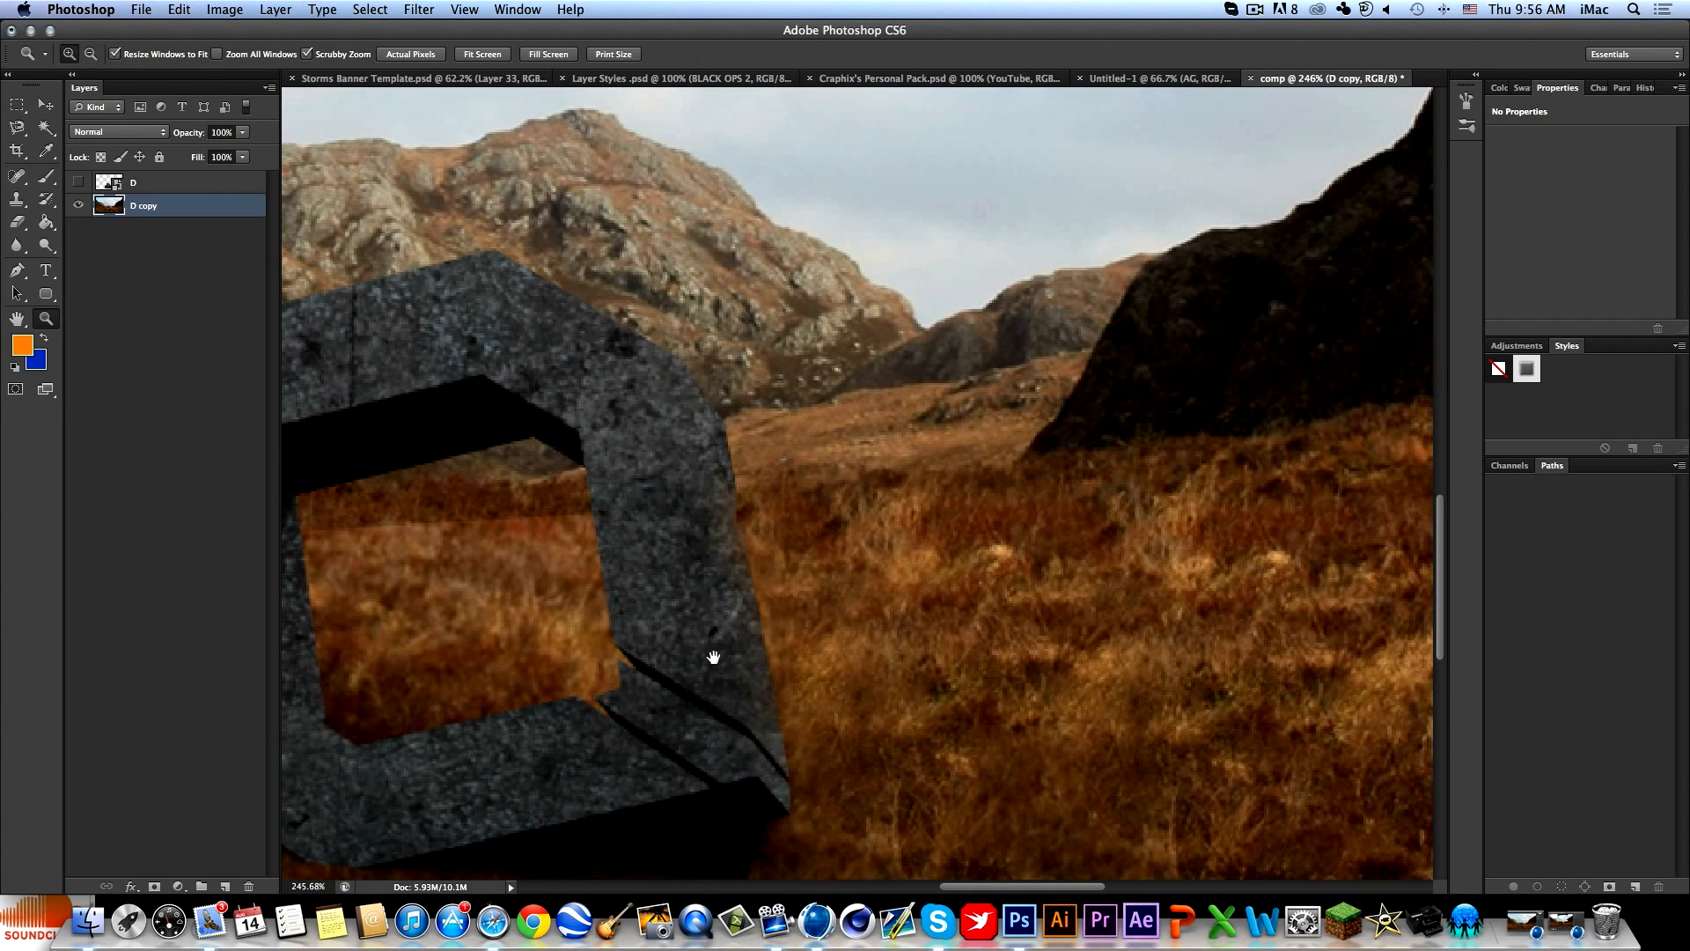
left_click_drag(711, 660, 867, 599)
key("b")
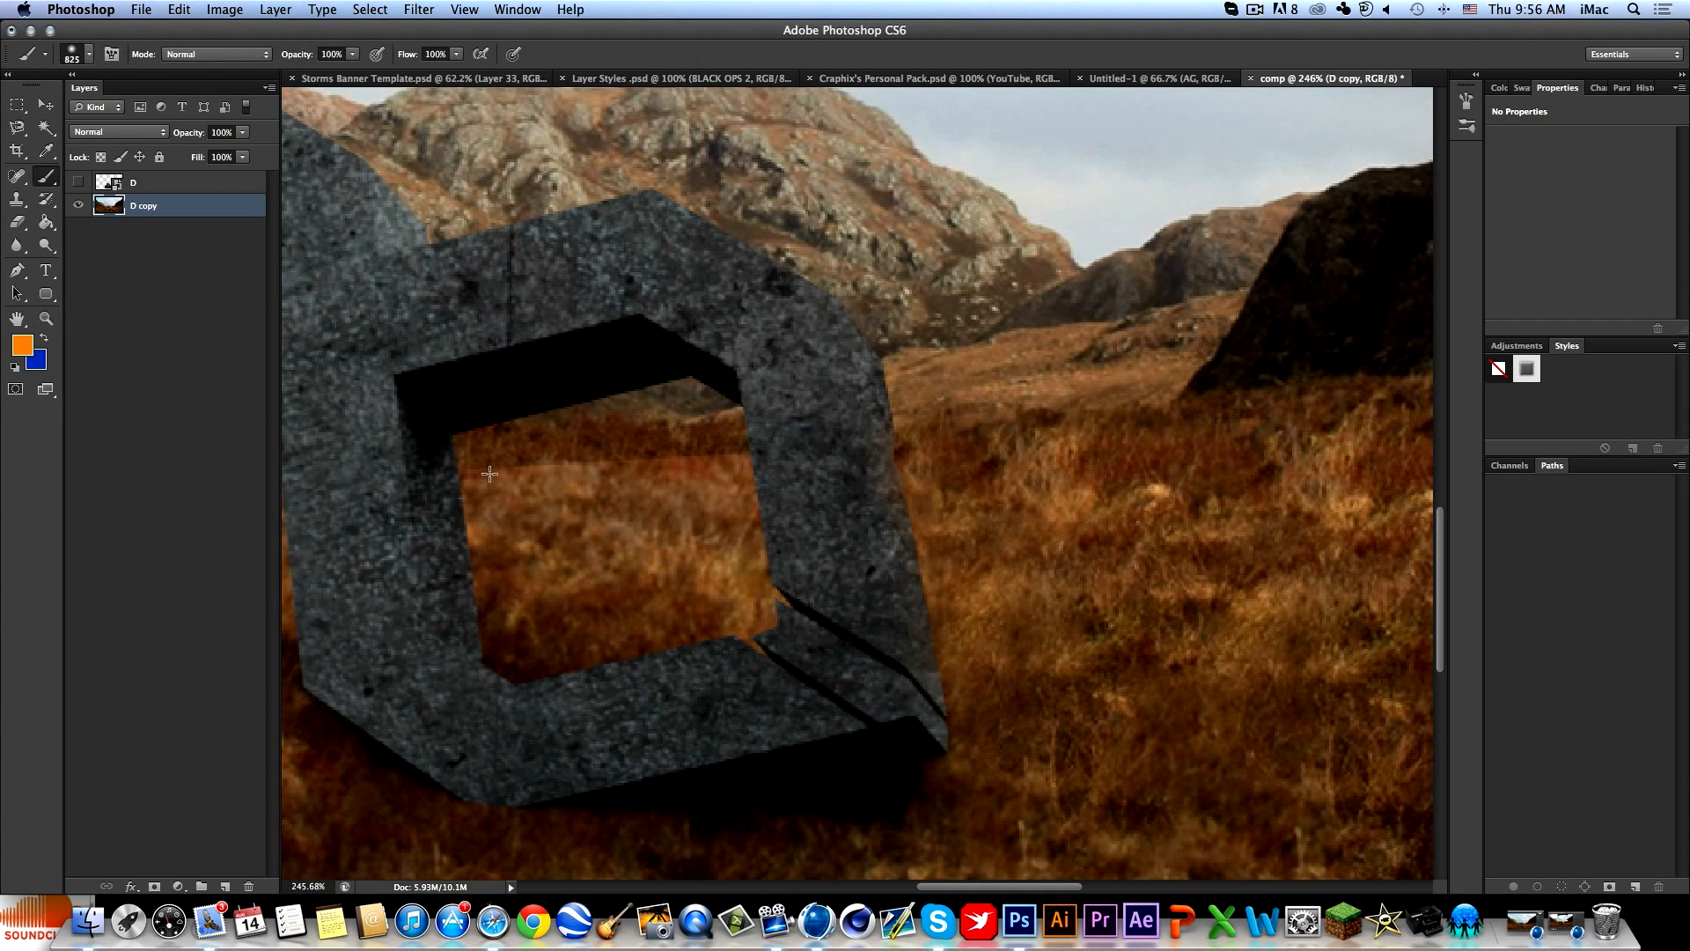
left_click(17, 199)
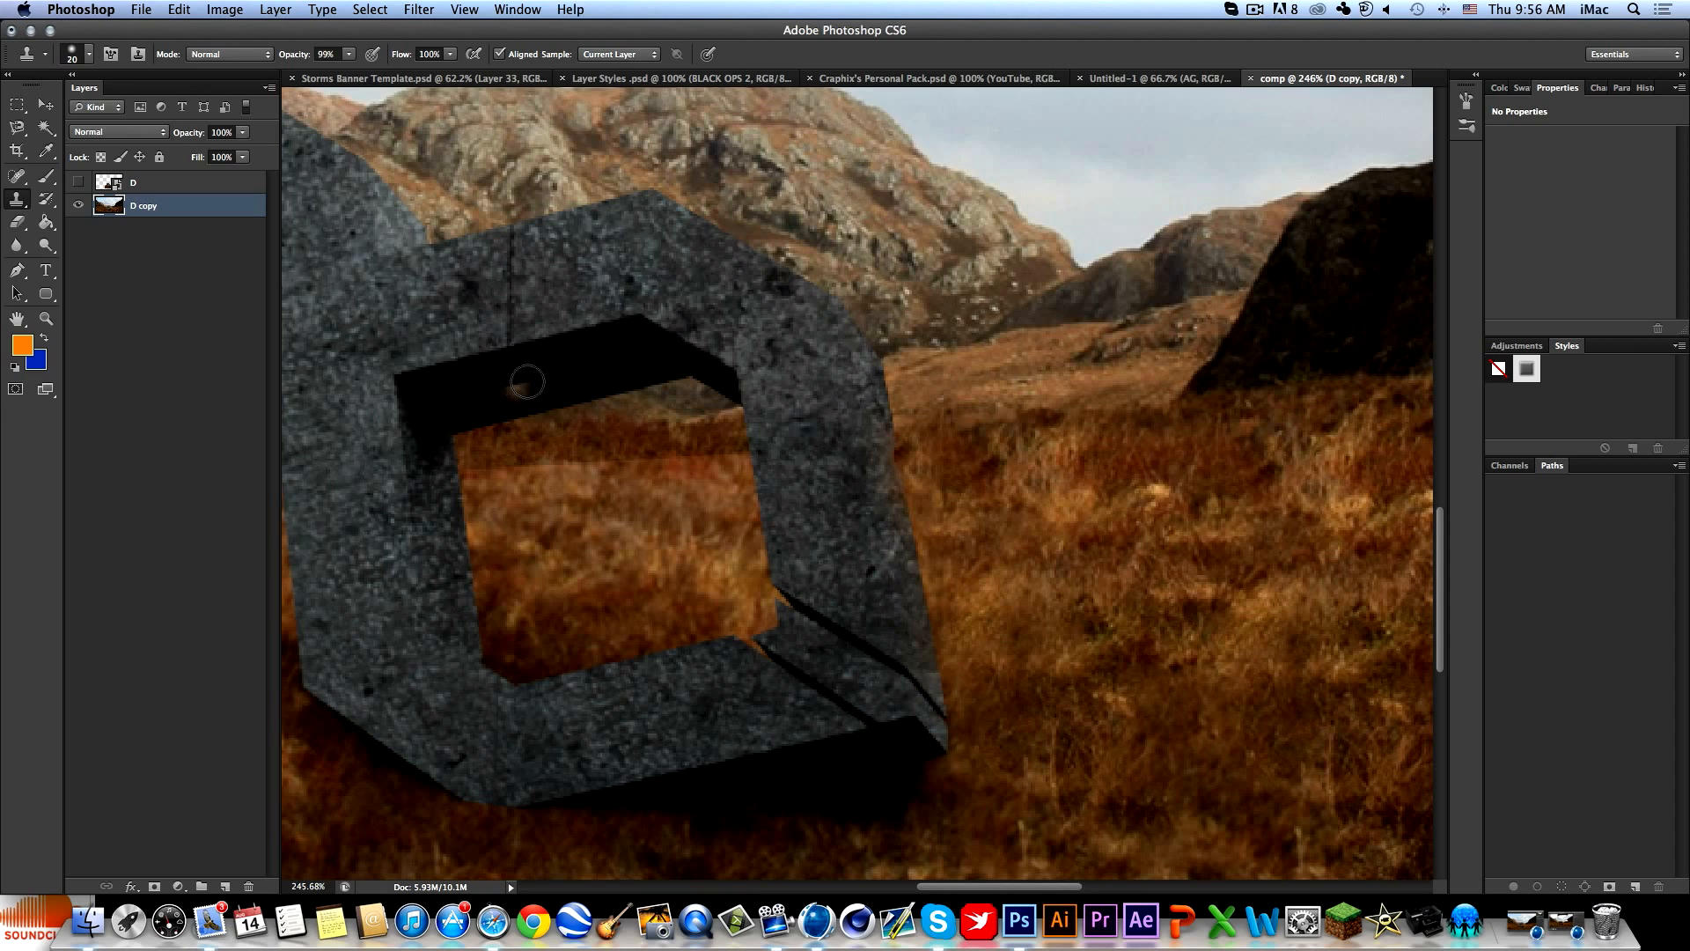
left_click(485, 456, "alt")
left_click_drag(472, 476, 689, 460)
key("bracketleft")
key("bracketleft")
key("bracketleft")
key("bracketleft")
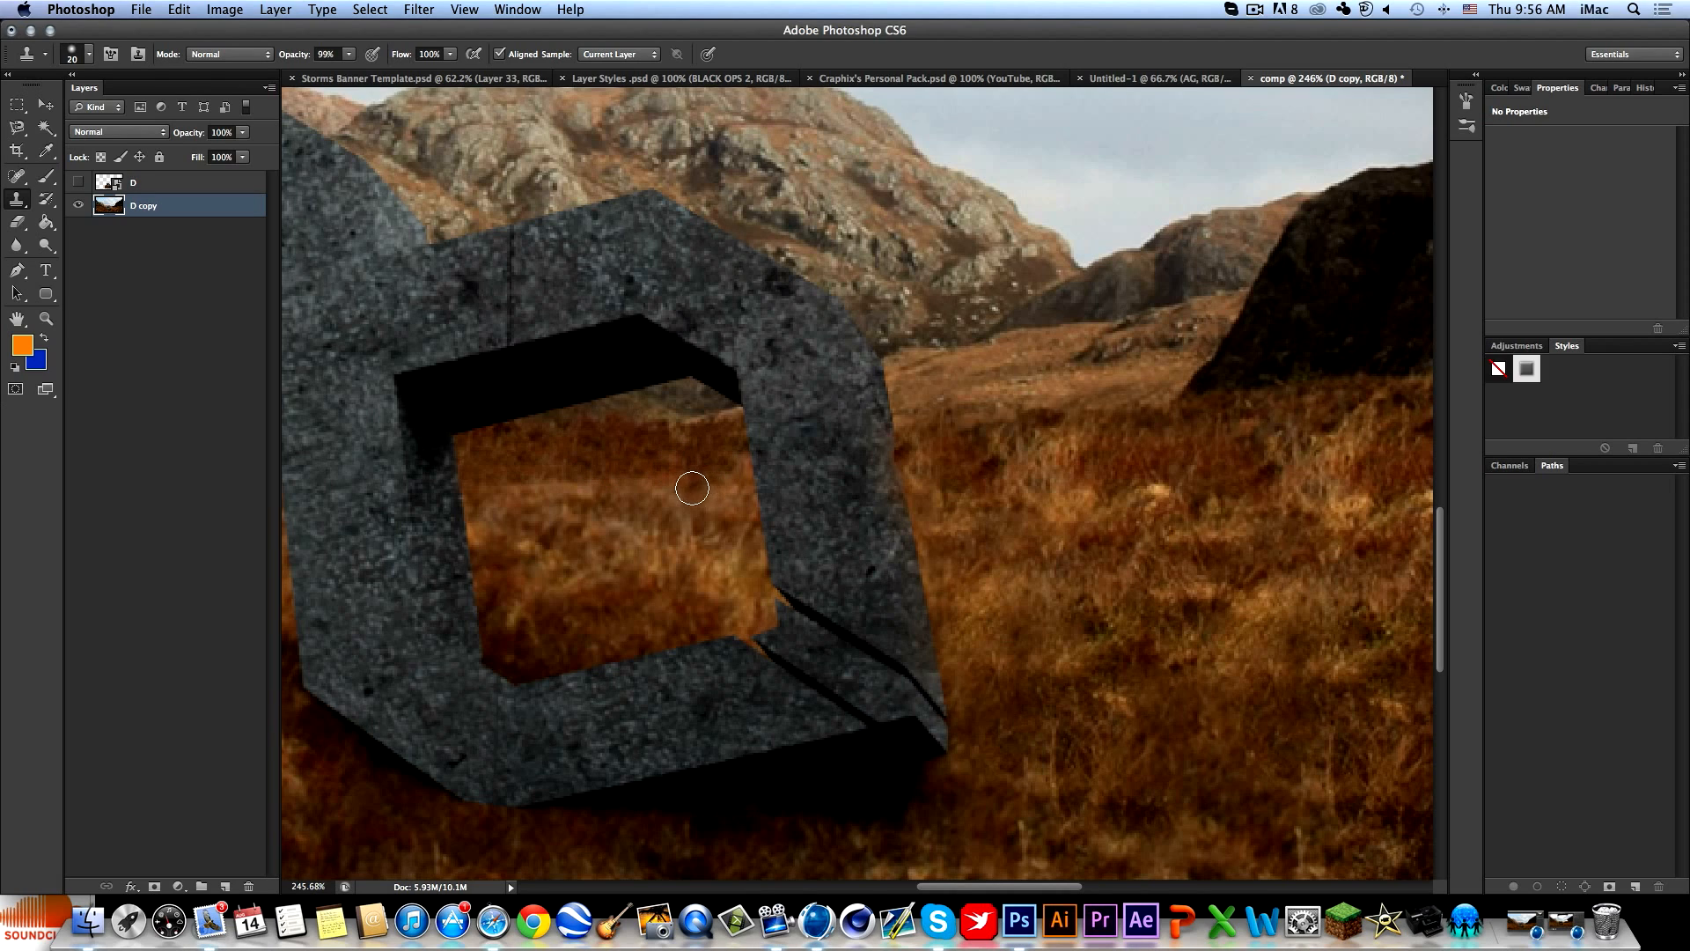
Enlarge the Clone Stamp brush to 35 px and review the brush presets.
key("bracketright")
key("bracketright")
key("bracketright")
key("bracketright")
key("bracketright")
key("bracketright")
right_click(989, 499)
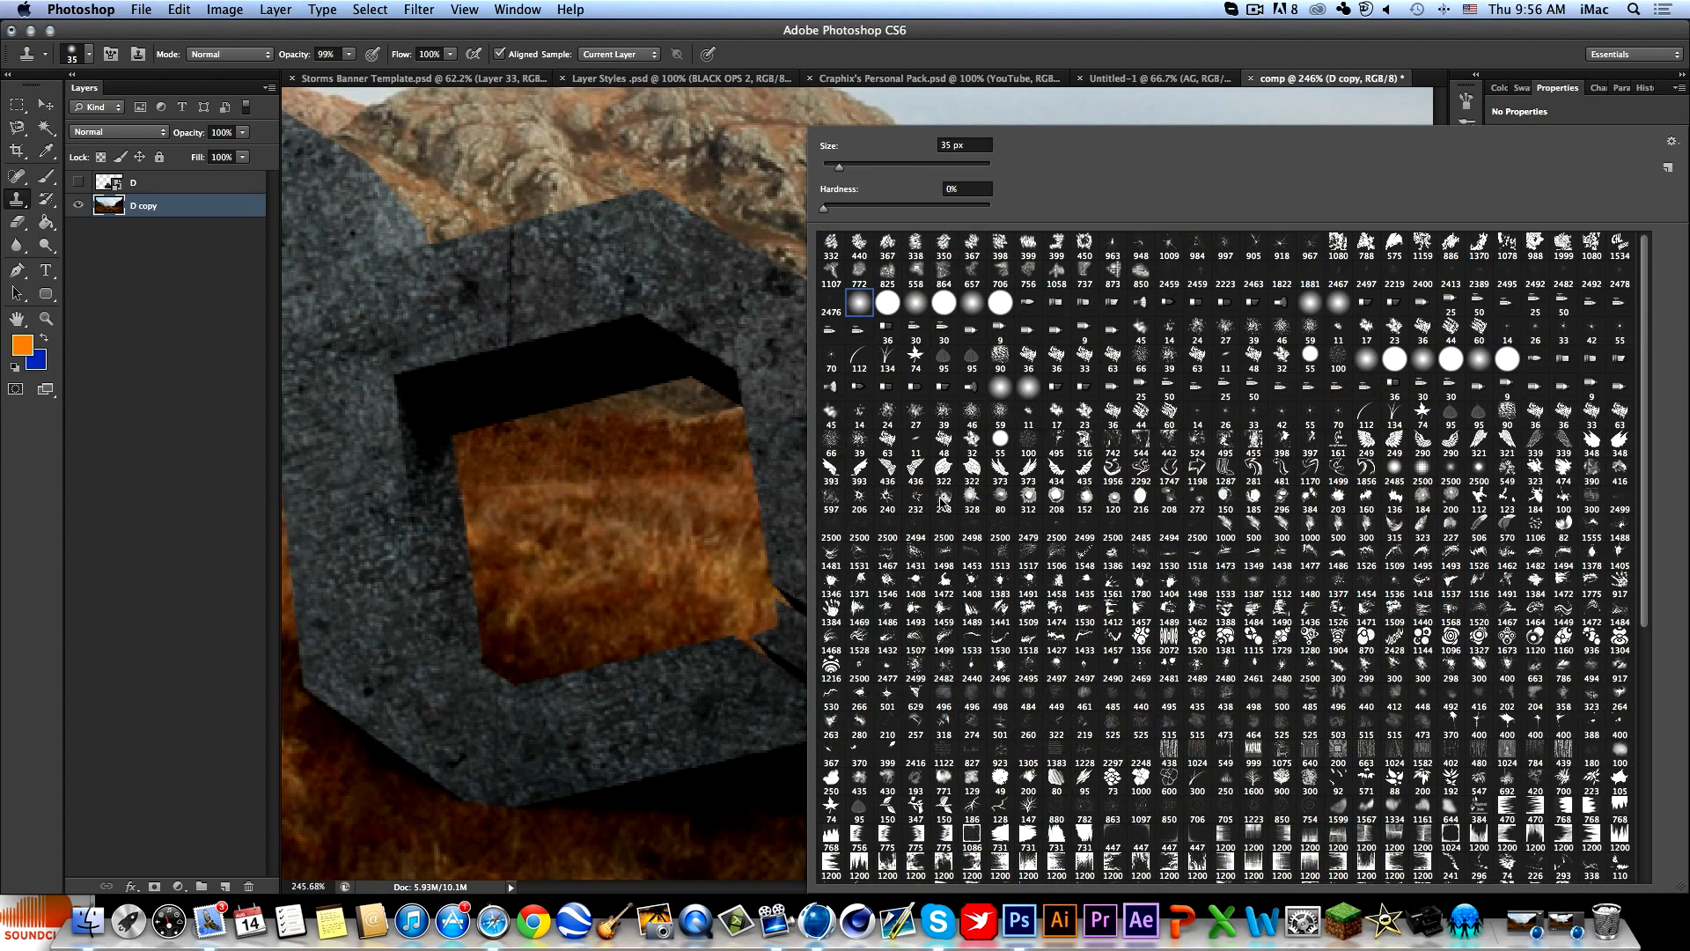
left_click(724, 491)
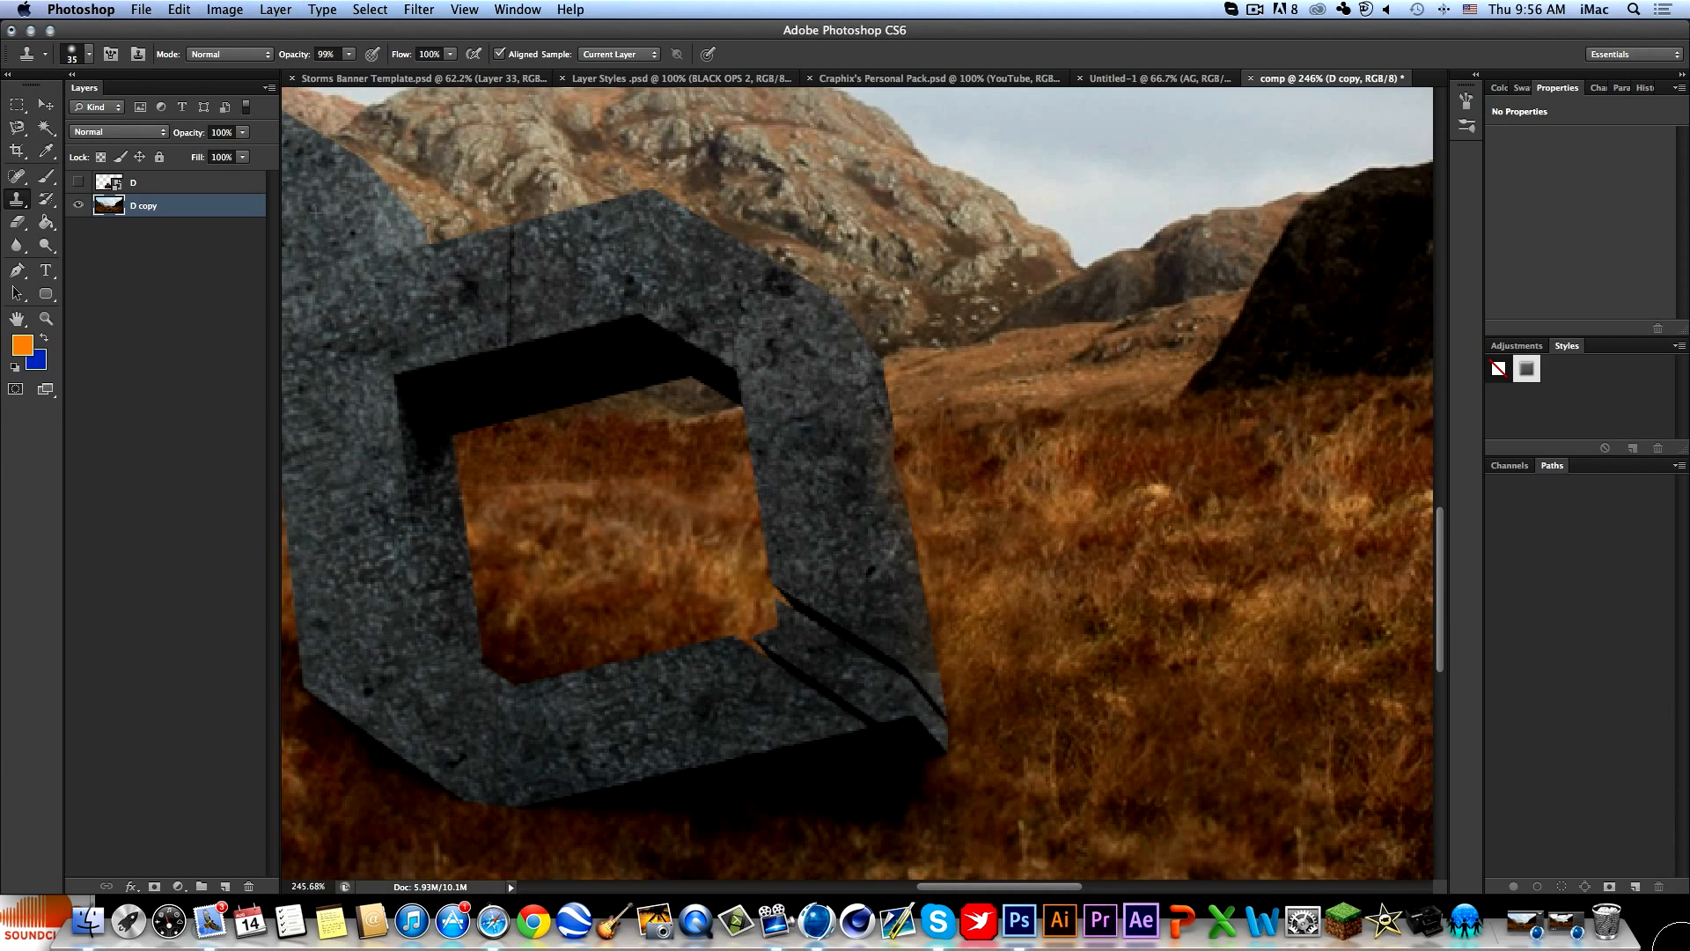
Compare the whole retouched composite with the original D layer repeatedly shown and hidden.
key("super+0")
left_click(1254, 7)
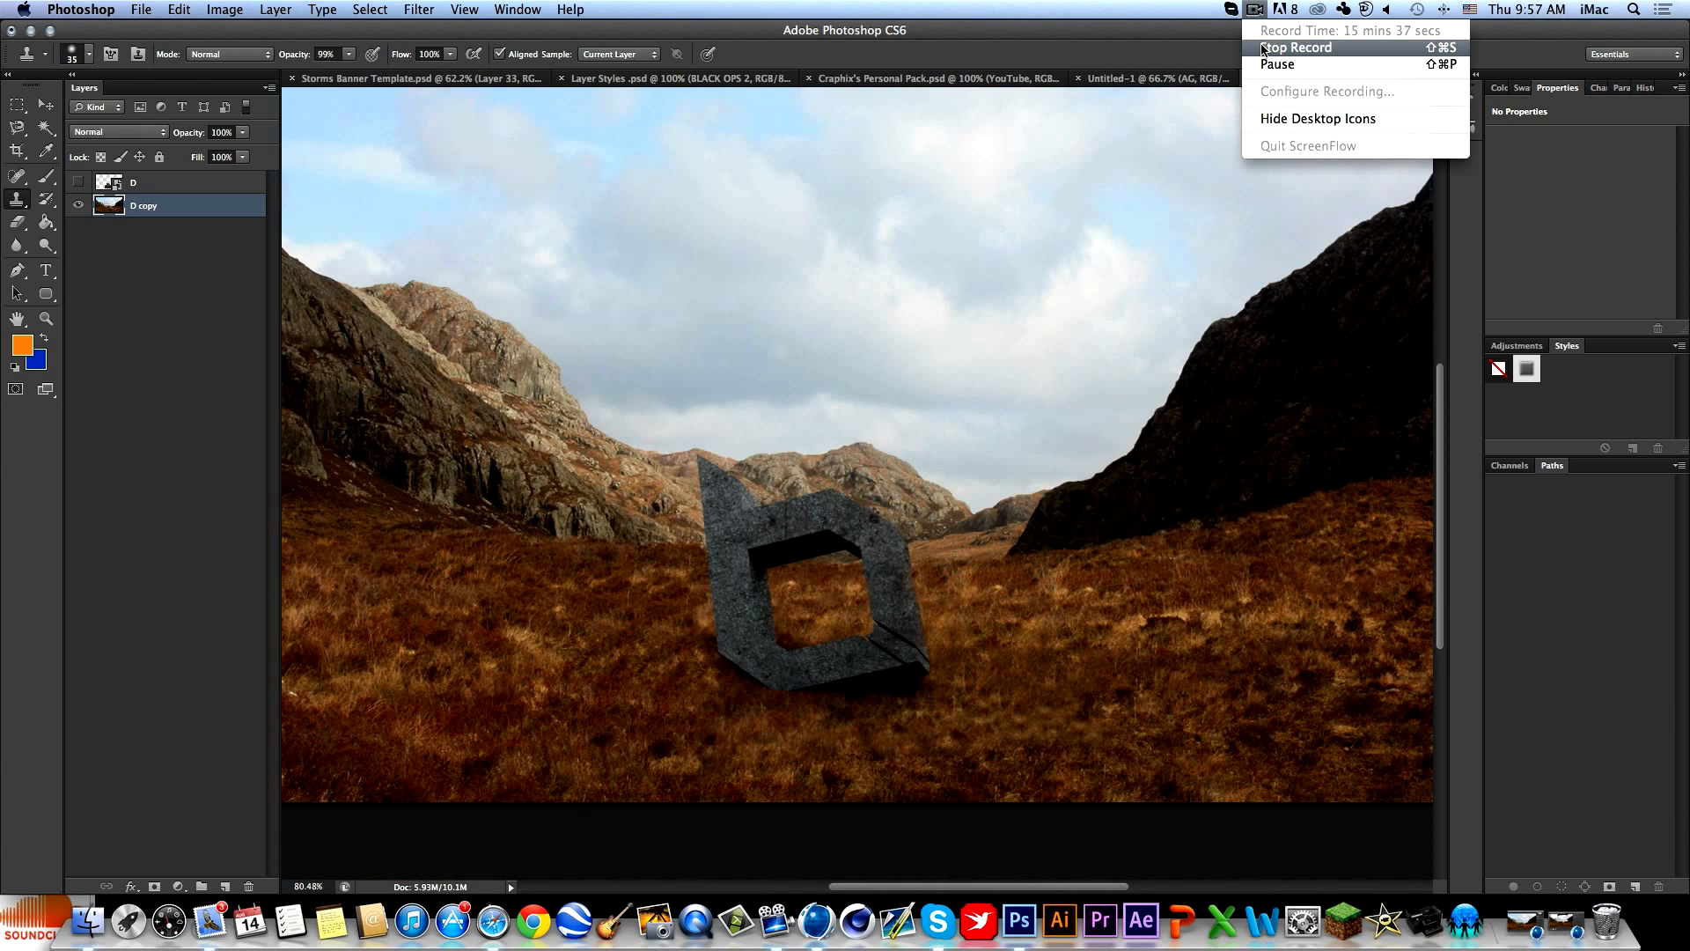
left_click(1261, 12)
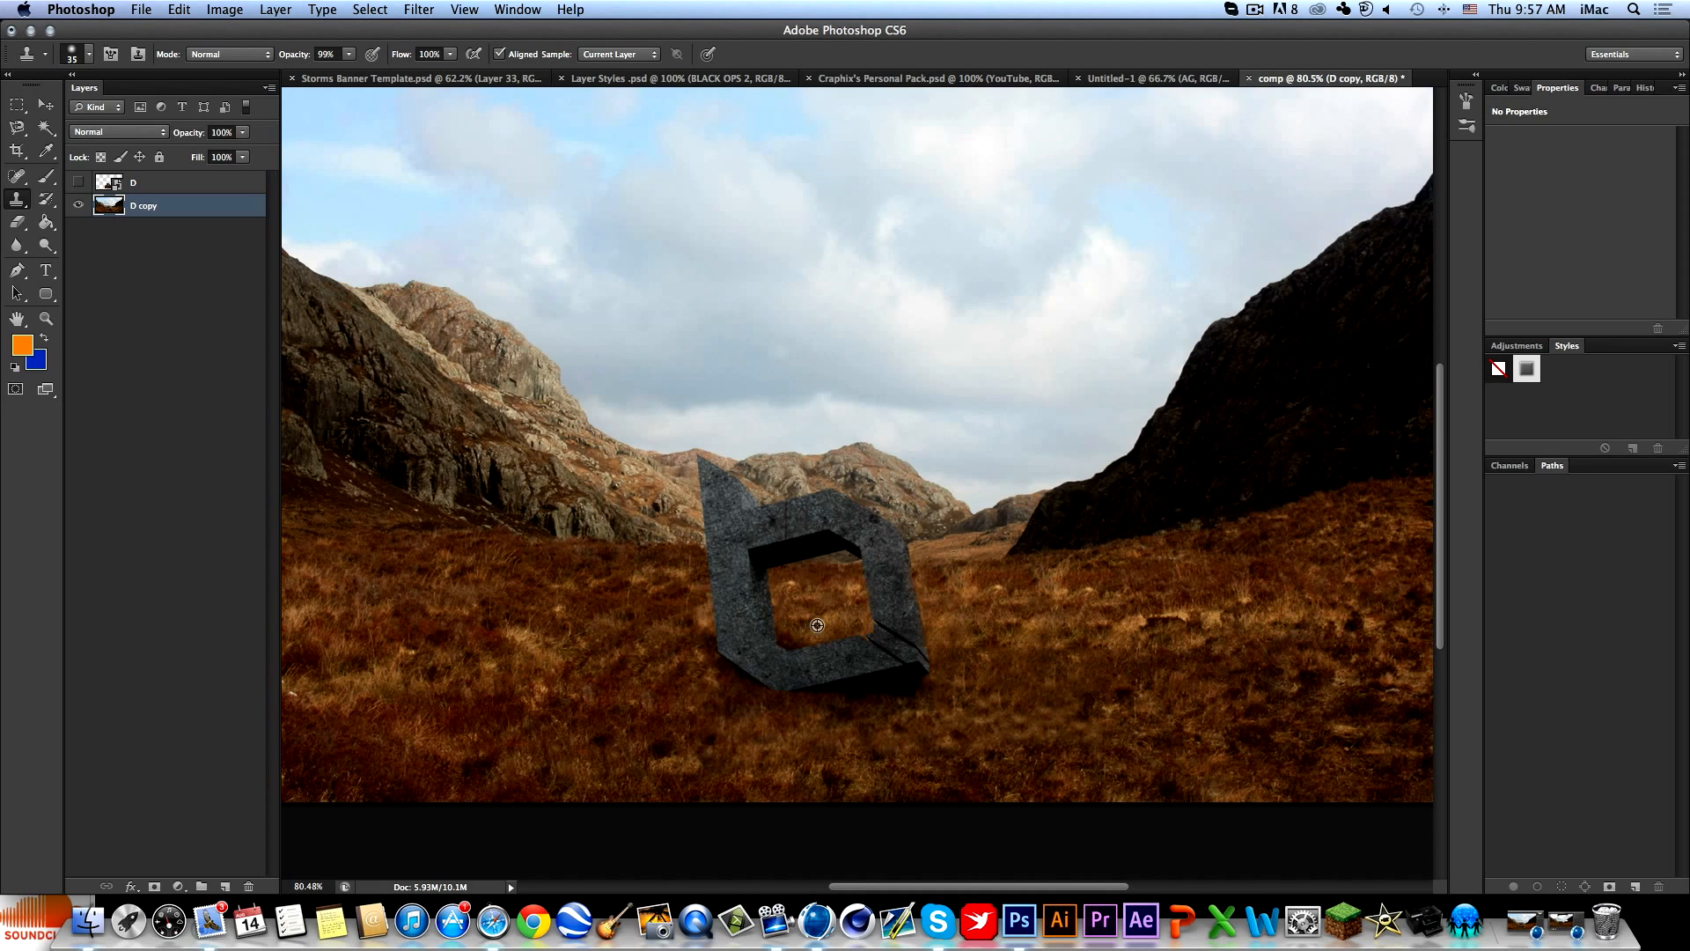
scroll(817, 624, "up", 10, "alt")
scroll(817, 625, "down", 14, "alt")
scroll(817, 624, "up", 3, "alt")
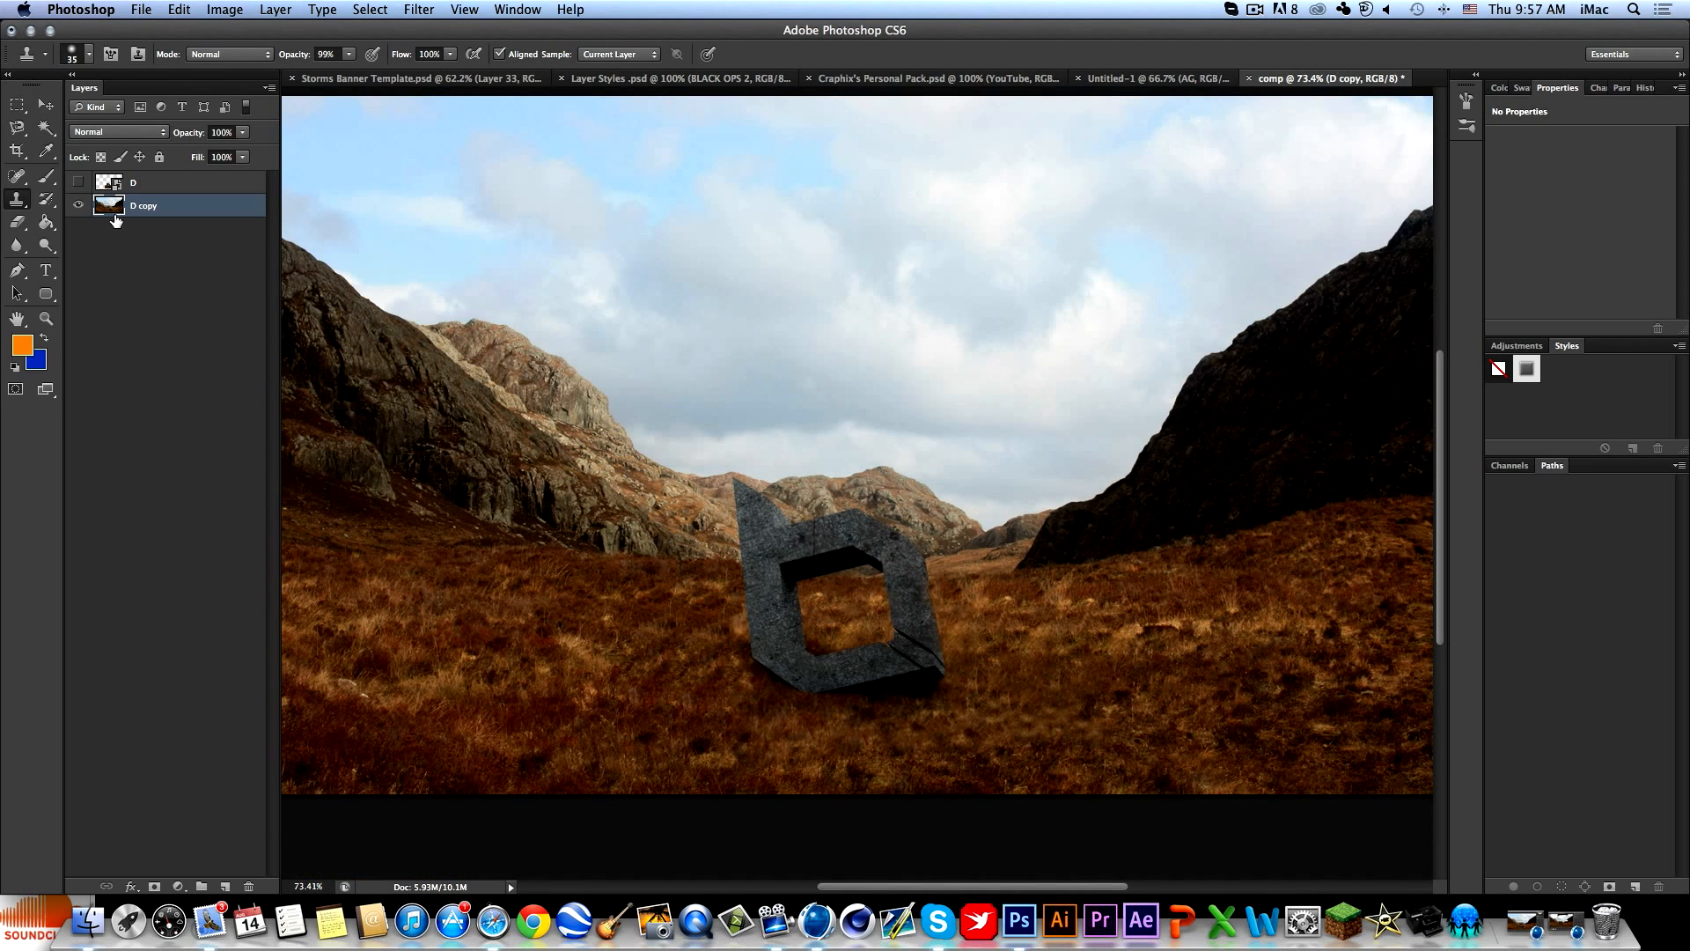
left_click(78, 183)
left_click(78, 183)
left_click(78, 183)
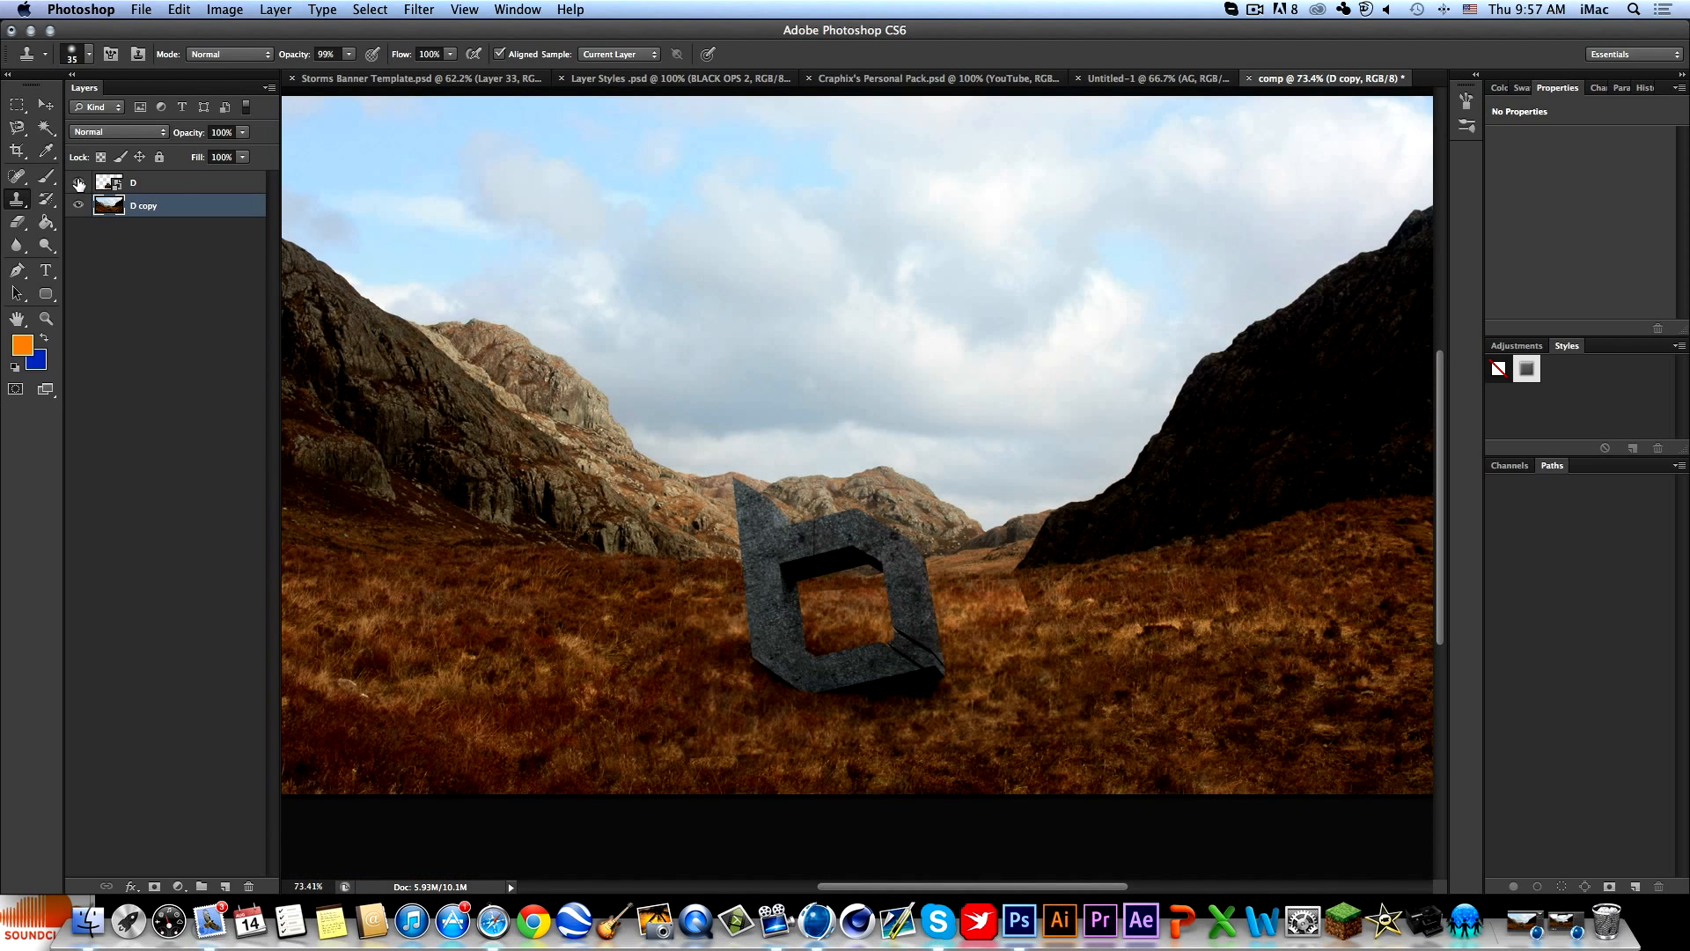
left_click(78, 183)
left_click(78, 183)
left_click(79, 183)
left_click(78, 183)
left_click(79, 183)
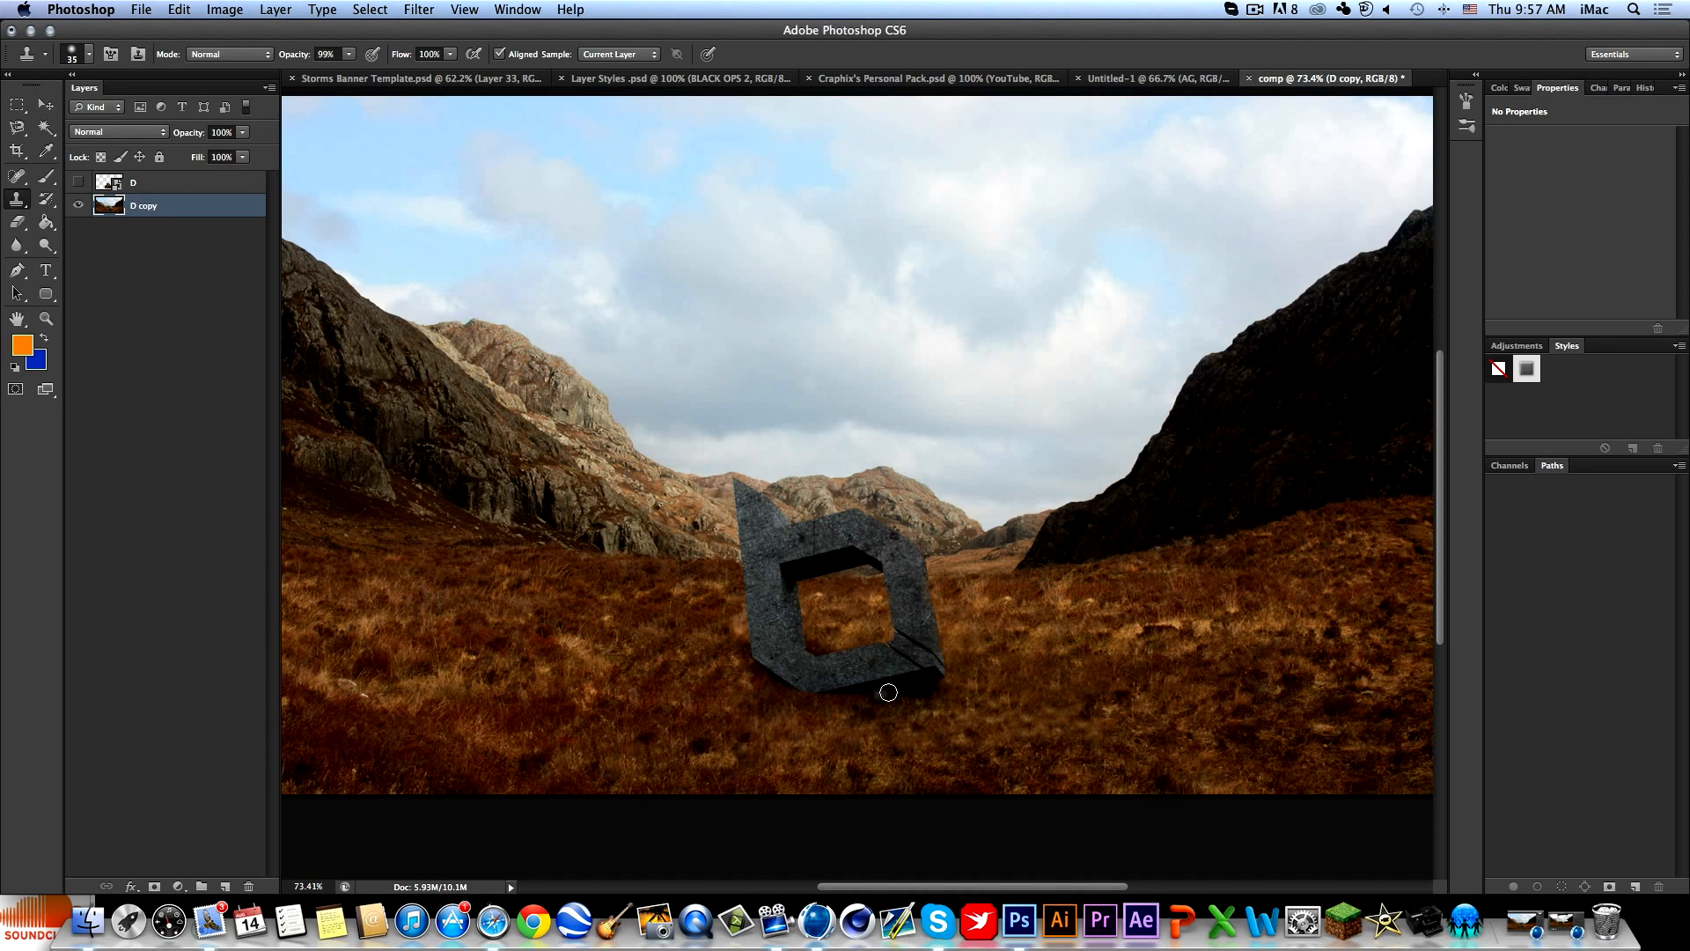
Switch to the Brush tool at 250 px and add a new layer at the top of the layer stack.
key("b")
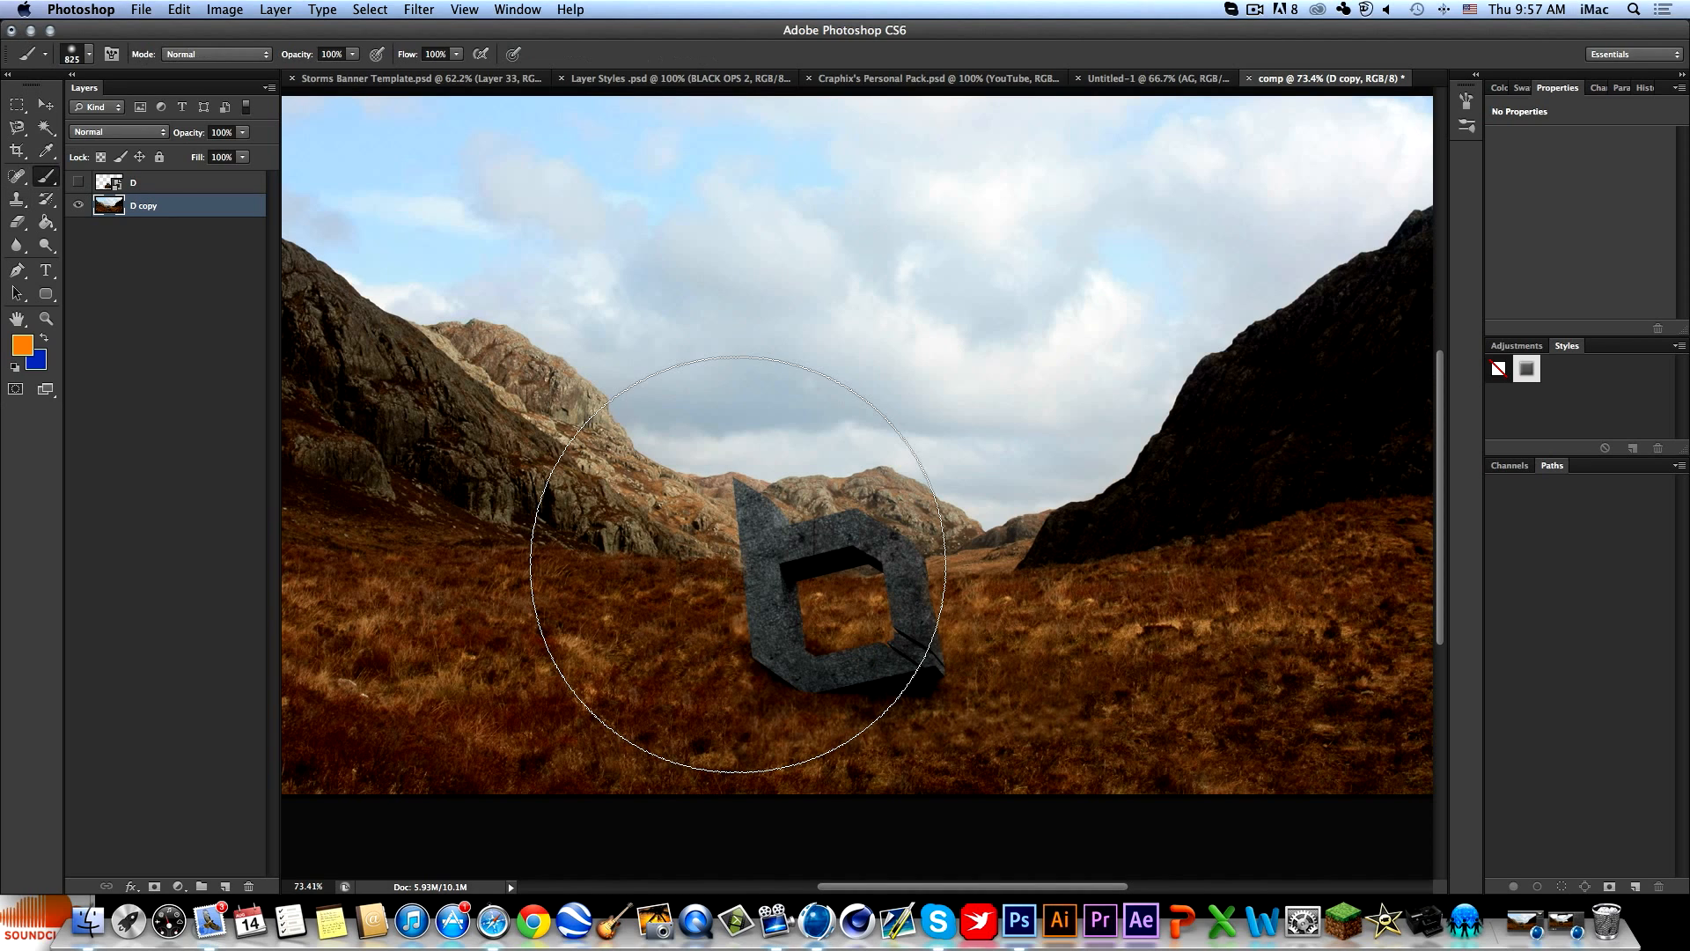
key("bracketleft")
key("bracketleft")
key("bracketleft")
key("bracketleft")
key("bracketleft")
key("bracketleft")
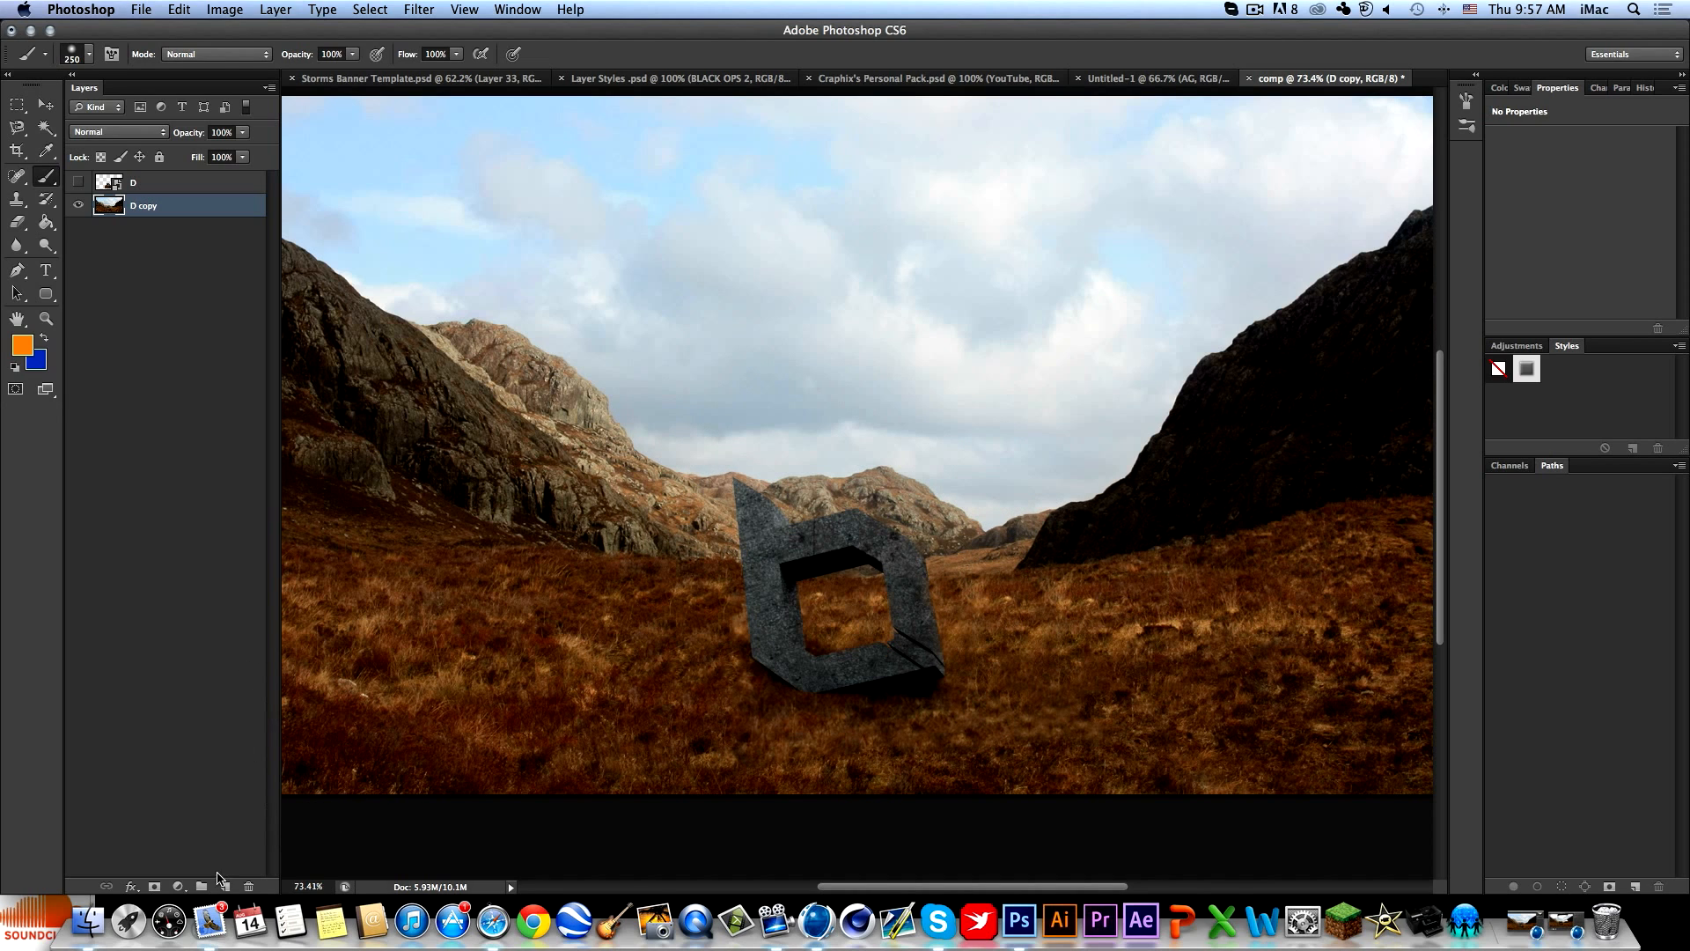
left_click(224, 883)
mouse_move(194, 211)
left_mouse_down()
mouse_move(196, 167)
mouse_move(208, 176)
left_mouse_up()
Paint broad orange strokes fanning out from the photo's upper-left corner across the sky and the left mountain.
scroll(480, 247, "left", 5)
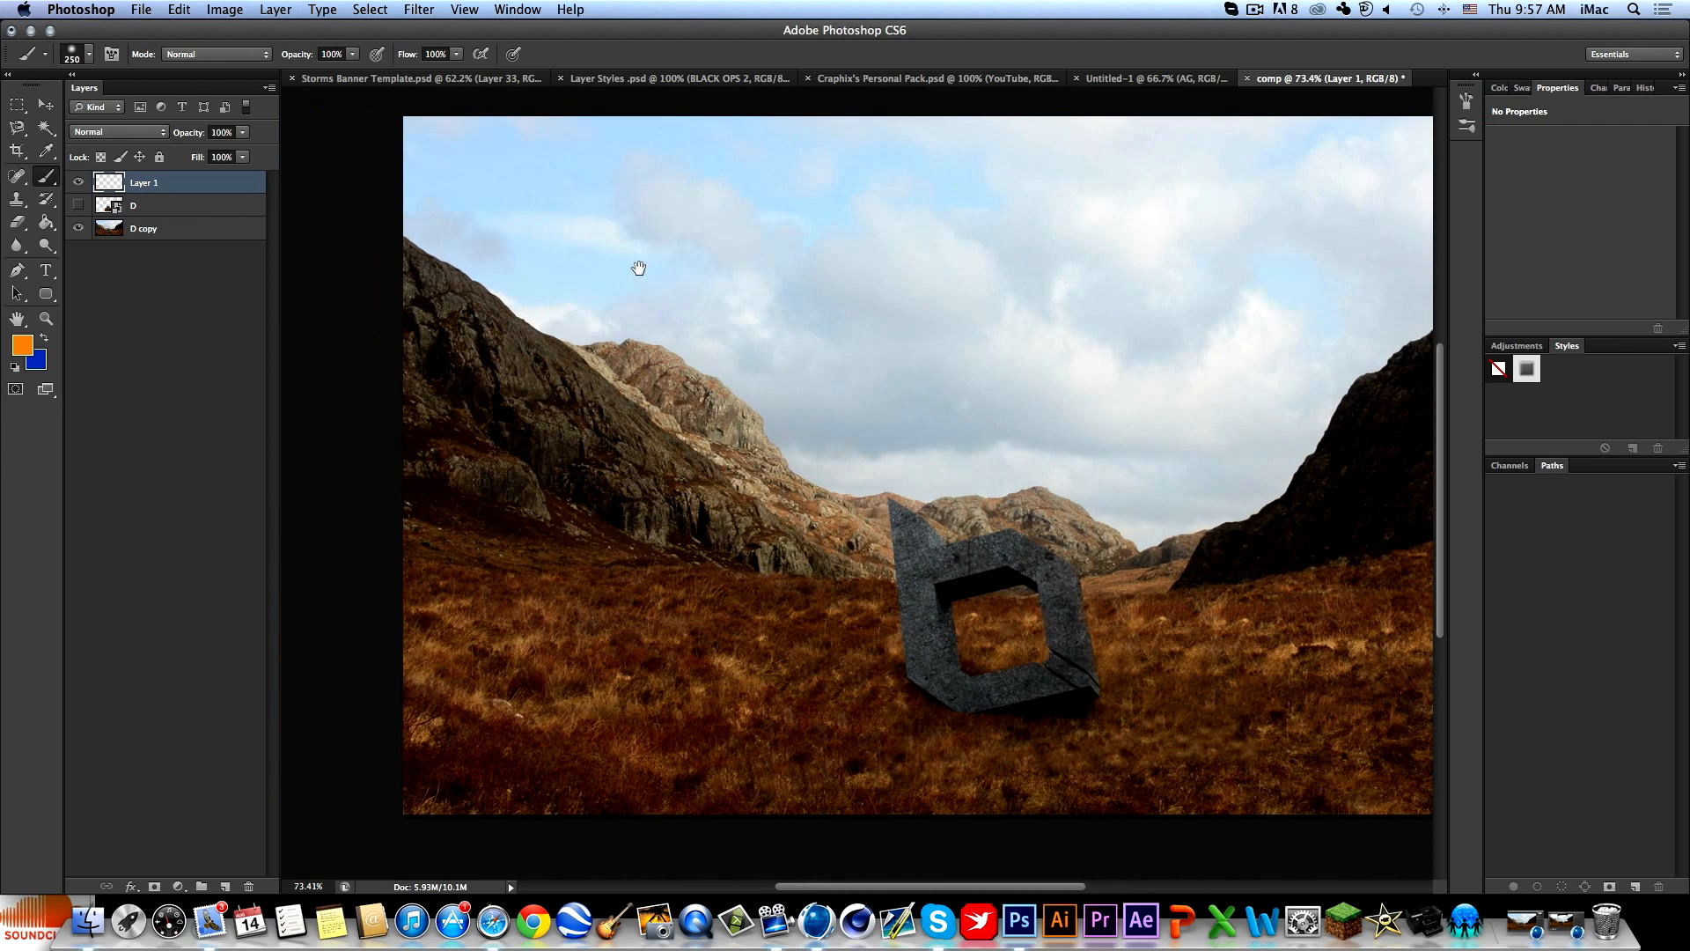
mouse_move(359, 220)
left_mouse_down()
mouse_move(434, 194)
mouse_move(387, 150)
mouse_move(906, 302)
mouse_move(925, 325)
left_mouse_up()
mouse_move(573, 131)
left_mouse_down()
mouse_move(1030, 143)
mouse_move(1139, 252)
left_mouse_up()
Examine the logo up close and the orange strokes against the whole composite.
scroll(652, 264, "right", 10)
scroll(653, 264, "down", 4)
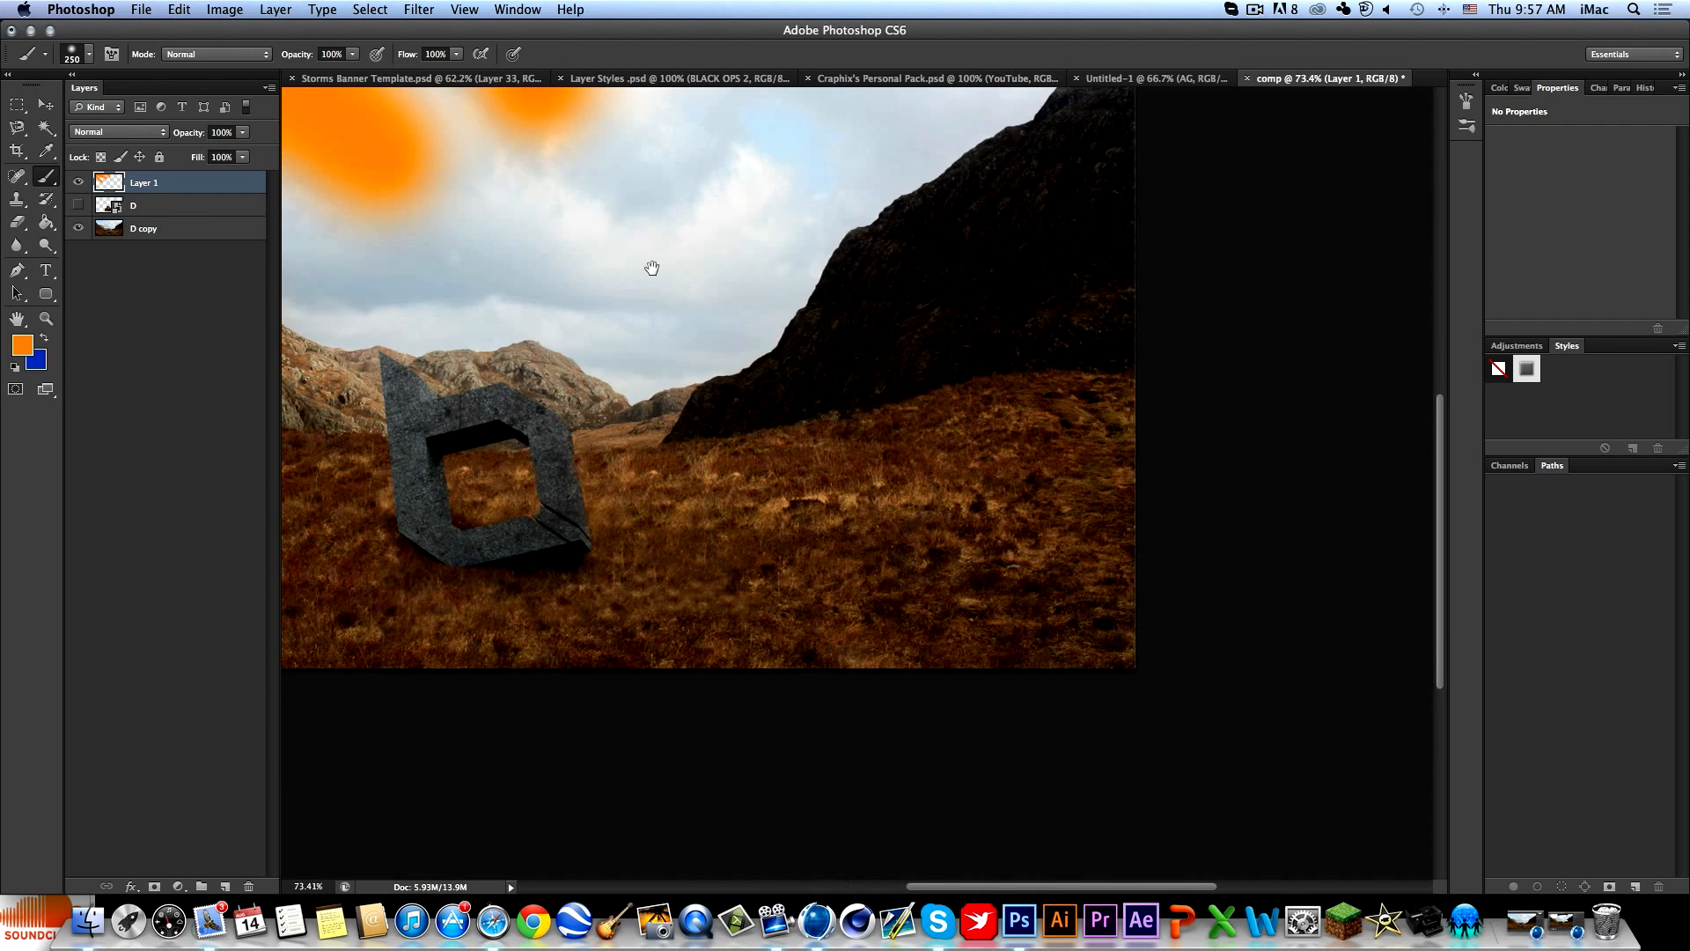
scroll(674, 374, "left", 4)
scroll(678, 396, "down", 1)
scroll(664, 424, "up", 5, "alt")
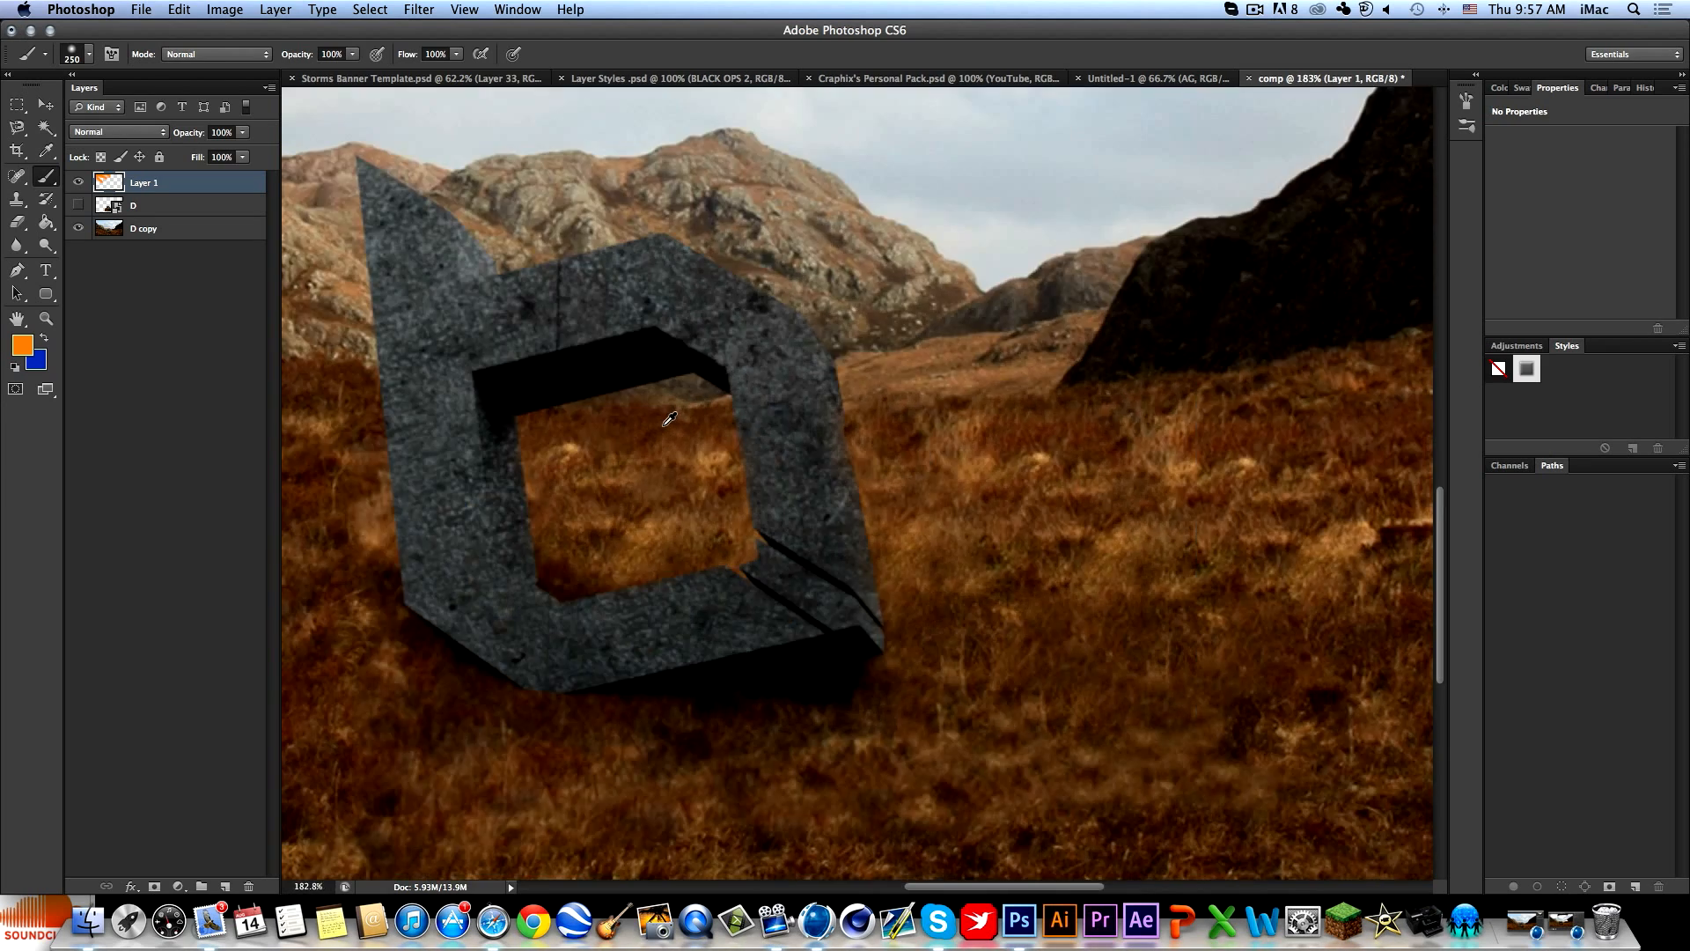
scroll(665, 424, "down", 12, "alt")
scroll(665, 424, "up", 3, "alt")
scroll(877, 526, "up", 5, "alt")
scroll(859, 514, "down", 2, "alt")
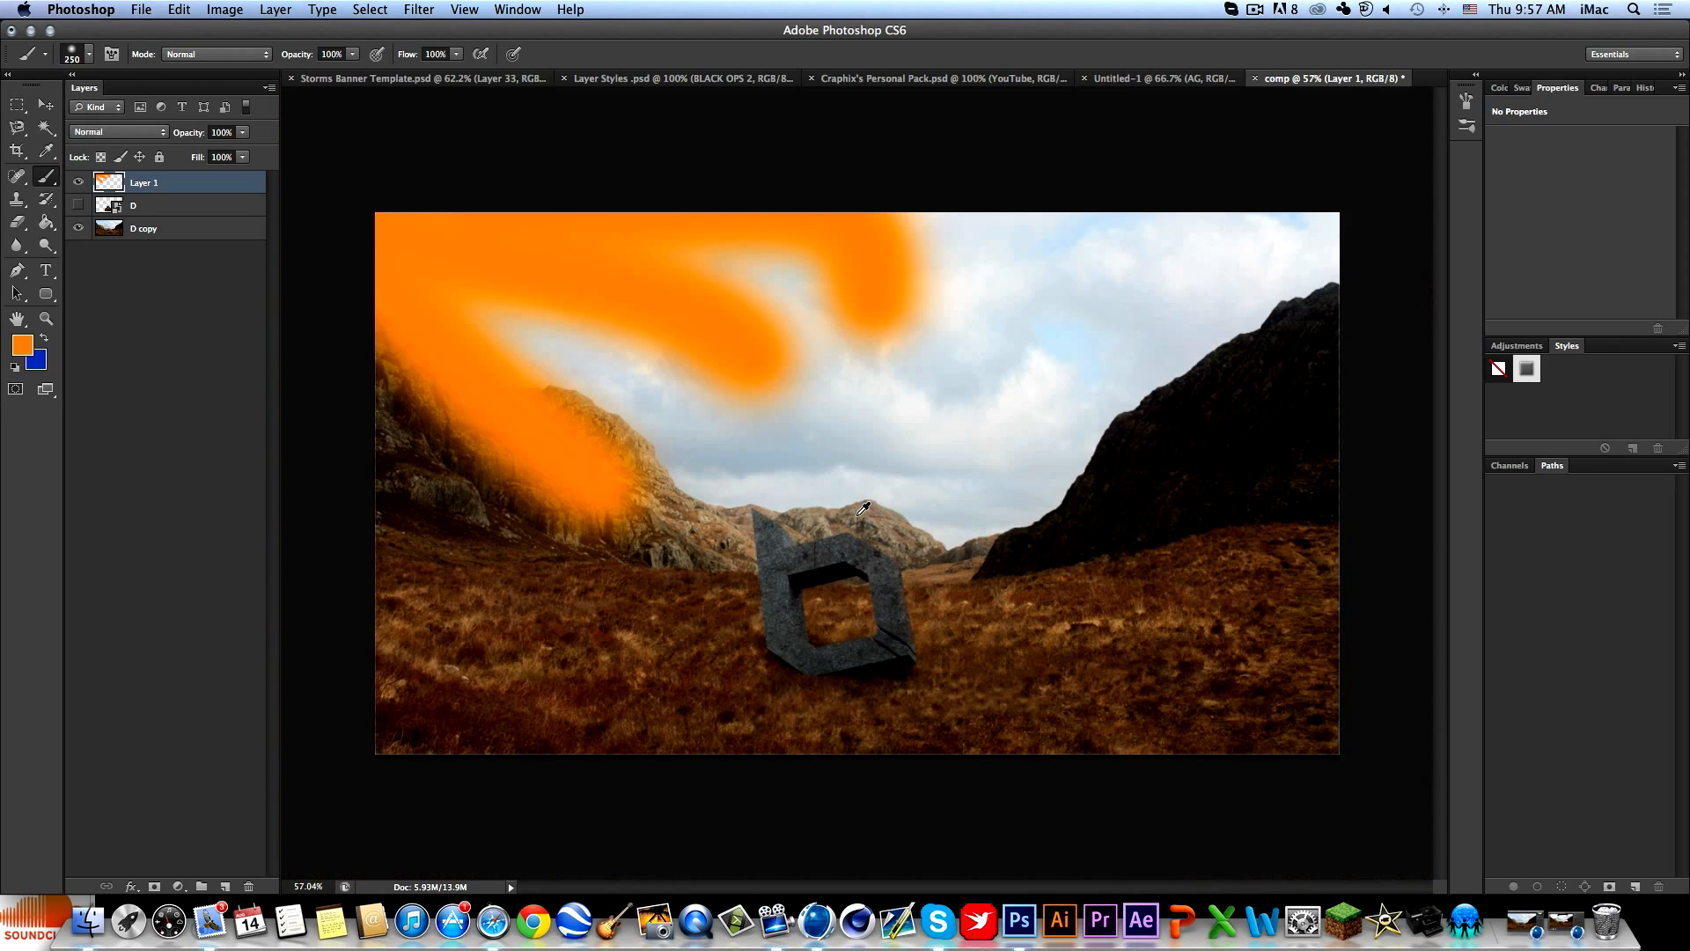
scroll(863, 508, "up", 2, "alt")
key("v")
left_click_drag(781, 487, 739, 487)
key("i")
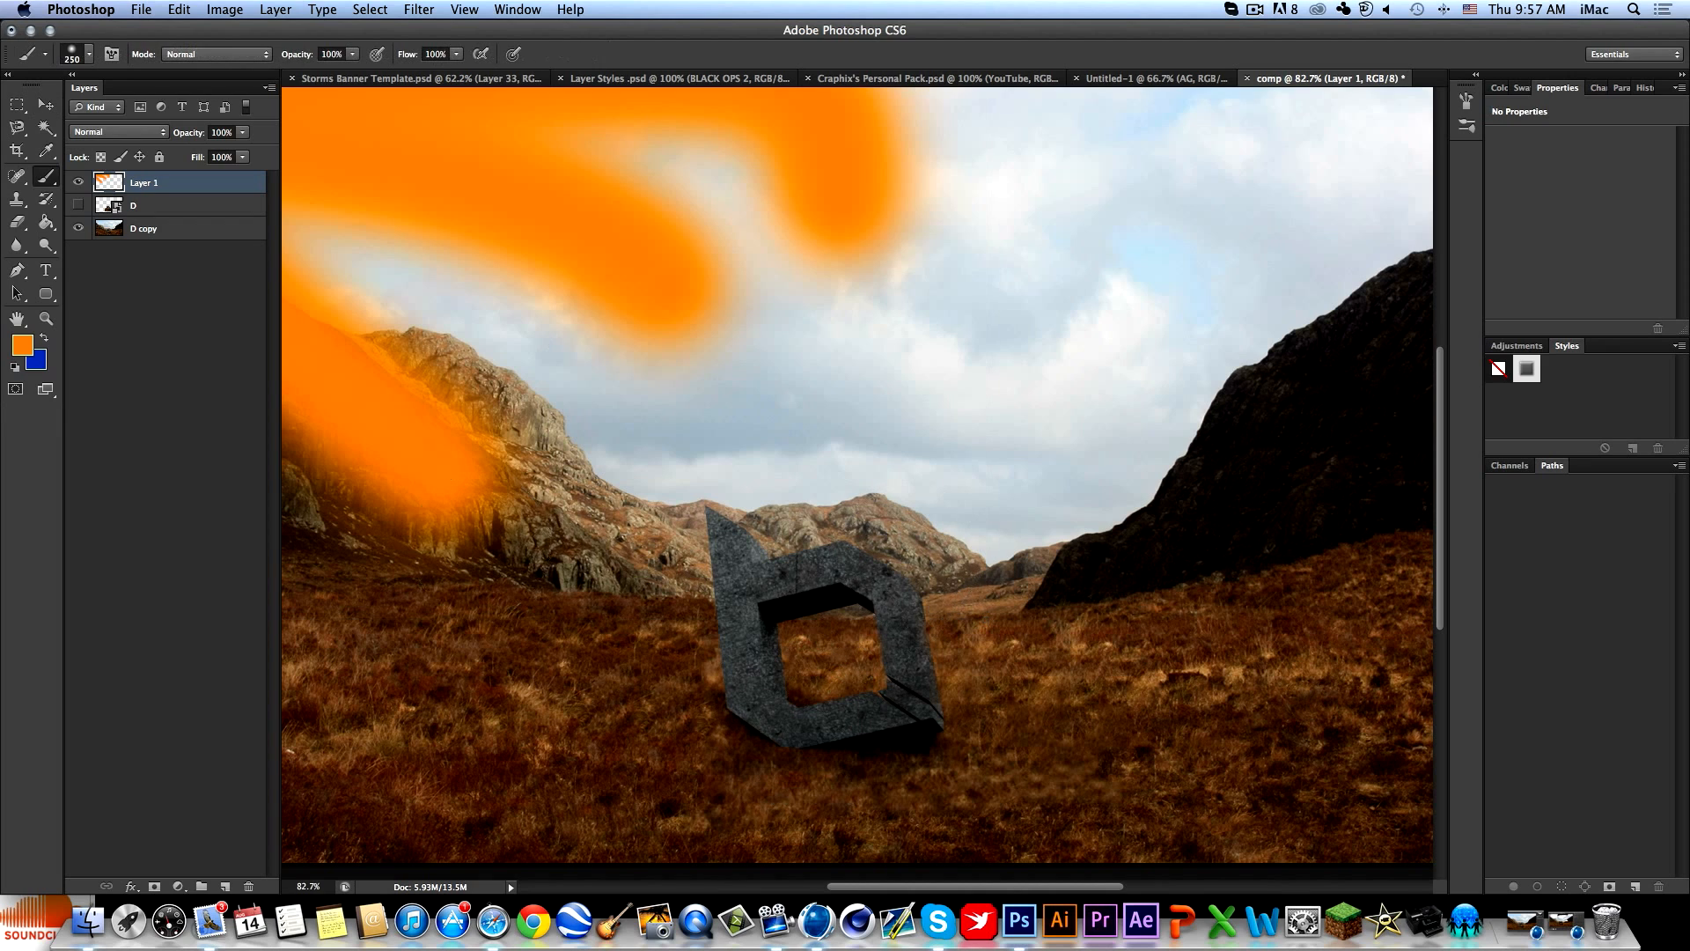
Set the foreground colour to black and add a new layer between D and D copy.
left_click(22, 344)
left_click_drag(246, 678, 193, 794)
left_click(604, 552)
key("b")
left_click(225, 886)
left_click_drag(136, 187, 176, 239)
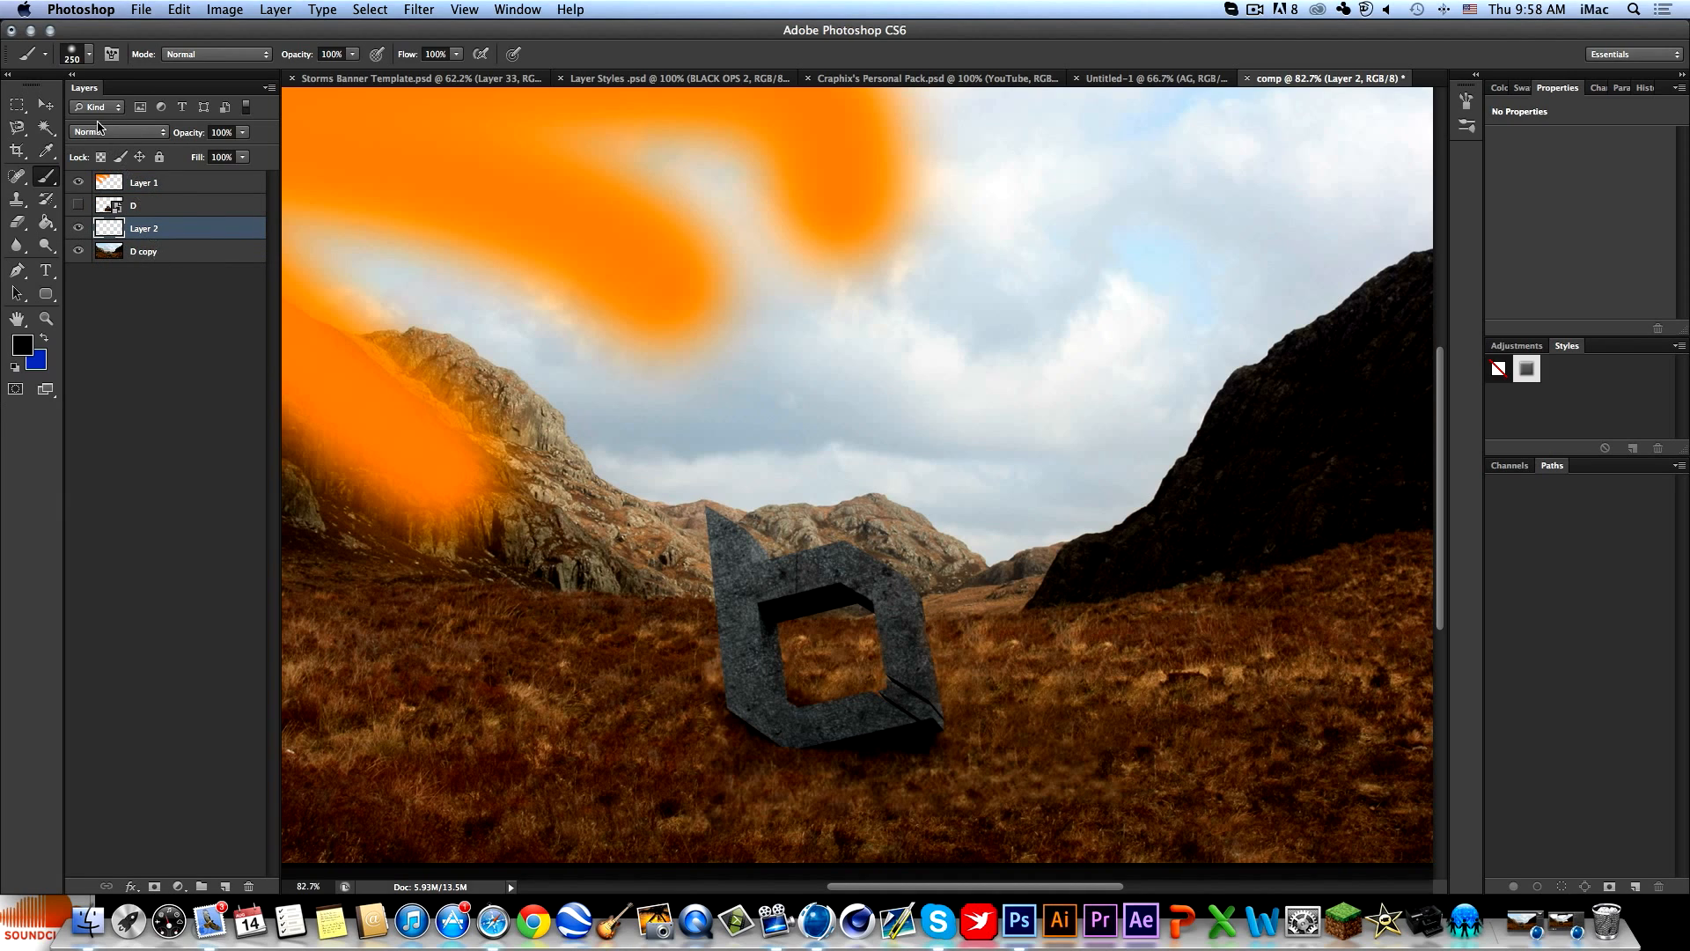
Review the blend modes, keep Layer 2 on Normal, and lower its opacity to 36%.
left_click(98, 130)
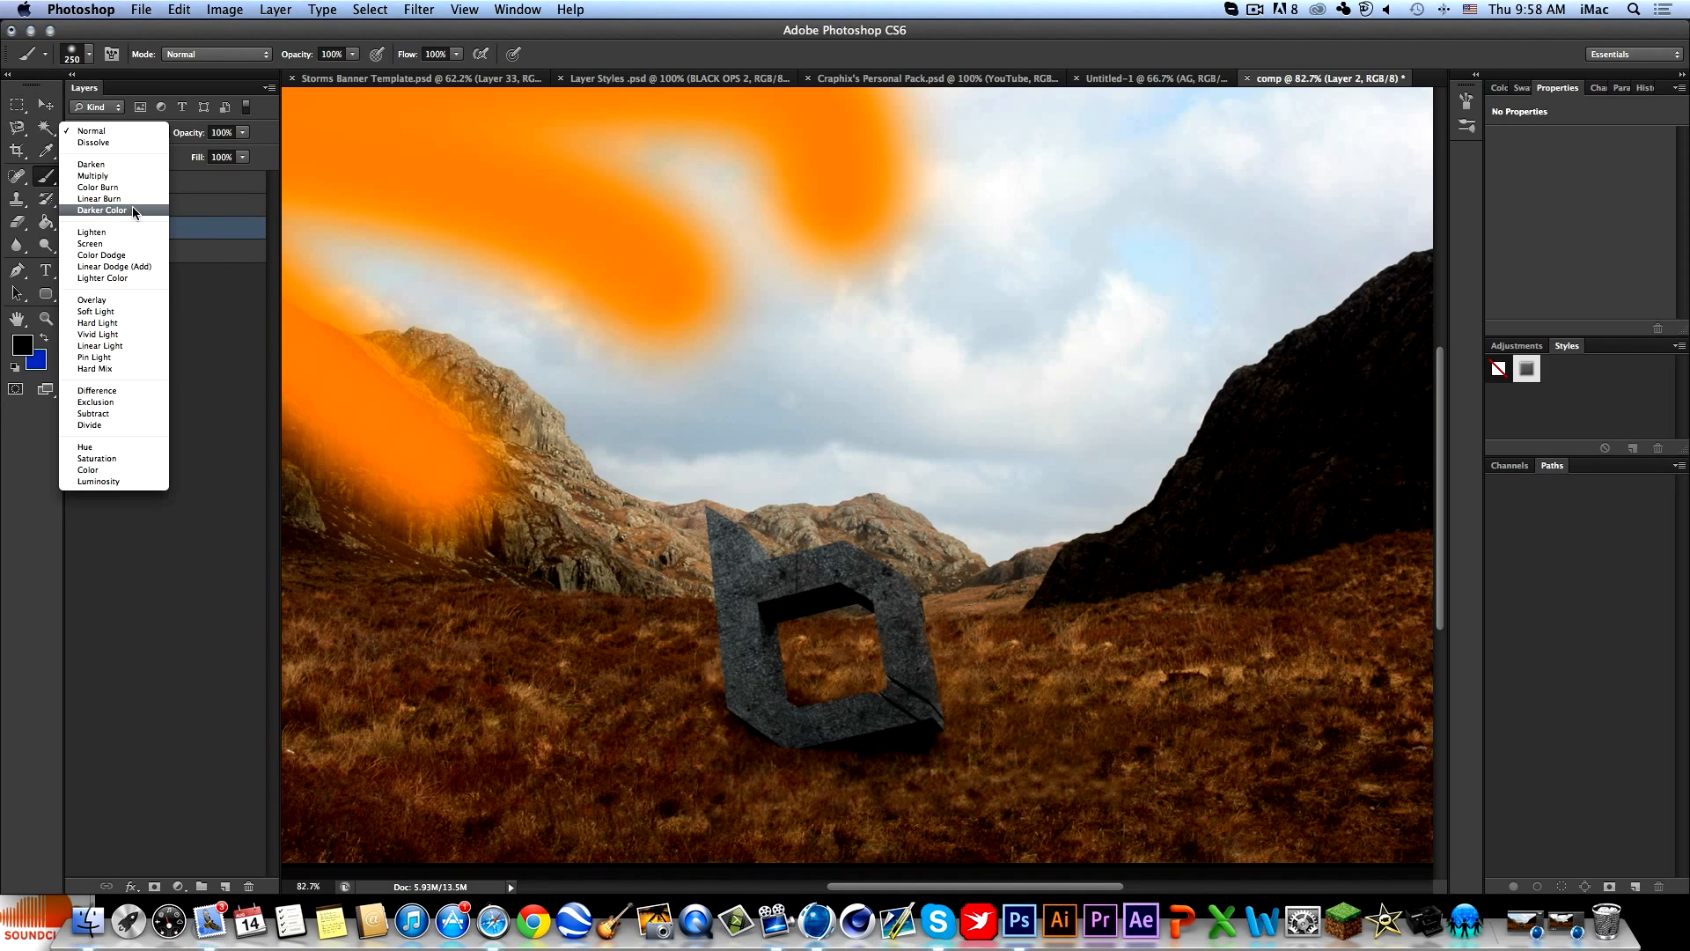
left_click(218, 278)
left_click(243, 133)
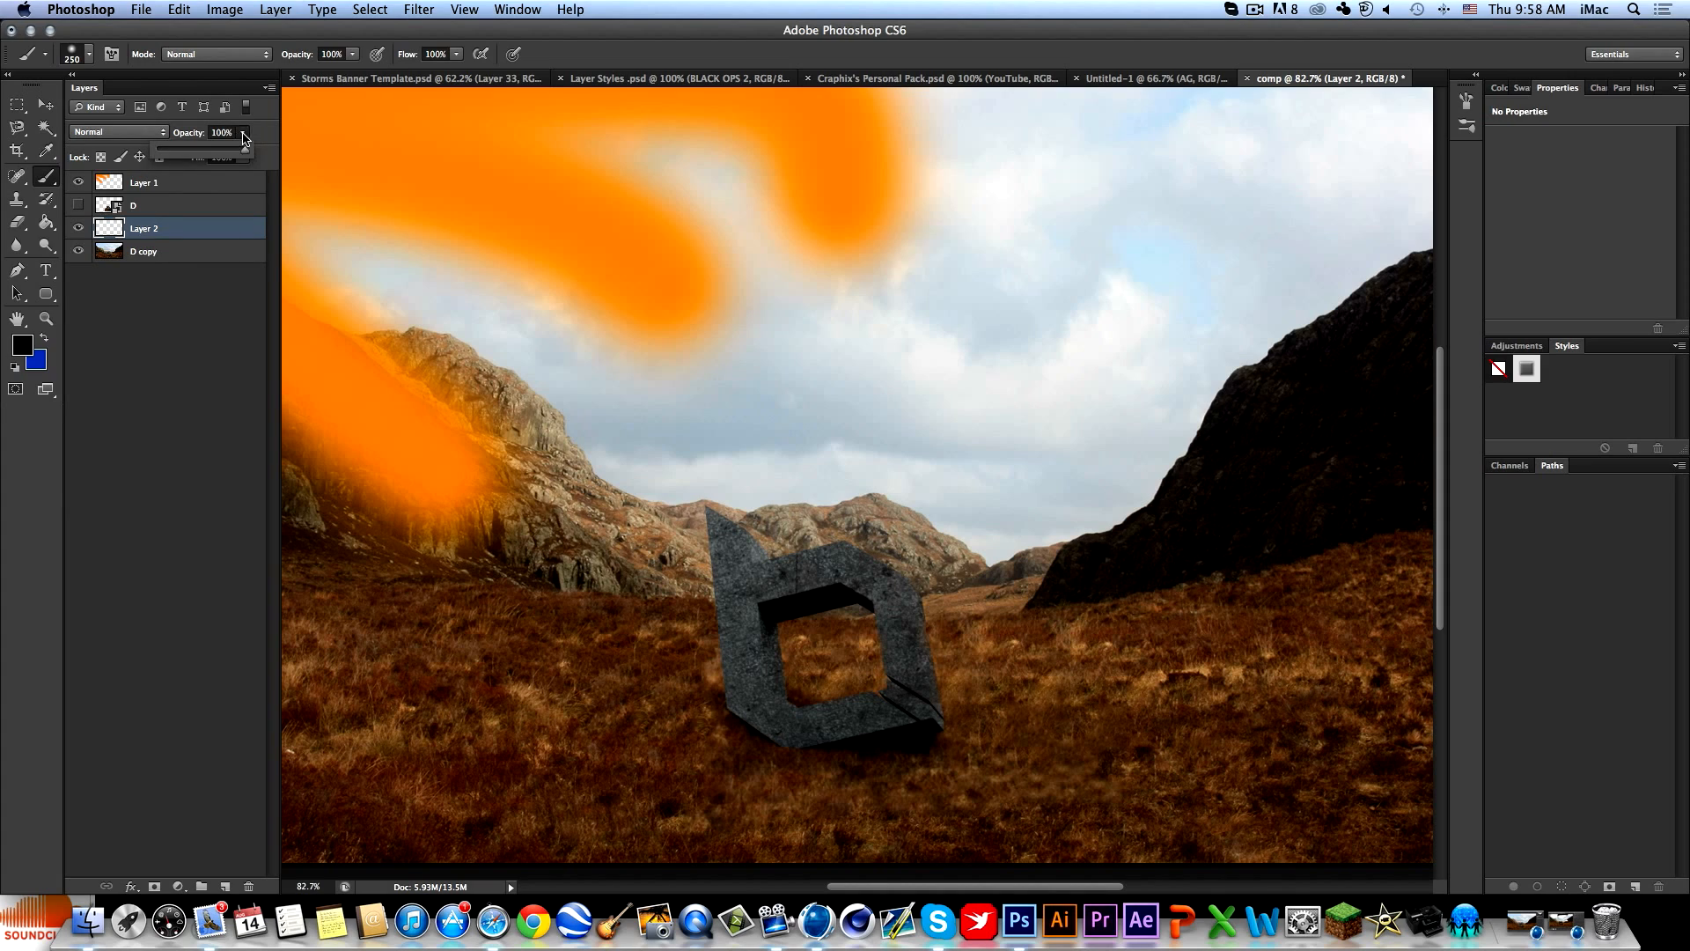
left_click_drag(191, 157, 188, 155)
Reduce the brush to 70 px and paint black shading along the inner left side of the logo's opening.
scroll(909, 688, "up", 10, "alt")
scroll(909, 688, "down", 8, "alt")
scroll(913, 684, "up", 1, "alt")
key("bracketleft")
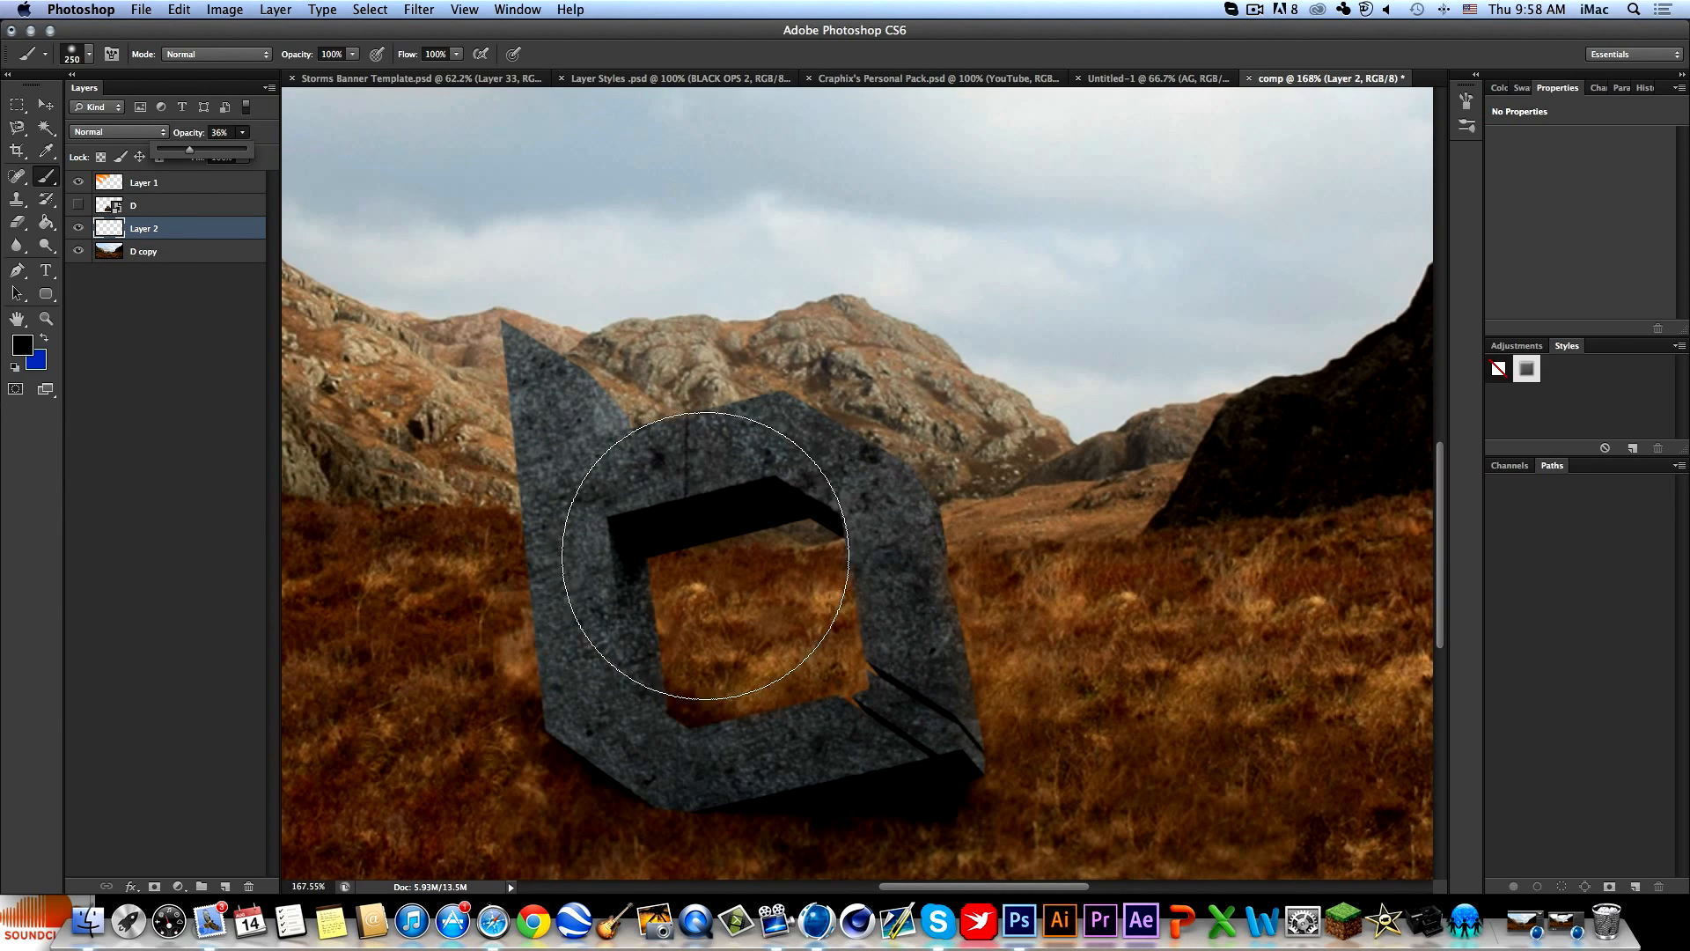
key("bracketleft")
key("bracketleft")
key("bracketleft")
key("bracketleft")
key("bracketleft")
key("bracketleft")
key("bracketleft")
key("bracketleft")
key("bracketleft")
key("bracketleft")
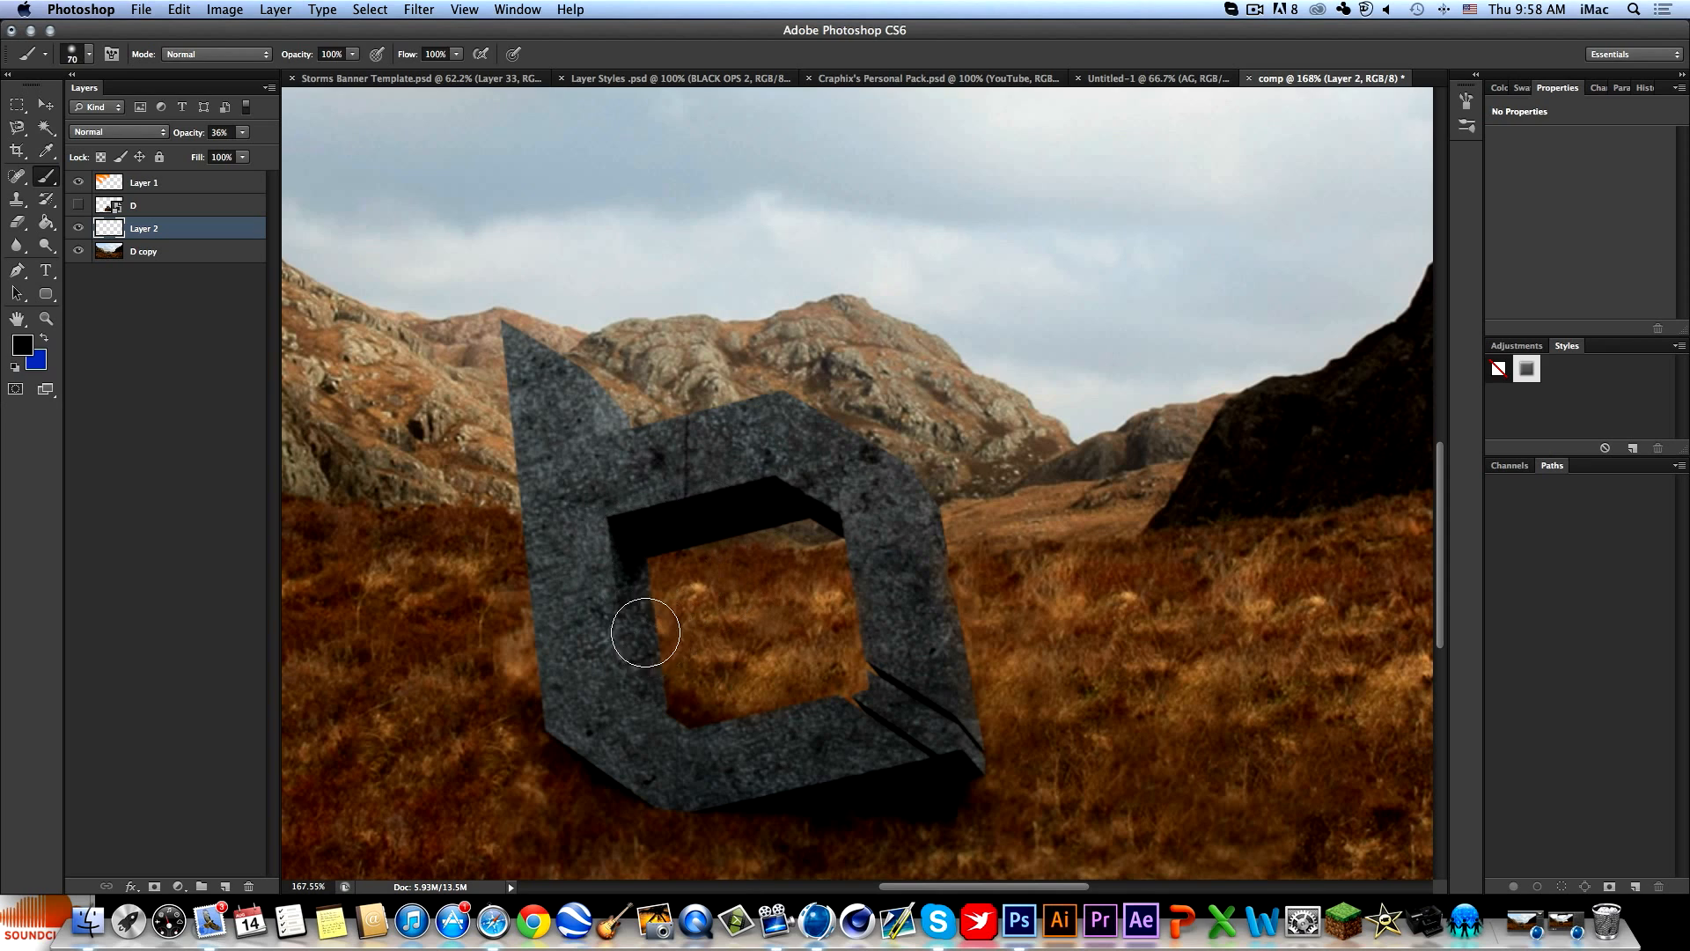
mouse_move(653, 681)
left_mouse_down()
mouse_move(633, 606)
mouse_move(646, 532)
left_mouse_up()
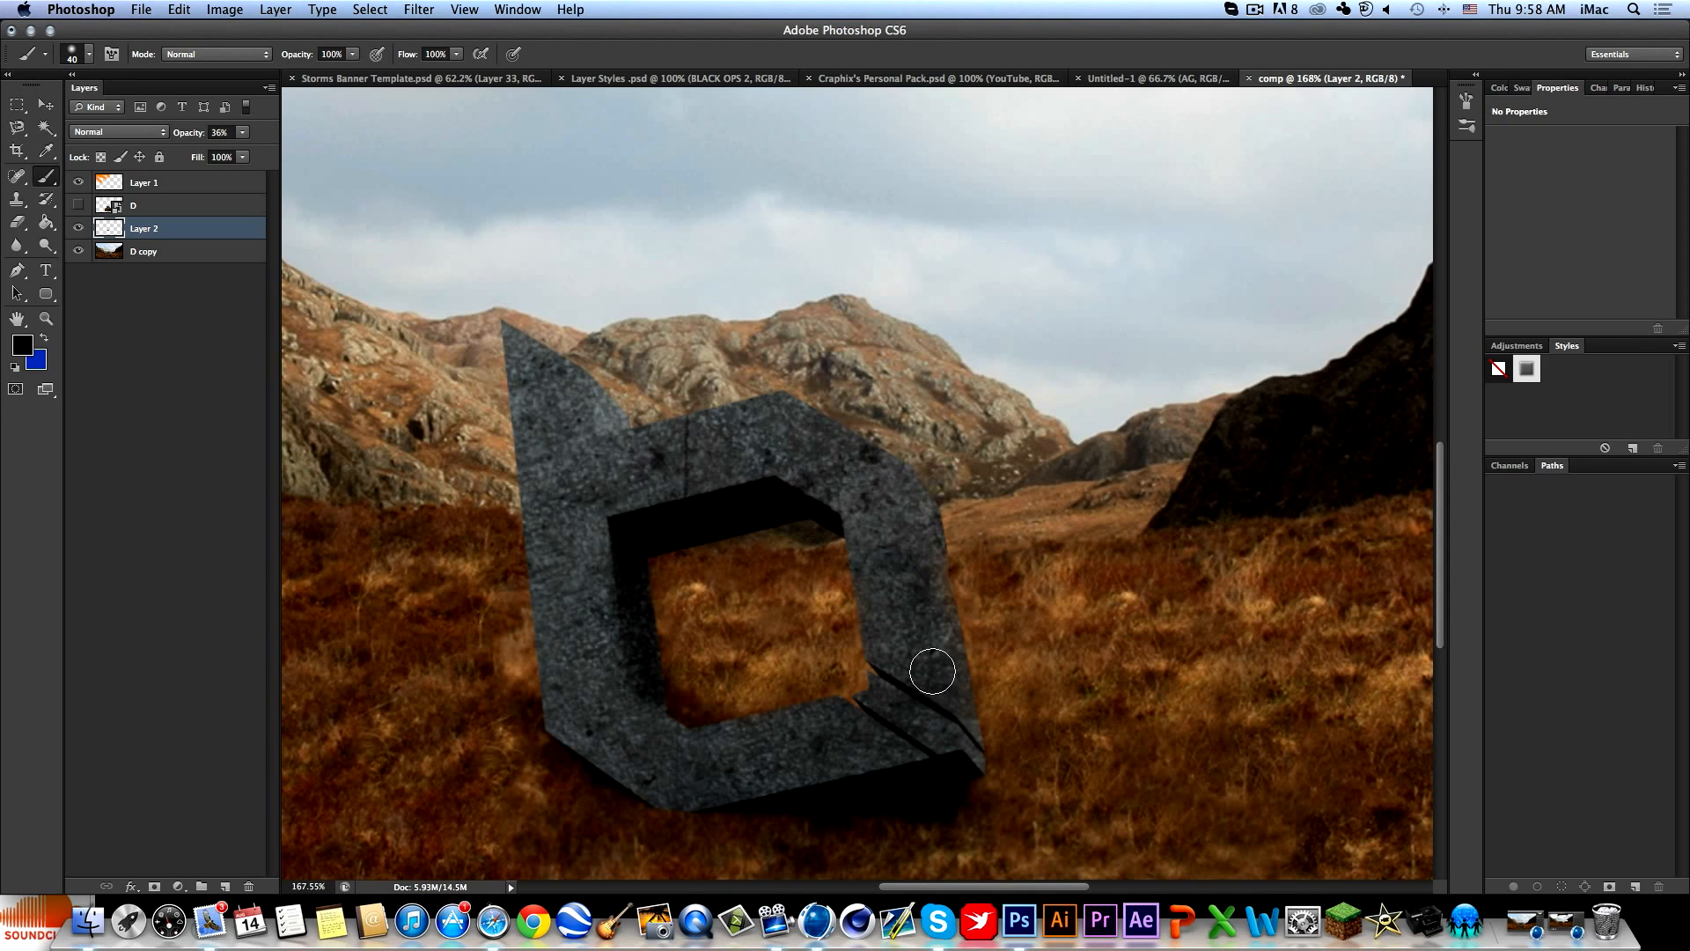
key("e")
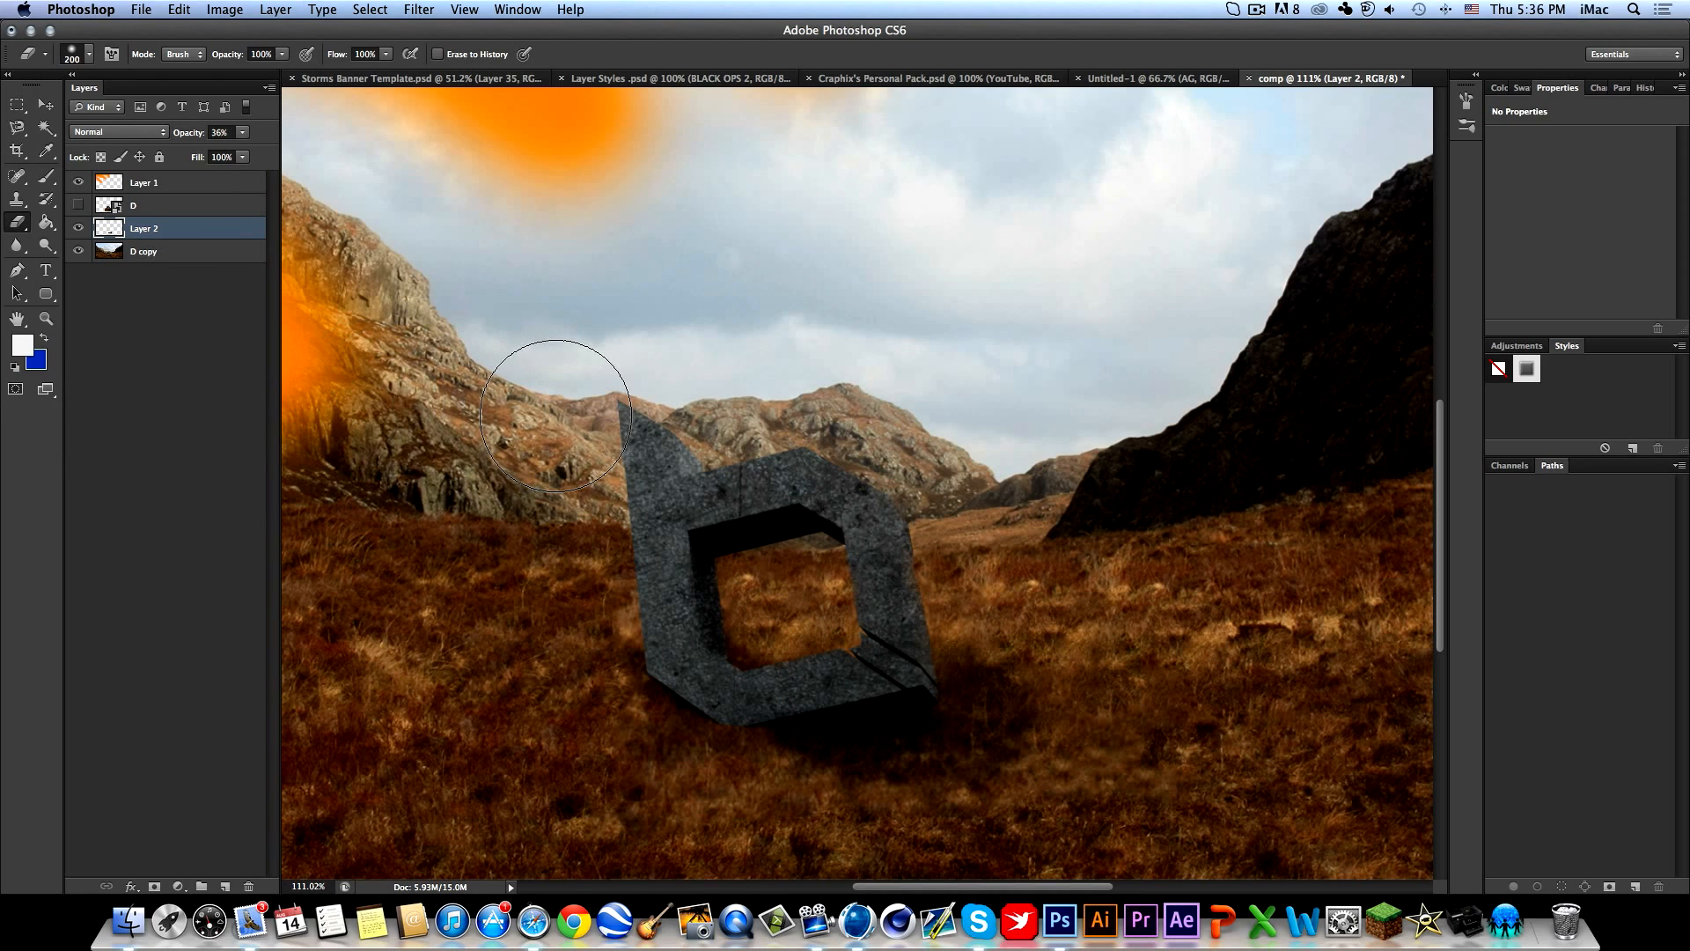
Compare the composite with the Layer 2 shading repeatedly hidden and shown.
key("b")
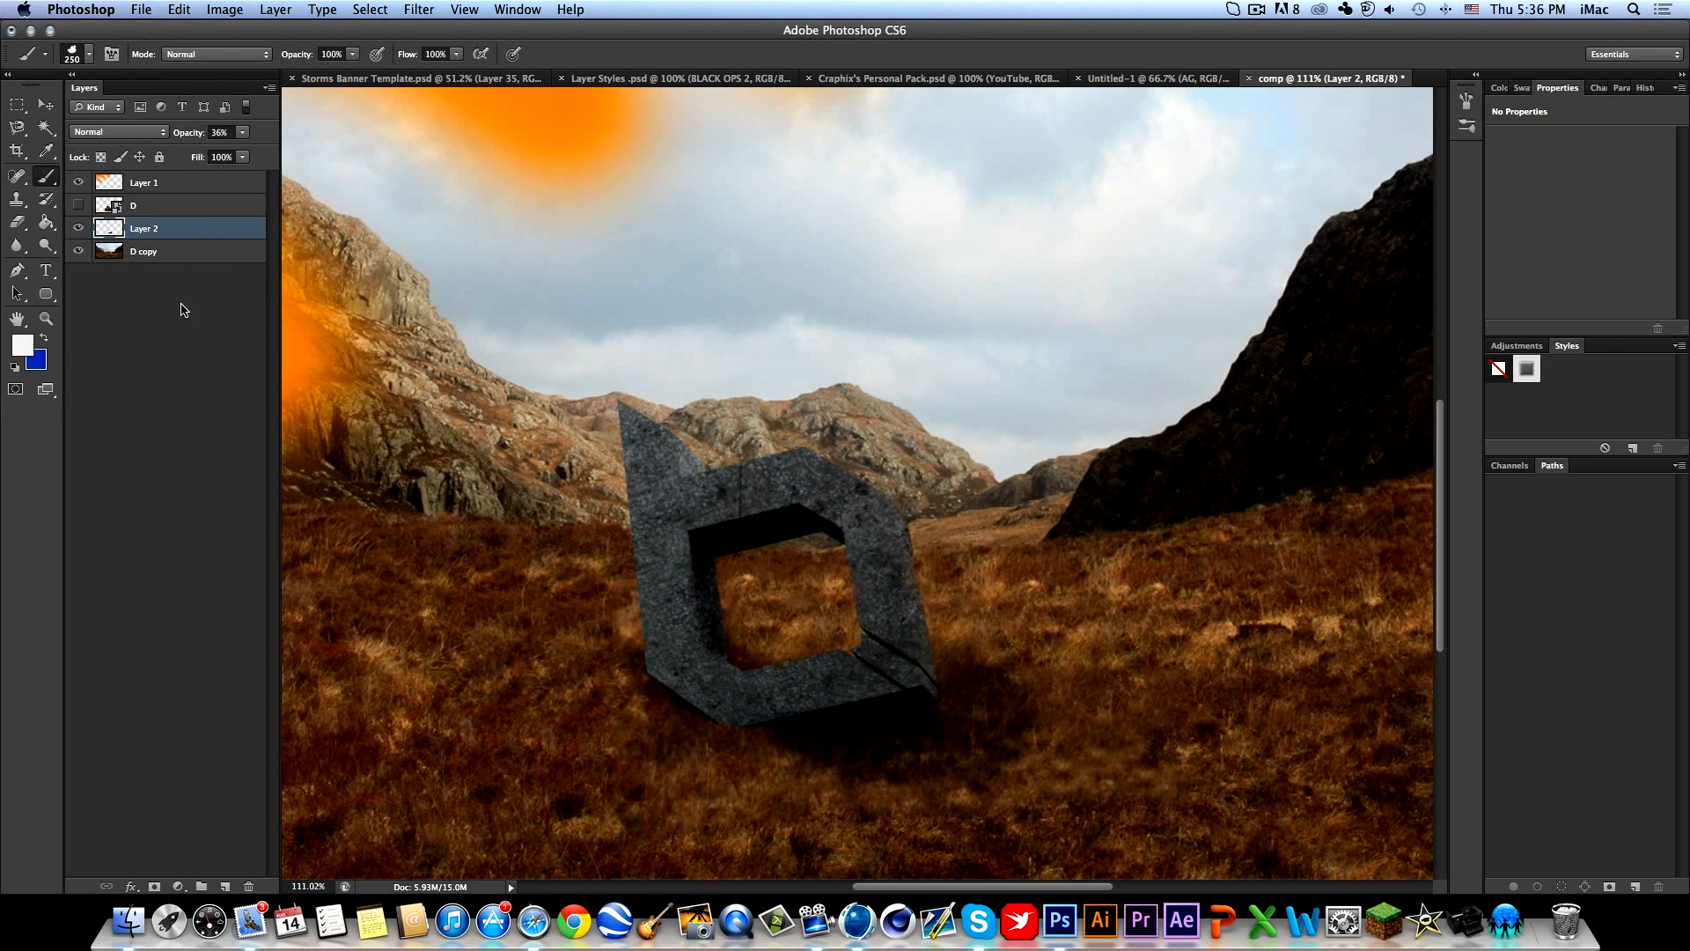
left_click(141, 209)
left_click(143, 185)
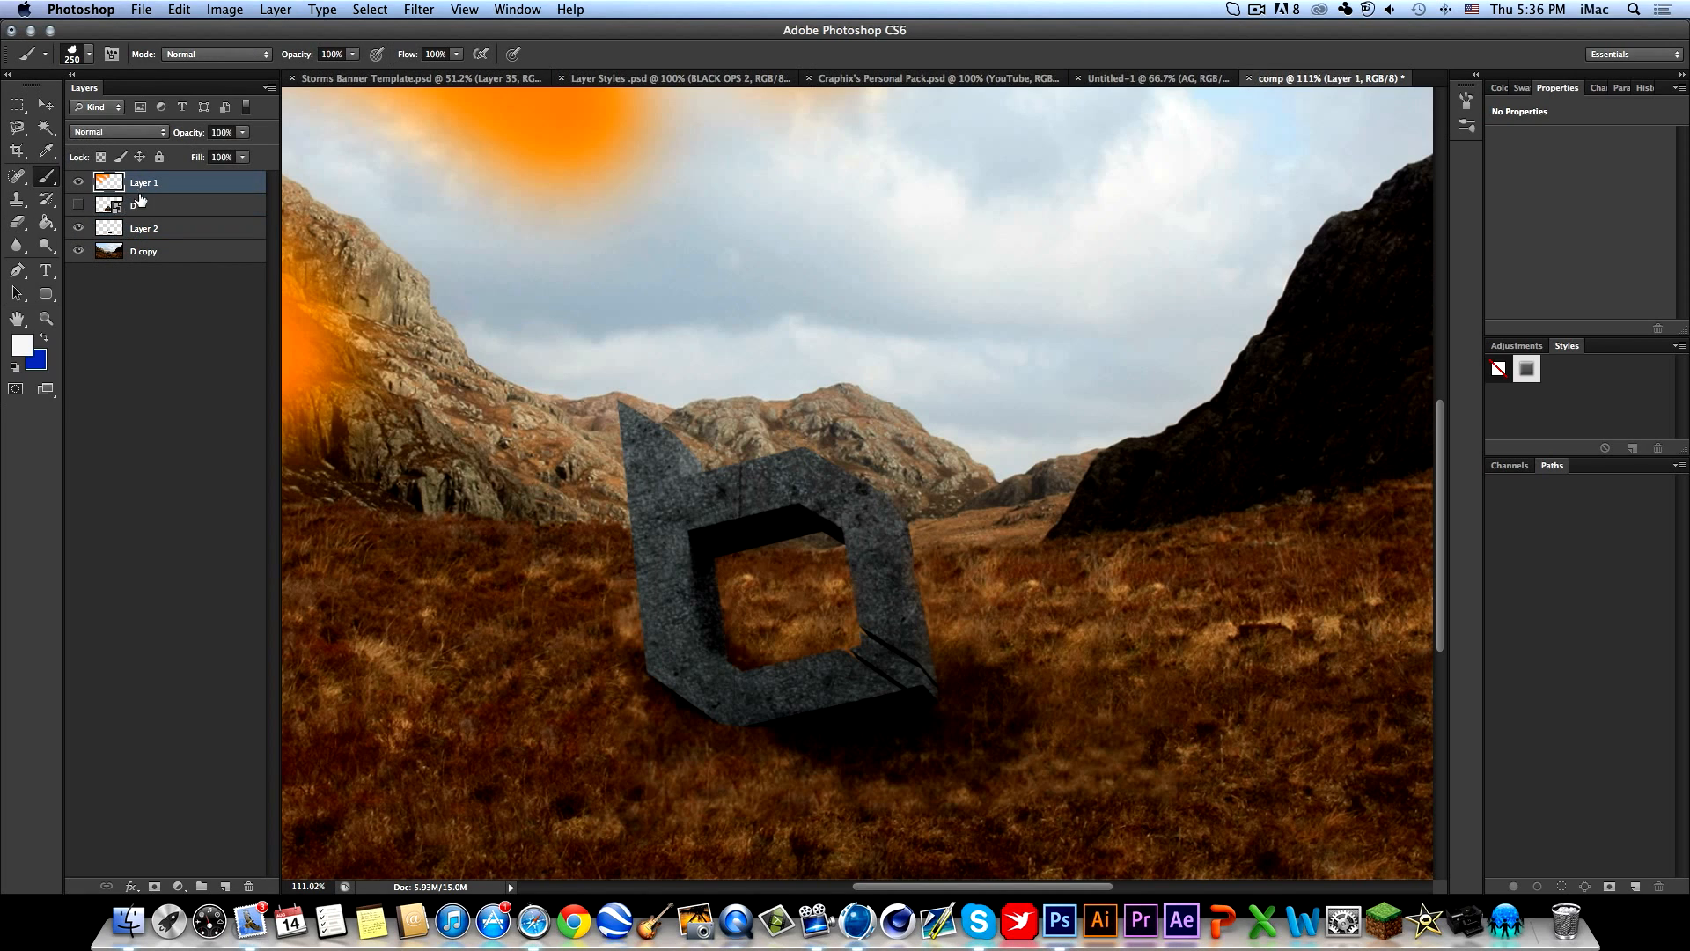
left_click(124, 229)
left_click(79, 229)
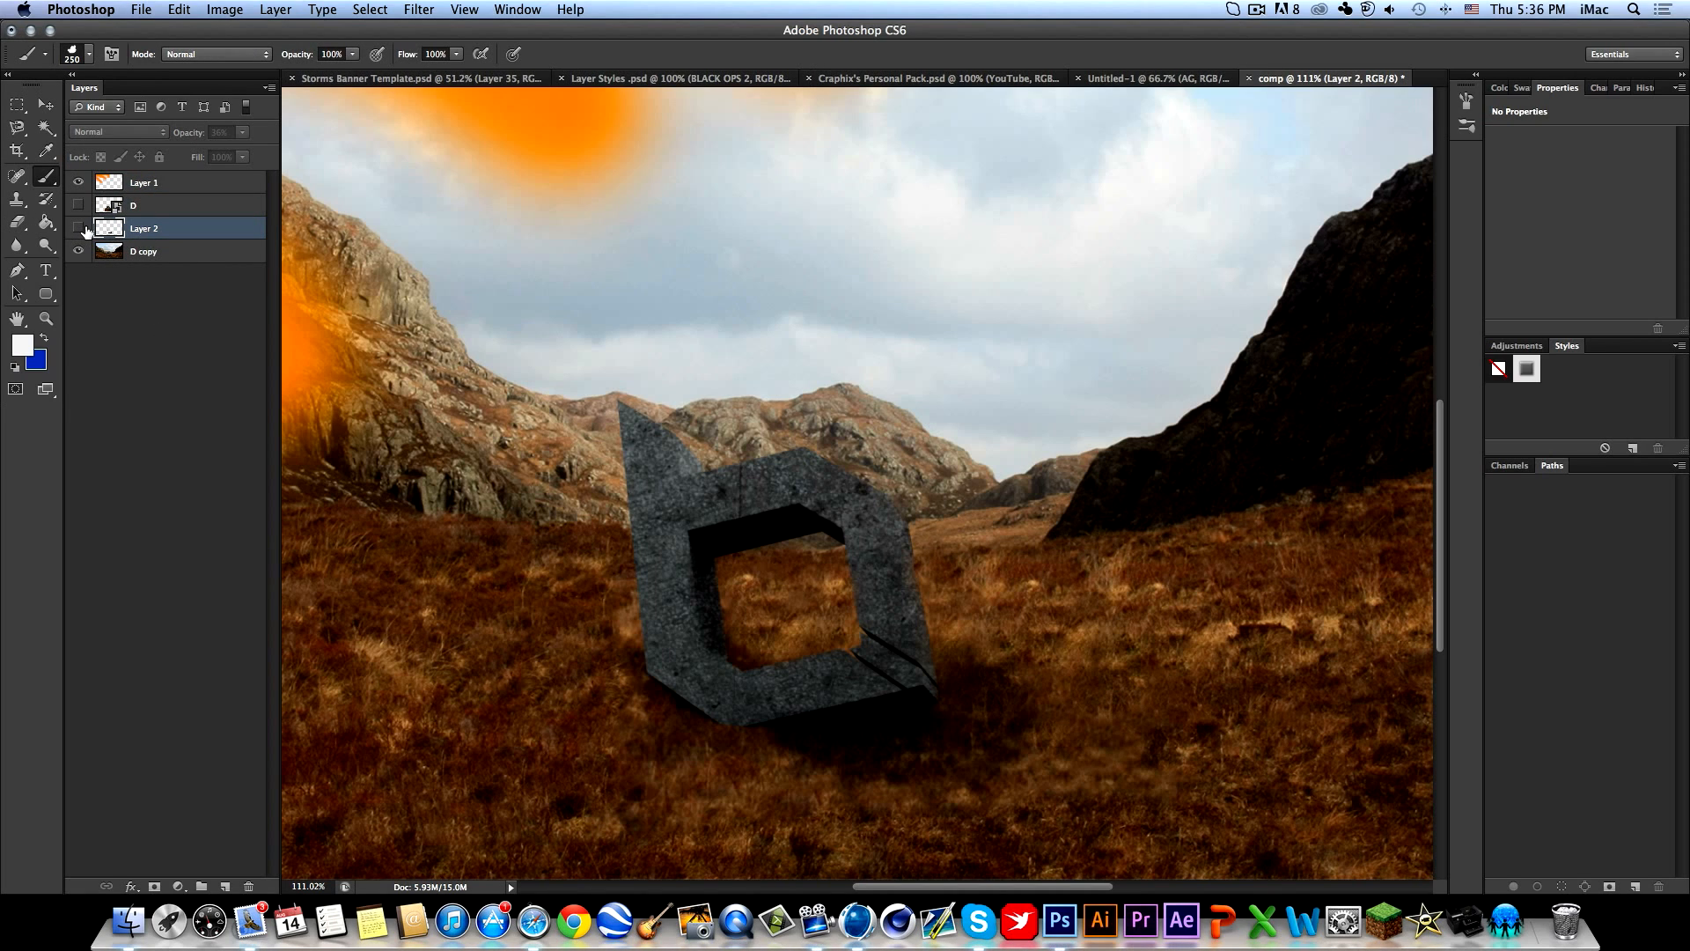
left_click(79, 229)
left_click(79, 229)
left_click(79, 228)
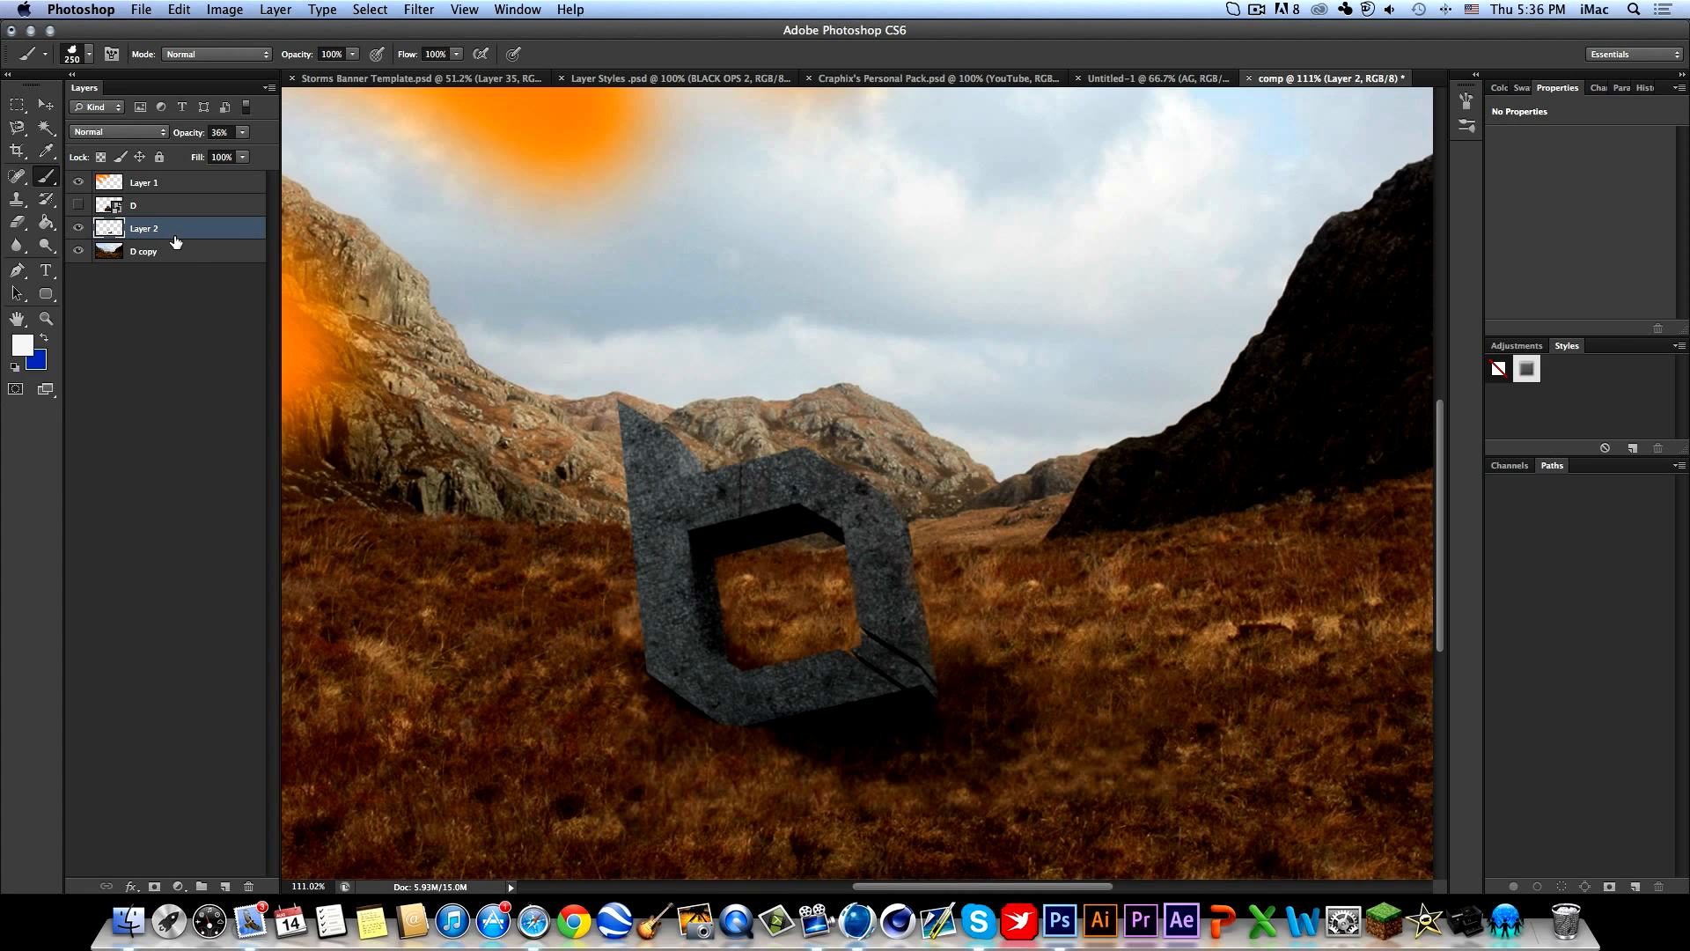
Replace Layer 2 with a new empty layer and switch to a soft round 250 px brush, undoing the stray white dab.
key("Delete")
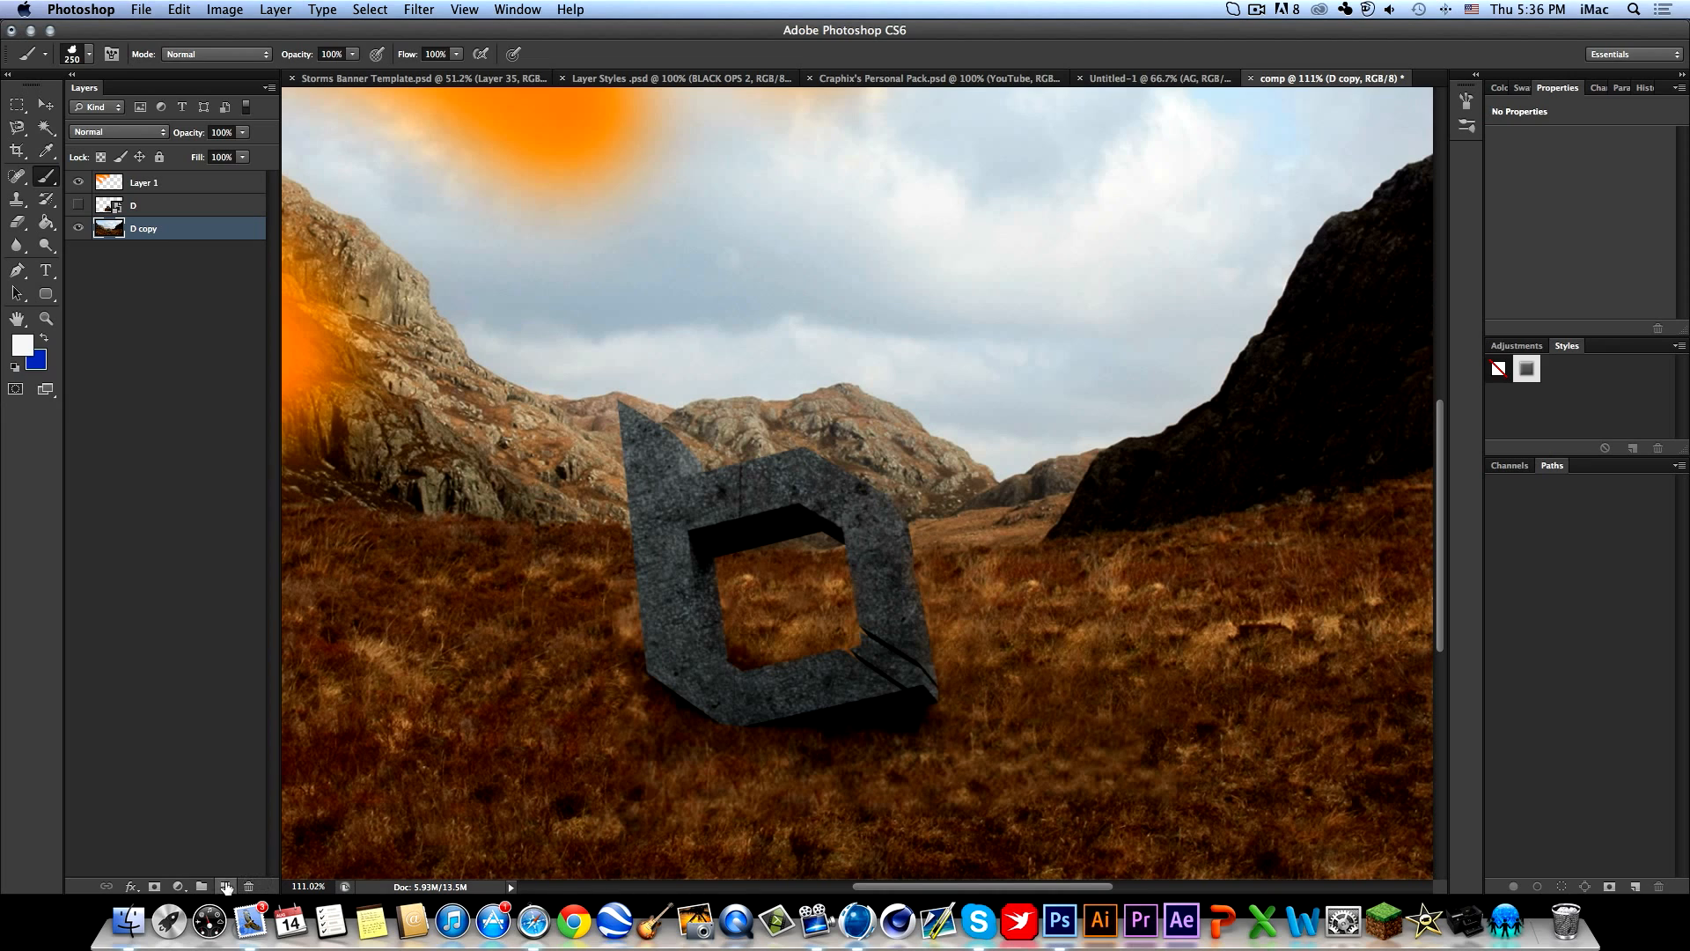
left_click(226, 886)
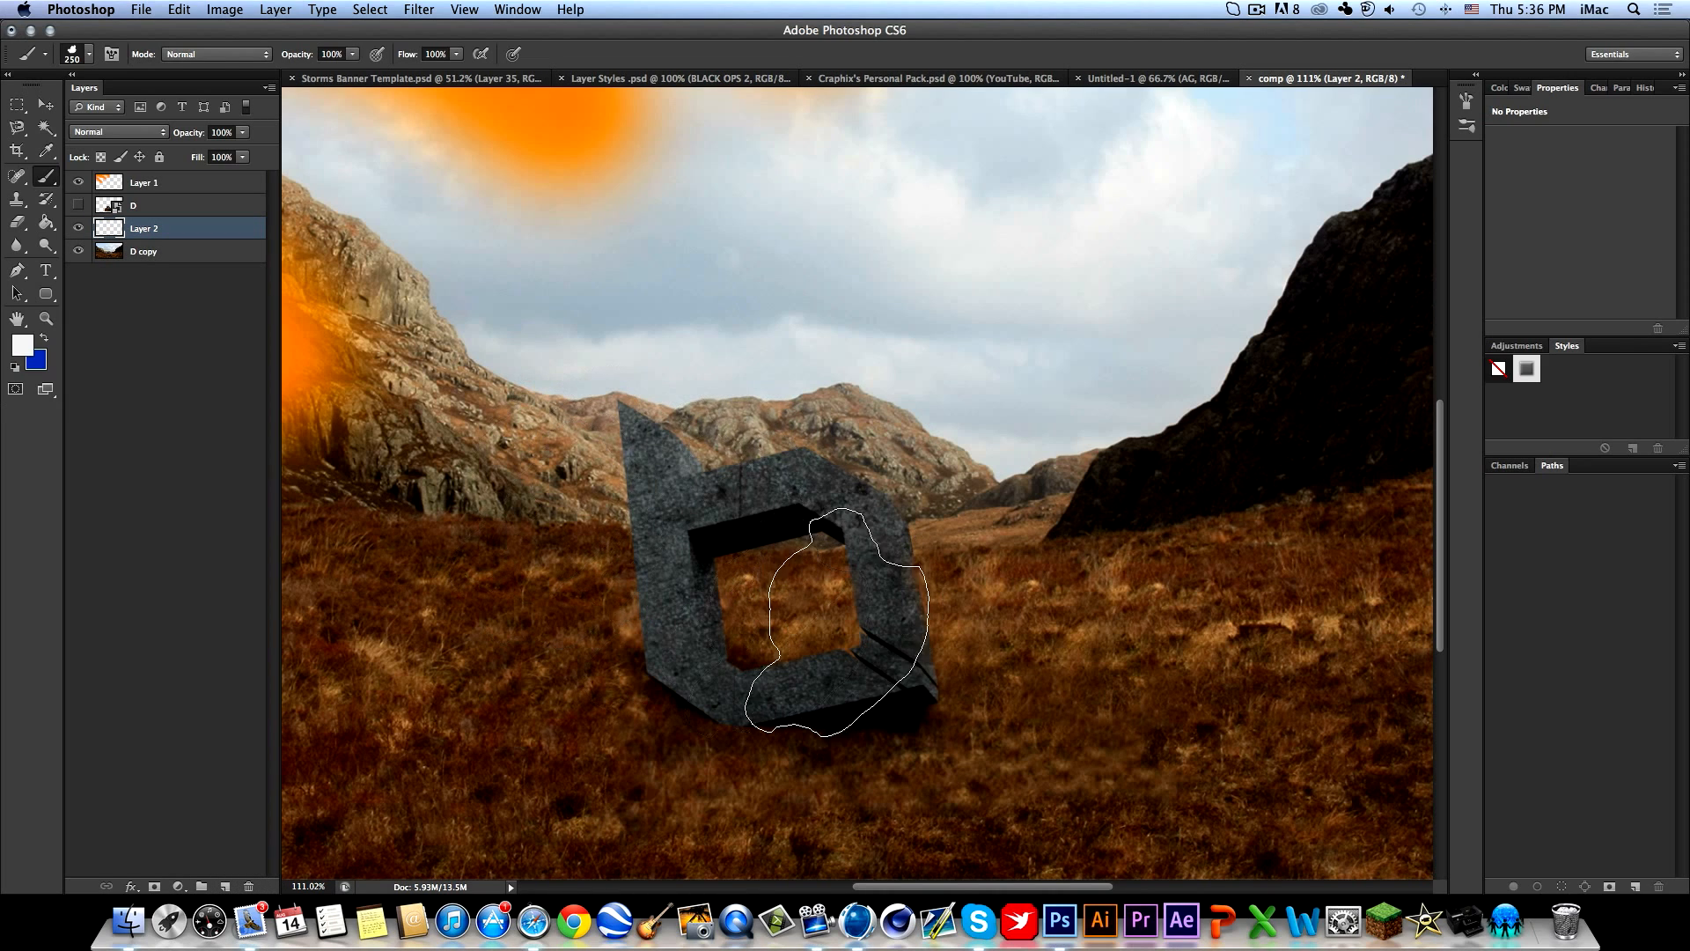
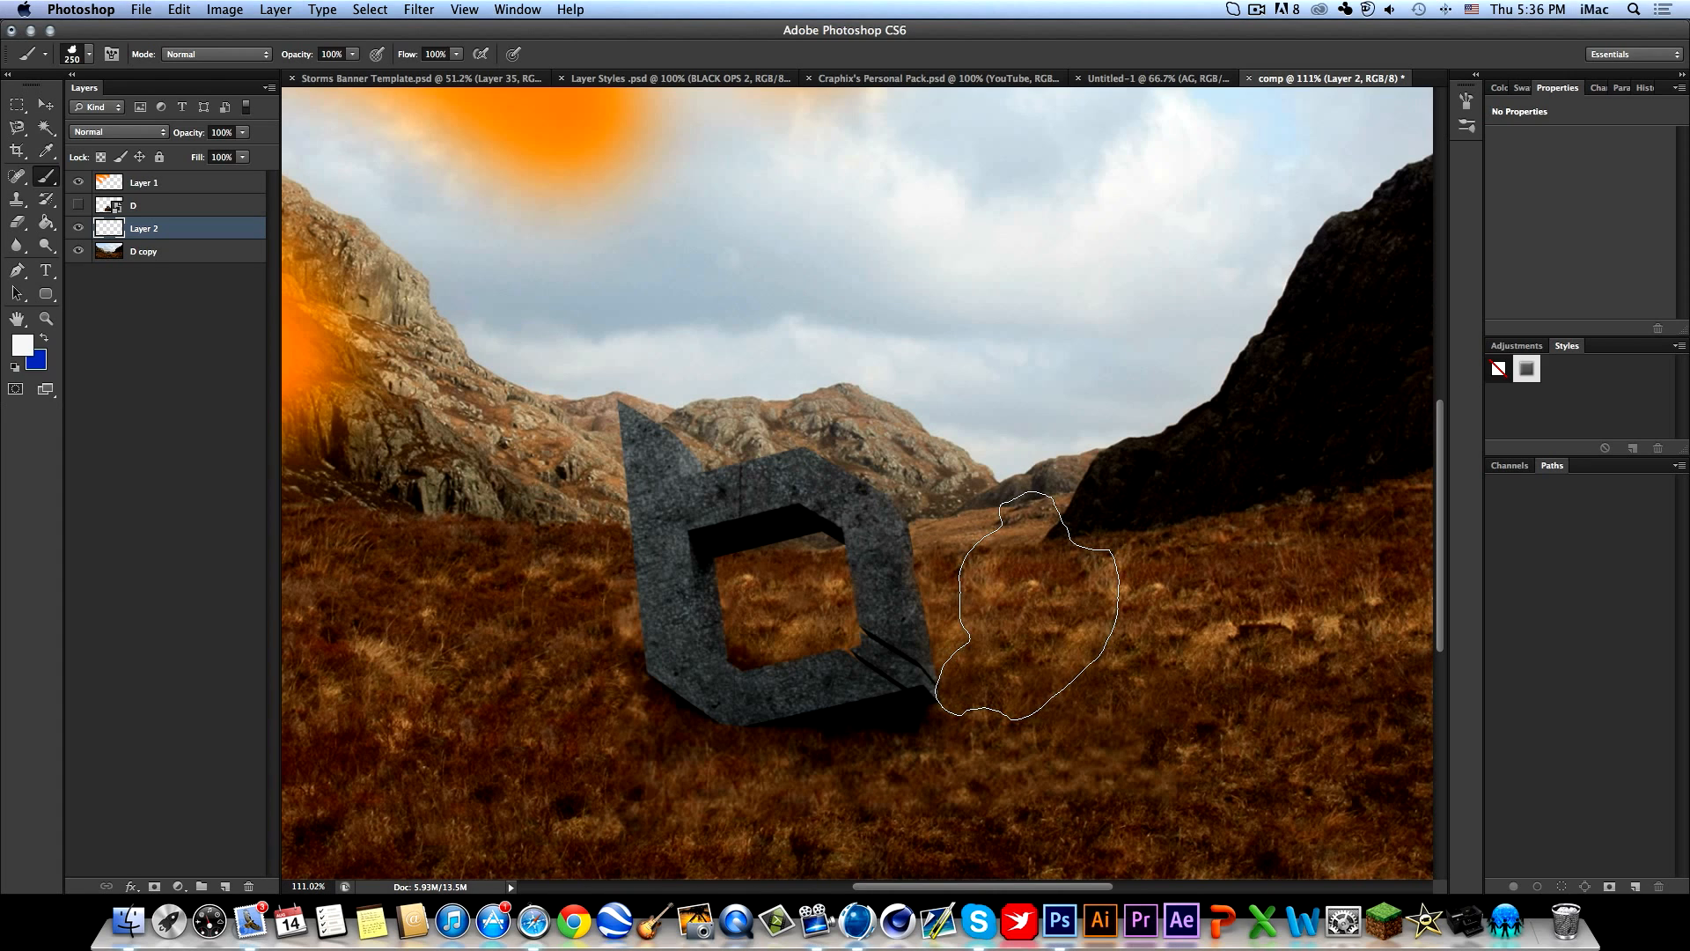
right_click(1025, 608)
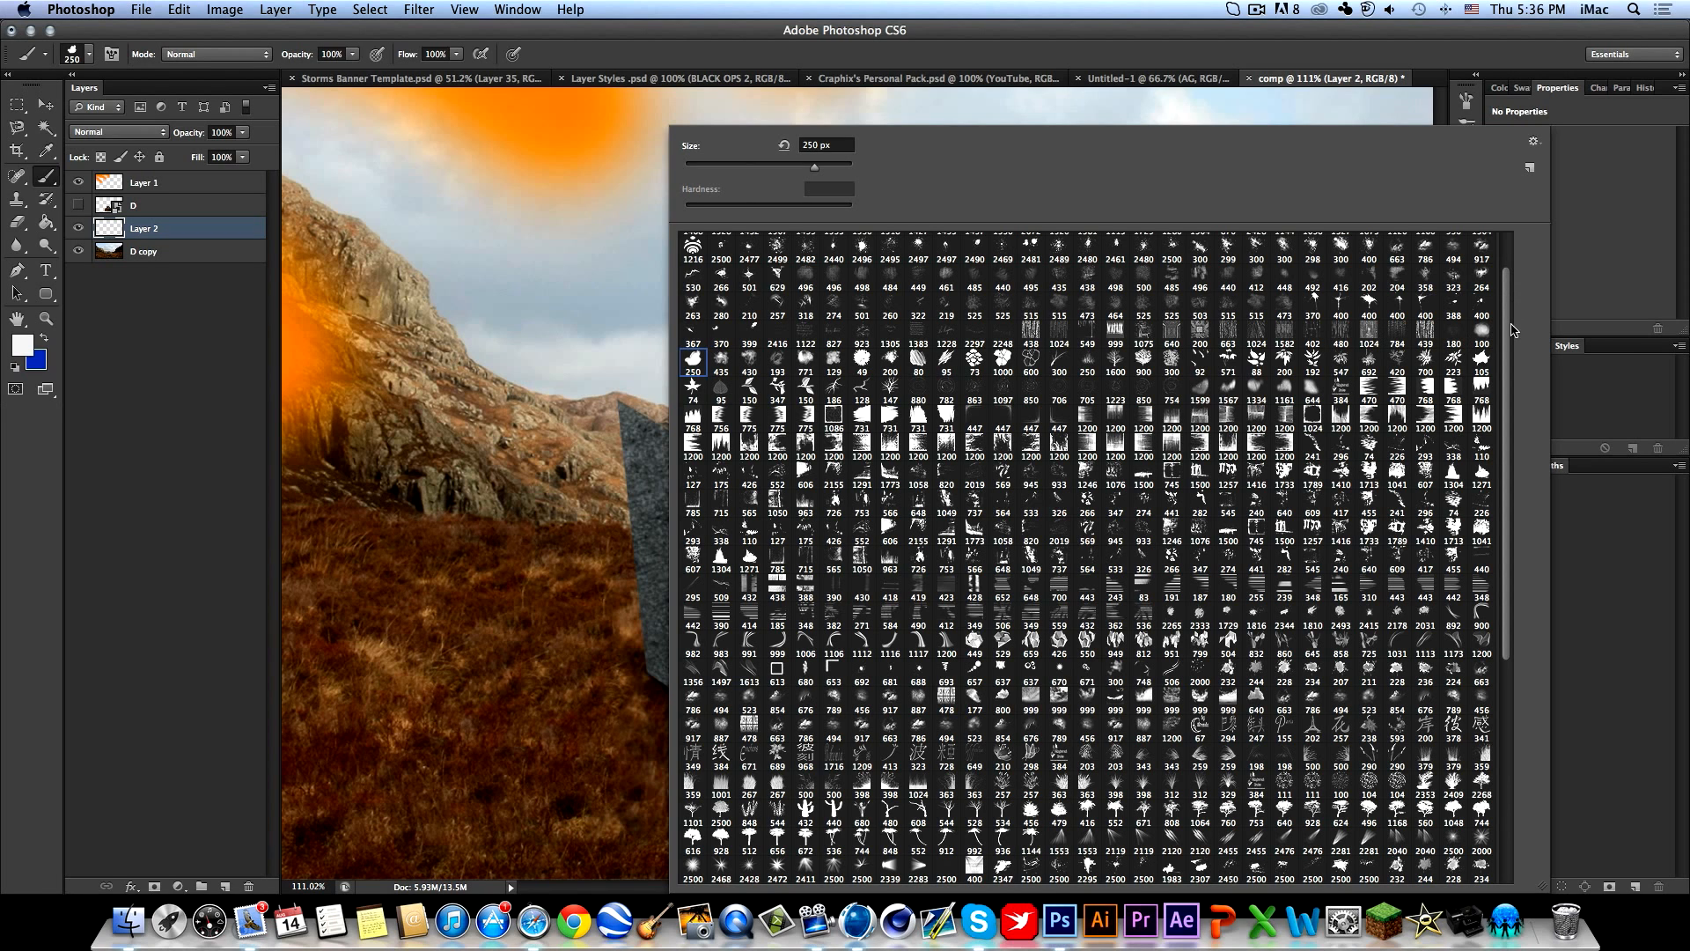
scroll(1508, 337, "up", 8)
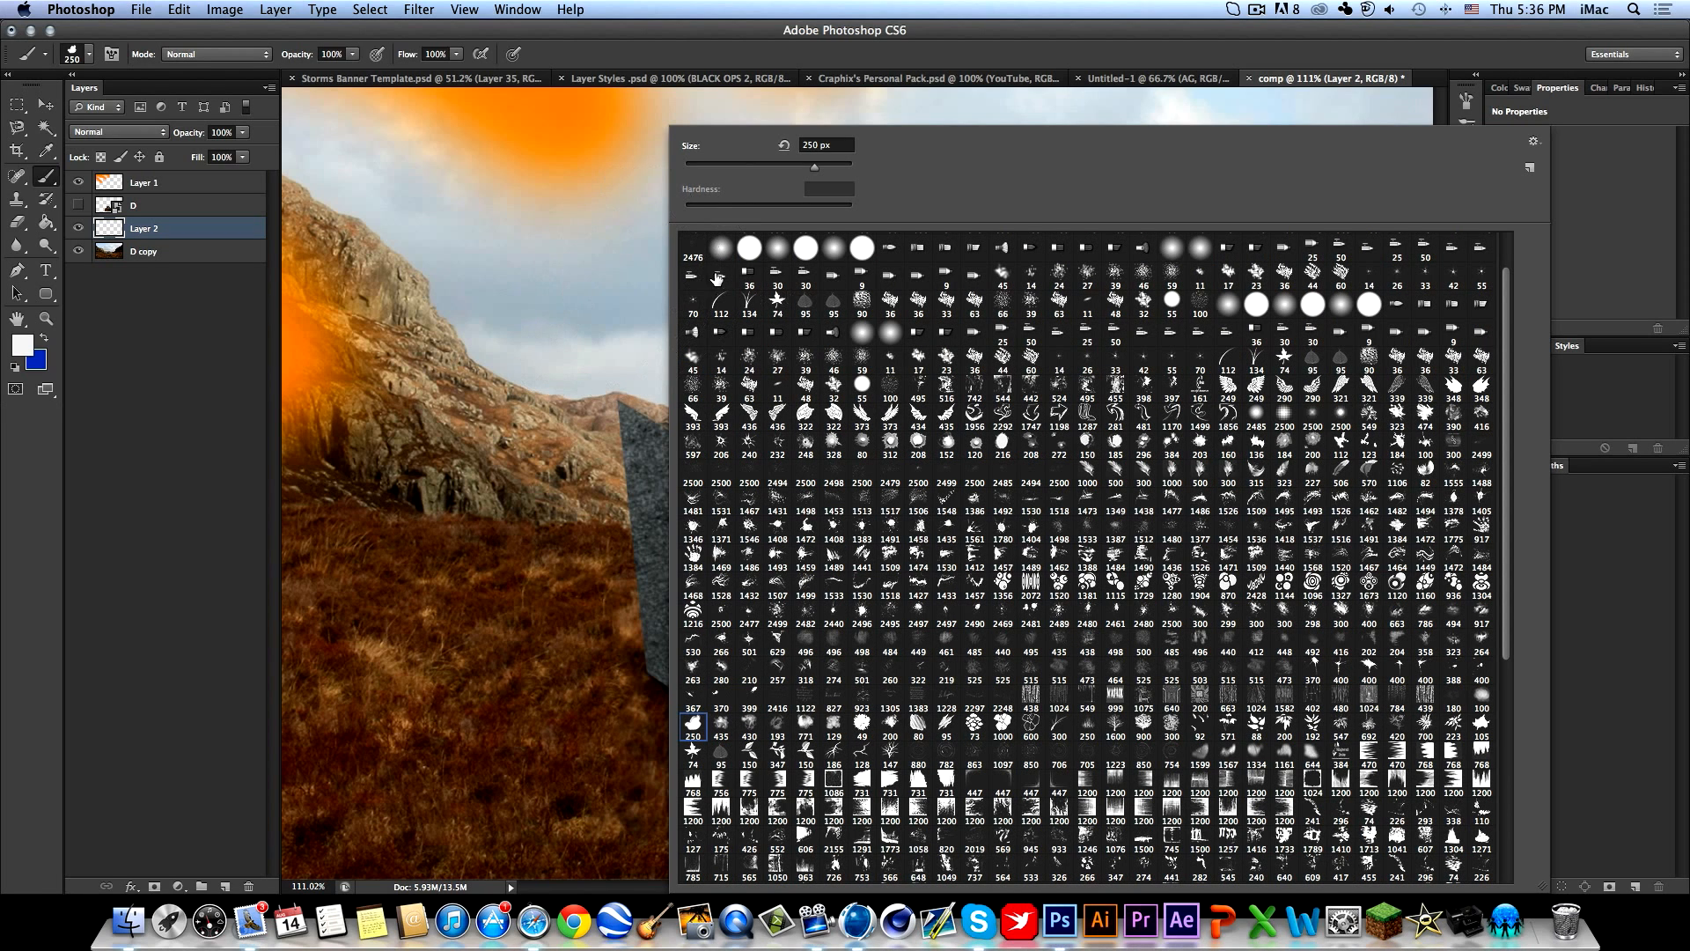
left_click(525, 396)
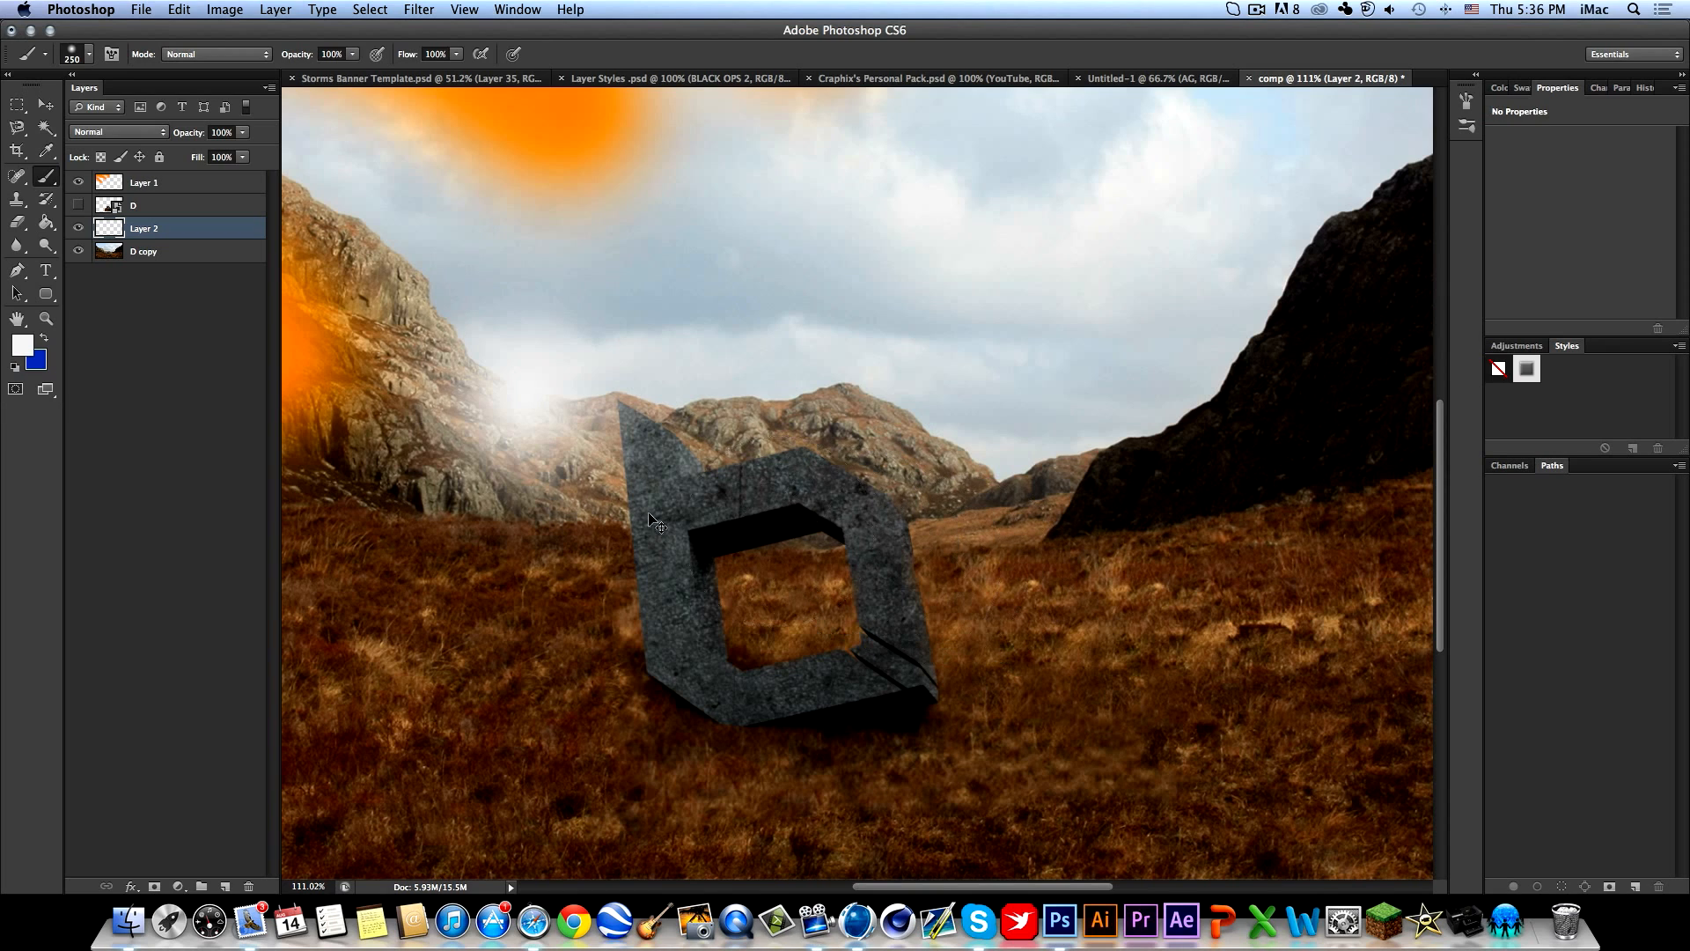
key("cmd+z")
Set the foreground colour to black (000000) and lower the empty Layer 2's opacity to 29%.
left_click(22, 345)
left_click_drag(210, 766, 143, 780)
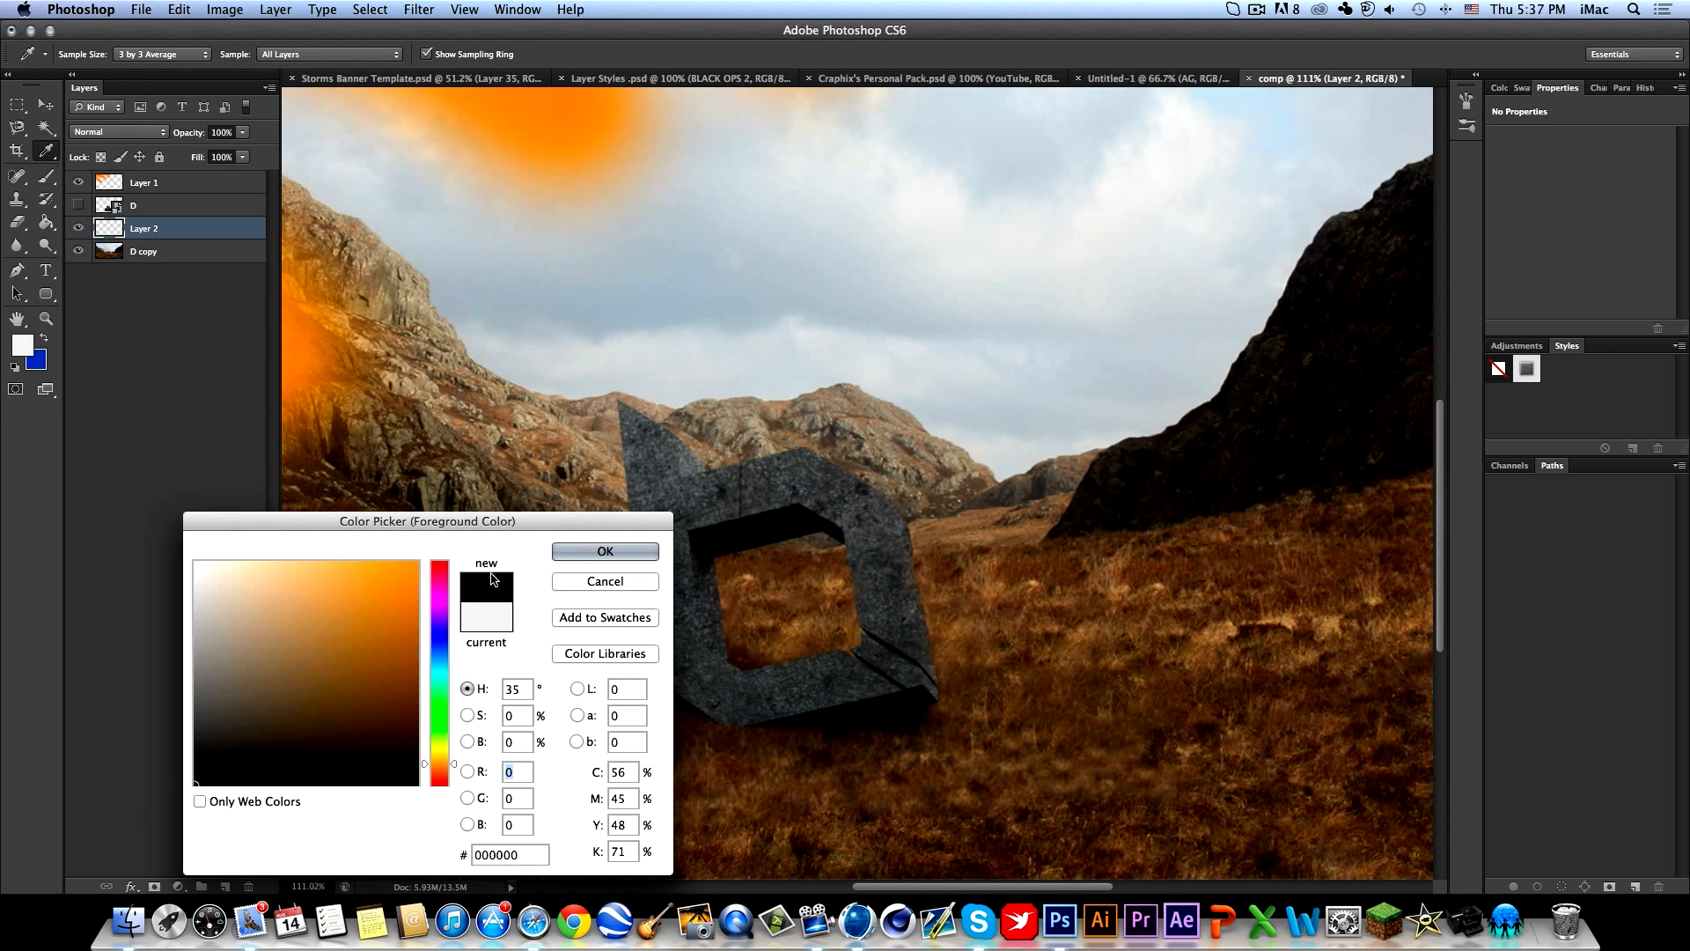
left_click(569, 549)
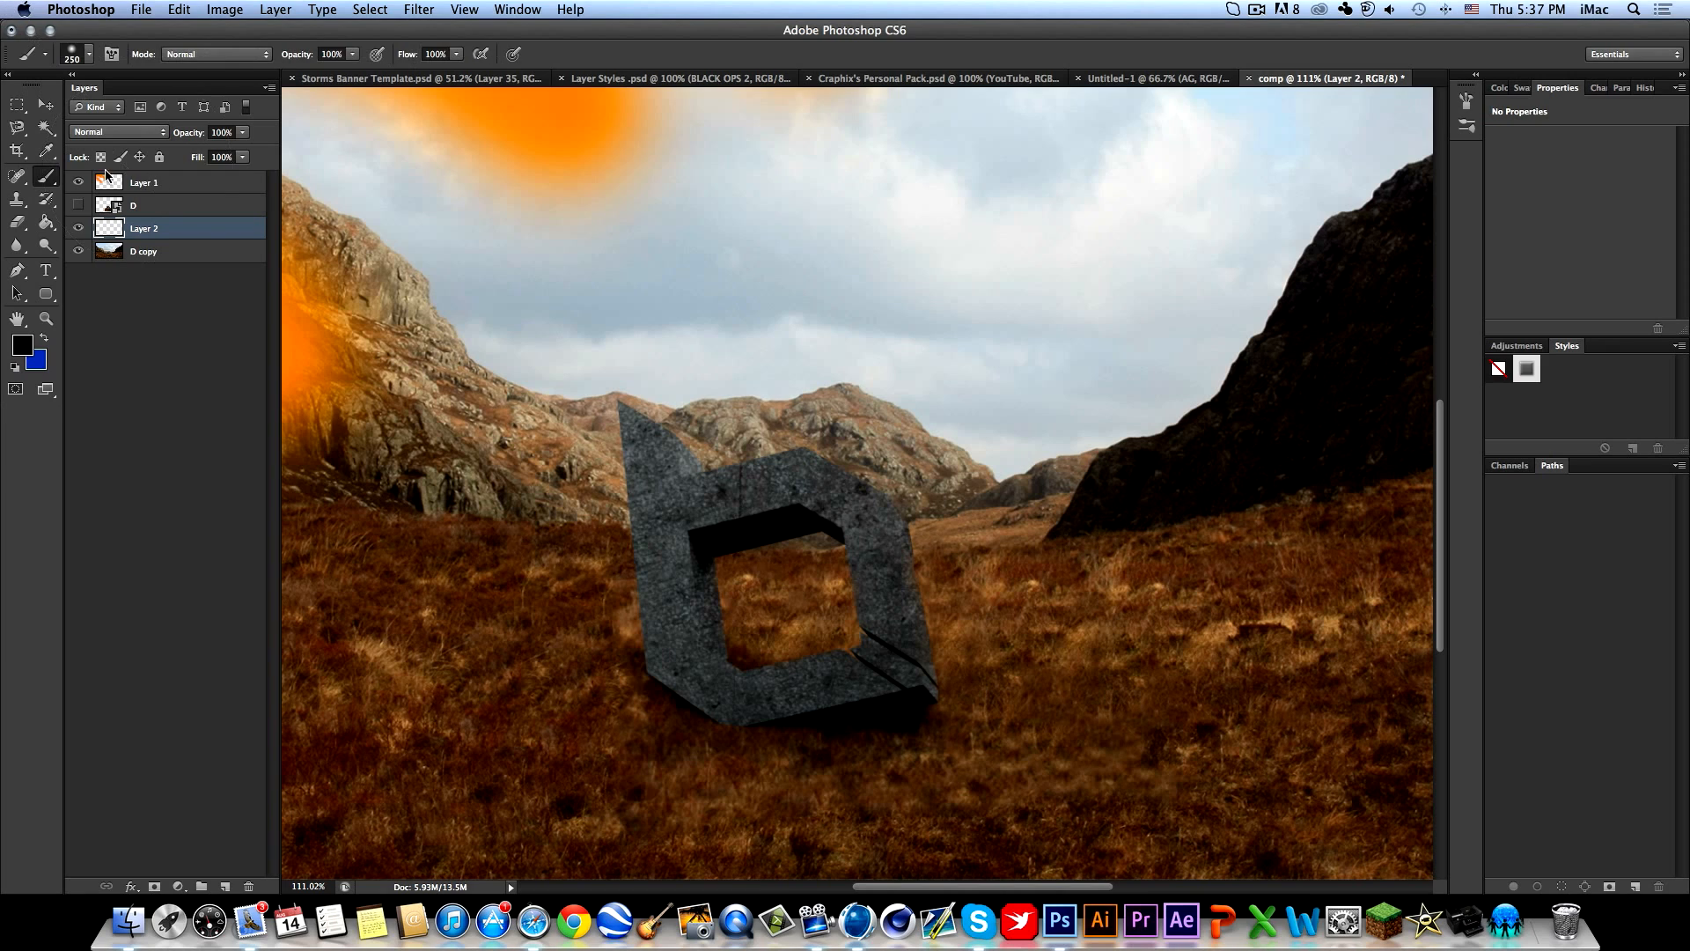
left_click(243, 134)
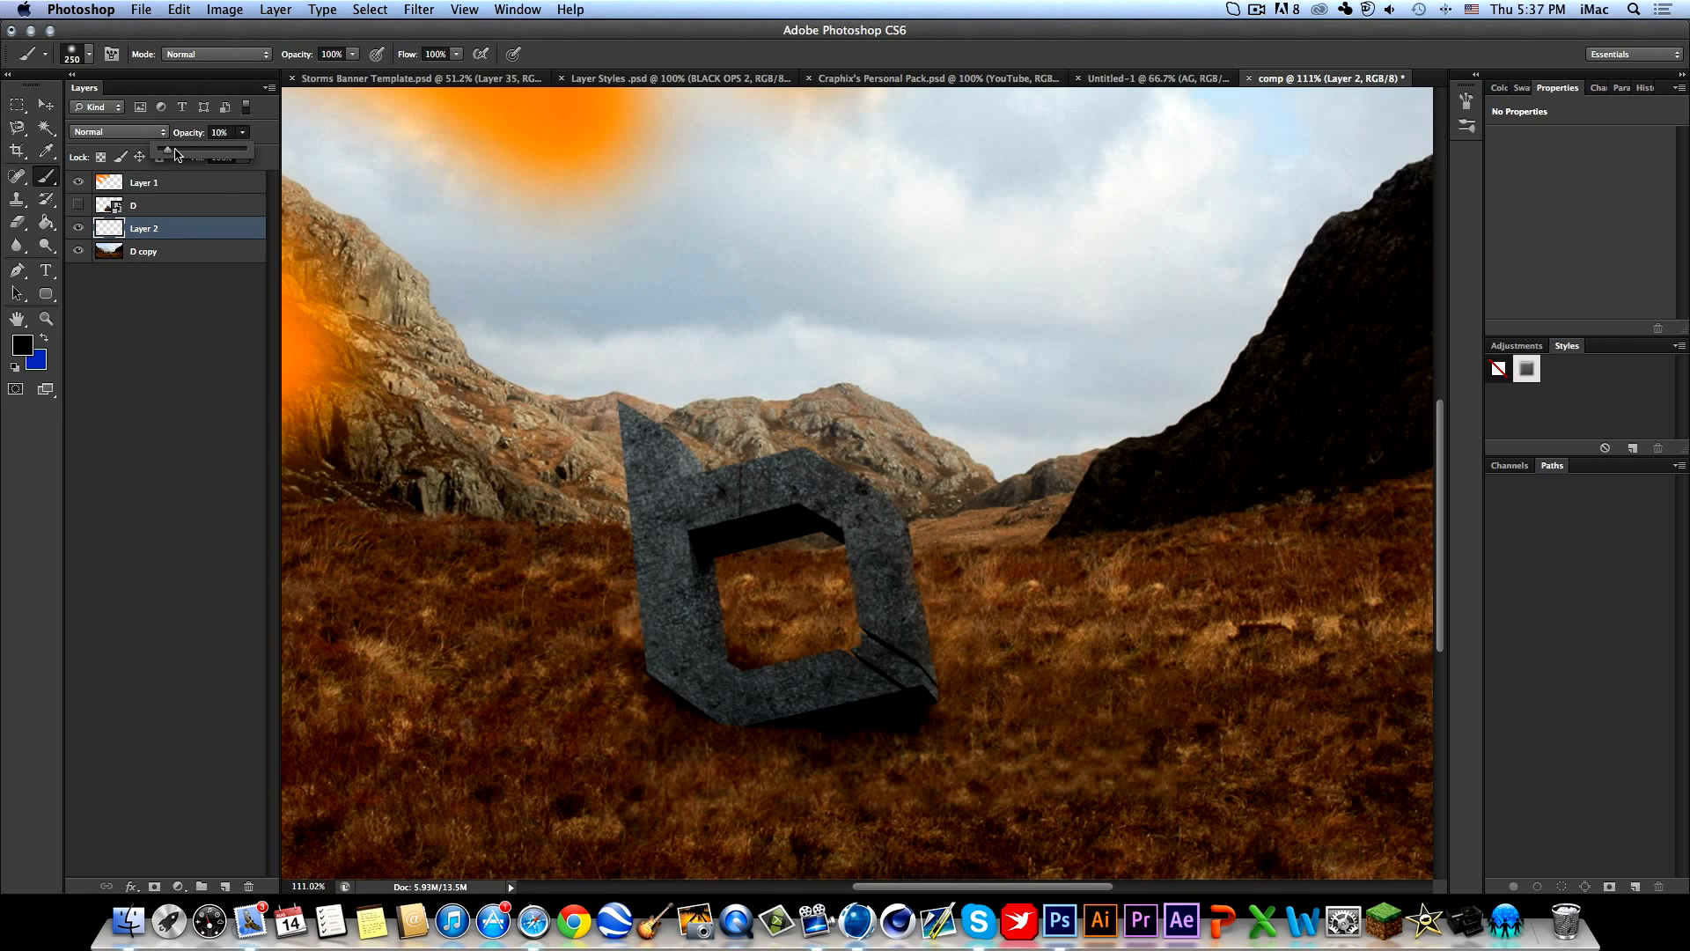
left_click(146, 476)
left_click(143, 236)
Paint a soft black ground shadow beneath the logo and out past its lower-right corner, starting with a 175 px brush.
key("bracketleft")
key("bracketleft")
key("bracketleft")
key("bracketleft")
key("bracketleft")
key("bracketleft")
key("bracketleft")
key("bracketleft")
key("bracketleft")
key("bracketleft")
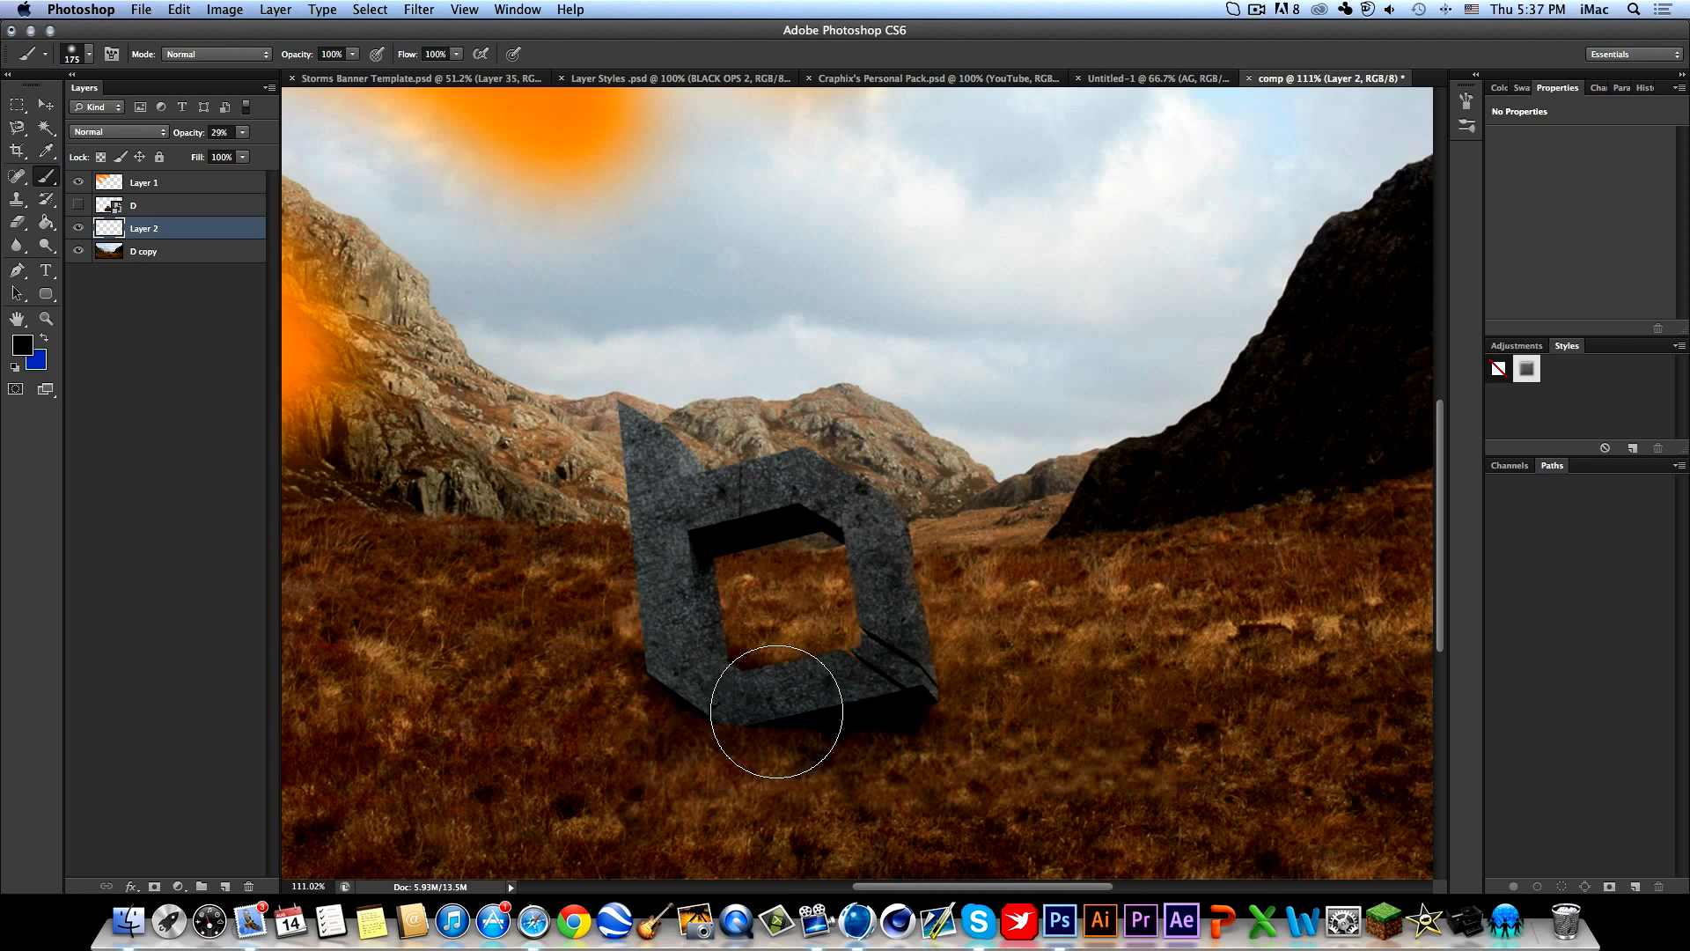
mouse_move(764, 738)
left_mouse_down()
mouse_move(890, 747)
mouse_move(955, 685)
mouse_move(942, 712)
mouse_move(1098, 732)
mouse_move(969, 690)
mouse_move(947, 721)
mouse_move(1063, 720)
mouse_move(982, 702)
left_mouse_up()
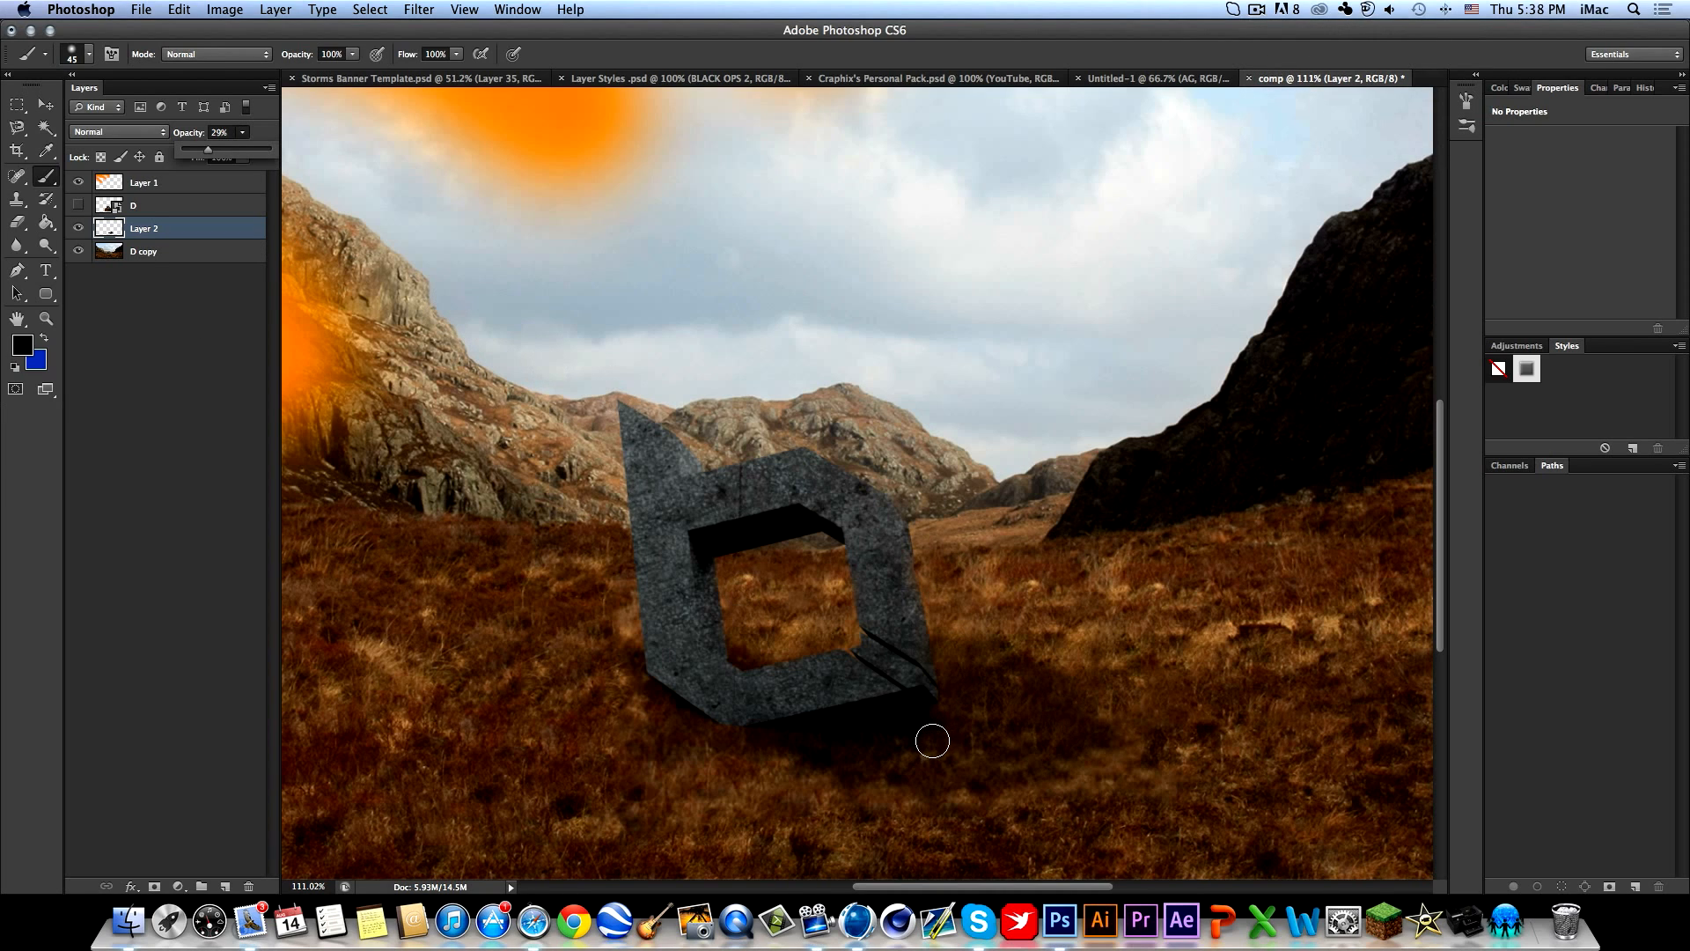
key("e")
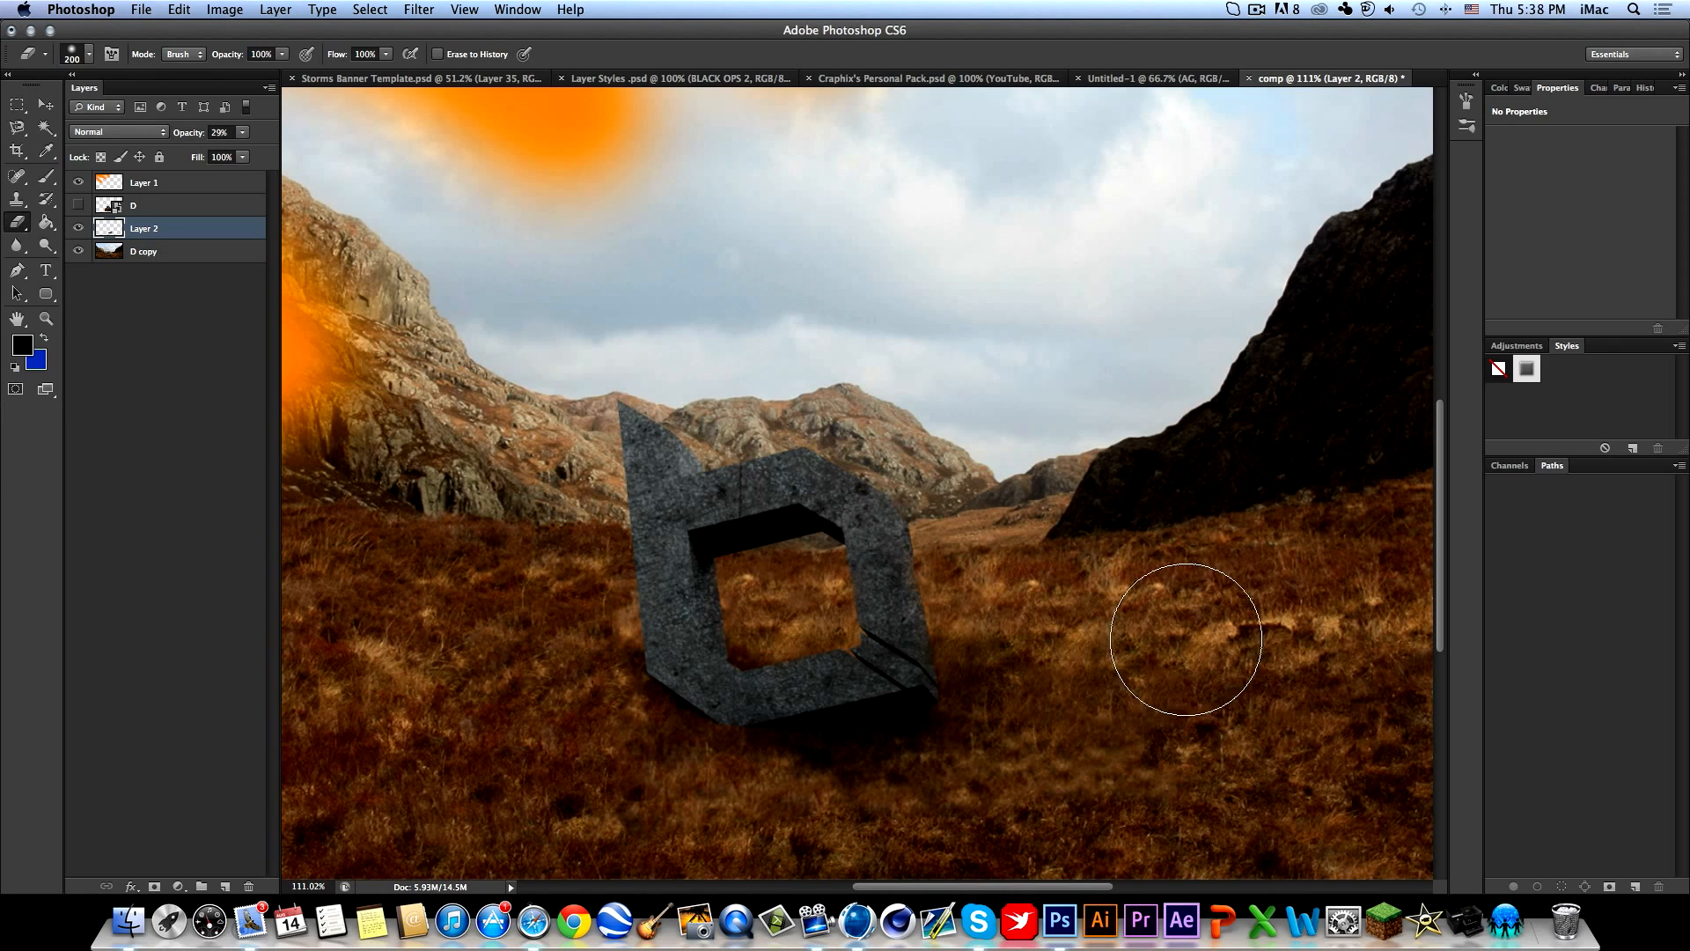
key("b")
Trace a Pen tool path from the logo's top-left tip down its left side, along its base, and up its right side.
key("p")
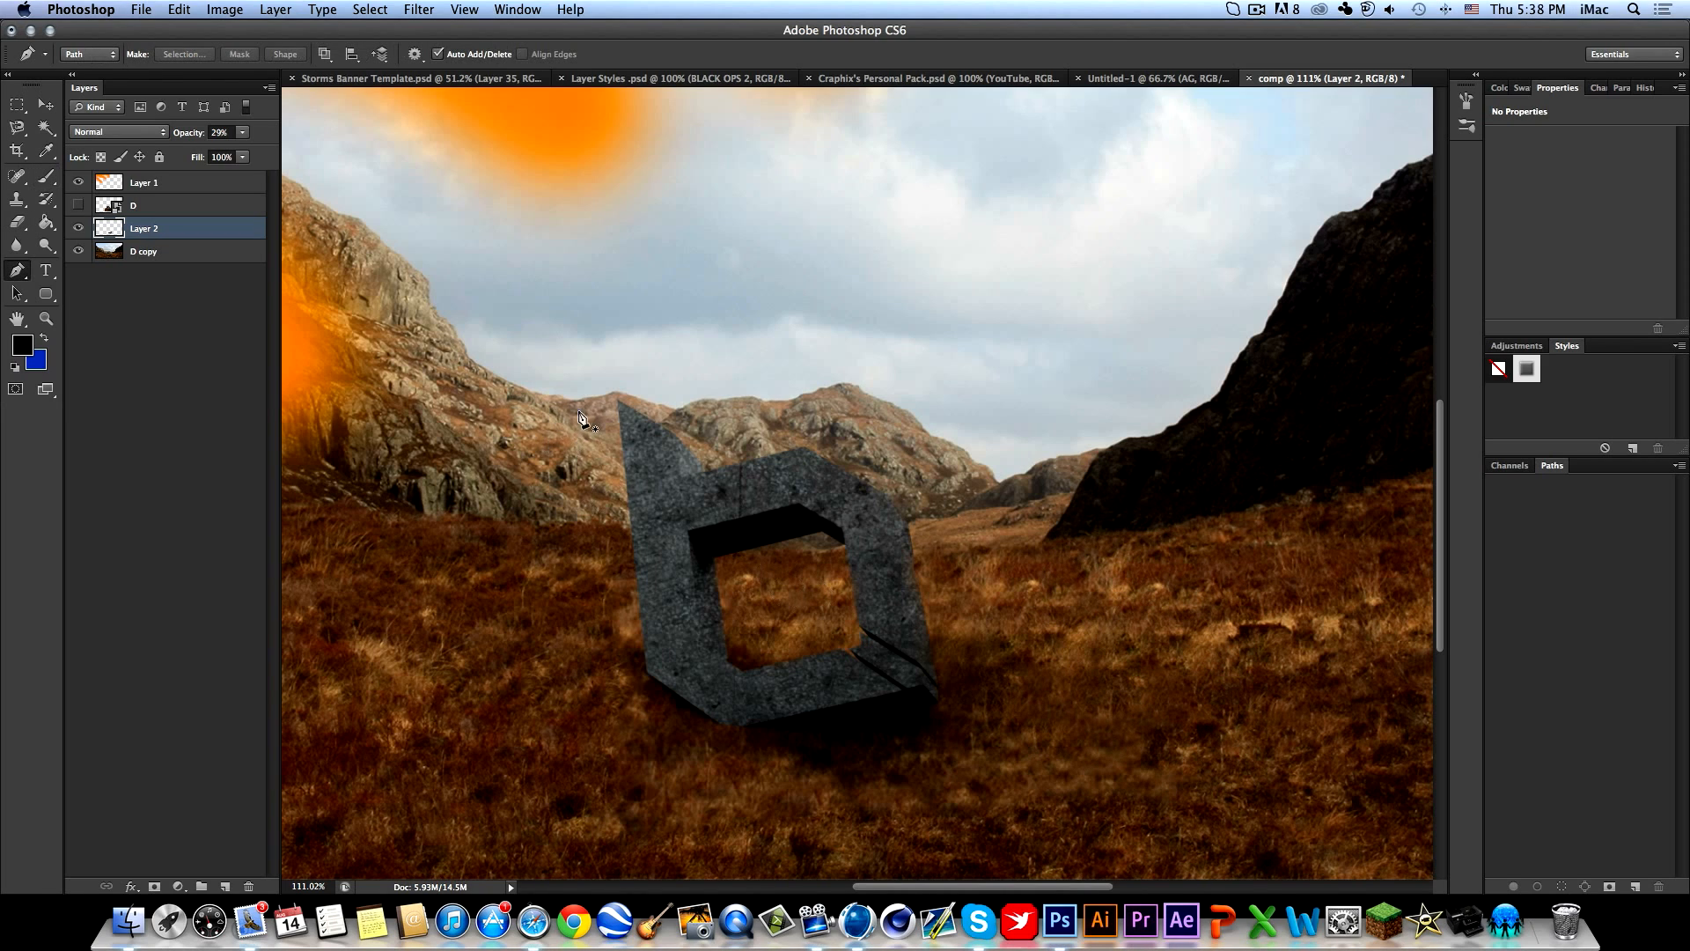
left_click(616, 402)
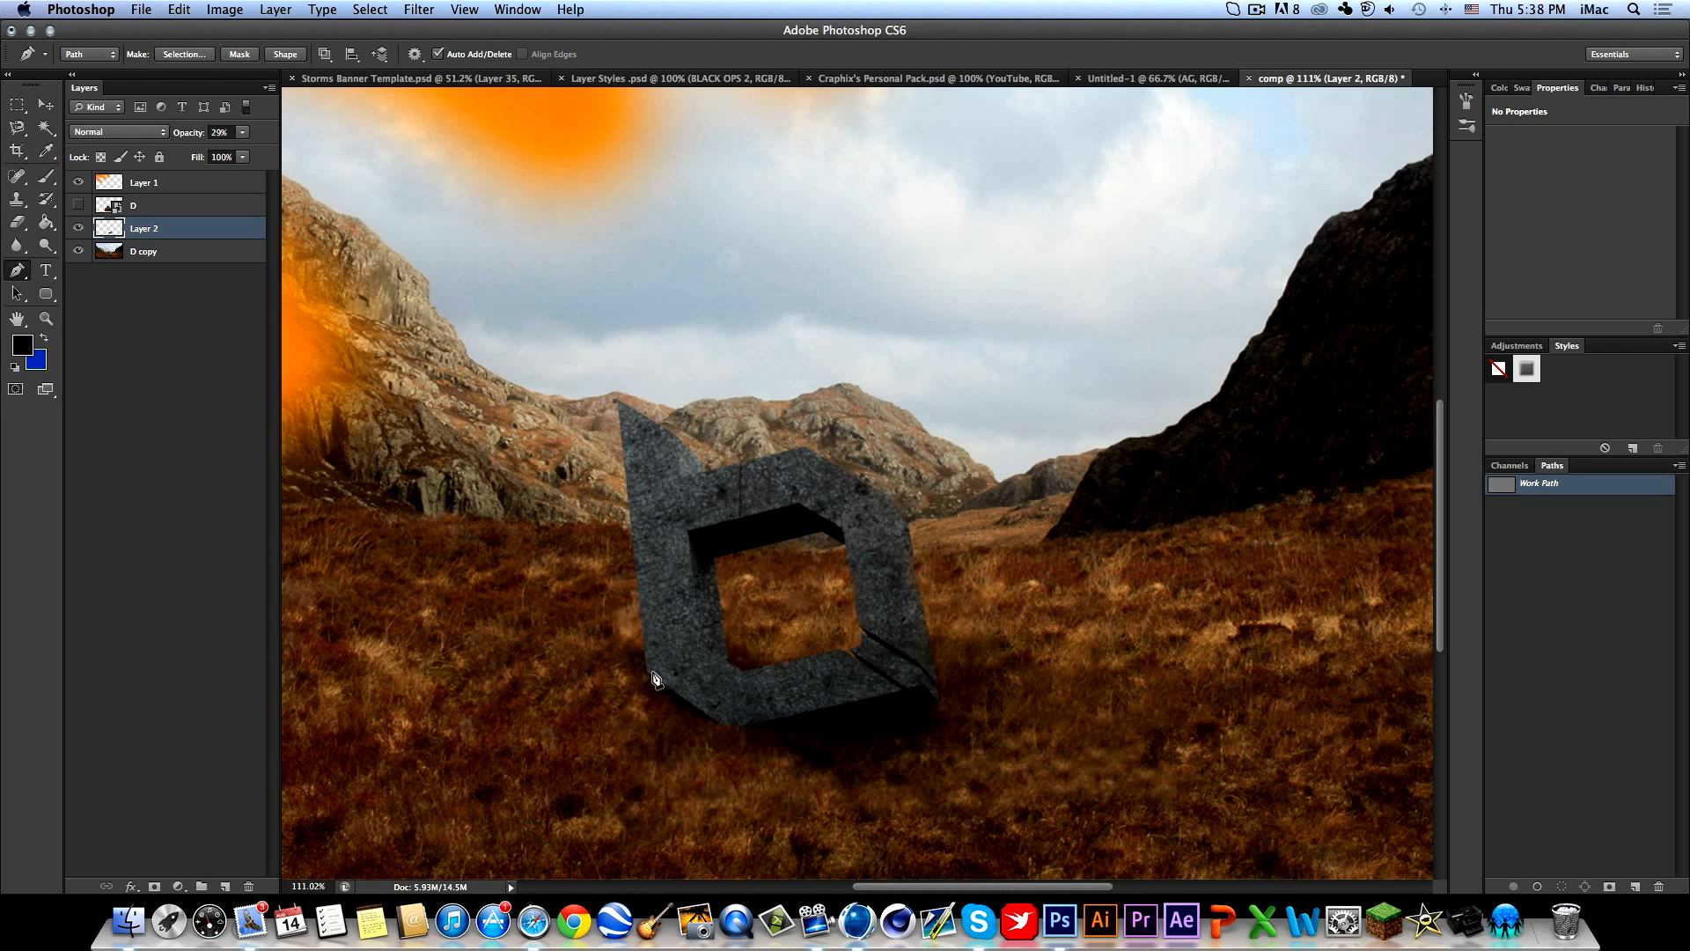
left_click(647, 671)
left_click(728, 726)
left_click(927, 685)
left_click(886, 502)
right_click(987, 565)
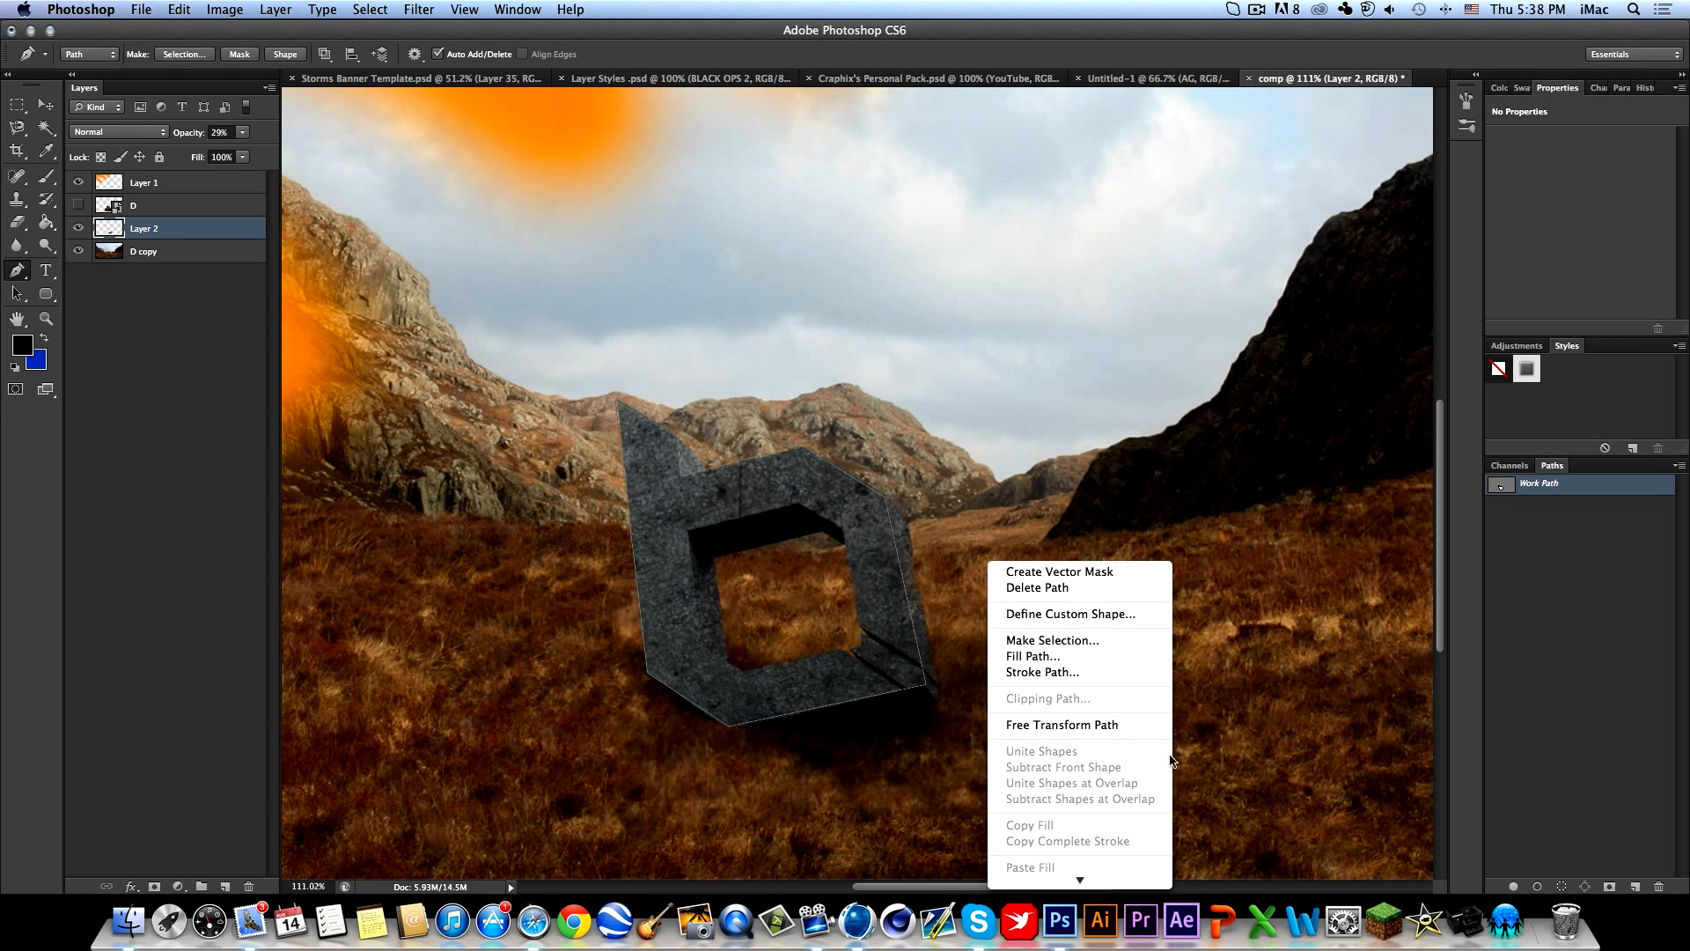
left_click(1035, 660)
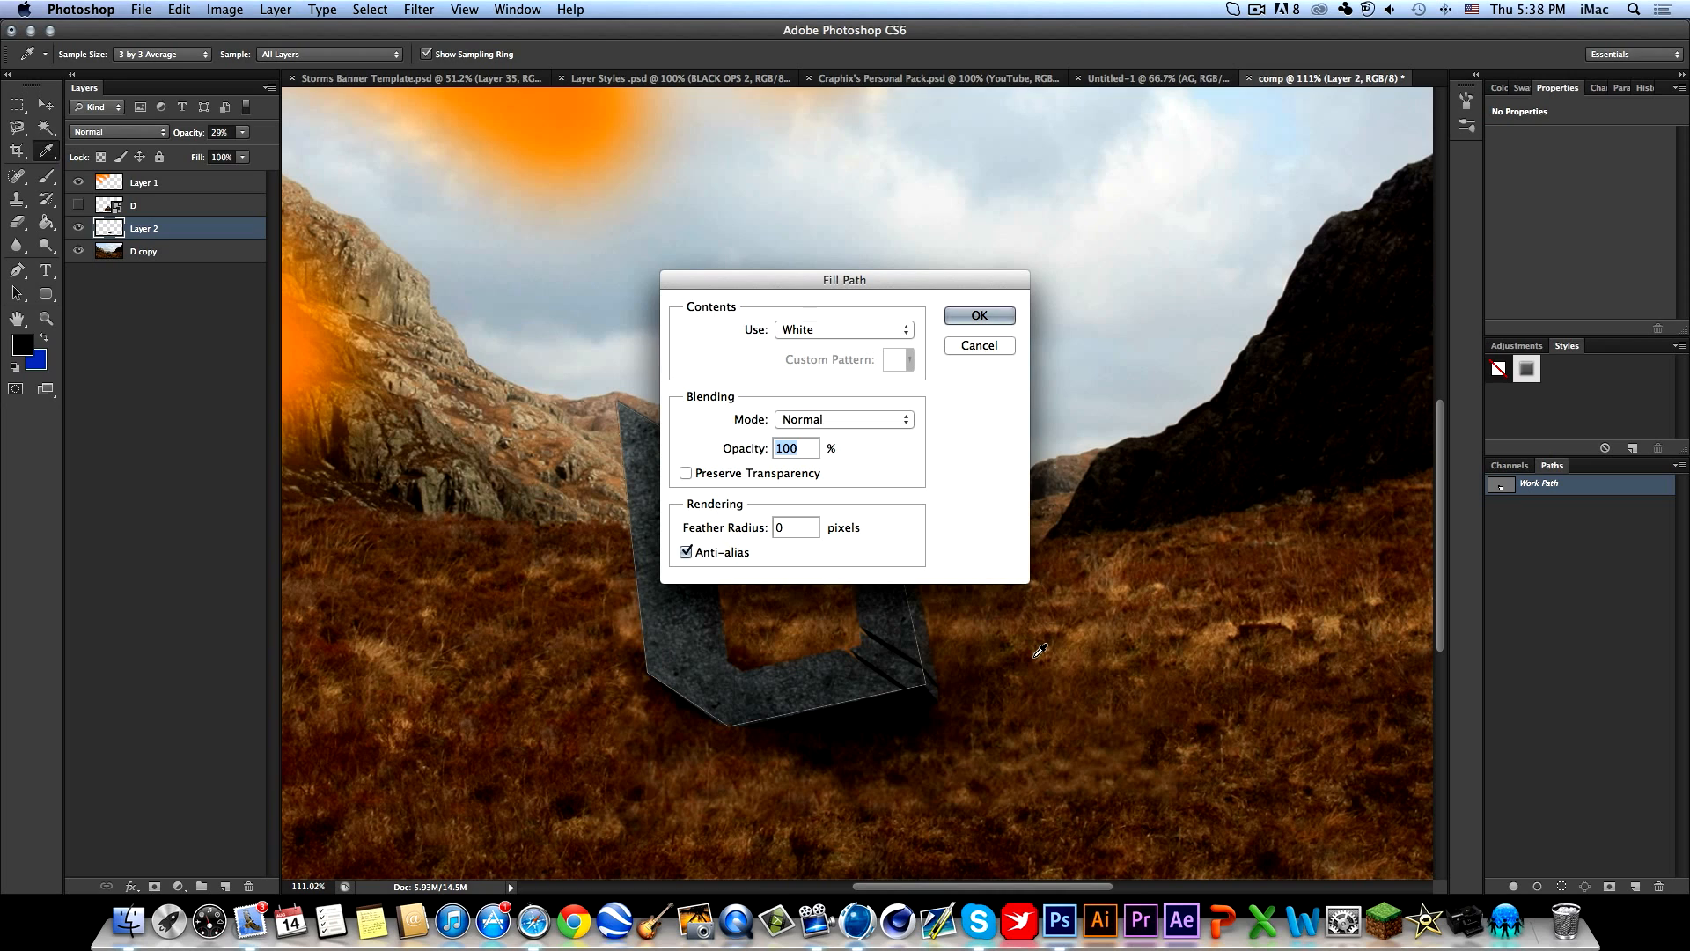
left_click(826, 328)
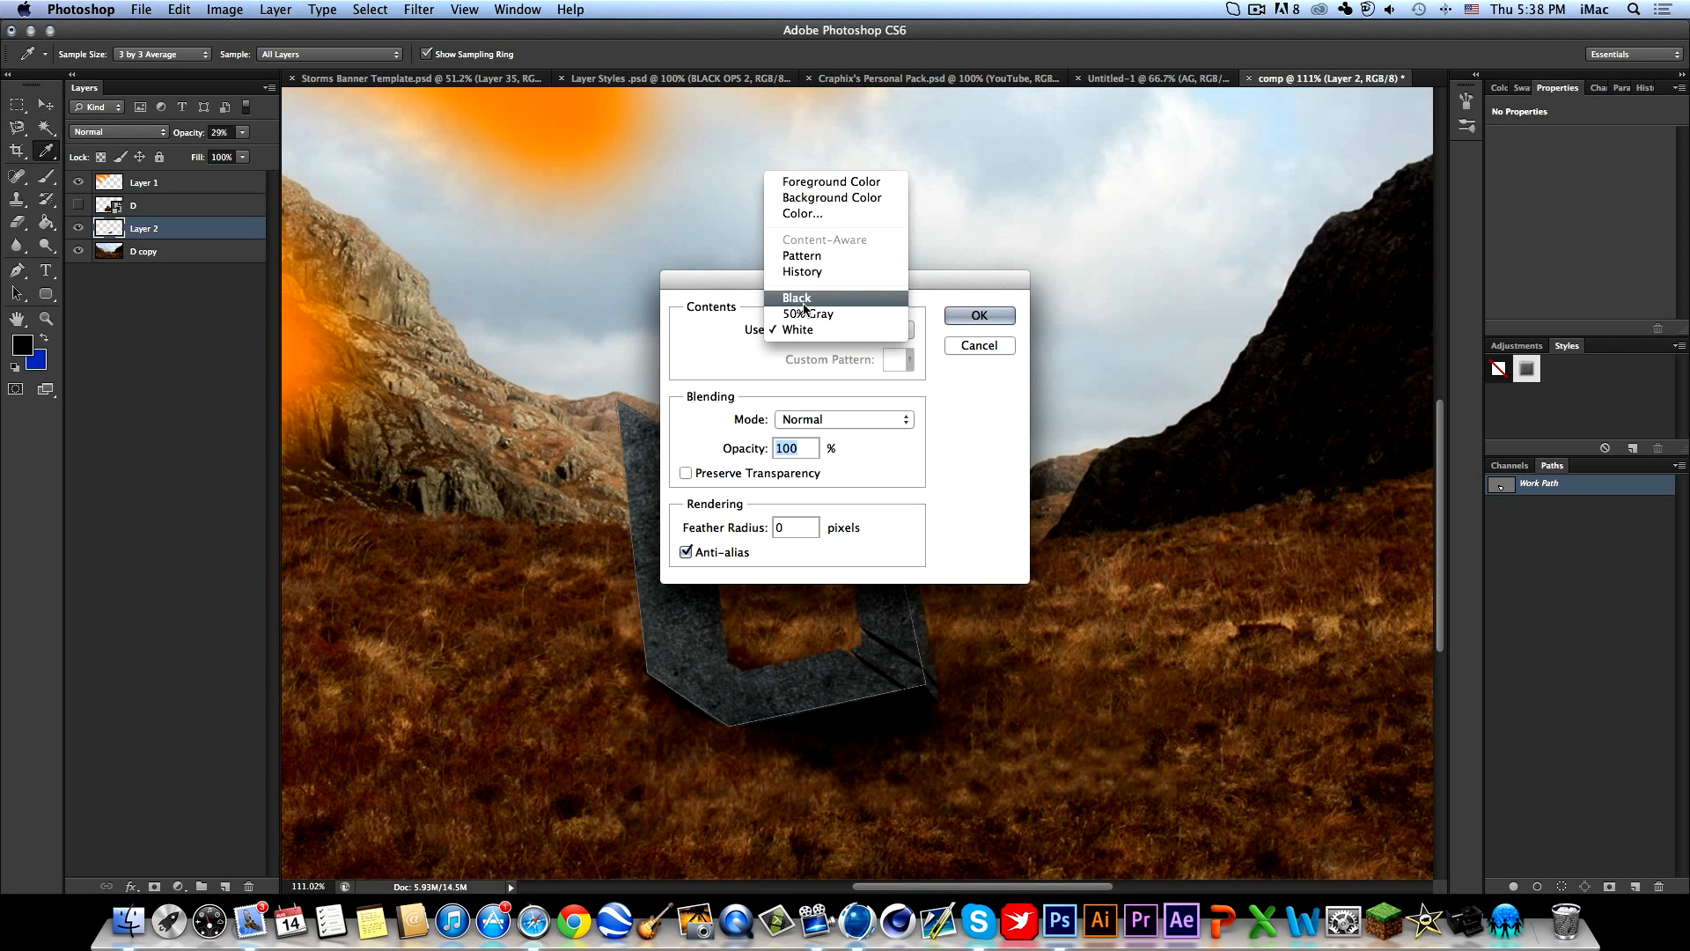
left_click(803, 299)
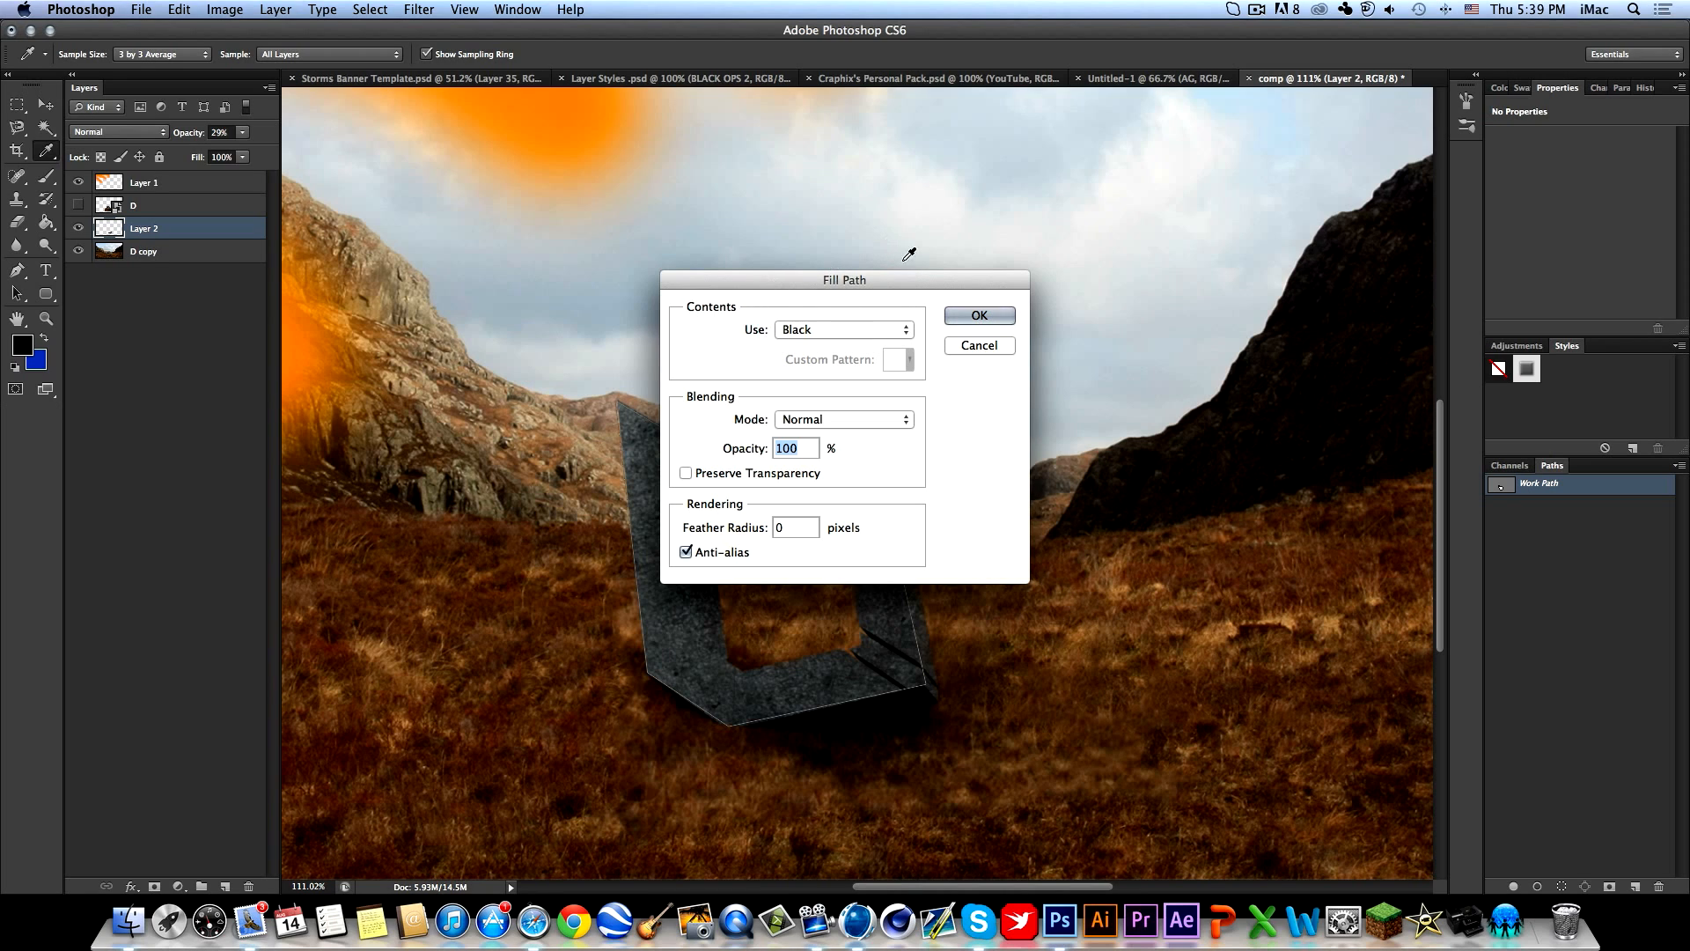
left_click(997, 346)
Add a new layer above Layer 2 and fill the traced logo path with black on it, undoing the mistaken white fill.
left_click(224, 884)
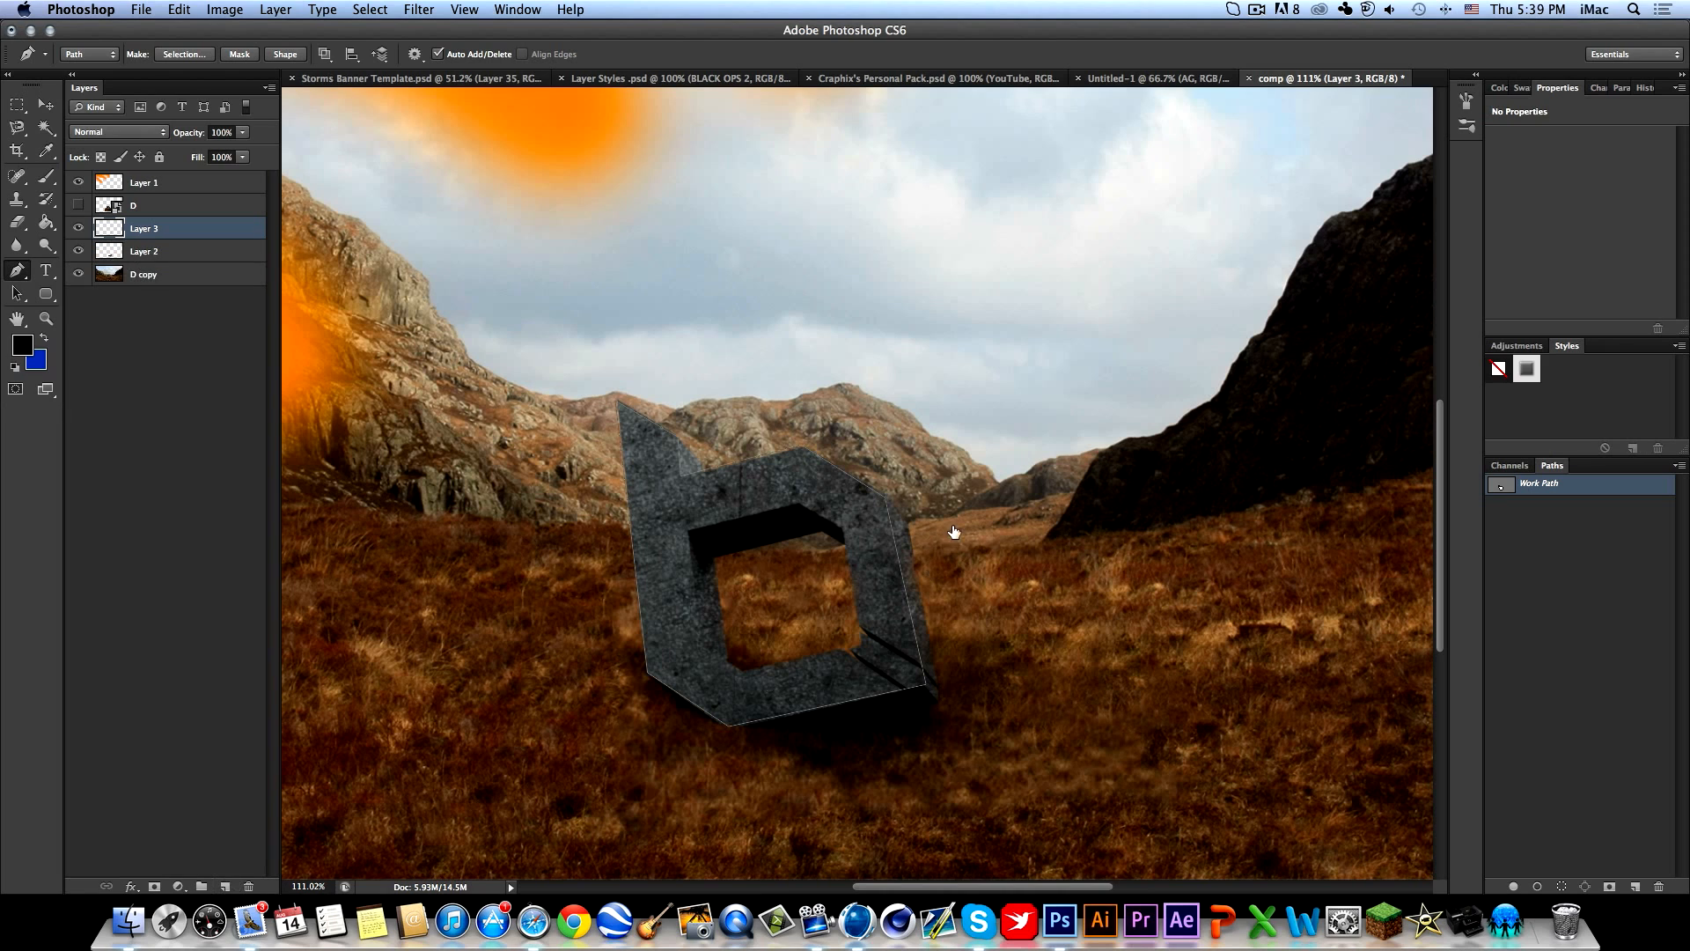
right_click(1004, 589)
left_click(999, 620)
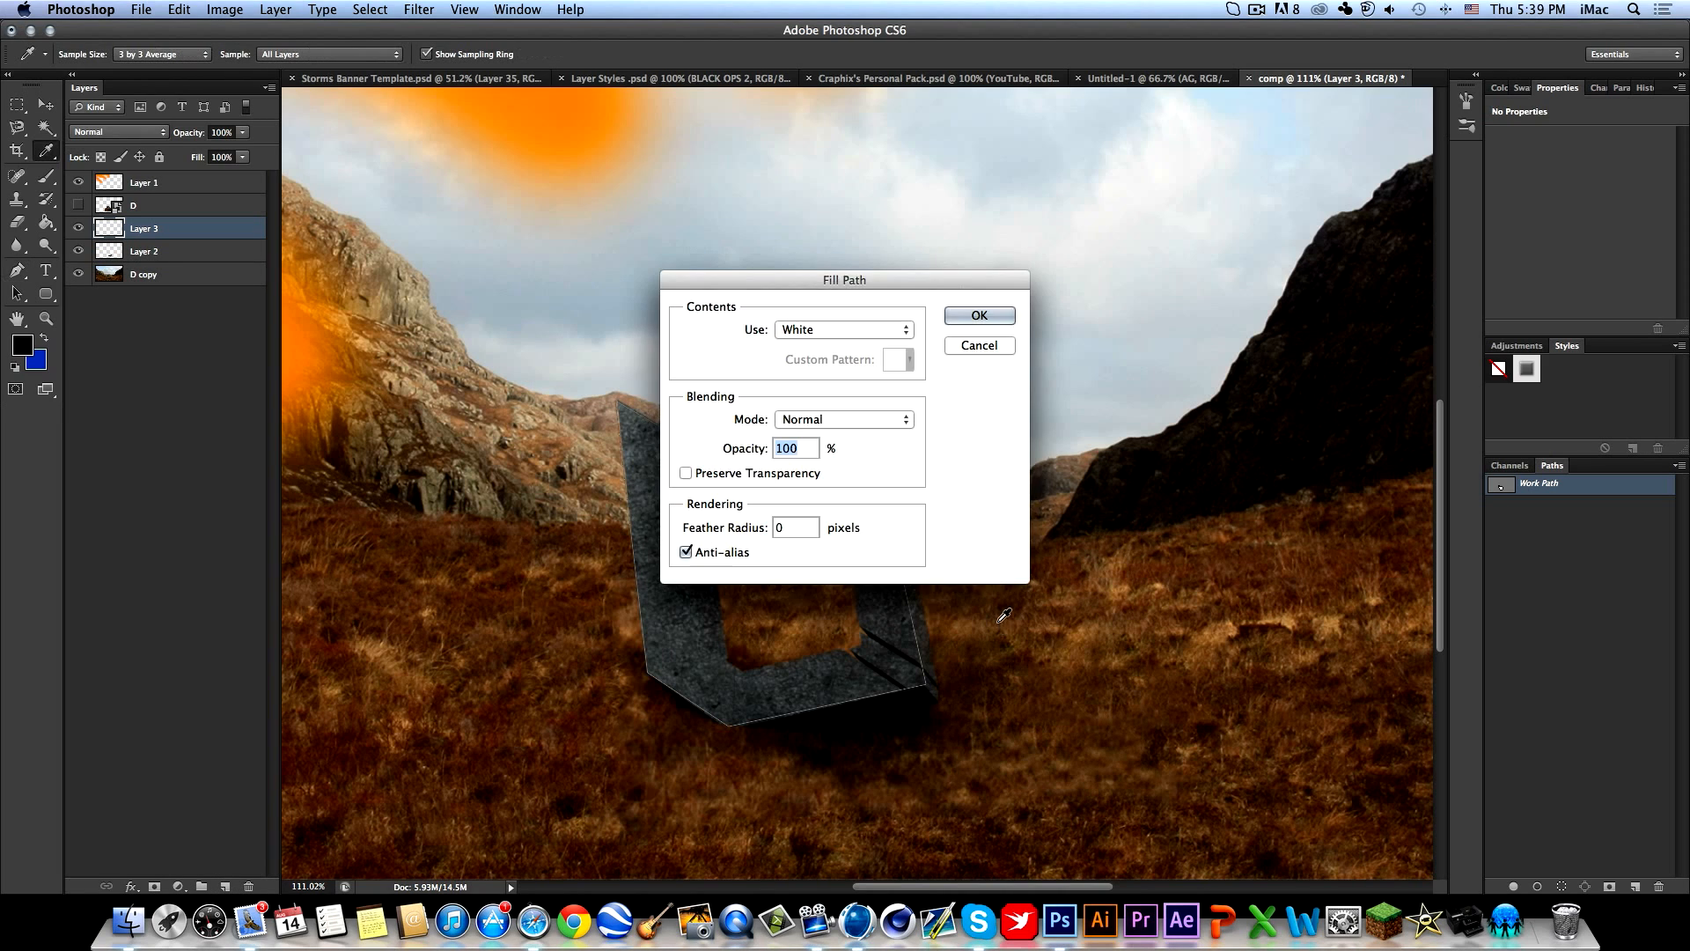
key("Return")
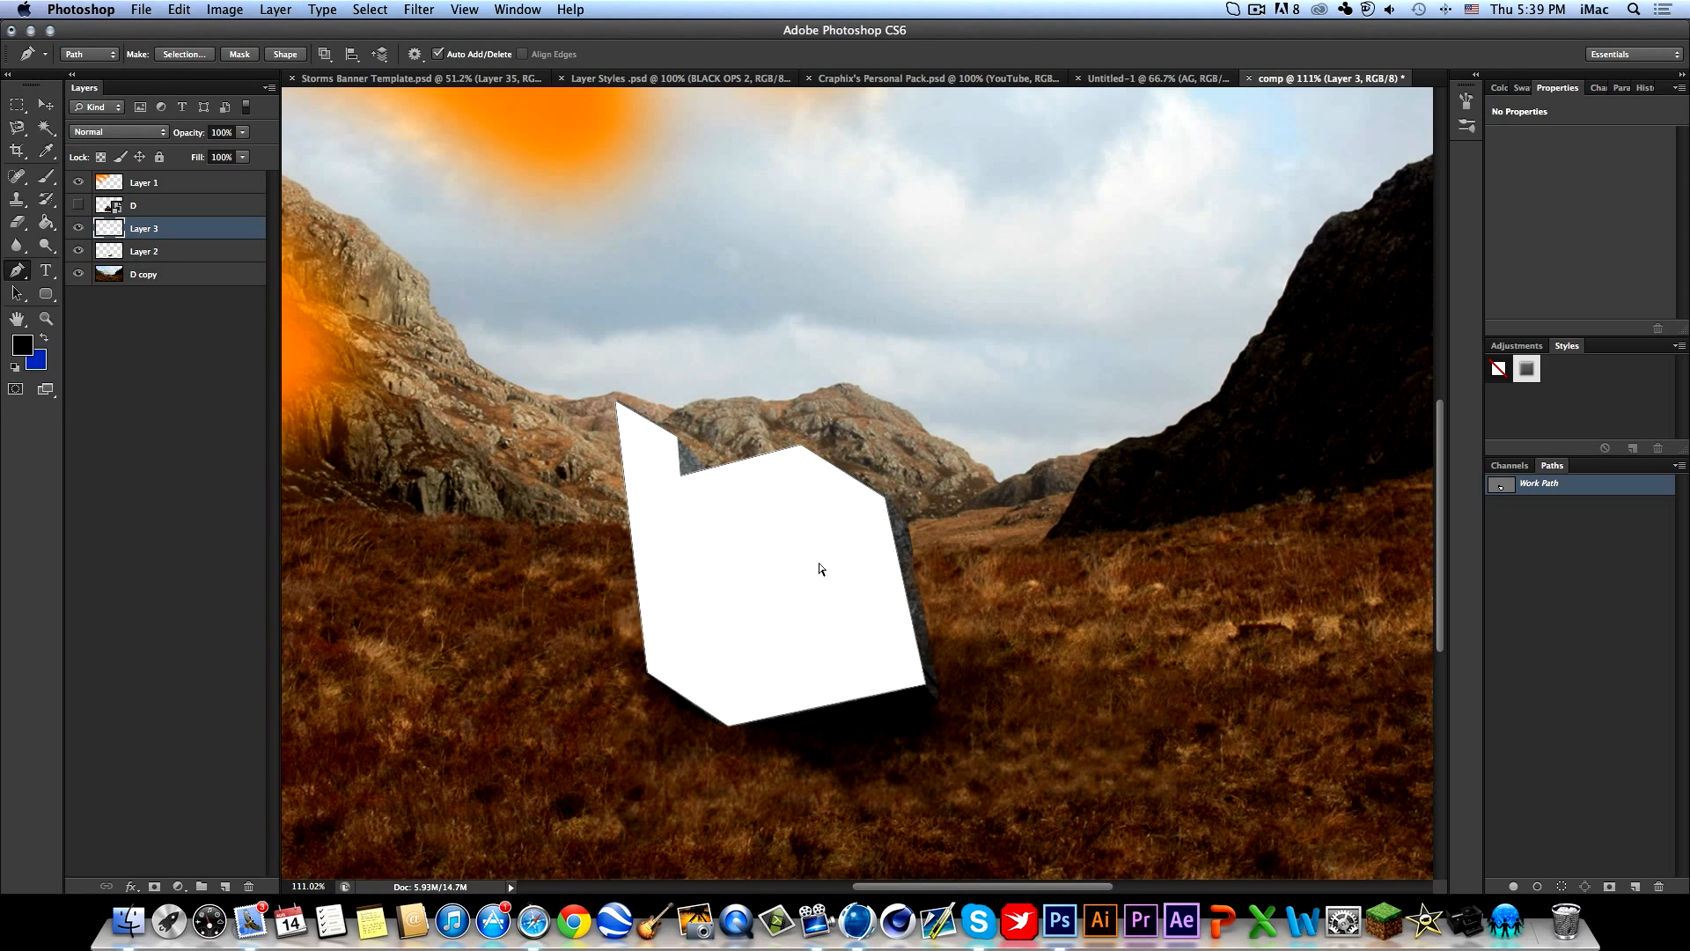
key("ctrl+z")
right_click(817, 561)
left_click(845, 653)
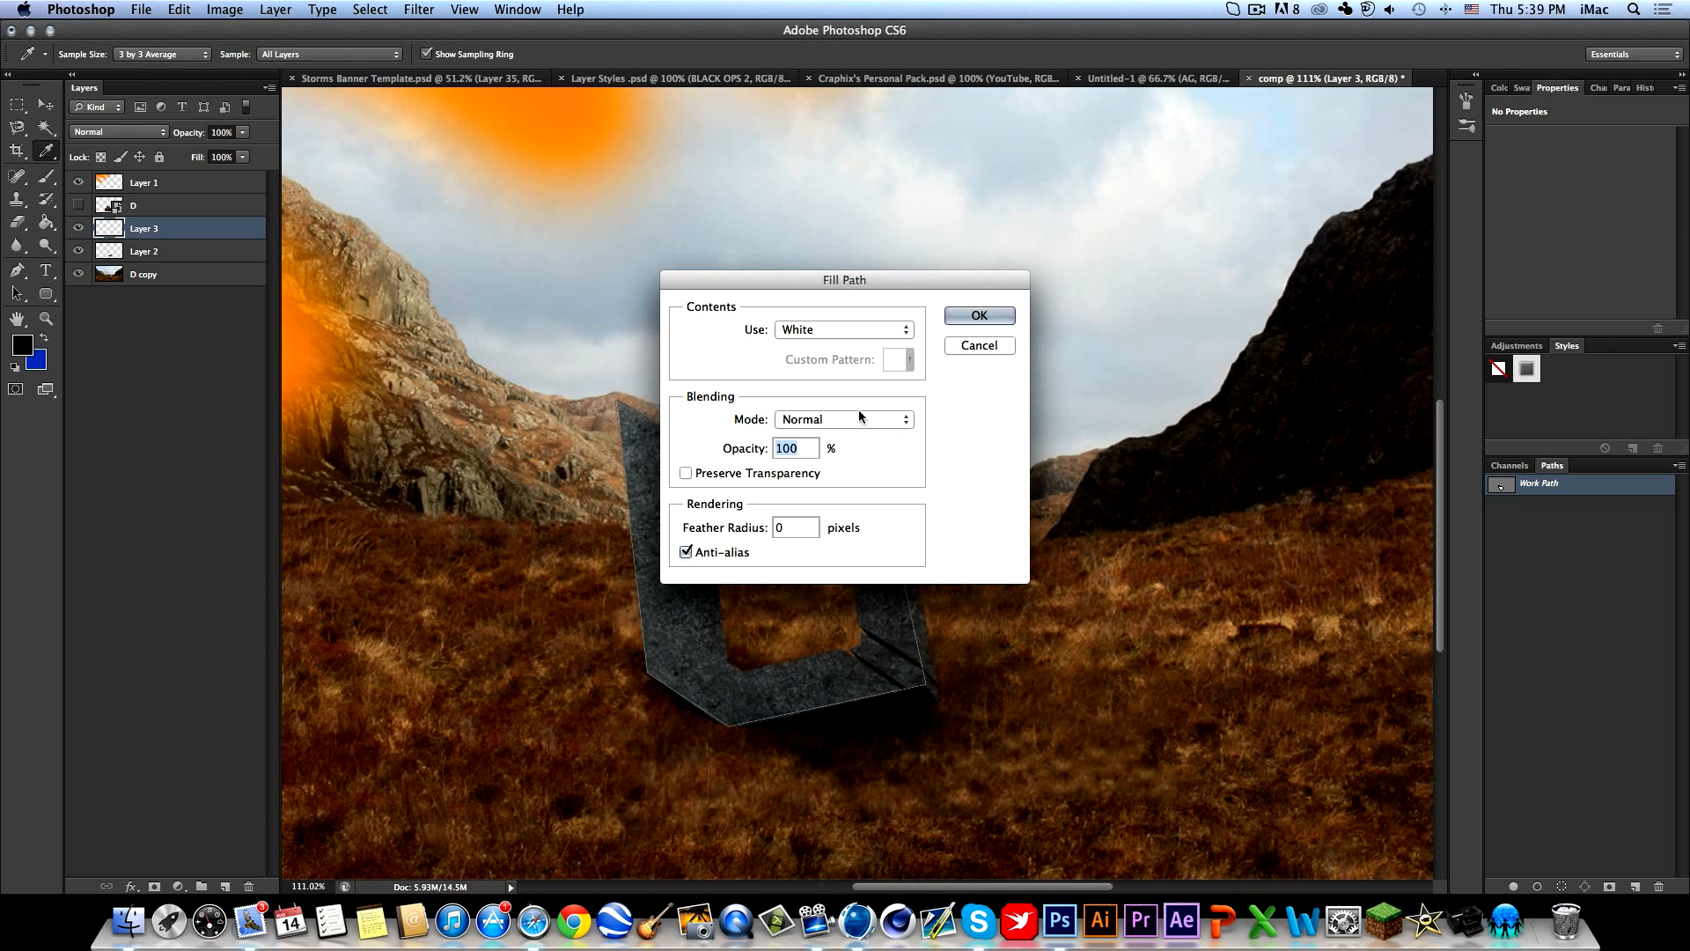
left_click(843, 330)
left_click(810, 294)
key("Return")
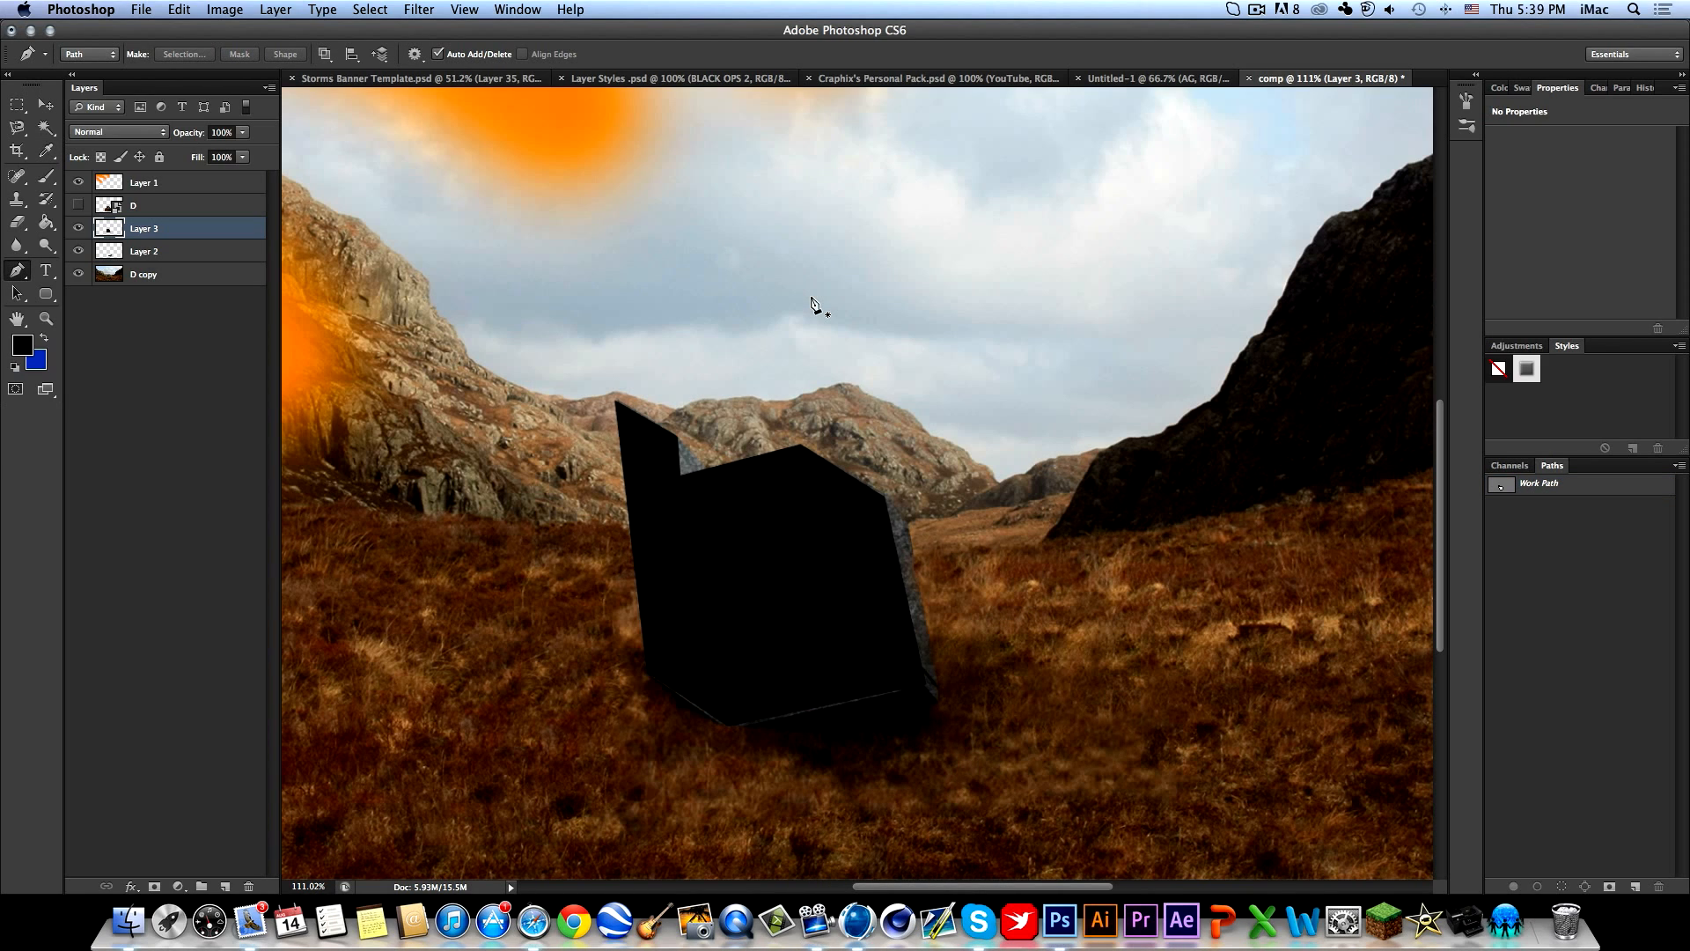
Hide Layer 3 and trace a closed Pen tool path around the logo's inner opening.
left_click(78, 228)
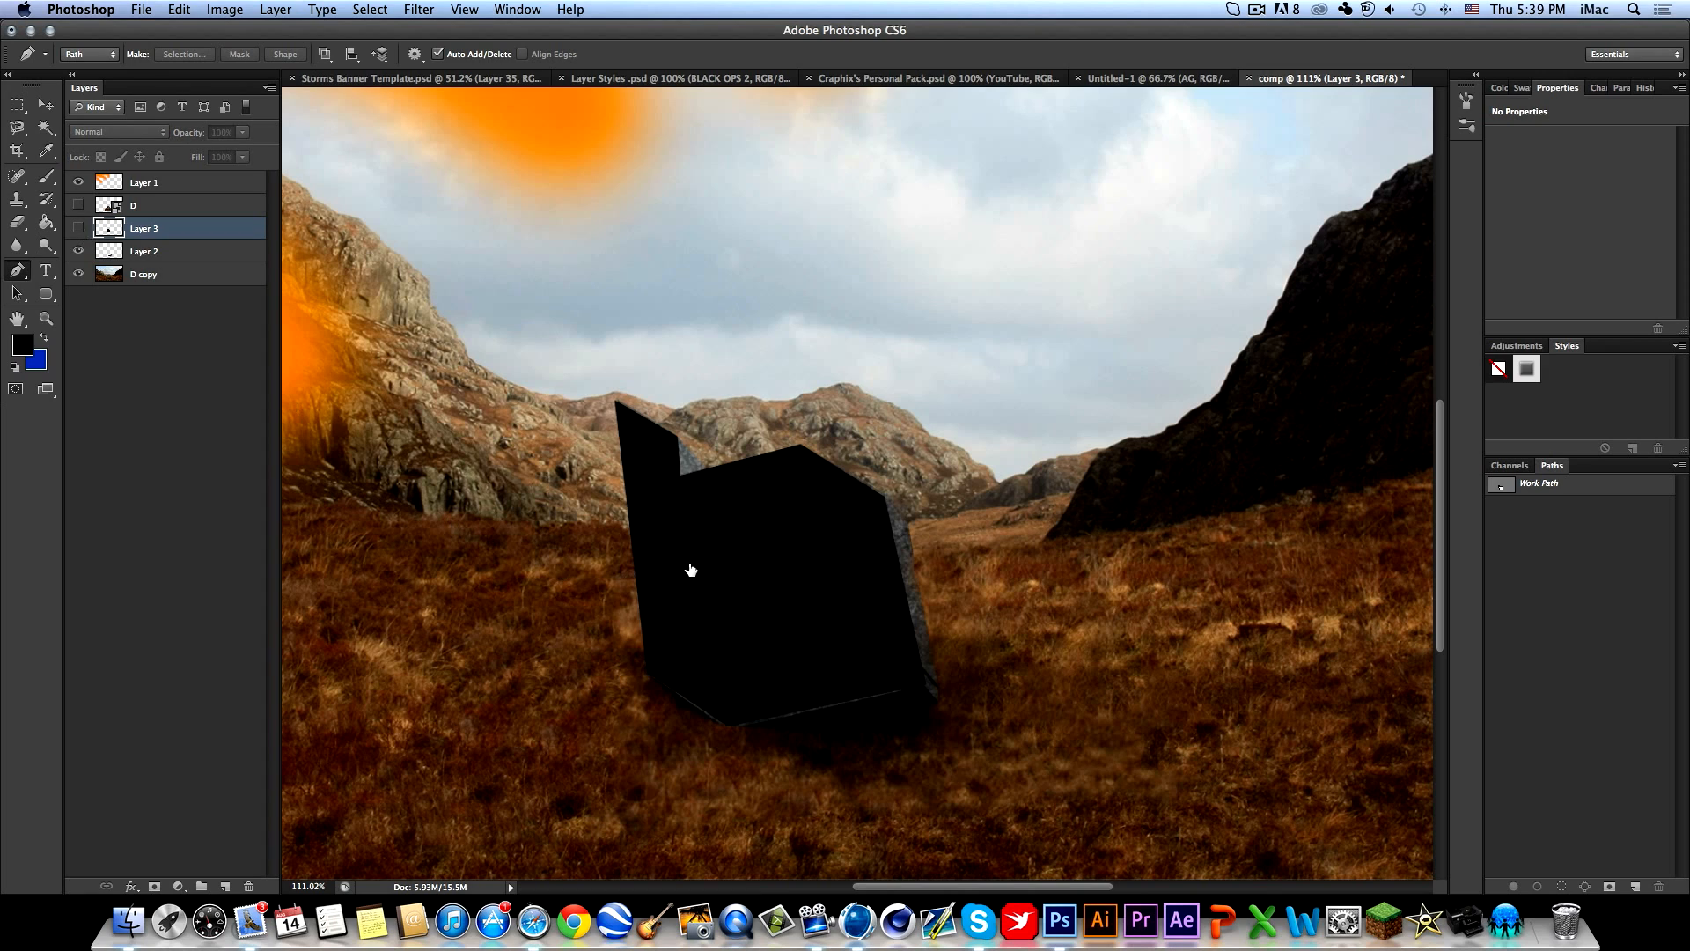
left_click(725, 656)
left_click(713, 557)
left_click(819, 532)
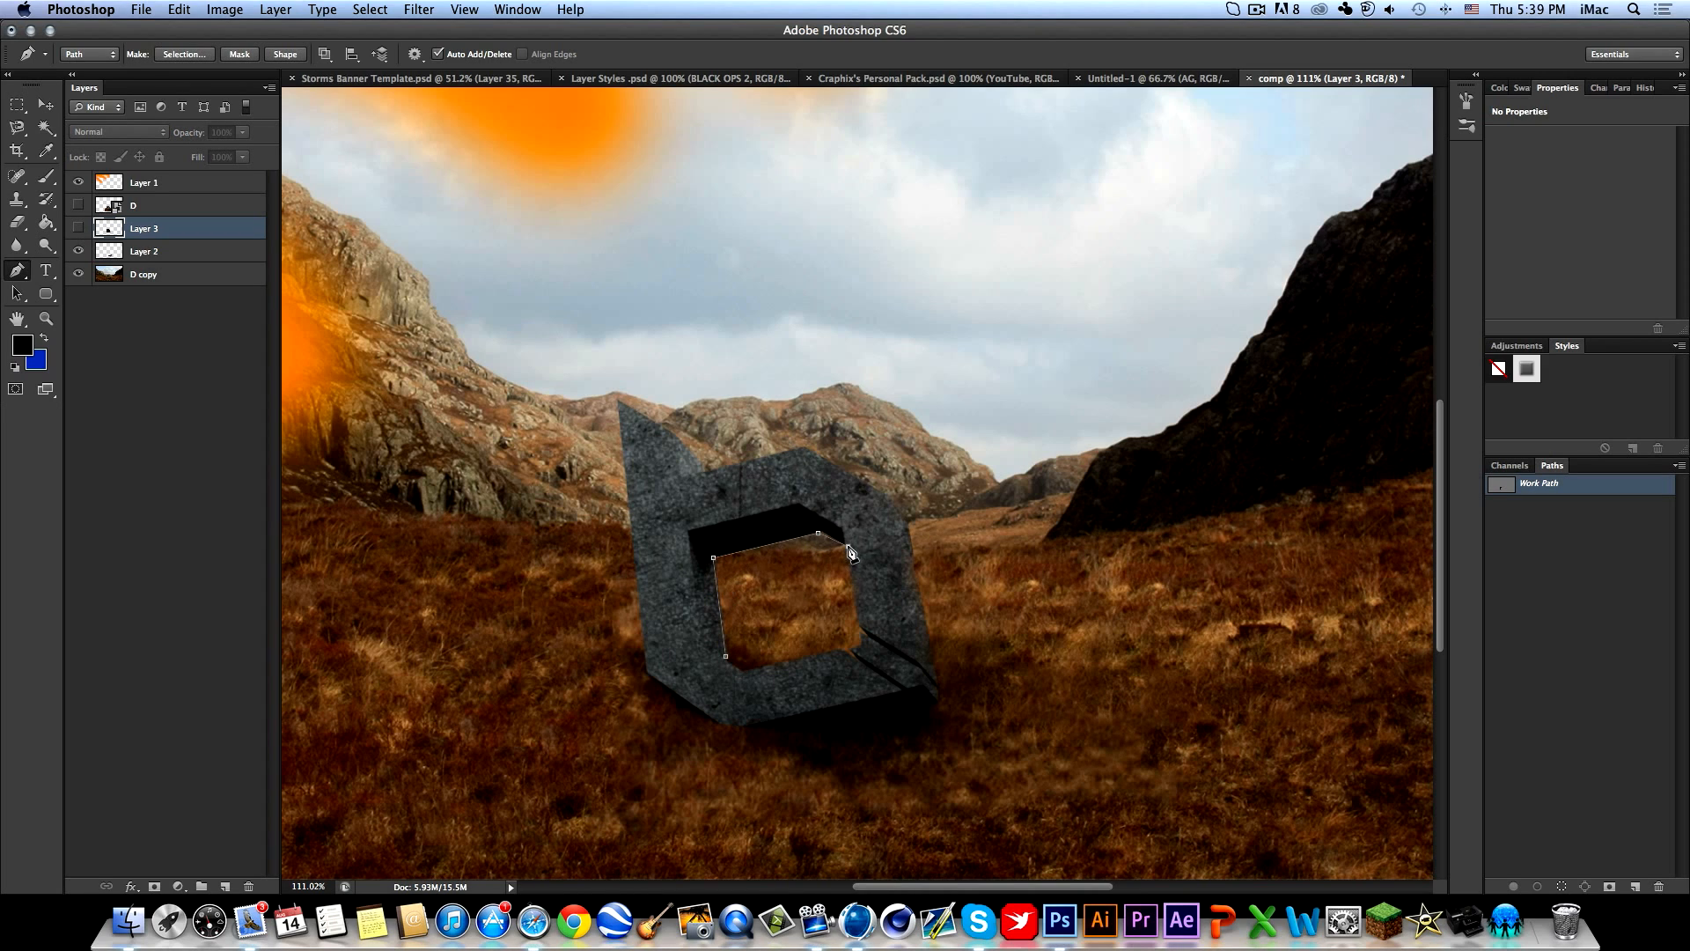
left_click(863, 638)
left_click_drag(726, 657, 710, 630)
Turn the opening's path into a selection, show Layer 3 again, and delete the black fill inside the selection before deselecting.
right_click(1004, 675)
left_click(1056, 750)
key("Return")
left_click(77, 228)
key("Delete")
key("ctrl+d")
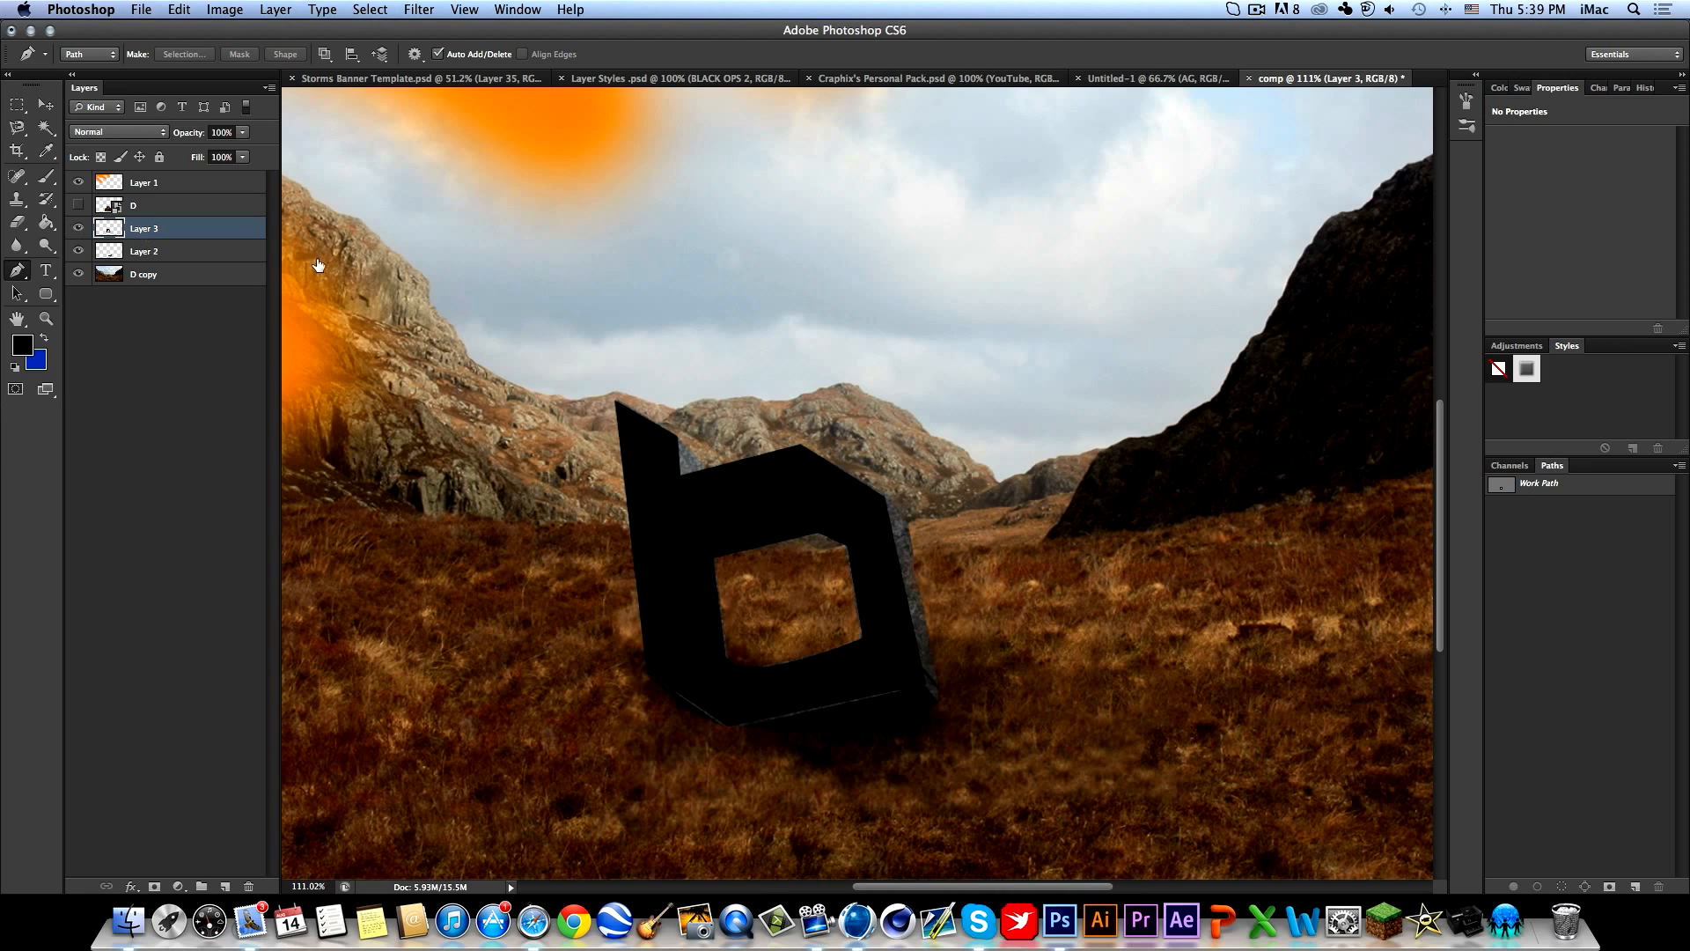
Flip the black logo silhouette vertically and move it down beneath the logo's base.
key("v")
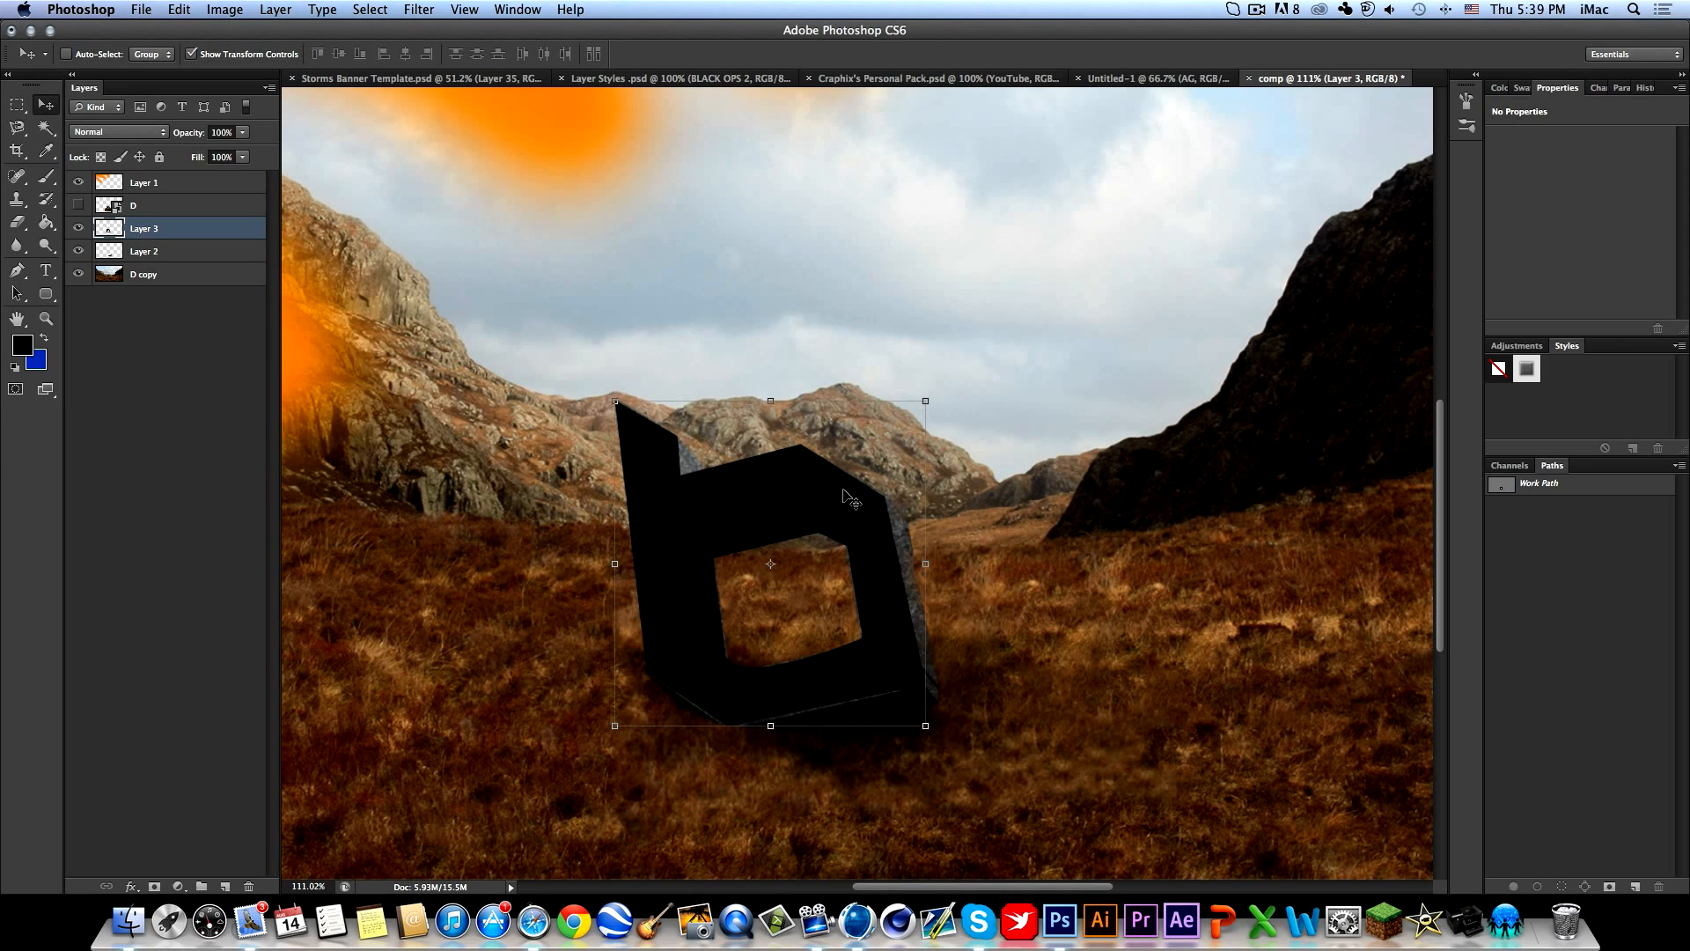
key("ctrl+t")
right_click(860, 508)
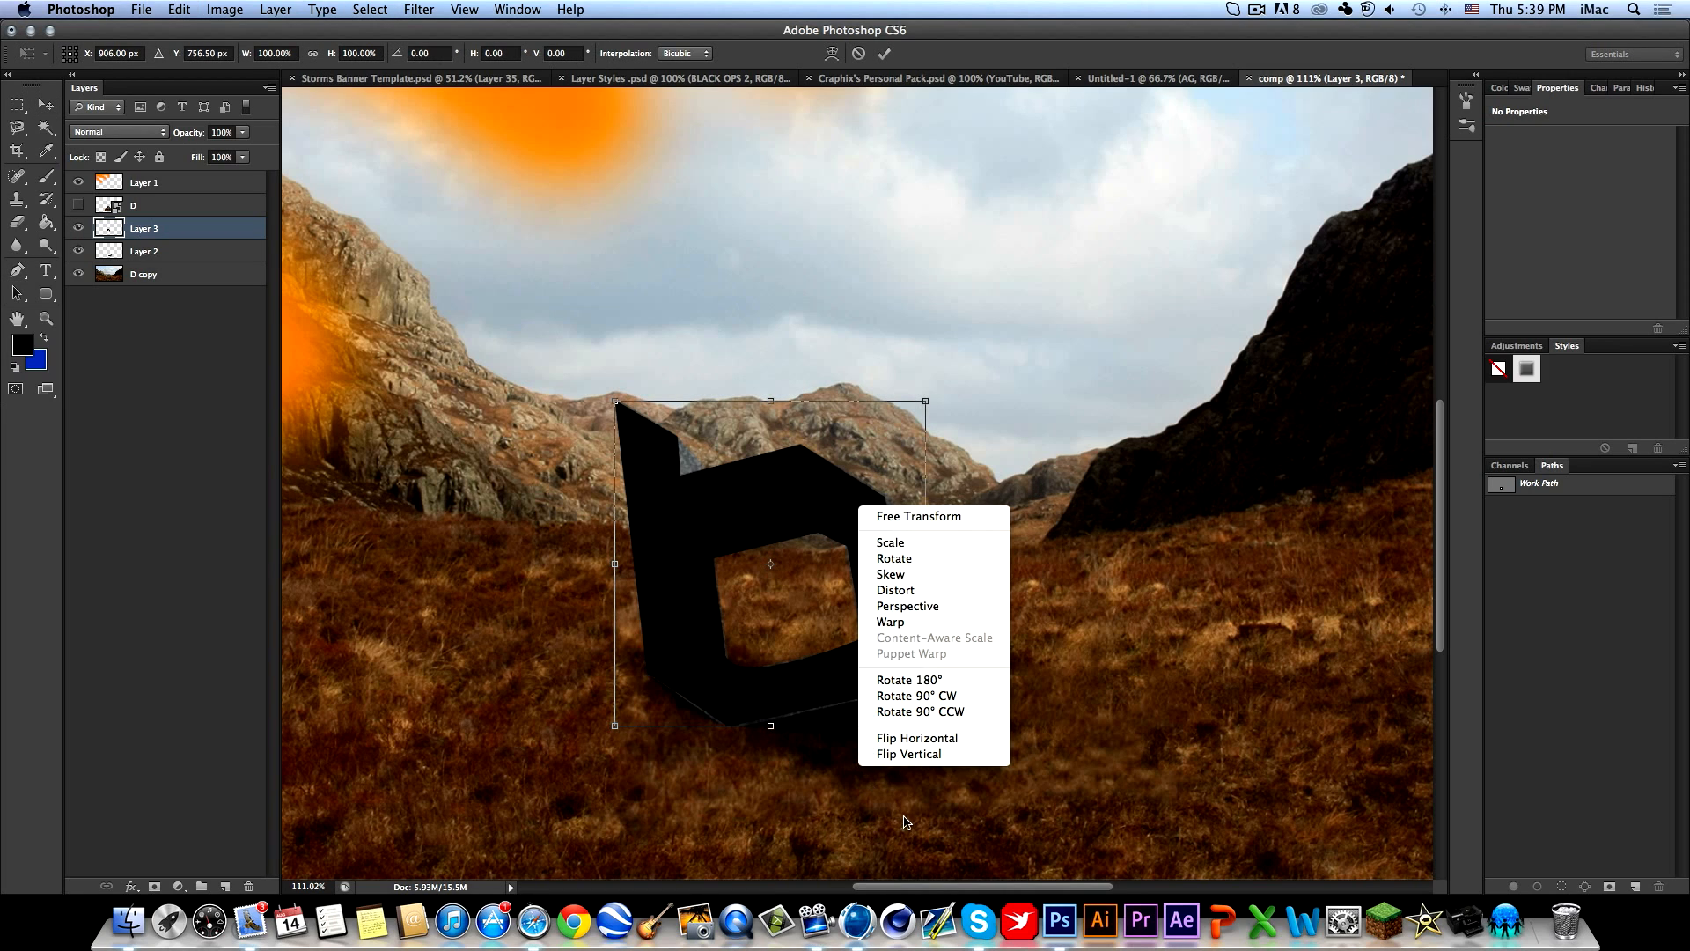
left_click(910, 758)
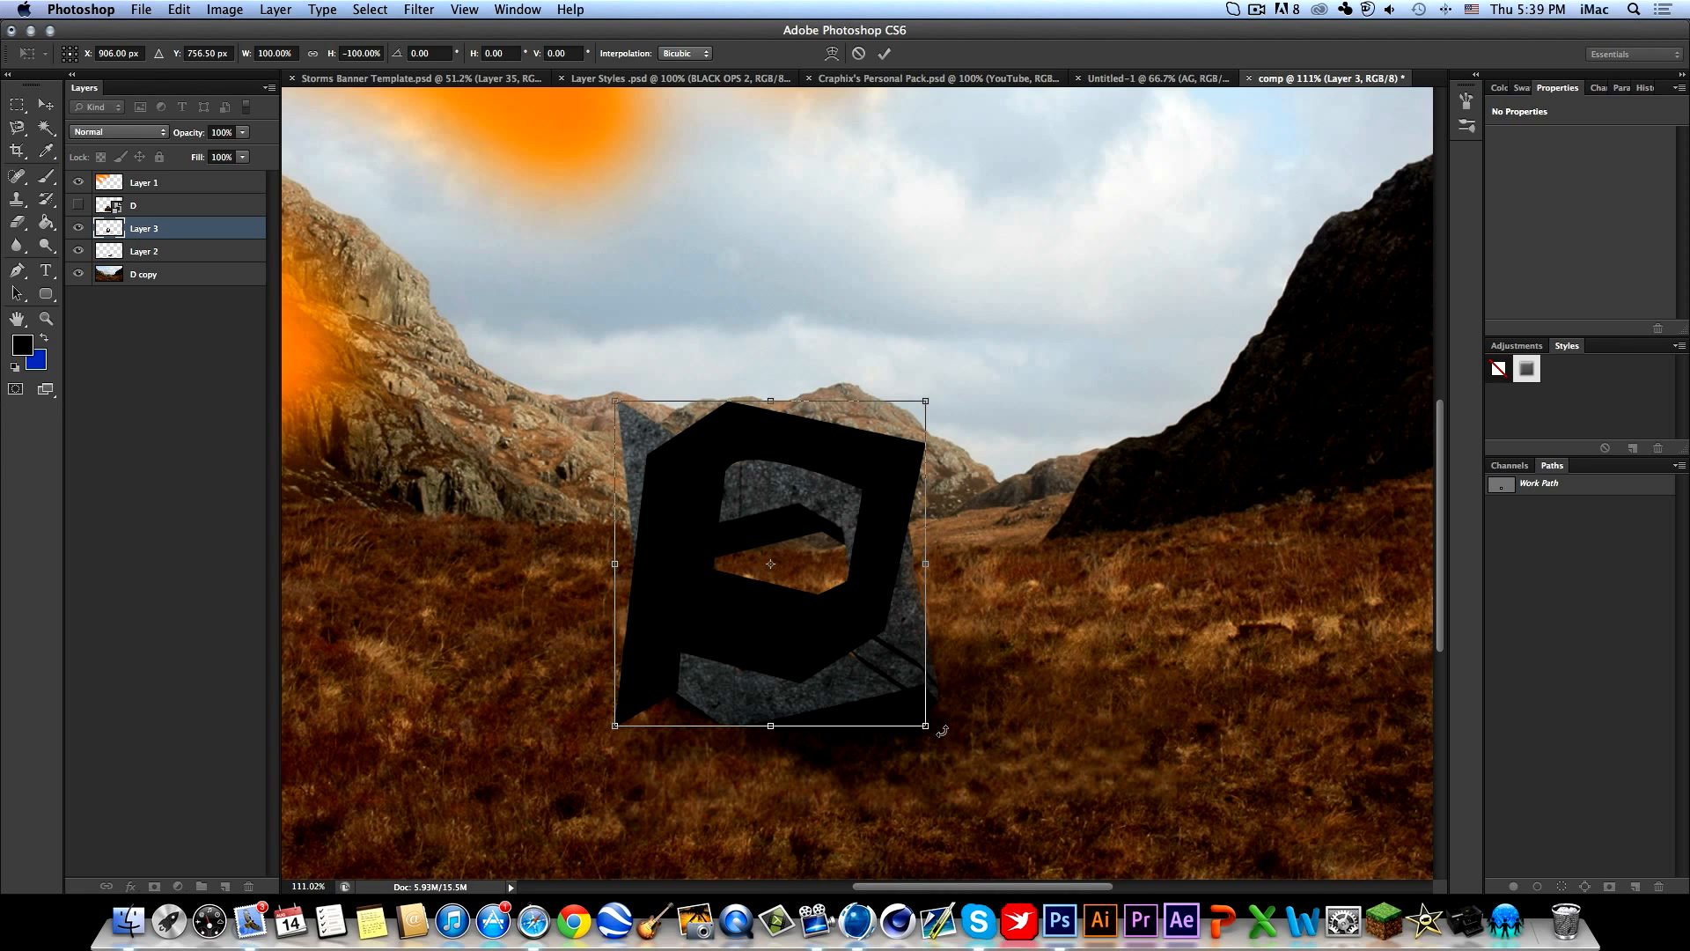
key("Return")
left_click_drag(793, 523, 843, 824)
left_click_drag(828, 741, 764, 520)
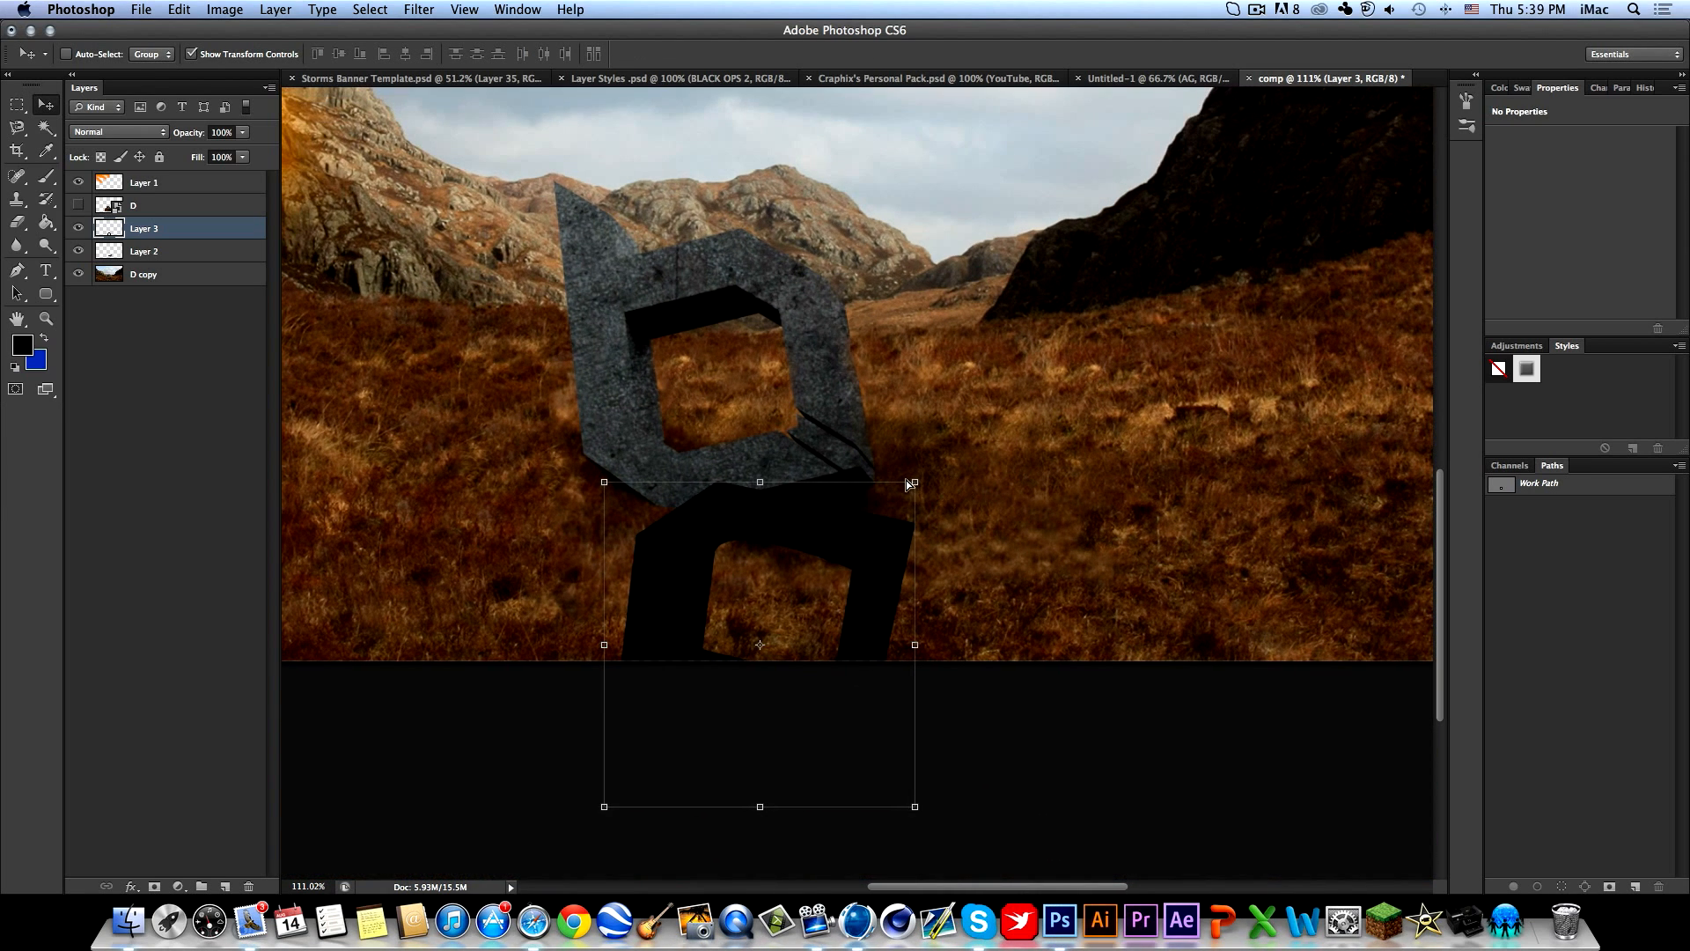
Distort the flipped silhouette corner by corner into a cast shadow slanting away from the logo's base toward the lower right.
left_click_drag(915, 483, 849, 508, "super")
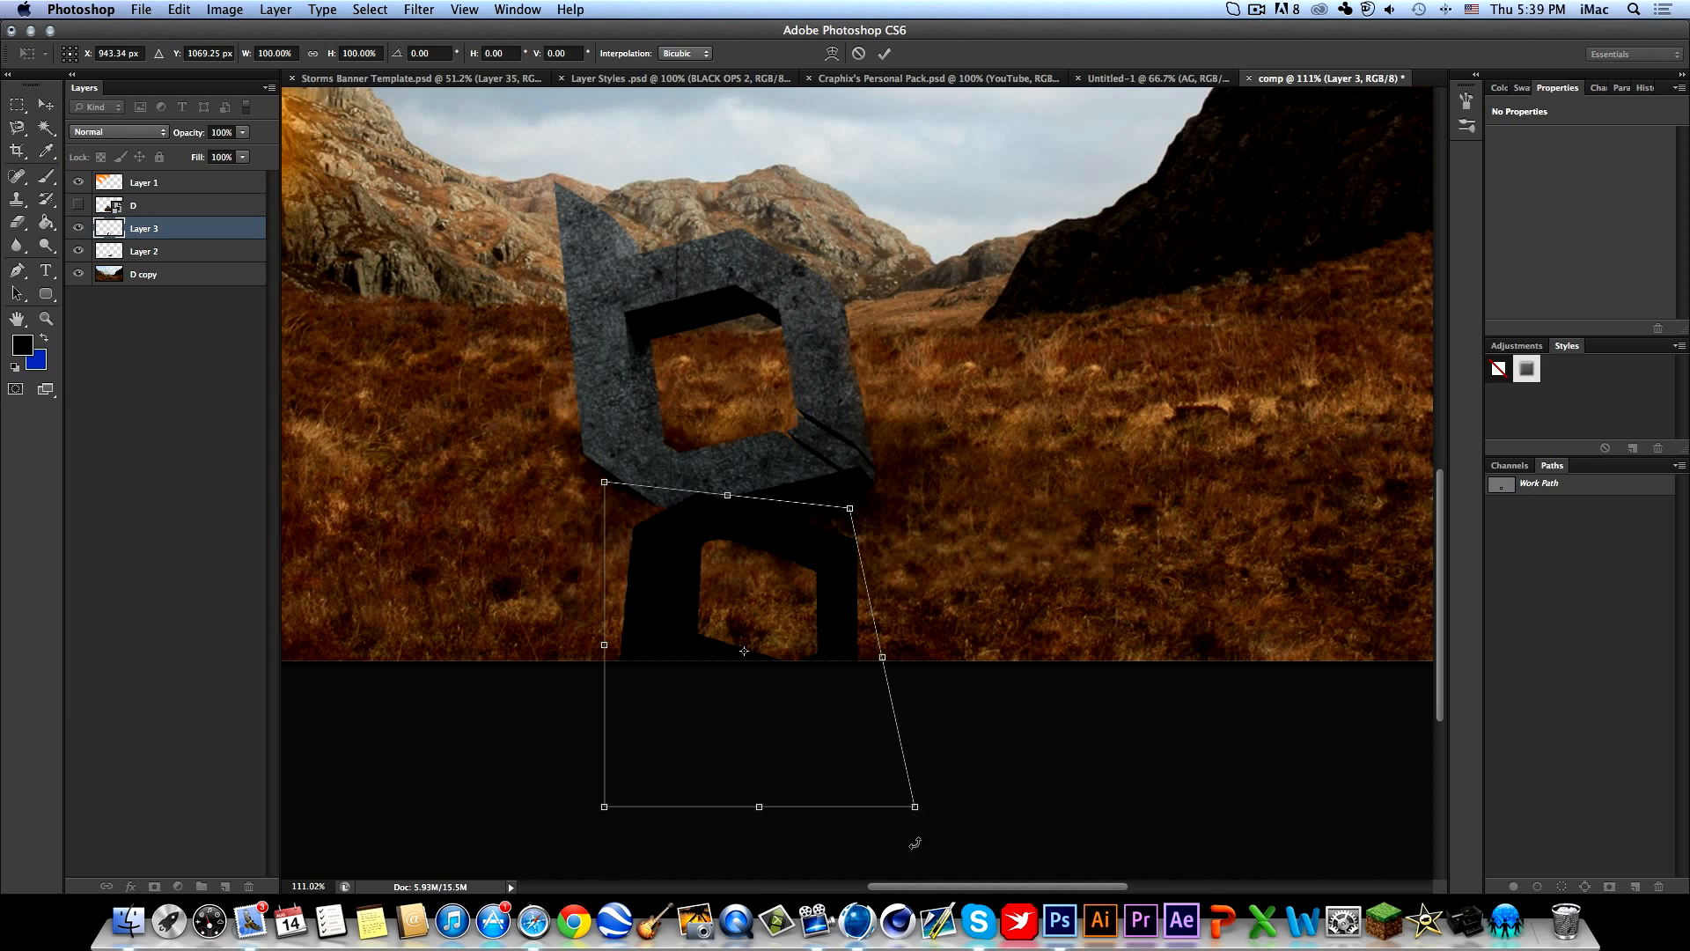
left_click_drag(918, 809, 1187, 672, "super")
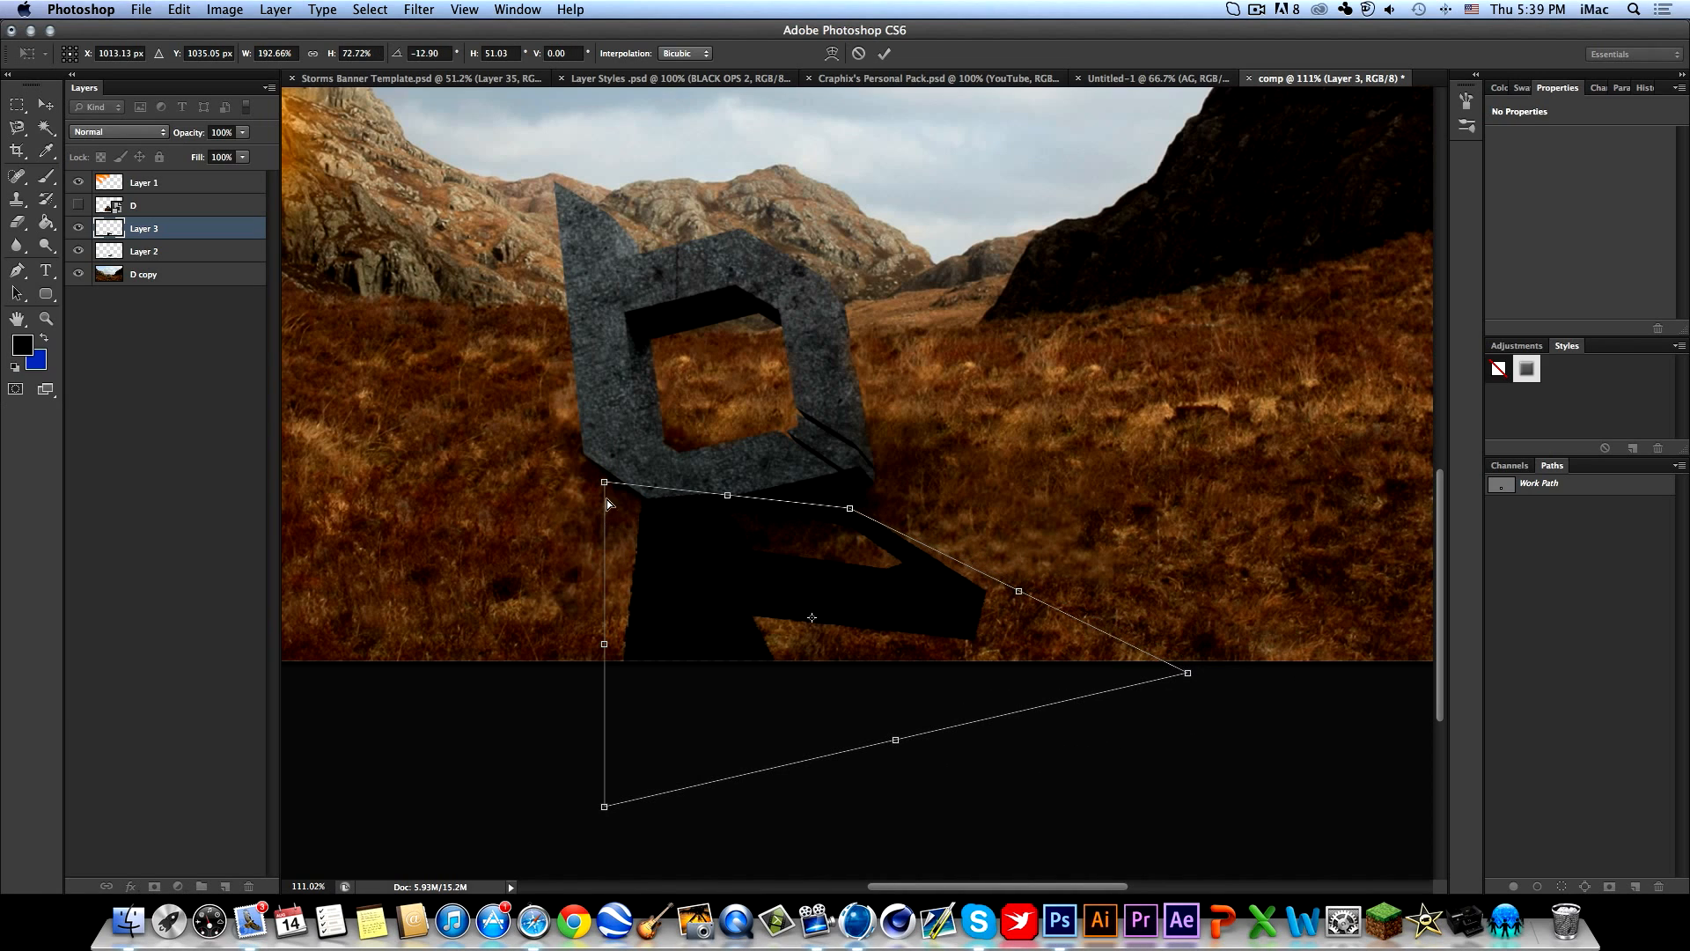
left_click_drag(603, 485, 604, 538, "super")
left_click_drag(901, 577, 932, 541)
left_click_drag(957, 730, 993, 701)
left_click_drag(894, 602, 919, 582)
key("Return")
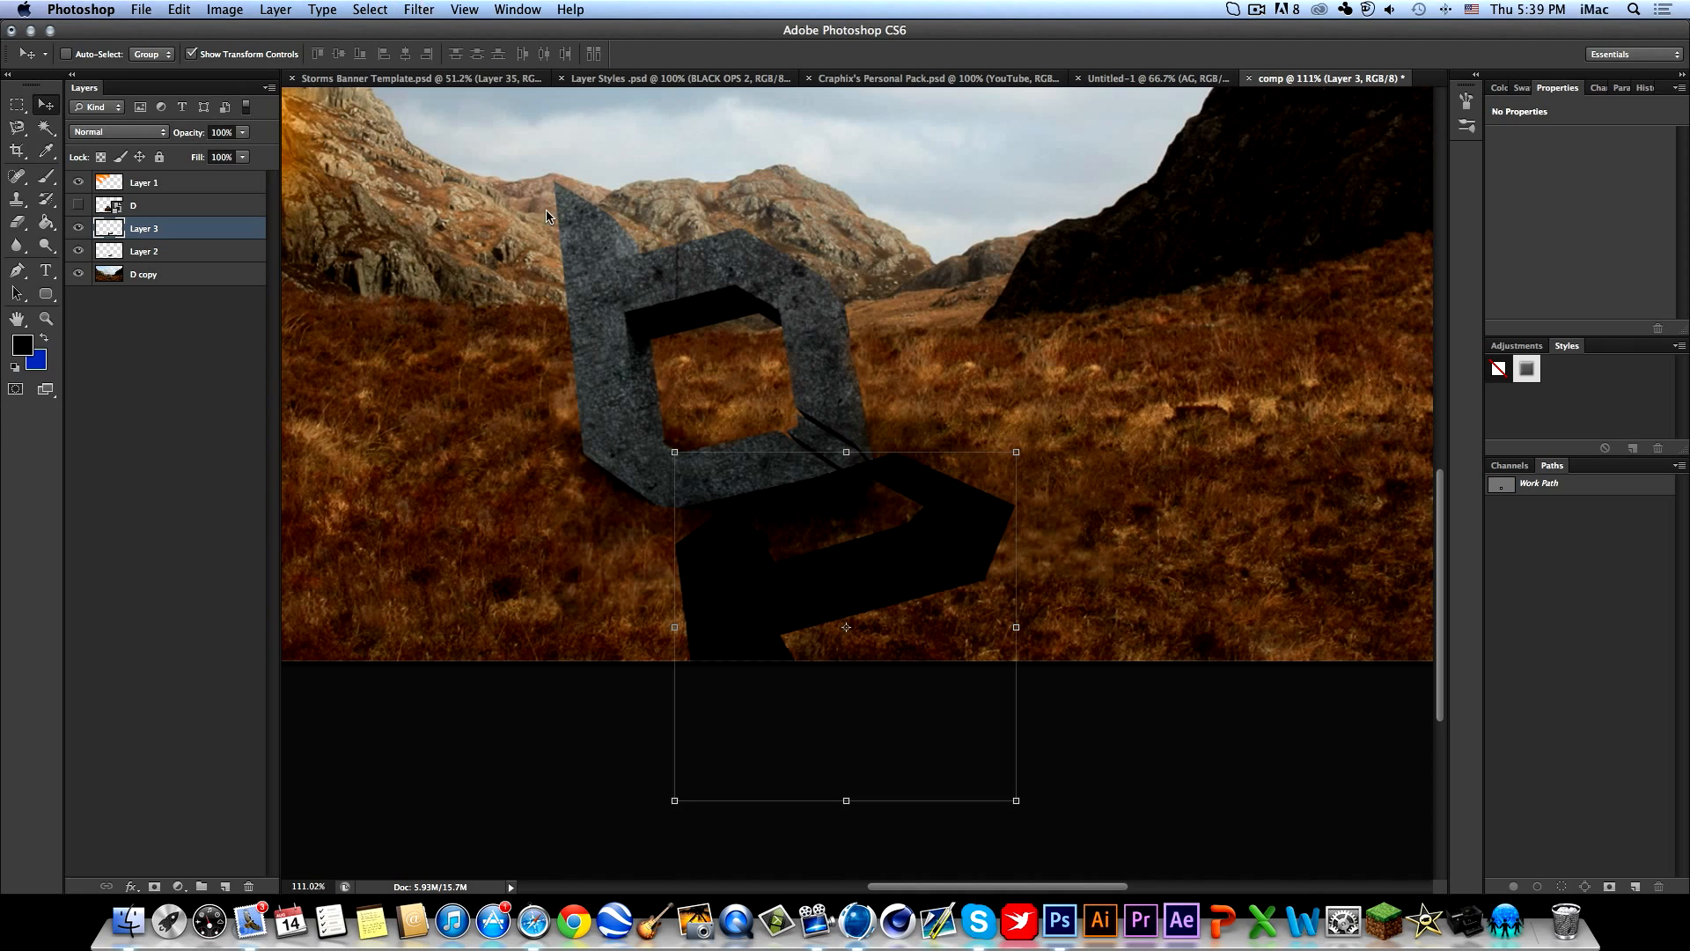
Apply a Gaussian Blur with a 6.0 pixel radius to the cast shadow on Layer 3.
left_click(418, 9)
mouse_move(513, 218)
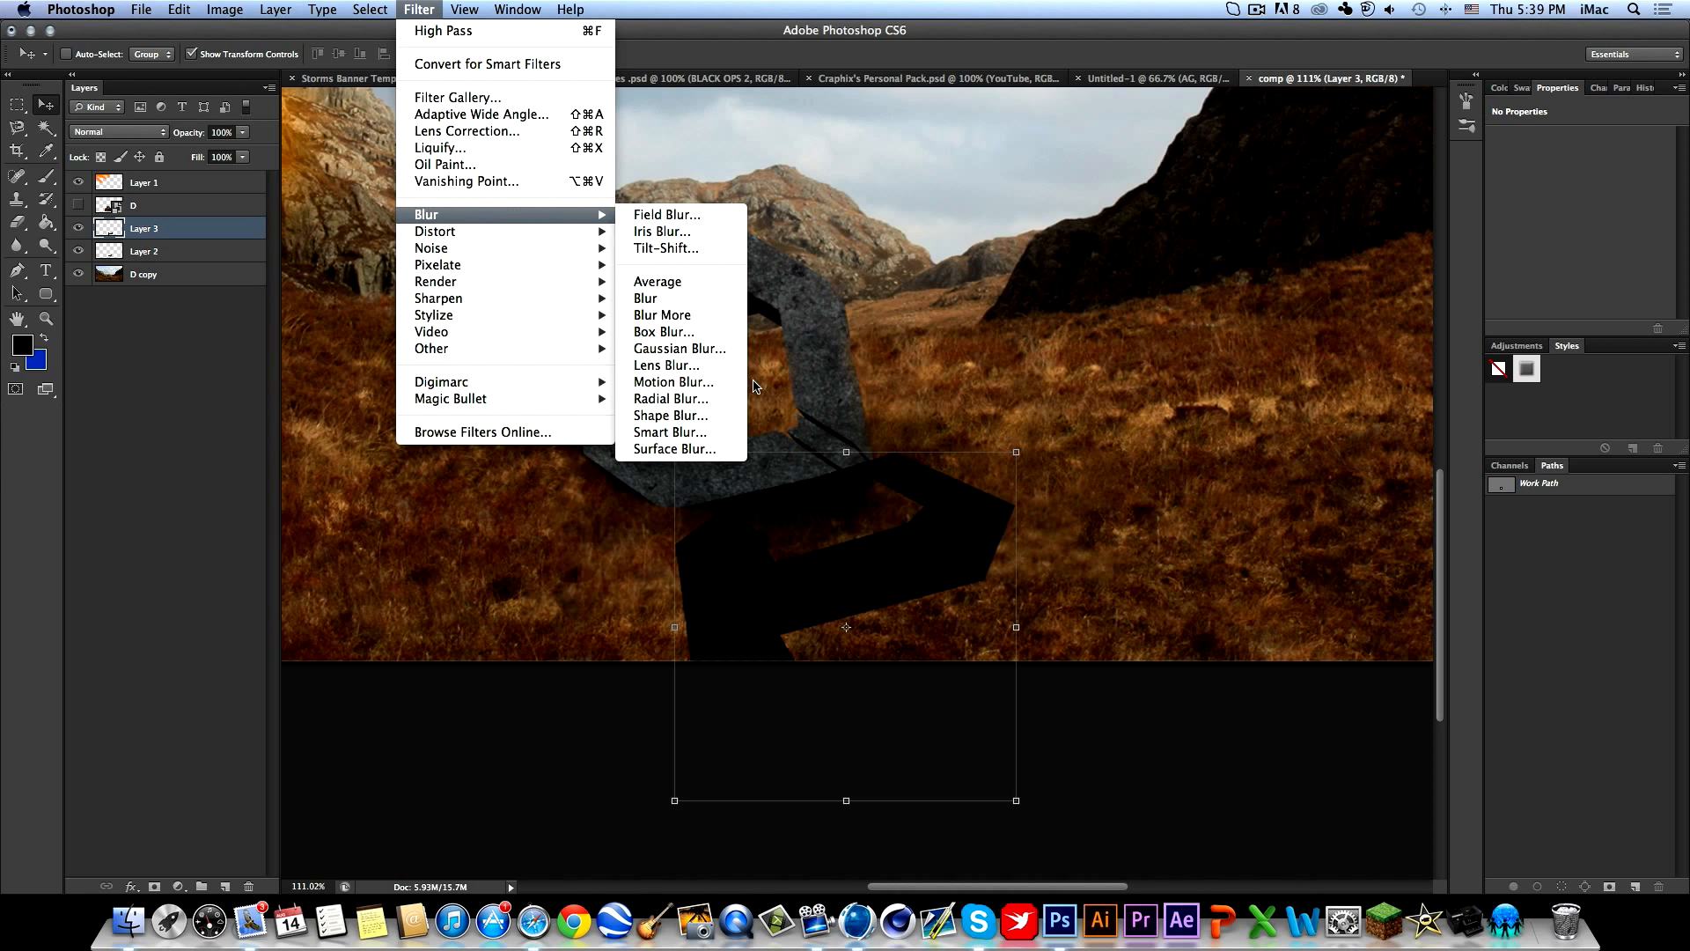
left_click(712, 350)
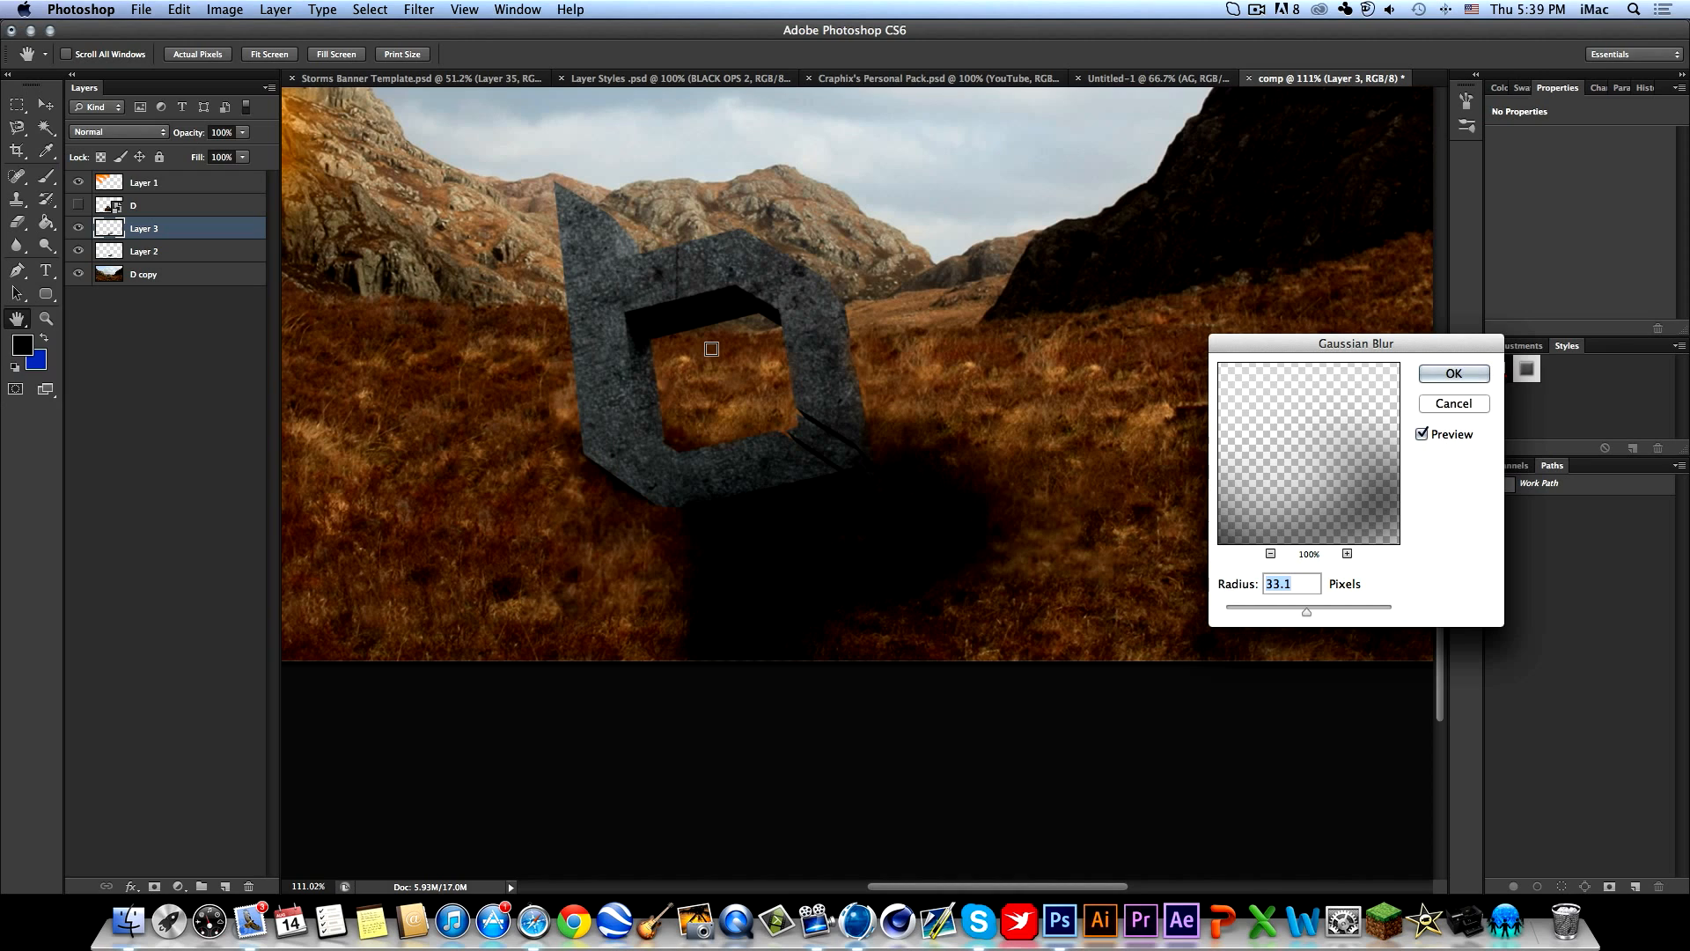
left_click_drag(1306, 611, 1274, 611)
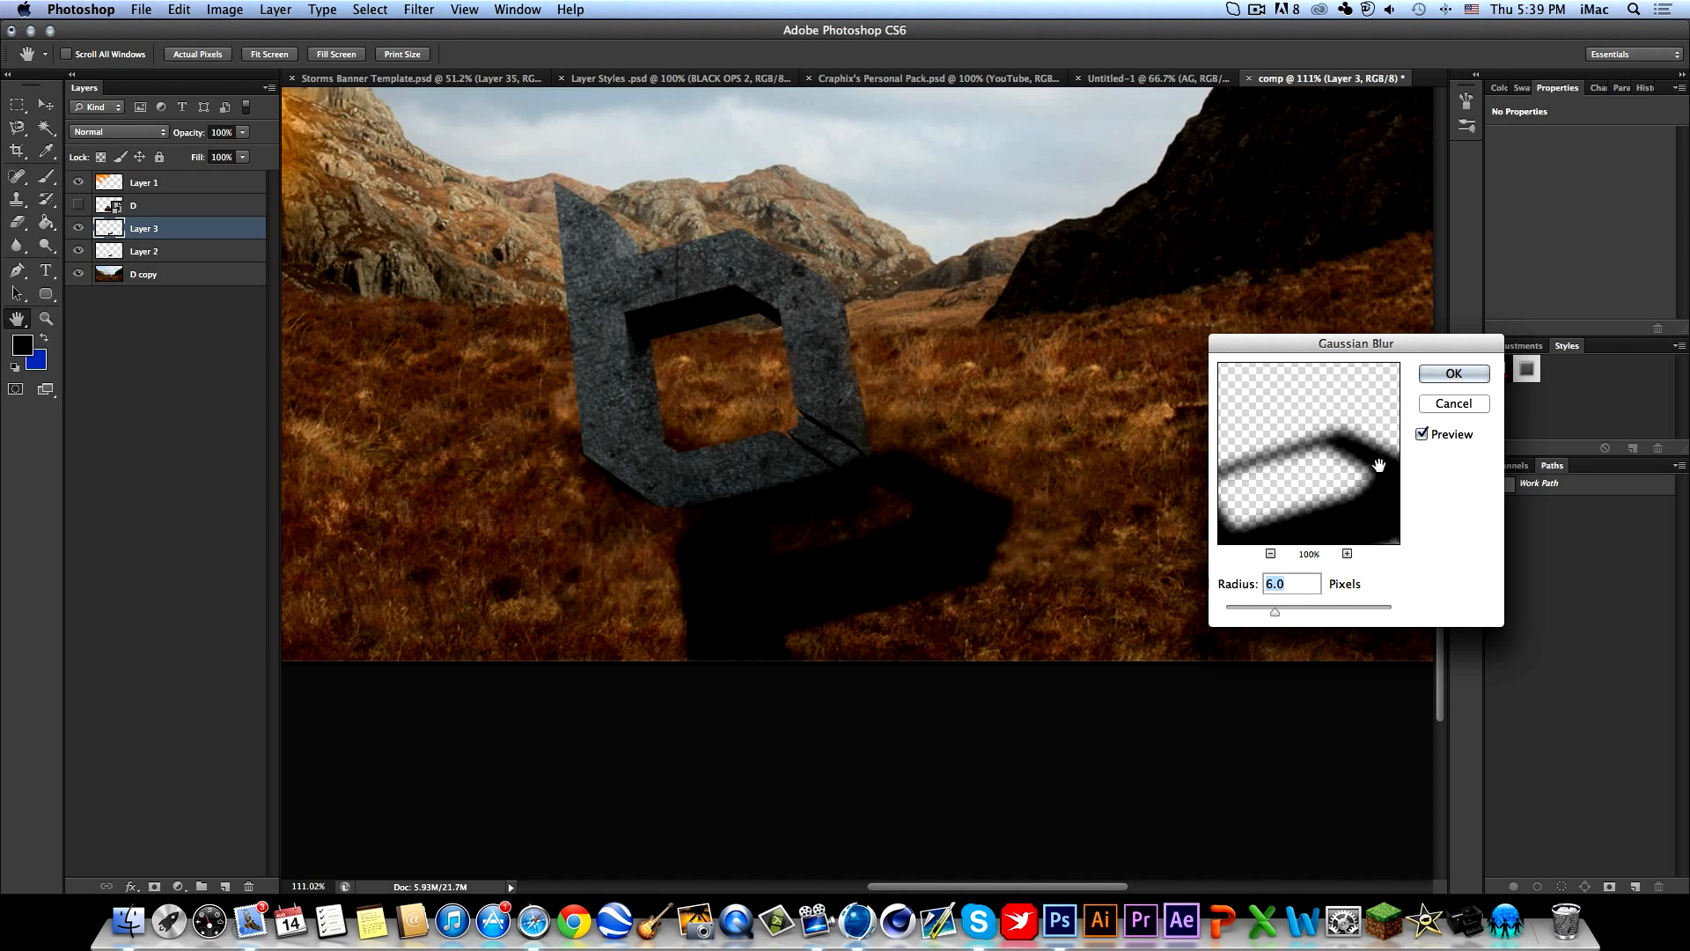
key("Return")
key("v")
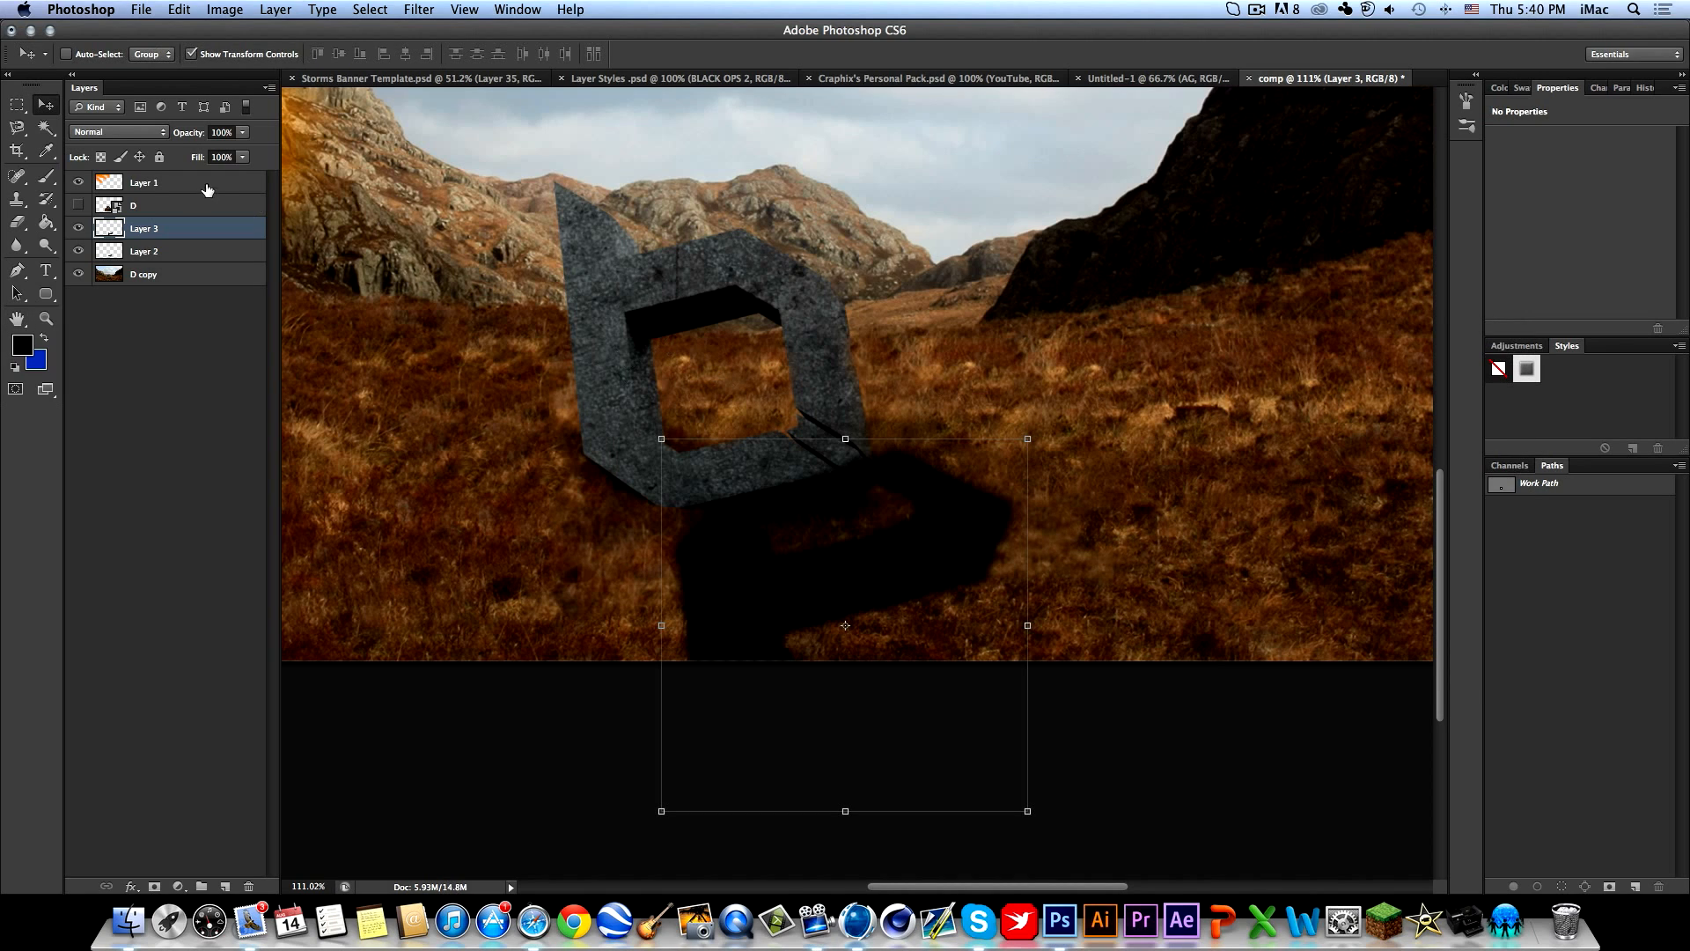
Lower Layer 3's fill to 18% and deselect the layer.
left_click(242, 157)
left_click_drag(183, 176, 170, 182)
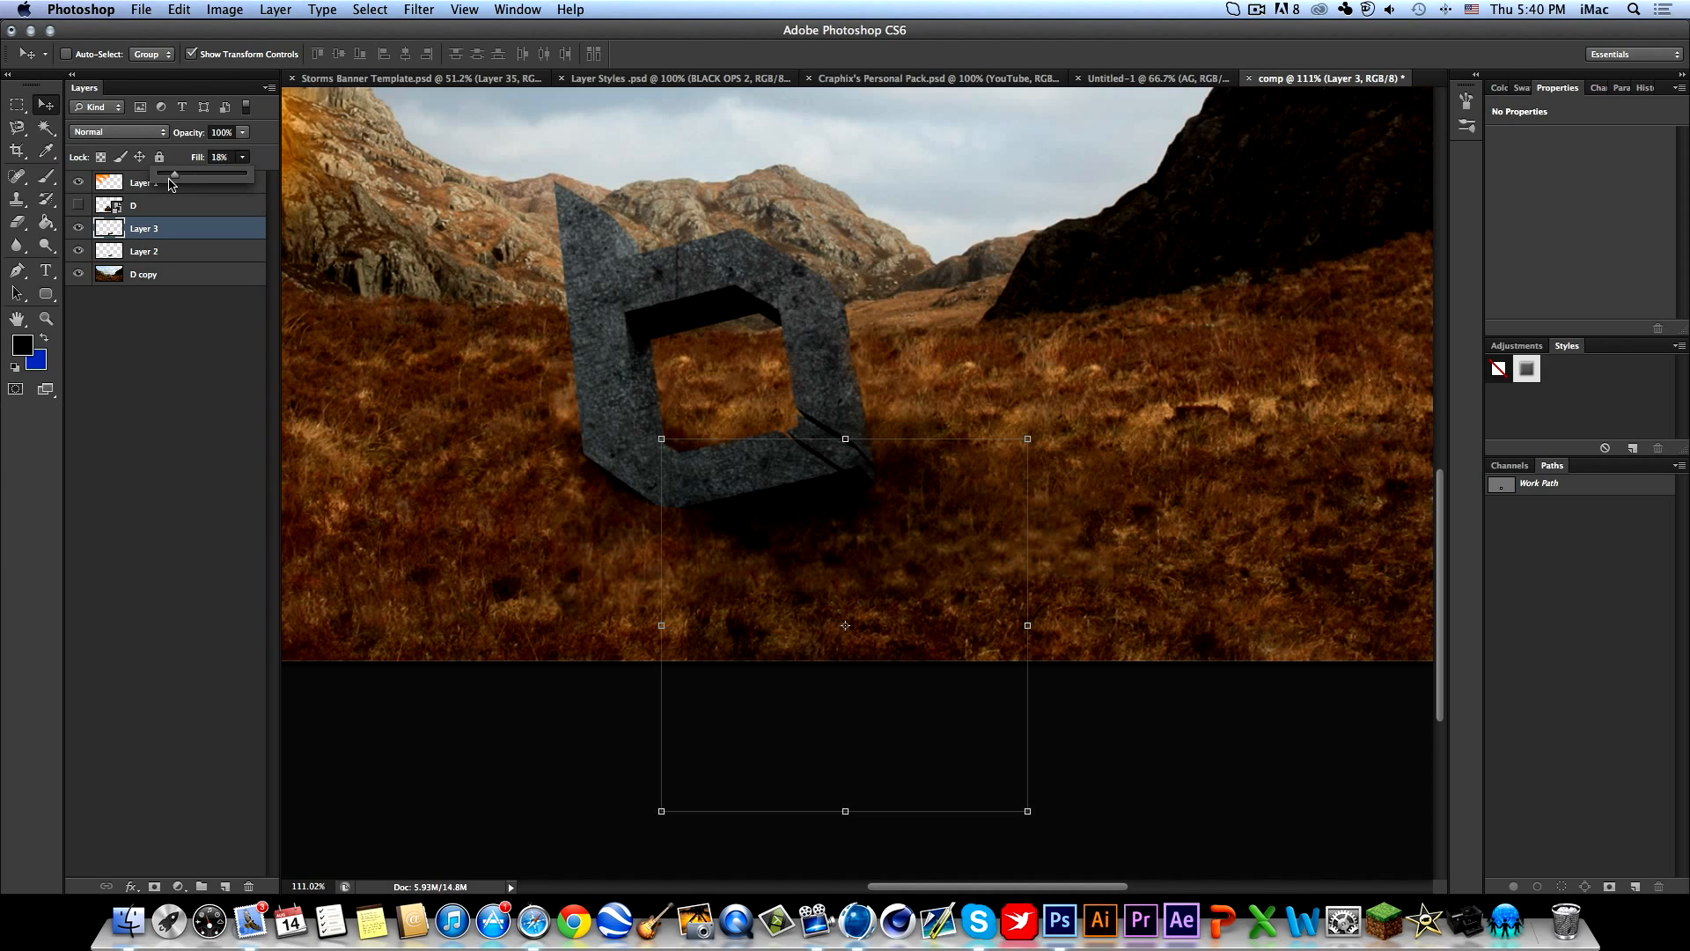
left_click(141, 429)
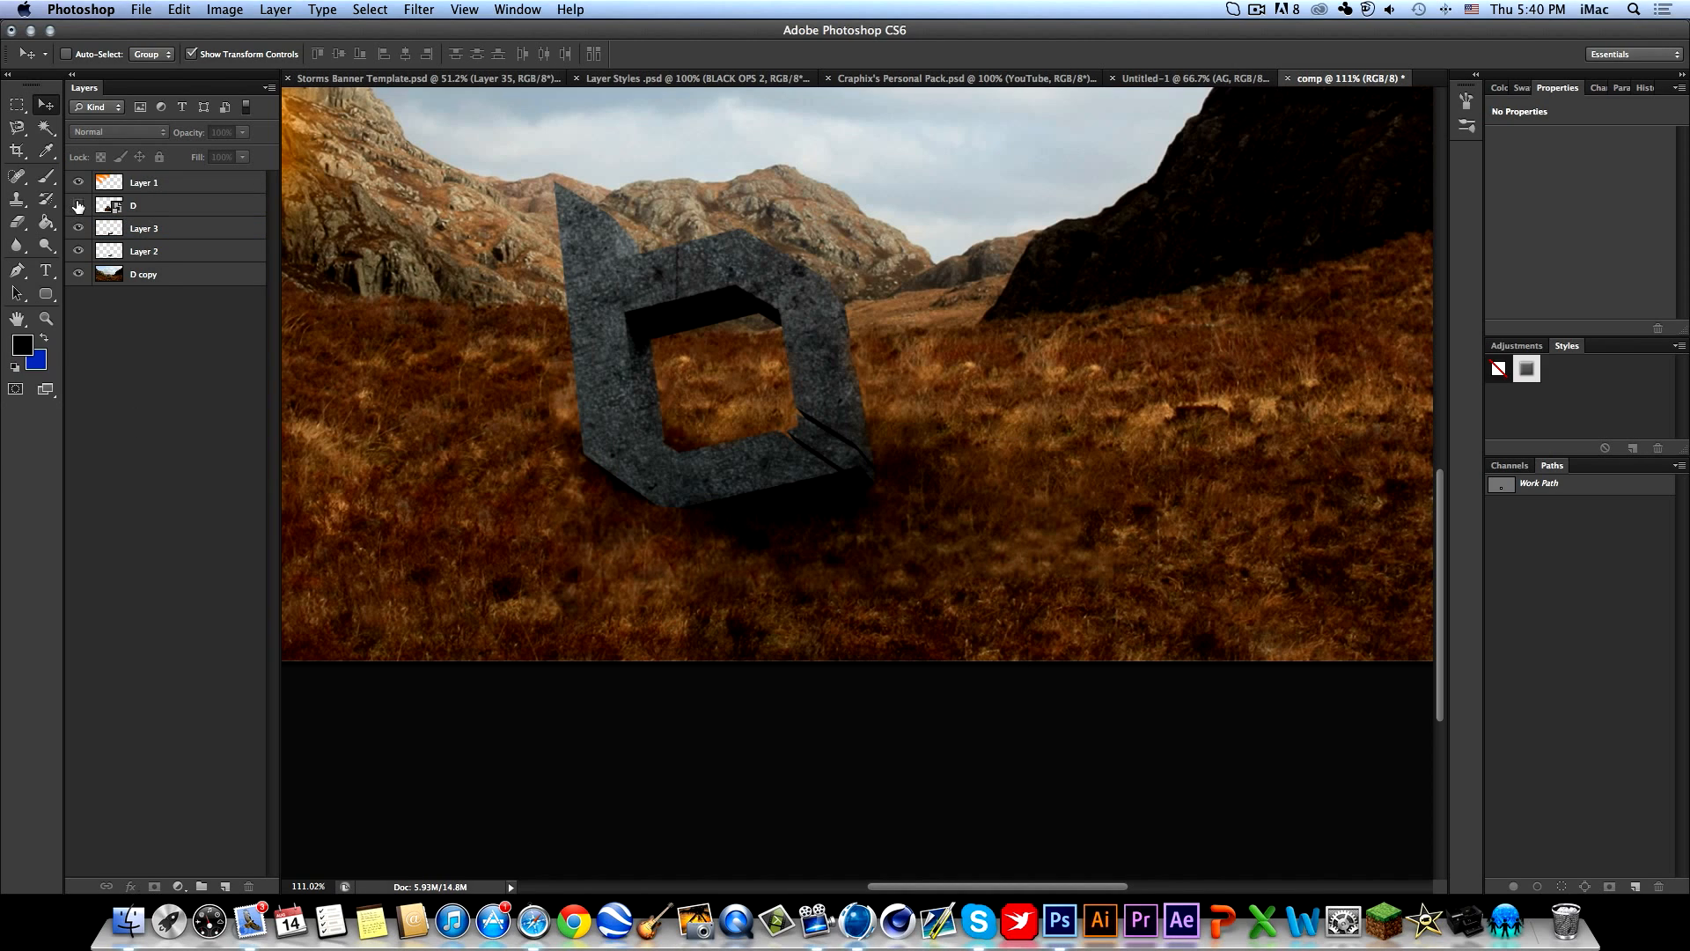
Compare the two ground shadows by hiding and showing Layer 2 and Layer 3, and check Layer 2's opacity.
left_click(78, 253)
left_click(78, 253)
left_click(129, 251)
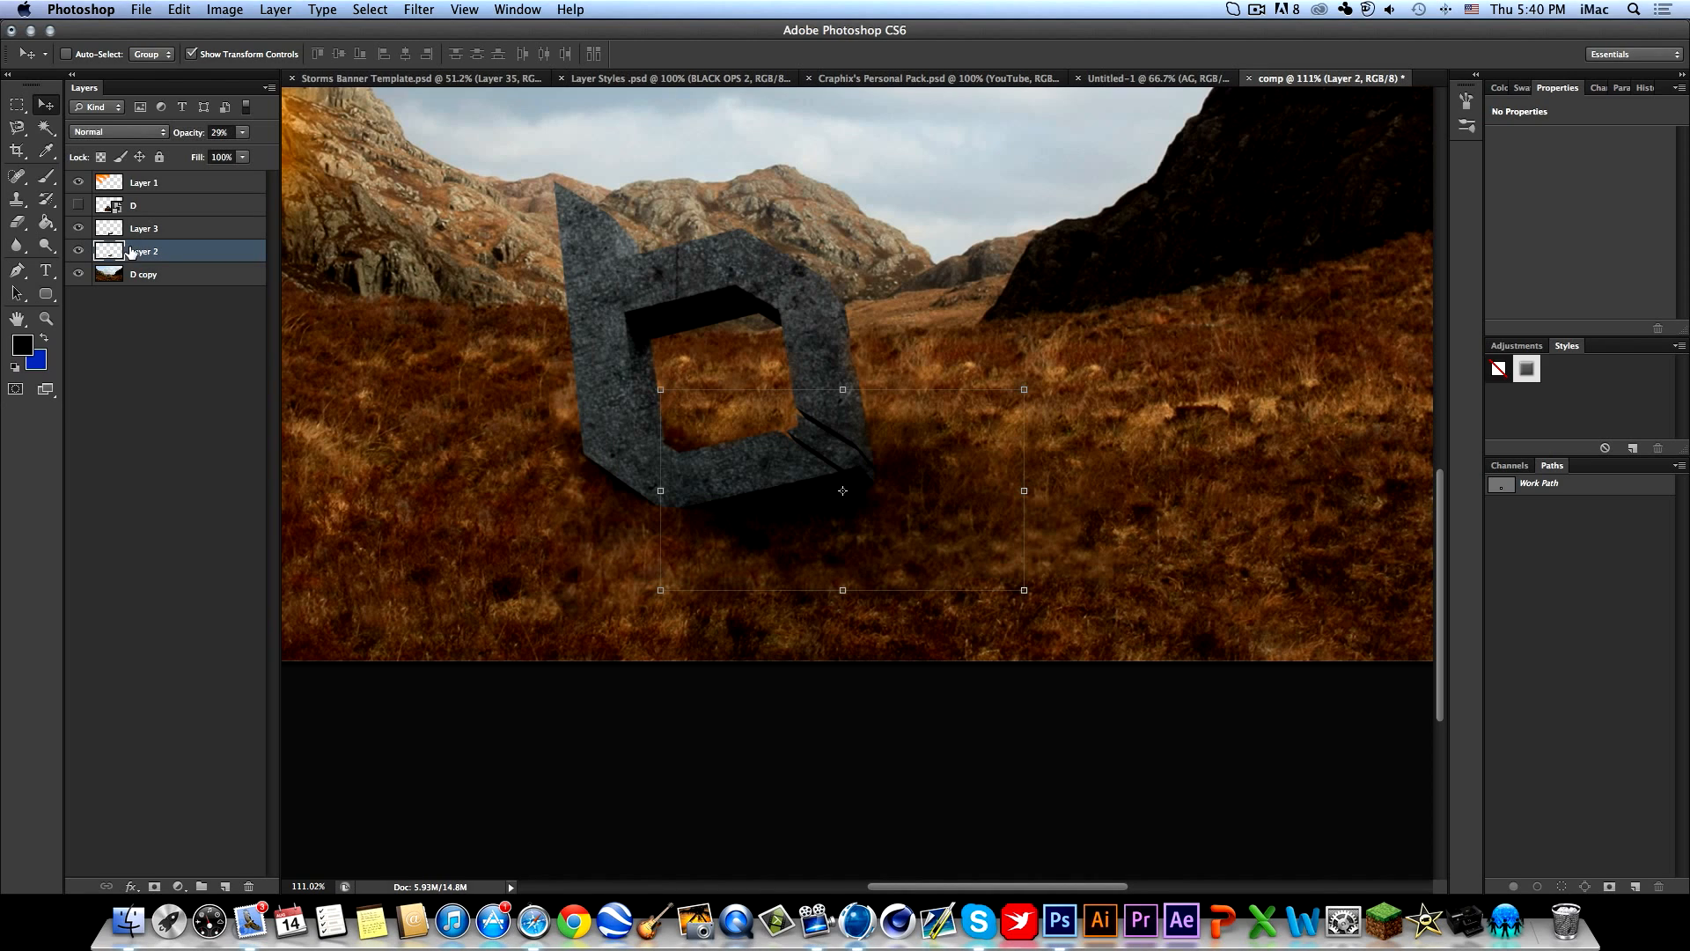
left_click(242, 133)
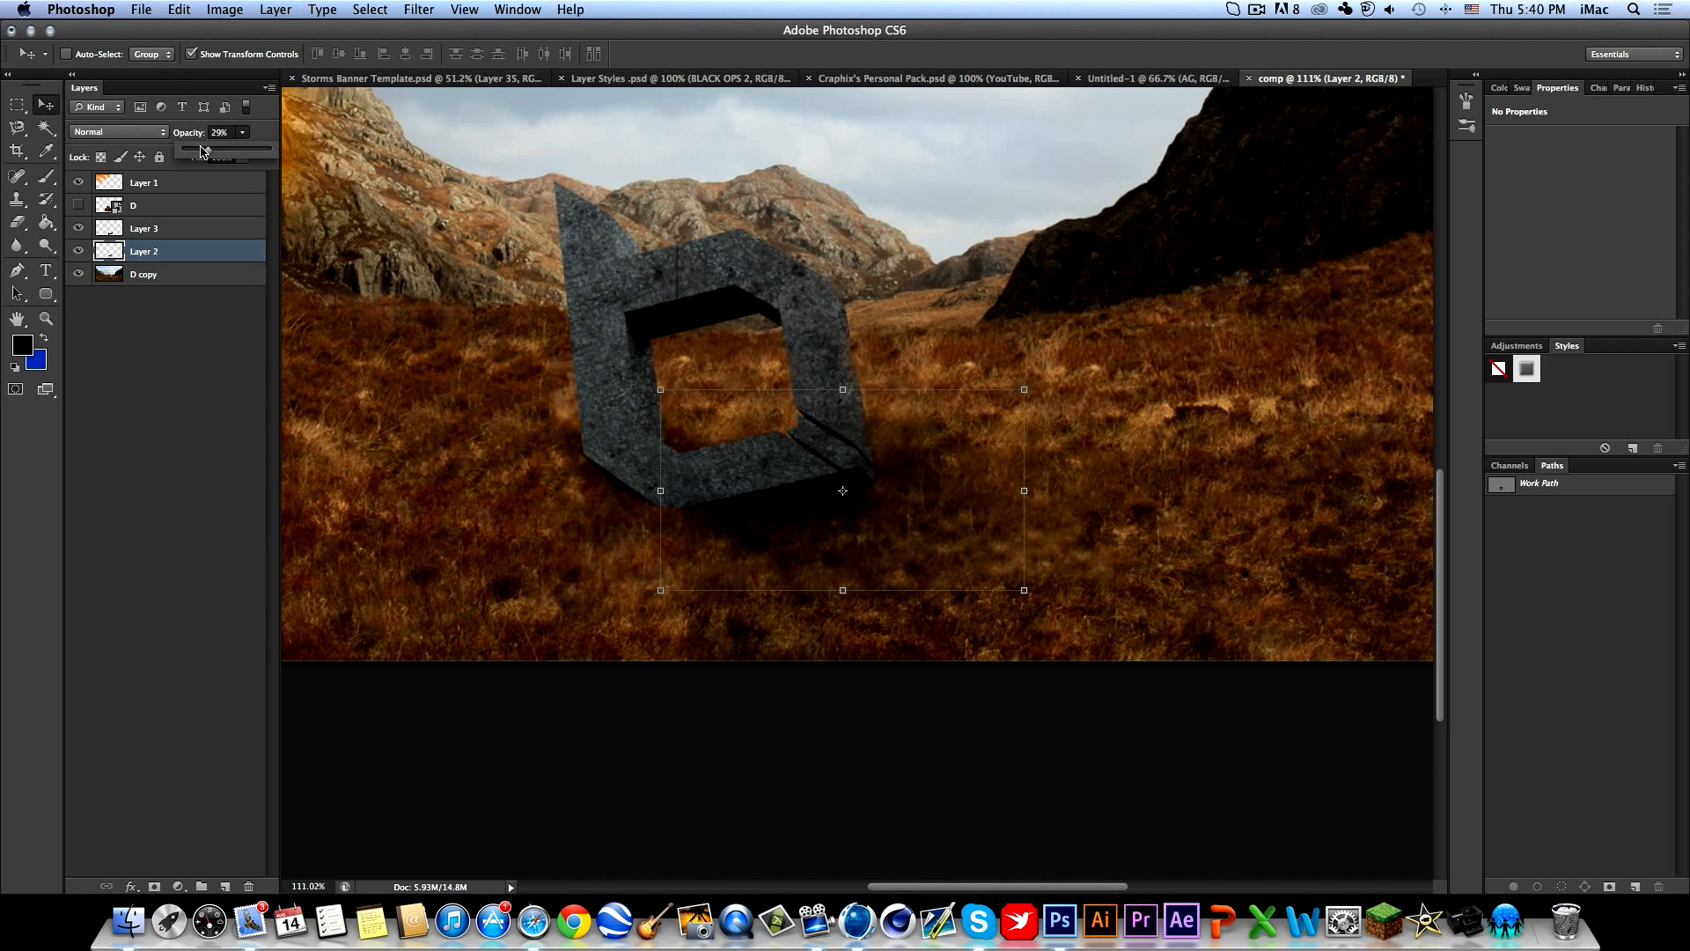
left_click(234, 358)
left_click(79, 228)
left_click(80, 229)
Distort the Layer 3 shadow by pulling its upper-left corner out to the logo's lower-left corner.
left_click(107, 230)
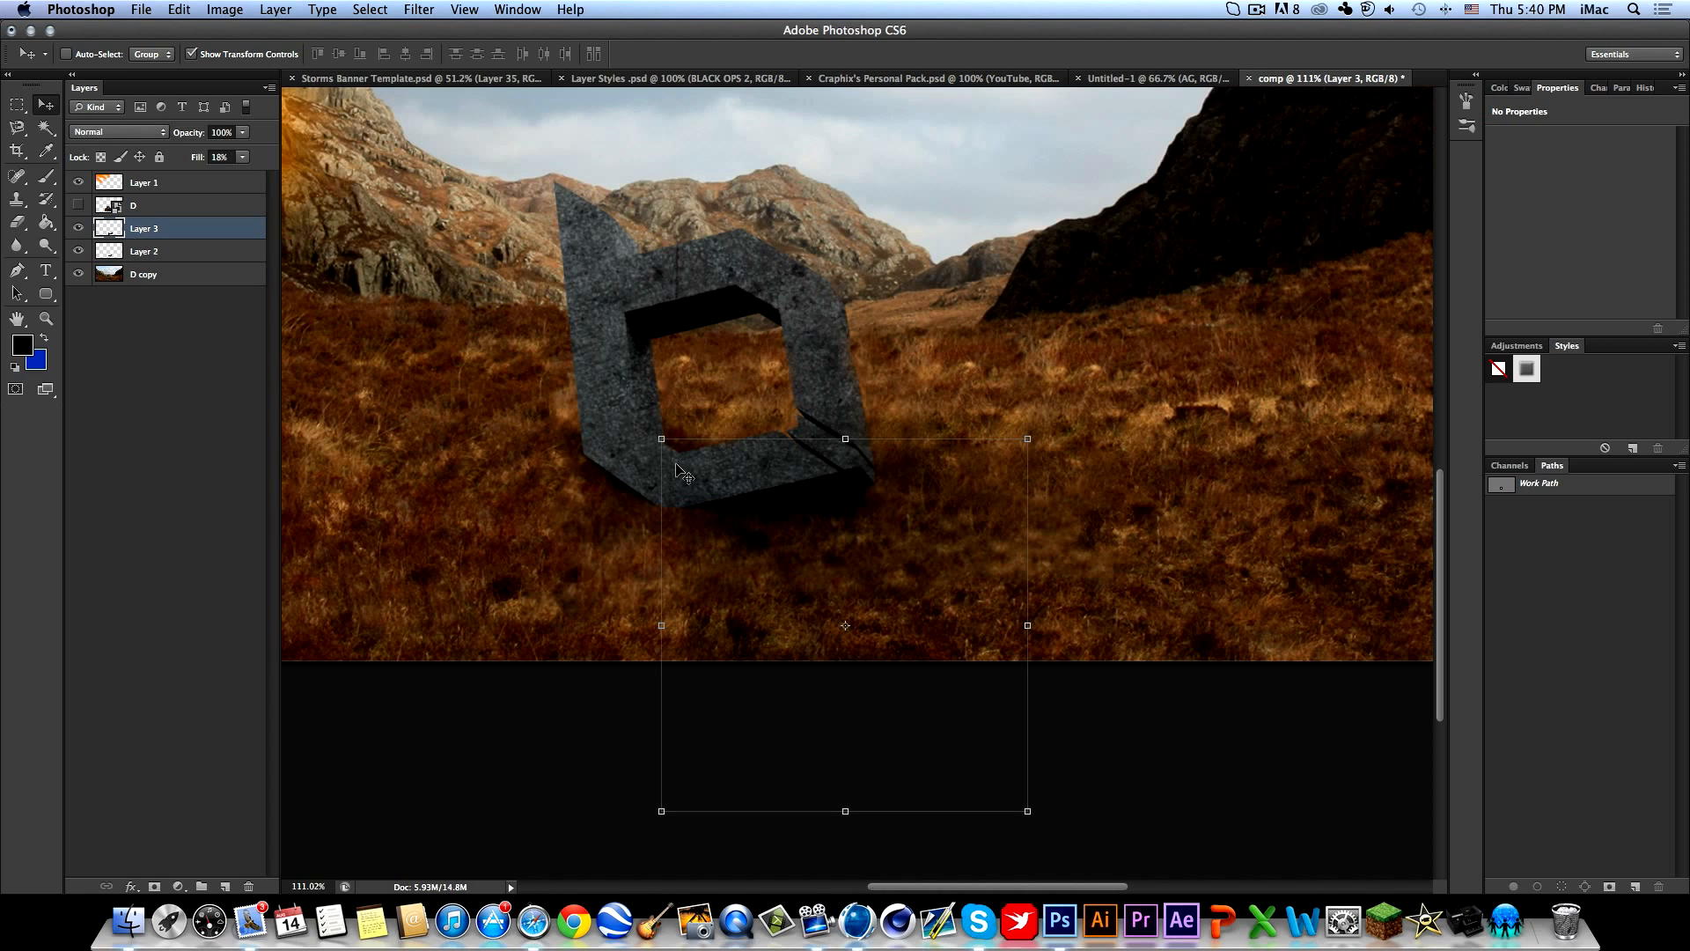
left_click_drag(662, 440, 599, 444, "super")
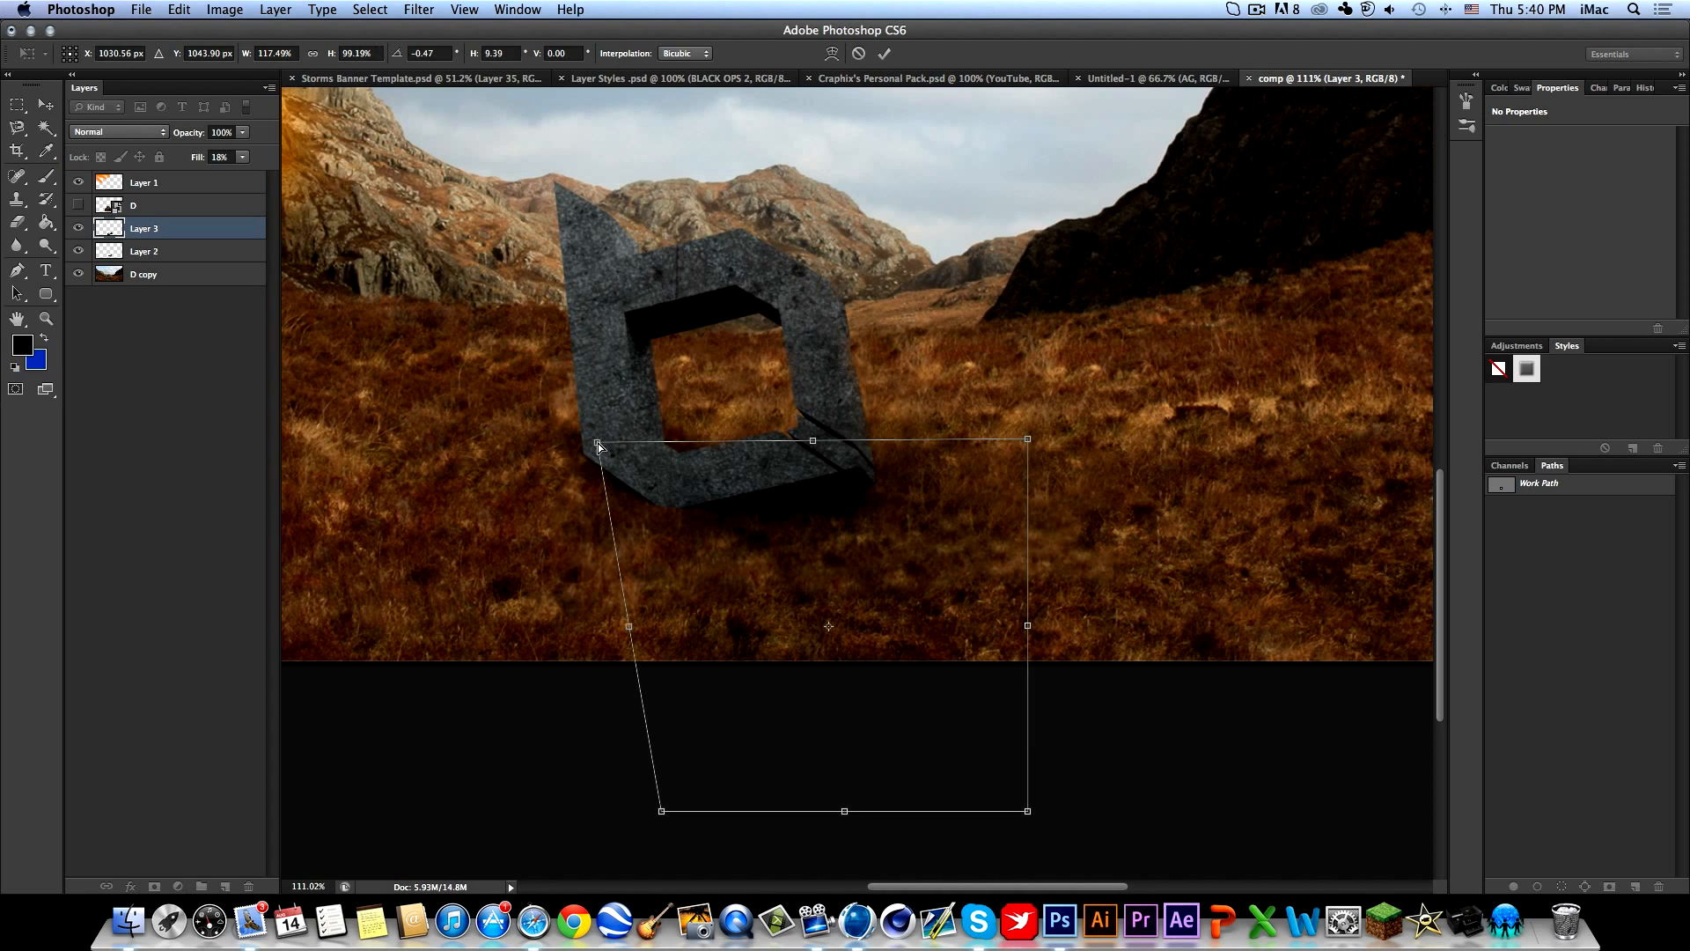
key("Return")
scroll(605, 417, "down", 20, "alt")
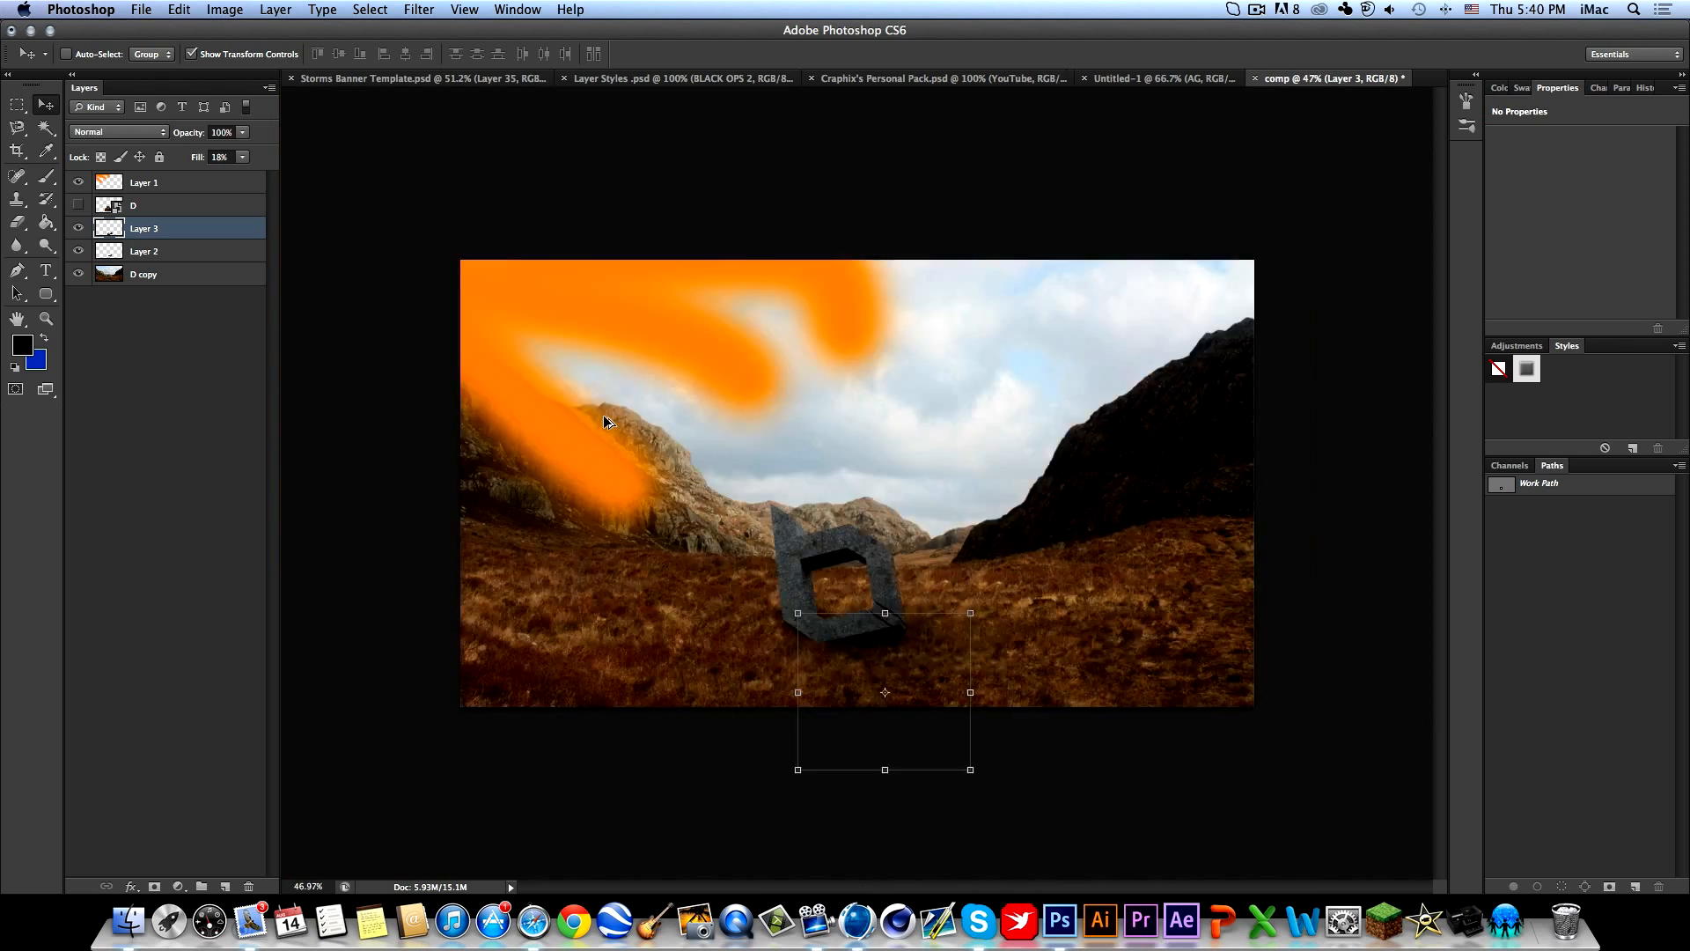
scroll(605, 416, "up", 10, "alt")
scroll(606, 419, "up", 12, "alt")
scroll(604, 414, "down", 6, "alt")
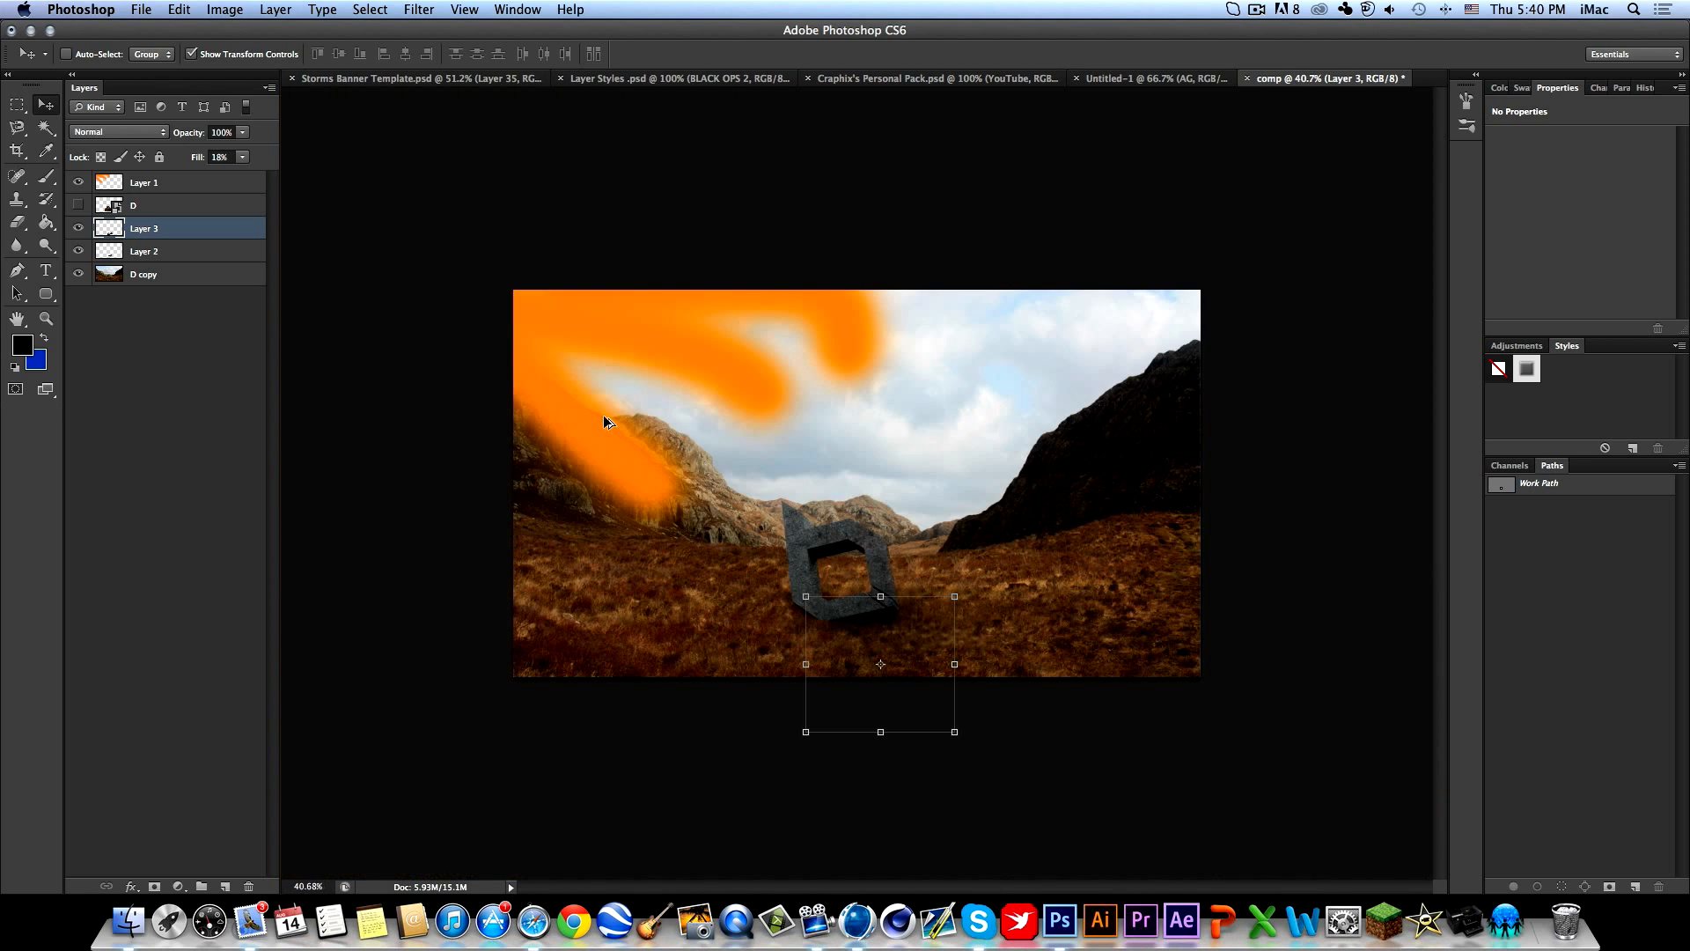
Delete Layer 1 with the orange light-direction strokes.
left_click(174, 346)
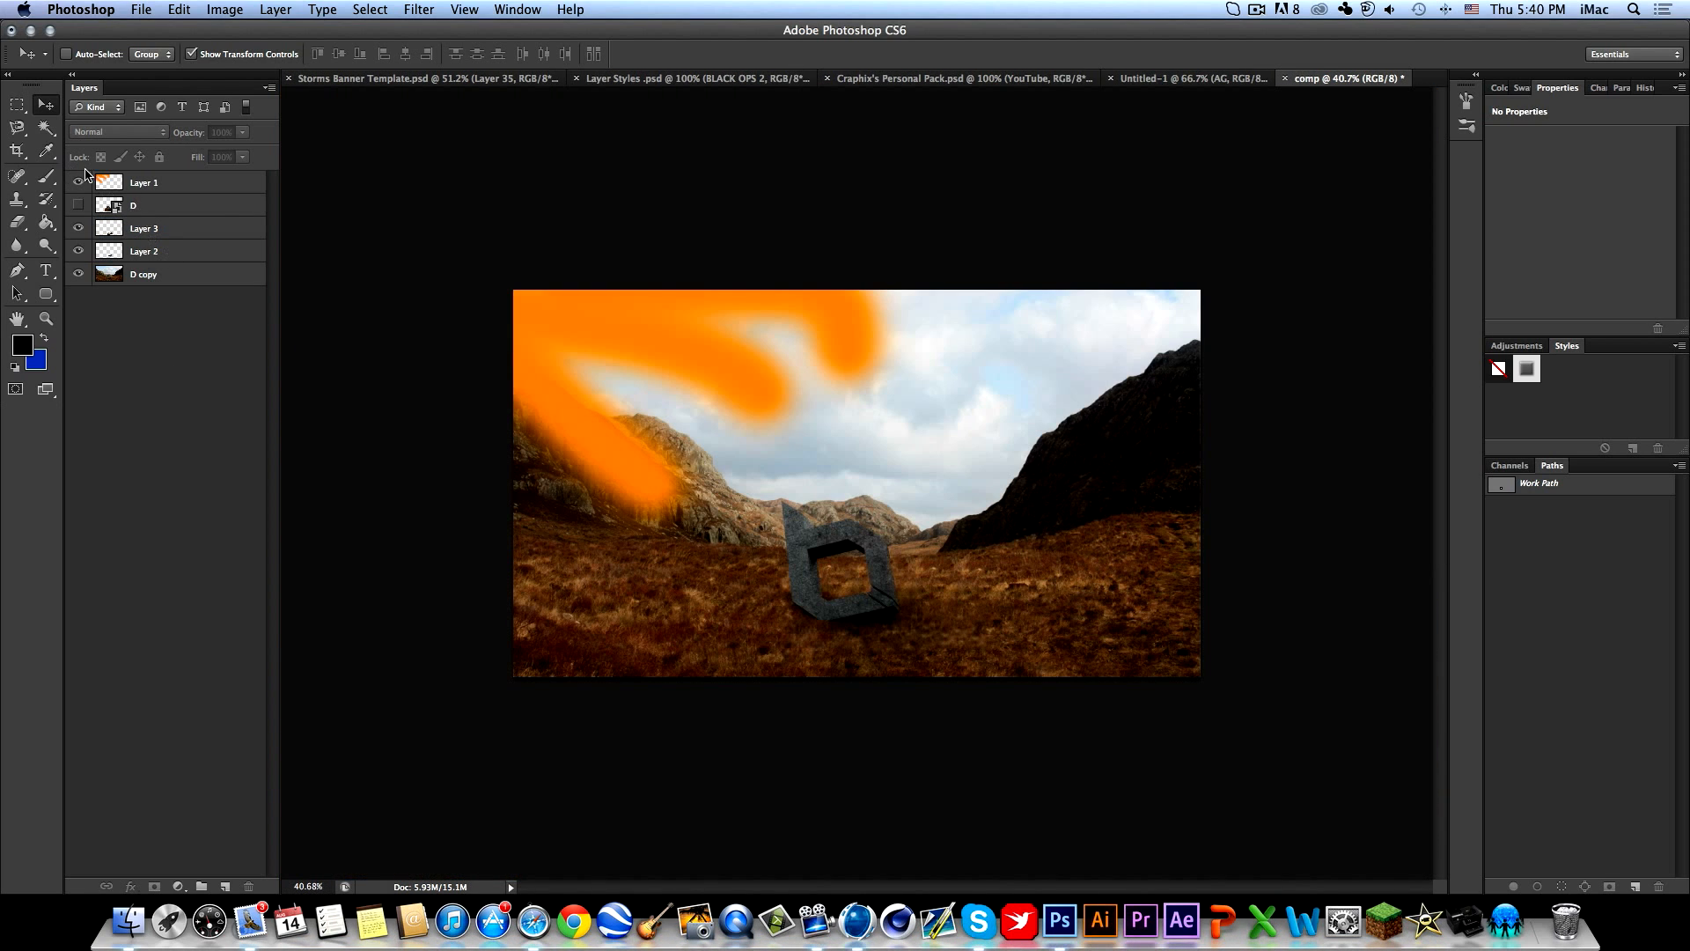
left_click(197, 183)
key("Delete")
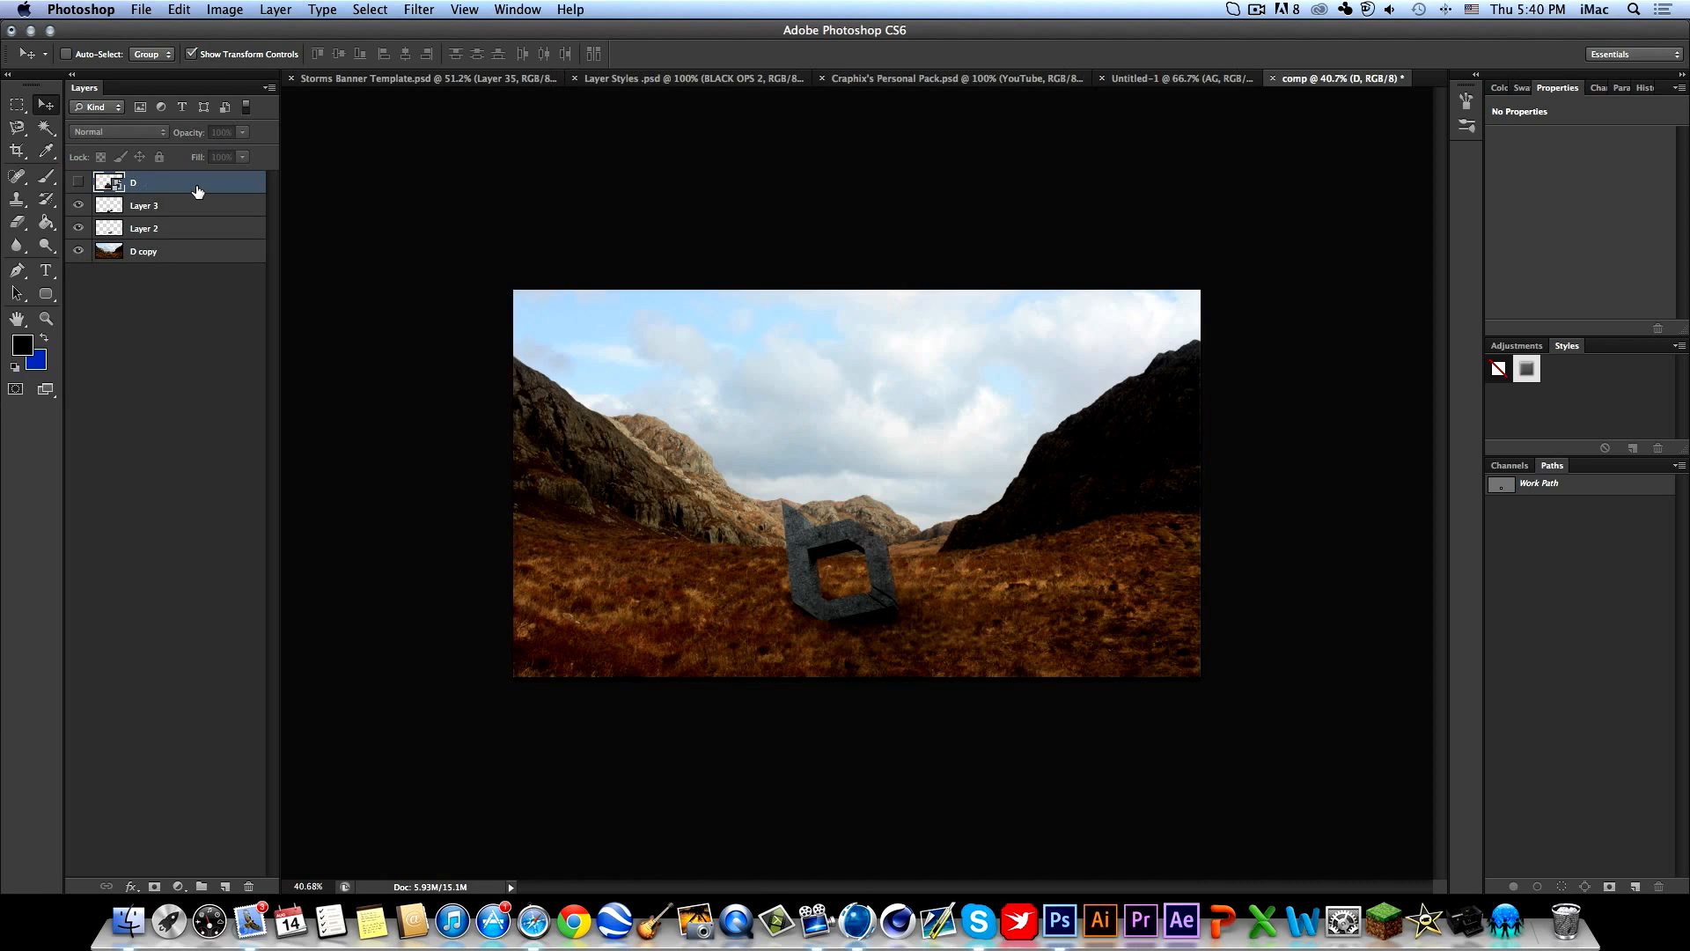
left_click(45, 293)
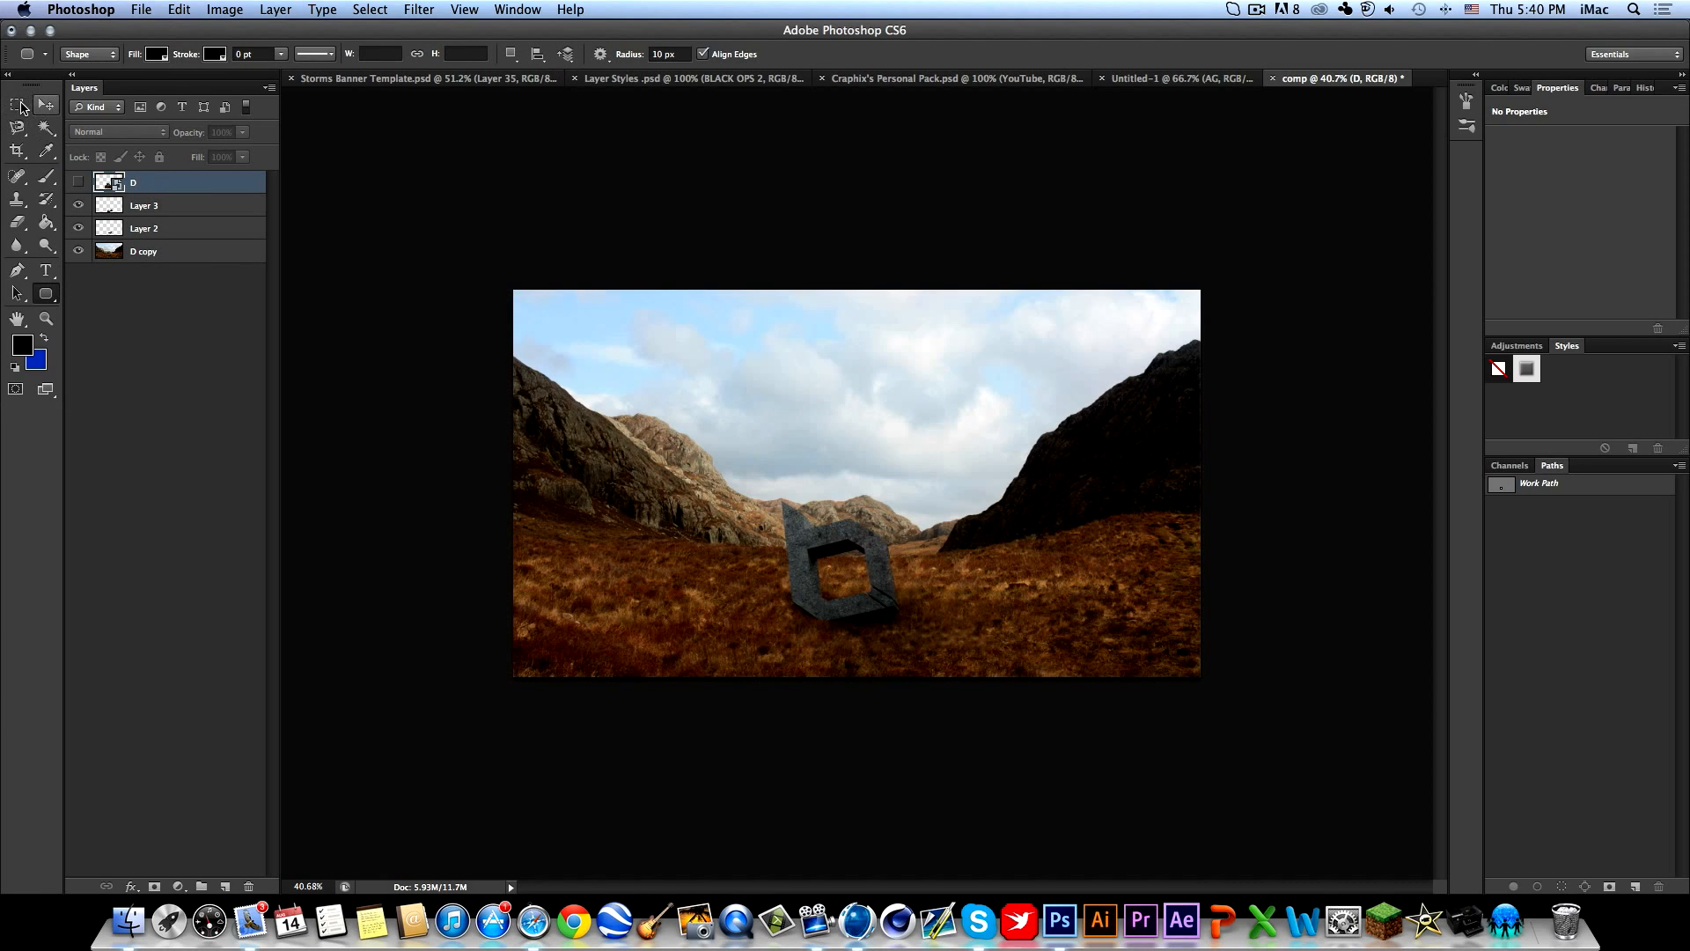
left_click(47, 103)
left_click(135, 490)
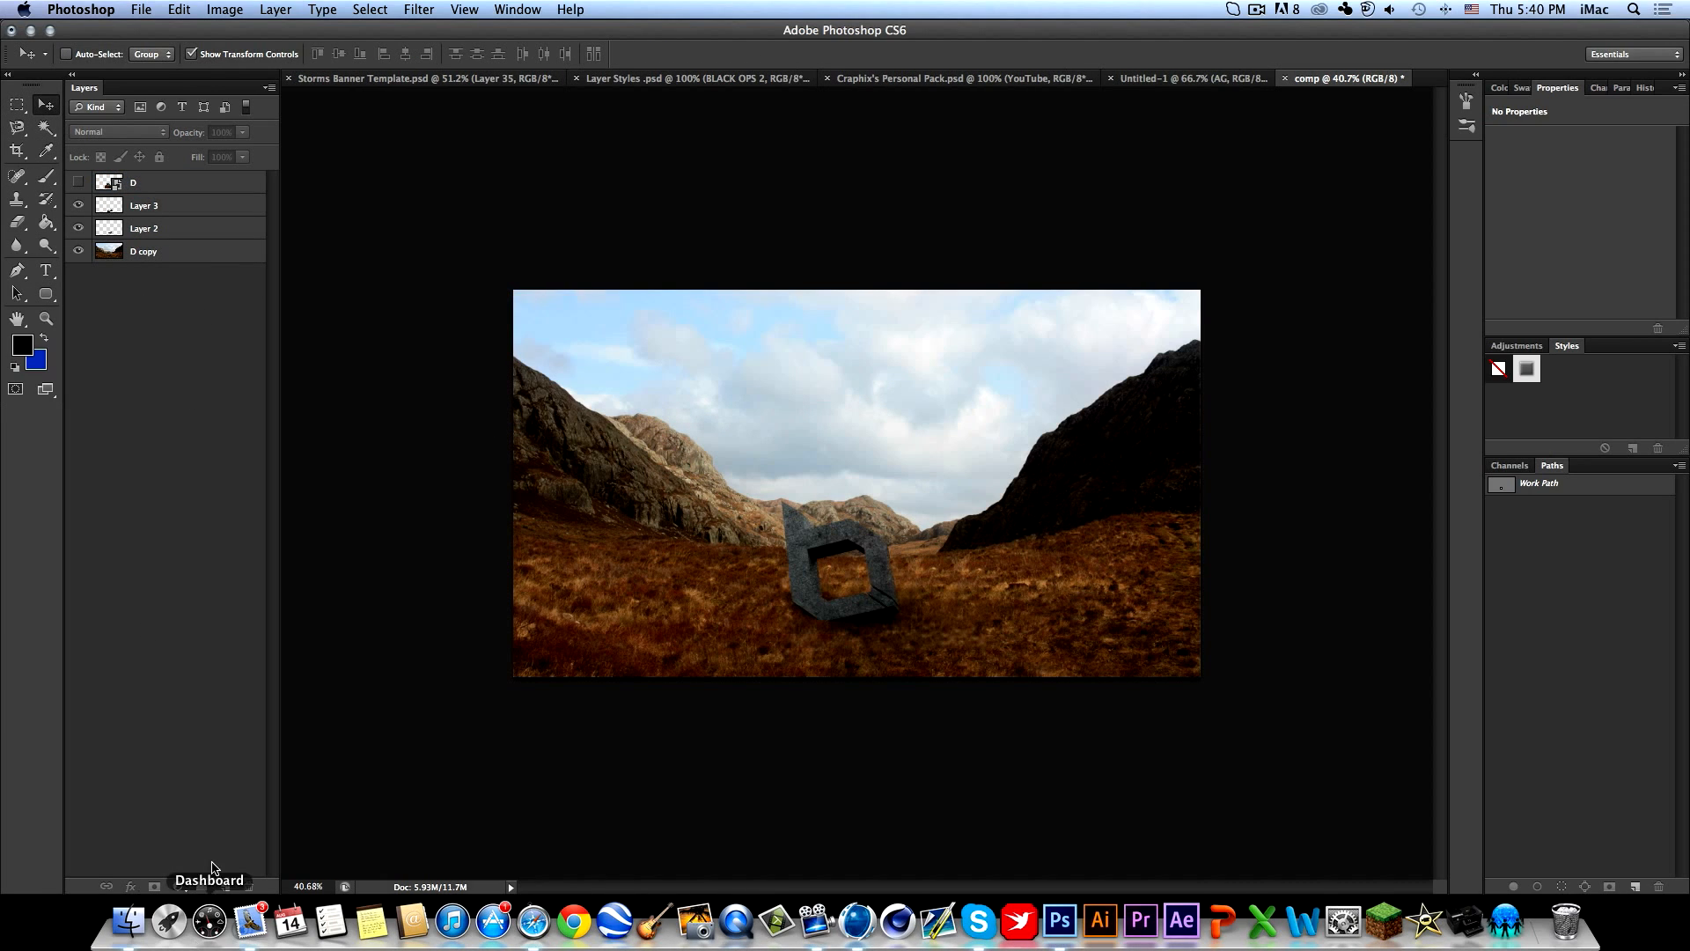
Create a new layer at 29% opacity and brush black shading along the logo's inner-left and outer-right faces.
left_click(226, 886)
scroll(892, 535, "up", 10, "alt")
scroll(618, 536, "down", 8, "alt")
scroll(544, 546, "up", 5, "alt")
left_click_drag(577, 530, 722, 400)
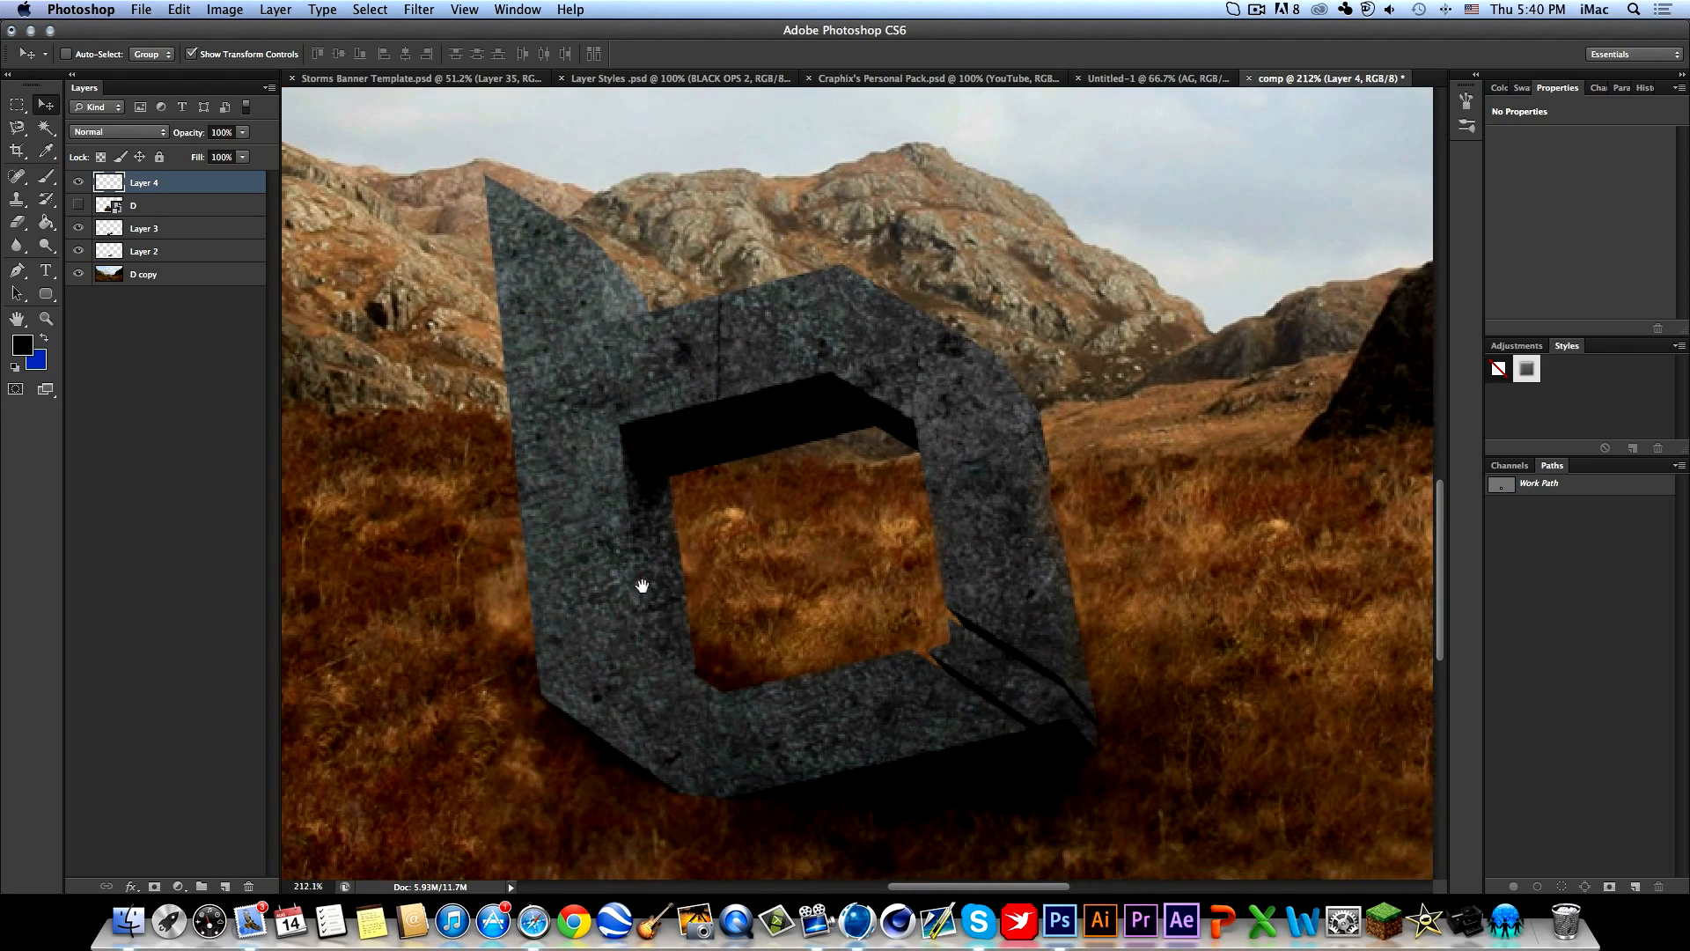
key("b")
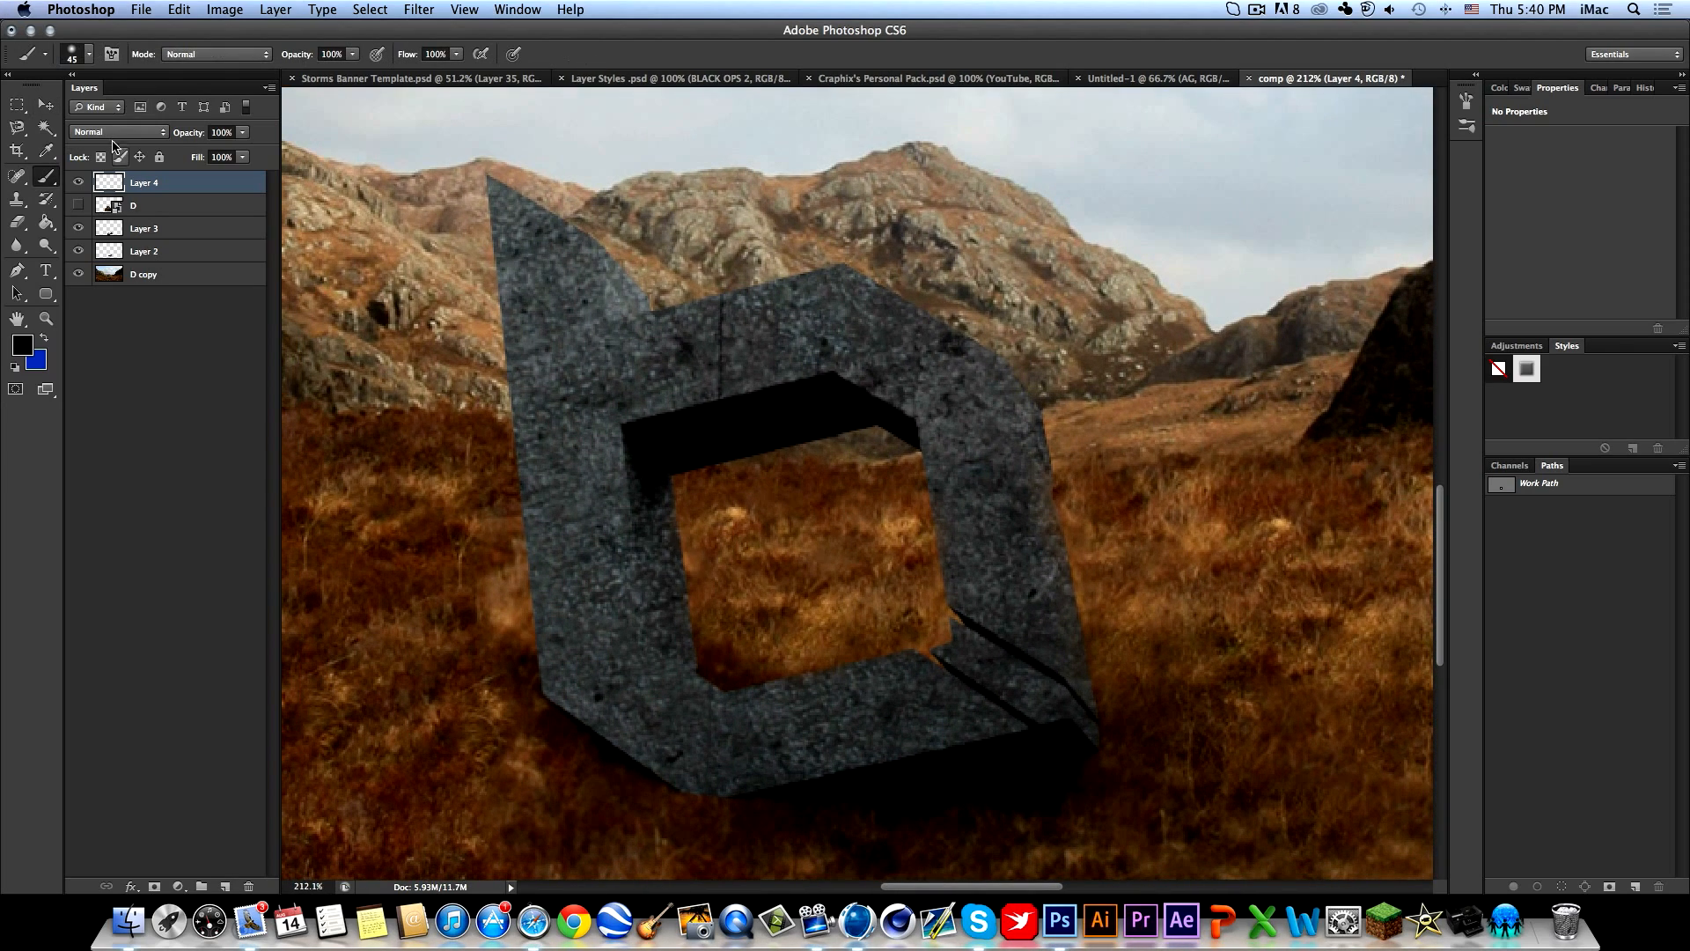
left_click(242, 132)
left_click_drag(247, 150, 183, 149)
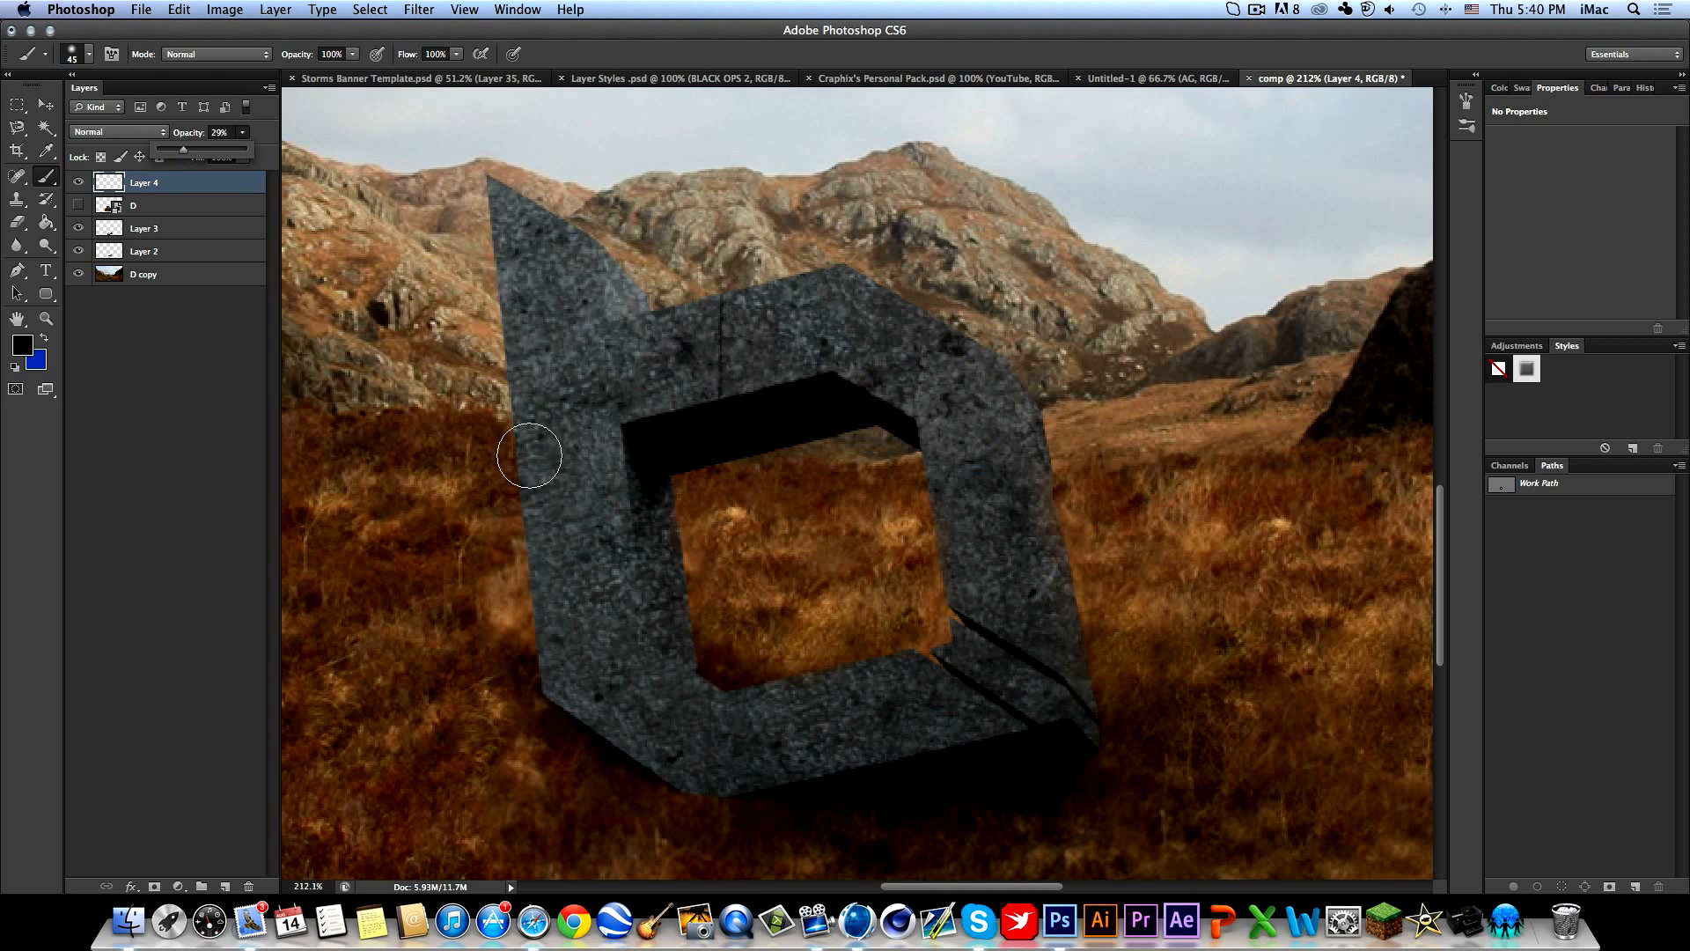
mouse_move(679, 616)
left_mouse_down()
mouse_move(679, 459)
mouse_move(826, 404)
mouse_move(895, 449)
mouse_move(652, 483)
left_mouse_up()
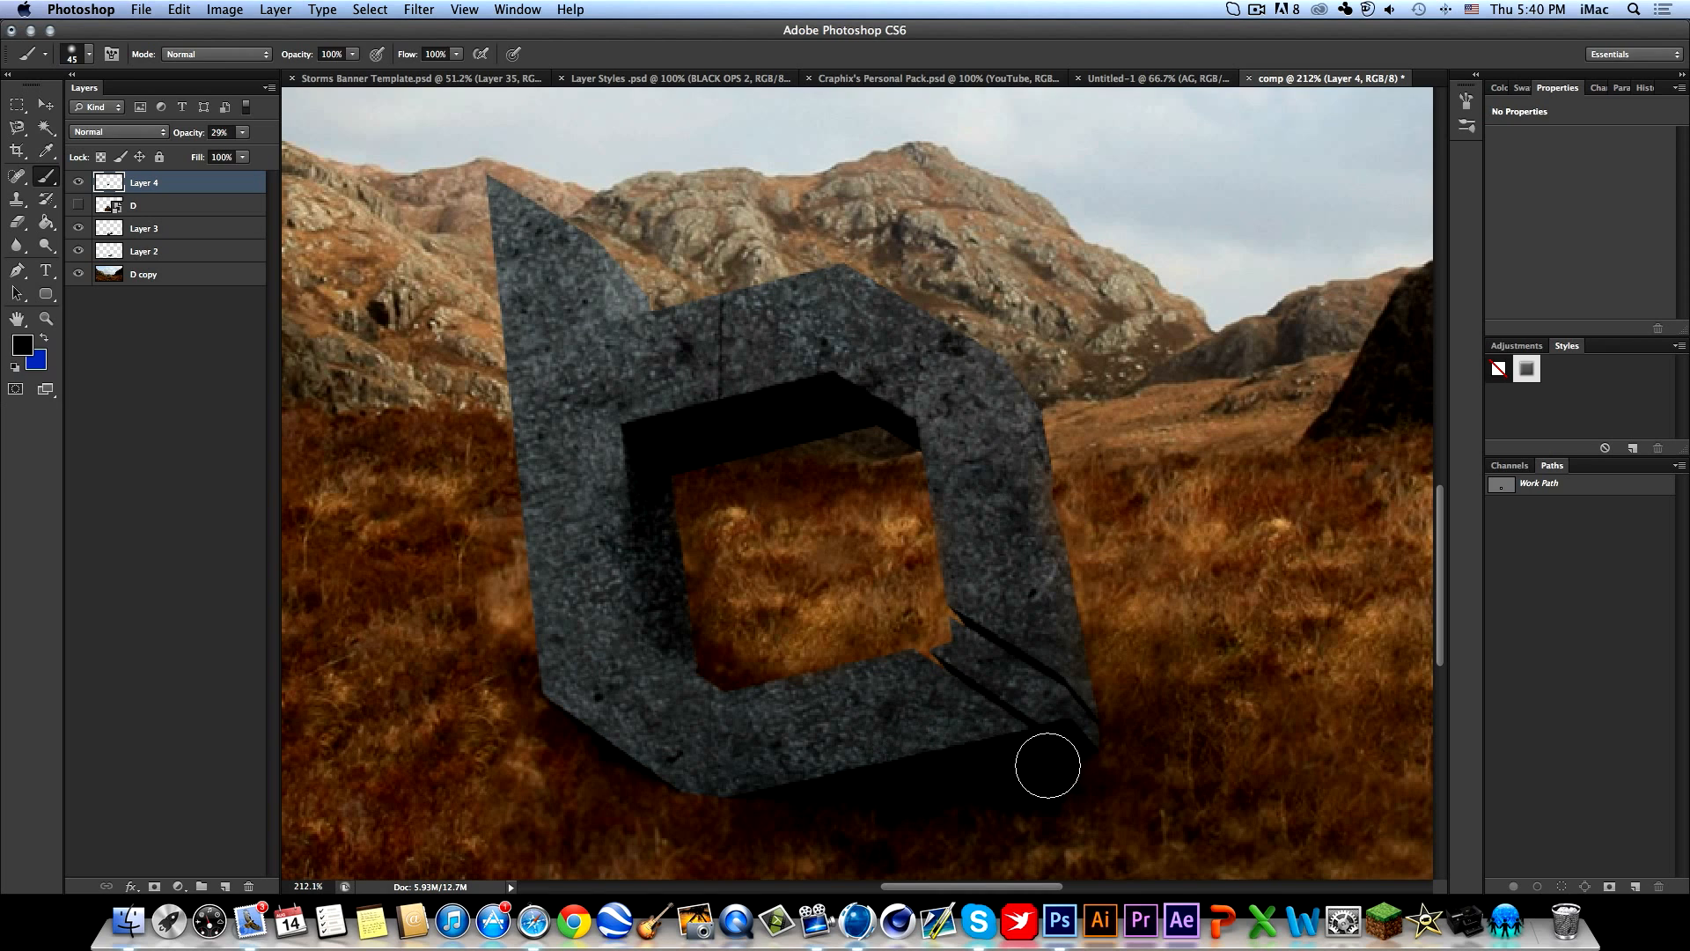
mouse_move(1076, 744)
left_mouse_down()
mouse_move(1097, 702)
mouse_move(1028, 361)
left_mouse_up()
Erase the shading that spills onto the background beside the logo and inside its opening, using a 50 px eraser.
key("e")
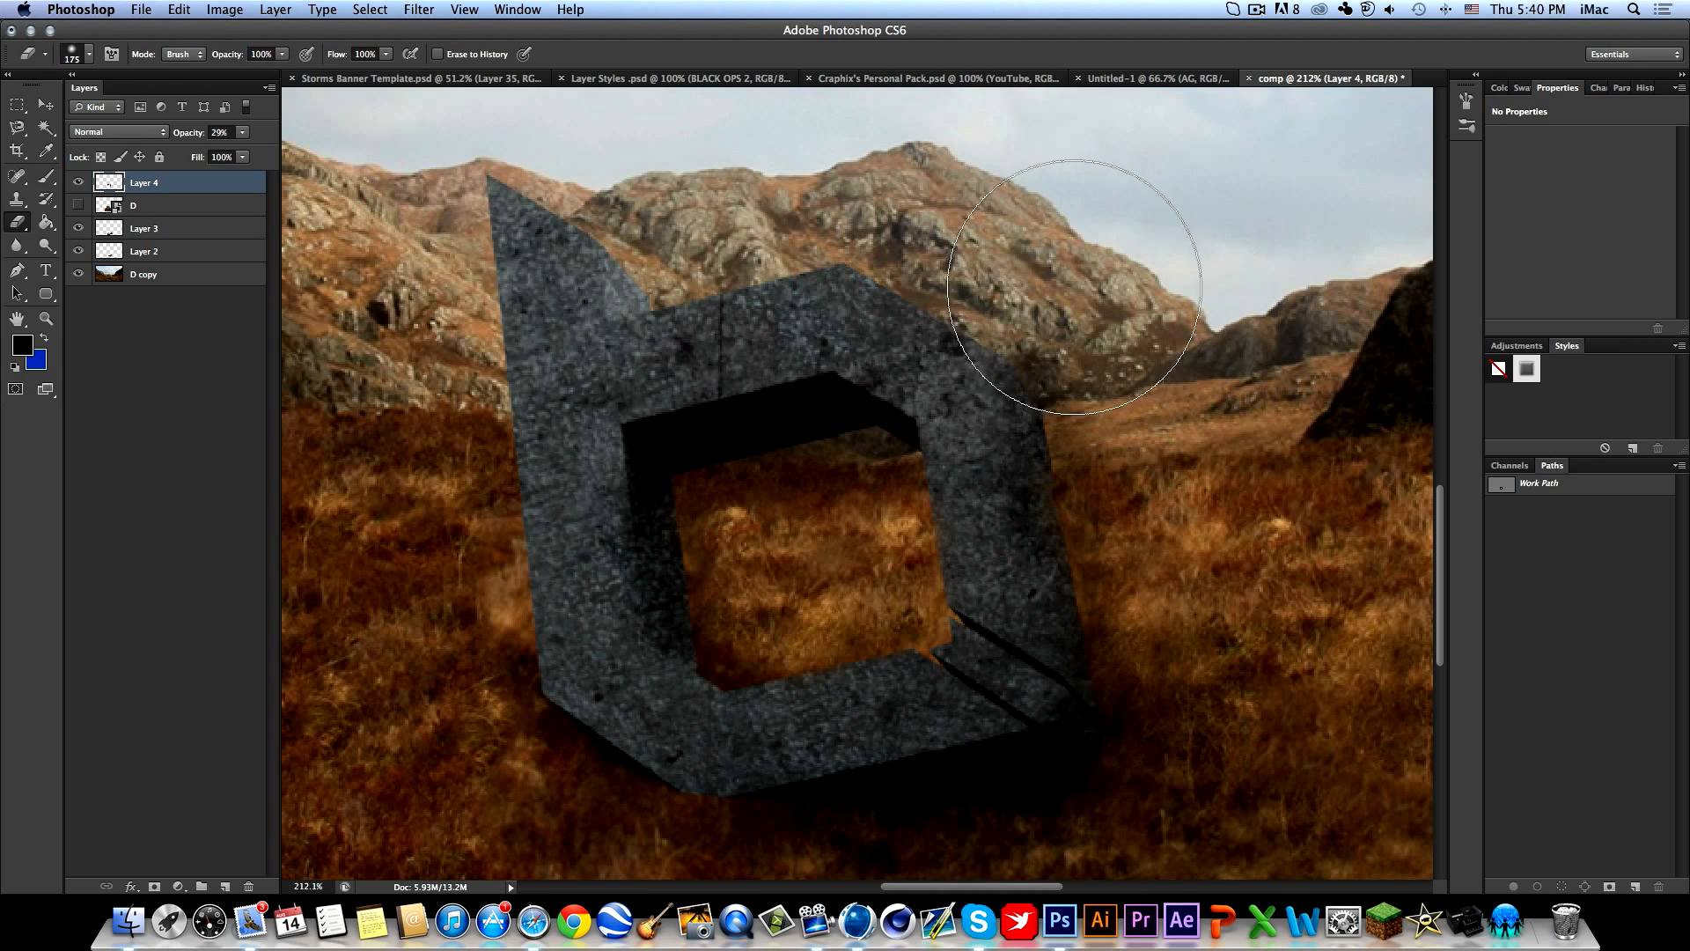
key("bracketleft")
key("bracketleft")
key("bracketleft")
key("bracketleft")
key("bracketleft")
key("bracketleft")
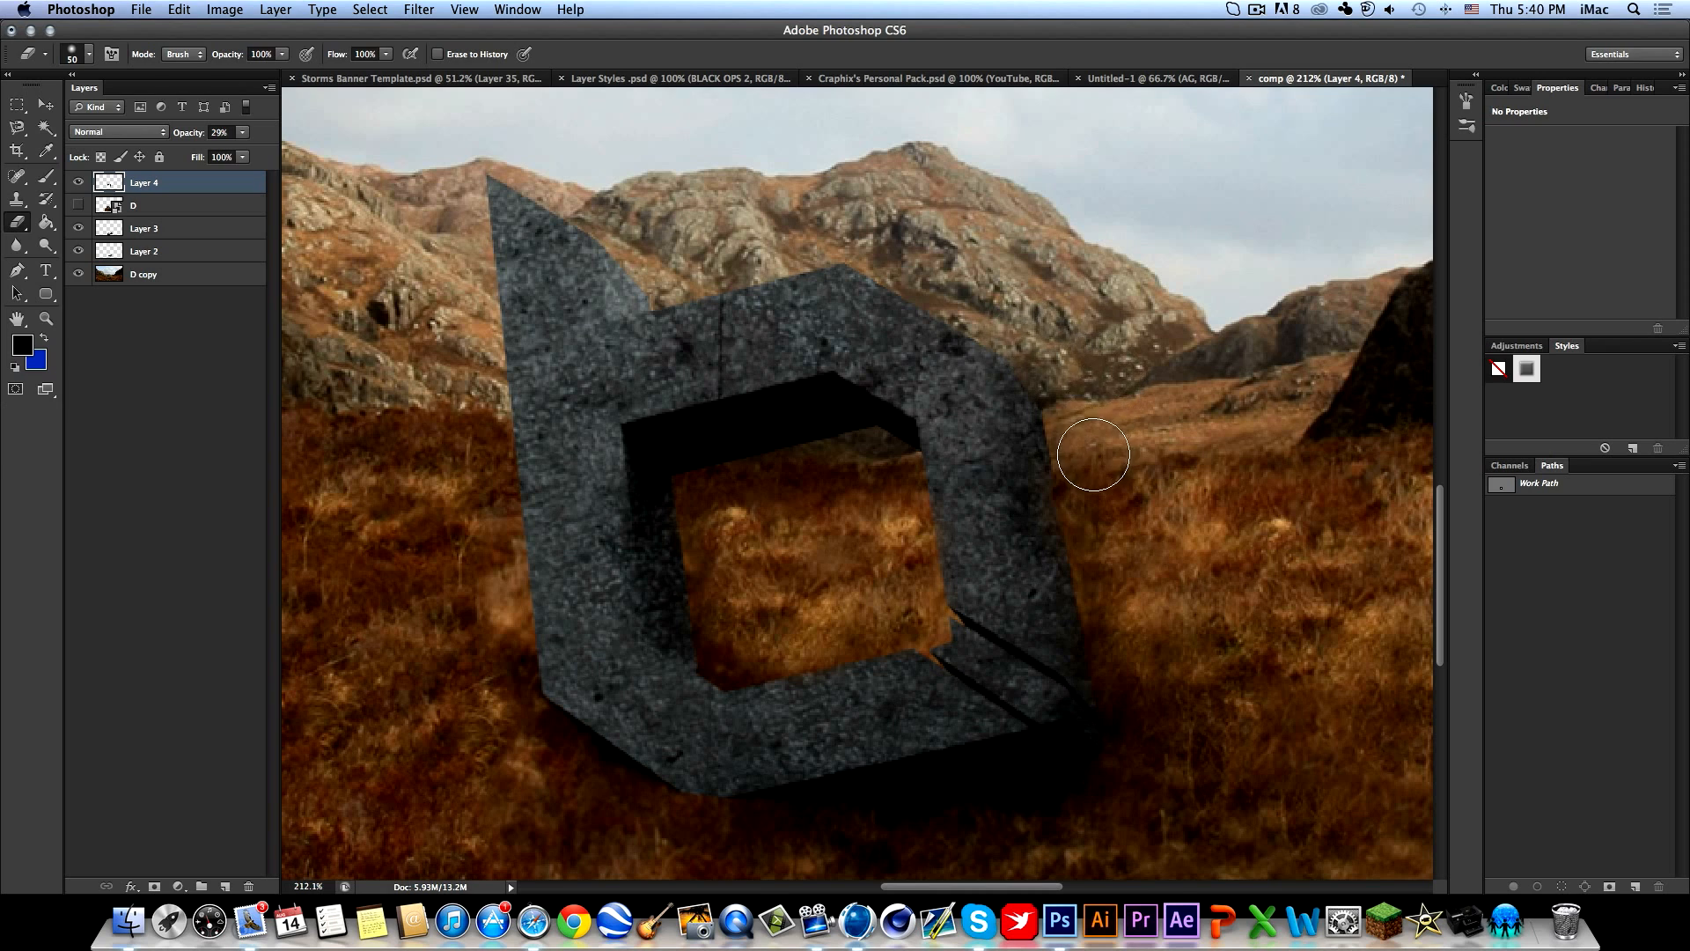
left_click_drag(1106, 521, 1117, 777)
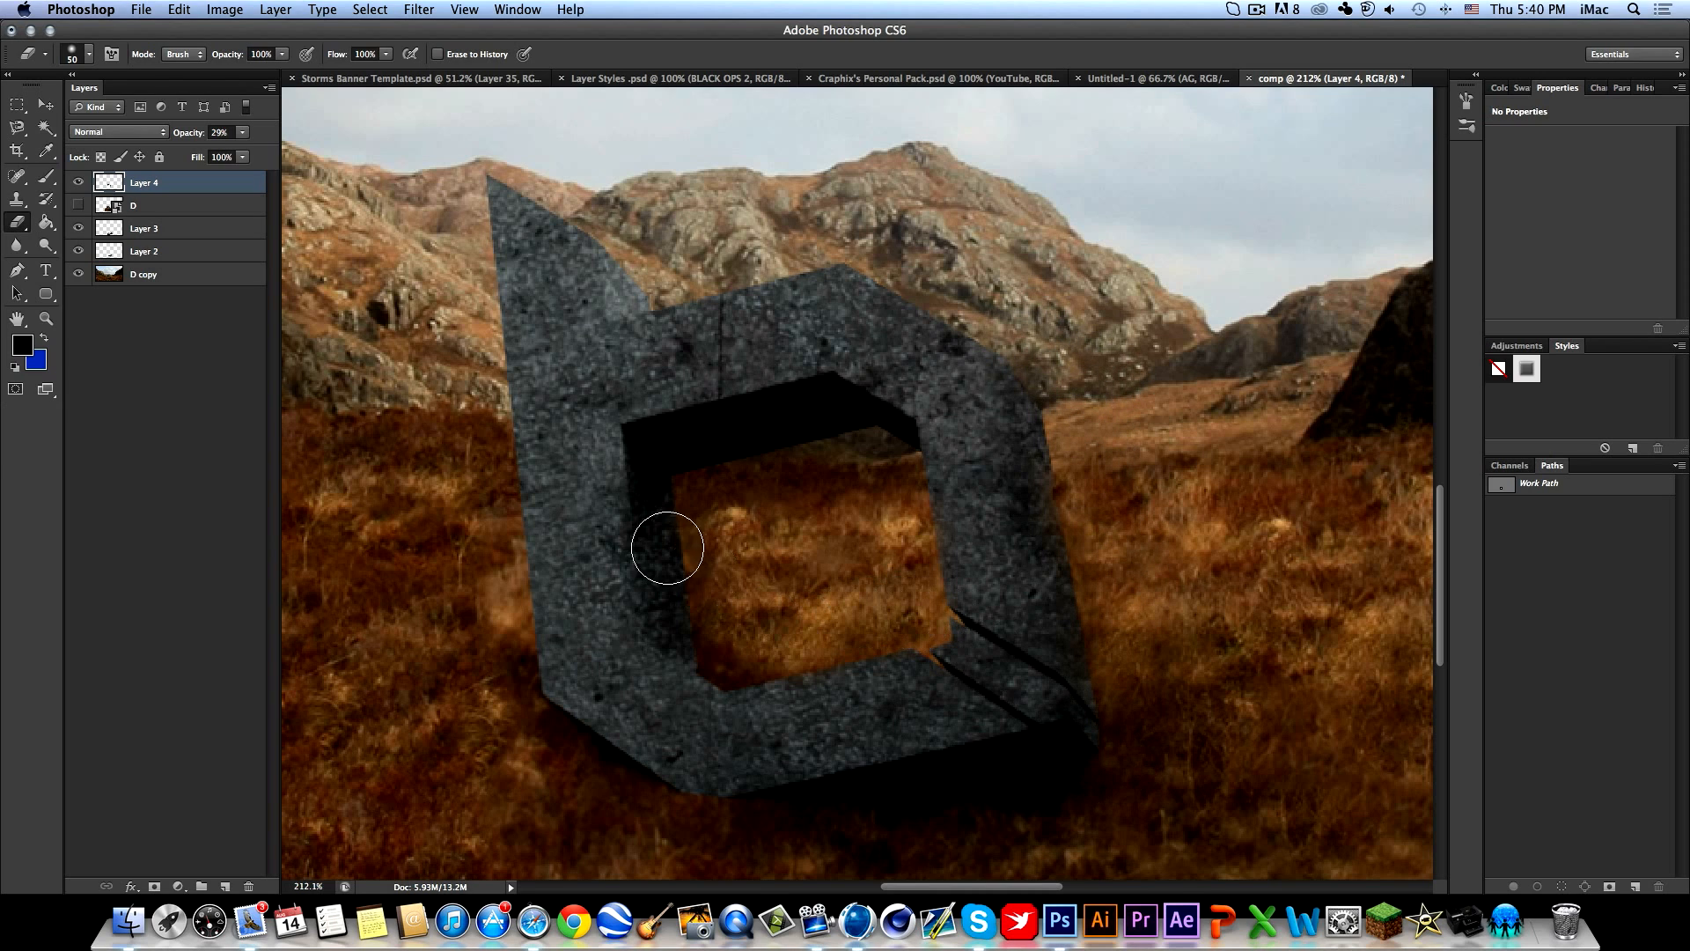
mouse_move(725, 614)
left_mouse_down()
mouse_move(701, 483)
mouse_move(871, 457)
left_mouse_up()
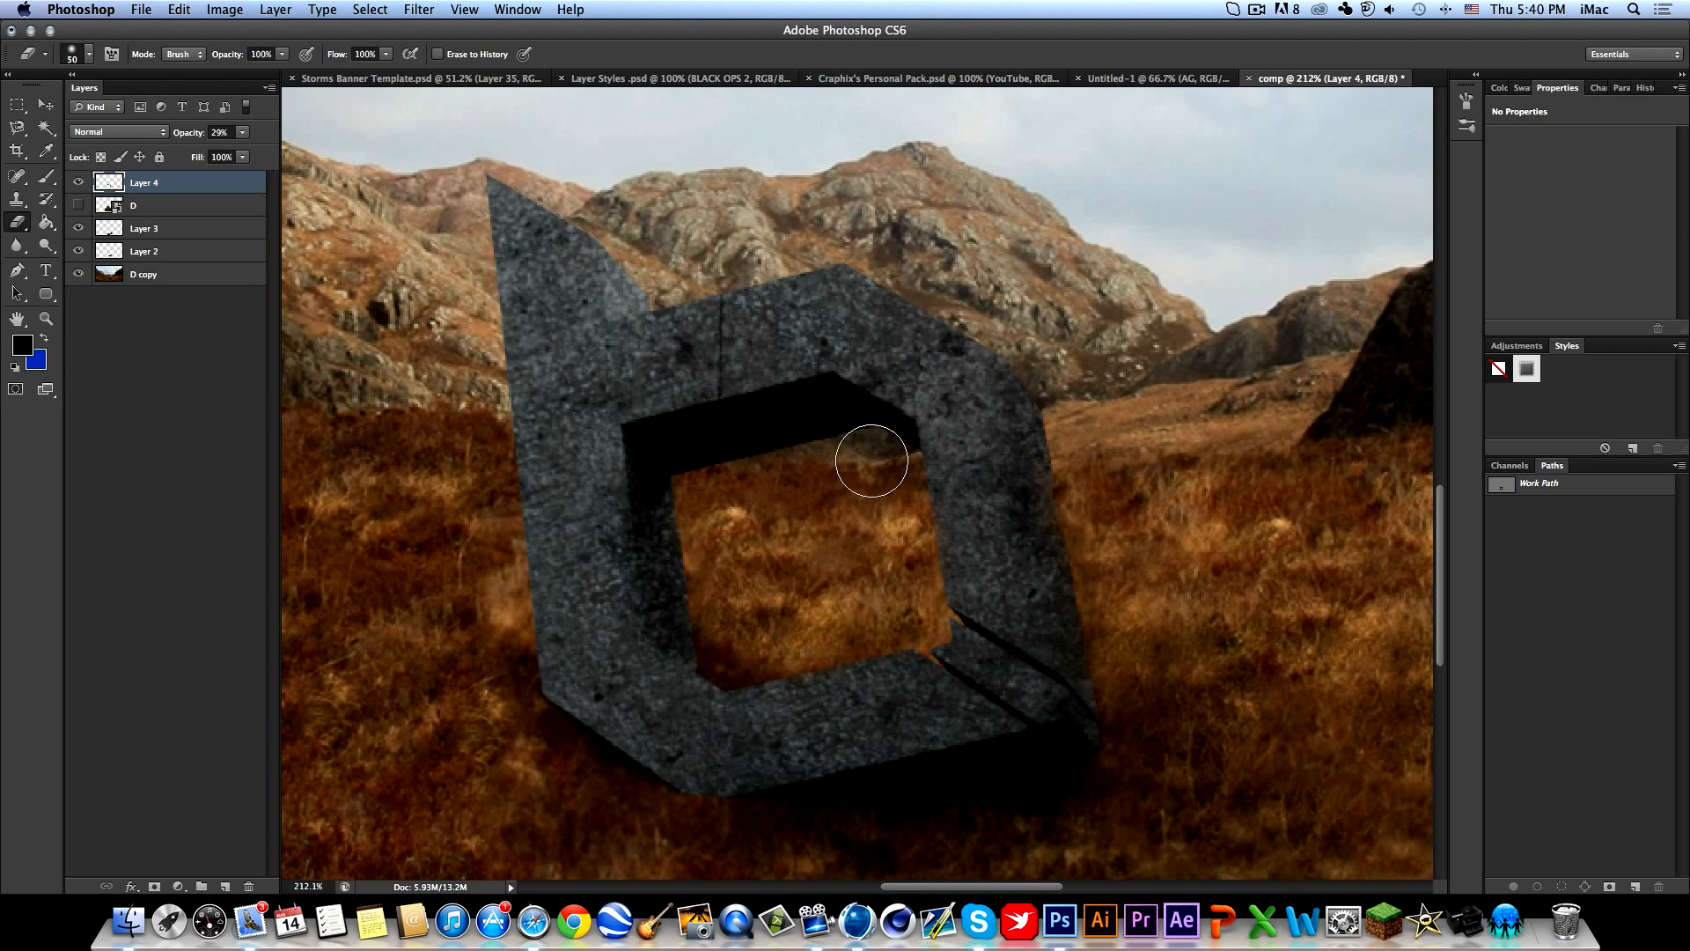
Lower Layer 4's opacity to 15%, deselect the layer and check the shading on the logo.
left_click(244, 132)
left_click_drag(223, 155, 199, 155)
left_click(170, 385)
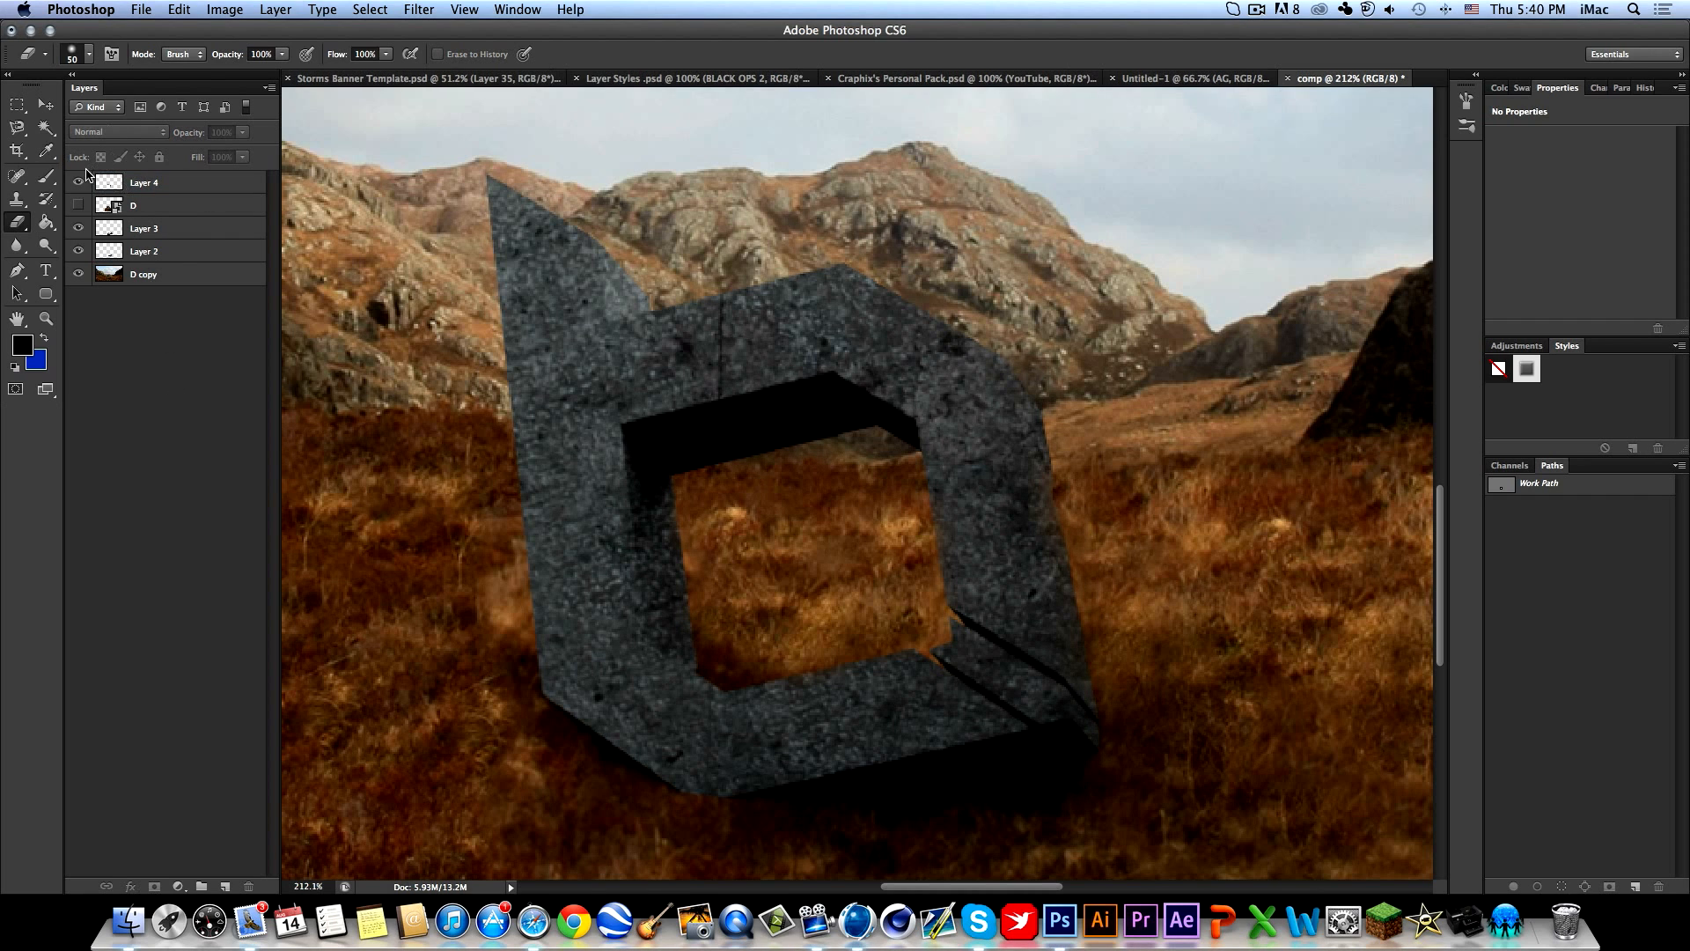
left_click(80, 184)
scroll(718, 306, "down", 10, "alt")
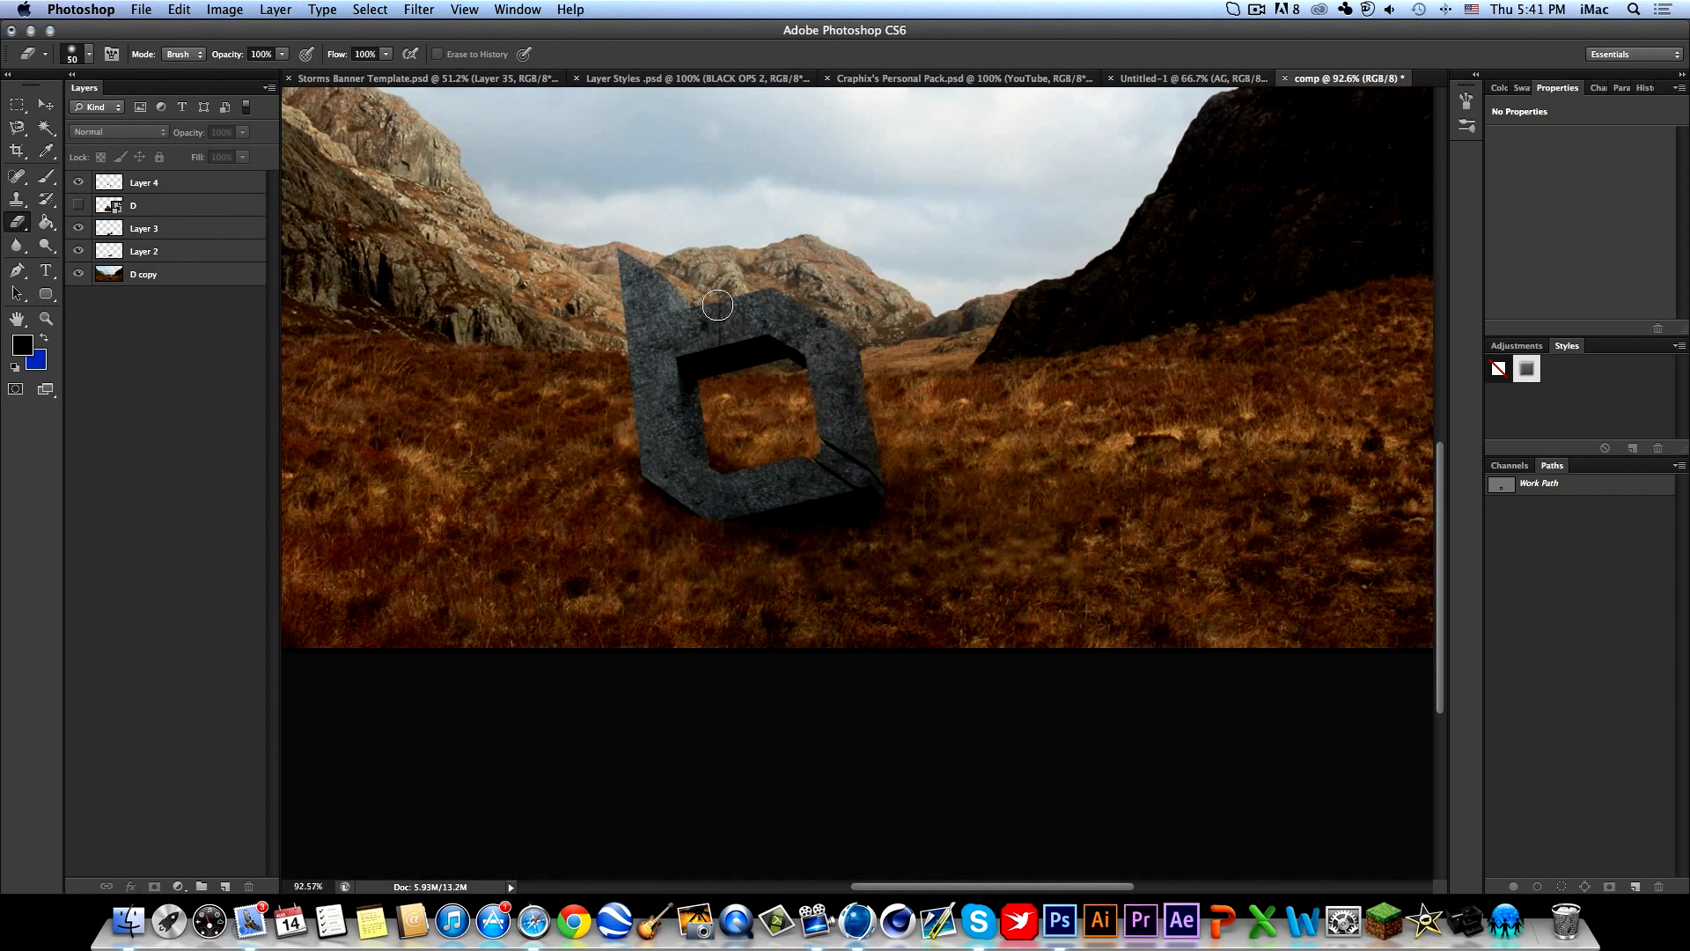
scroll(718, 305, "up", 2, "alt")
key("b")
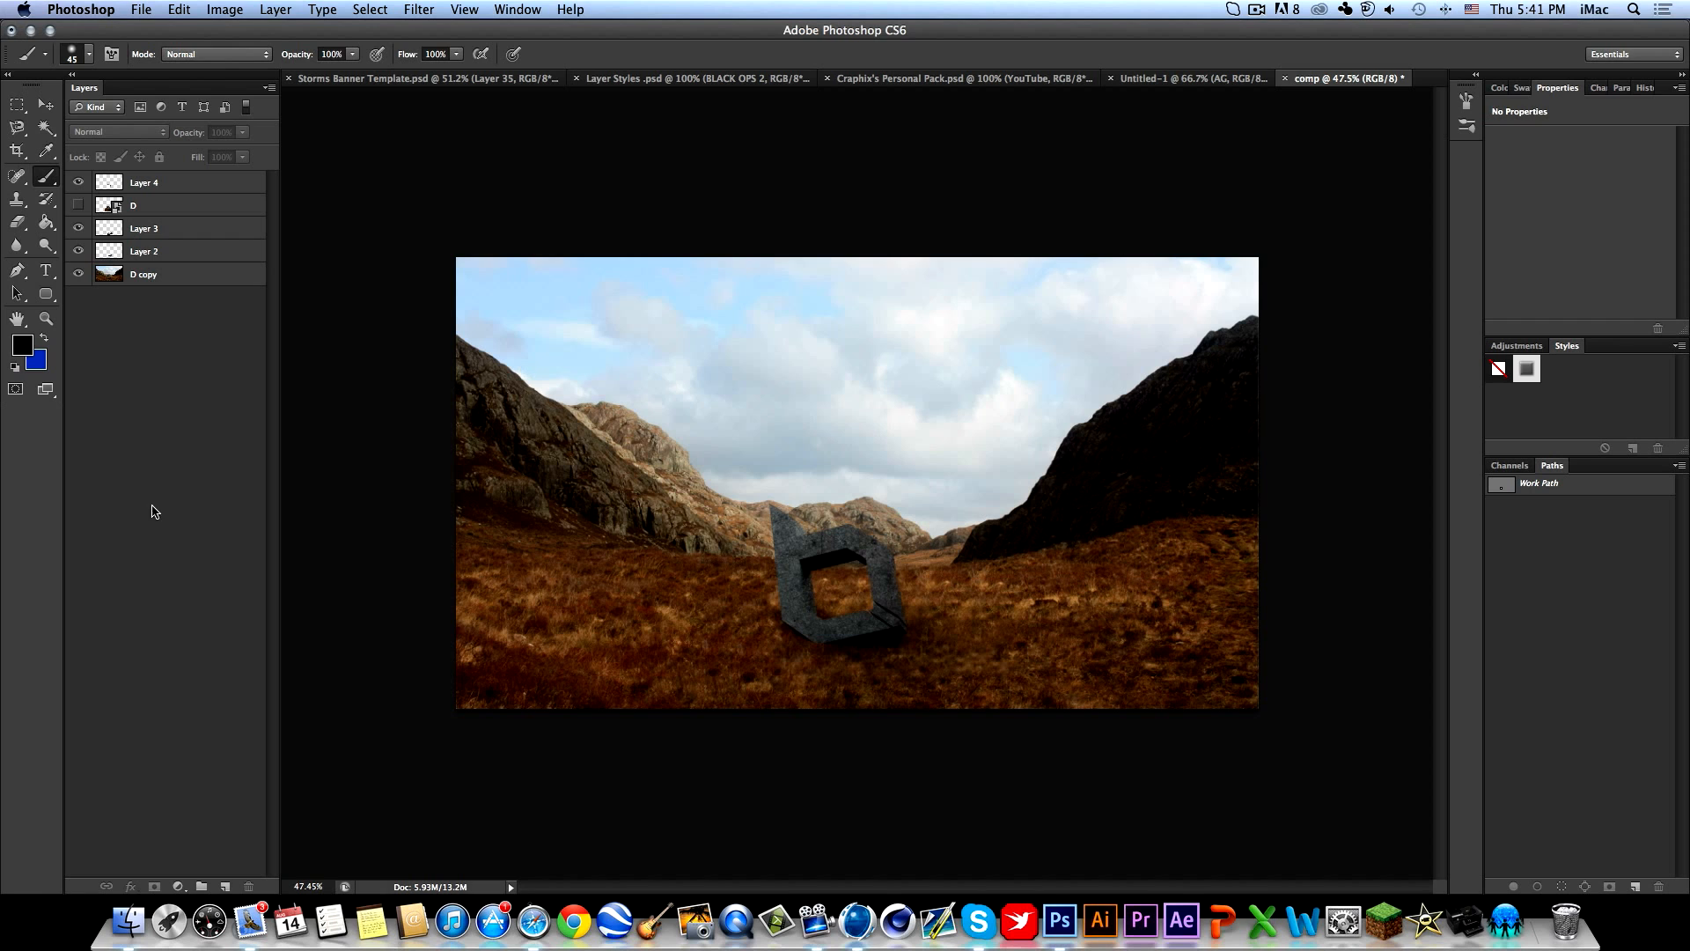
scroll(935, 711, "up", 8, "alt")
scroll(773, 453, "down", 4)
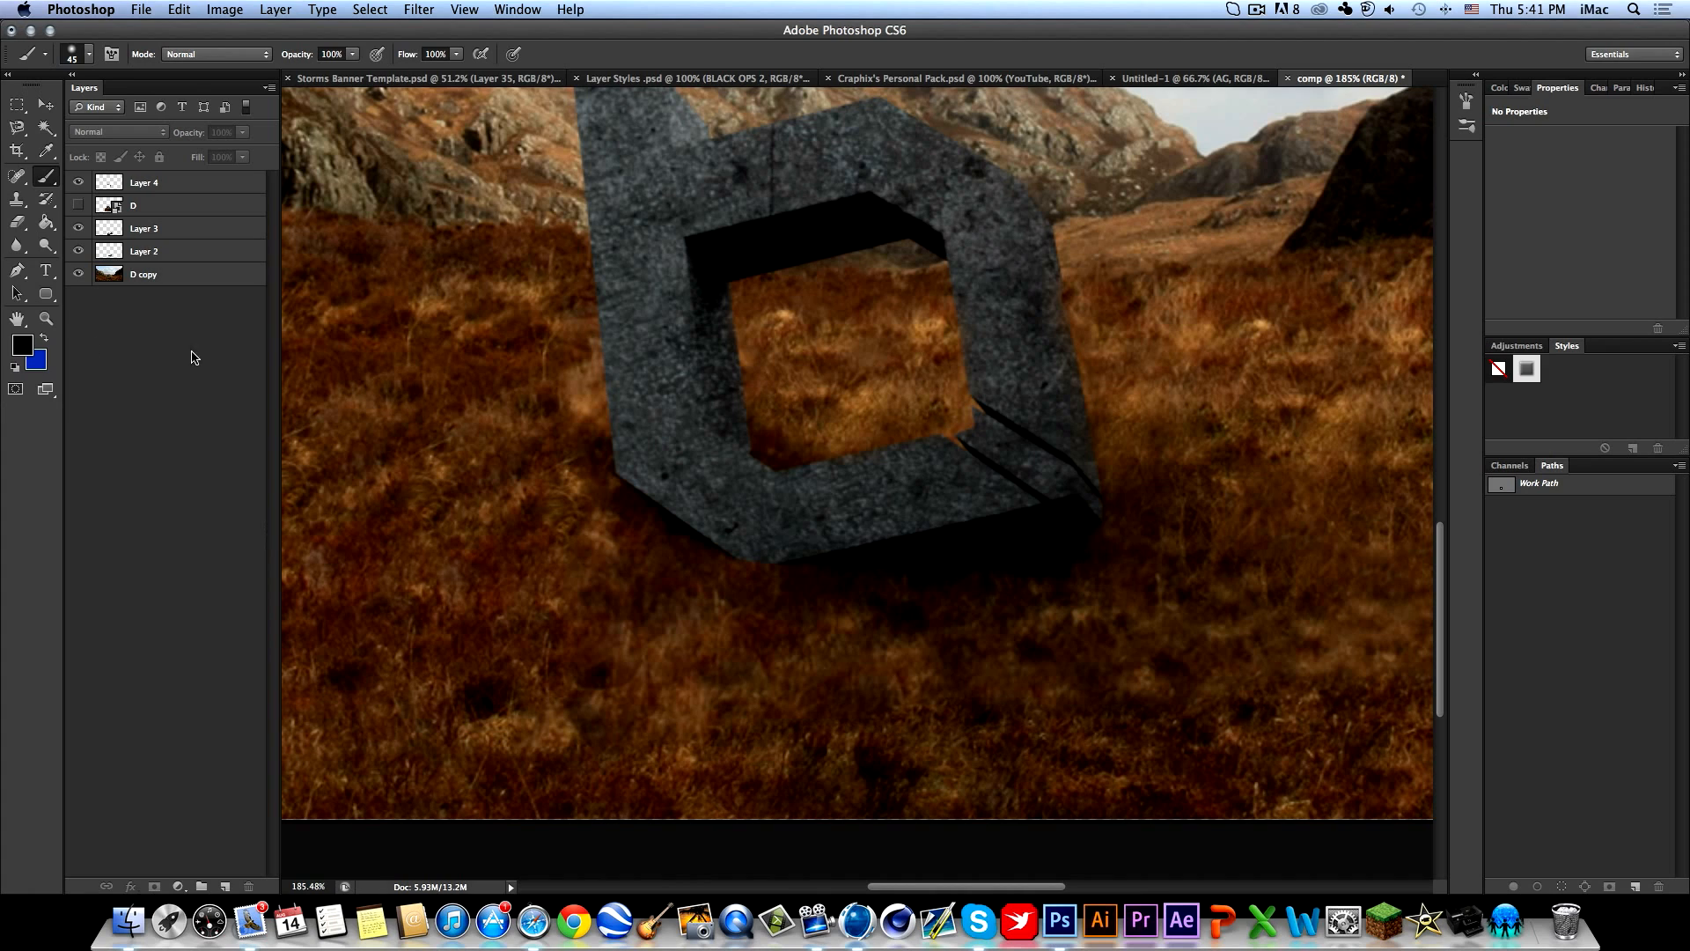
left_click(144, 187)
left_click(154, 276, "shift")
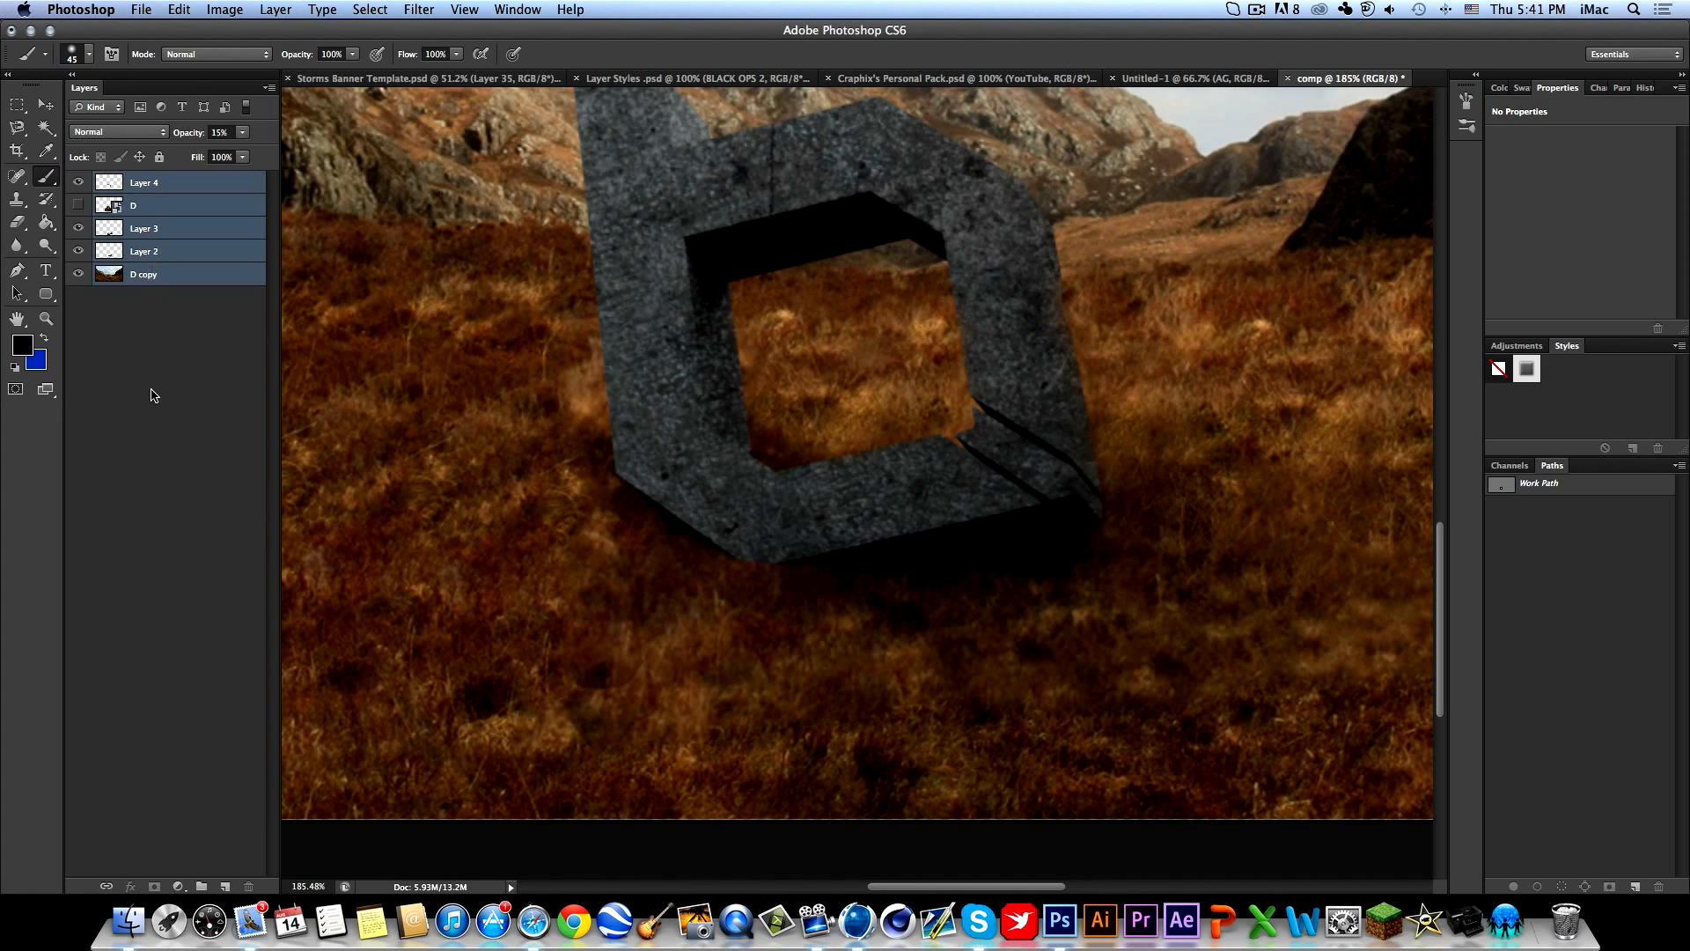
left_click(153, 392)
left_click(174, 279)
left_click(159, 185, "shift")
left_click(186, 348)
Duplicate the D copy layer, hide and show the duplicate, and merge it back down into the original.
left_click(167, 275)
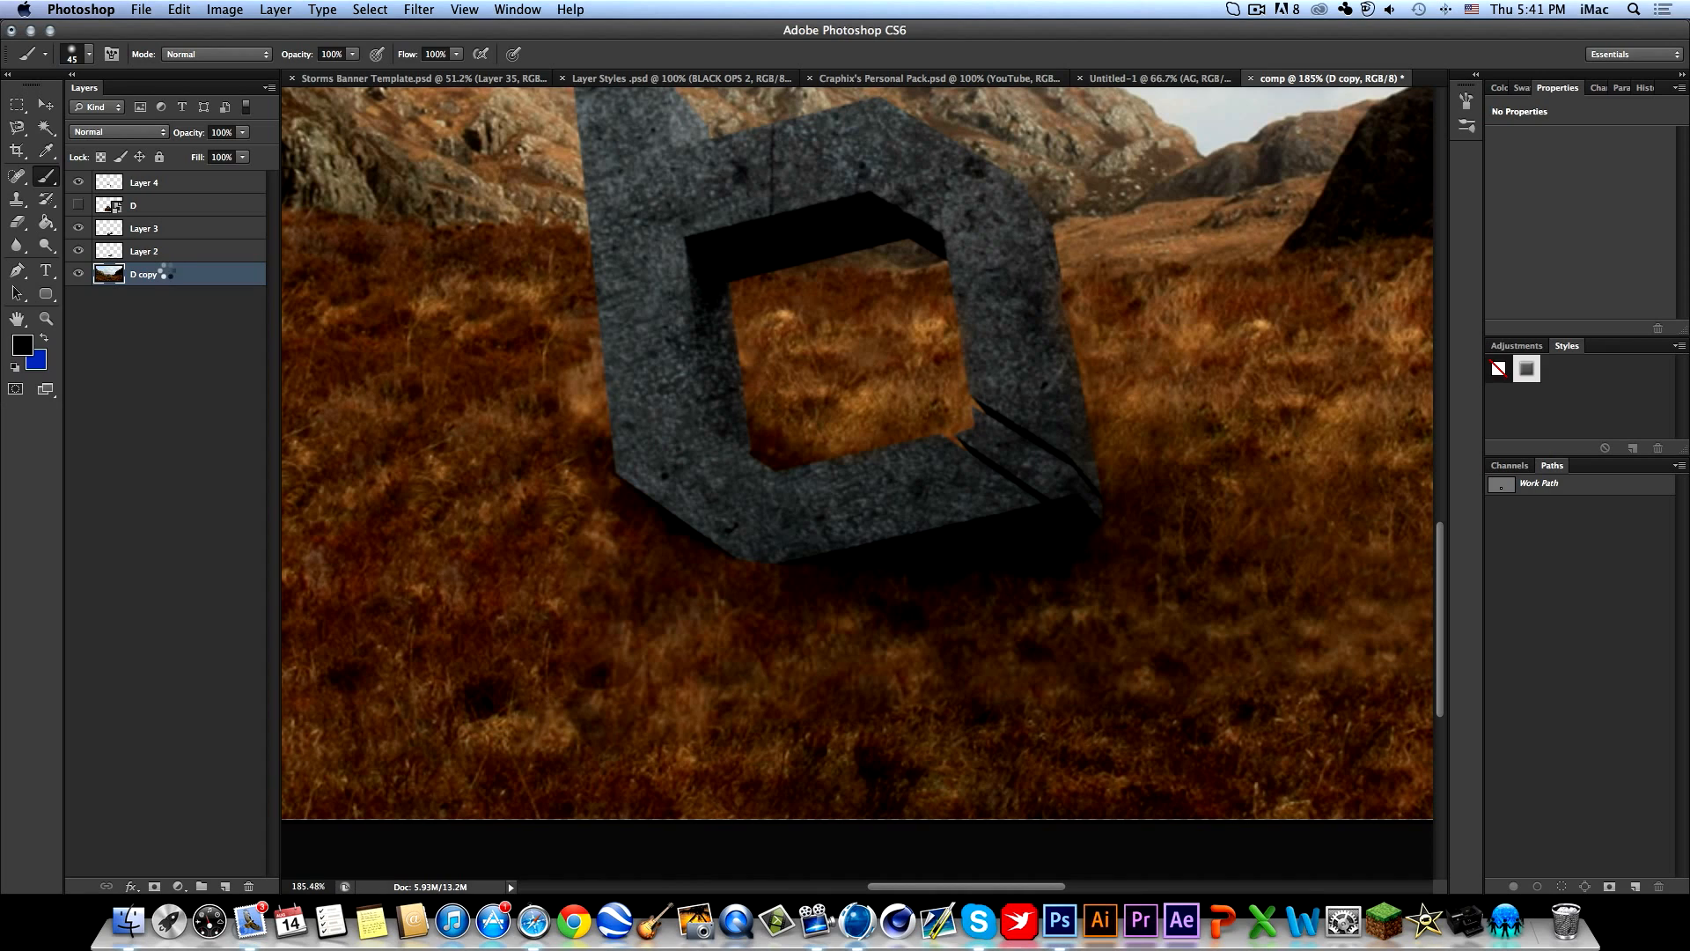
key("super+j")
left_click(76, 275)
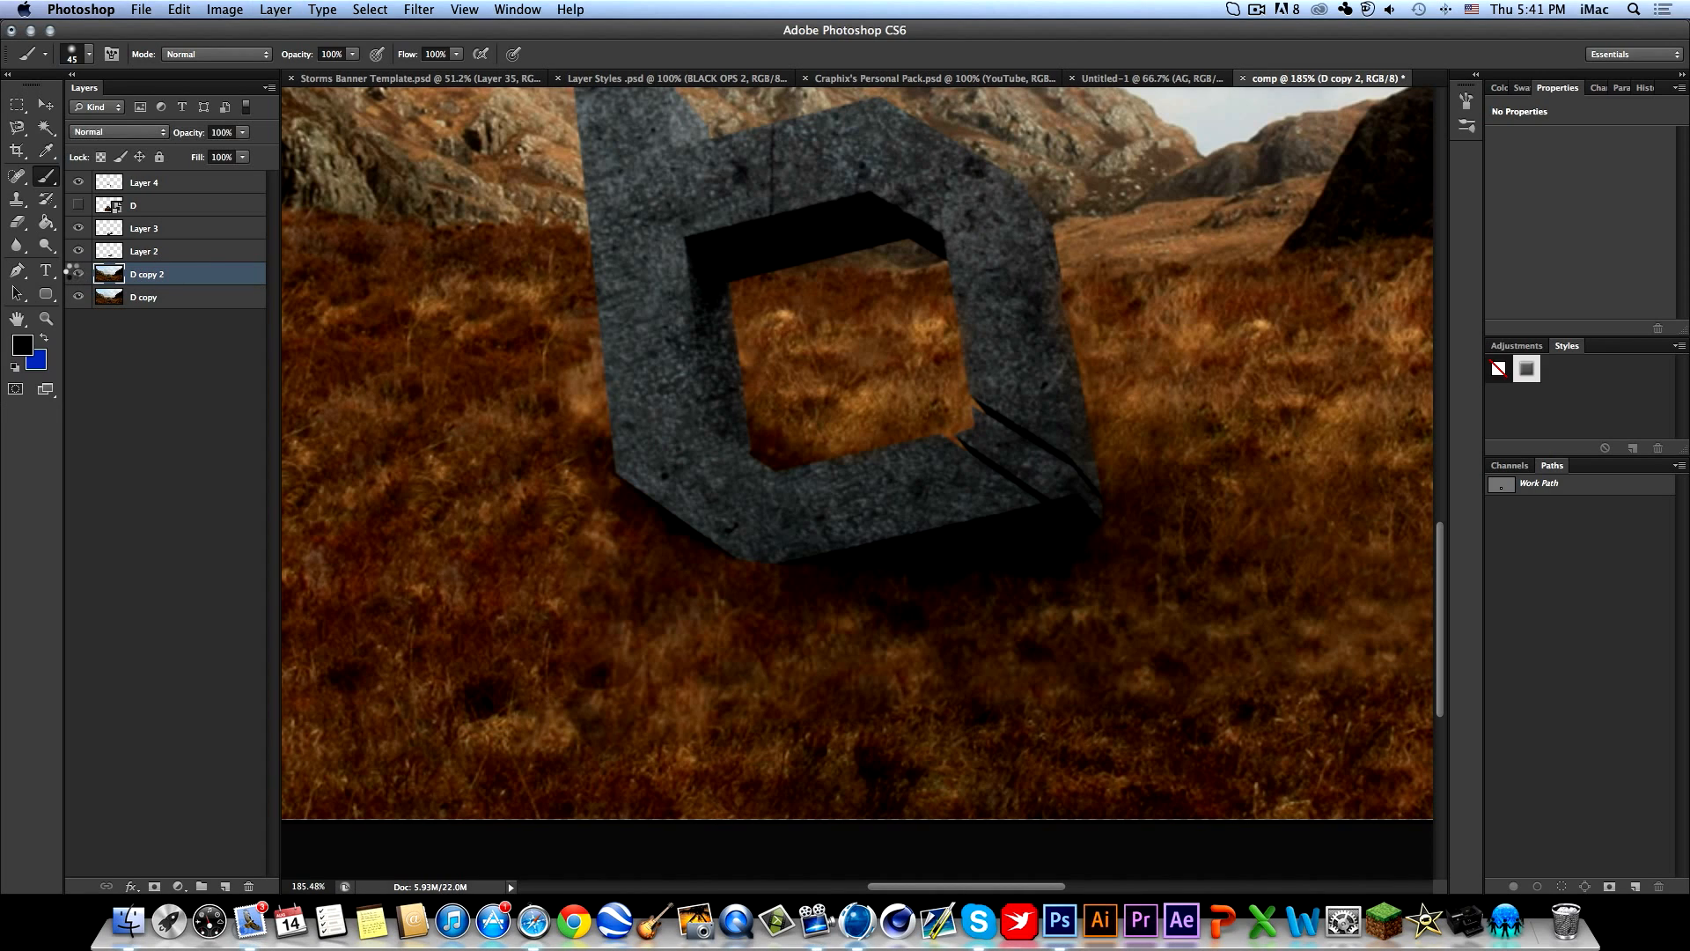
left_click(74, 276)
left_click(74, 277)
key("super+e")
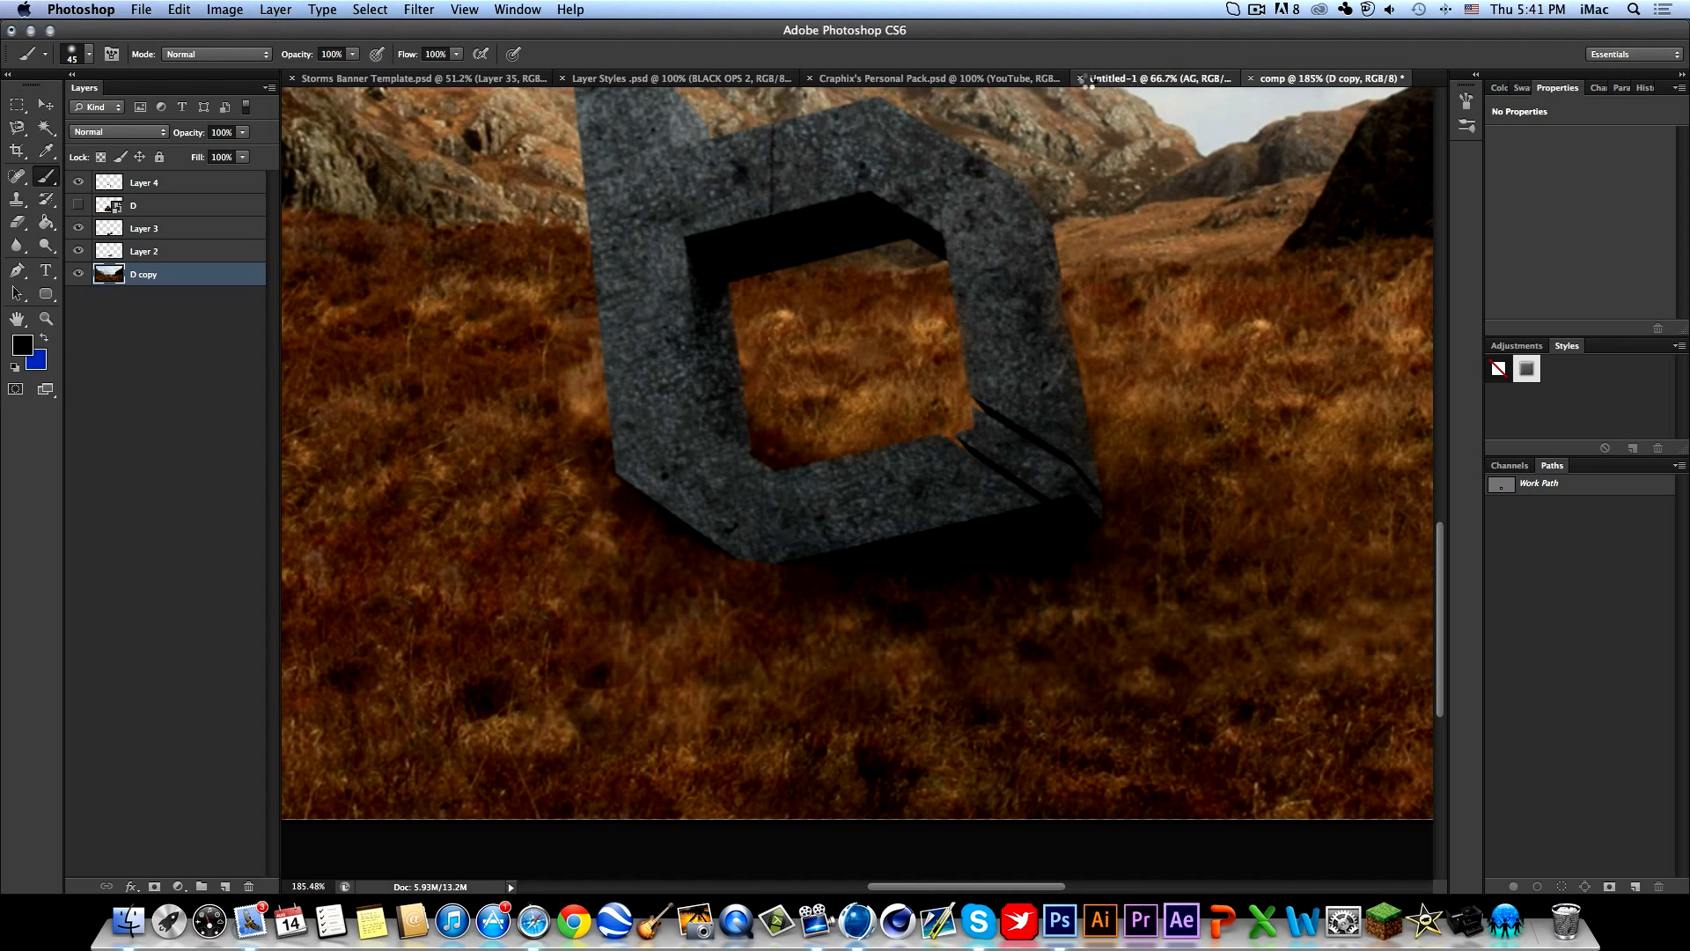
Merge all layers from D copy up to Layer 4 into a single layer.
left_click(1334, 77)
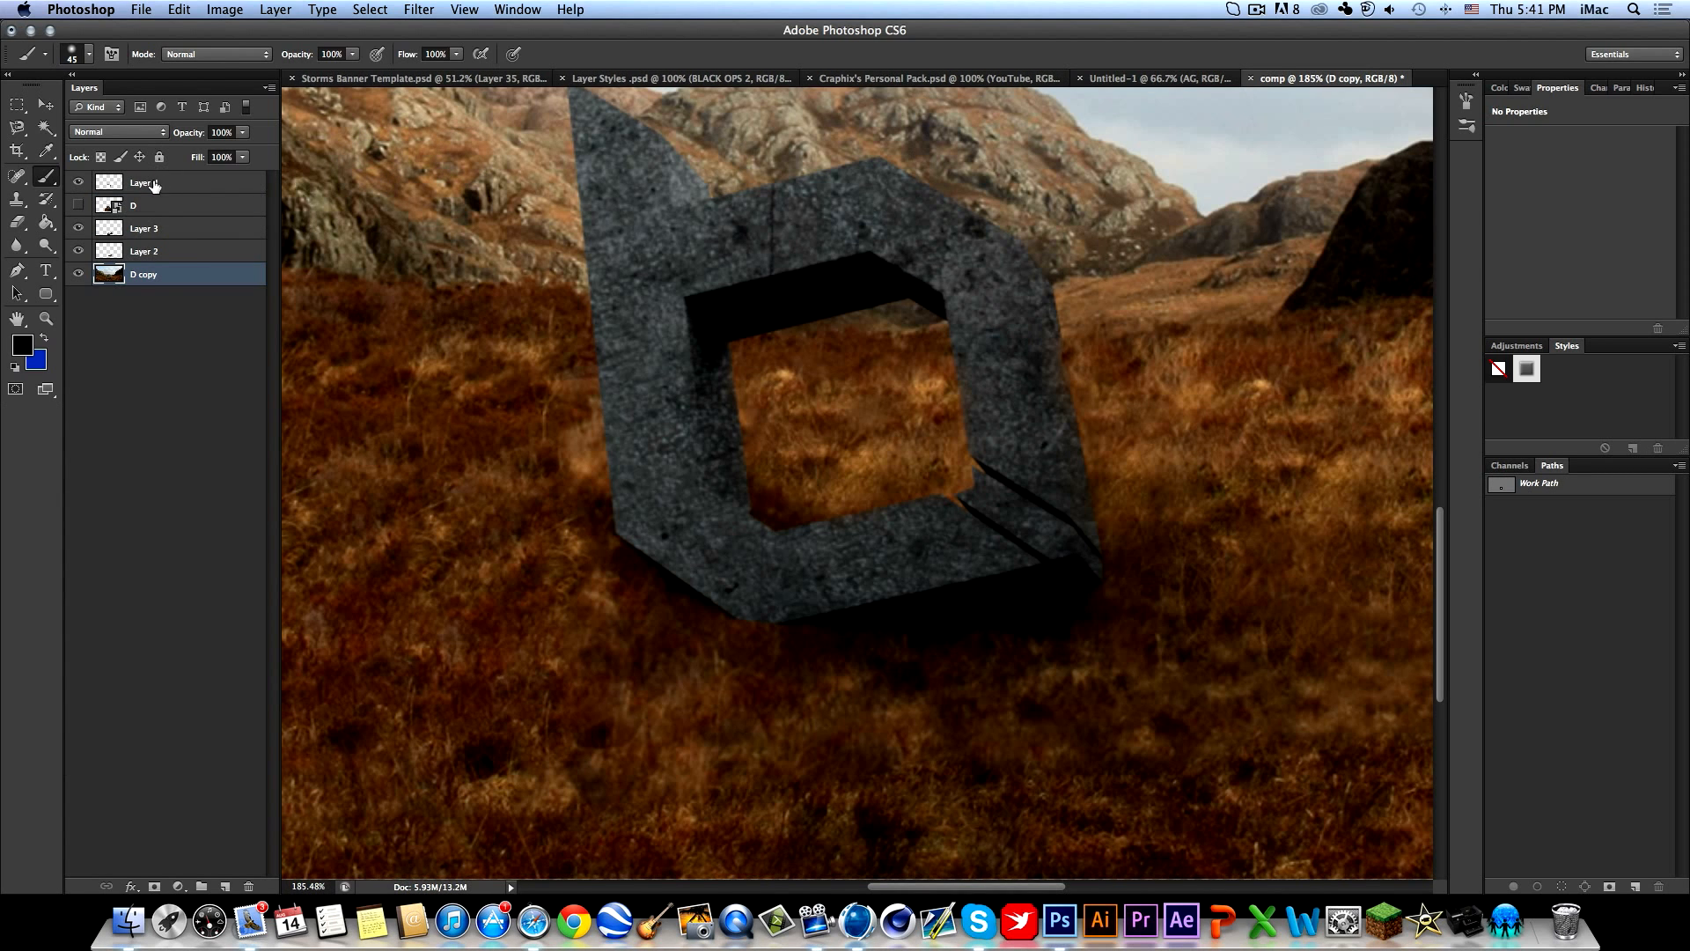
left_click(153, 182, "shift")
key("super+e")
Place comp.jpg from the desktop into the comp document as a new layer at 24% scale.
left_click_drag(1273, 30, 698, 6)
left_click(1529, 208)
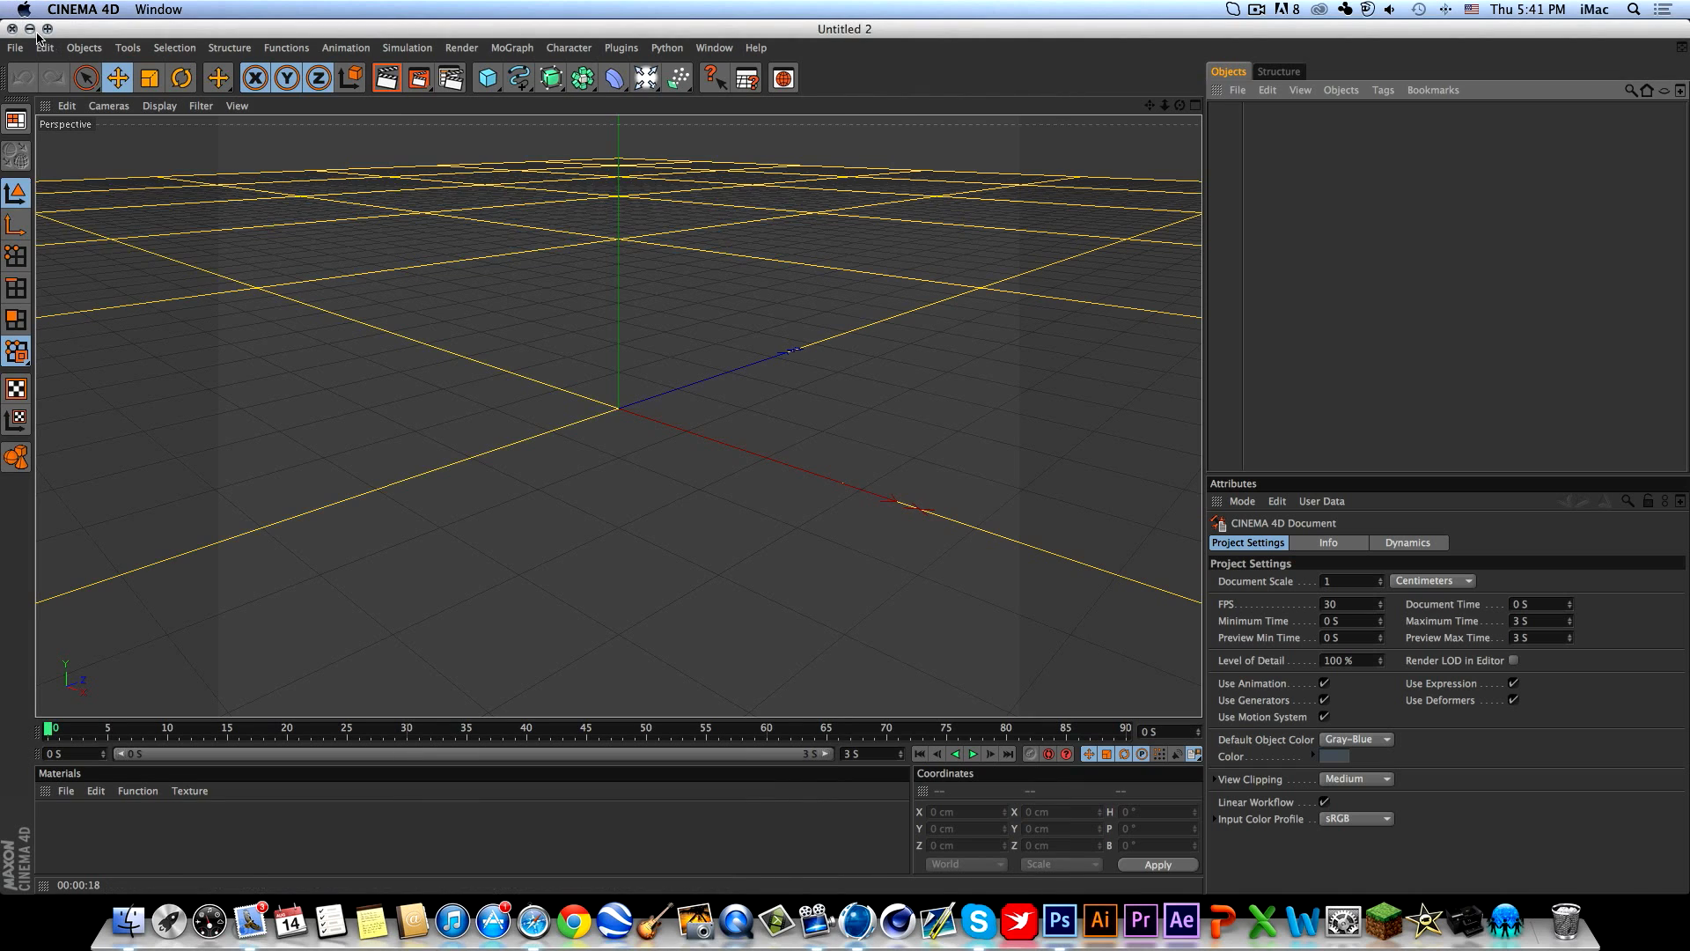
left_click(29, 30)
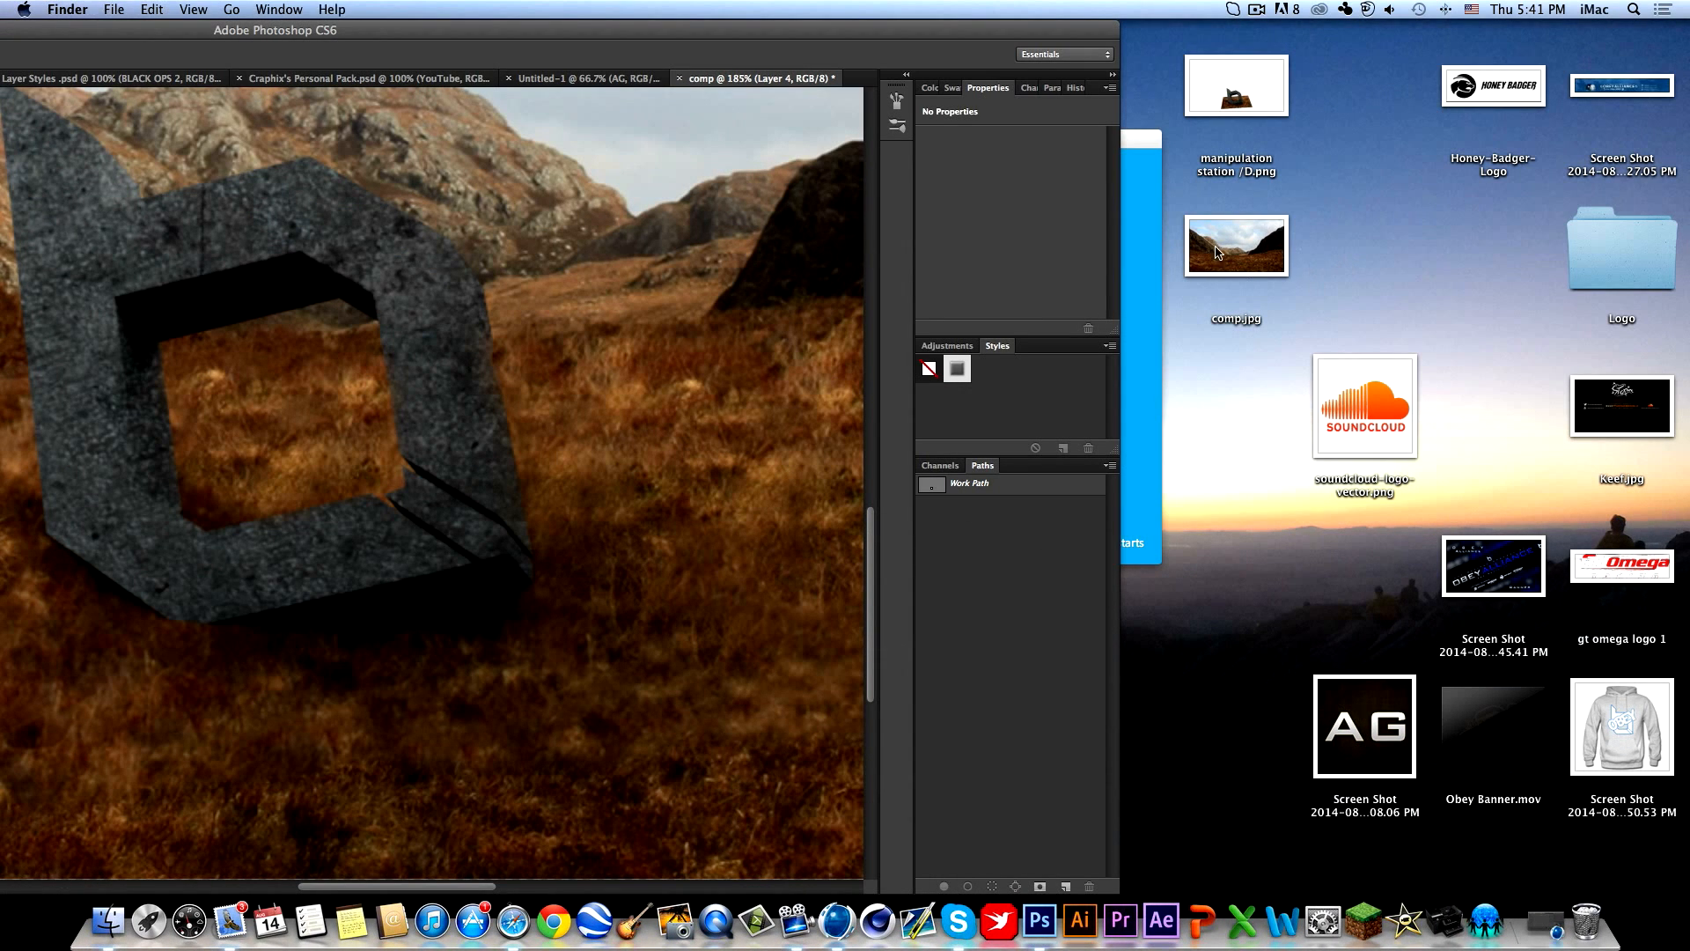
left_click_drag(647, 315, 632, 316)
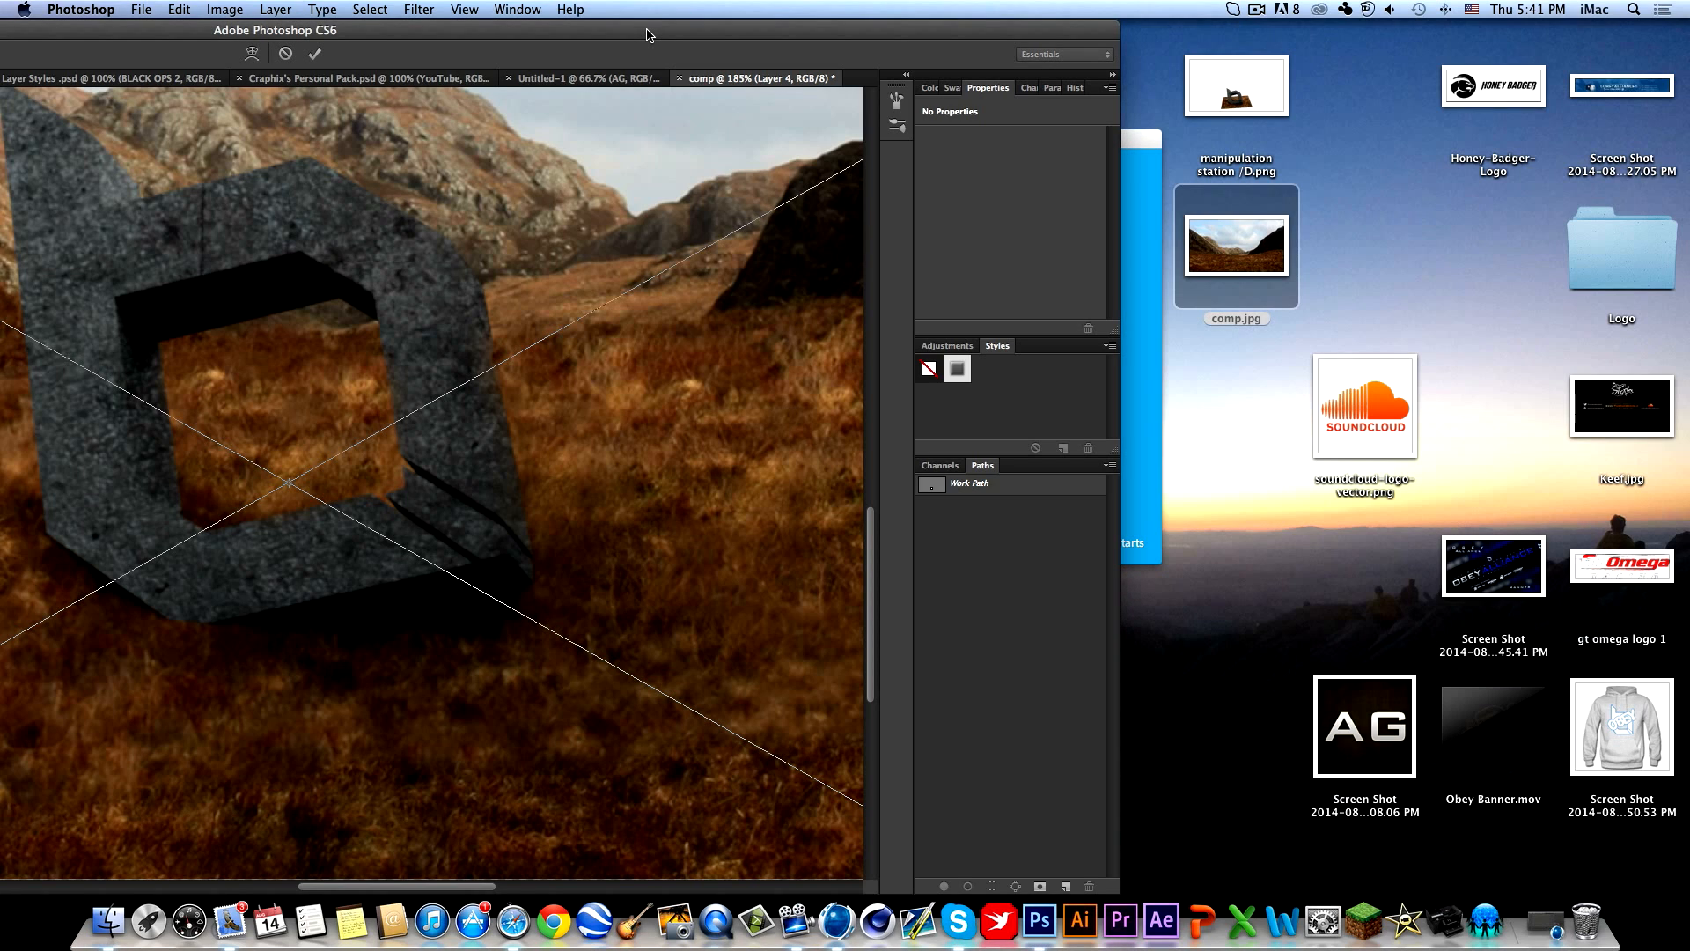
double_click(647, 36)
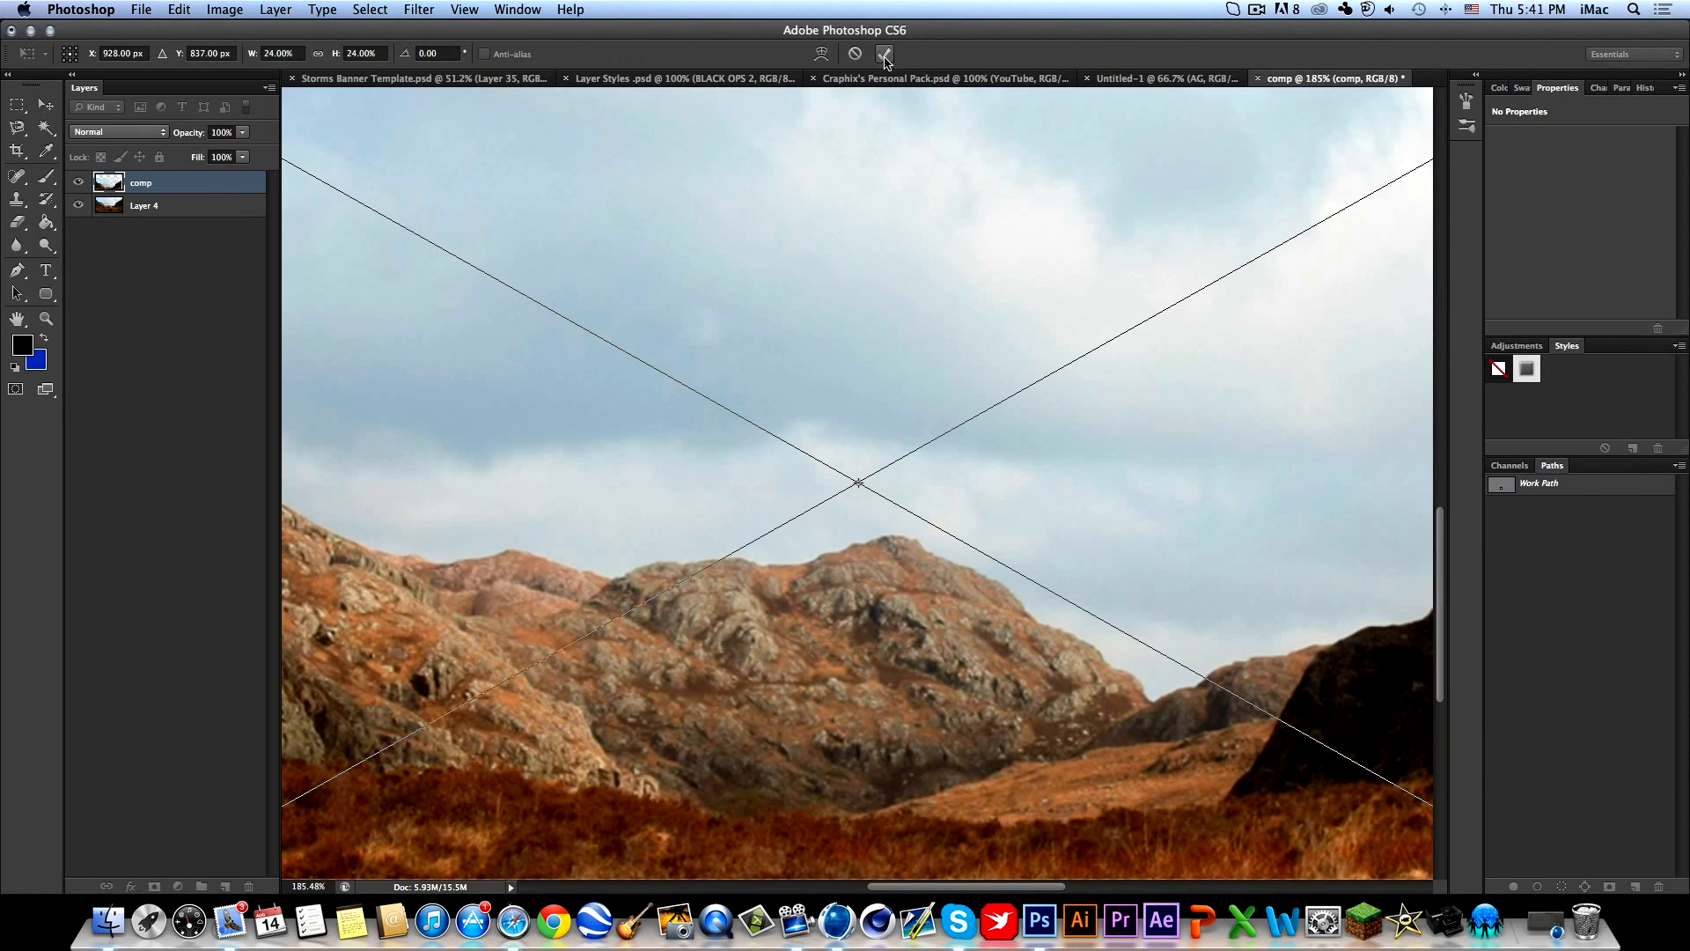
left_click(884, 57)
Move the placed comp layer up so it covers the canvas and lines up with the photo beneath.
scroll(882, 315, "down", 10, "alt")
scroll(884, 315, "up", 10, "alt")
scroll(887, 312, "down", 8, "alt")
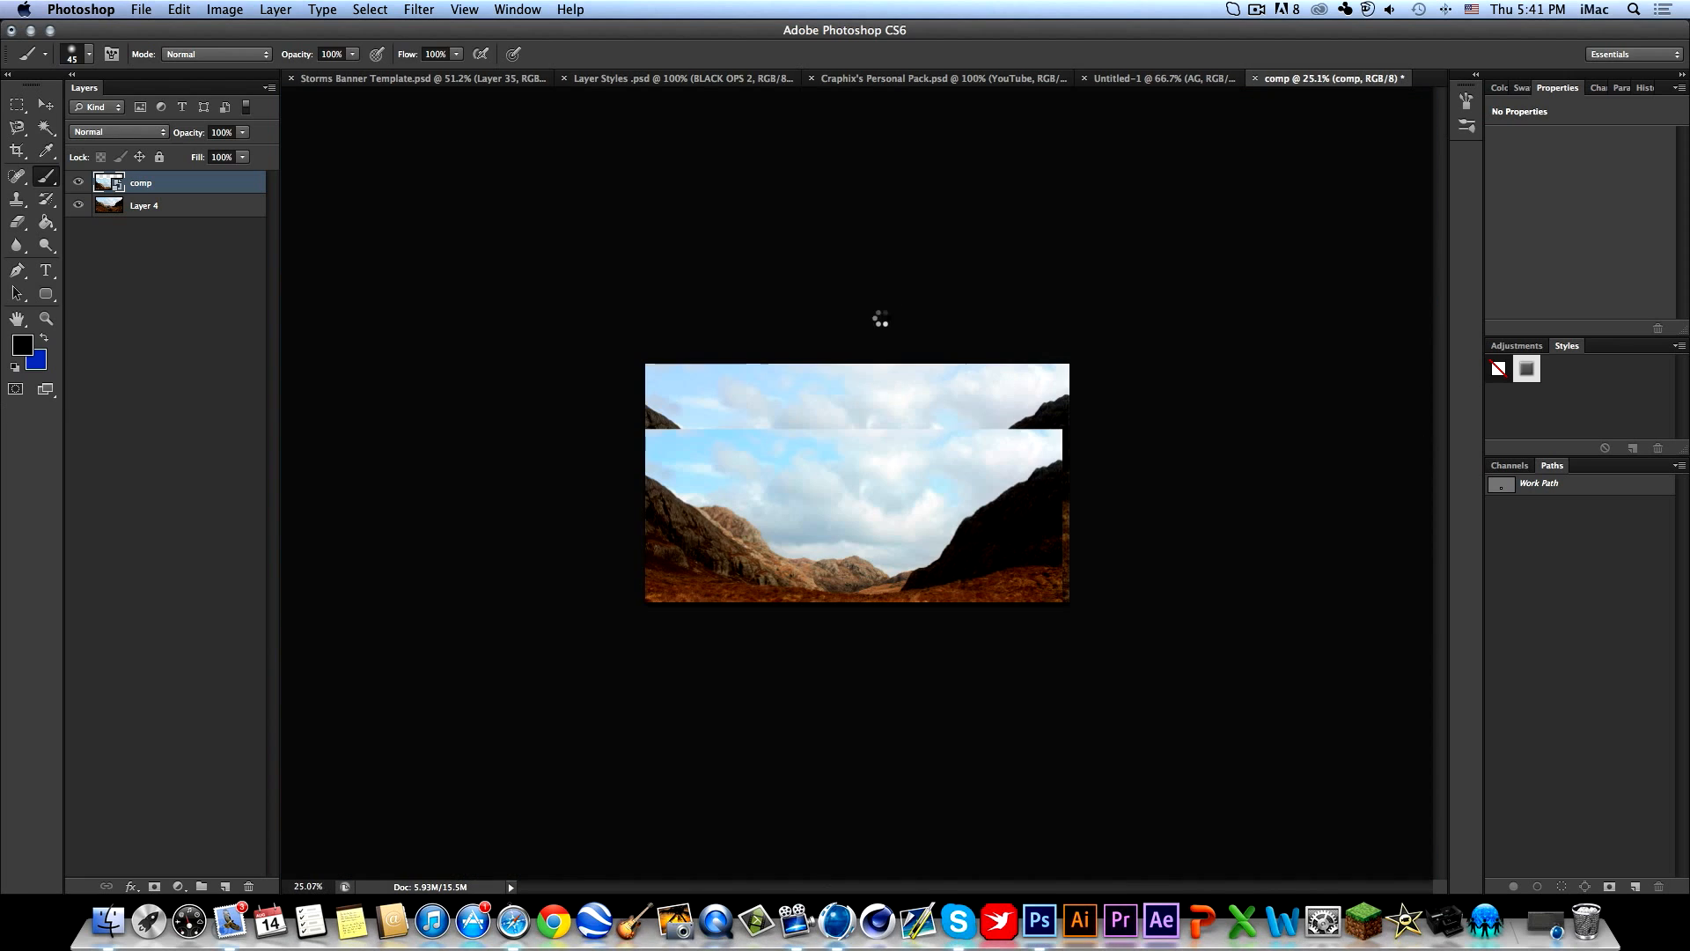
key("v")
left_click_drag(845, 502, 851, 448)
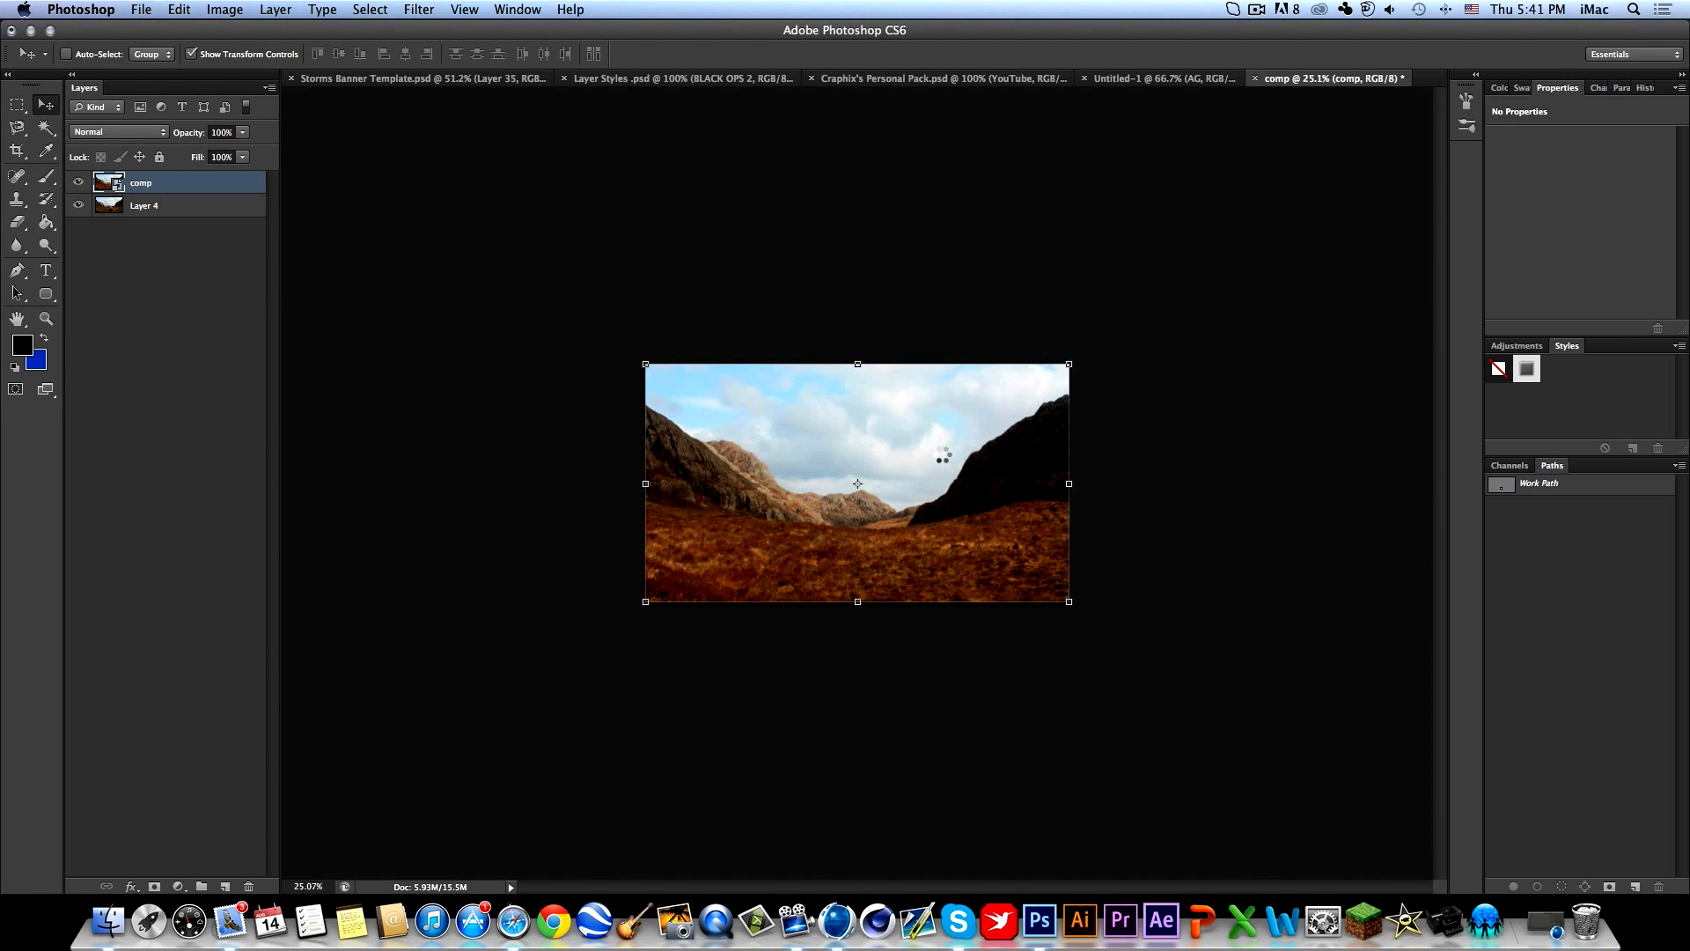
scroll(843, 523, "up", 3, "alt")
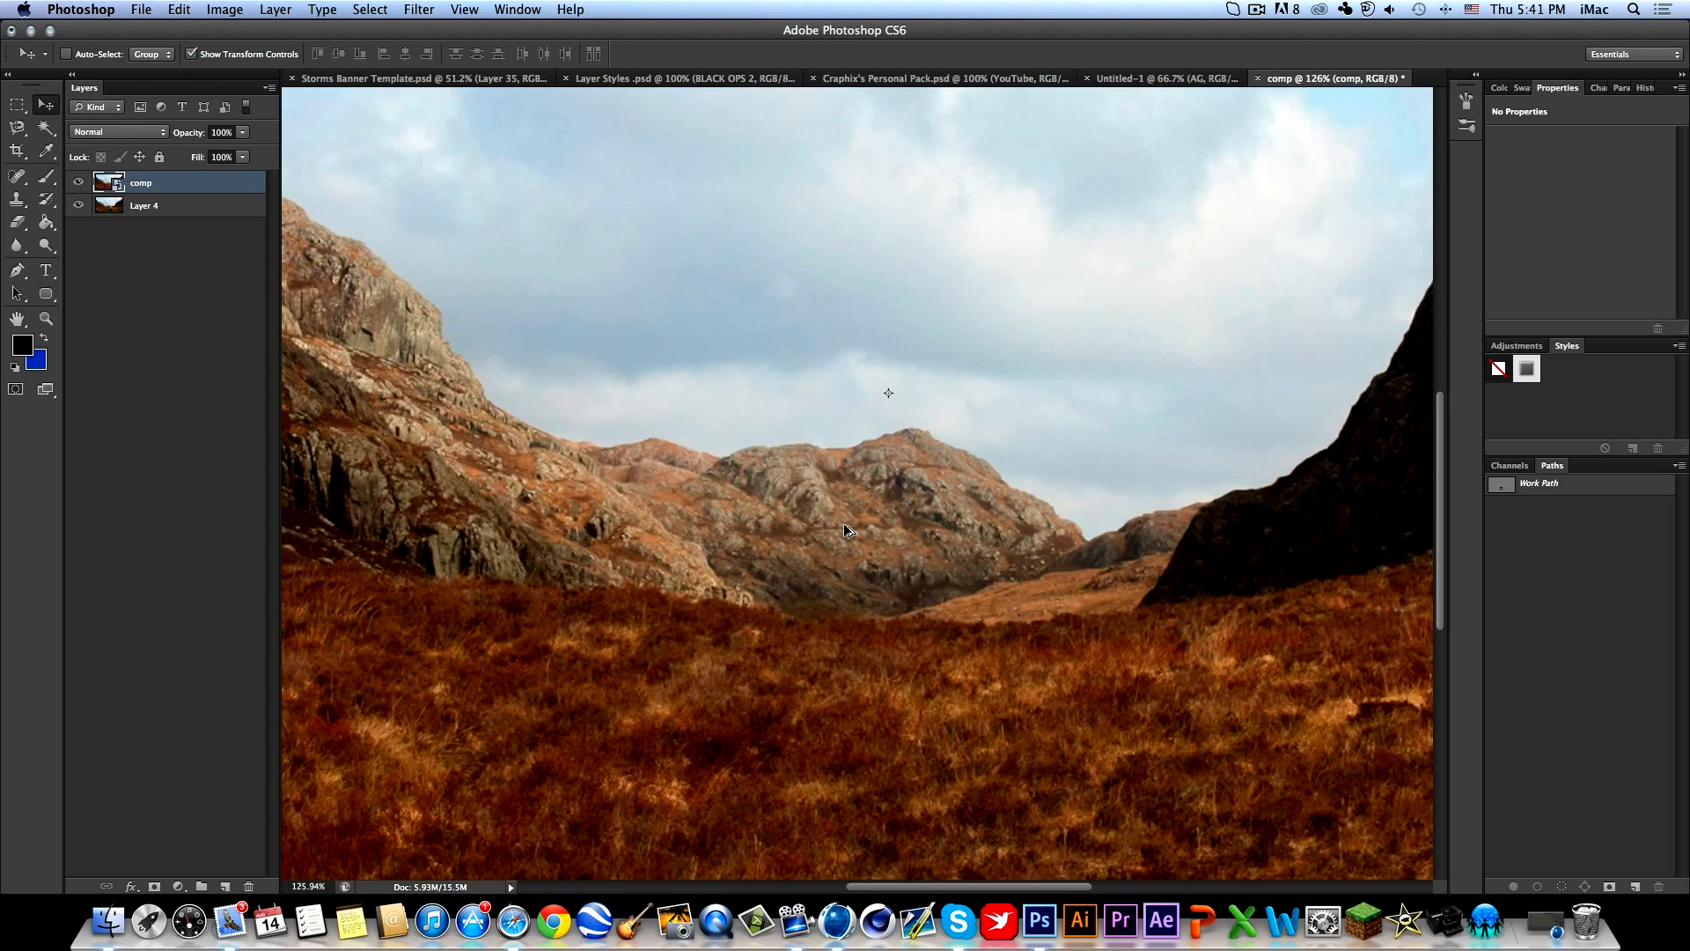
scroll(843, 523, "down", 2, "alt")
scroll(843, 523, "up", 2, "alt")
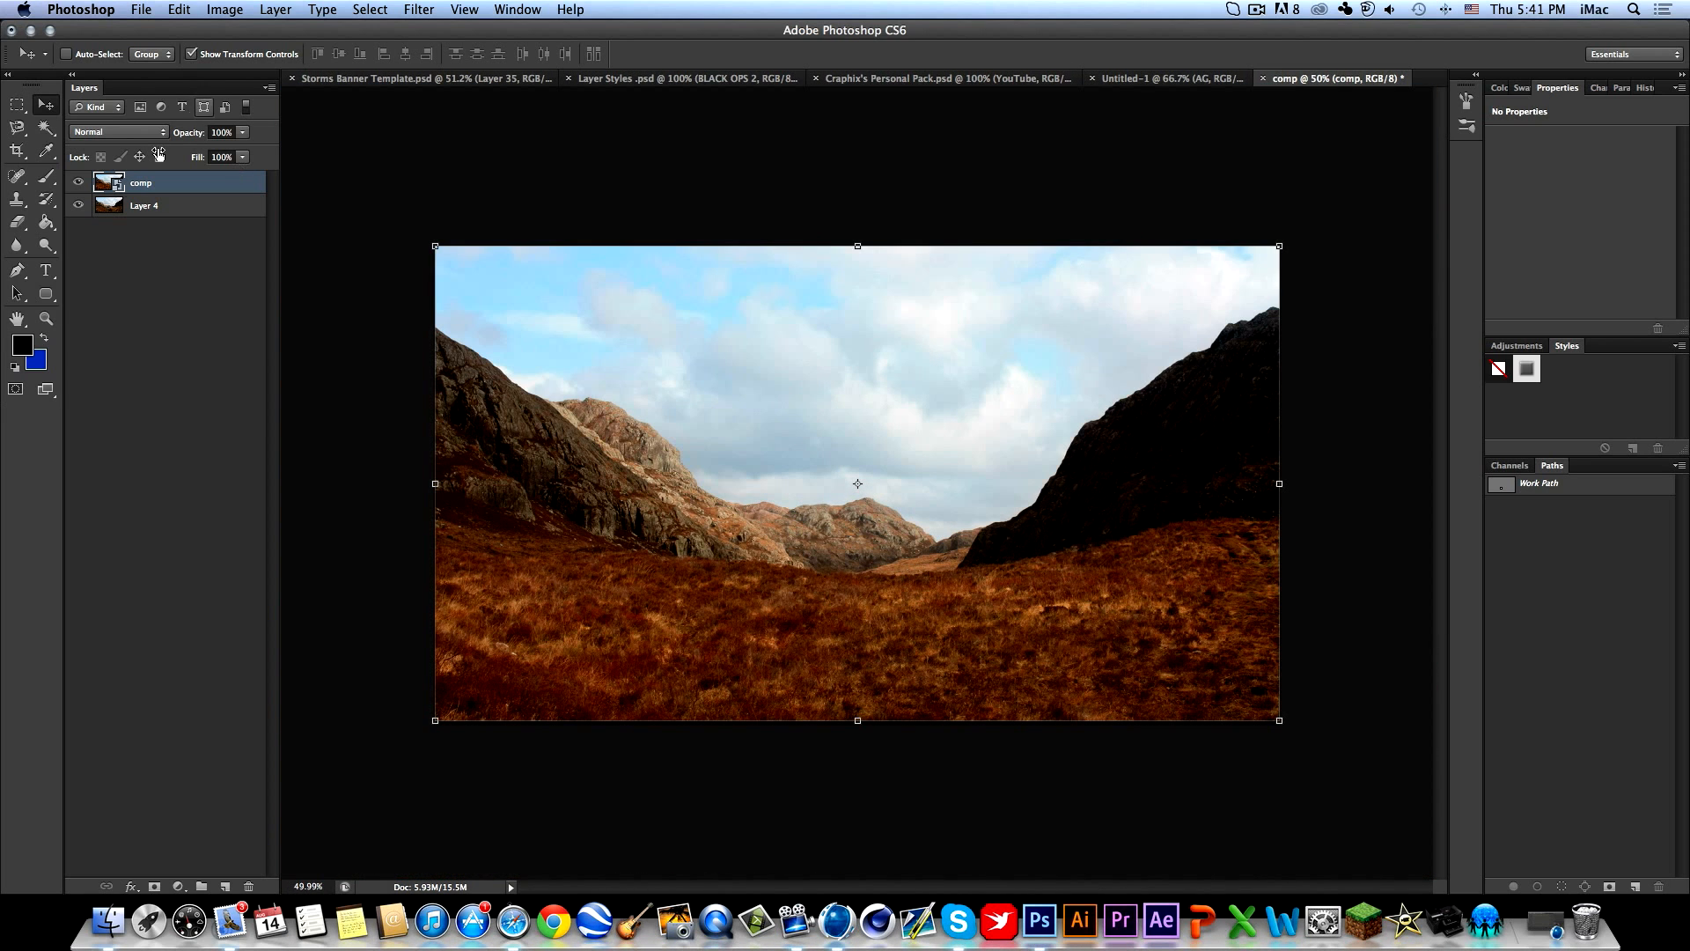
Compare the clean comp photo with the merged Layer 4 by repeatedly hiding and showing the comp layer.
left_click(77, 182)
left_click(77, 182)
left_click(77, 182)
left_click(77, 182)
left_click(106, 245)
scroll(976, 619, "up", 5, "alt")
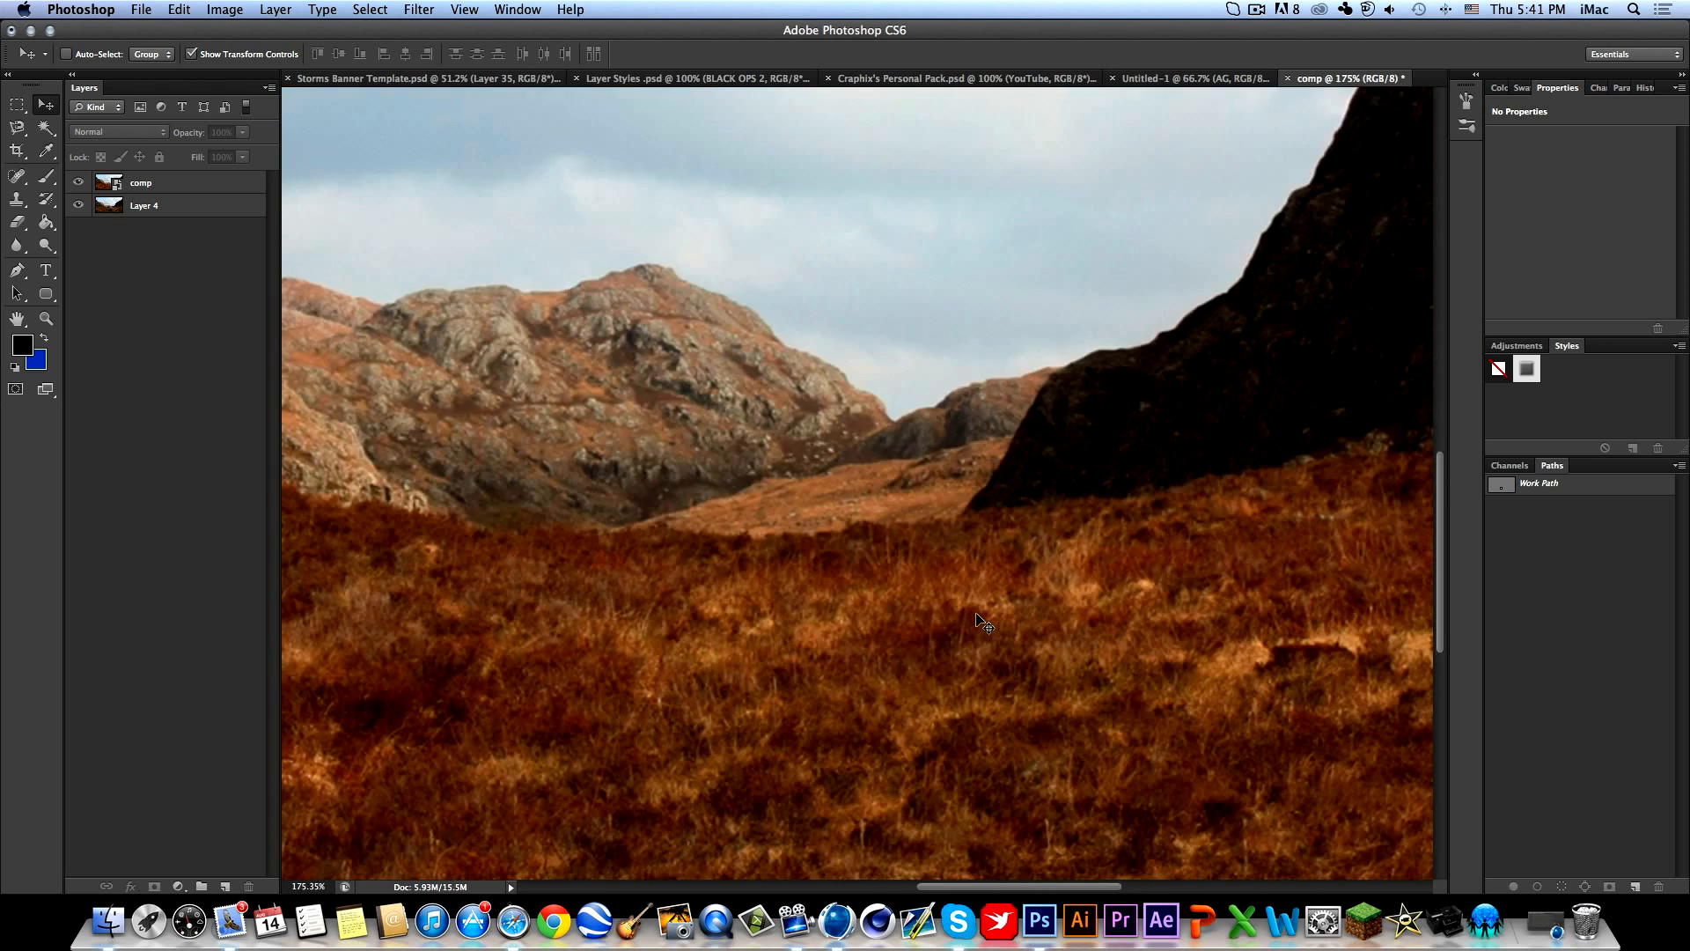
scroll(976, 619, "down", 4, "alt")
left_click(212, 188)
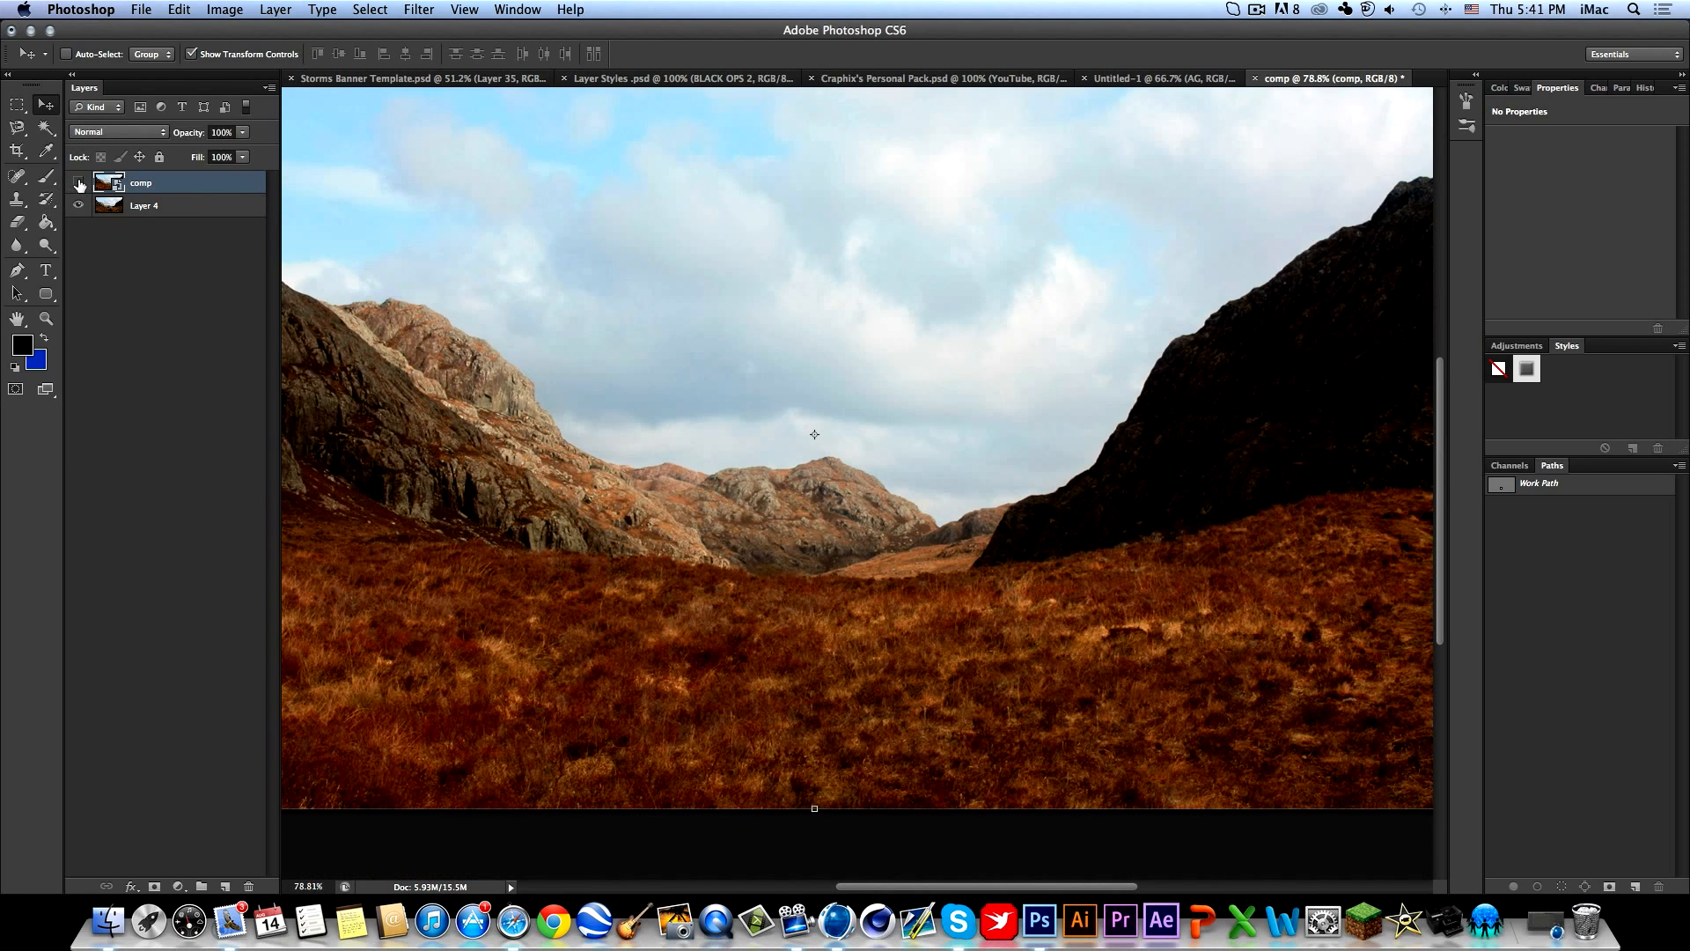
left_click(79, 182)
left_click(79, 183)
Rasterize the comp smart object so that it can be edited directly.
key("e")
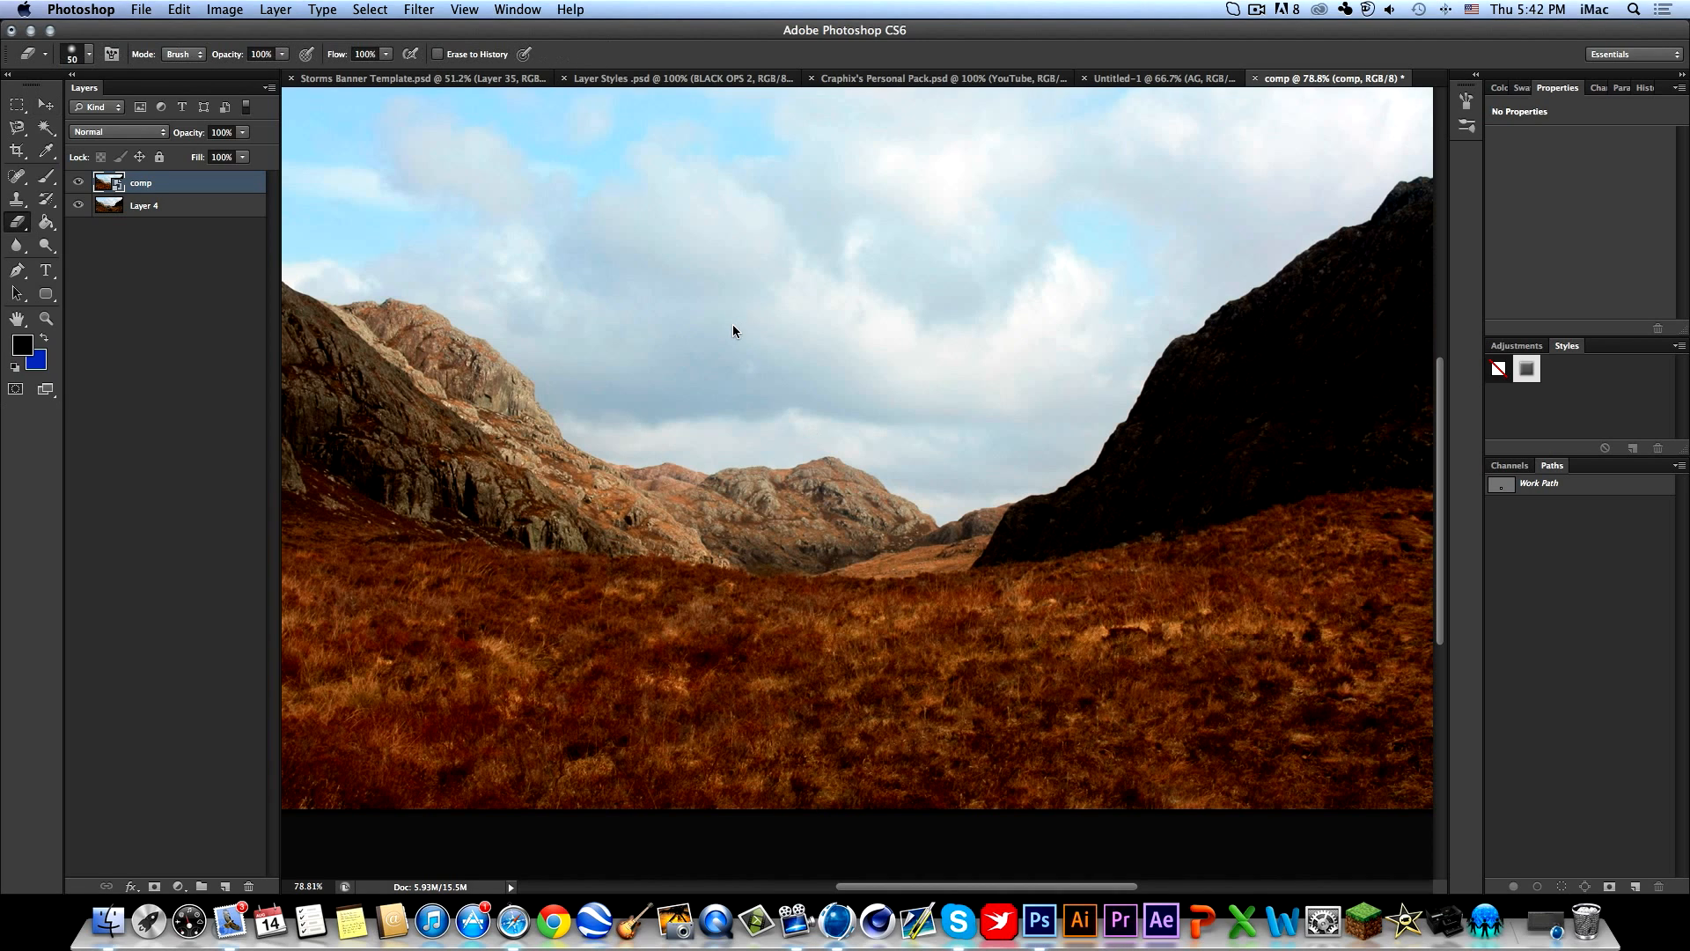
left_click(854, 322)
left_click(973, 332)
Slightly reduce the comp layer's saturation with Hue/Saturation and compare its colours with Layer 4.
key("v")
key("ctrl+u")
left_click_drag(427, 719, 405, 722)
key("Return")
left_click(79, 182)
left_click(78, 182)
left_click(79, 183)
left_click(79, 182)
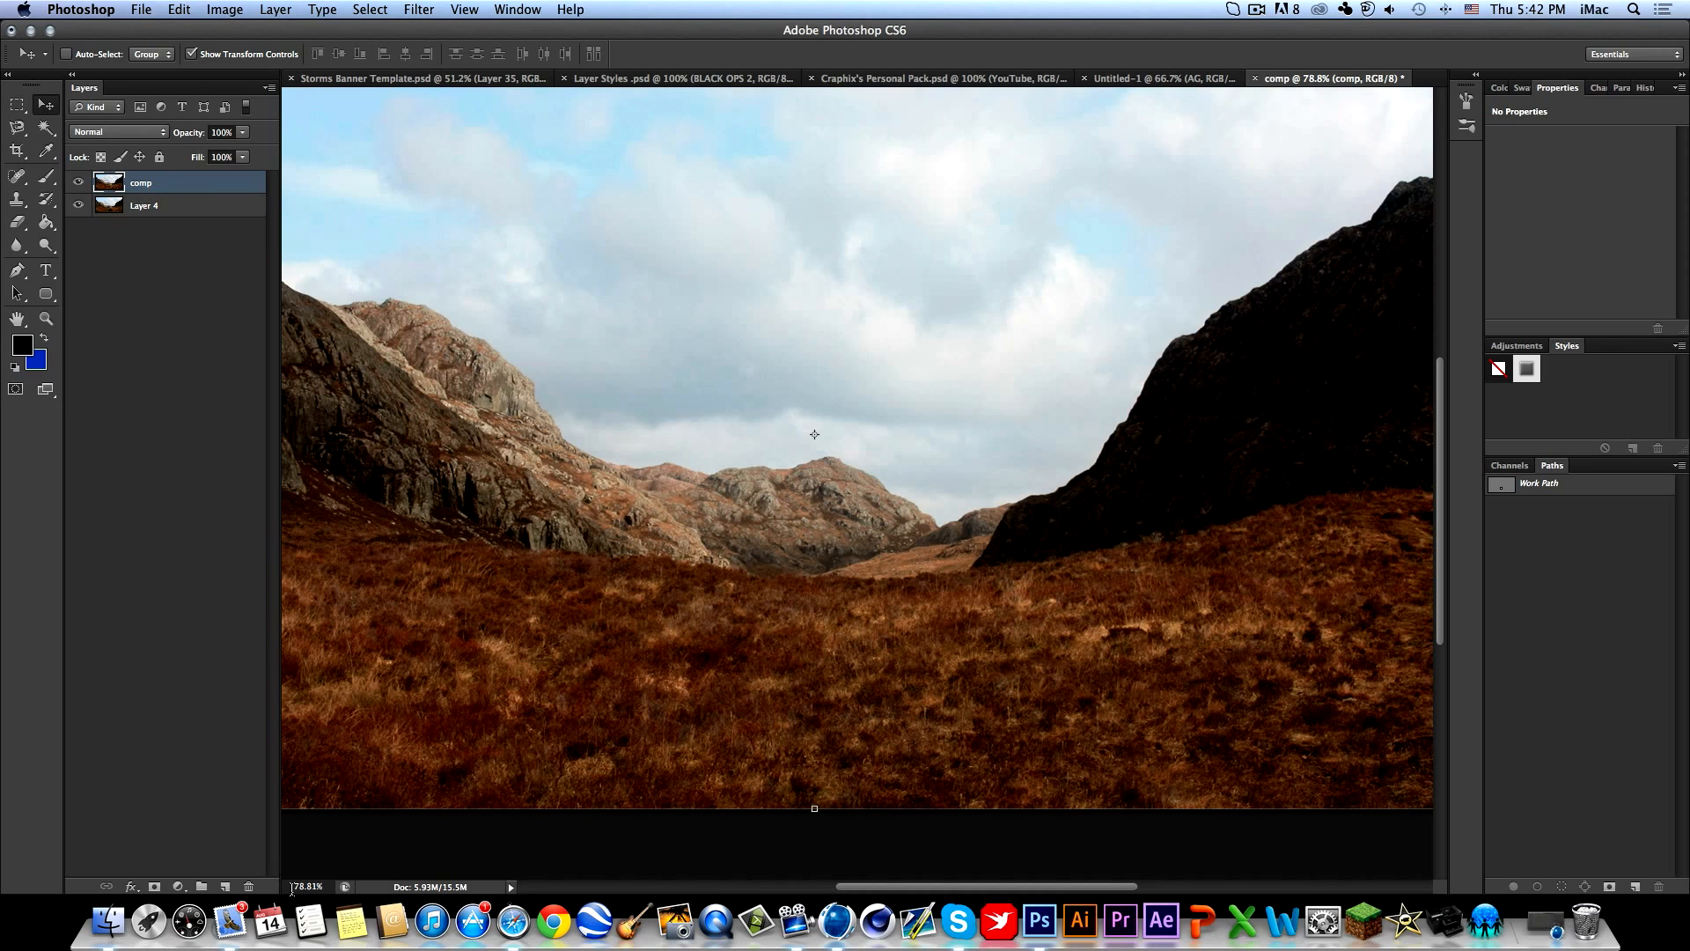
Add a layer mask to the comp layer and fill the mask with black.
left_click(154, 887)
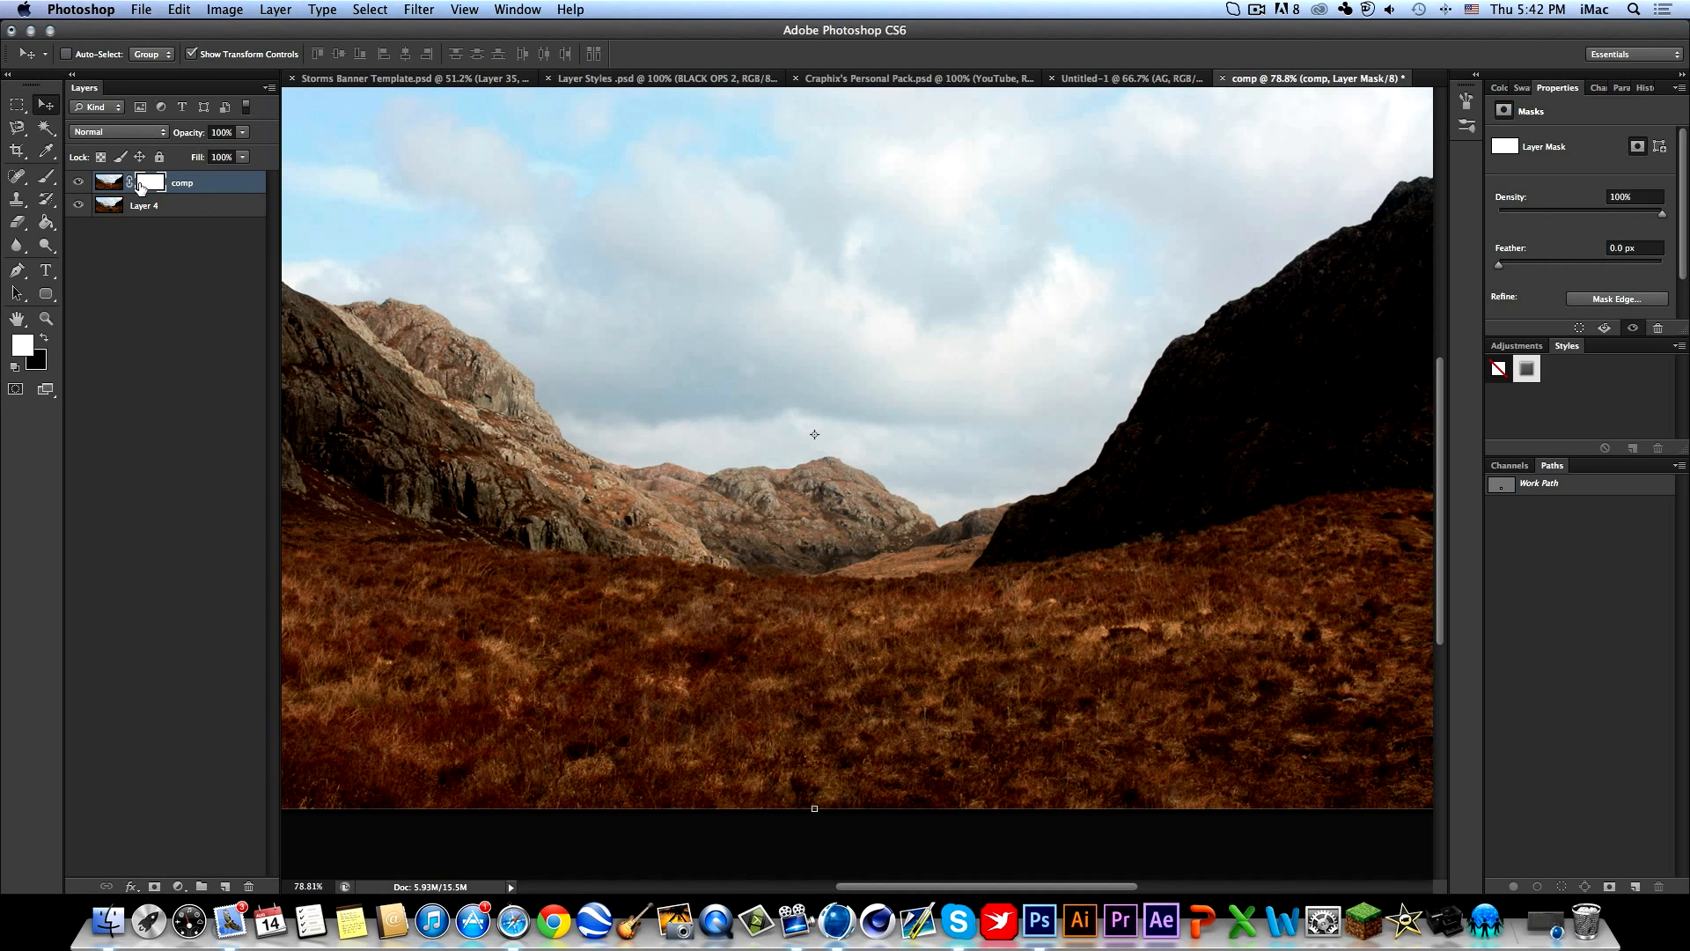
left_click(44, 339)
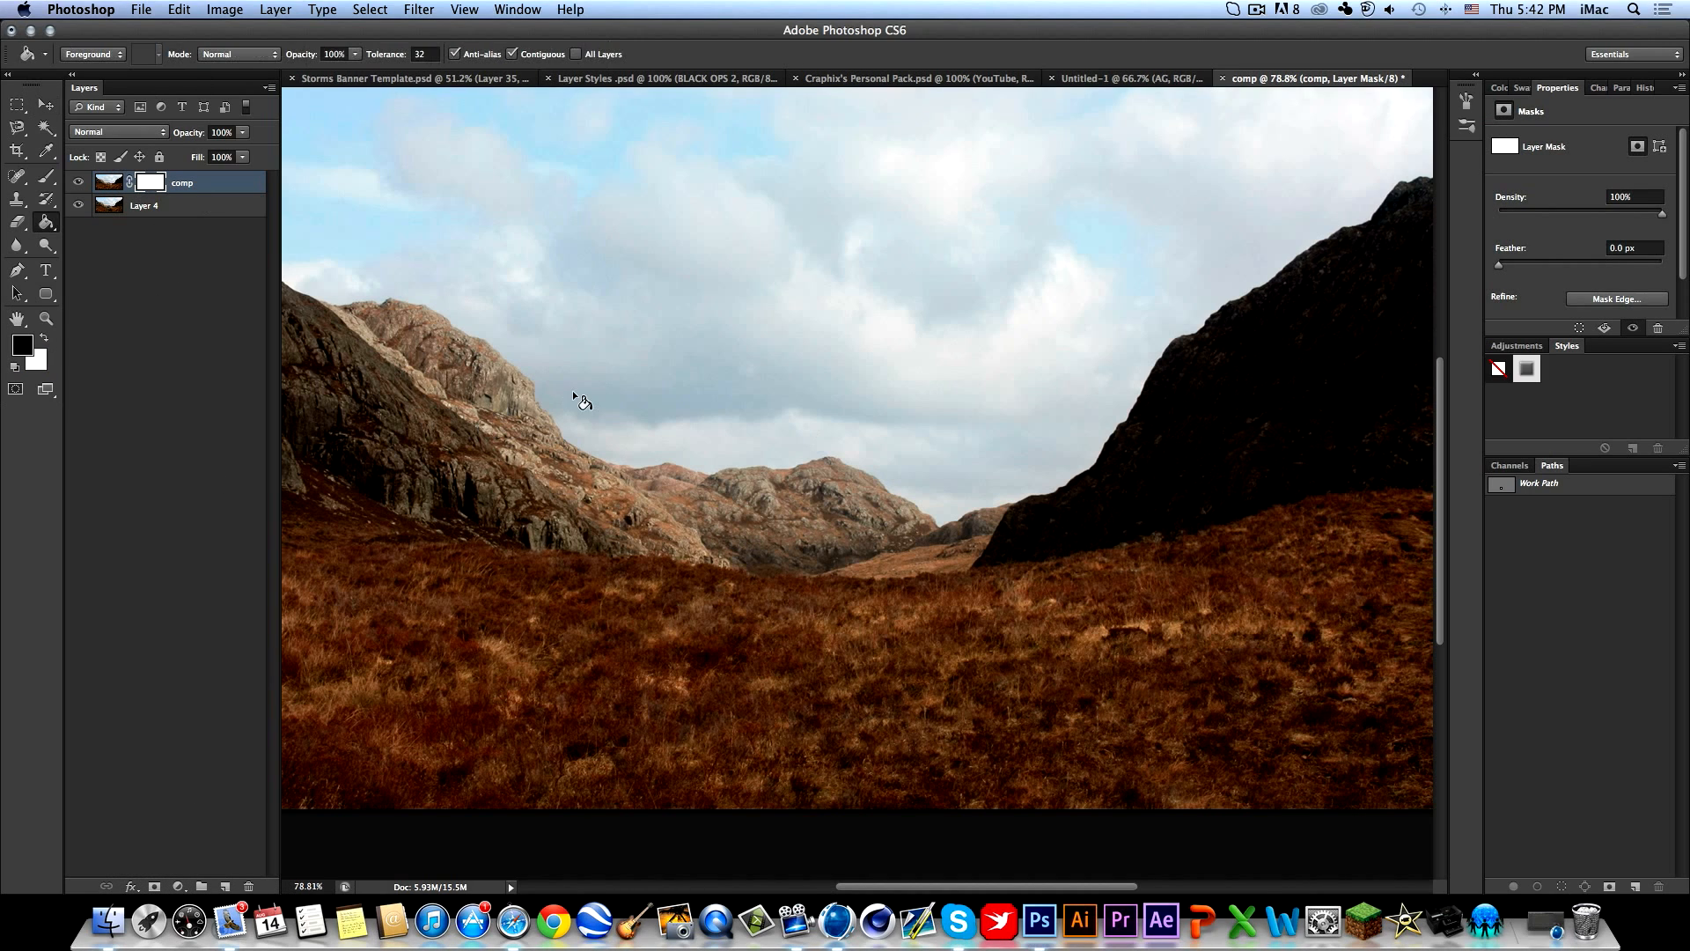
key("g")
left_click(678, 442)
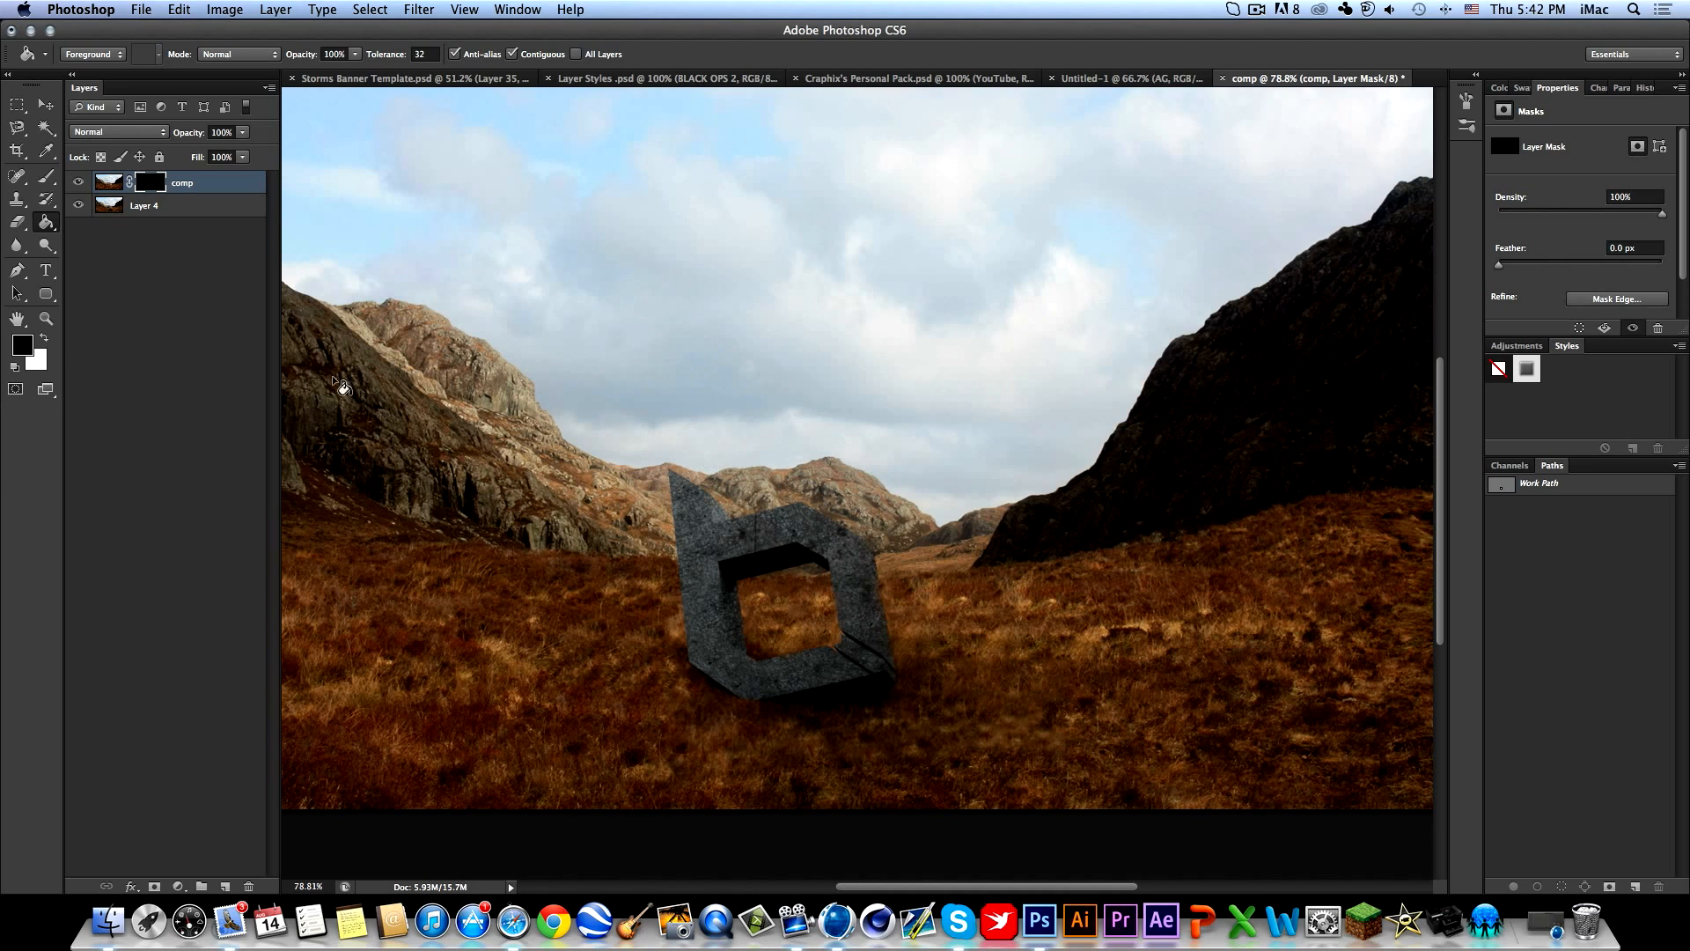
Set white as the foreground colour and choose the 134 px grass brush for painting on the comp mask.
left_click(43, 338)
key("b")
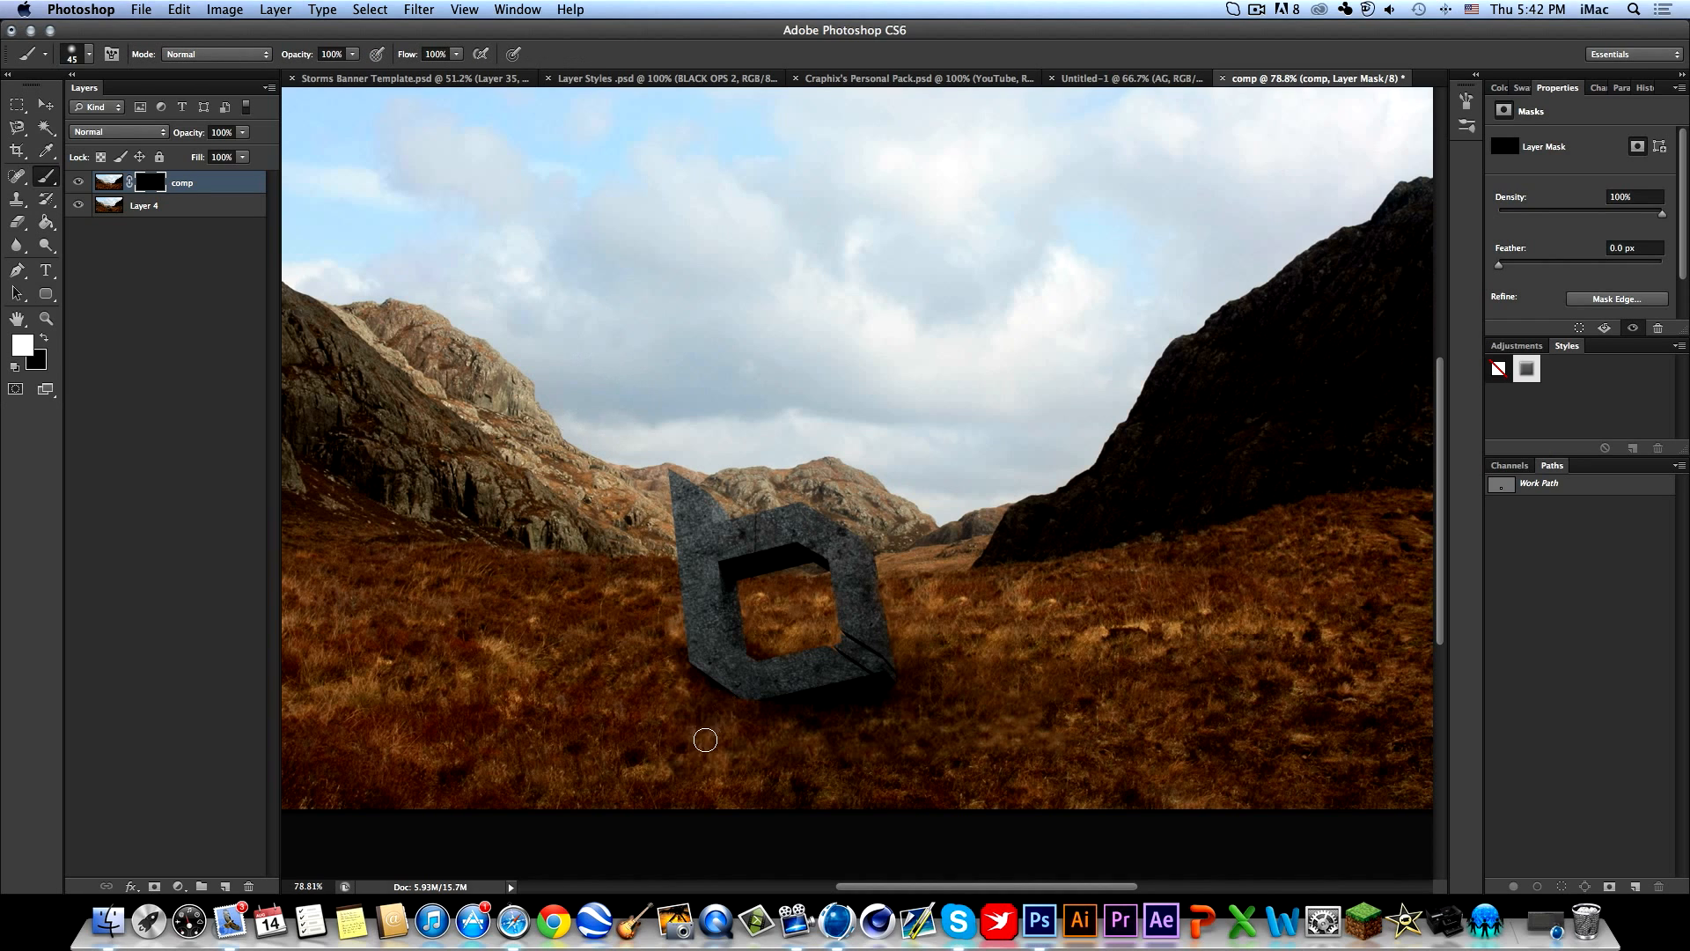
left_click_drag(867, 683, 903, 681)
key("super+z")
right_click(828, 572)
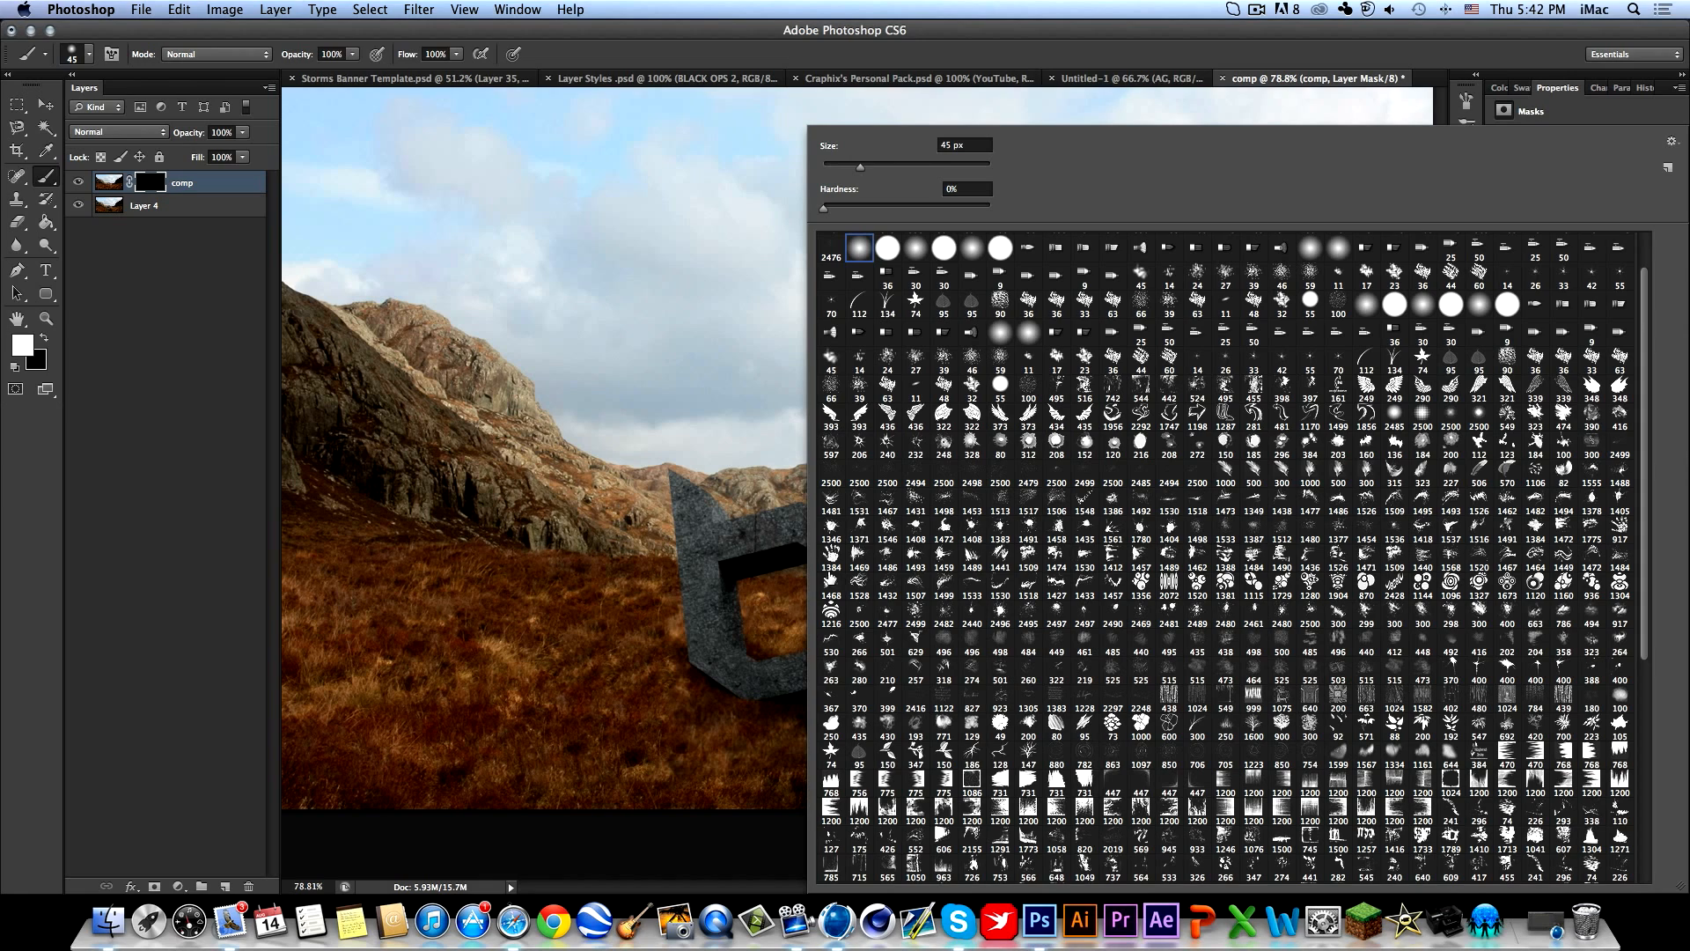
left_click(898, 308)
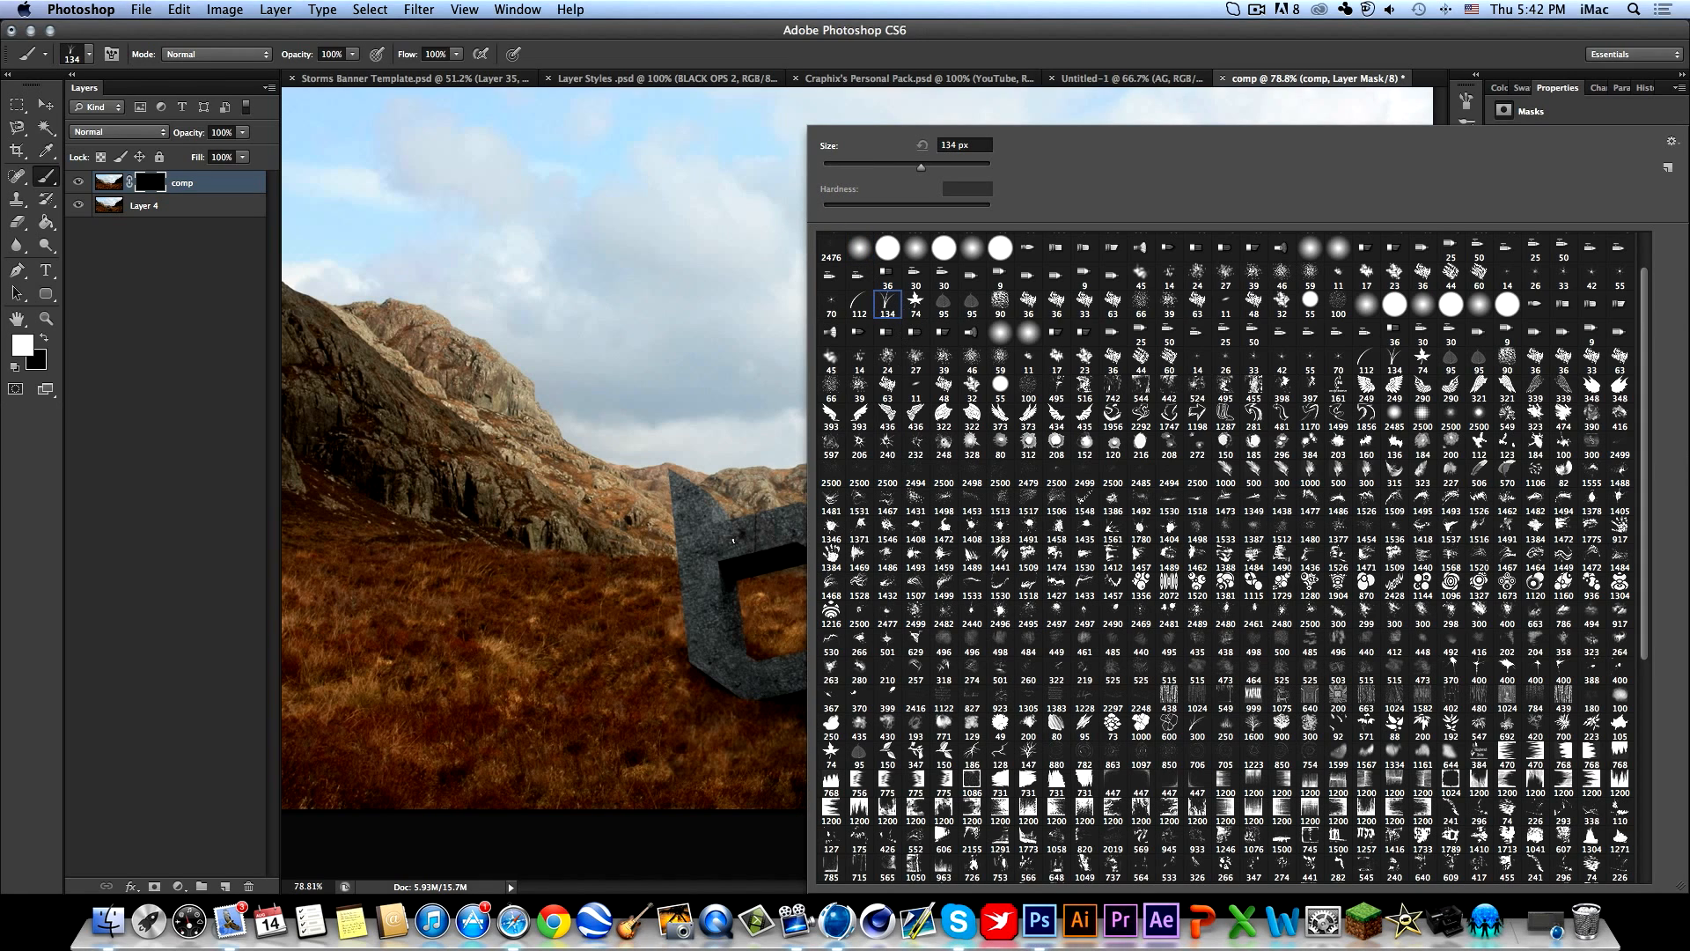
Turn off the Transfer dynamics of the 134 px grass brush and test it with a stroke along the logo's base.
left_click(760, 698)
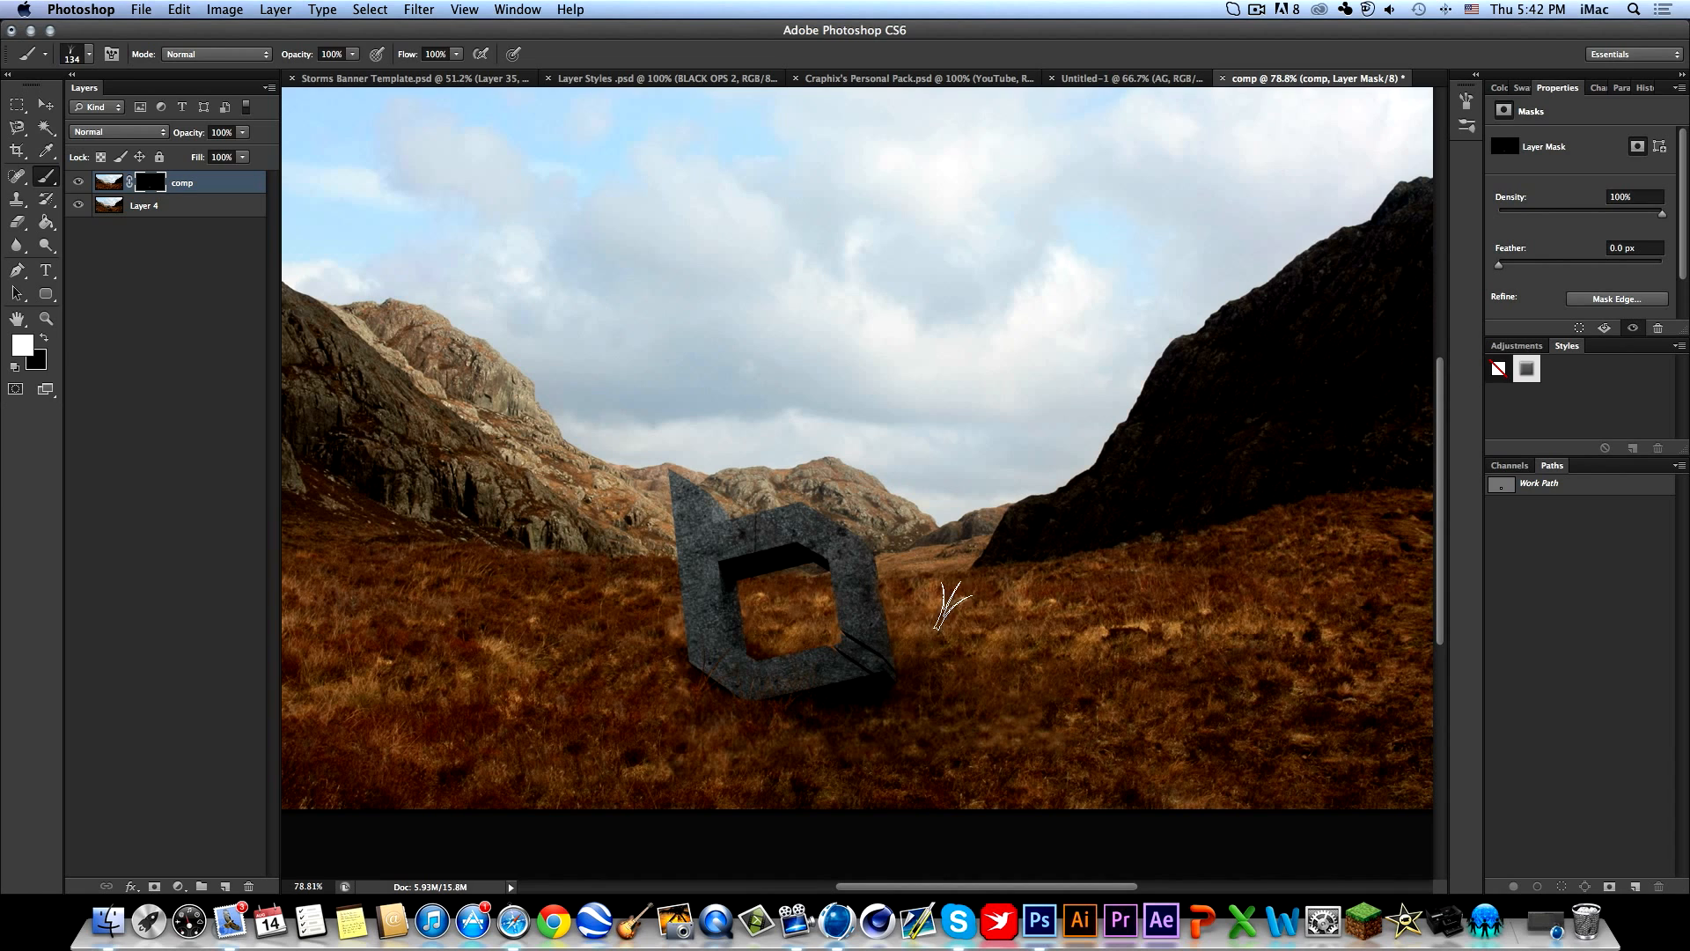
scroll(726, 691, "up", 5, "alt")
scroll(726, 691, "down", 3, "alt")
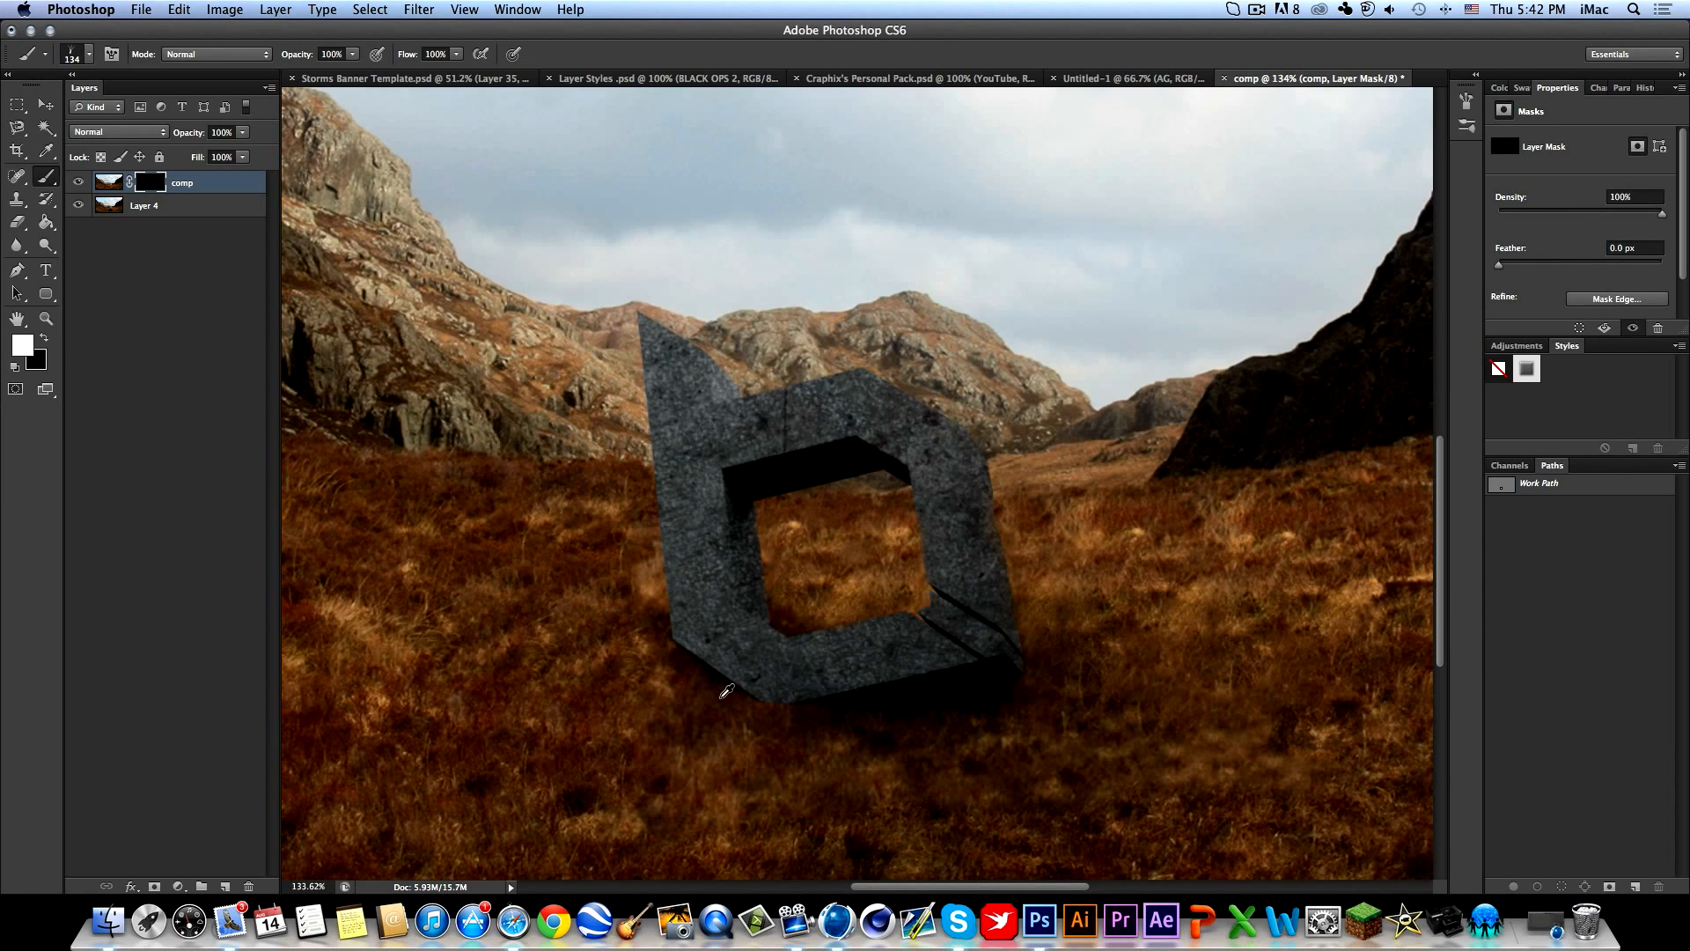
scroll(1123, 695, "right", 3)
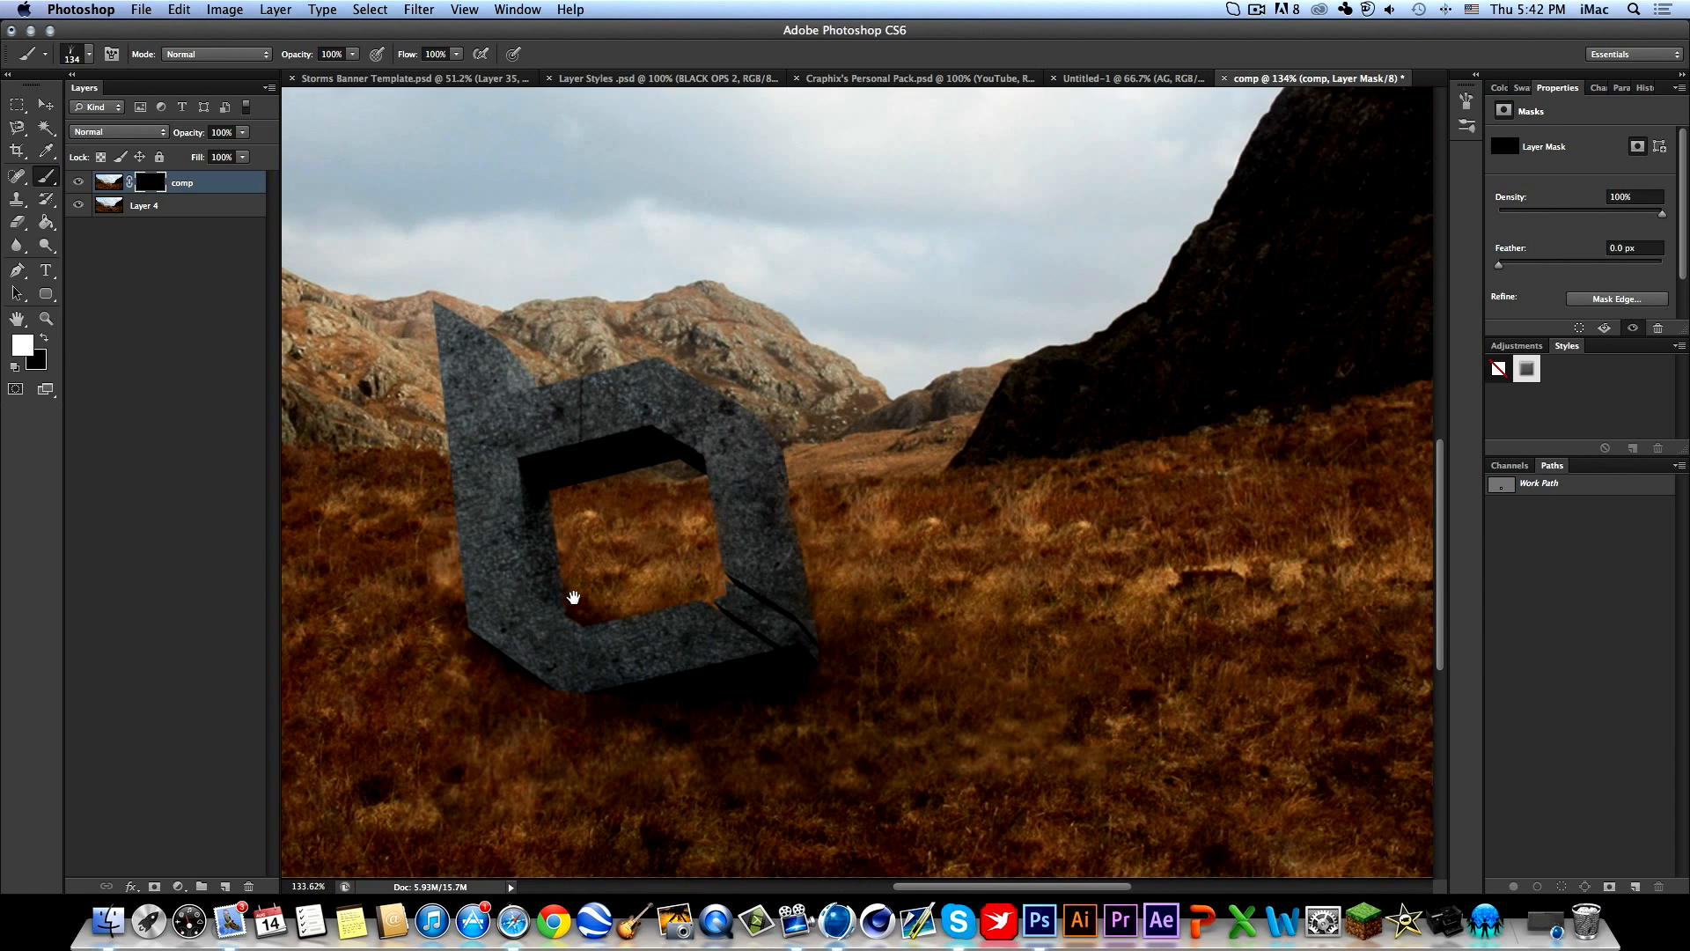
right_click(993, 513)
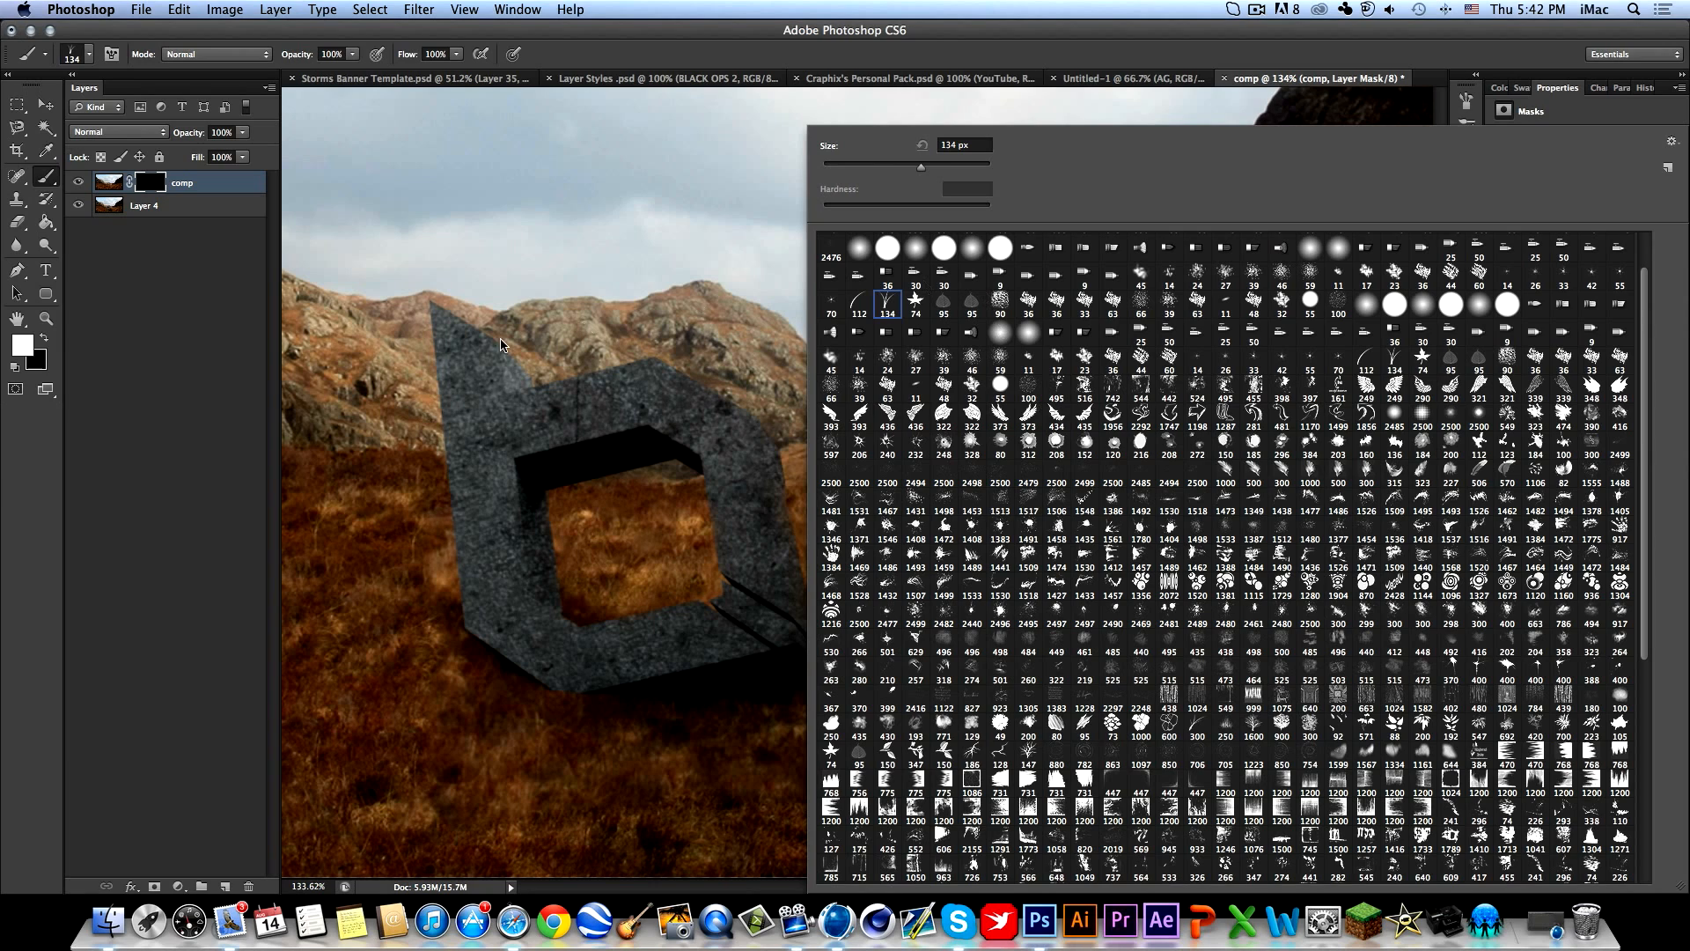
left_click(108, 59)
left_click(111, 55)
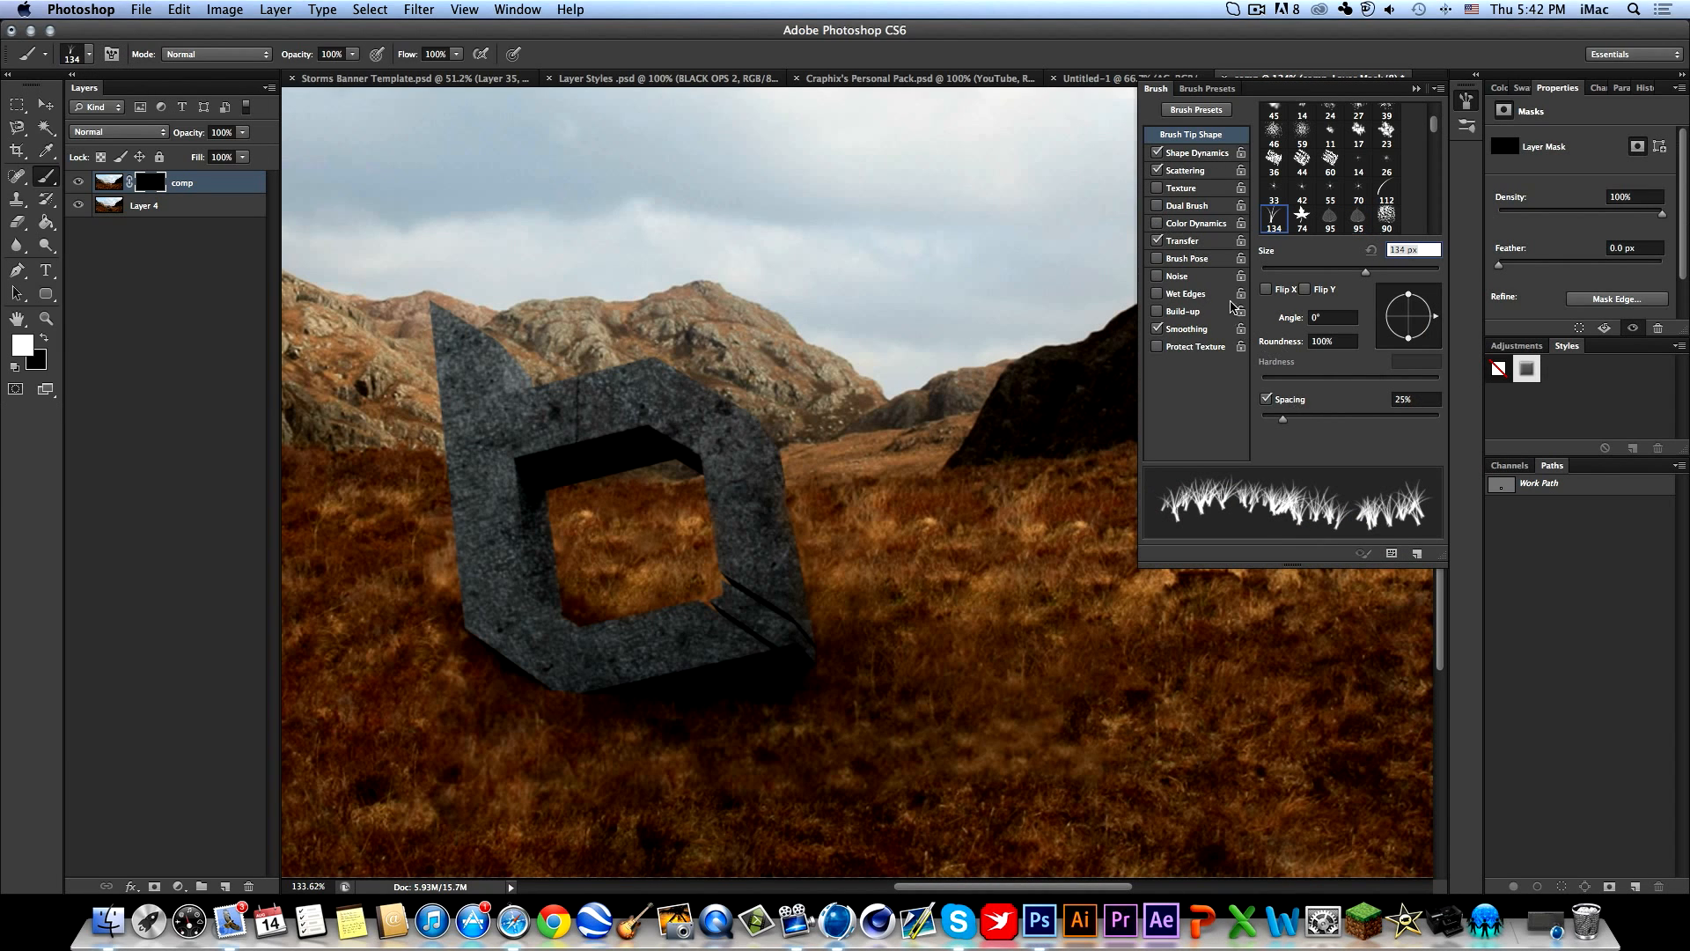
left_click(1155, 242)
left_click_drag(533, 682, 750, 695)
key("ctrl+z")
left_click(1416, 88)
Paint grass along the logo's bottom edge on the comp mask, first at 134 px and again with the brush reduced to 60 px.
scroll(556, 717, "up", 5, "alt")
mouse_move(572, 644)
left_mouse_down()
mouse_move(805, 553)
mouse_move(702, 634)
mouse_move(872, 626)
mouse_move(918, 647)
mouse_move(1106, 615)
mouse_move(1033, 566)
left_mouse_up()
key("bracketleft")
key("bracketleft")
key("bracketleft")
key("bracketleft")
key("bracketleft")
key("bracketleft")
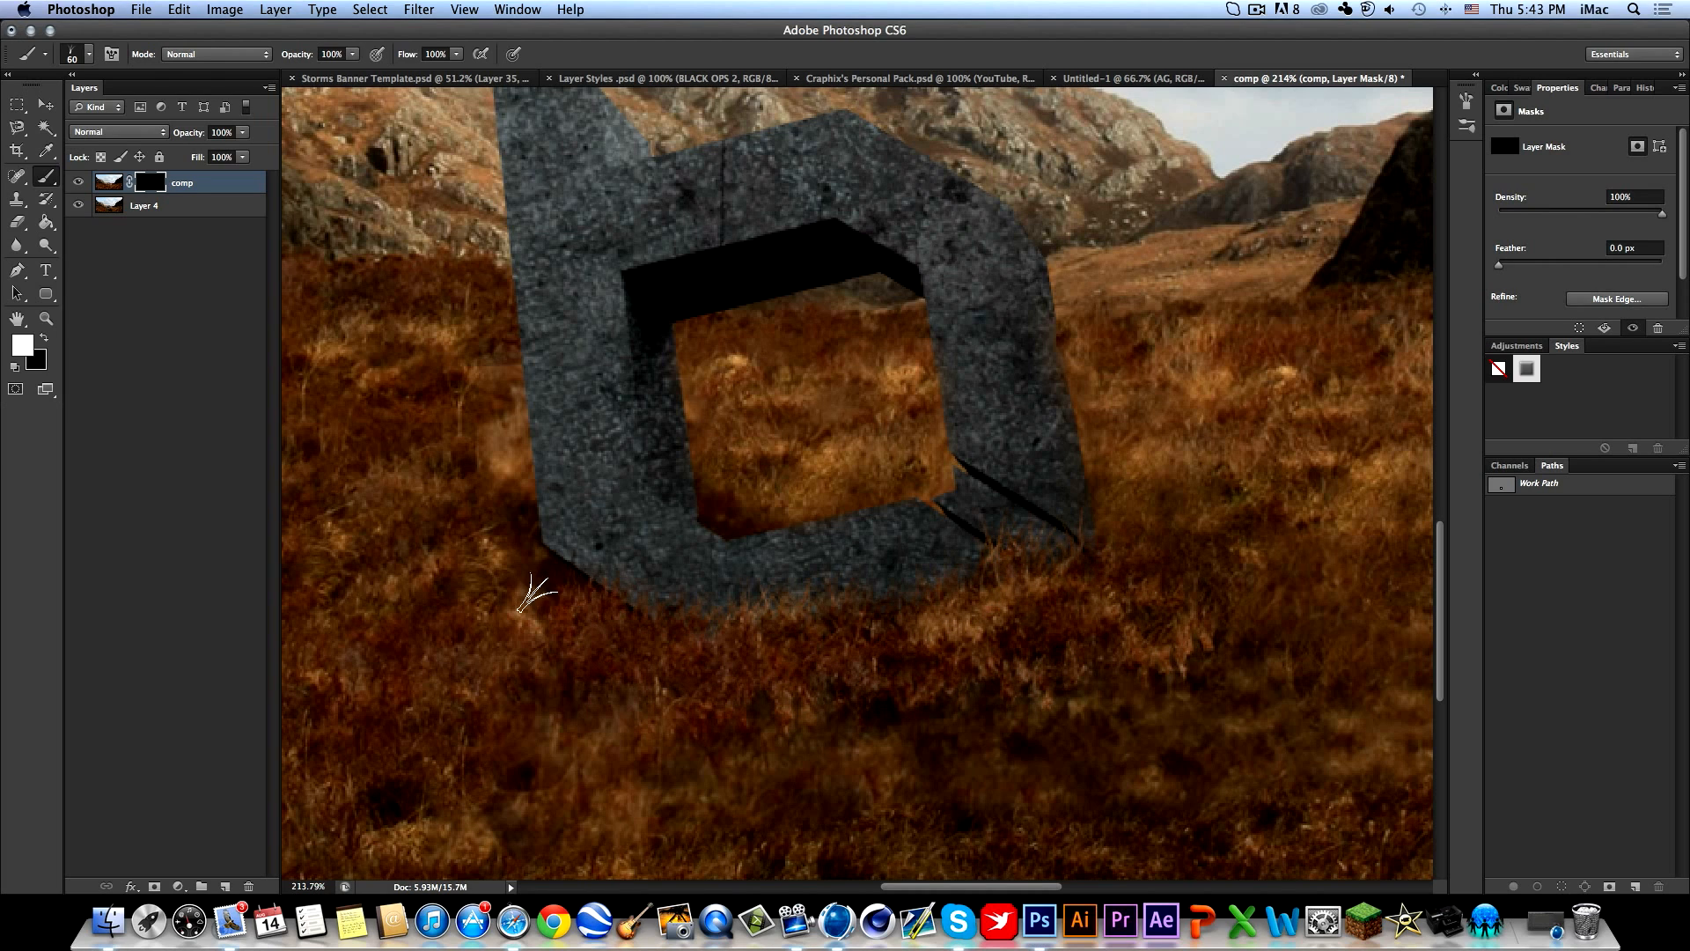
mouse_move(599, 588)
left_mouse_down()
mouse_move(686, 616)
mouse_move(1165, 536)
left_mouse_up()
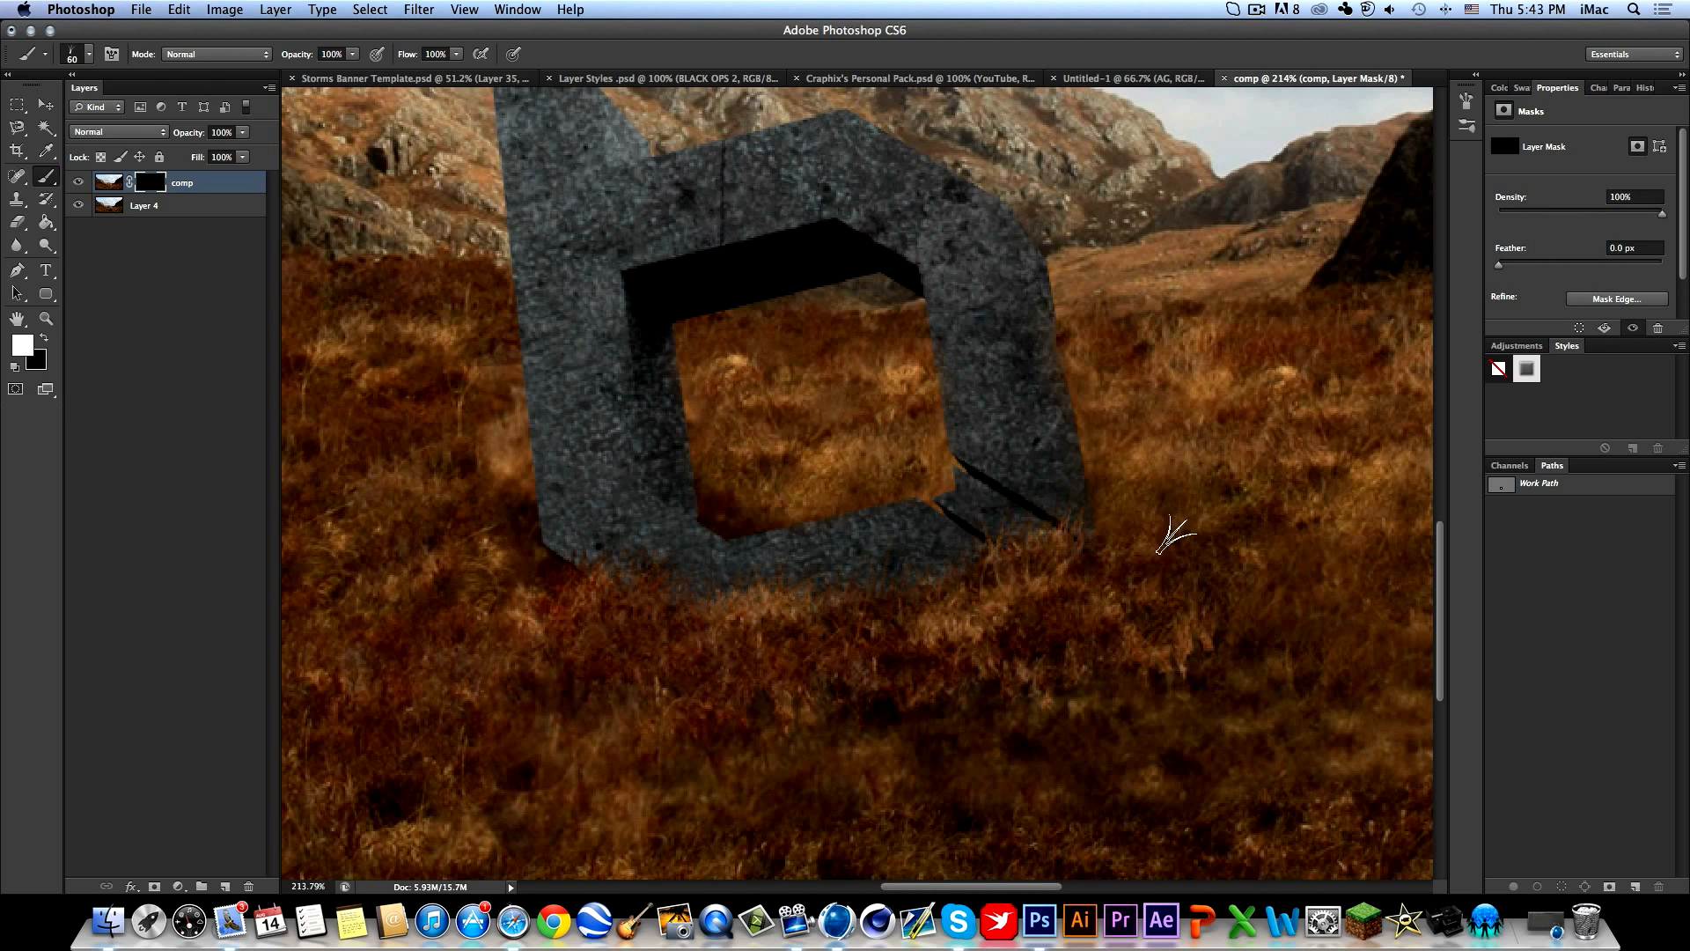
Erase the excess painted grass below the logo's base on the comp mask with the 50 px eraser.
key("z")
left_click(1012, 641, "alt")
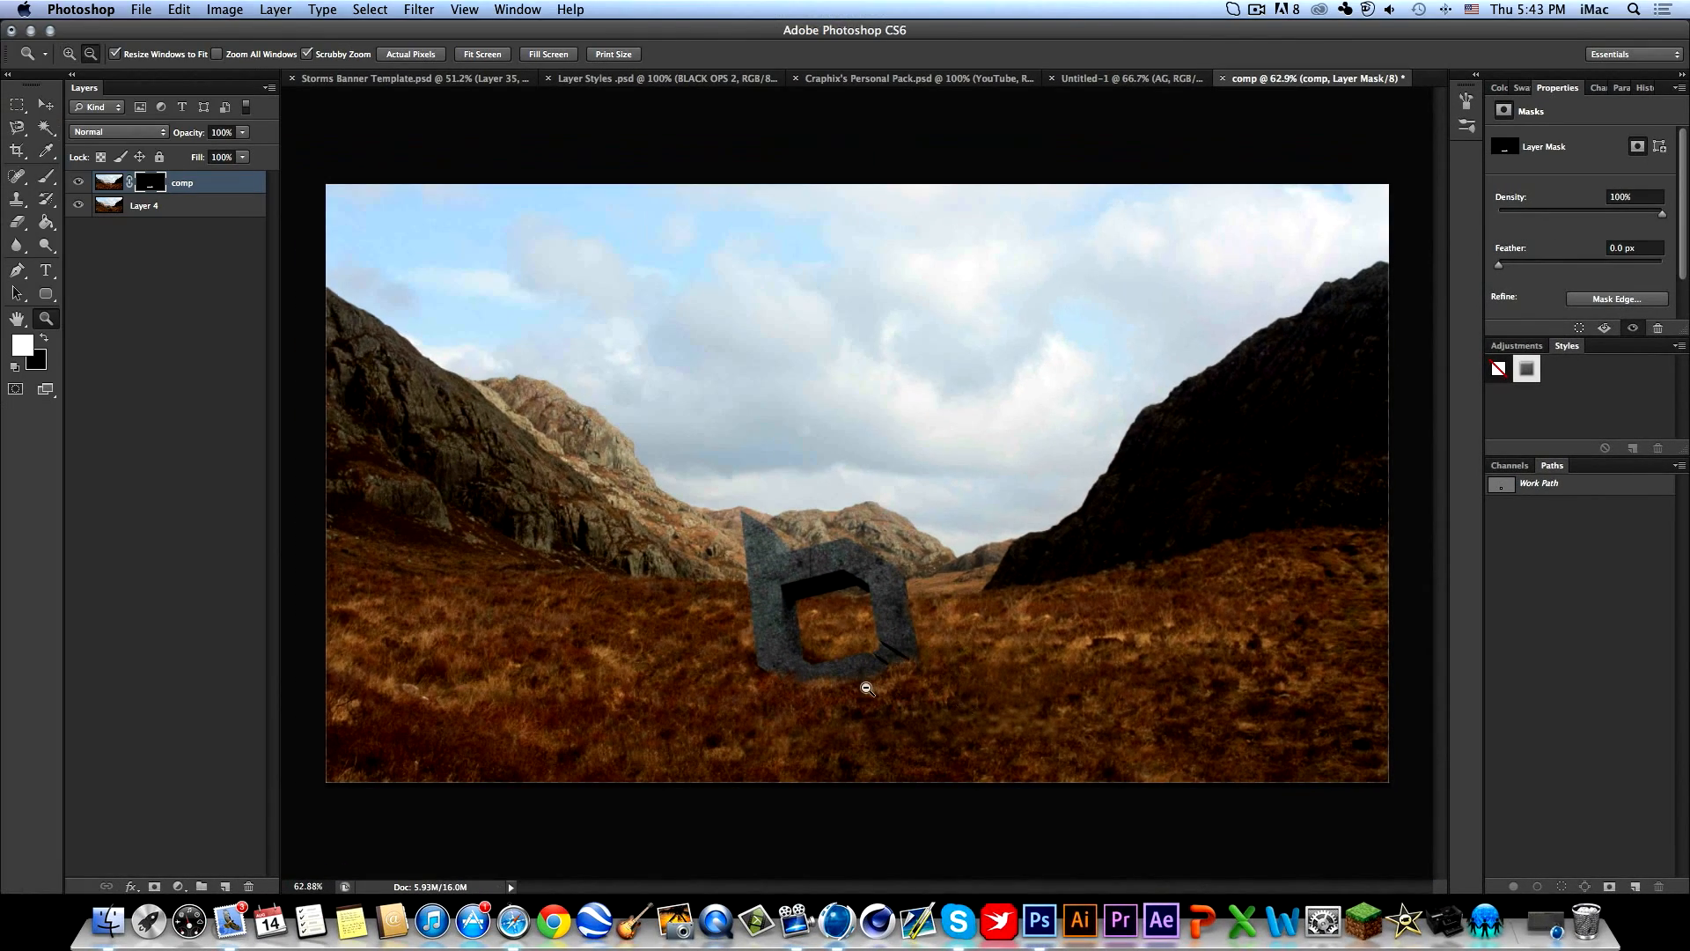
left_click(867, 689)
left_click_drag(864, 682, 633, 531)
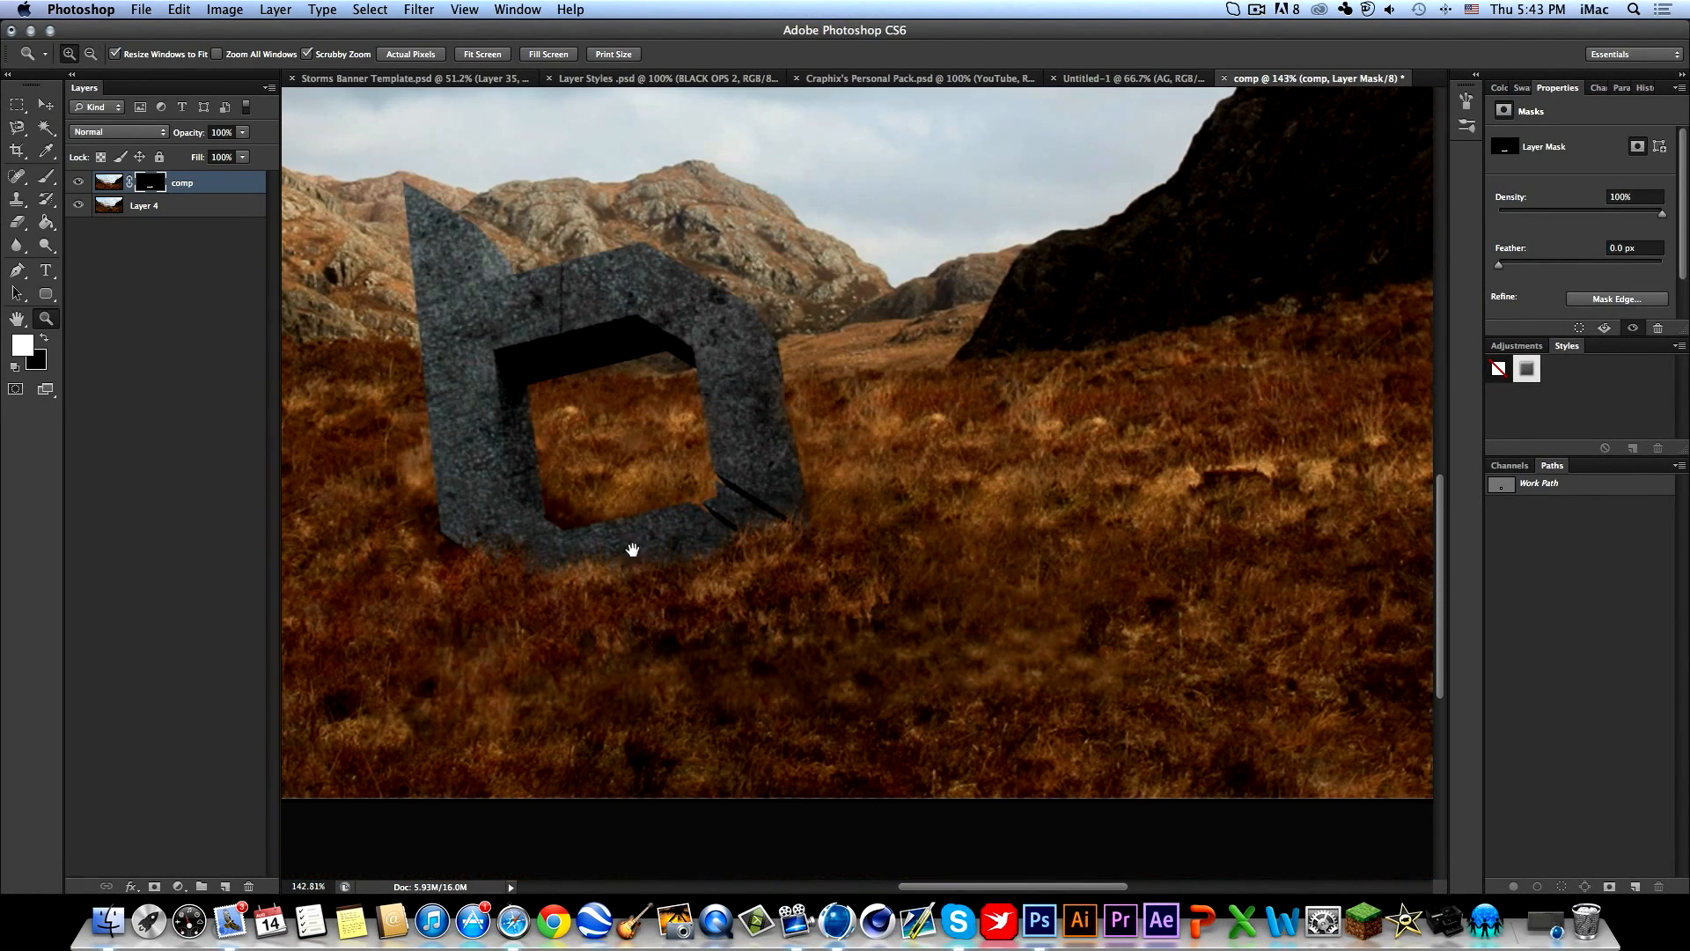
key("e")
mouse_move(455, 630)
left_mouse_down()
mouse_move(550, 648)
mouse_move(690, 641)
mouse_move(1000, 578)
mouse_move(897, 550)
left_mouse_up()
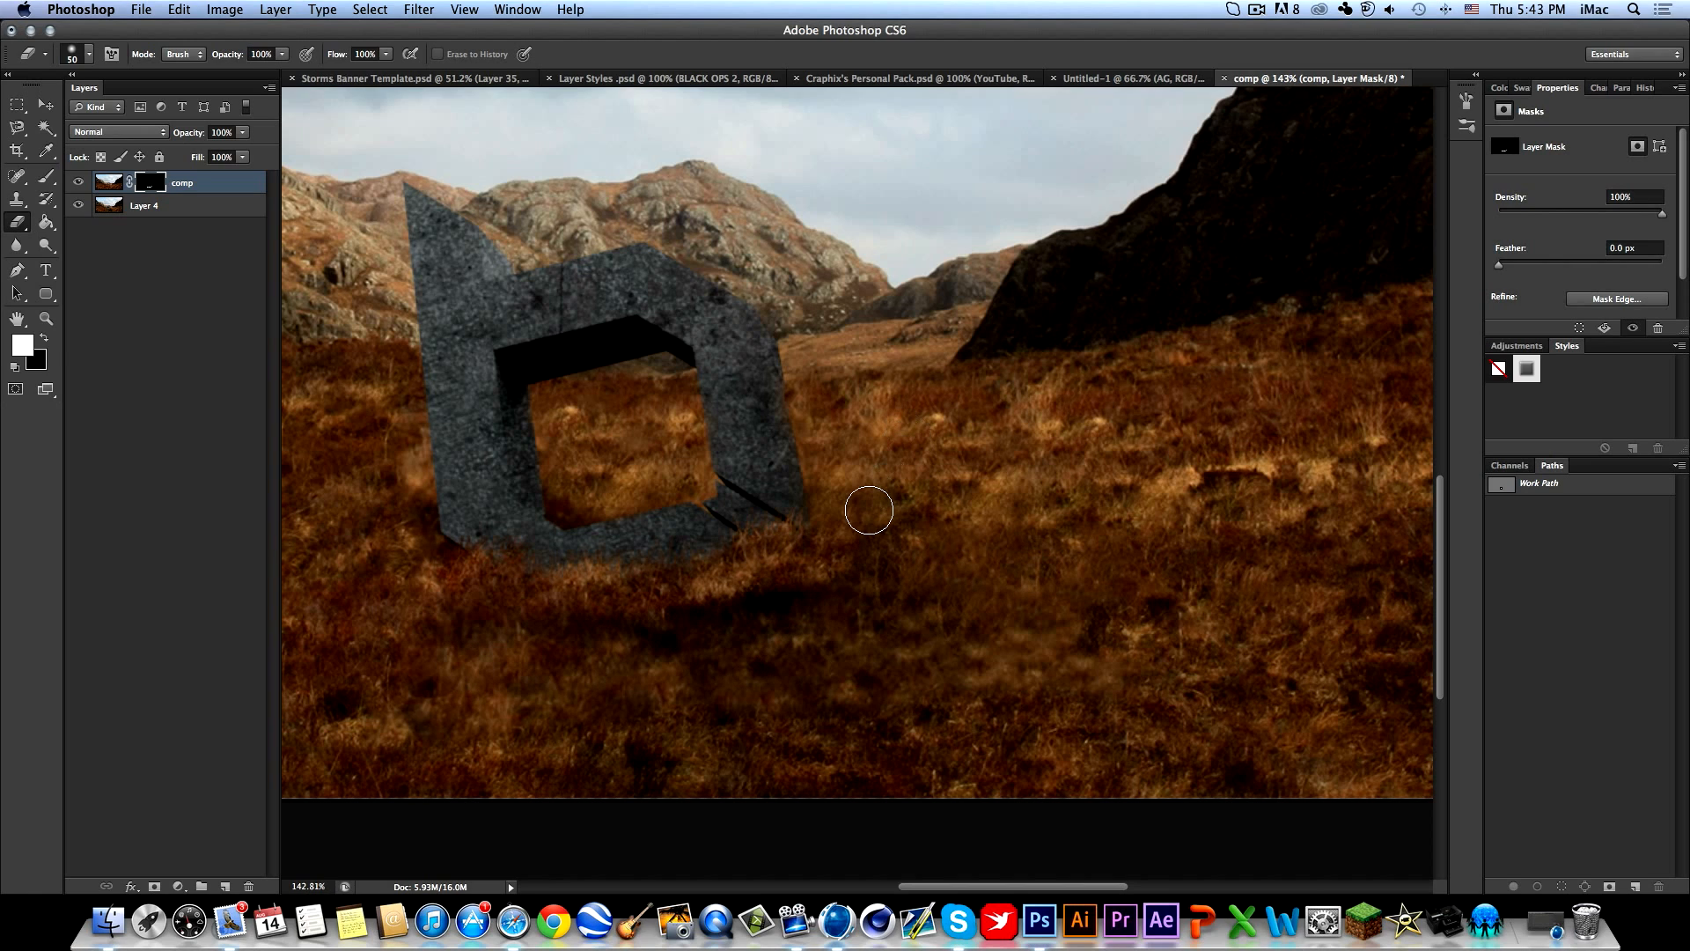
Apply Hue/Saturation to the comp layer's image with Saturation -14 and Lightness -13.
key("v")
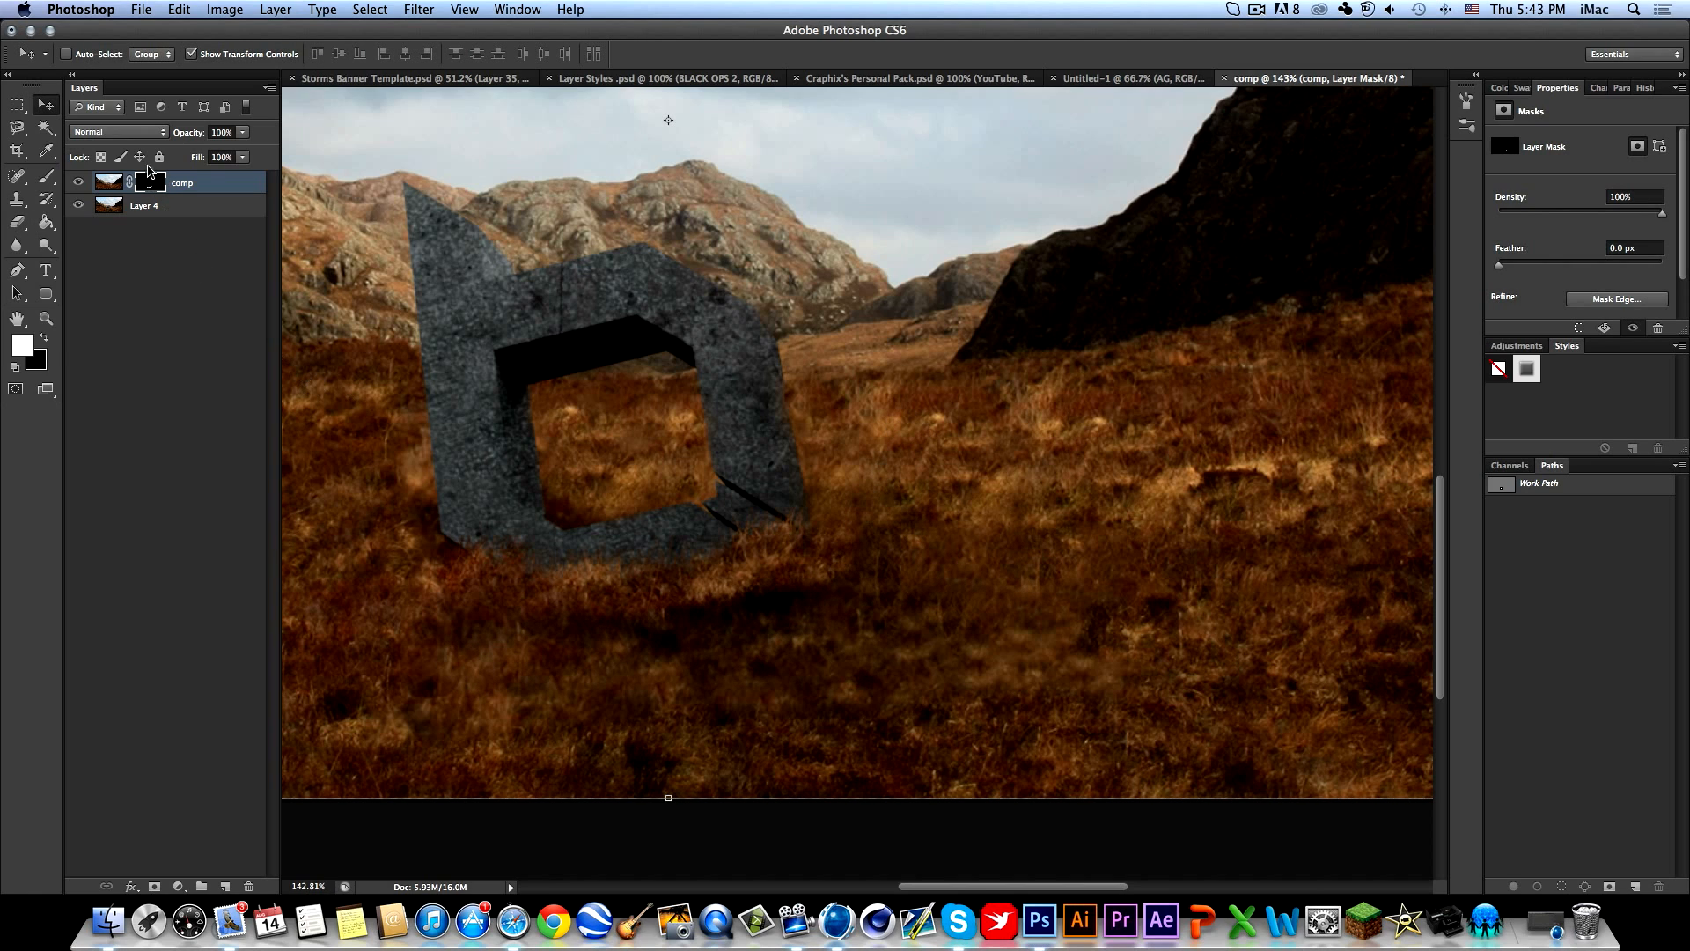
left_click(113, 184)
key("super+u")
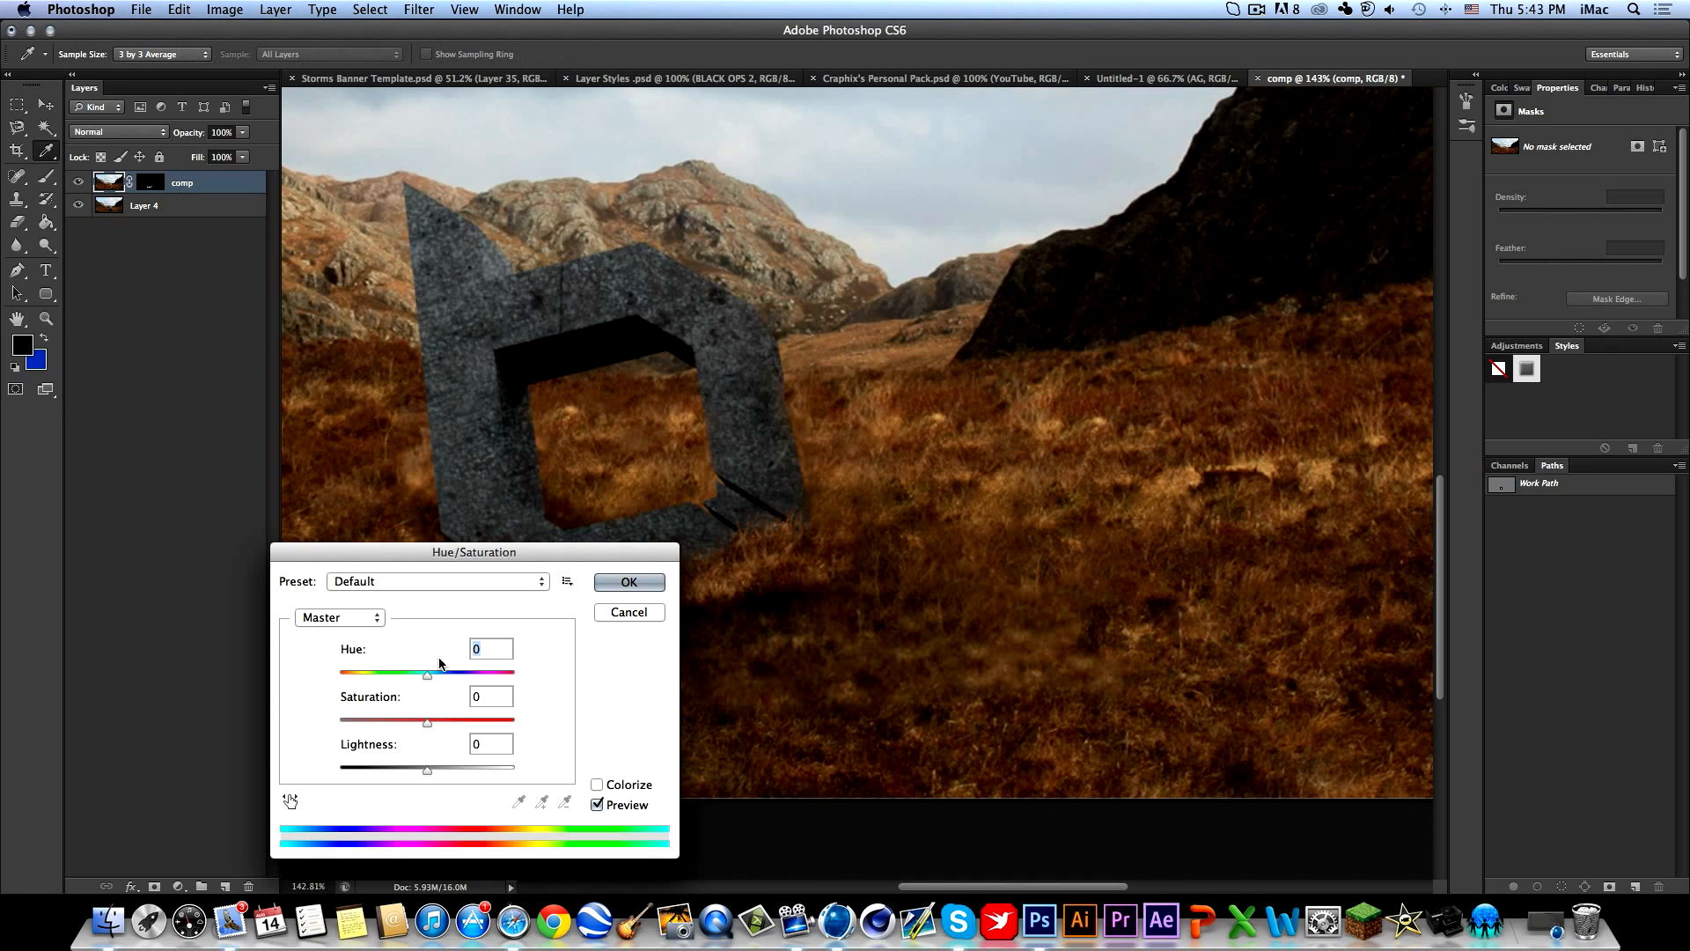
left_click(416, 771)
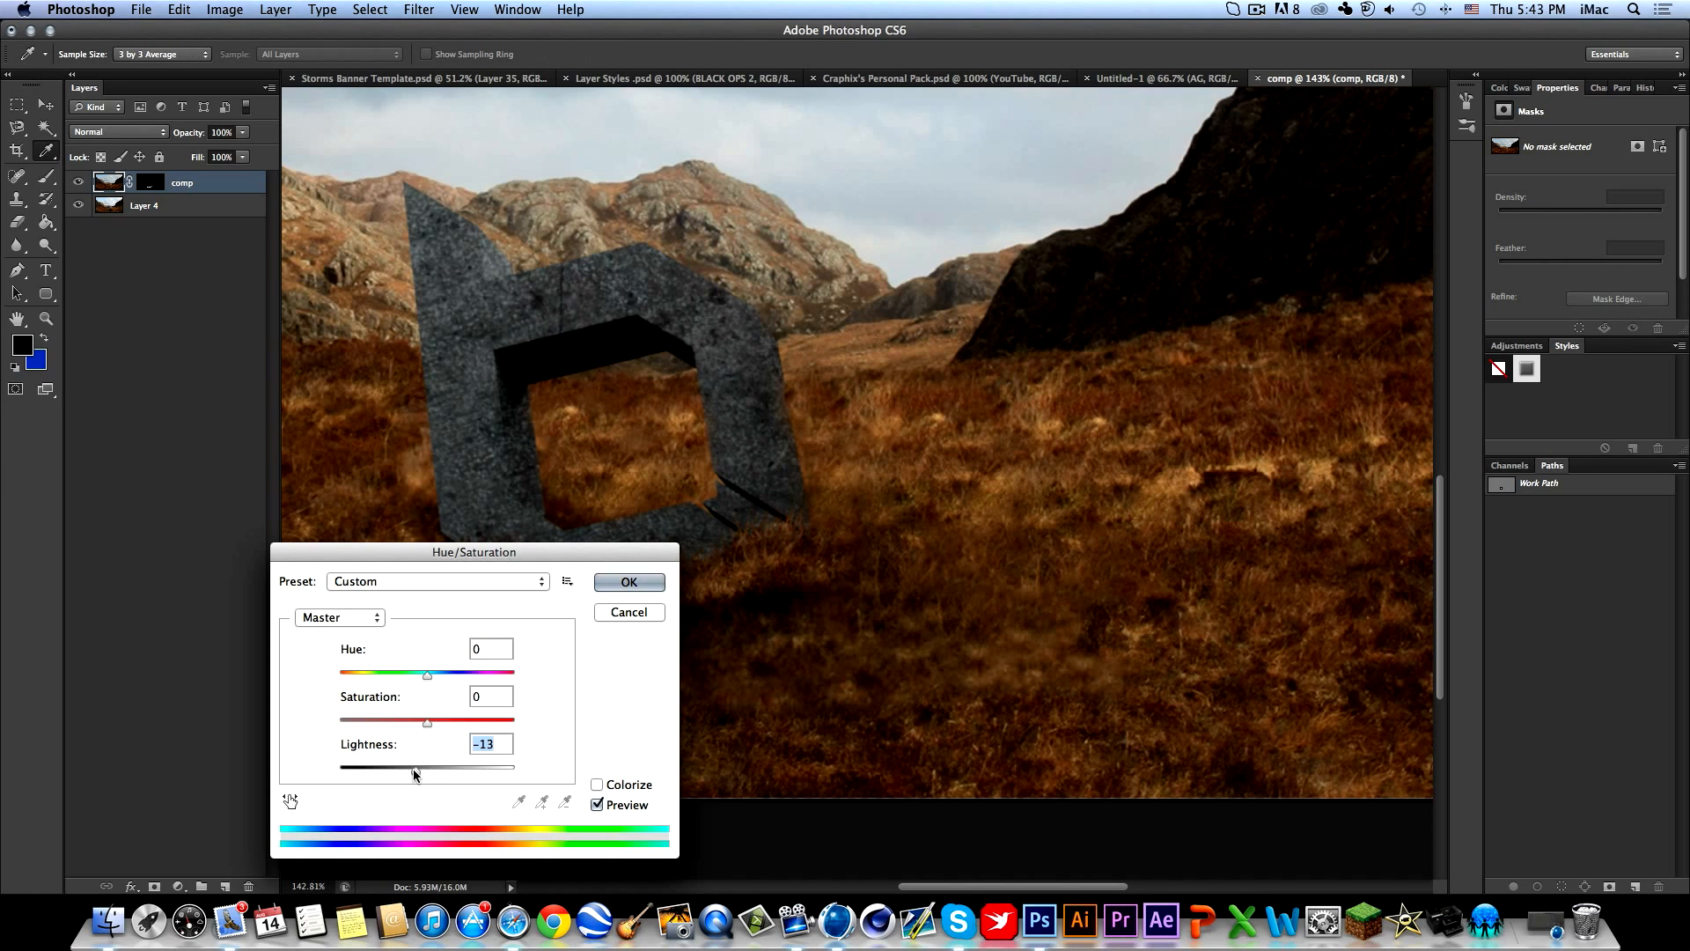
left_click(414, 722)
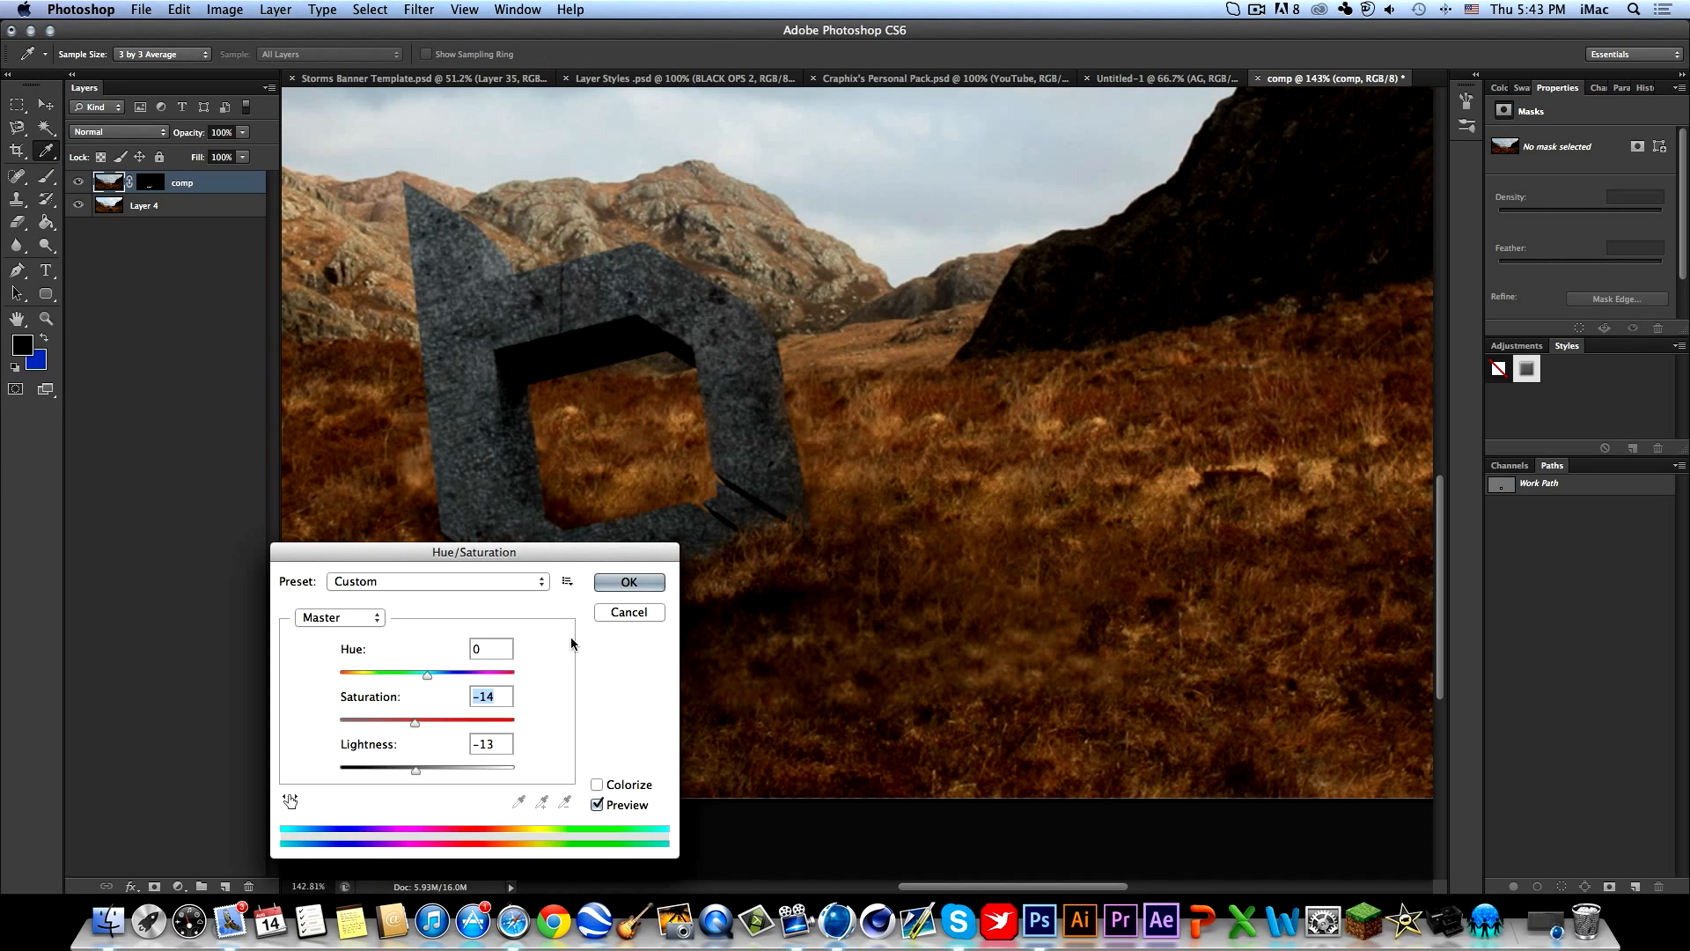
left_click(629, 583)
key("v")
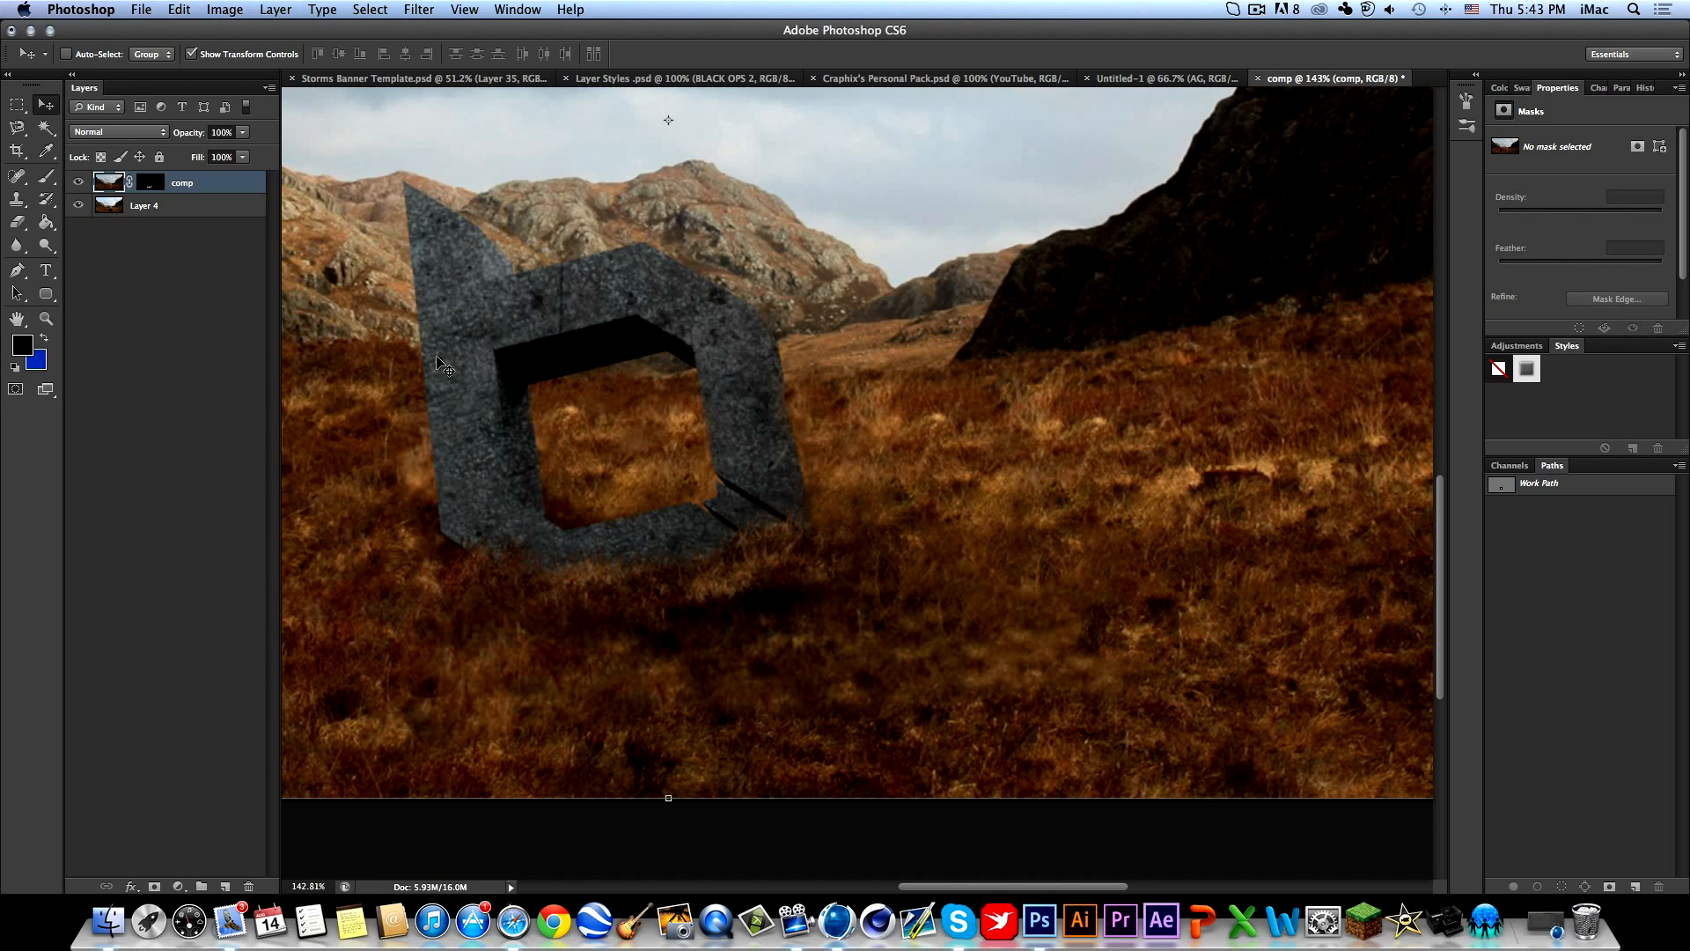
Reselect the comp layer's mask with white as foreground and inspect the grass around the logo's base.
left_click(150, 182)
key("d")
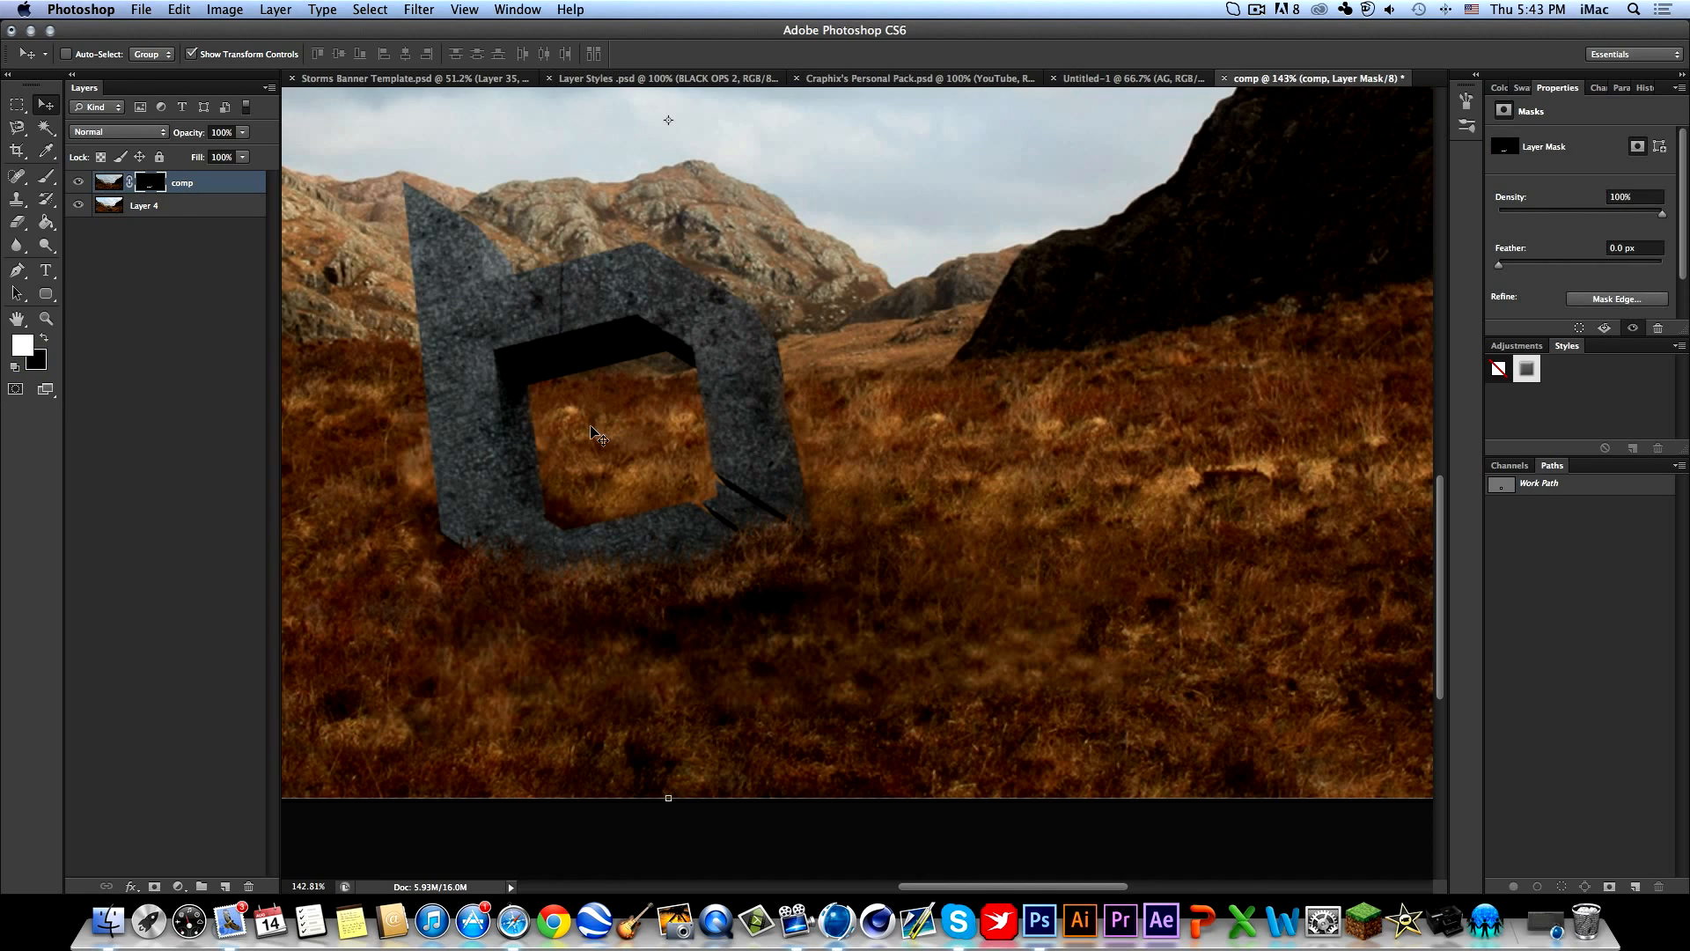
key("b")
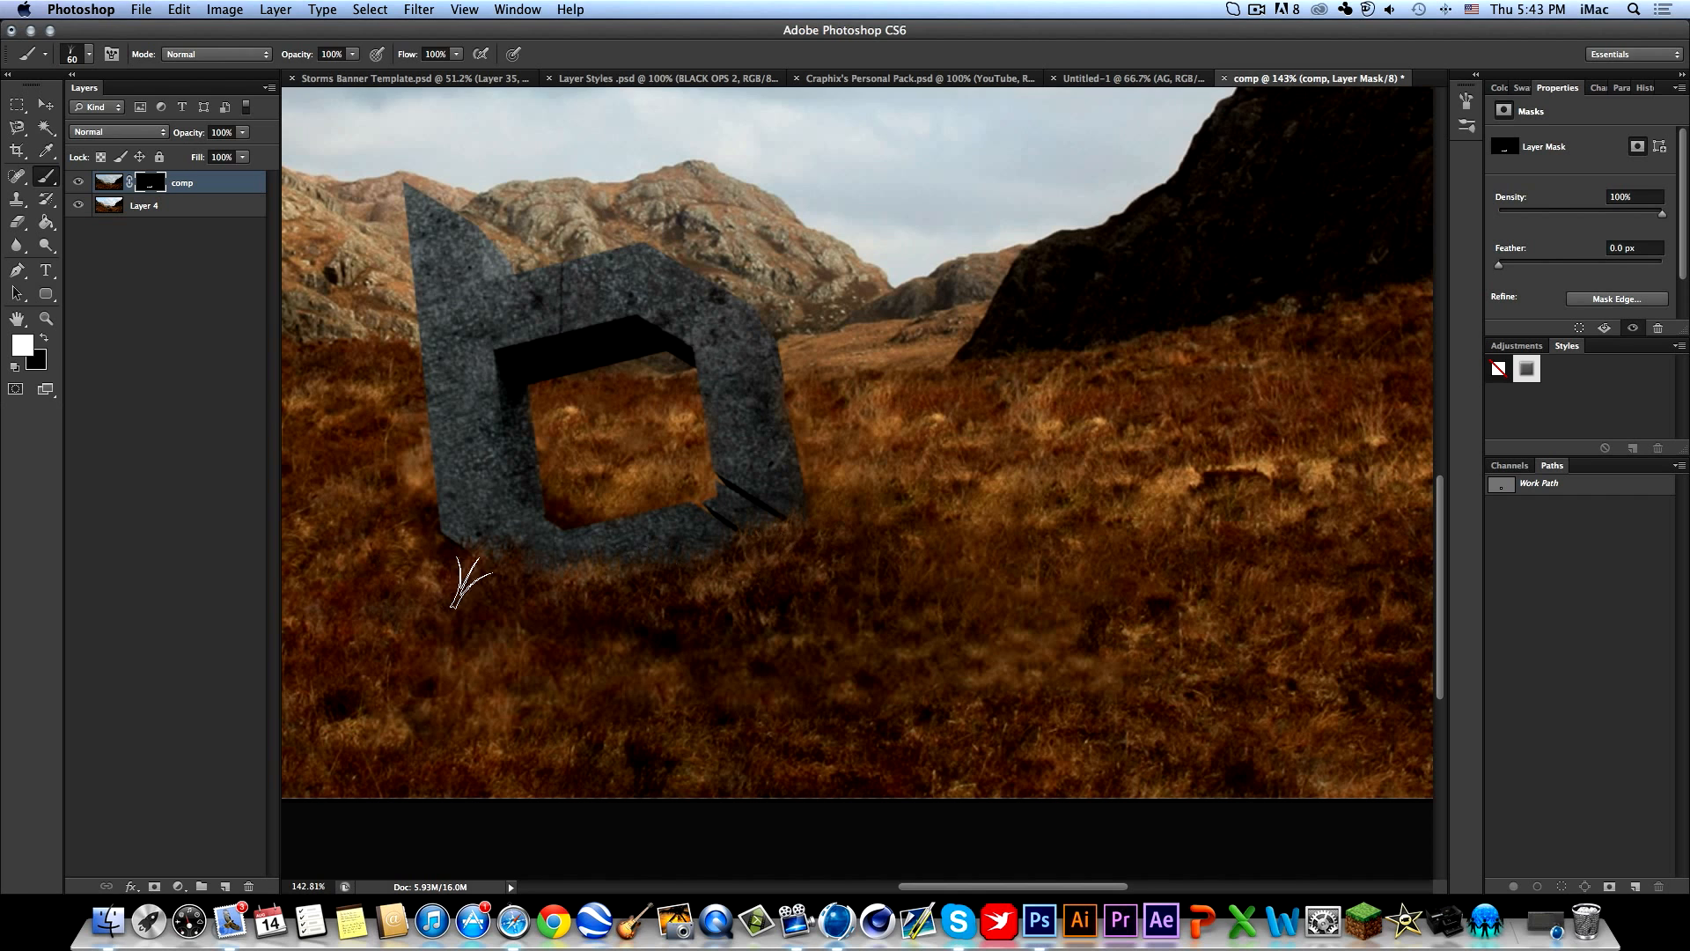
scroll(856, 550, "down", 5, "alt")
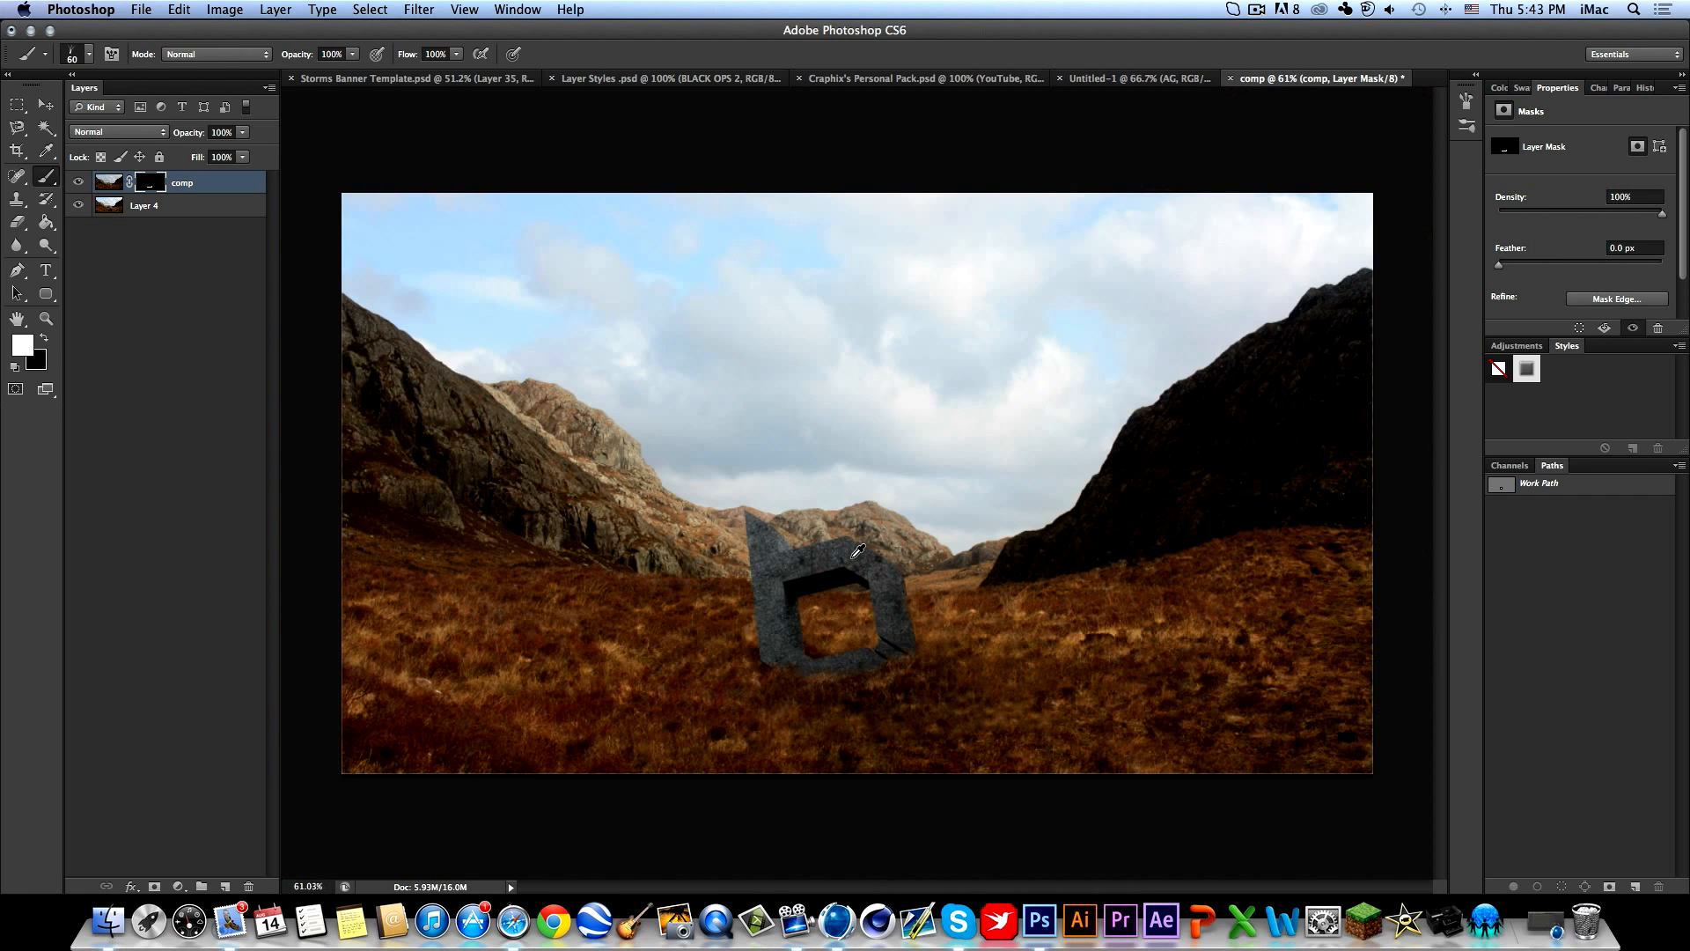
scroll(857, 551, "up", 5, "alt")
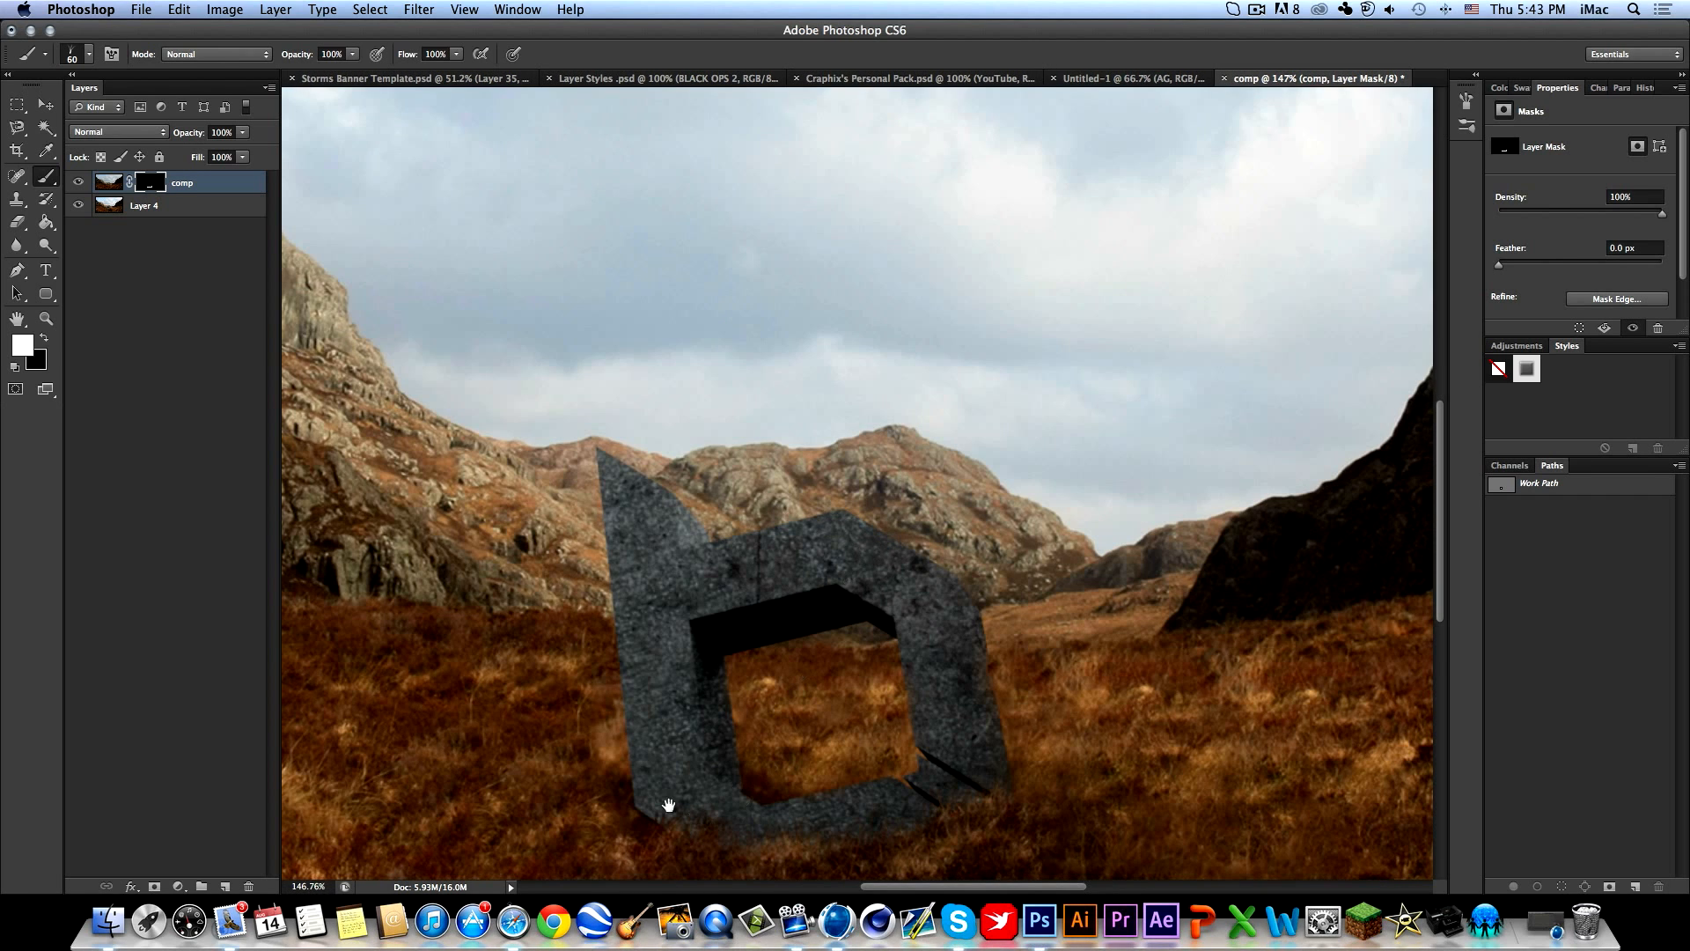
left_click_drag(694, 814, 573, 502)
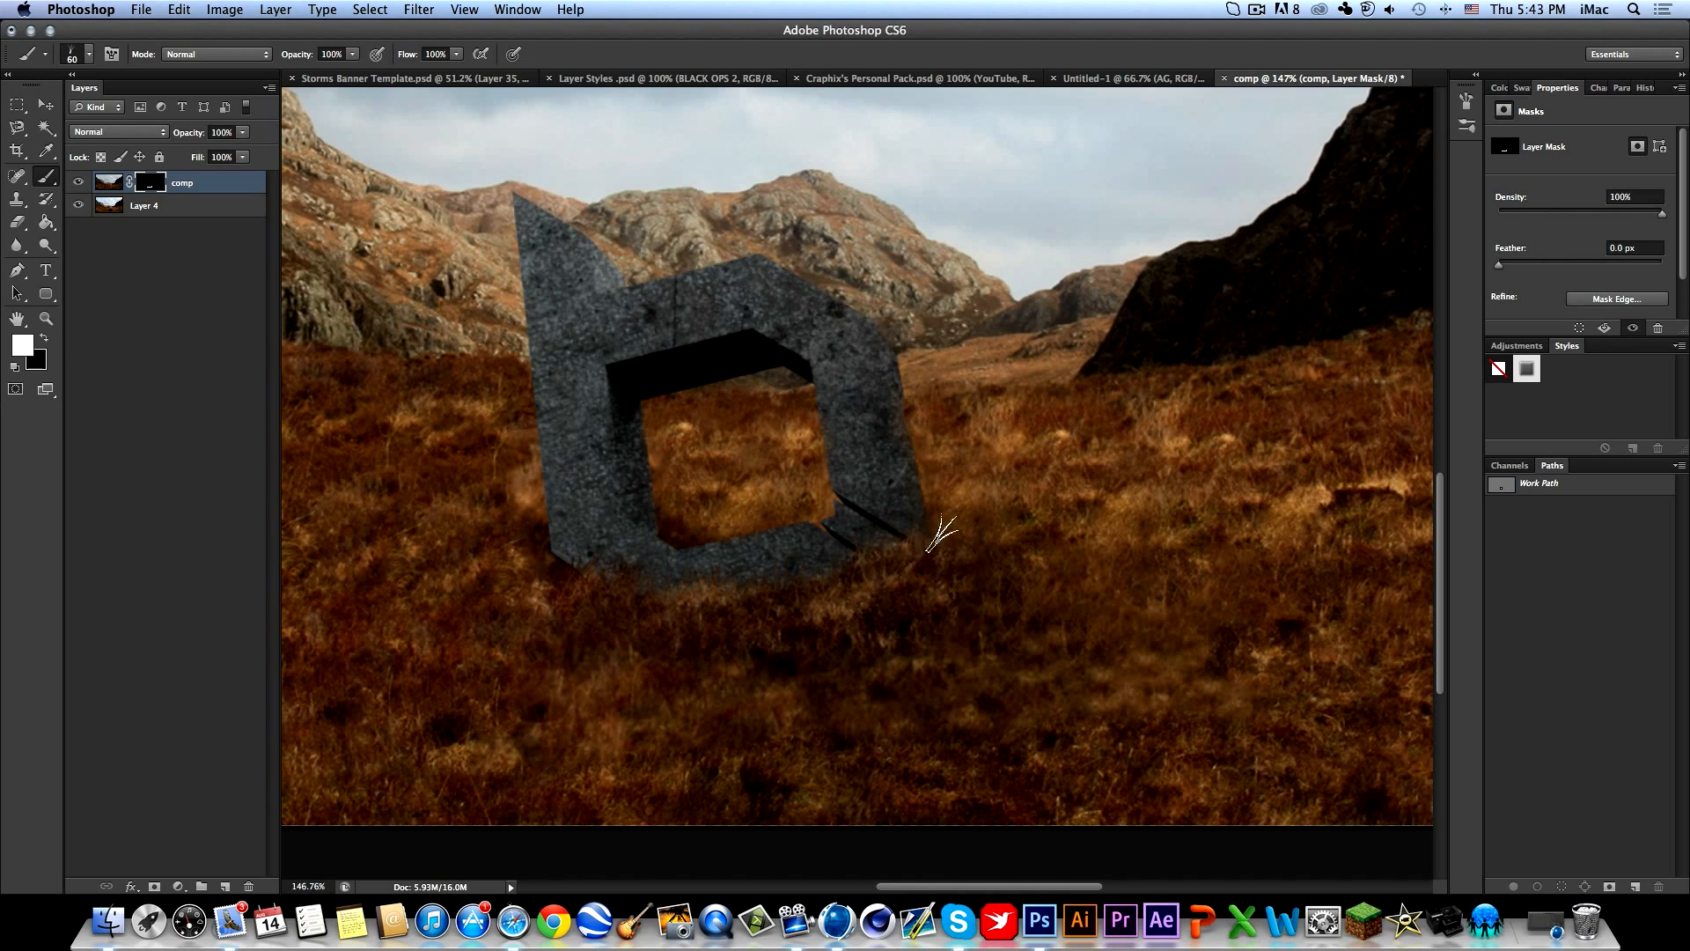
key("e")
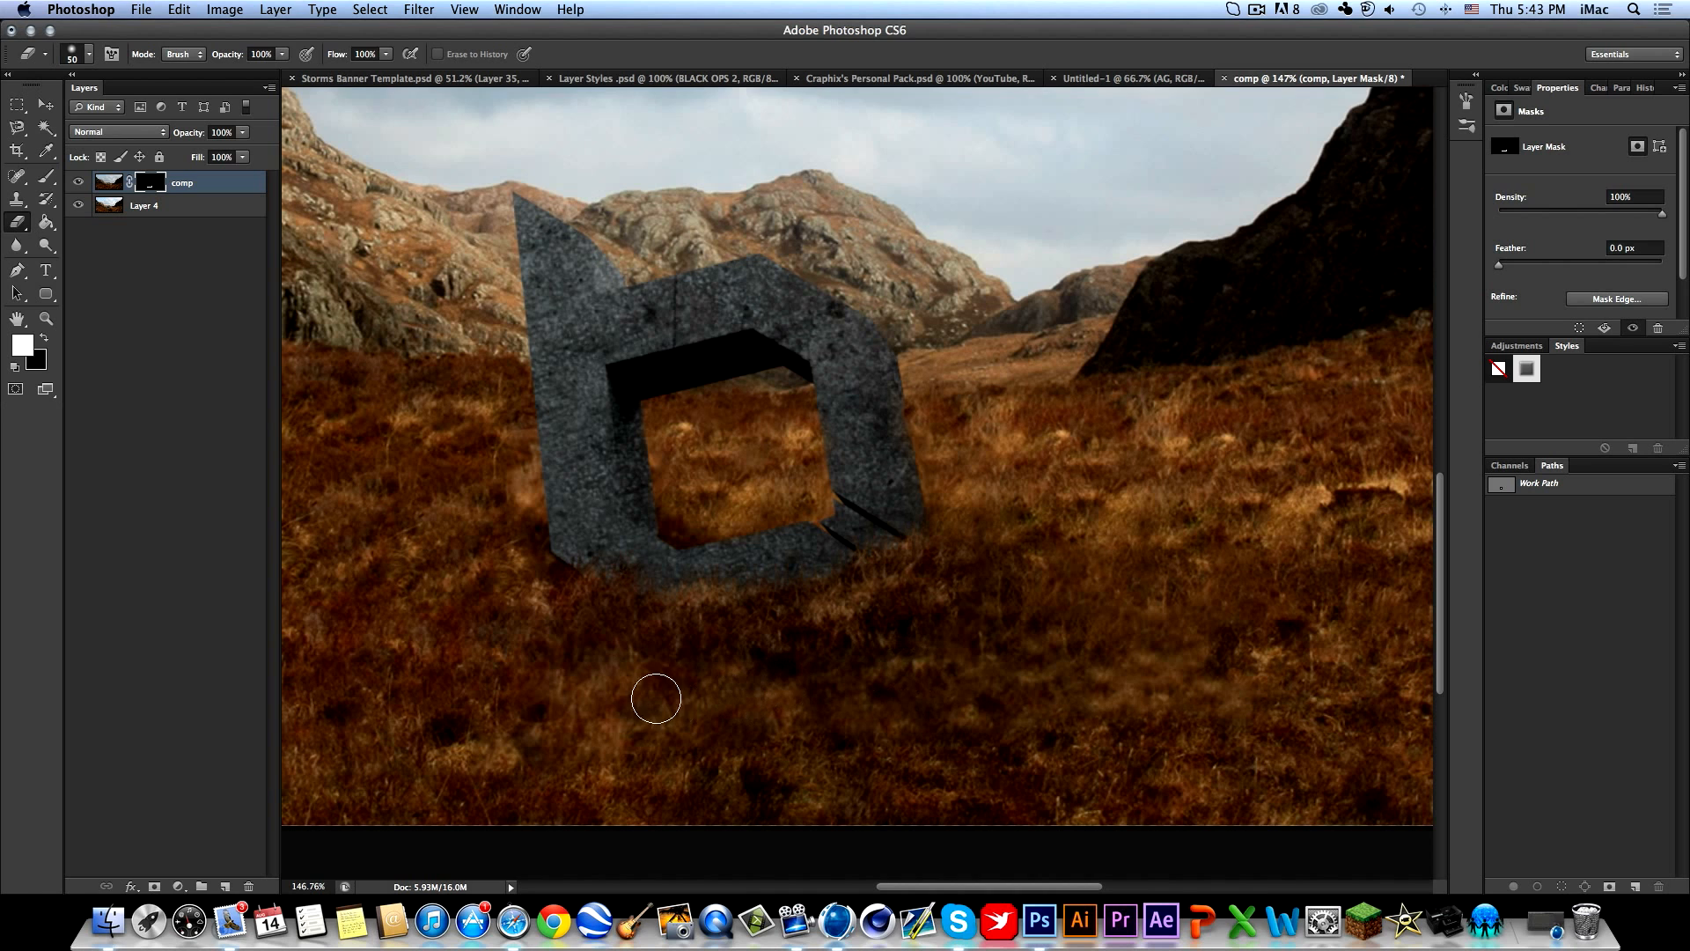
Examine the whole composite at several magnifications to judge how the logo sits in the valley.
scroll(637, 634, "down", 2, "alt")
scroll(635, 634, "down", 3, "alt")
scroll(635, 634, "up", 1, "alt")
scroll(635, 634, "down", 2, "alt")
scroll(635, 634, "up", 2, "alt")
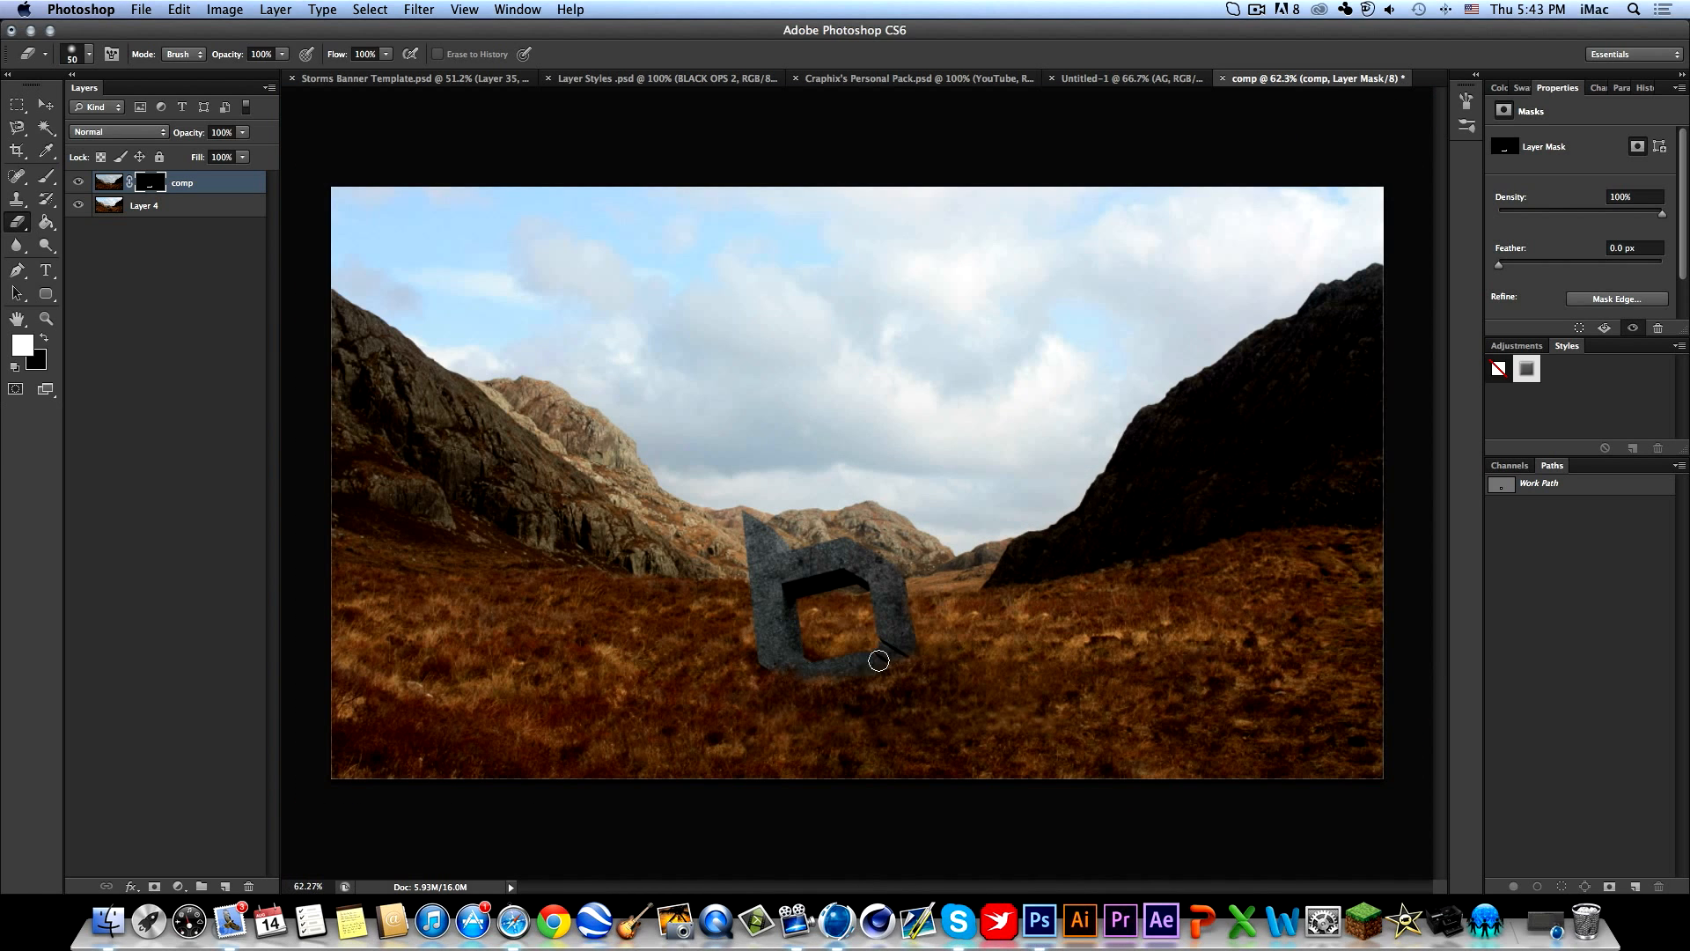
scroll(807, 623, "down", 3, "alt")
scroll(803, 624, "up", 4, "alt")
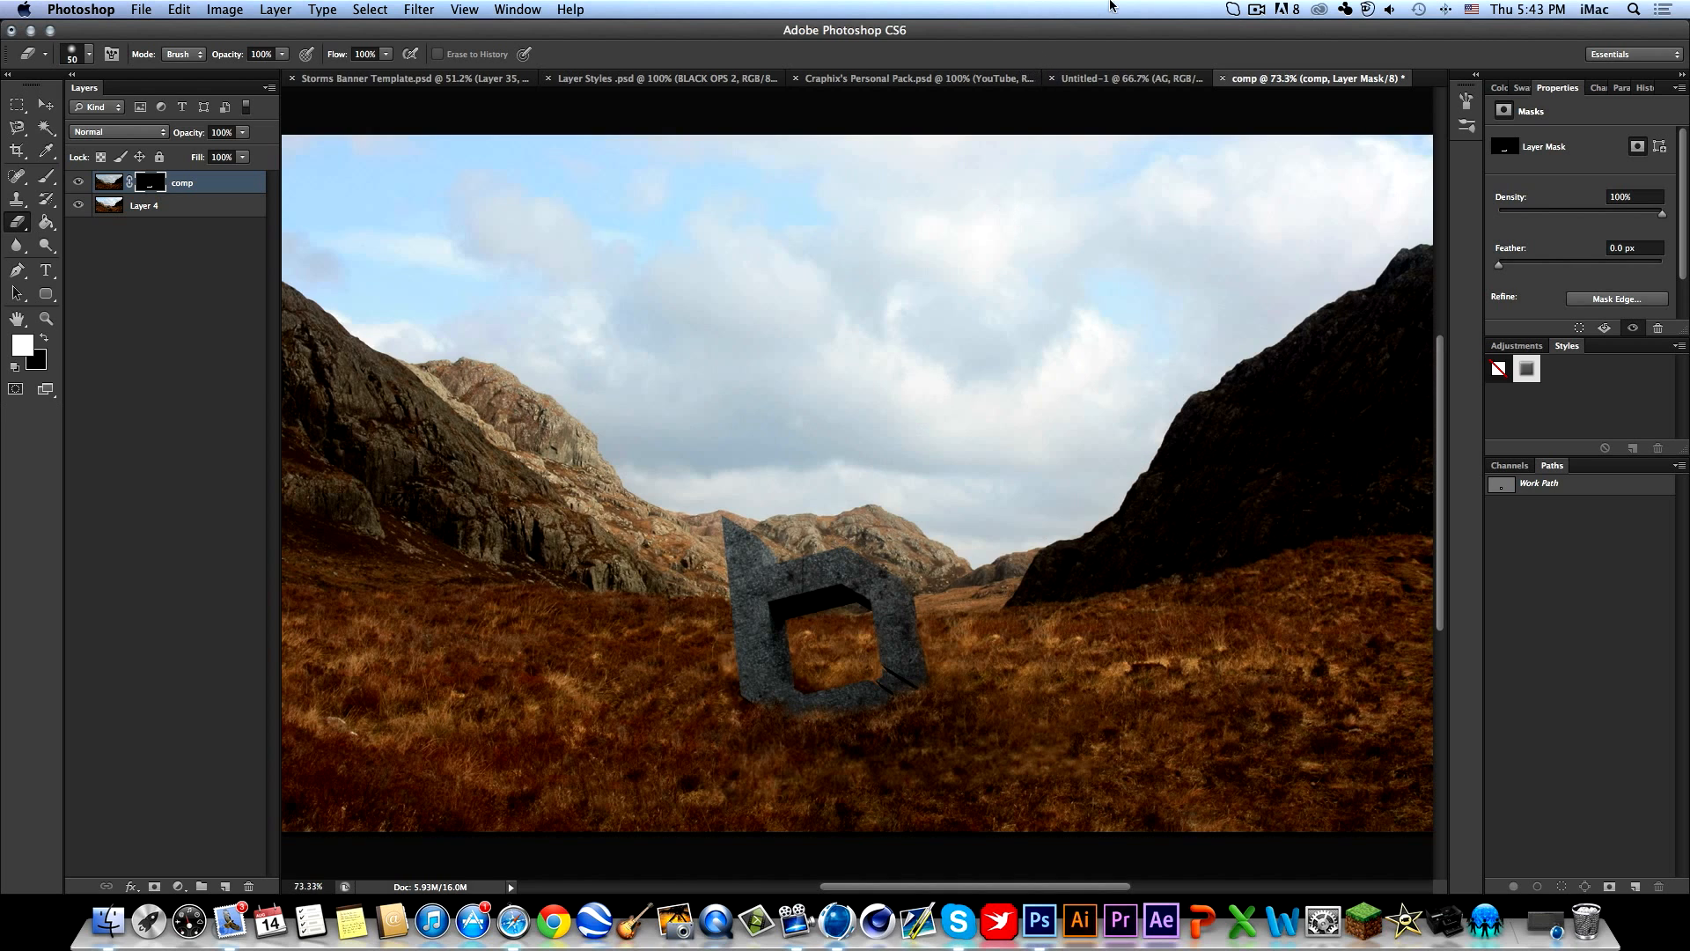
left_click(1260, 8)
left_click(923, 634)
scroll(921, 631, "down", 4, "alt")
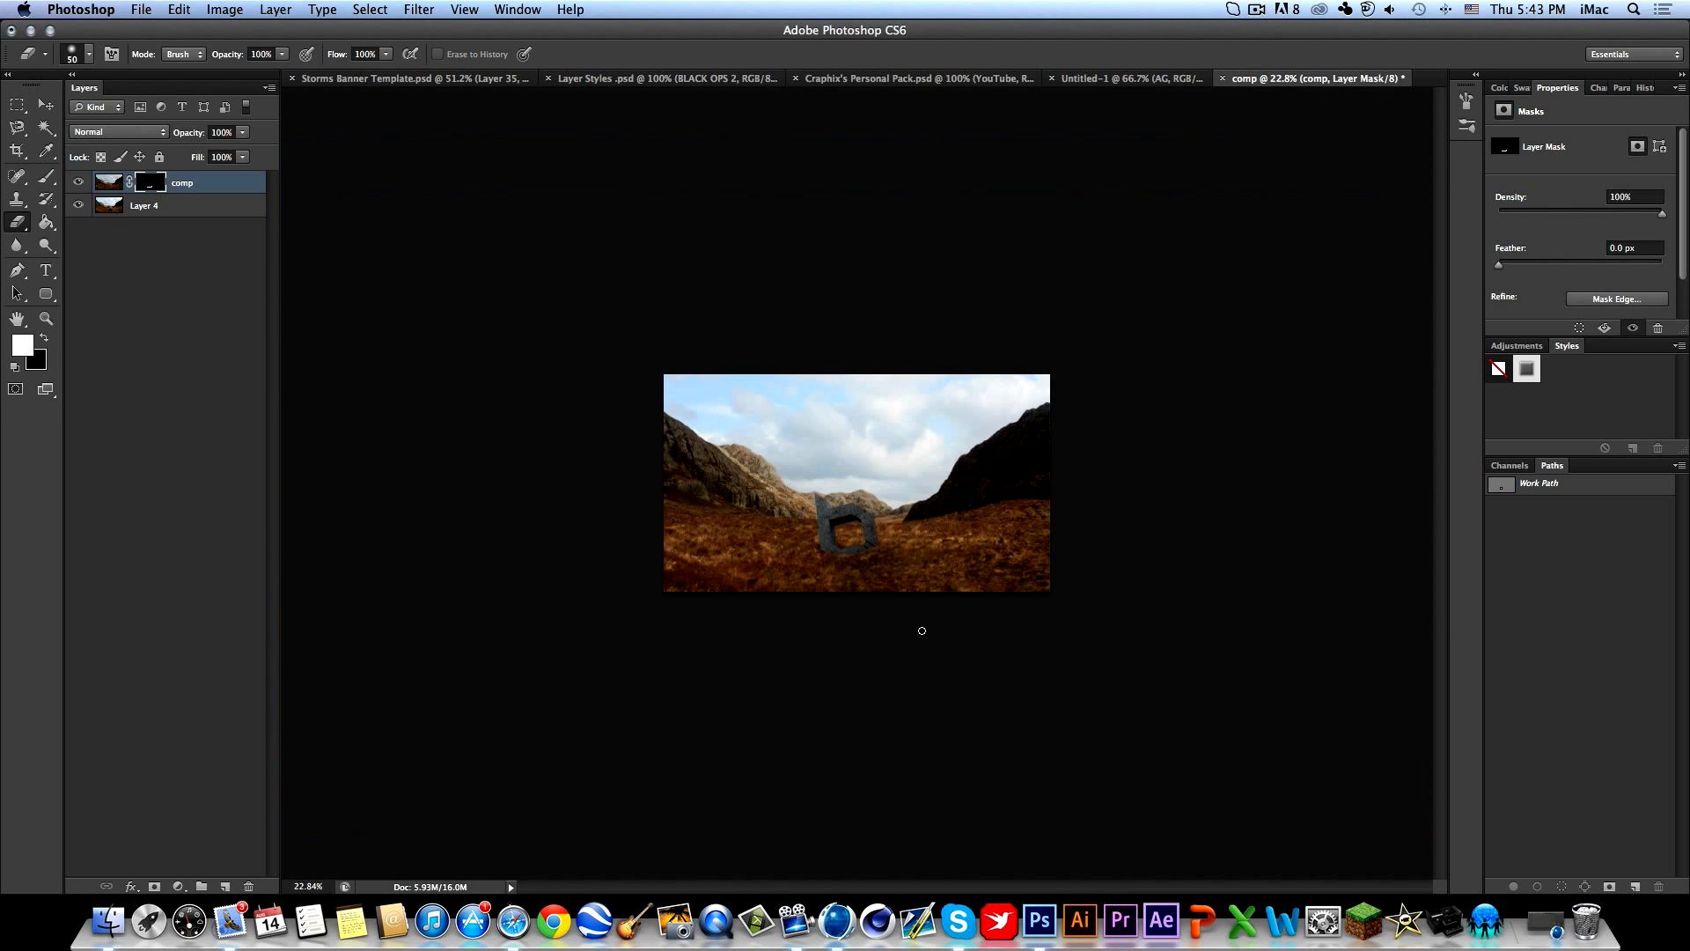
scroll(921, 630, "up", 1, "alt")
scroll(921, 629, "up", 4, "alt")
scroll(921, 629, "down", 5, "alt")
scroll(922, 629, "up", 3, "alt")
scroll(921, 629, "up", 4, "alt")
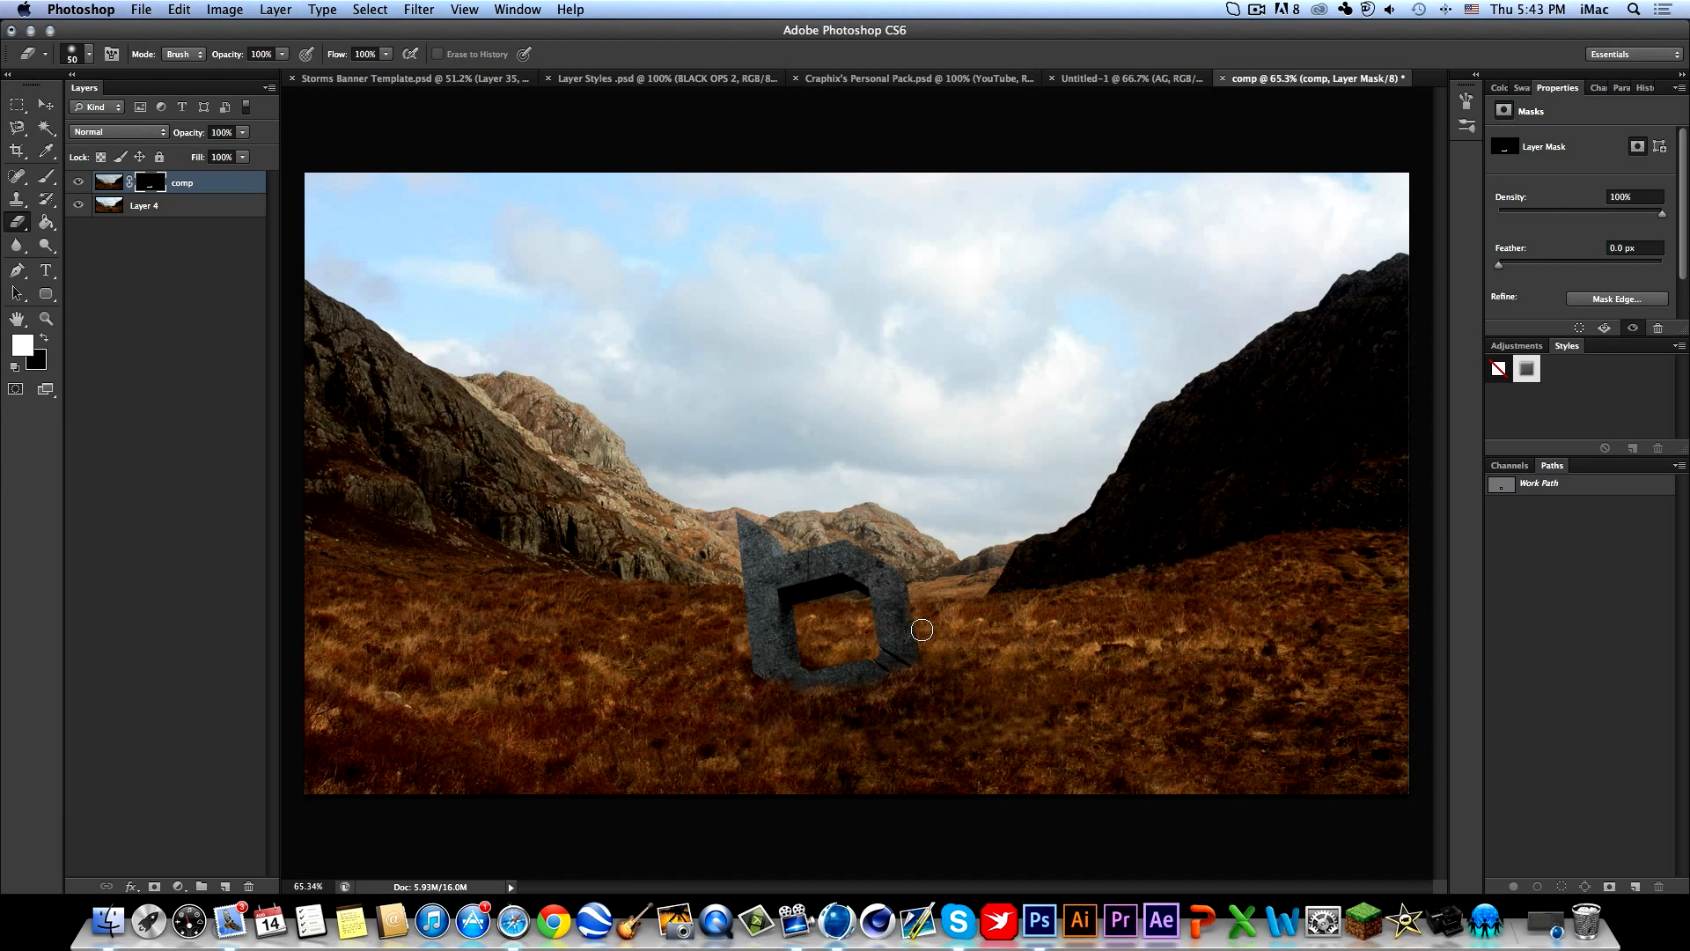
Deselect the layers and toggle the comp layer's visibility to compare the logo's base with and without the painted grass.
key("v")
left_click(101, 423)
left_click(79, 183)
left_click(79, 183)
left_click(80, 183)
left_click(79, 183)
left_click(79, 183)
left_click(79, 183)
left_click(79, 183)
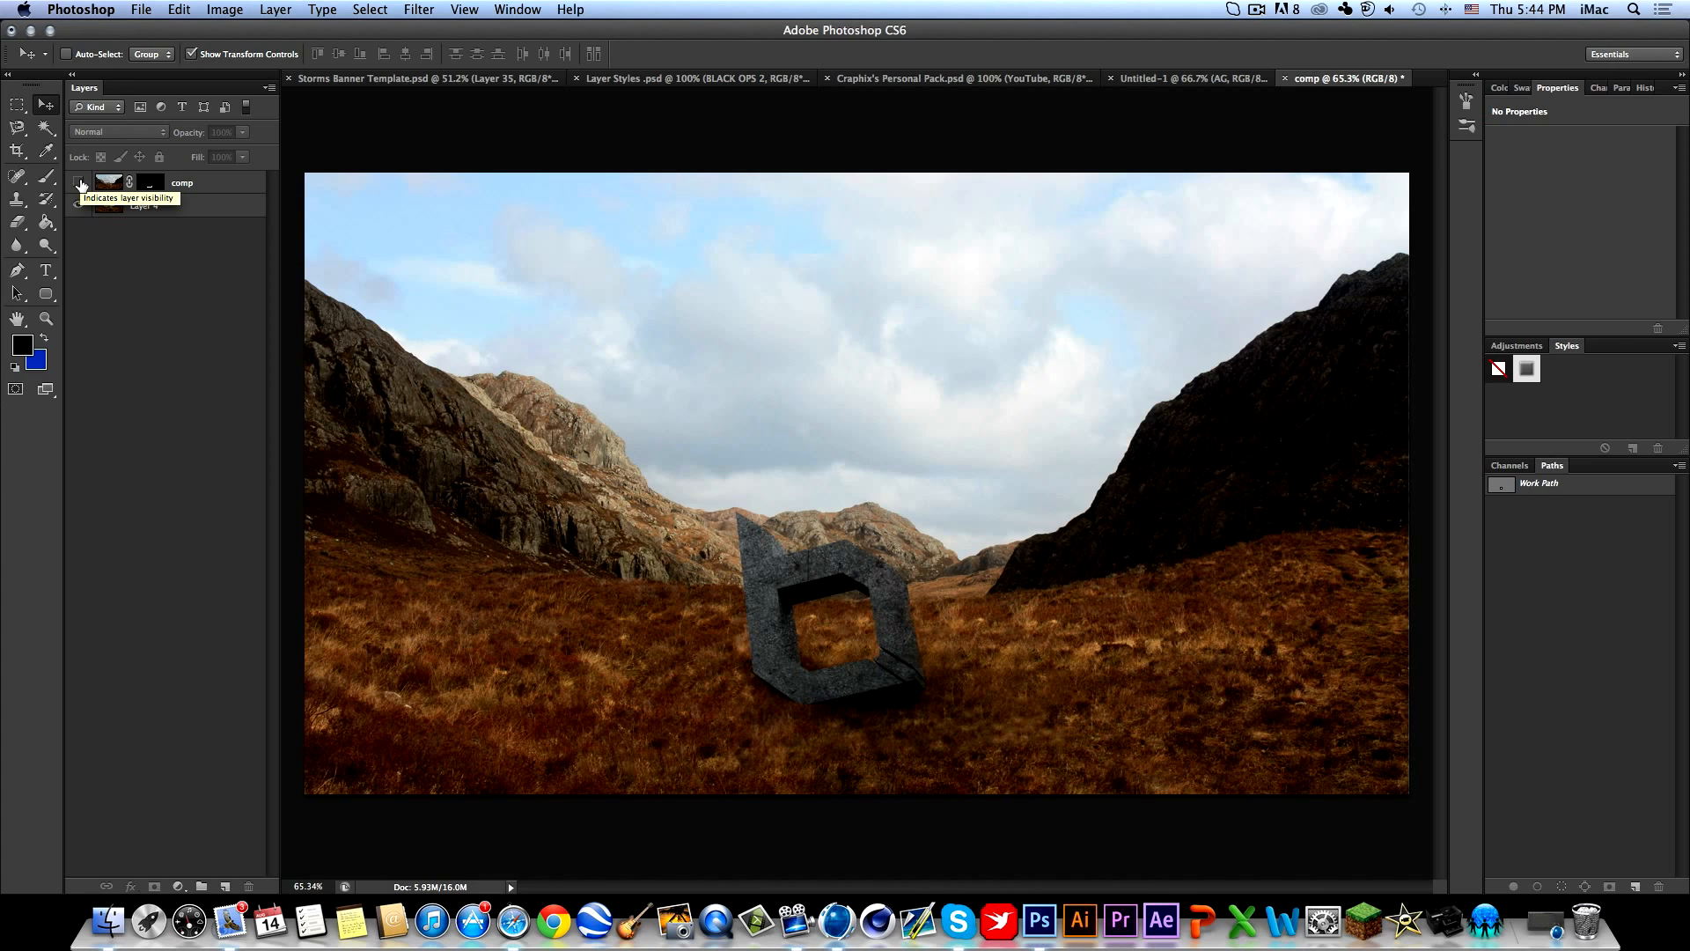
left_click(79, 183)
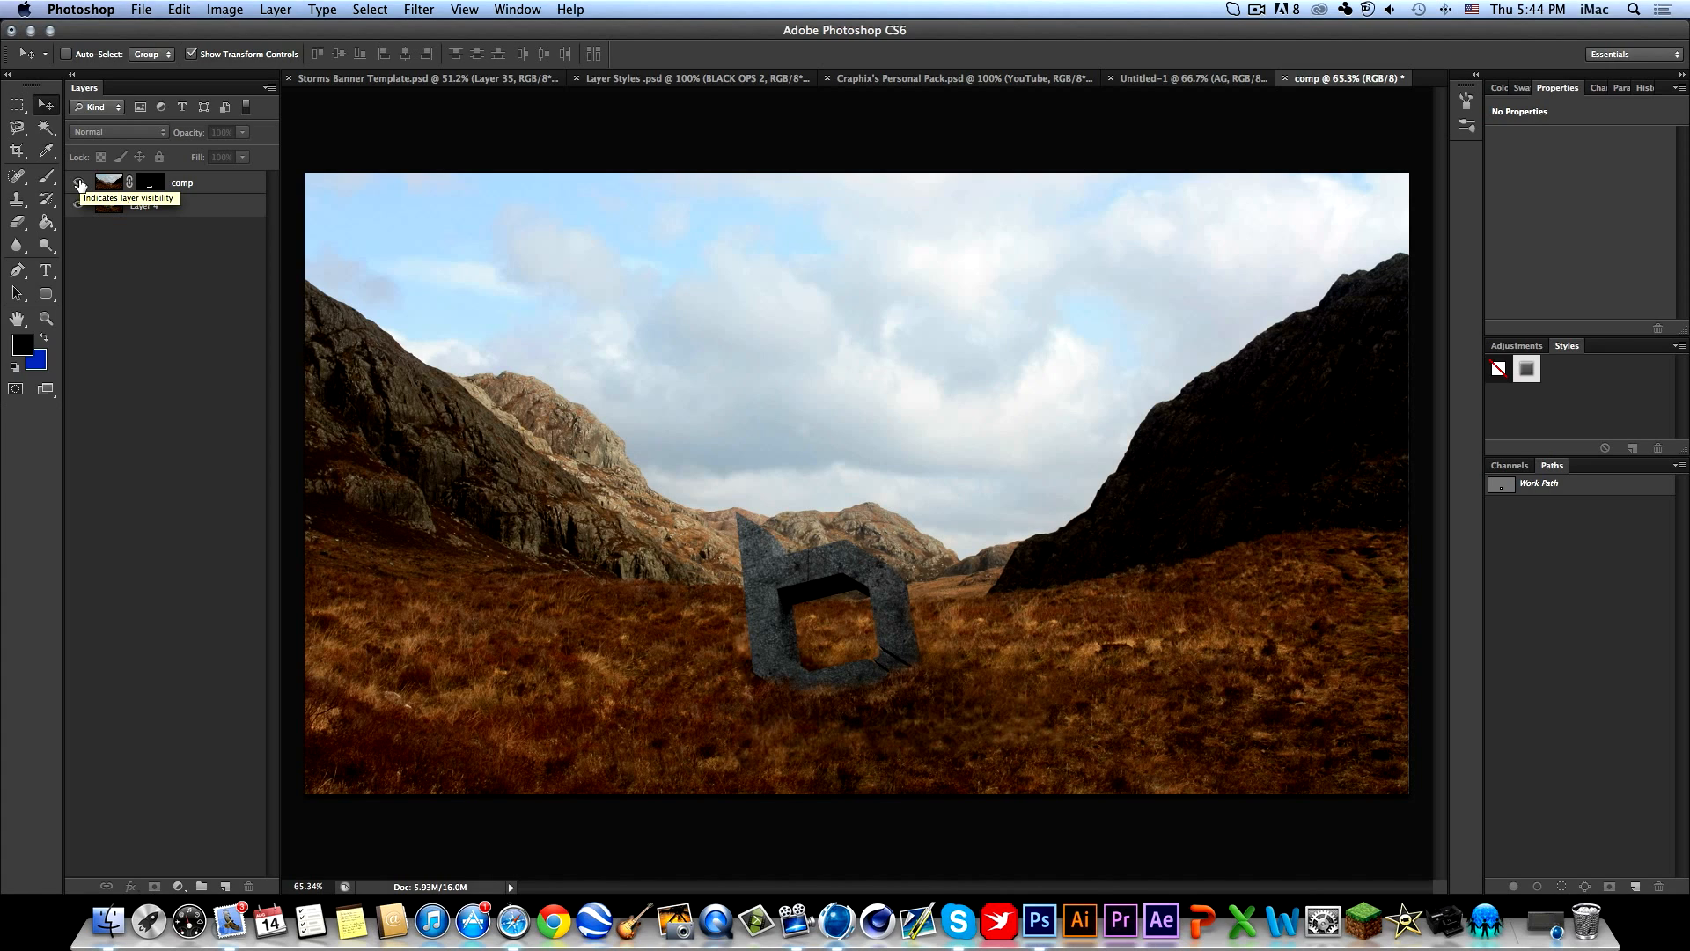